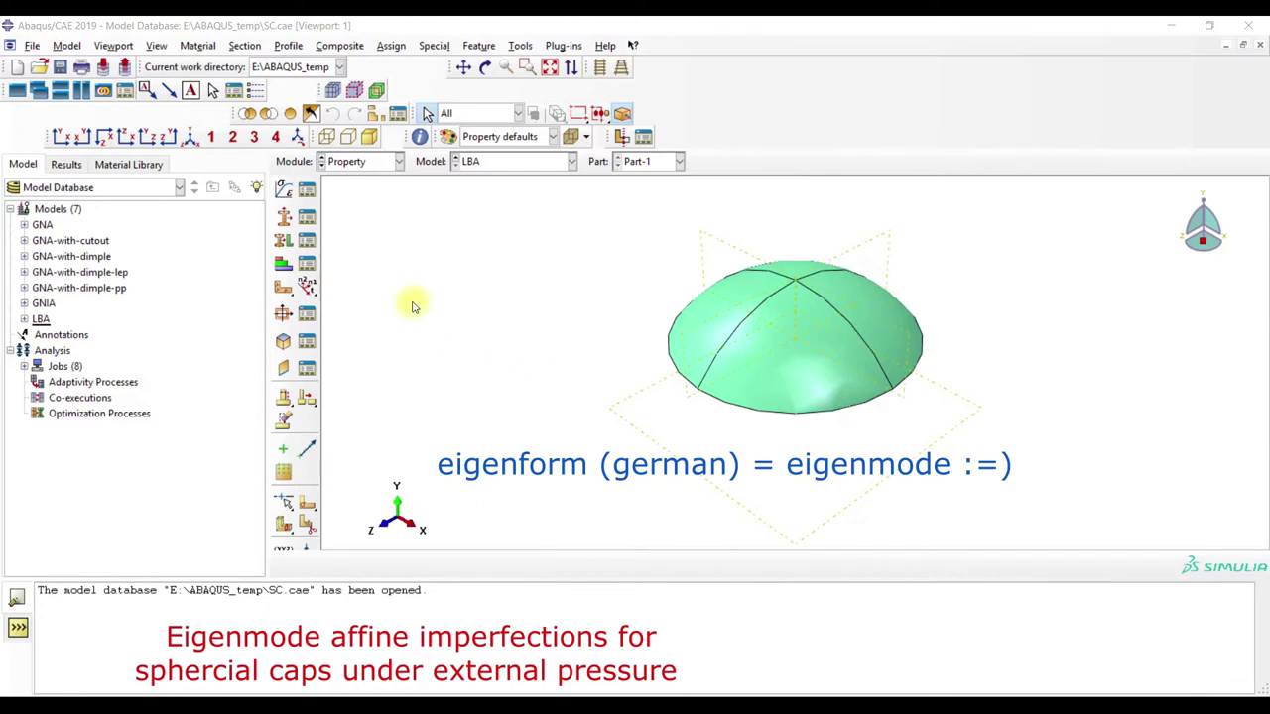
# - Review the eigenvalue and iteration settings of the LBA model's Step-1 Buckle step without changing them
pyautogui.click(367, 167)
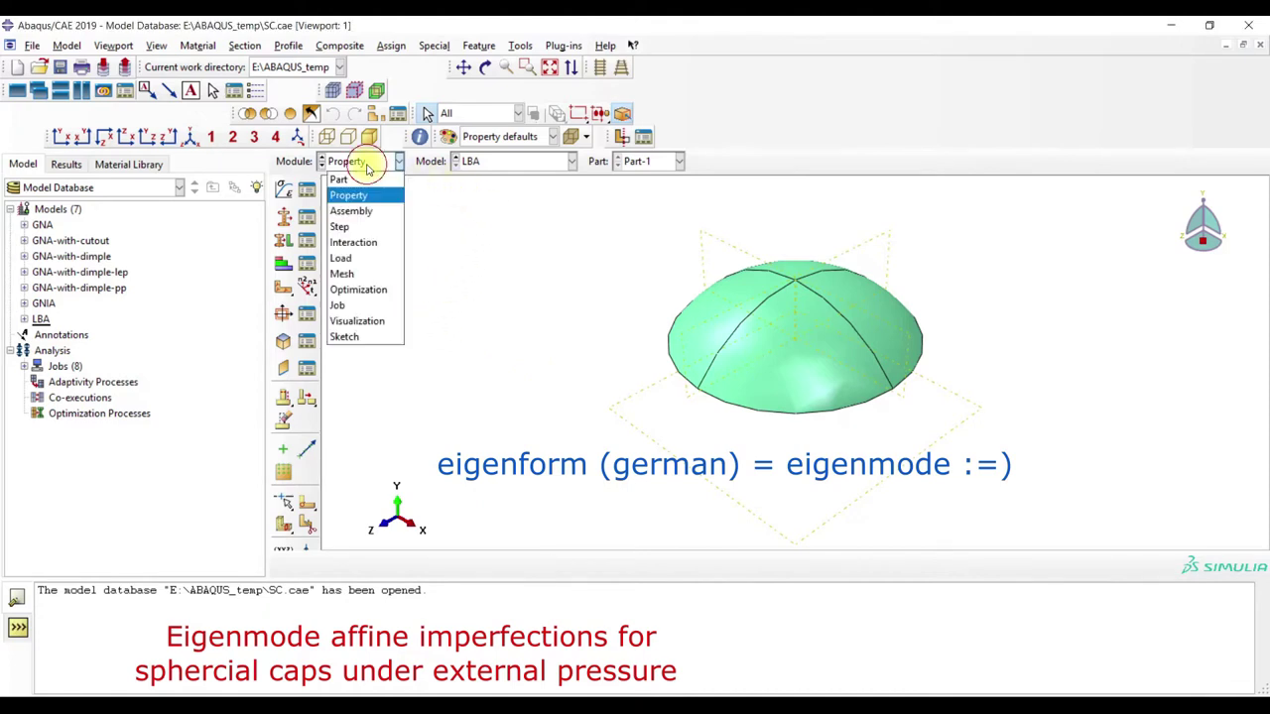
pyautogui.click(354, 230)
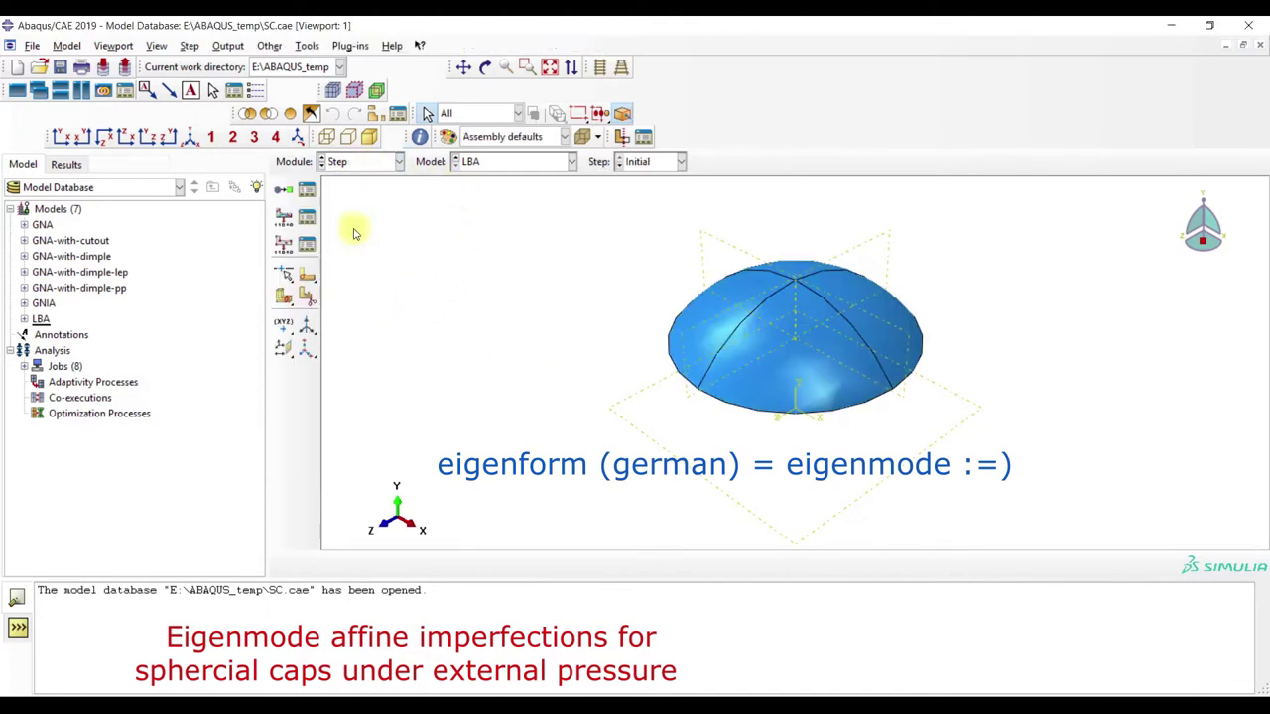
pyautogui.click(310, 190)
pyautogui.click(367, 246)
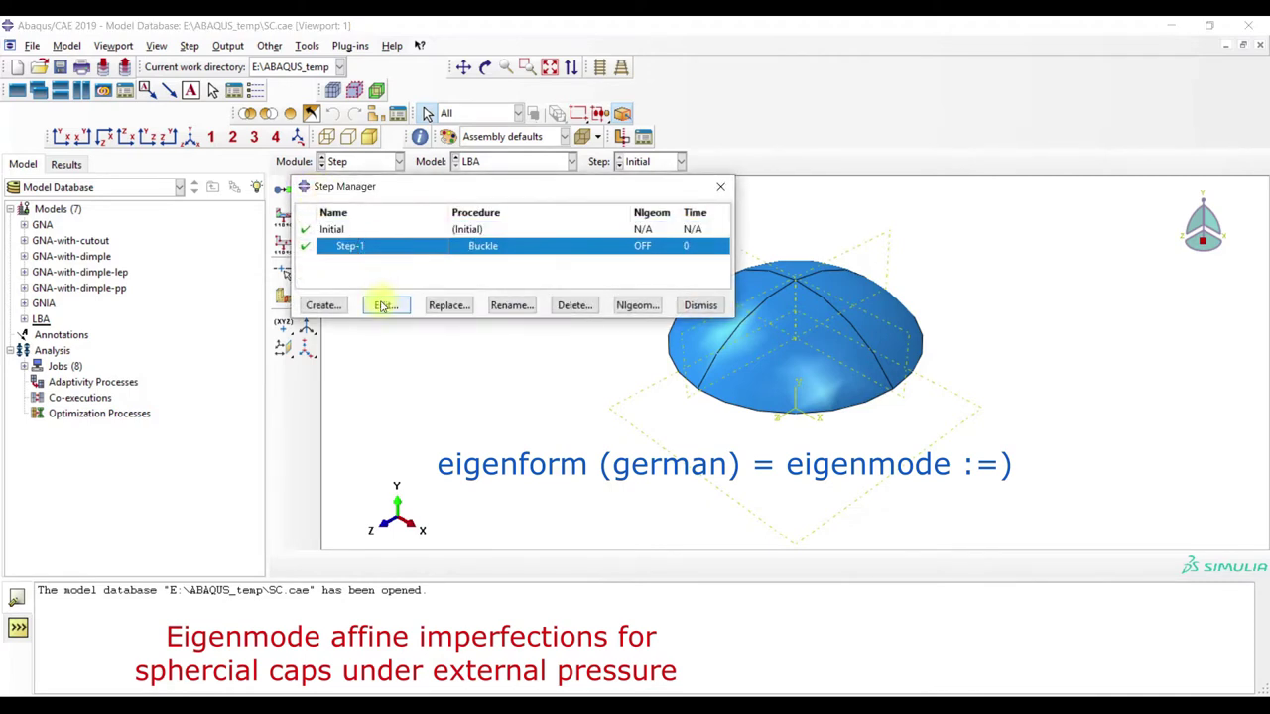
pyautogui.click(383, 305)
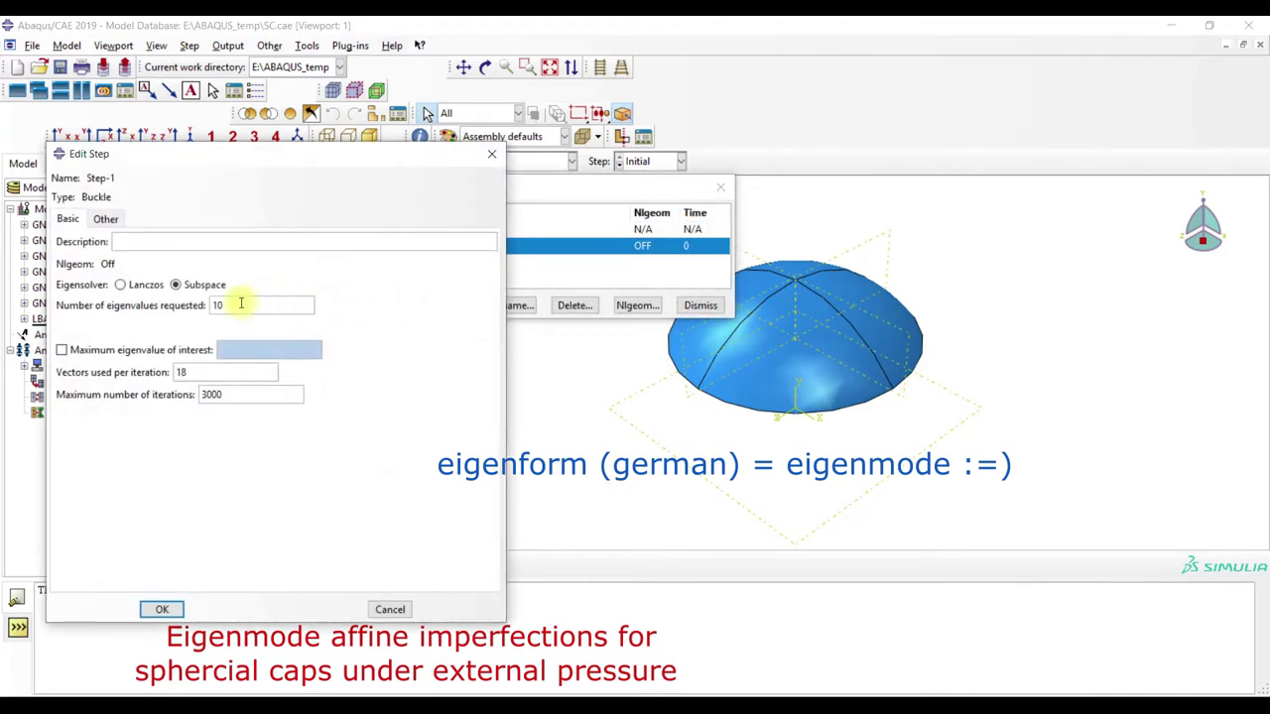
pyautogui.click(214, 306)
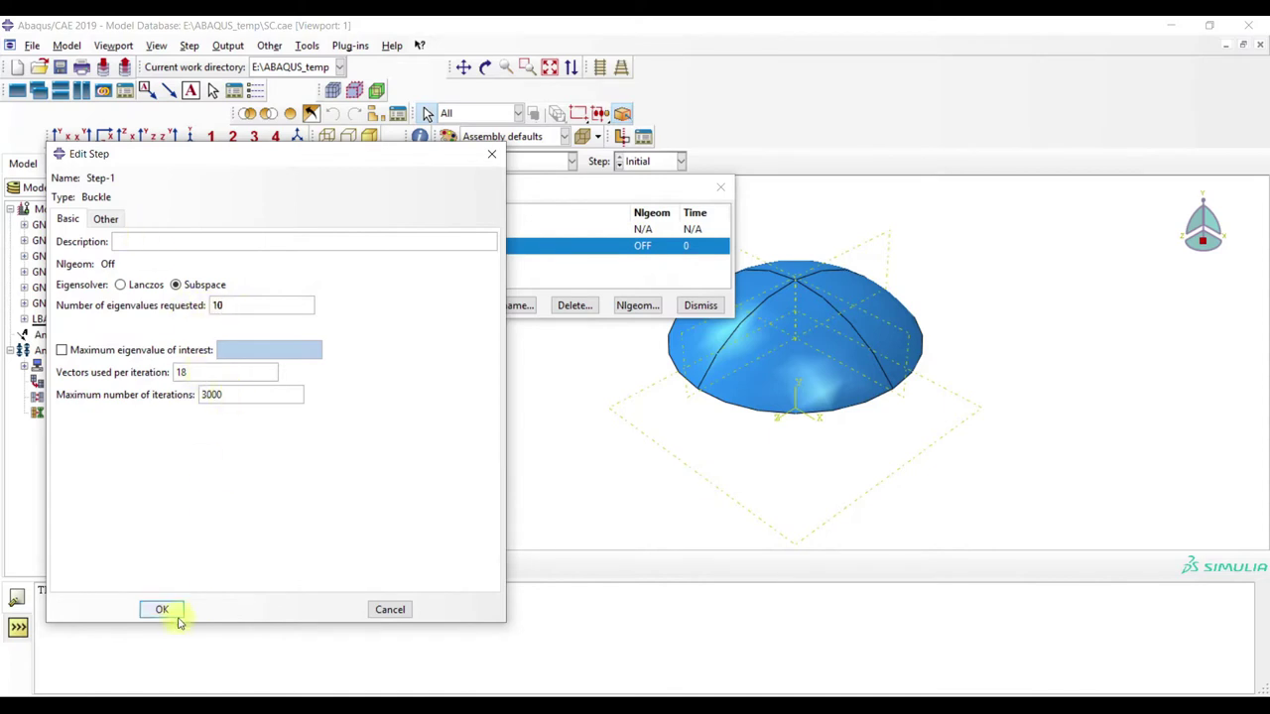
pyautogui.click(390, 609)
pyautogui.click(720, 186)
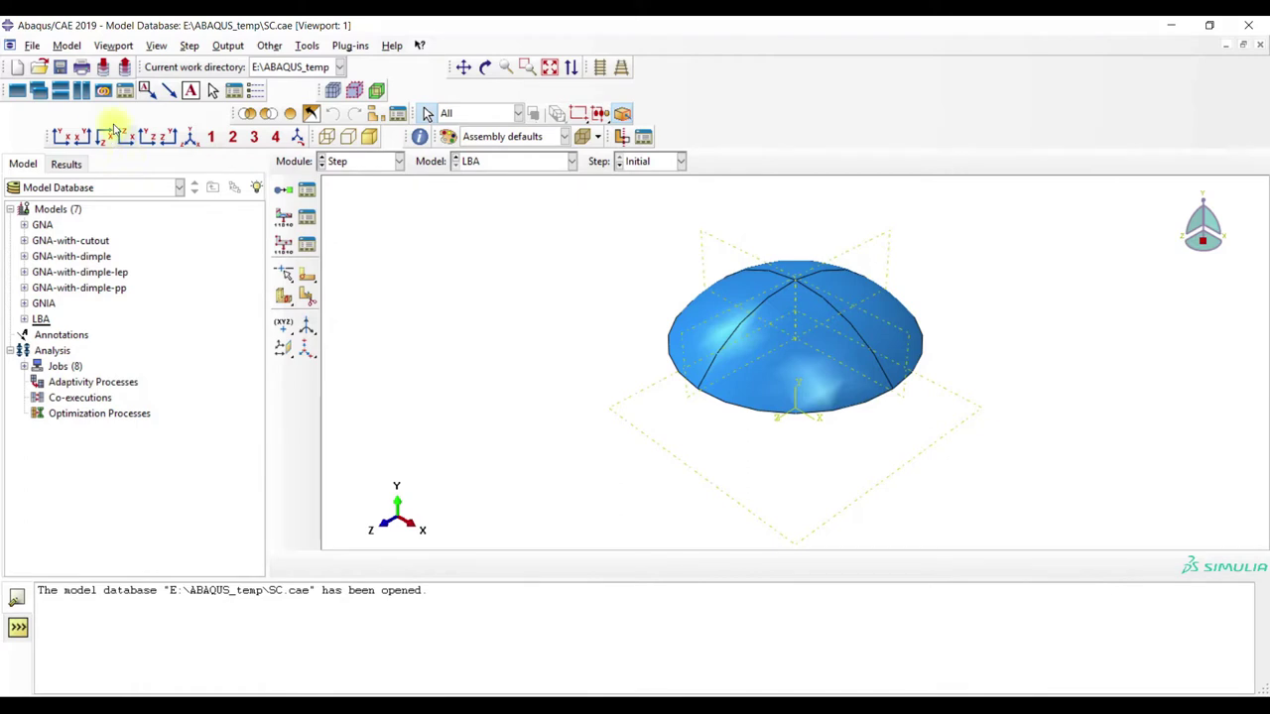
# - Open the LBA model's keywords for editing and add an empty line after *Output, field, variable=PRESELECT
pyautogui.click(66, 46)
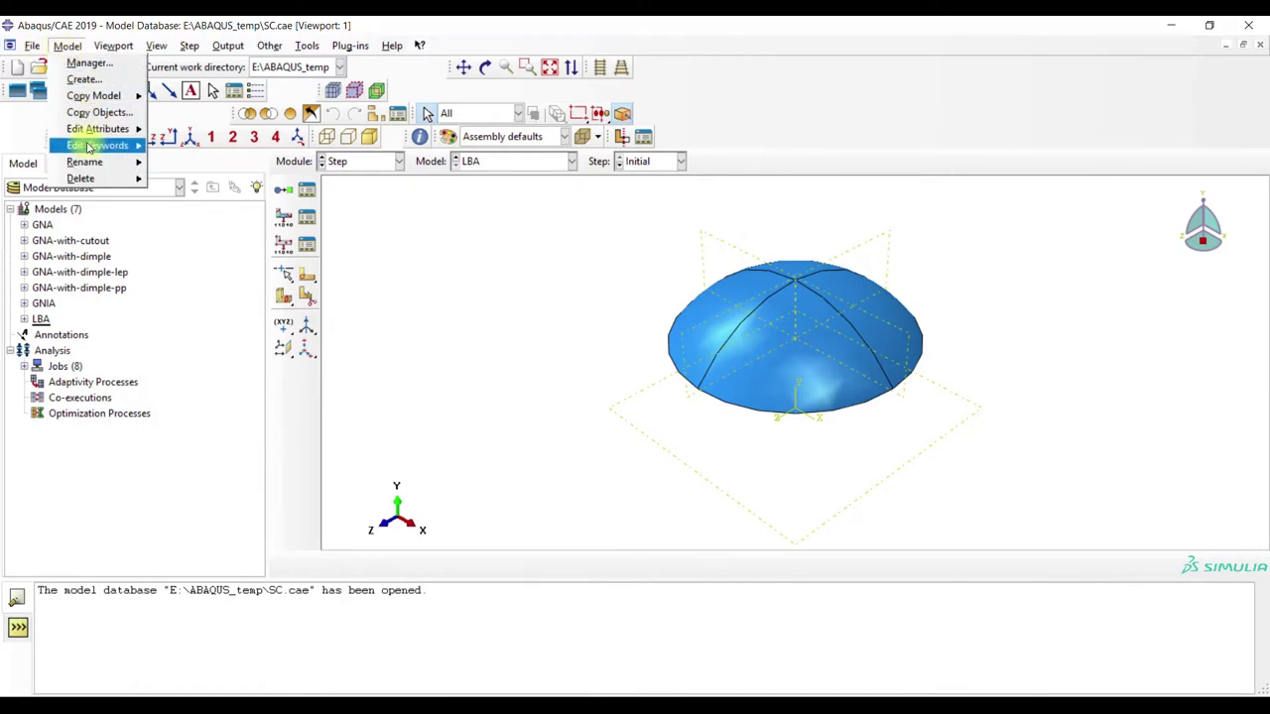
pyautogui.moveTo(88, 147)
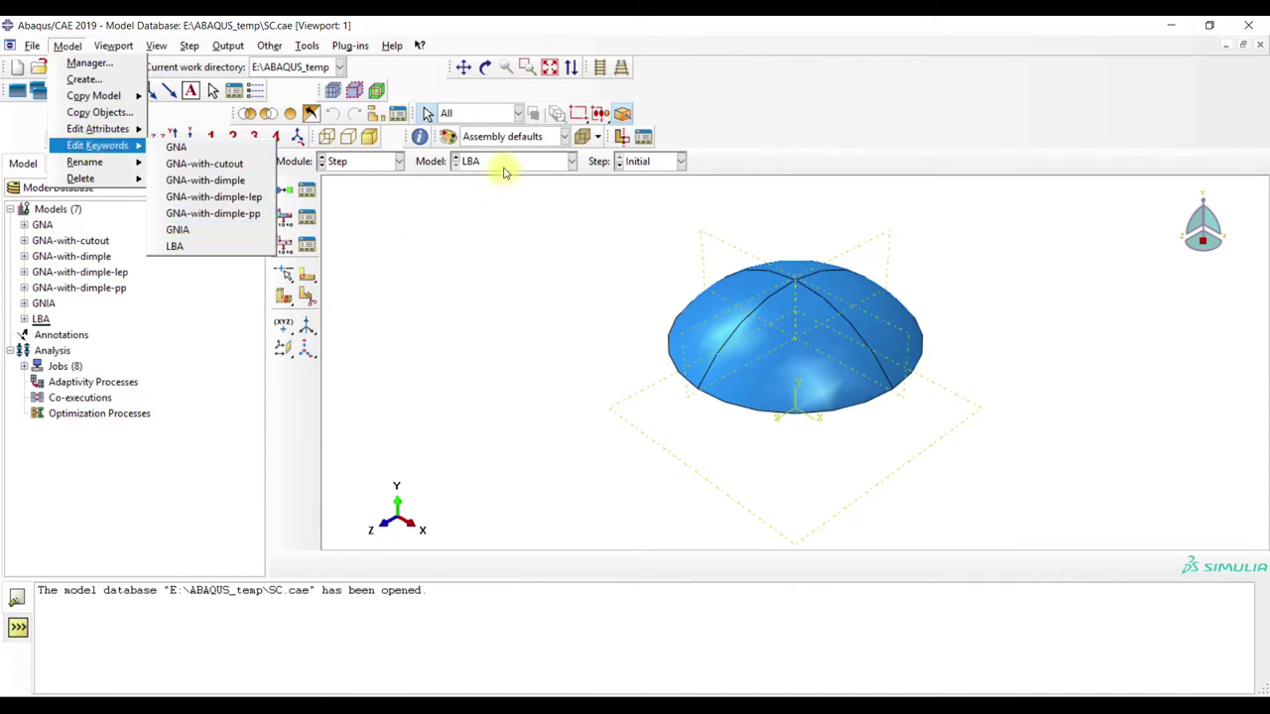
pyautogui.click(187, 245)
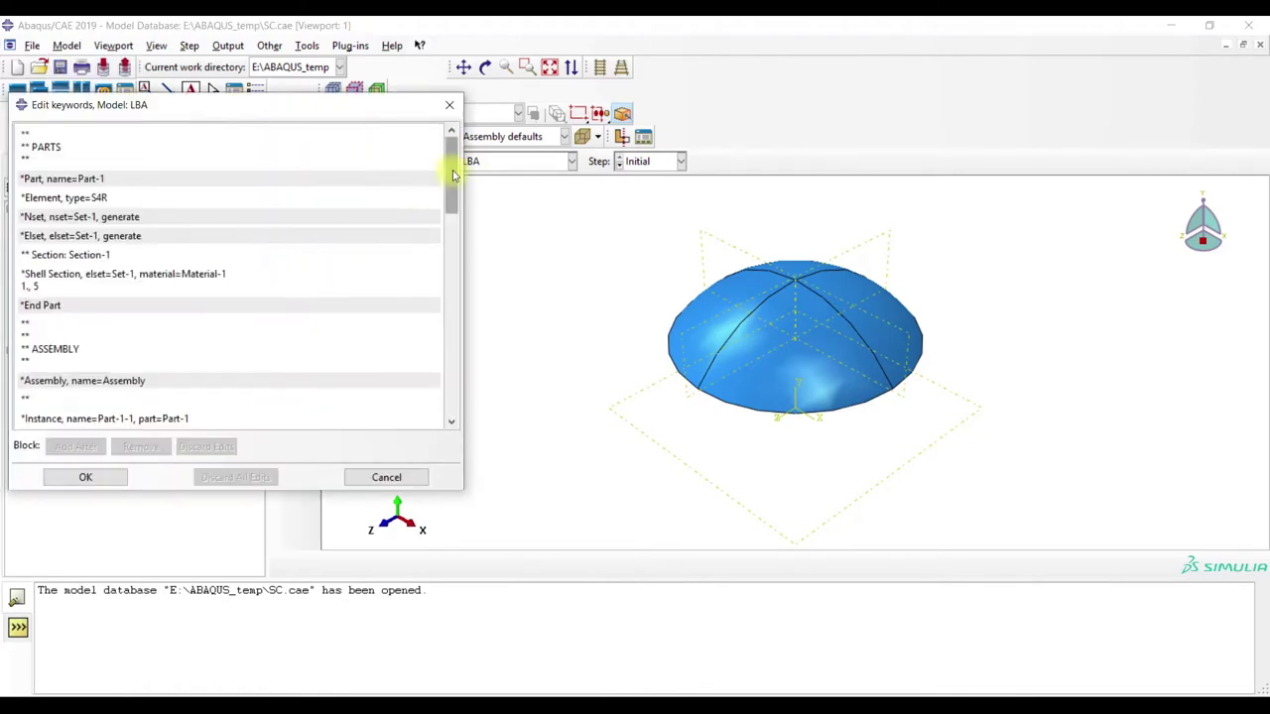
pyautogui.moveTo(448, 170); pyautogui.dragTo(445, 383)
pyautogui.click(192, 399)
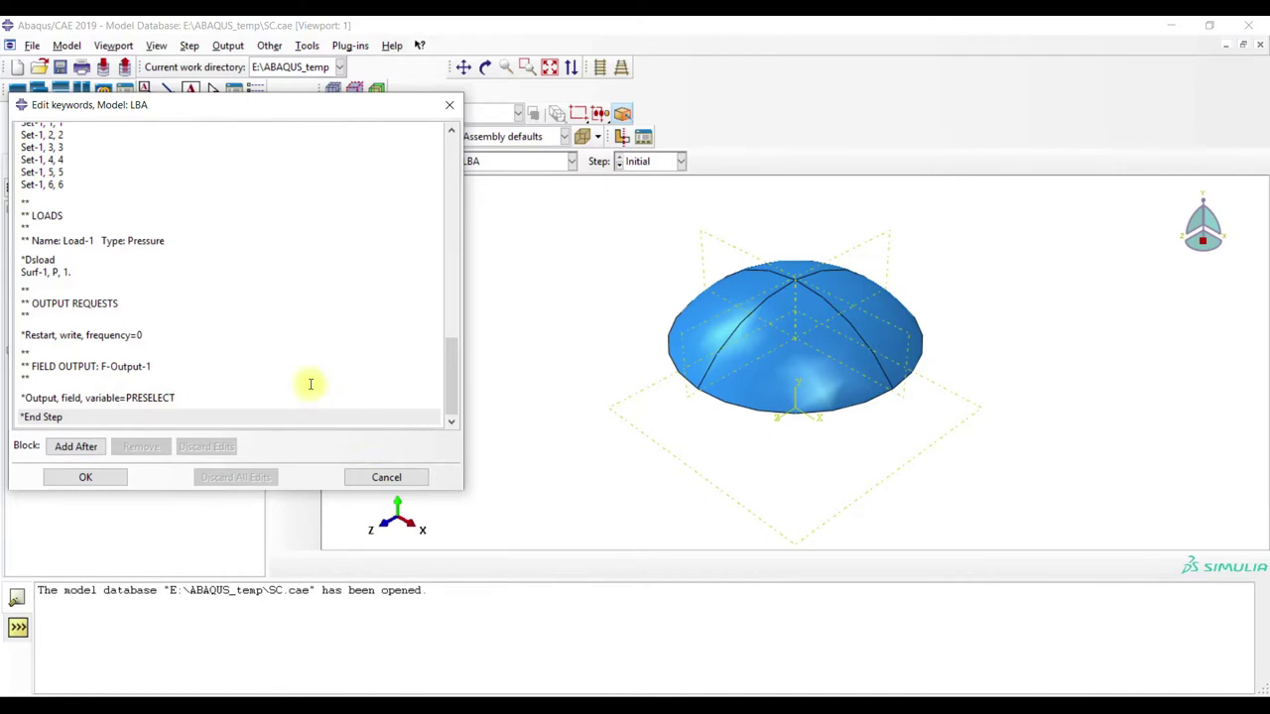
pyautogui.press('Return')
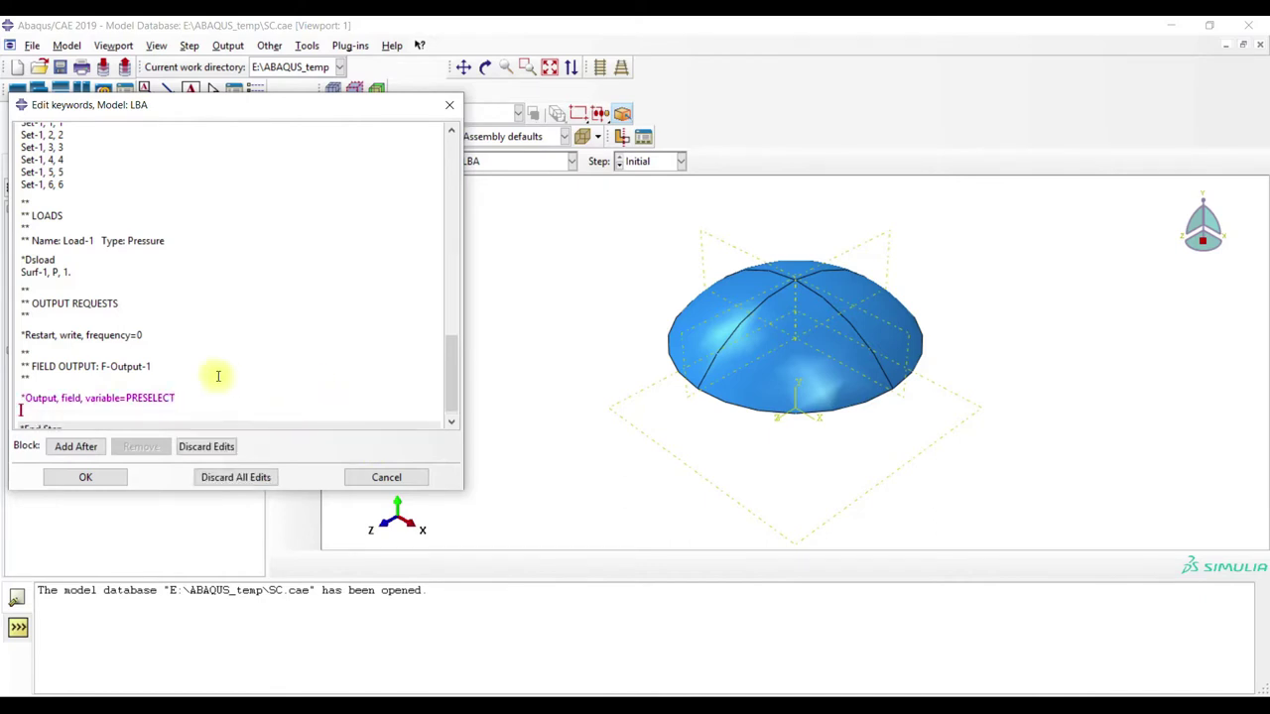
pyautogui.scroll(-1, 199, 377)
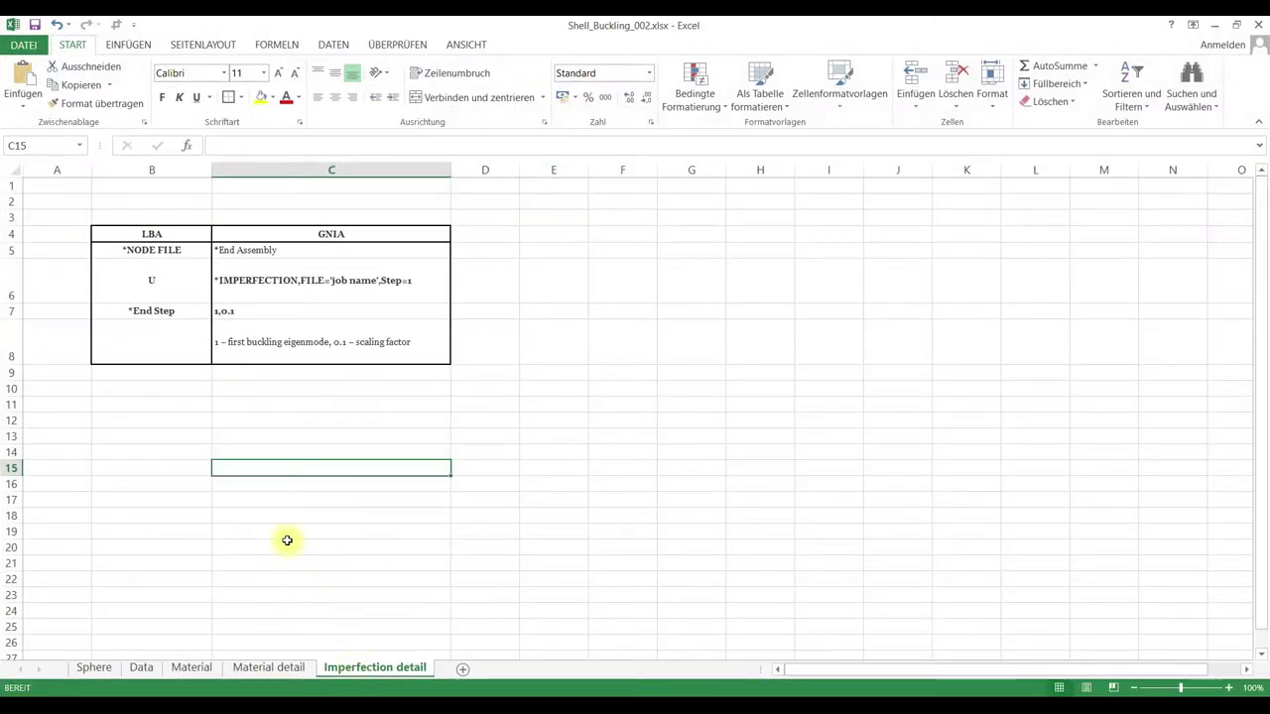
# - Switch to Excel and copy the *NODE FILE and U cells from the LBA column of the Imperfection detail sheet
pyautogui.click(262, 518)
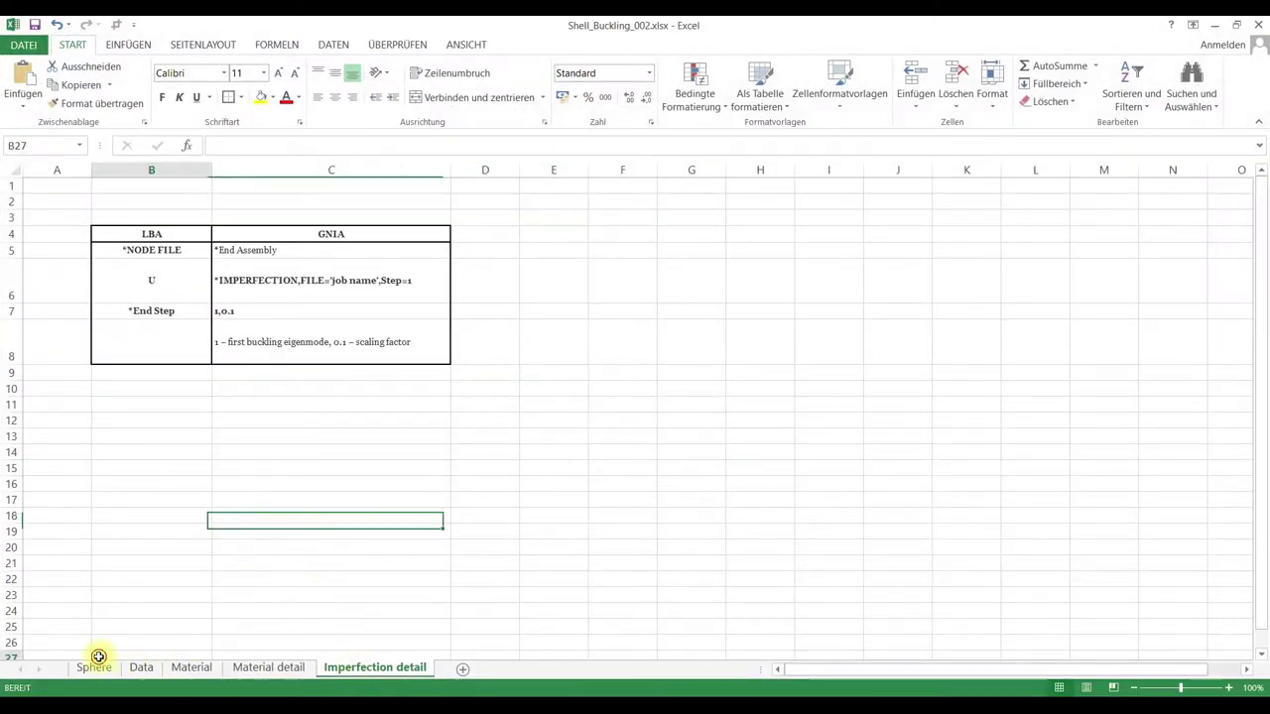
pyautogui.click(98, 657)
pyautogui.click(94, 668)
pyautogui.click(373, 668)
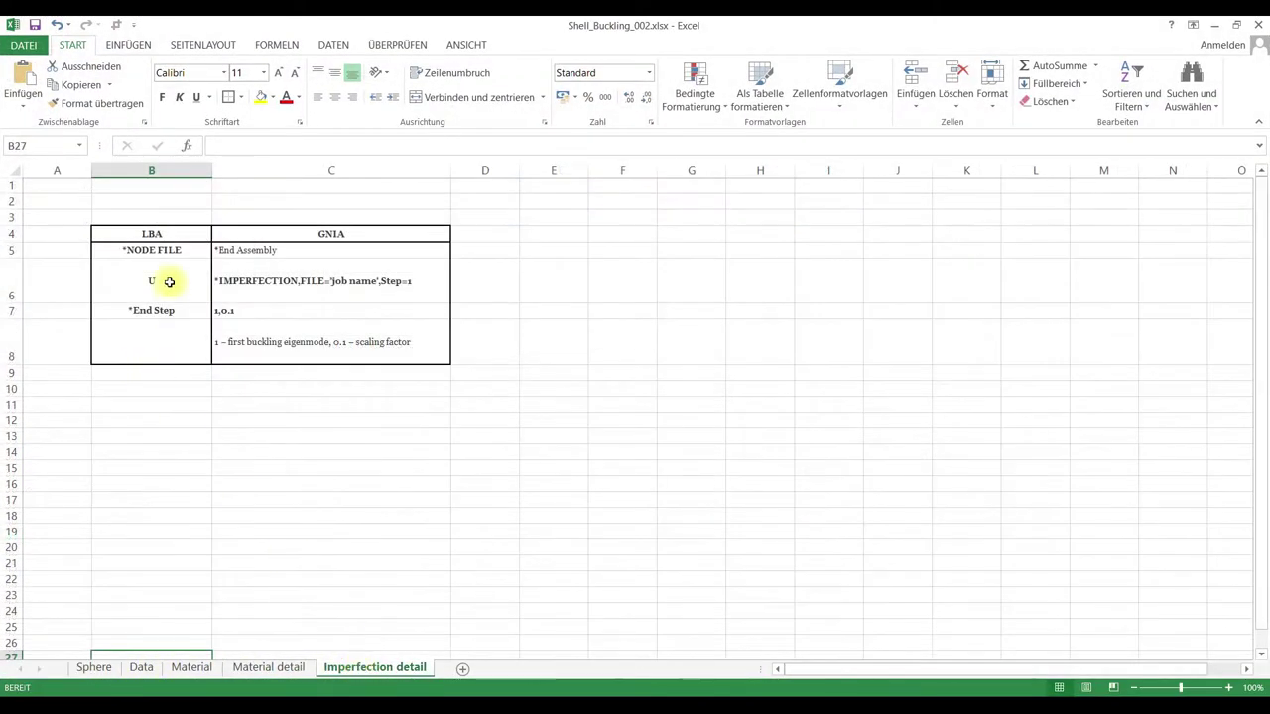
pyautogui.moveTo(162, 284); pyautogui.dragTo(158, 255)
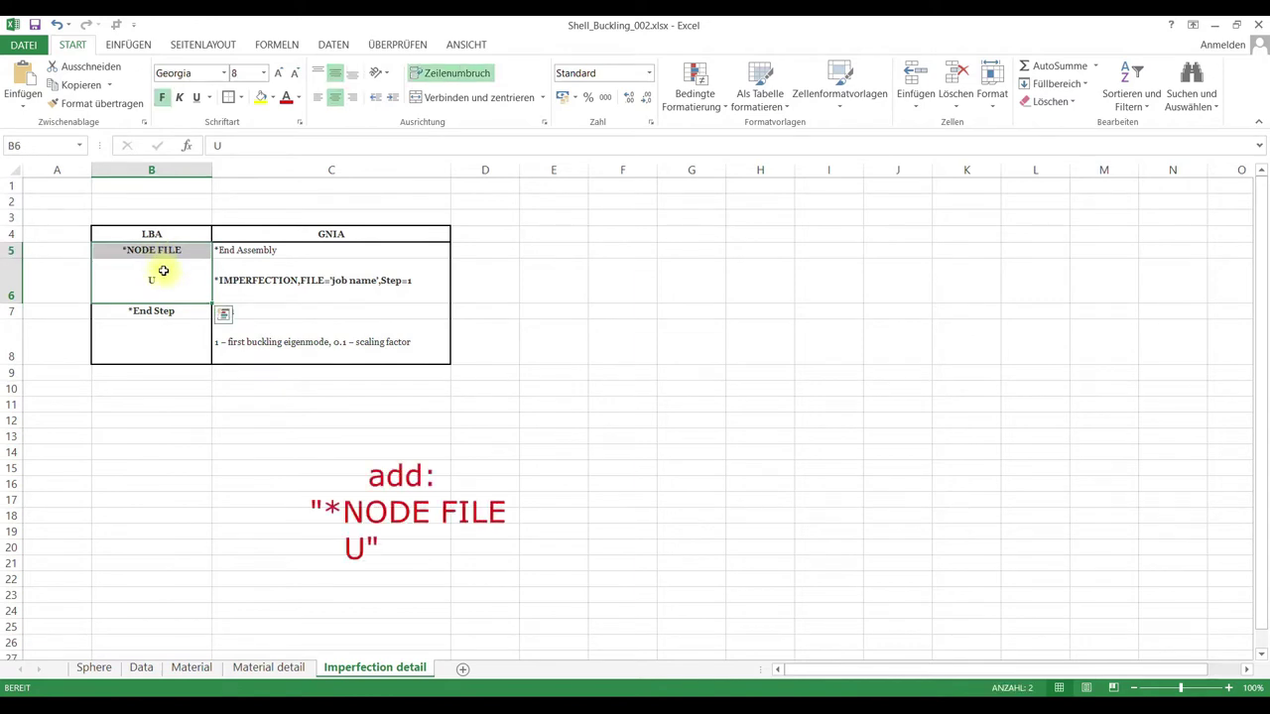
pyautogui.hotkey('ctrl', 'q')
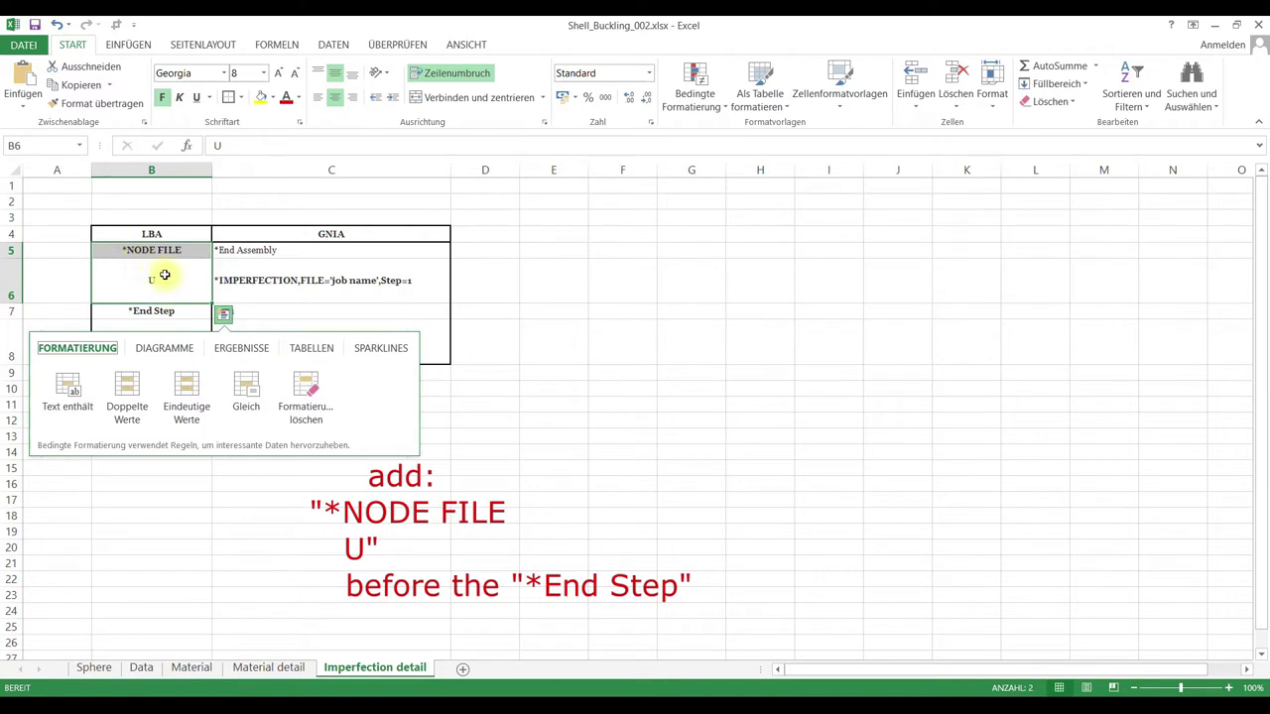
pyautogui.click(165, 275)
pyautogui.moveTo(160, 273); pyautogui.dragTo(155, 249)
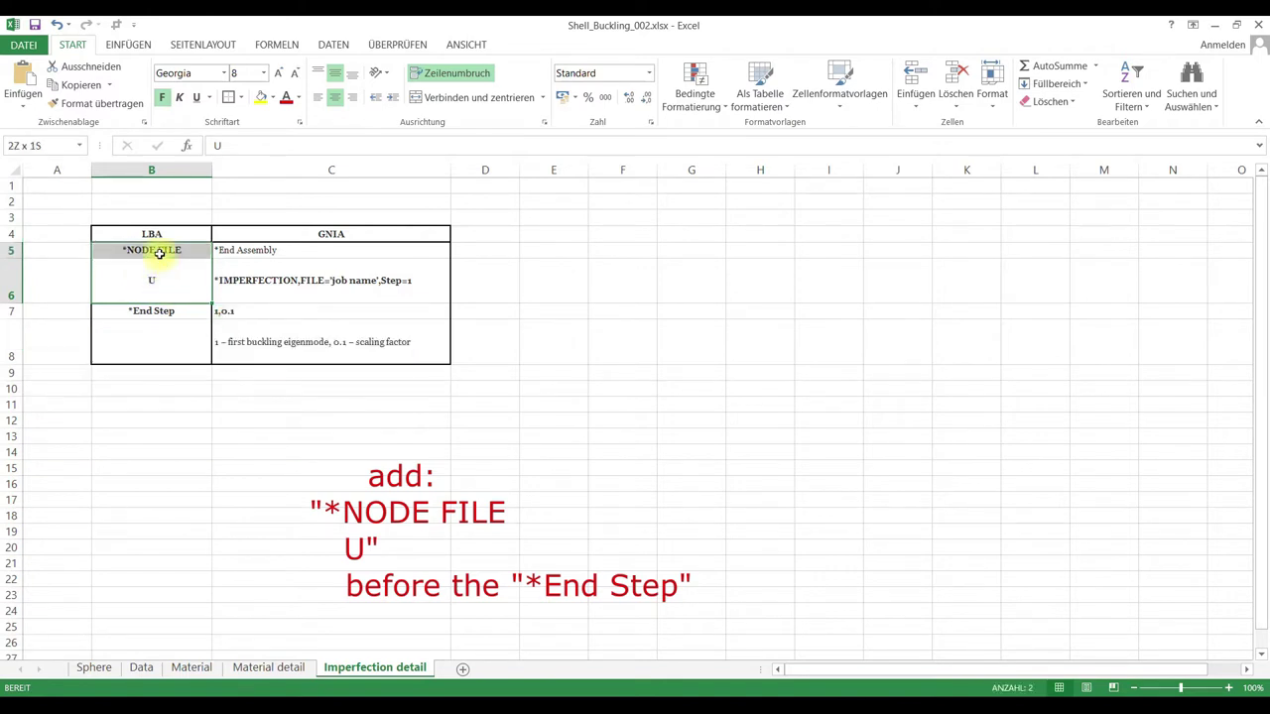
pyautogui.hotkey('ctrl', 'c')
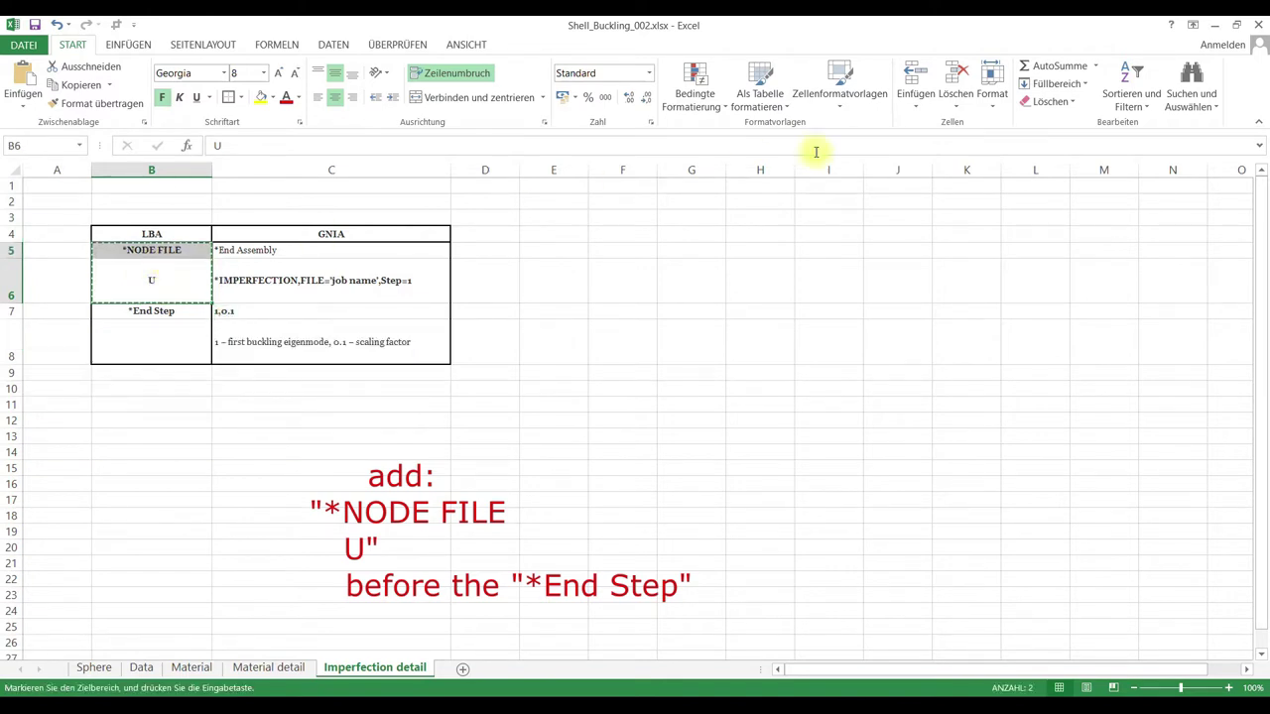
# - Switch back to Abaqus/CAE, paste the *NODE FILE and U lines before *End Step, and accept the LBA keyword edits
pyautogui.click(1214, 25)
pyautogui.click(48, 405)
pyautogui.hotkey('ctrl', 'v')
pyautogui.scroll(-1, 71, 407)
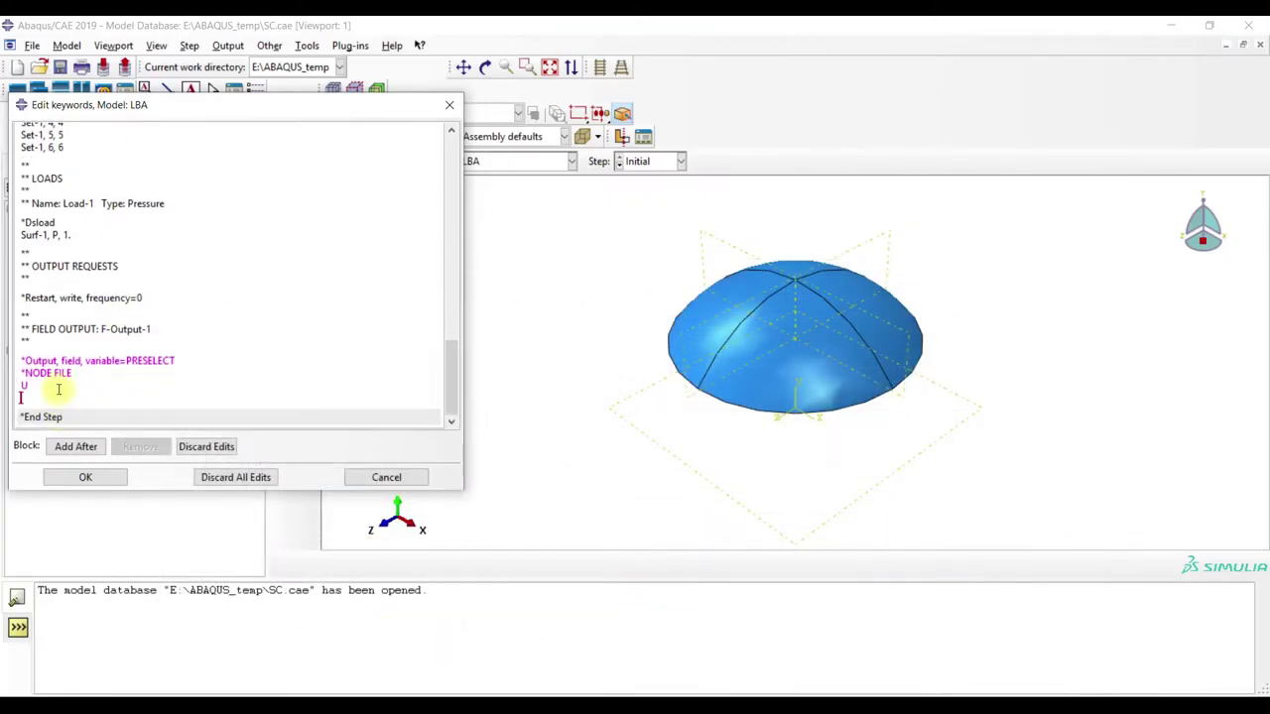
pyautogui.click(88, 477)
# - Review the displacement/rotation boundary condition BC-1 of the LBA model in the Load module
pyautogui.click(362, 162)
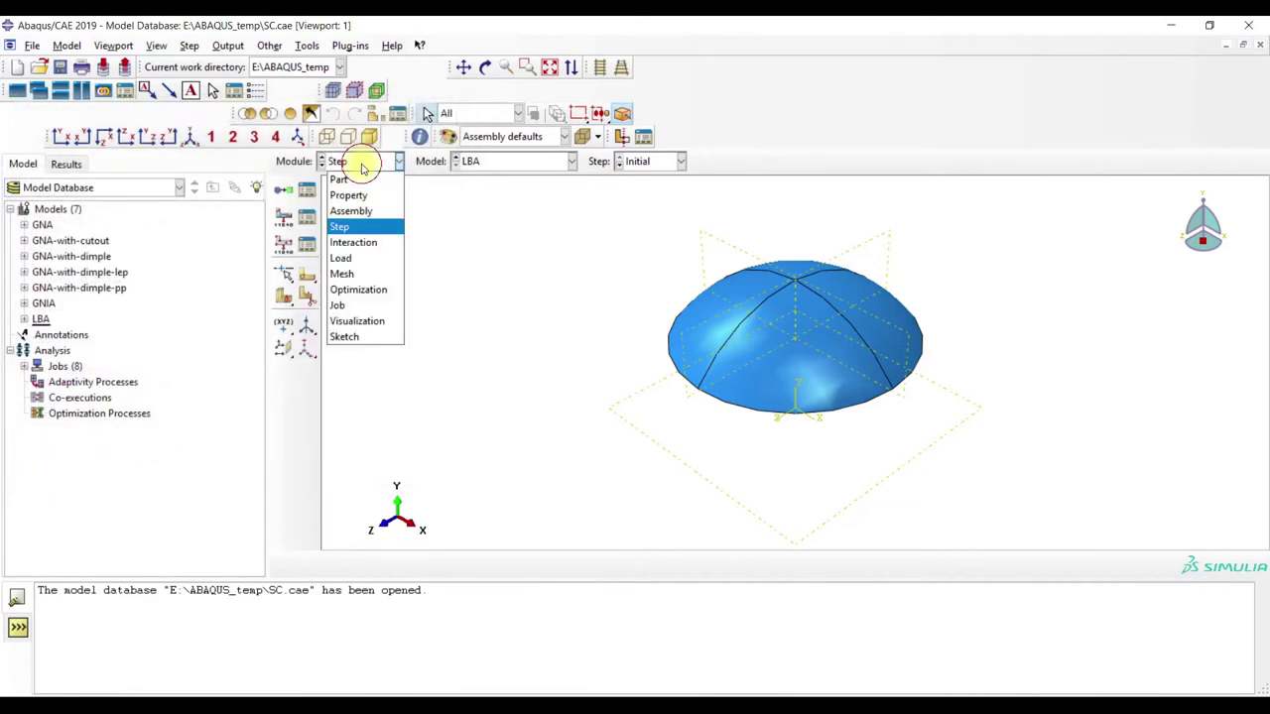
pyautogui.click(359, 259)
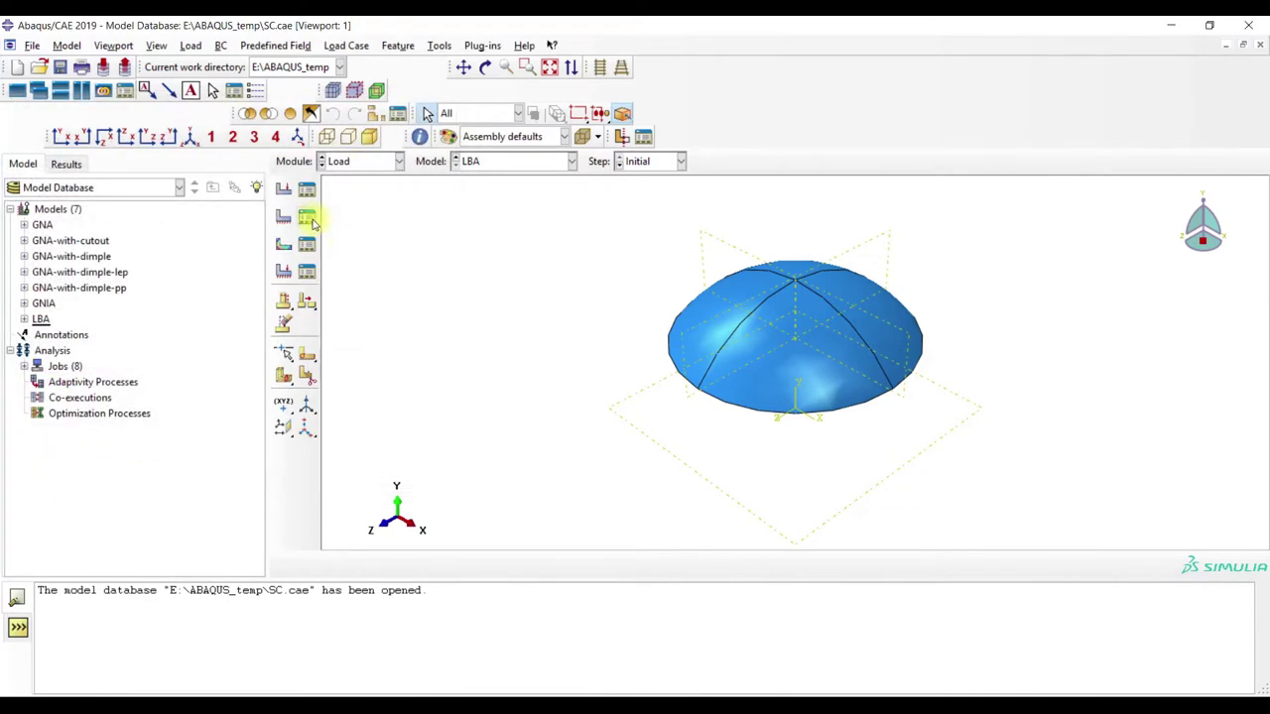
pyautogui.click(306, 217)
pyautogui.click(315, 198)
pyautogui.doubleClick(316, 198)
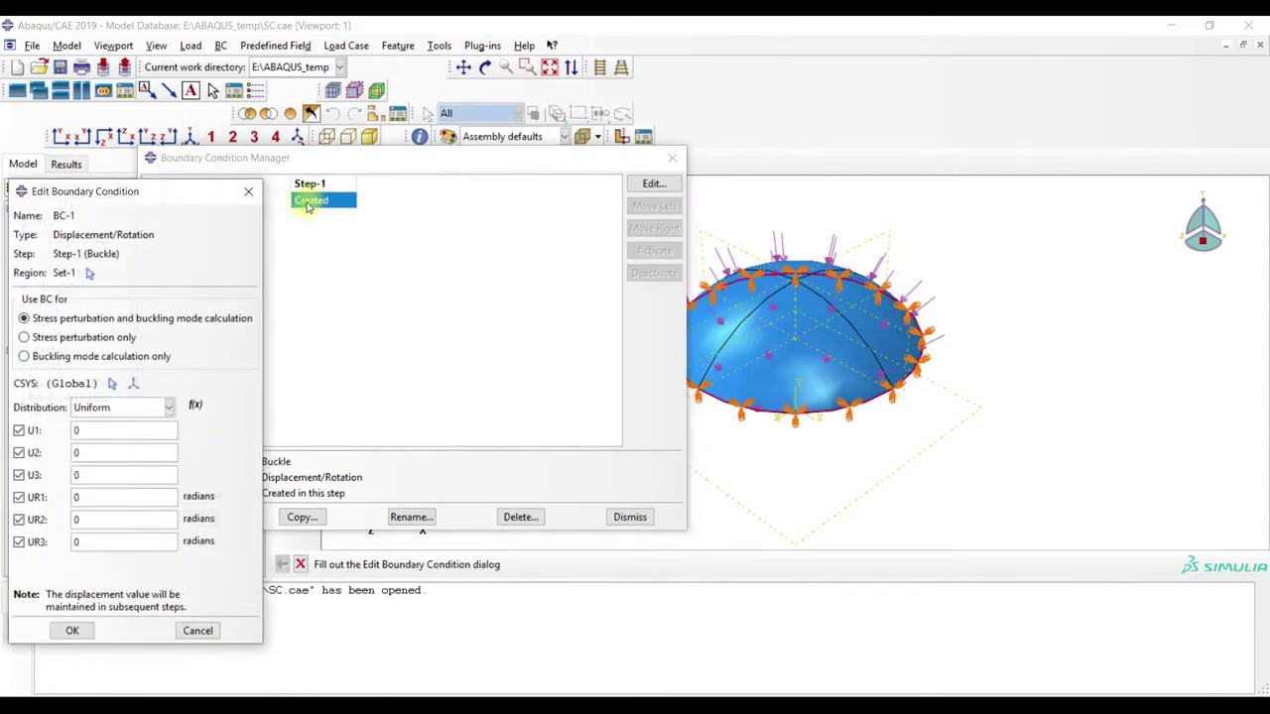
pyautogui.click(247, 190)
pyautogui.click(672, 157)
# - Review the settings of the pressure load Load-1 in Step-1
pyautogui.click(307, 191)
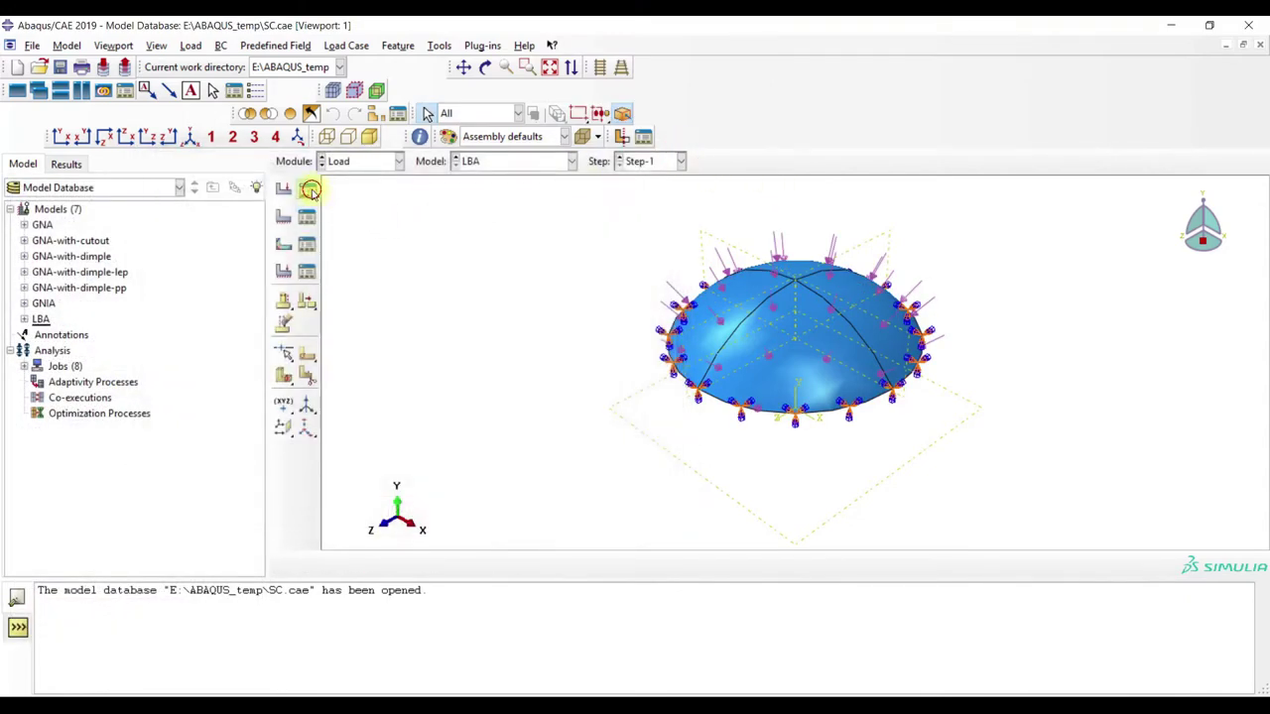
pyautogui.doubleClick(262, 217)
pyautogui.click(212, 289)
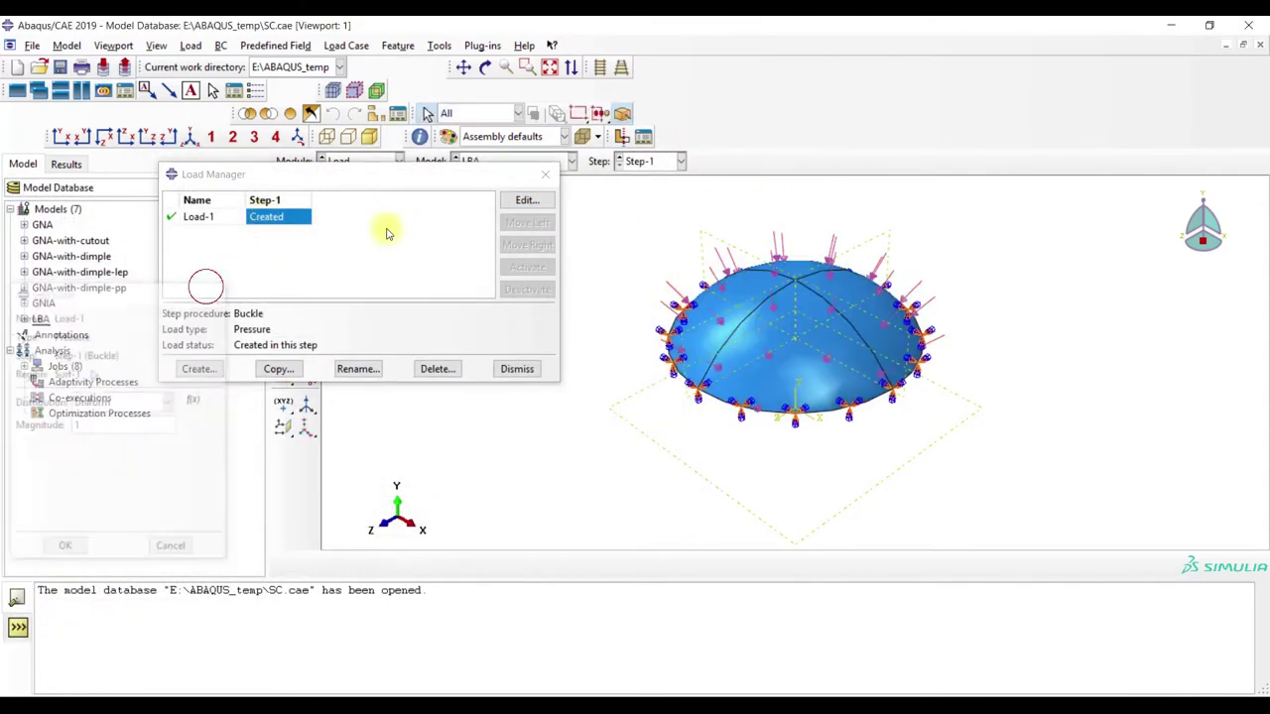
pyautogui.click(544, 174)
# - Review the elastic properties of Material-1 in the Property module
pyautogui.click(363, 162)
pyautogui.click(363, 195)
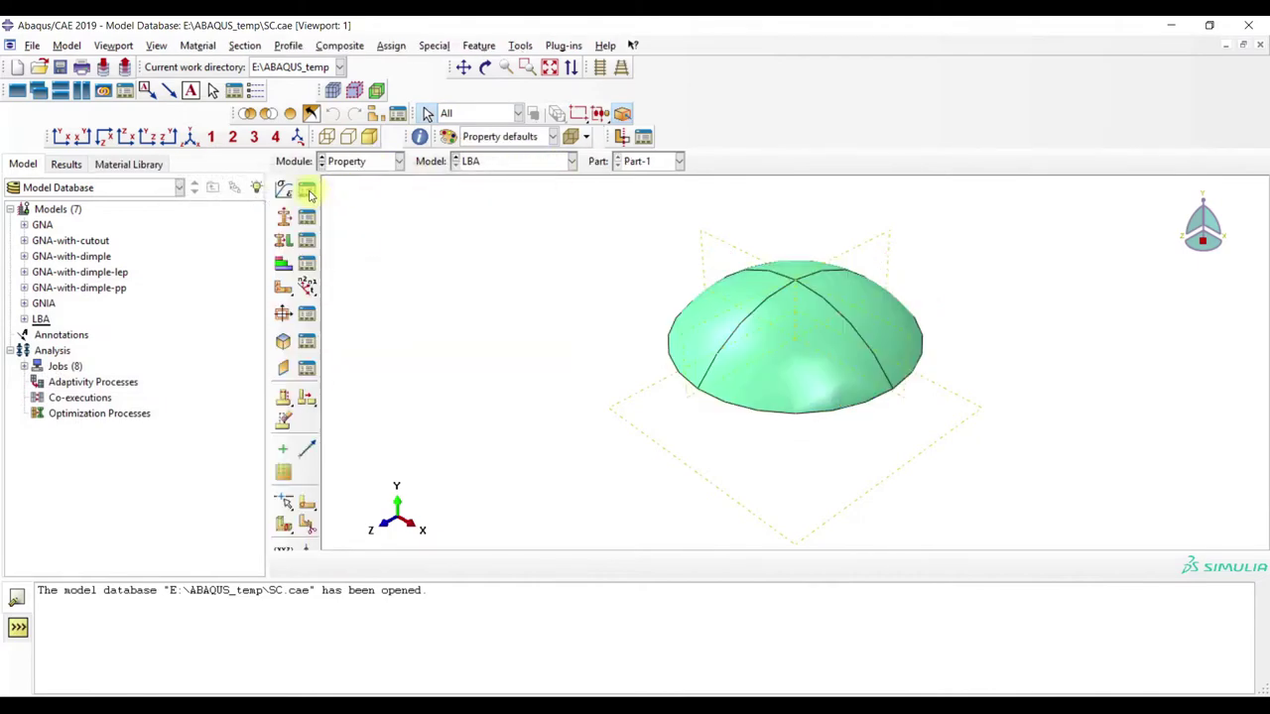
pyautogui.click(306, 189)
pyautogui.click(365, 198)
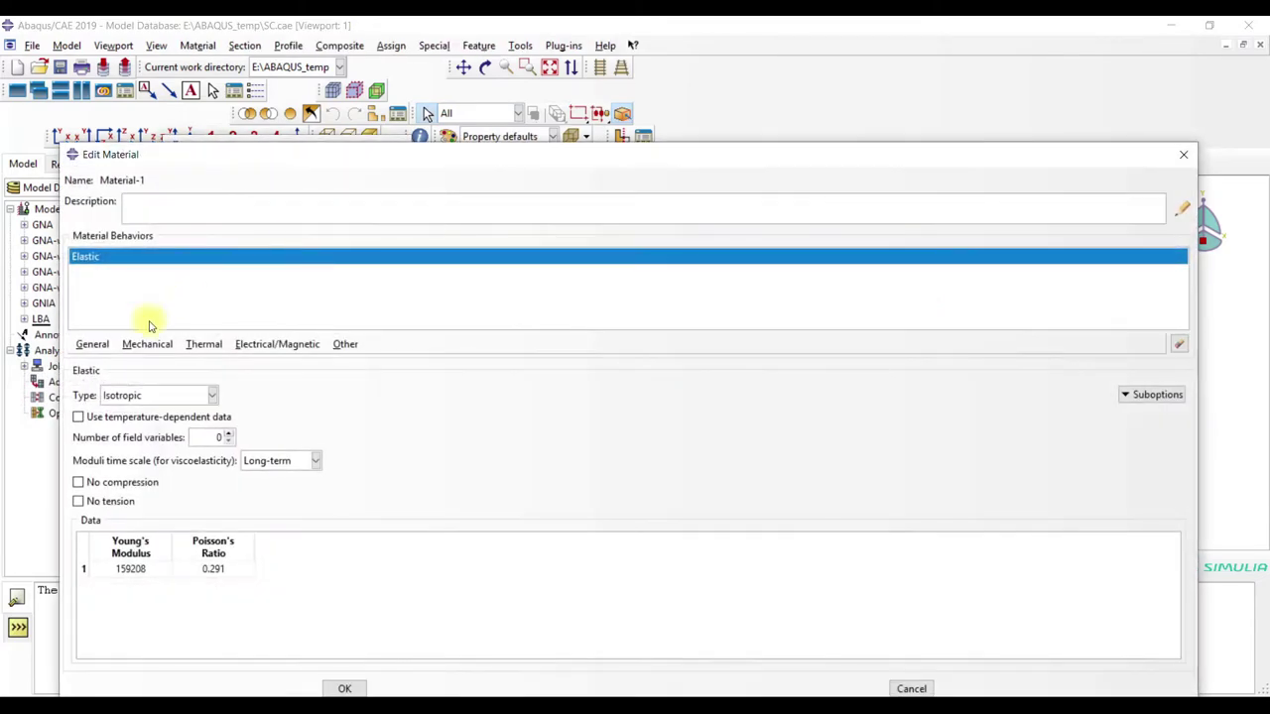
pyautogui.click(349, 686)
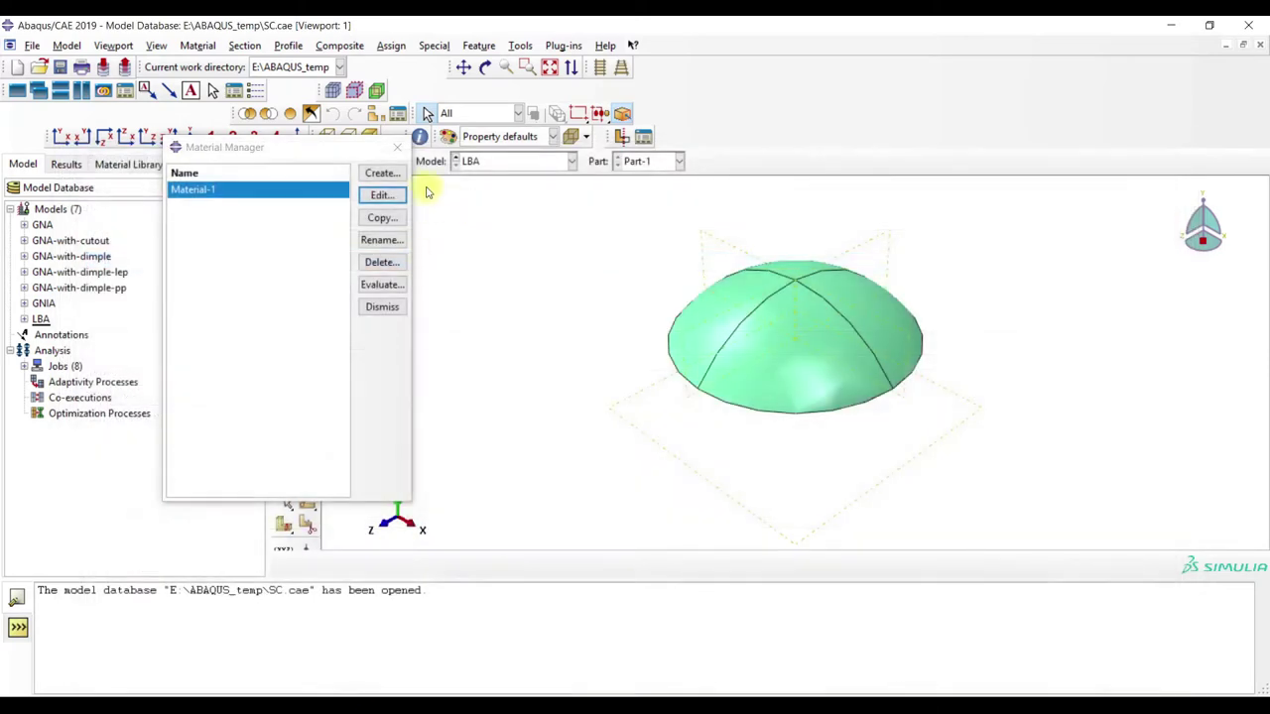
pyautogui.click(406, 148)
# - Submit the LBA job for analysis from the Job module
pyautogui.click(363, 161)
pyautogui.click(345, 308)
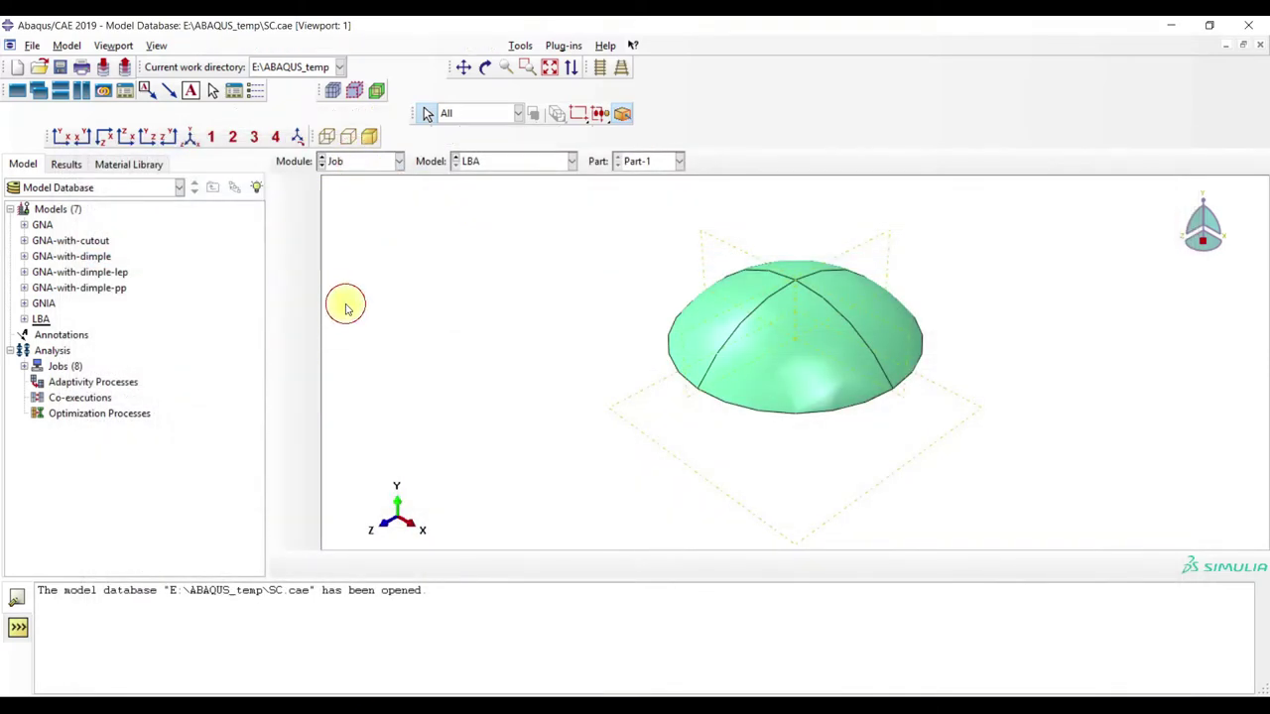
pyautogui.click(307, 189)
pyautogui.moveTo(582, 190); pyautogui.dragTo(314, 183)
pyautogui.click(303, 343)
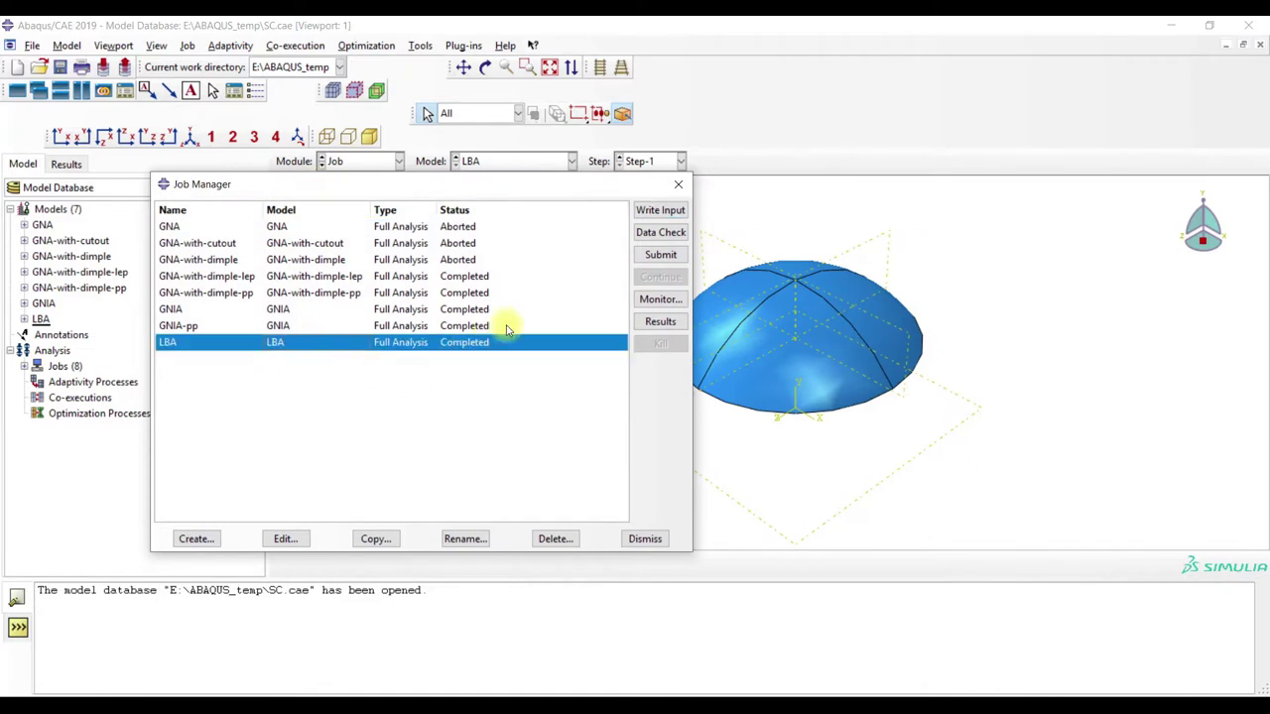
pyautogui.click(658, 256)
pyautogui.click(655, 256)
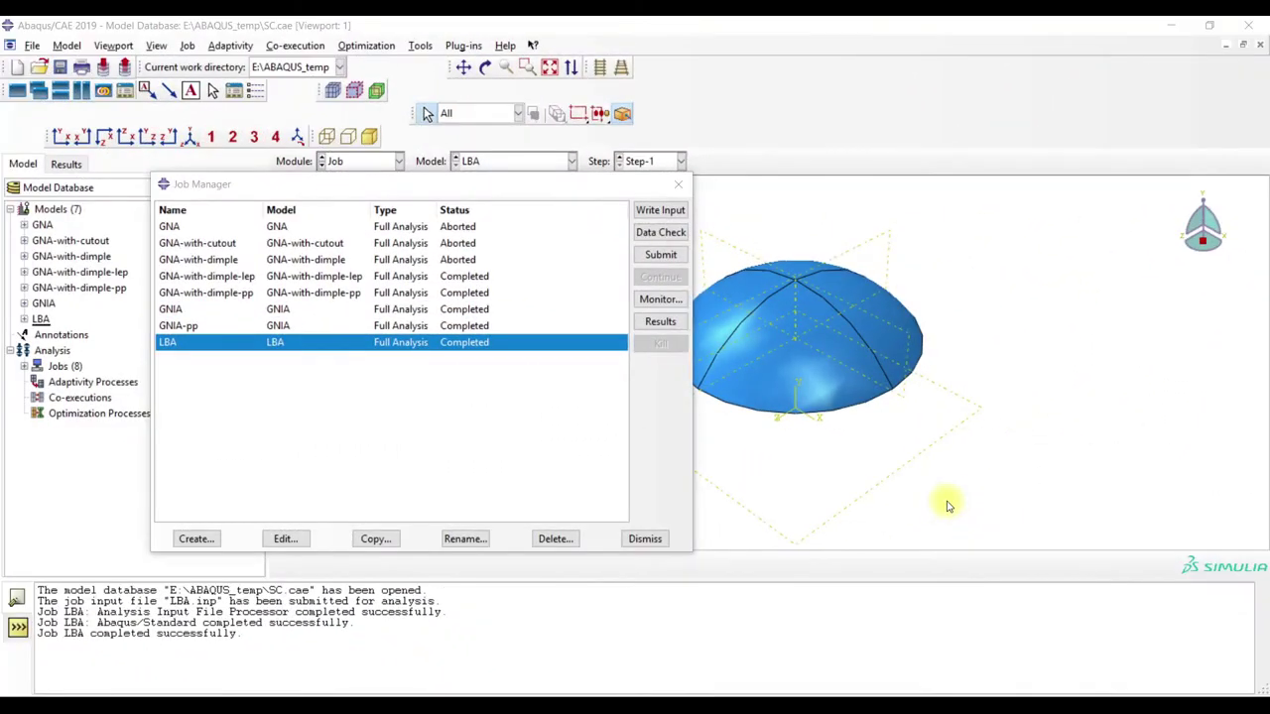
# - Open the results of the LBA job and set the displayed frame of Step-1 to 0
pyautogui.click(660, 322)
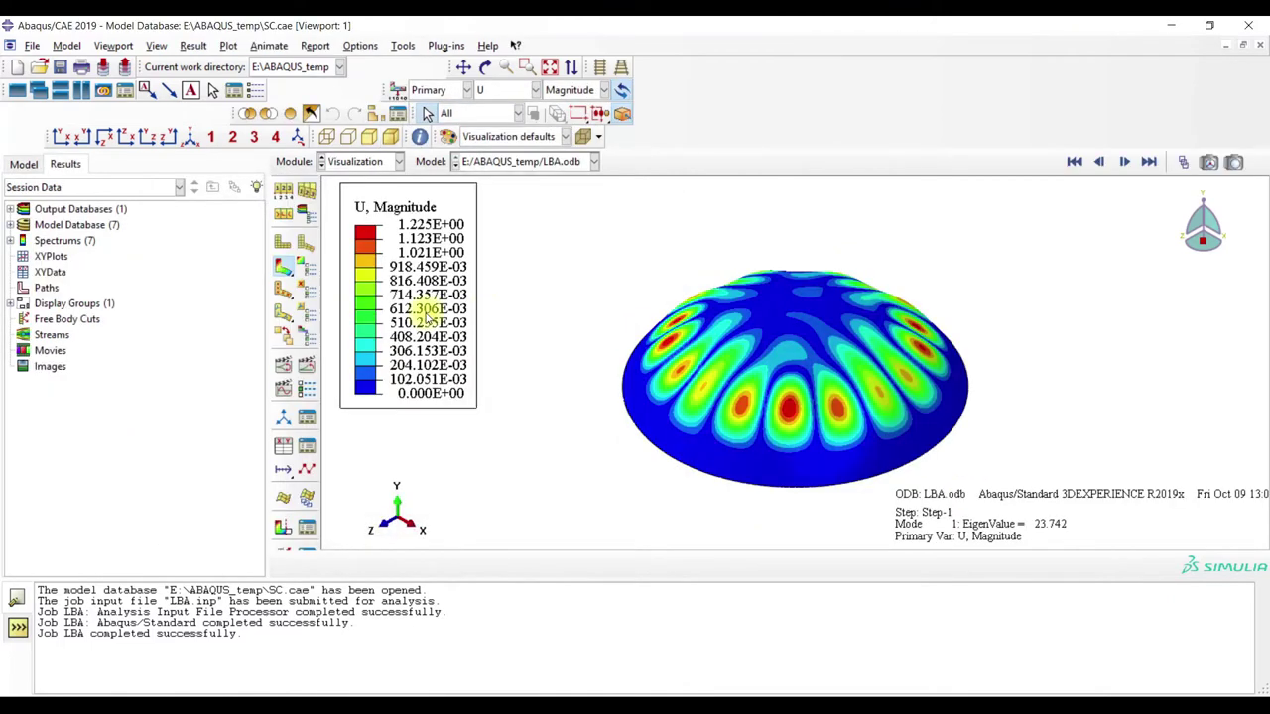
pyautogui.click(1180, 167)
pyautogui.moveTo(467, 328); pyautogui.dragTo(297, 189)
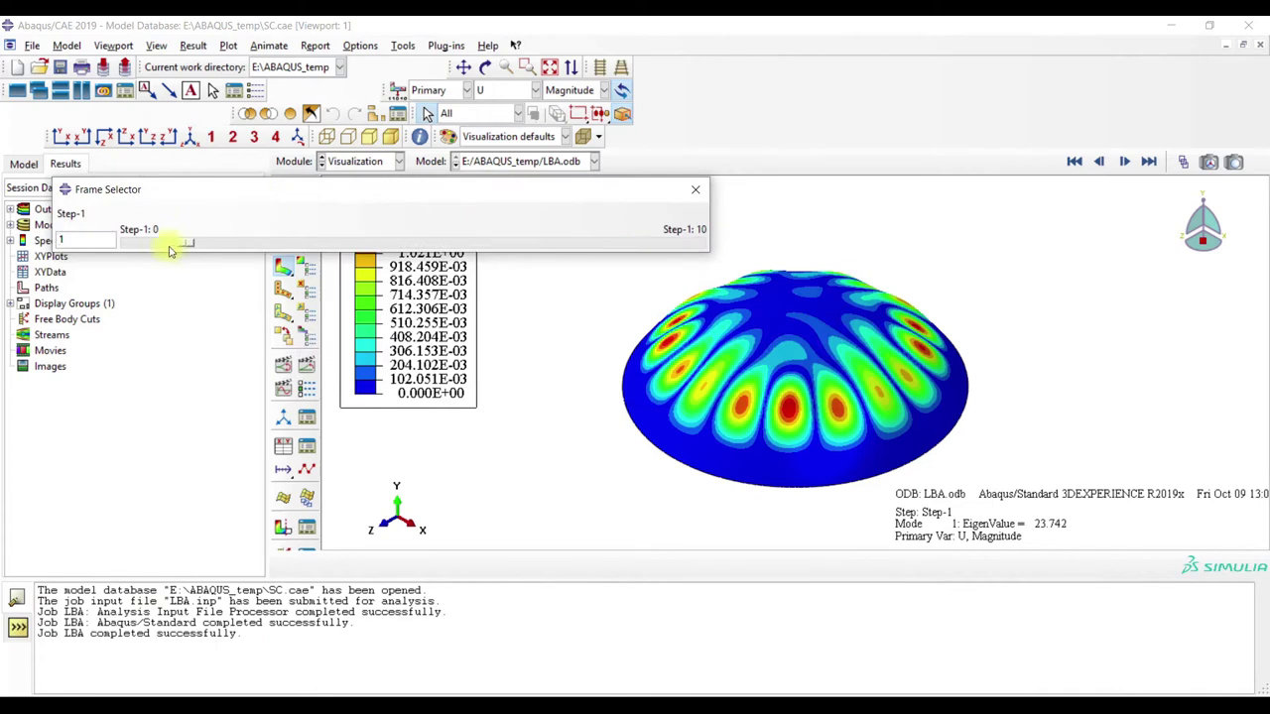
pyautogui.moveTo(185, 248); pyautogui.dragTo(127, 246)
pyautogui.click(696, 188)
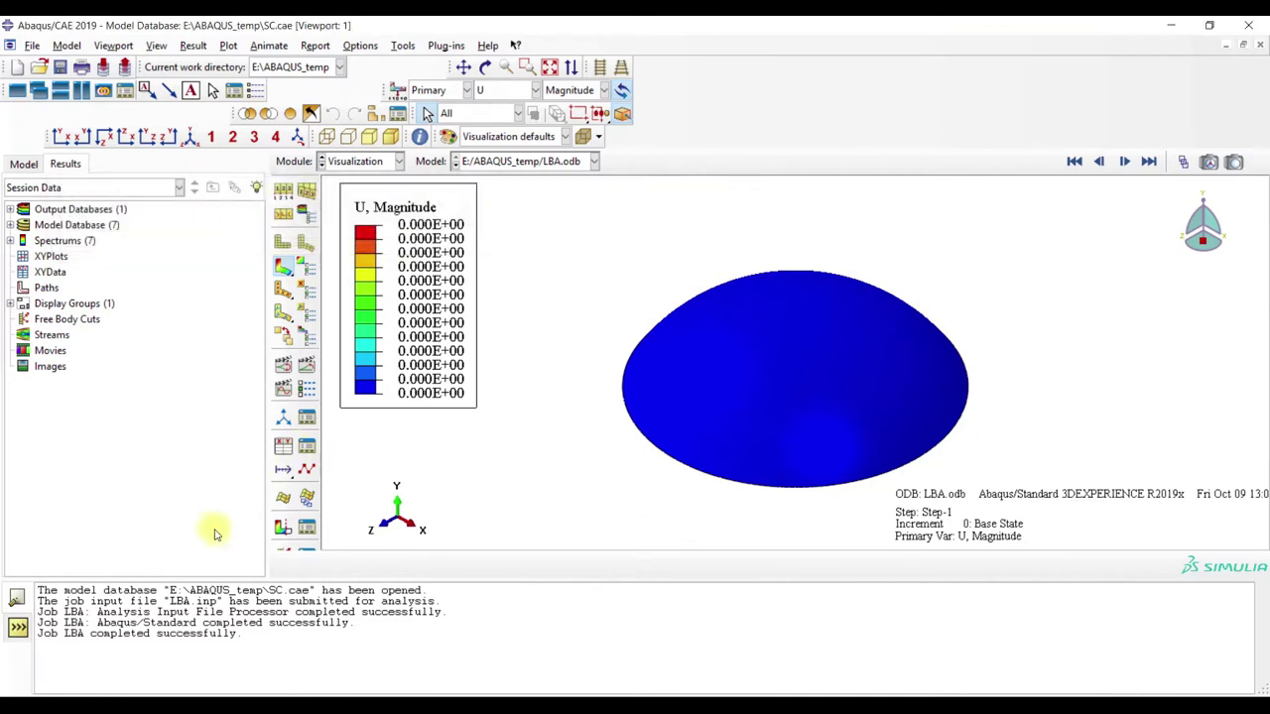
# - Check in File Explorer that the ABAQUS_temp folder contains the LBA.fil results file, and return to Abaqus/CAE
pyautogui.moveTo(265, 709)
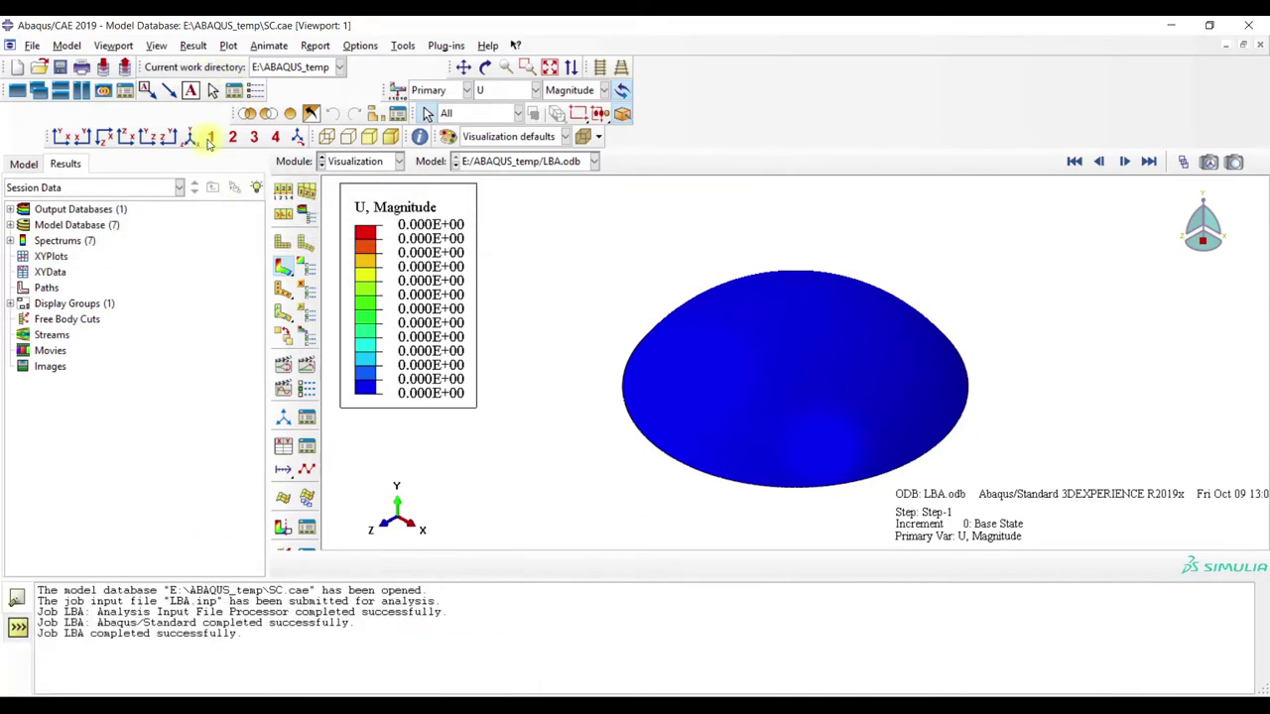
pyautogui.moveTo(159, 706)
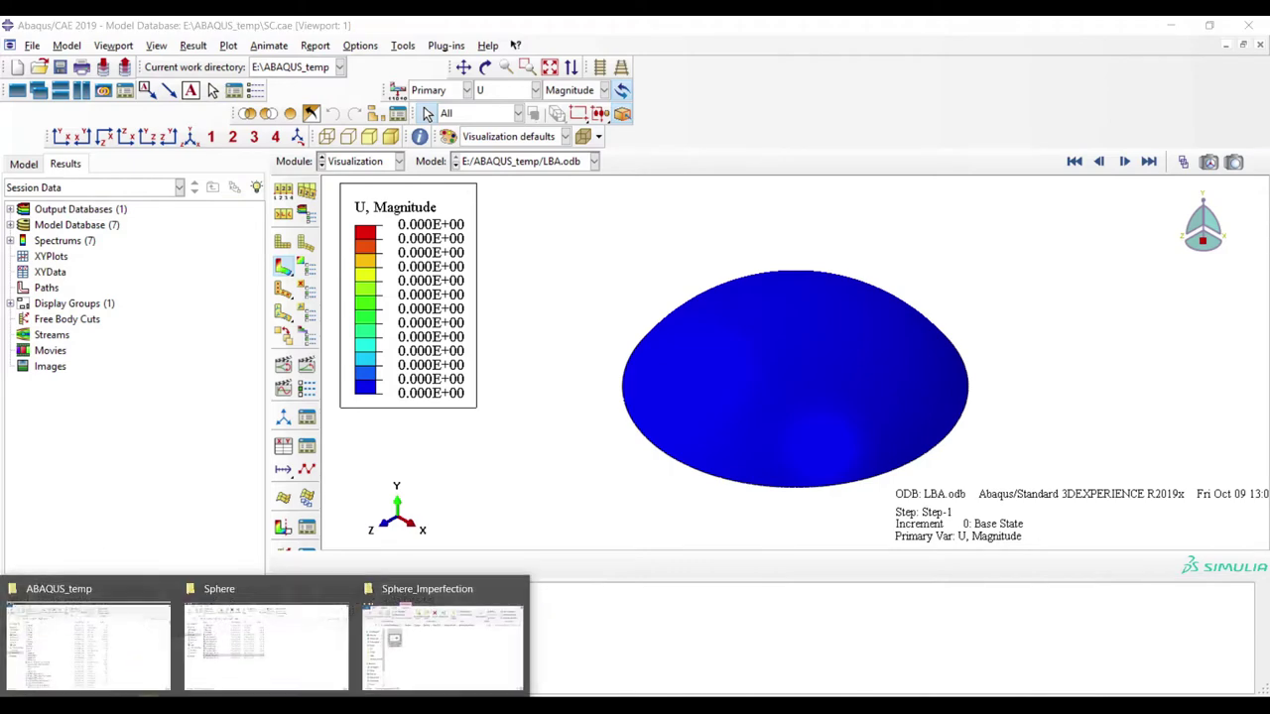
pyautogui.click(132, 648)
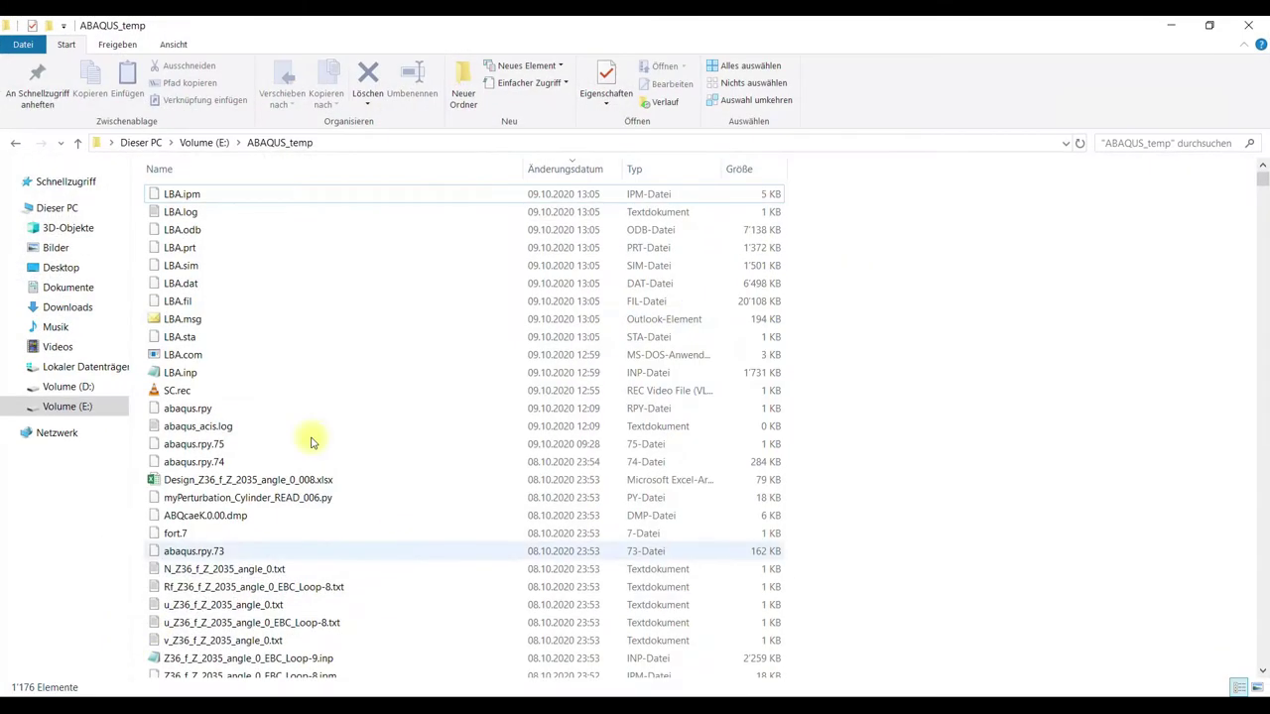
pyautogui.click(283, 305)
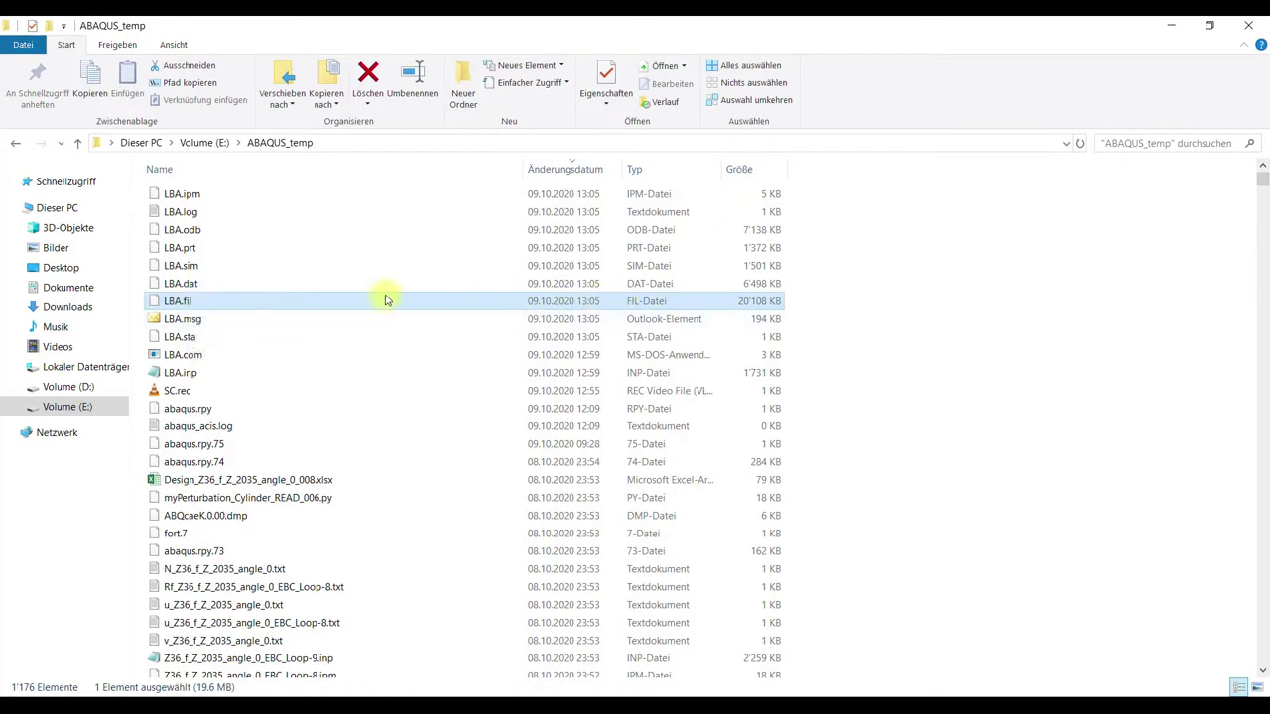
pyautogui.click(1166, 26)
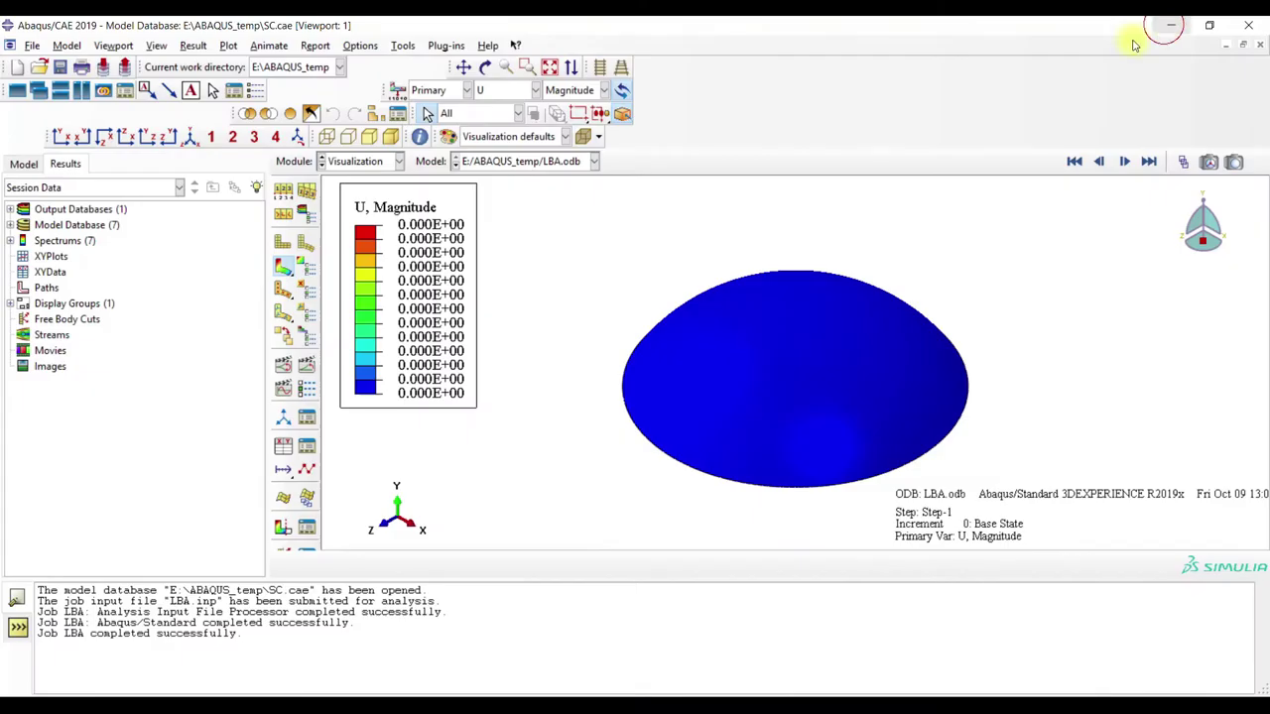
# - Copy the GNA model under the name GNA-eigenform-imperfection from the Assembly module
pyautogui.click(362, 161)
pyautogui.click(364, 211)
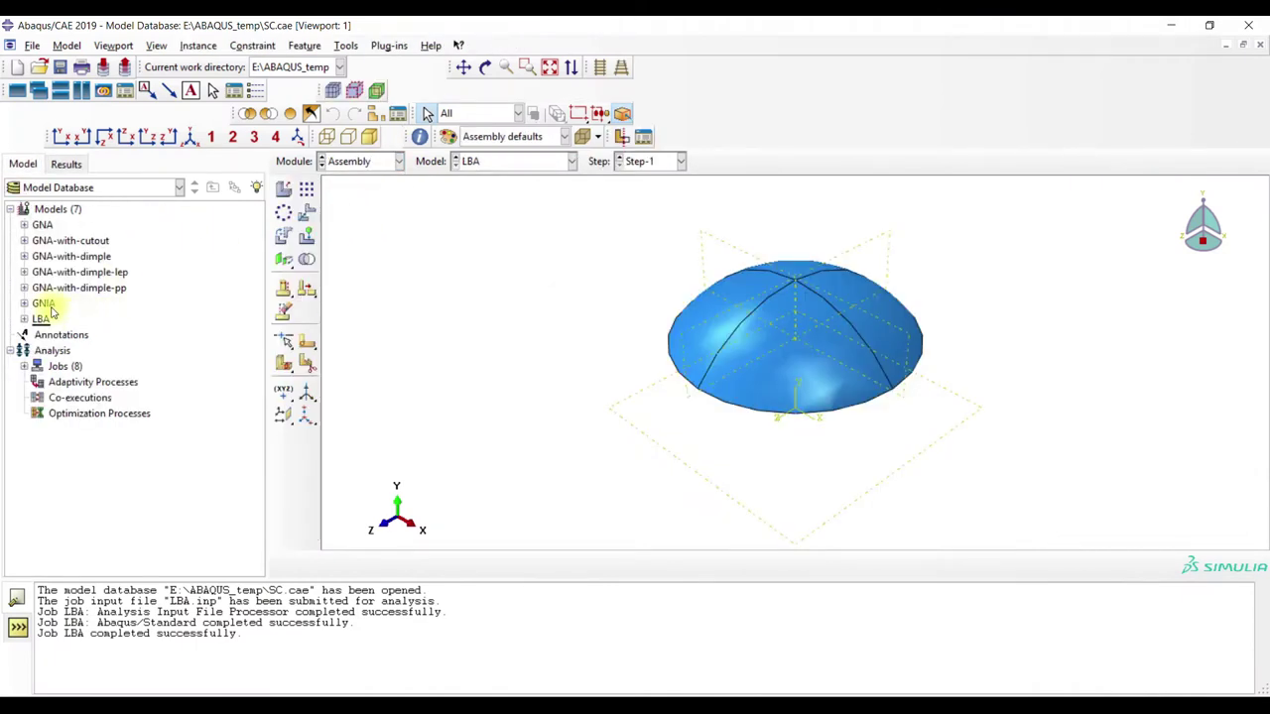
pyautogui.rightClick(45, 225)
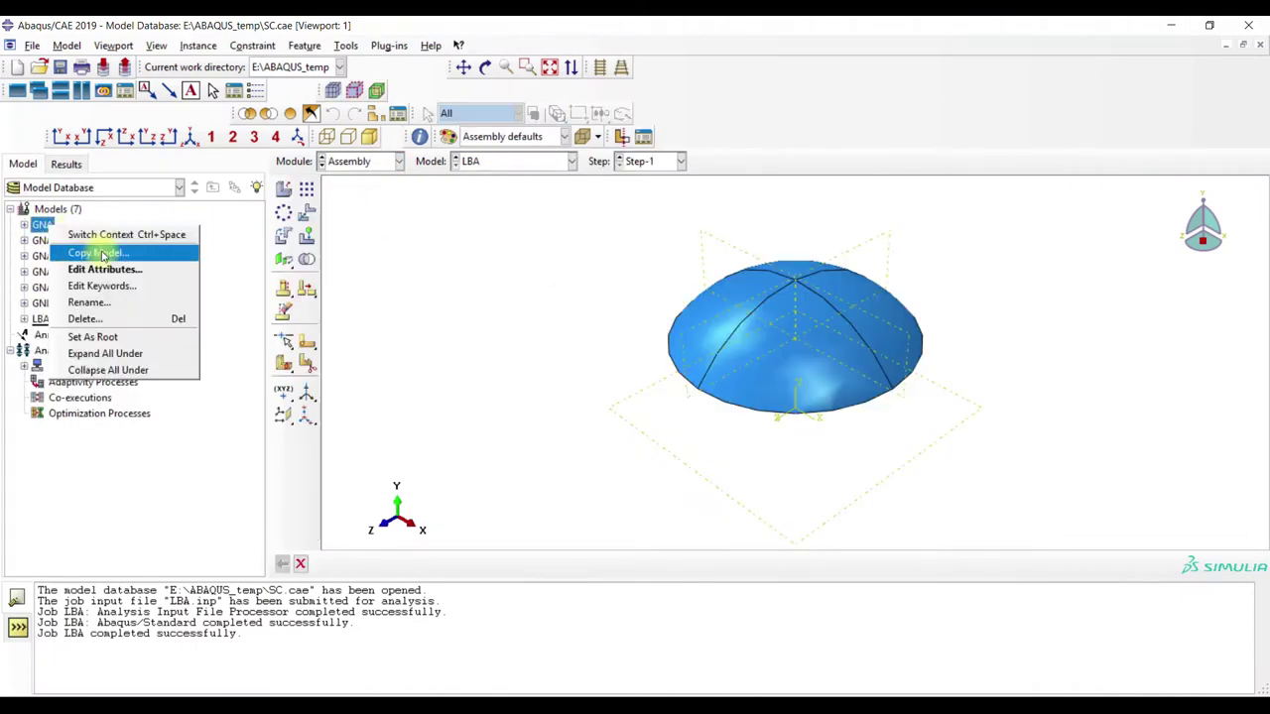
pyautogui.click(103, 255)
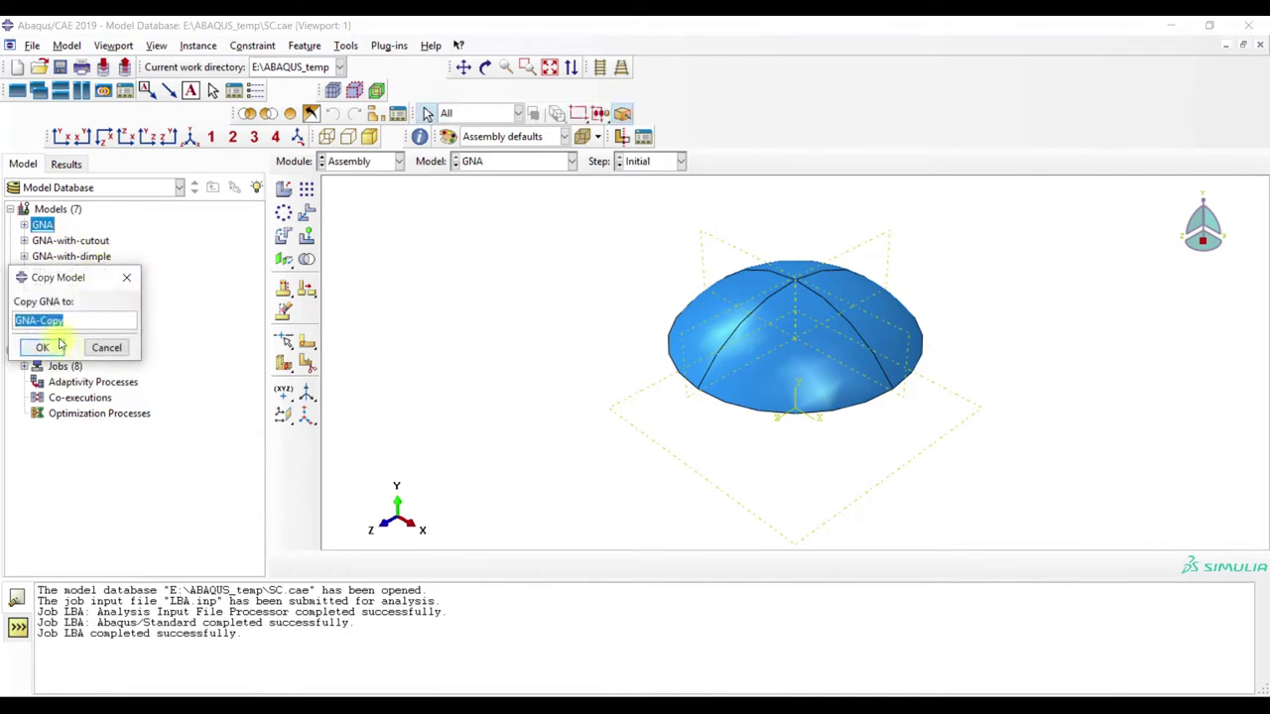
pyautogui.doubleClick(45, 320)
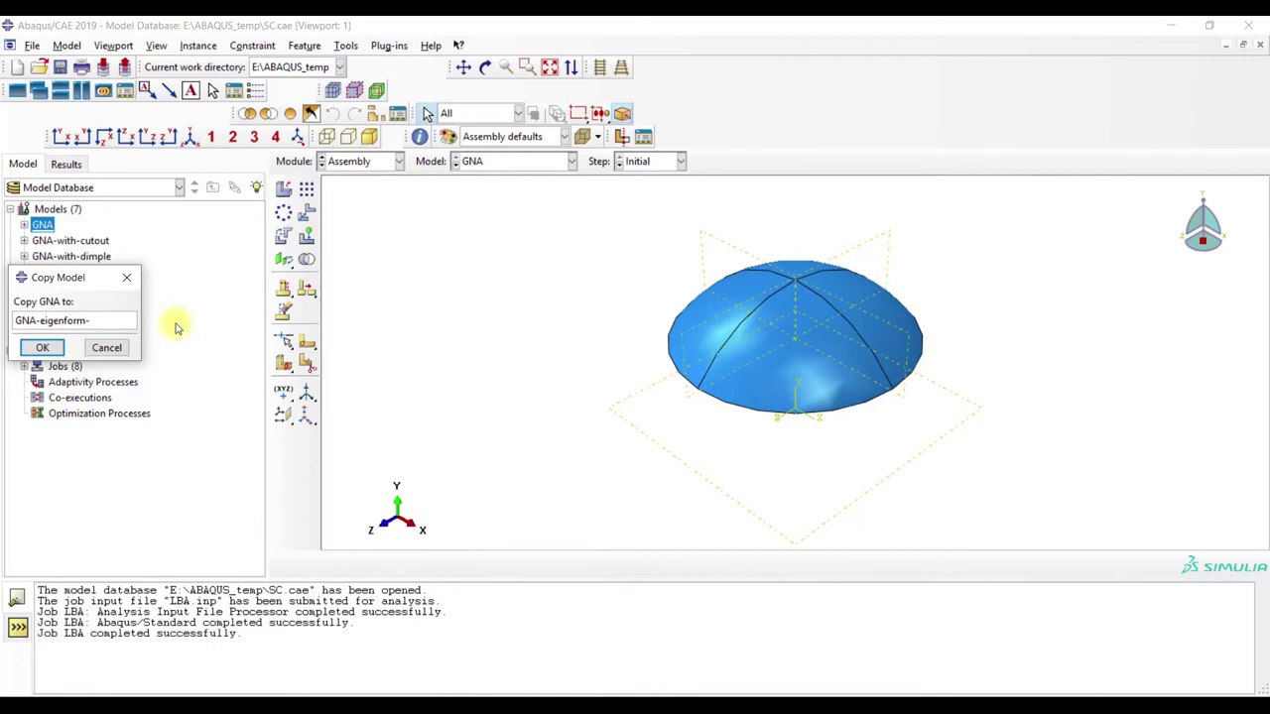
pyautogui.write('eigenform-imperfection')
pyautogui.click(41, 347)
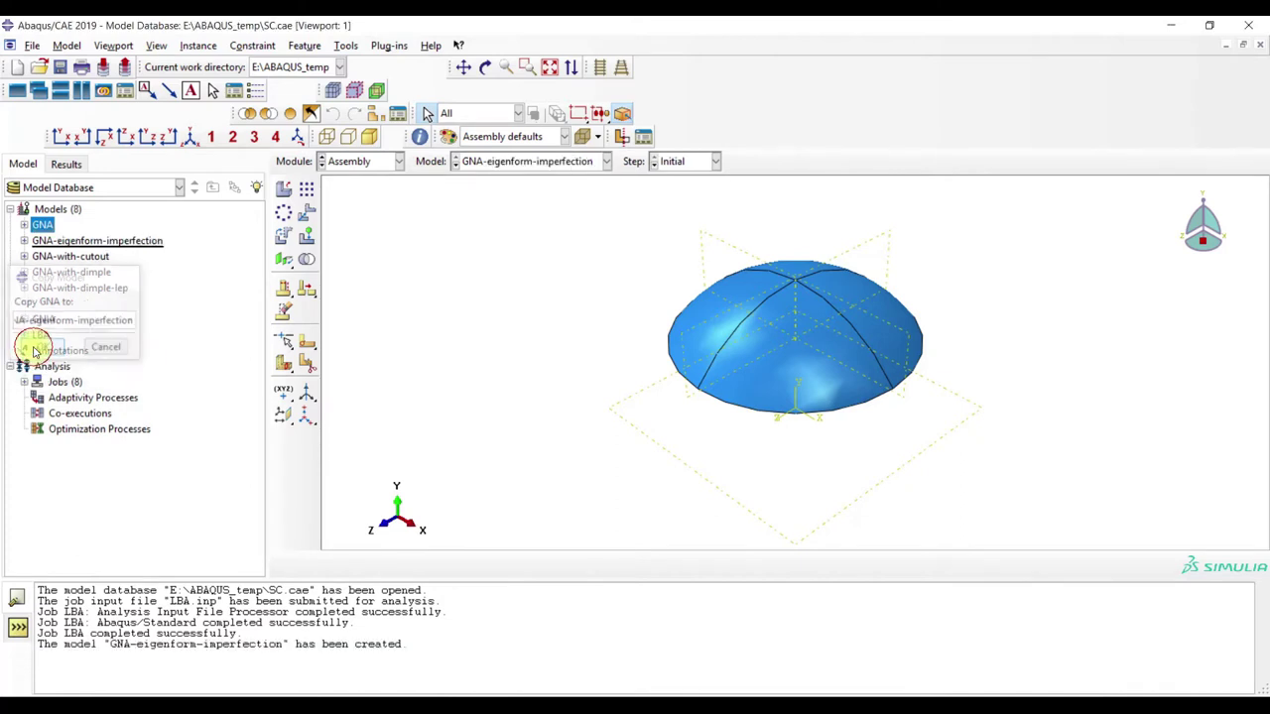
# - Review the basic and incrementation settings of the Static, Riks Step-1 in the Step module
pyautogui.click(345, 167)
pyautogui.click(349, 224)
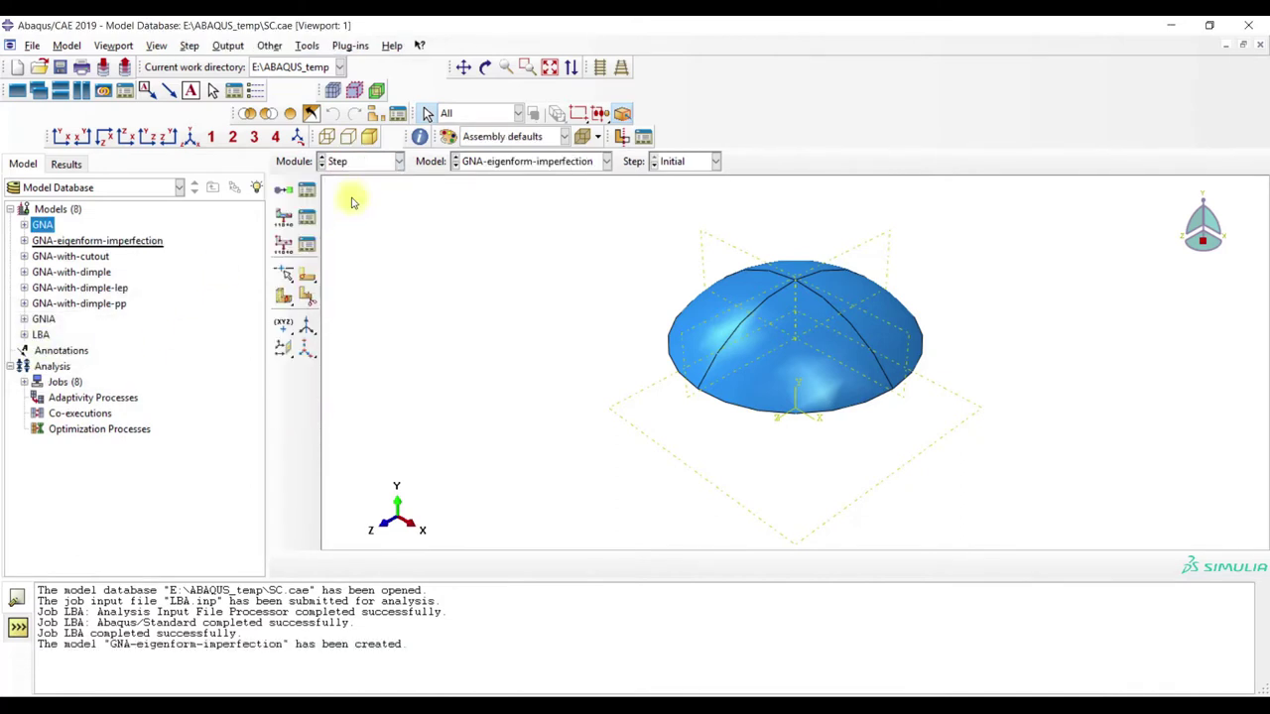
pyautogui.click(308, 190)
pyautogui.click(386, 304)
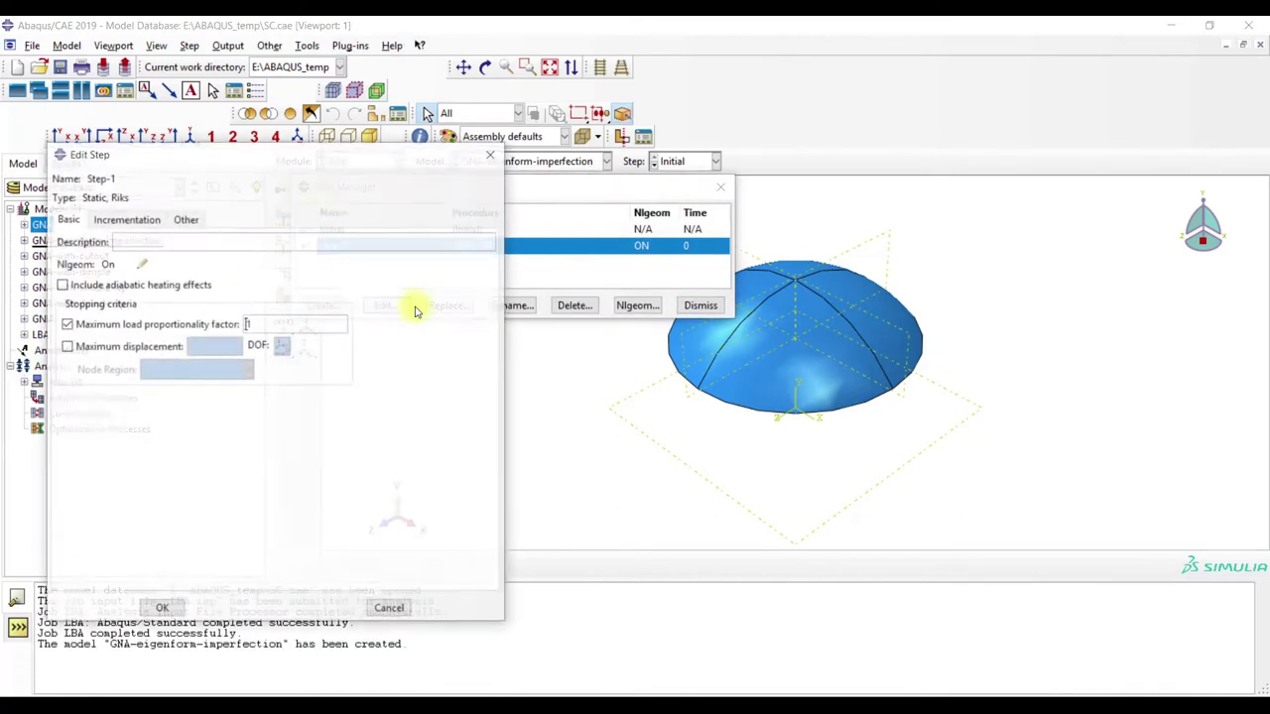
pyautogui.click(128, 222)
pyautogui.click(492, 156)
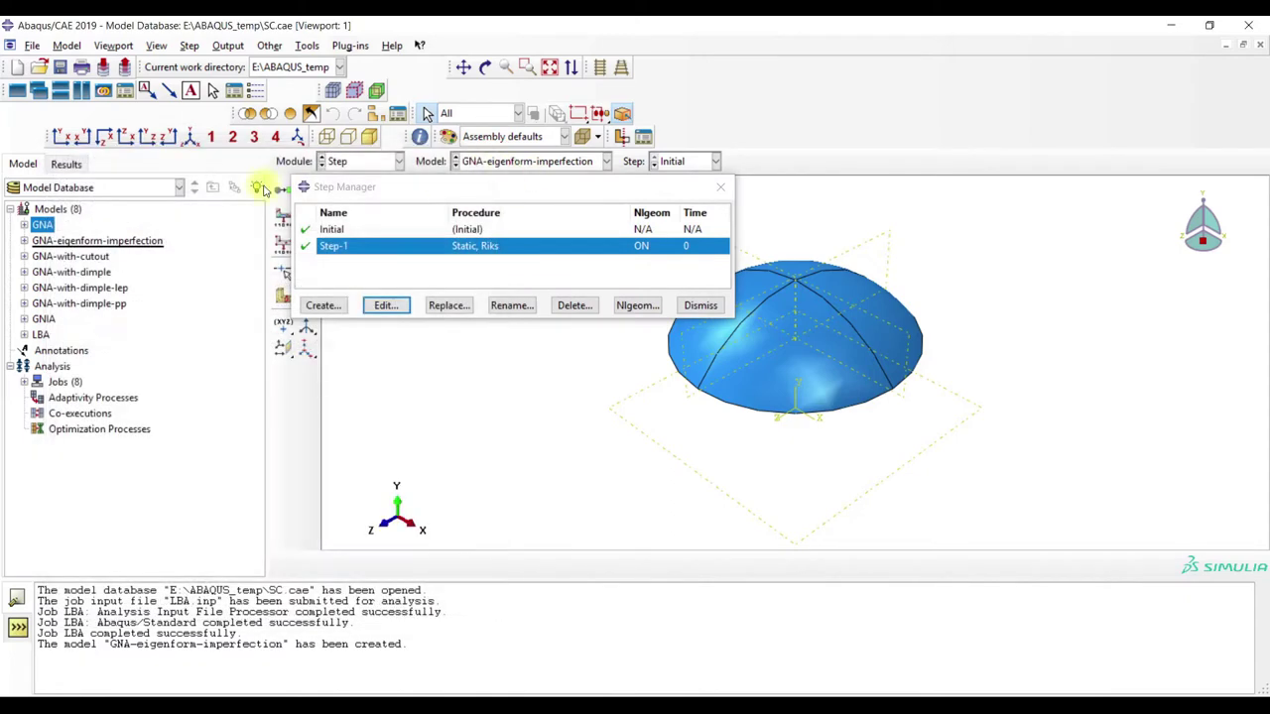
# - Review the displacement/rotation settings of boundary condition BC-1 in the Load module
pyautogui.click(342, 162)
pyautogui.click(355, 258)
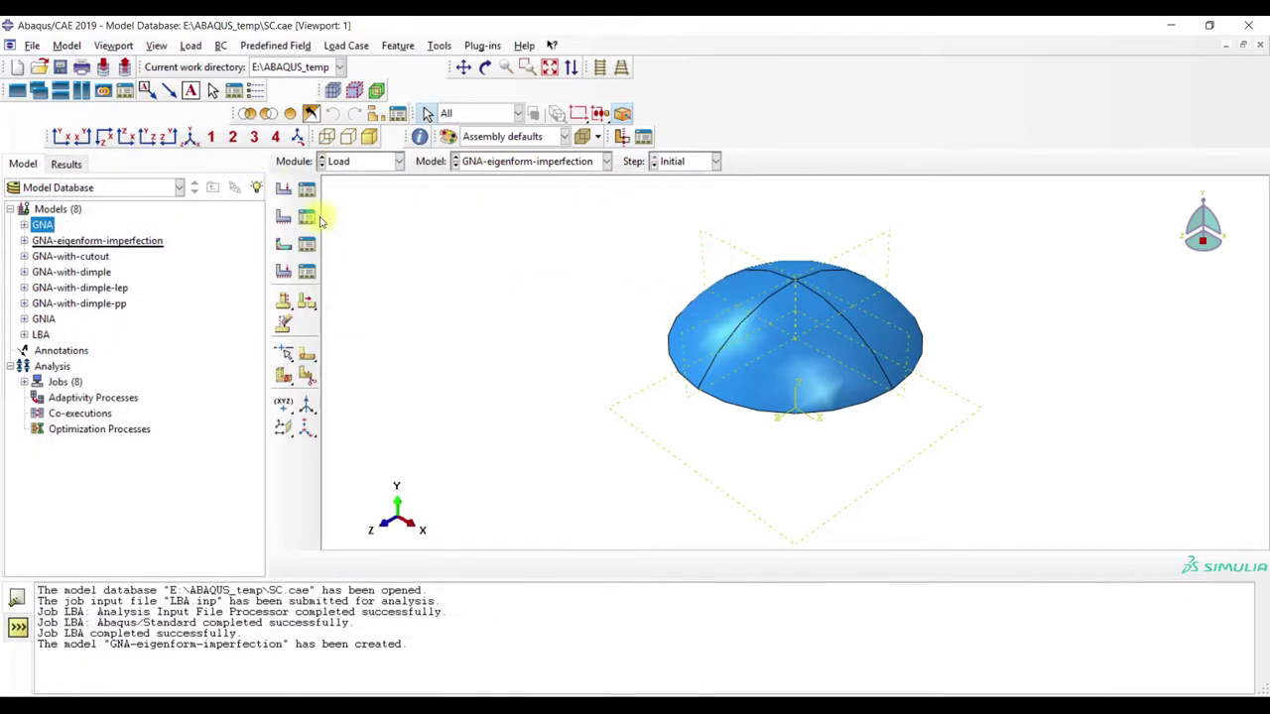
pyautogui.click(306, 212)
pyautogui.doubleClick(312, 201)
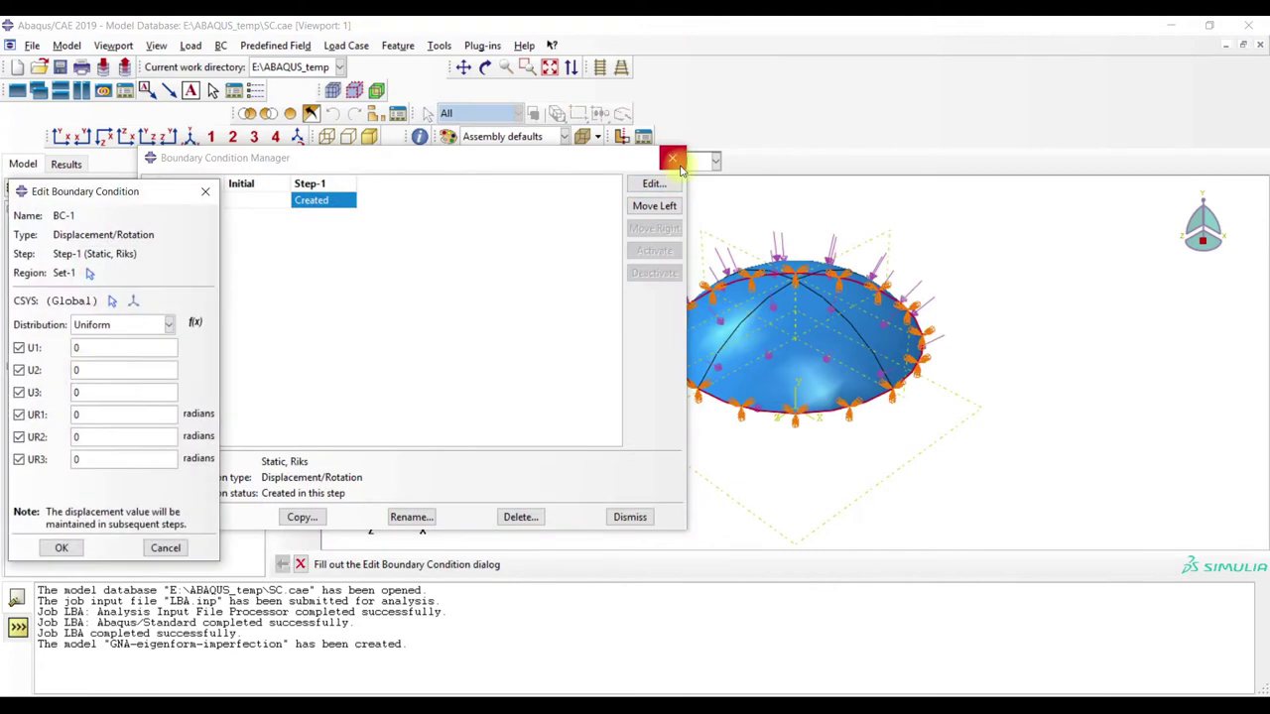
pyautogui.click(629, 517)
# - Review the distribution and magnitude of pressure load Load-1 in the GNA-eigenform-imperfection model
pyautogui.click(310, 188)
pyautogui.click(283, 217)
pyautogui.doubleClick(285, 218)
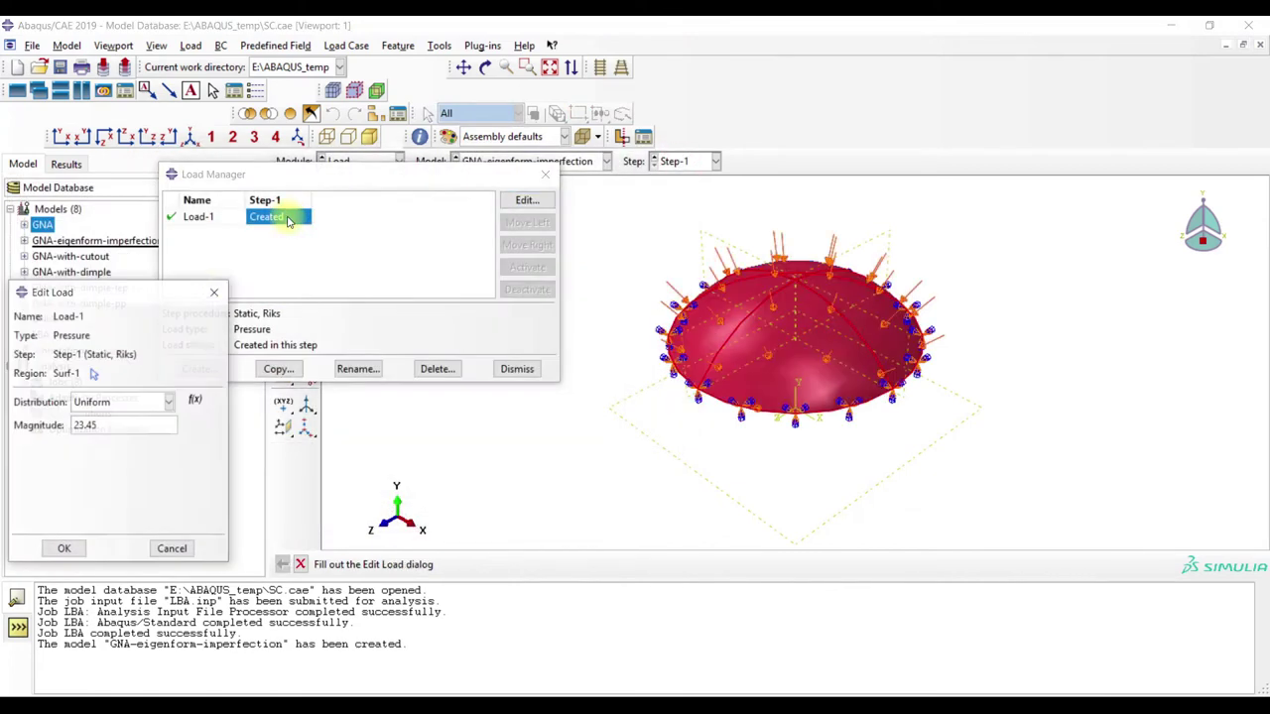
pyautogui.click(544, 173)
pyautogui.click(215, 292)
# - Review the elastic definition of Material-1 in the GNA-eigenform-imperfection model
pyautogui.click(359, 161)
pyautogui.click(353, 193)
pyautogui.click(306, 189)
pyautogui.click(382, 195)
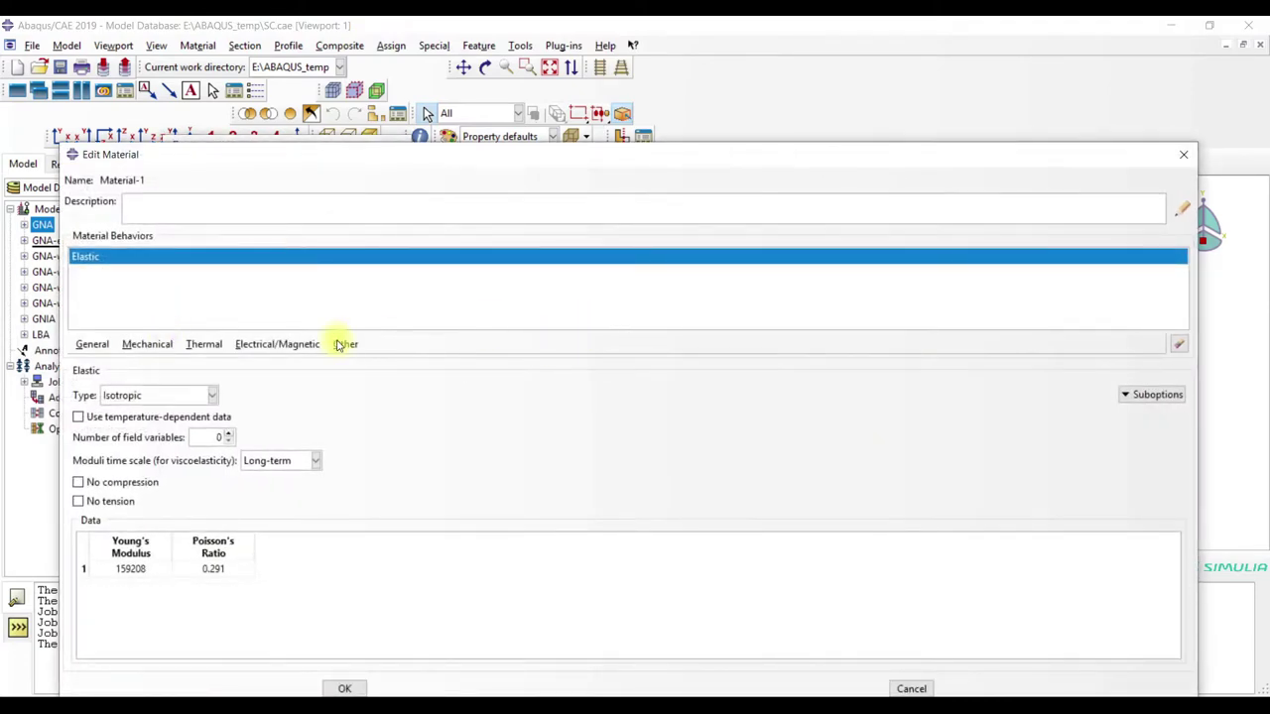
pyautogui.click(1182, 158)
# - Switch to the Job module and bring up the Job Manager
pyautogui.click(400, 146)
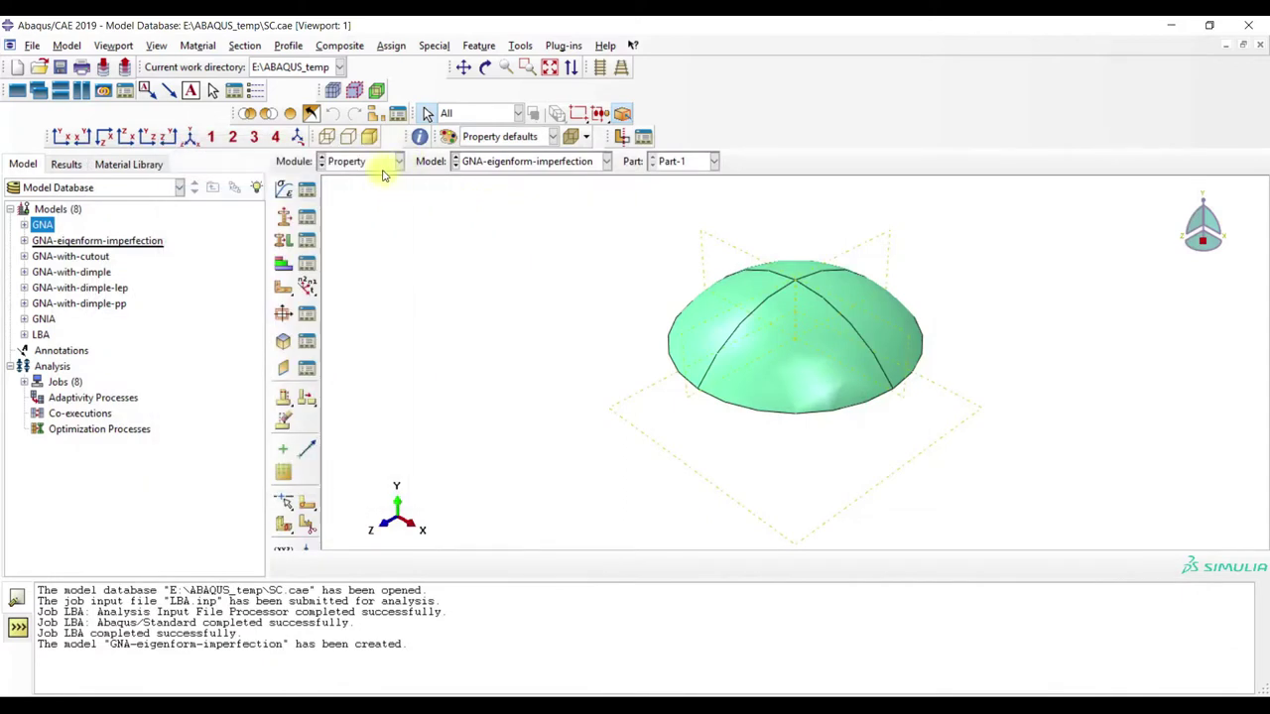
pyautogui.click(381, 169)
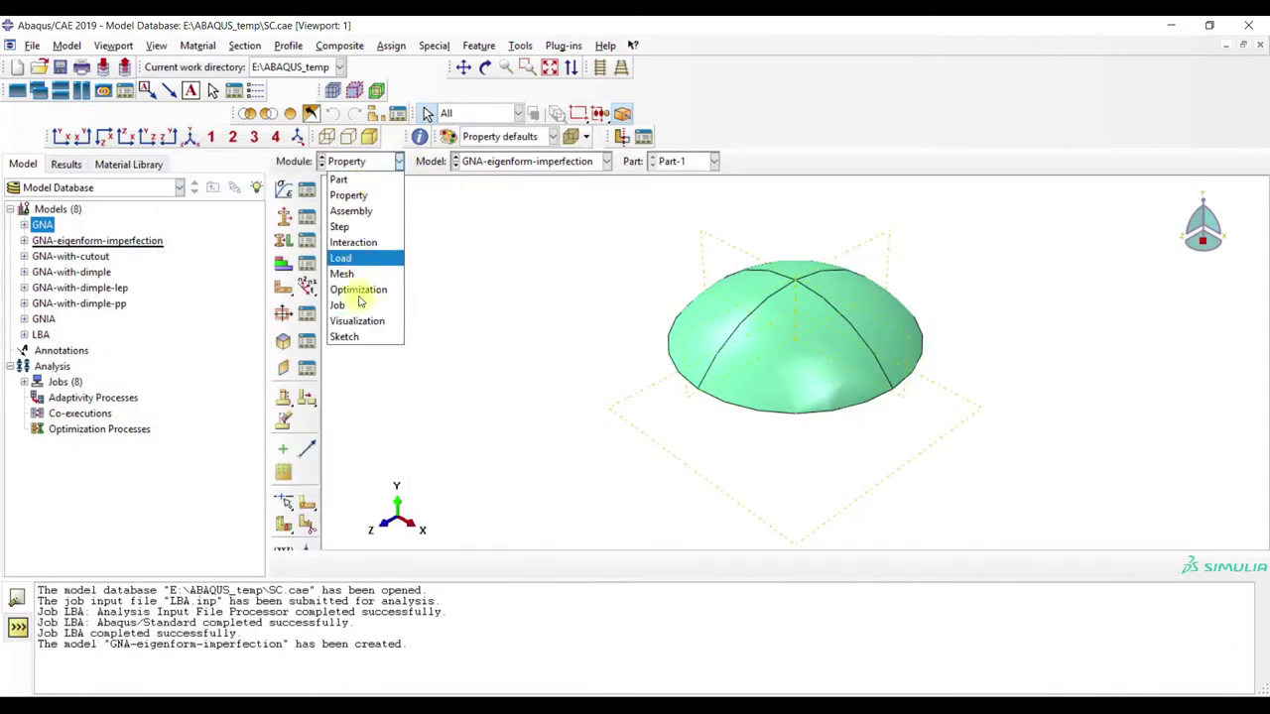
pyautogui.click(359, 305)
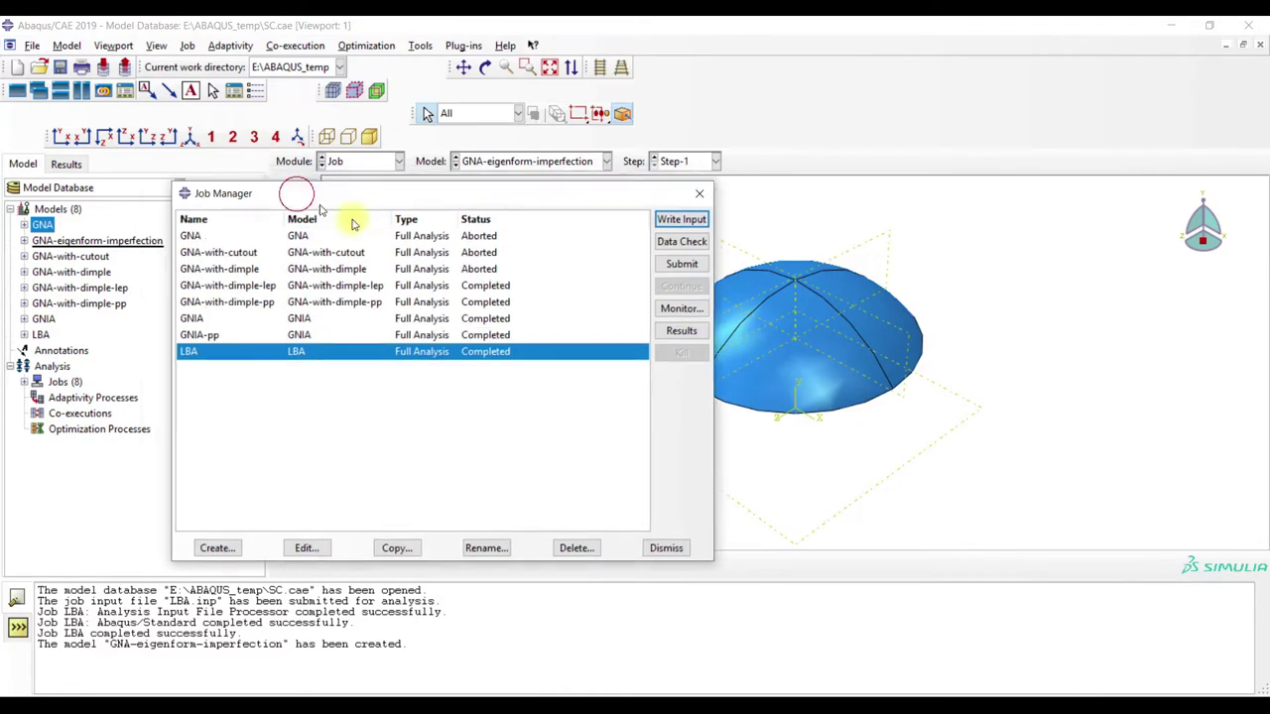
pyautogui.click(365, 169)
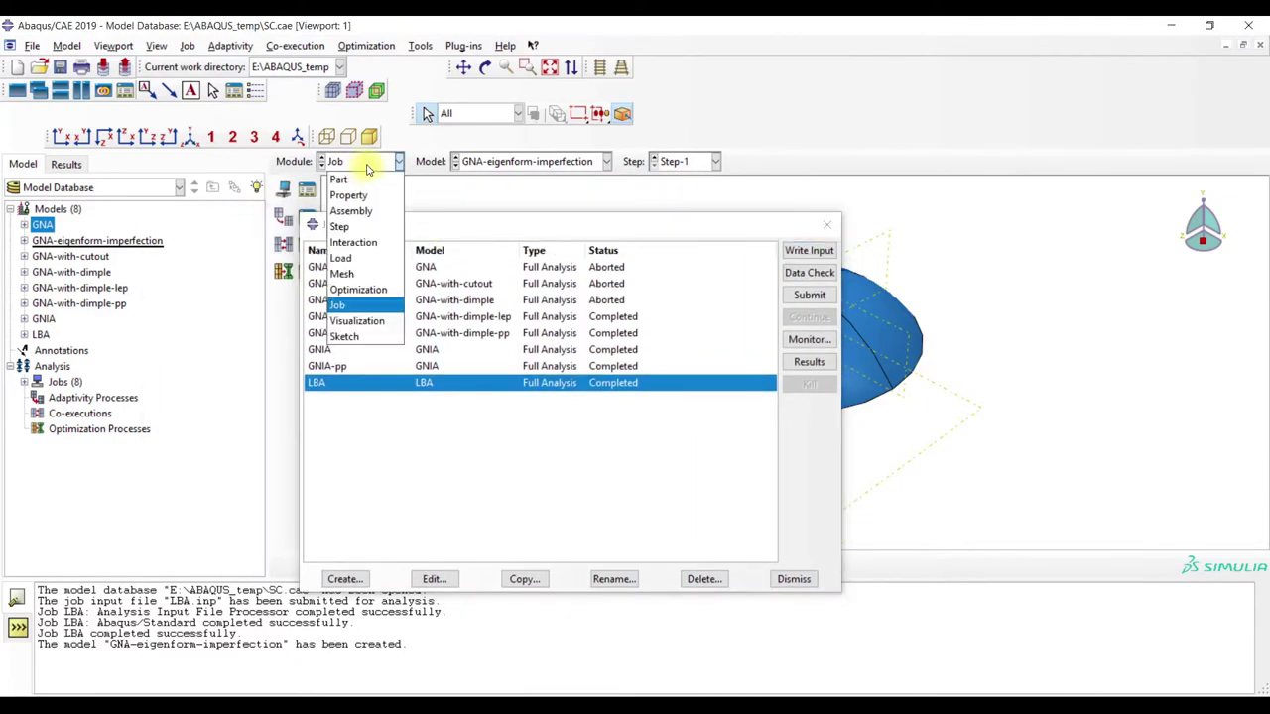
pyautogui.click(366, 170)
# - Open the keyword editor for the GNA-eigenform-imperfection model and locate the *End Assembly line
pyautogui.click(69, 48)
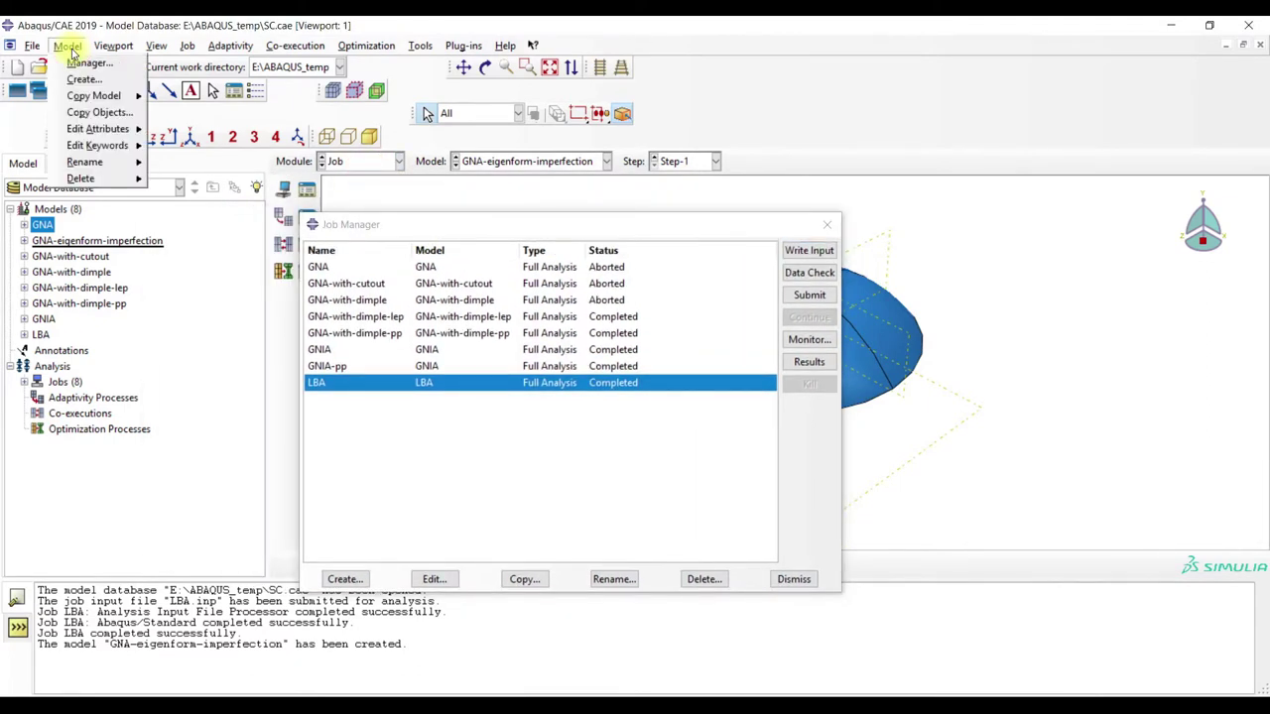
pyautogui.moveTo(106, 149)
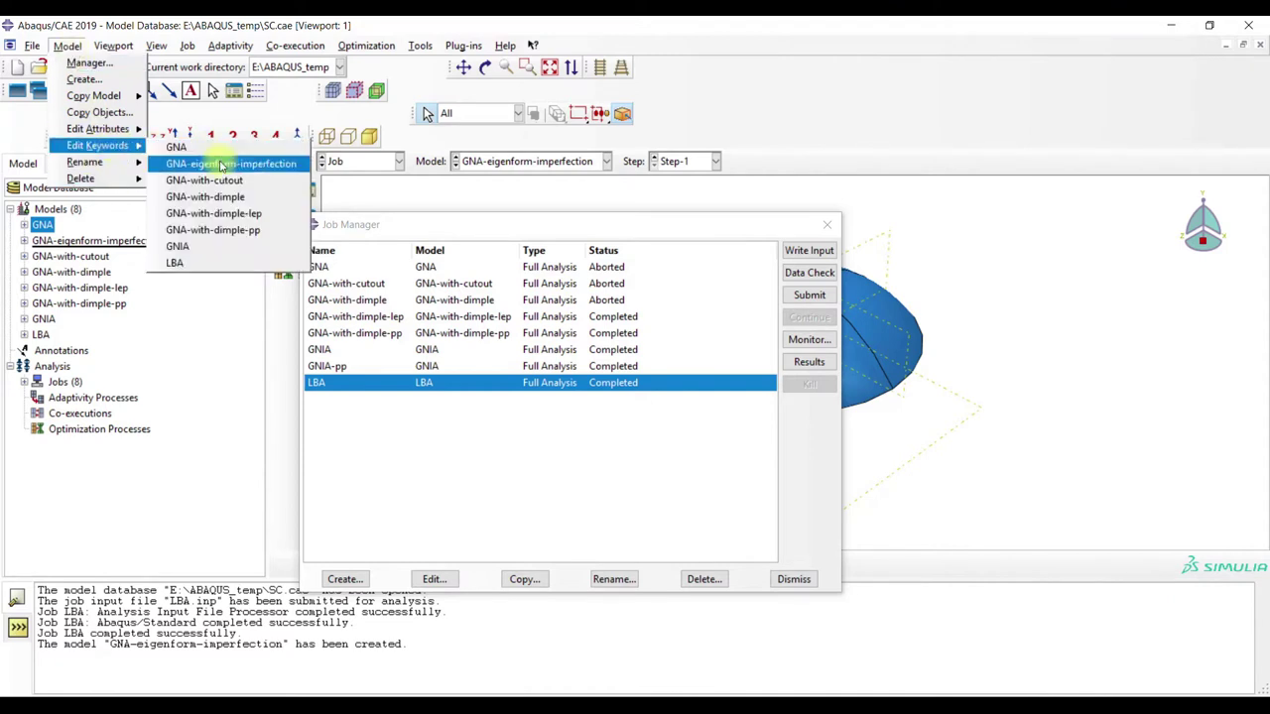
pyautogui.click(221, 165)
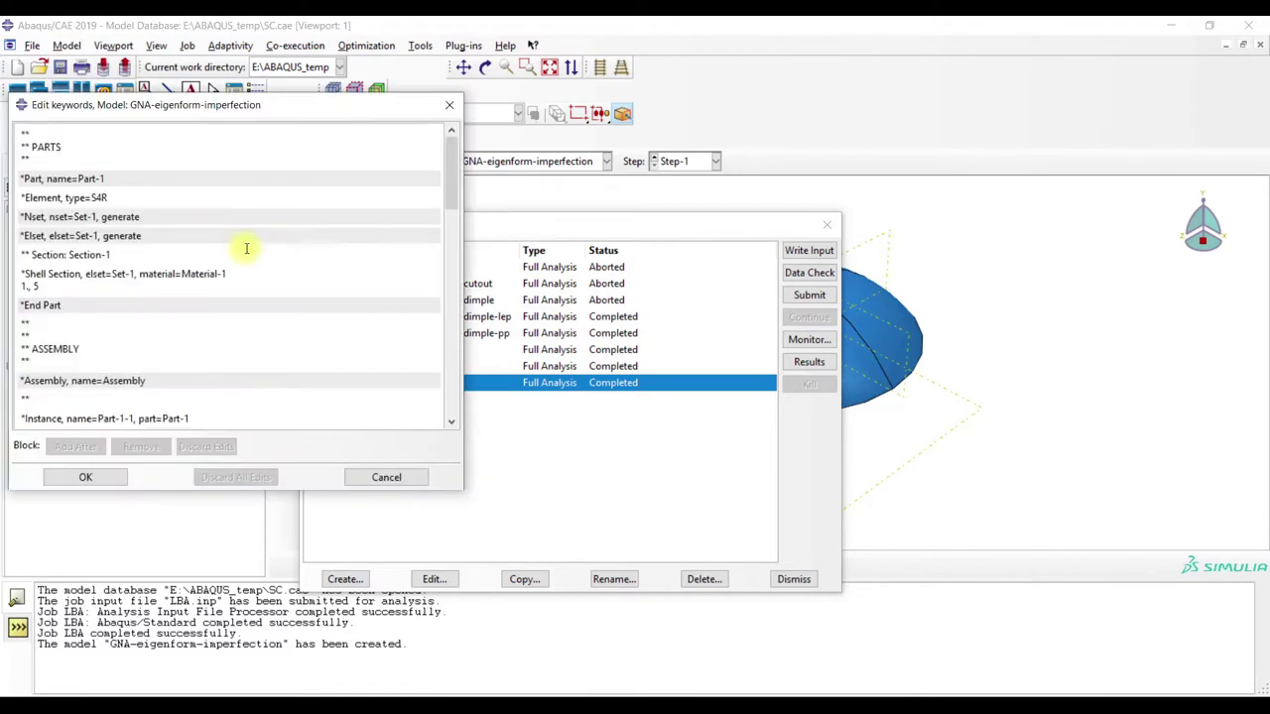
pyautogui.moveTo(451, 171); pyautogui.dragTo(453, 249)
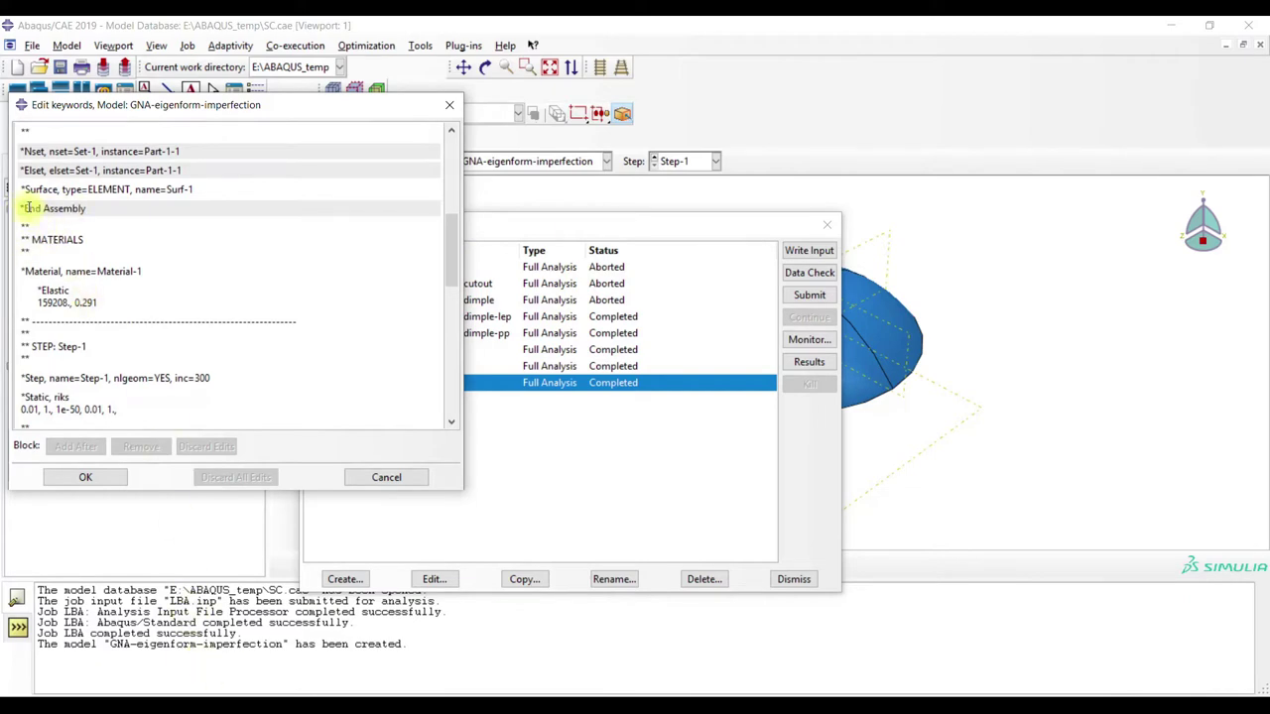
pyautogui.moveTo(22, 209); pyautogui.dragTo(88, 210)
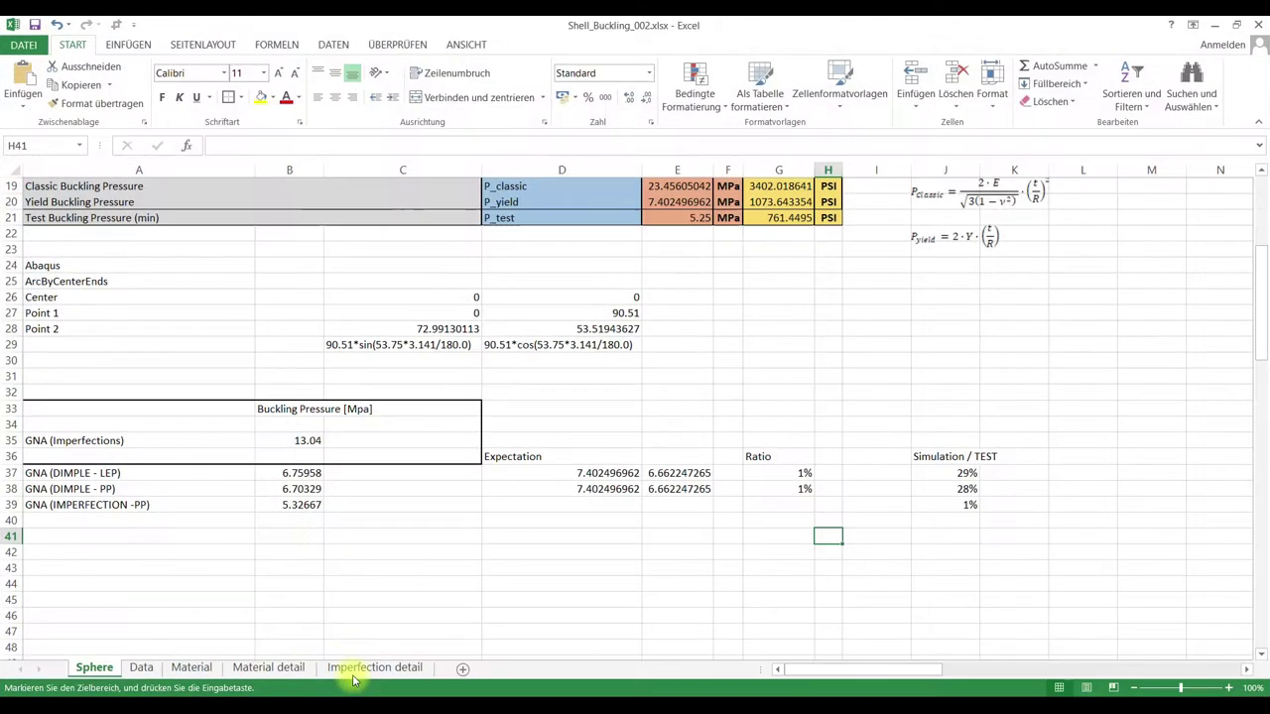
# - Copy the *IMPERFECTION,FILE='job name',Step=1 line from the Imperfection detail sheet of the Excel workbook and return to Abaqus/CAE
pyautogui.click(192, 294)
pyautogui.click(352, 667)
pyautogui.click(245, 404)
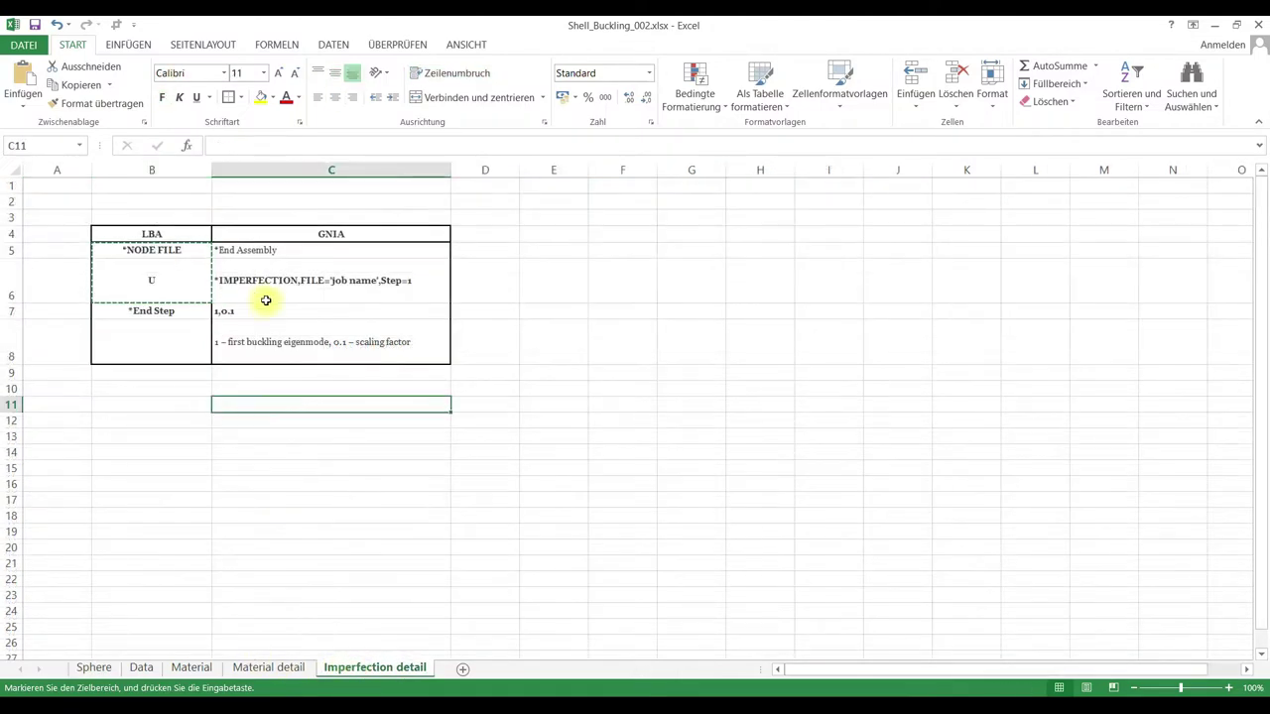
pyautogui.click(250, 254)
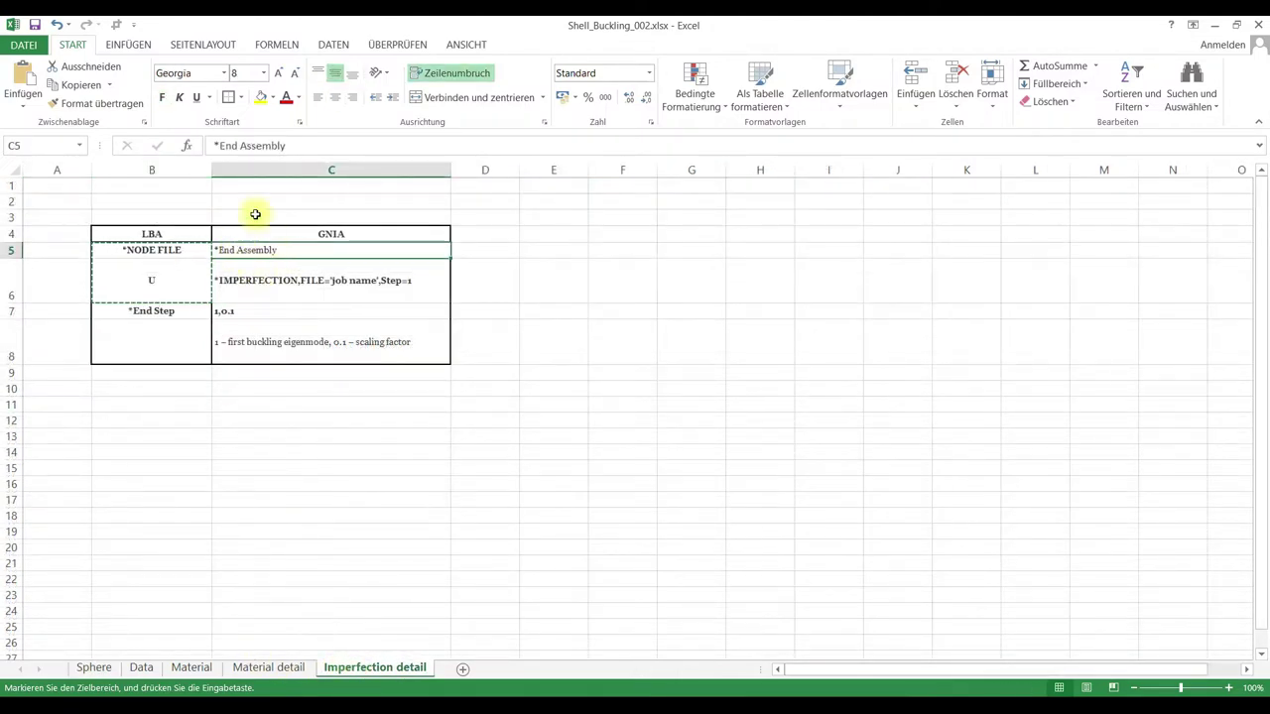
pyautogui.click(244, 280)
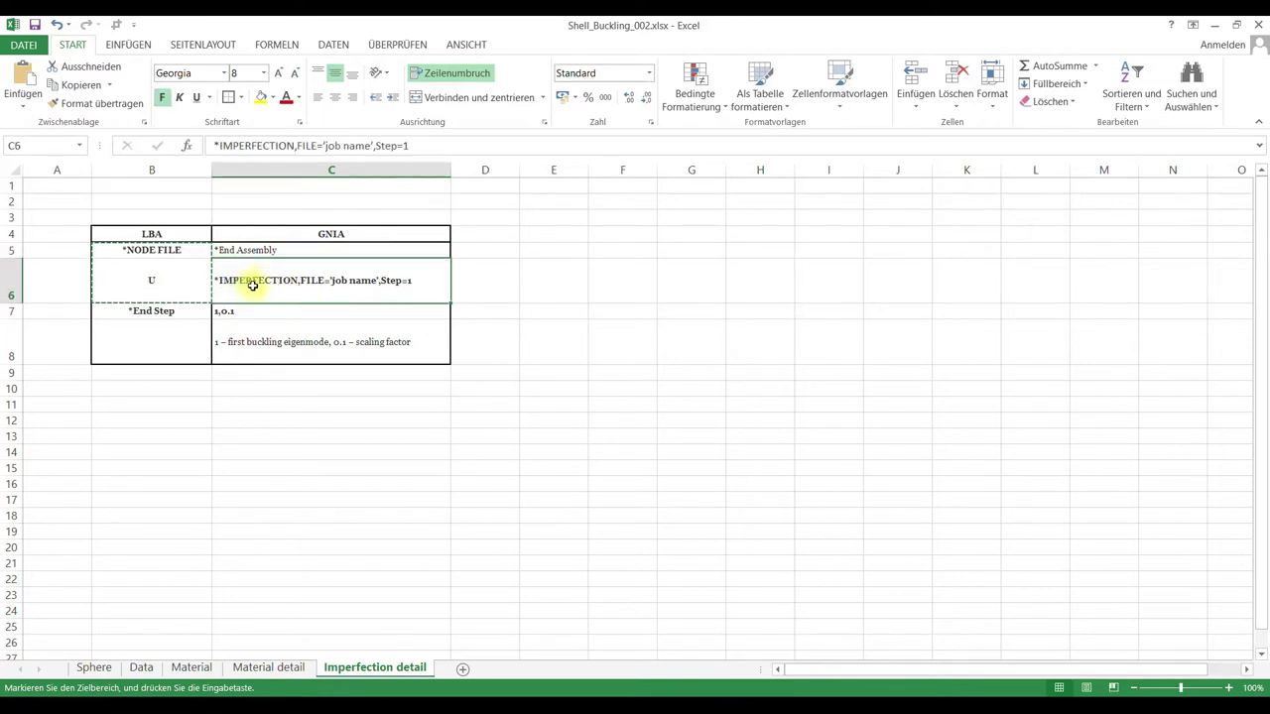
pyautogui.moveTo(425, 147); pyautogui.dragTo(178, 147)
pyautogui.hotkey('ctrl', 'c')
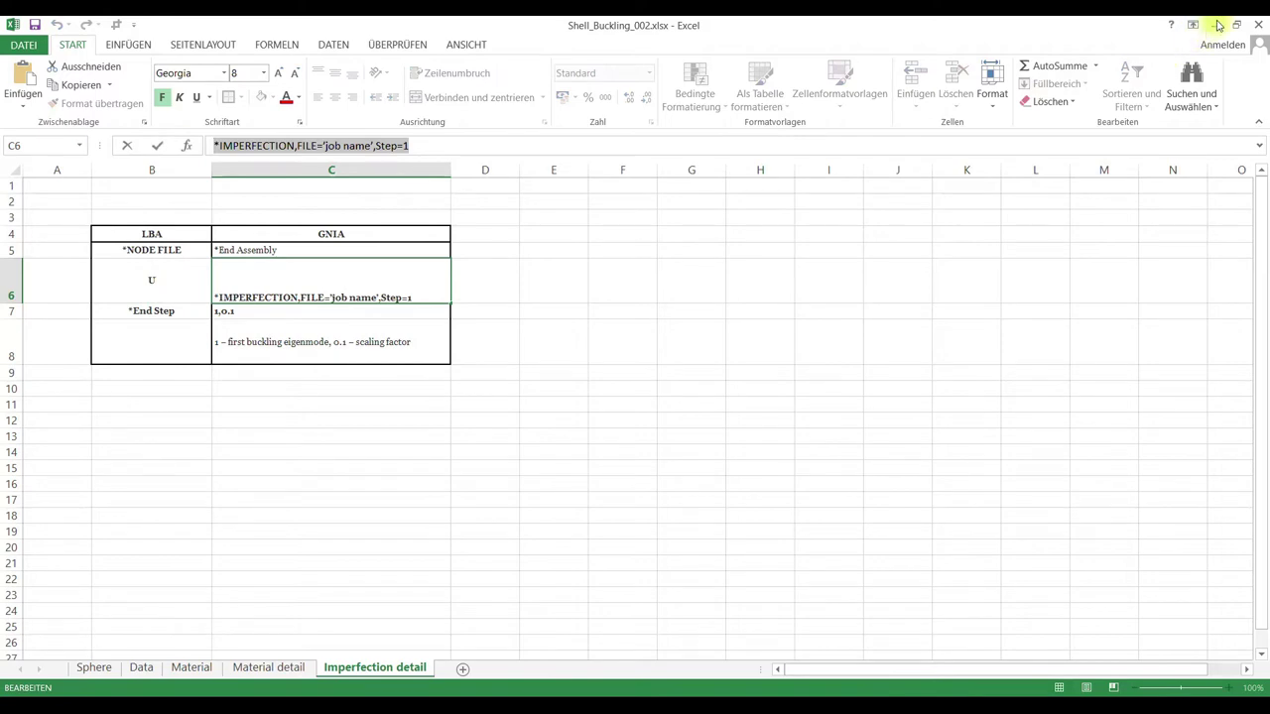
pyautogui.click(1214, 25)
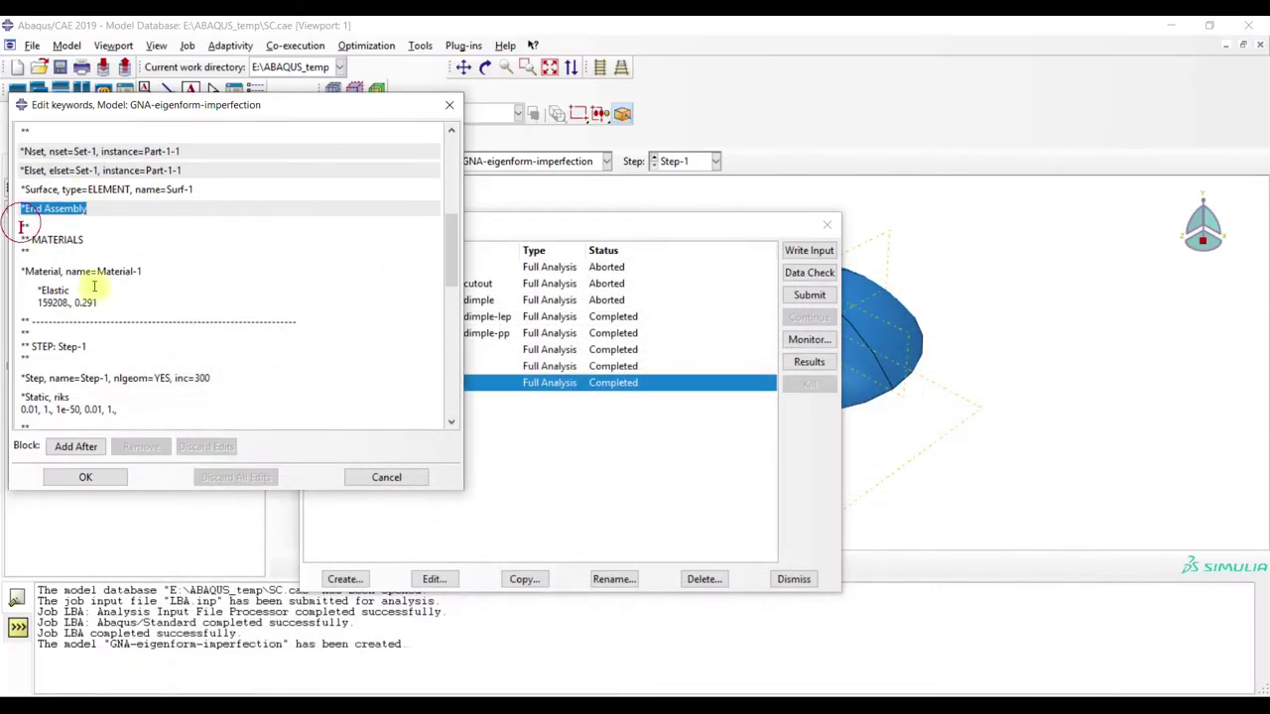
# - Insert the copied *IMPERFECTION line below *End Assembly and replace its job name so it reads FILE=LBA,Step=1
pyautogui.press('Return')
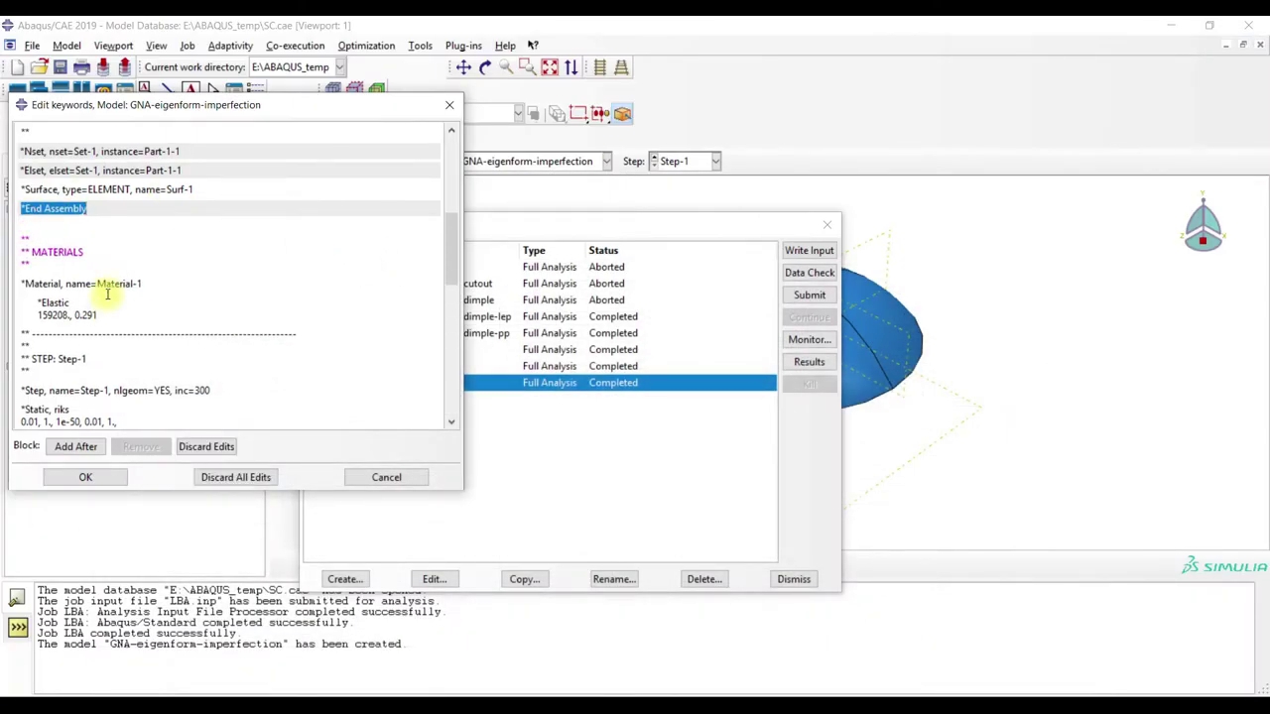
pyautogui.hotkey('ctrl', 'v')
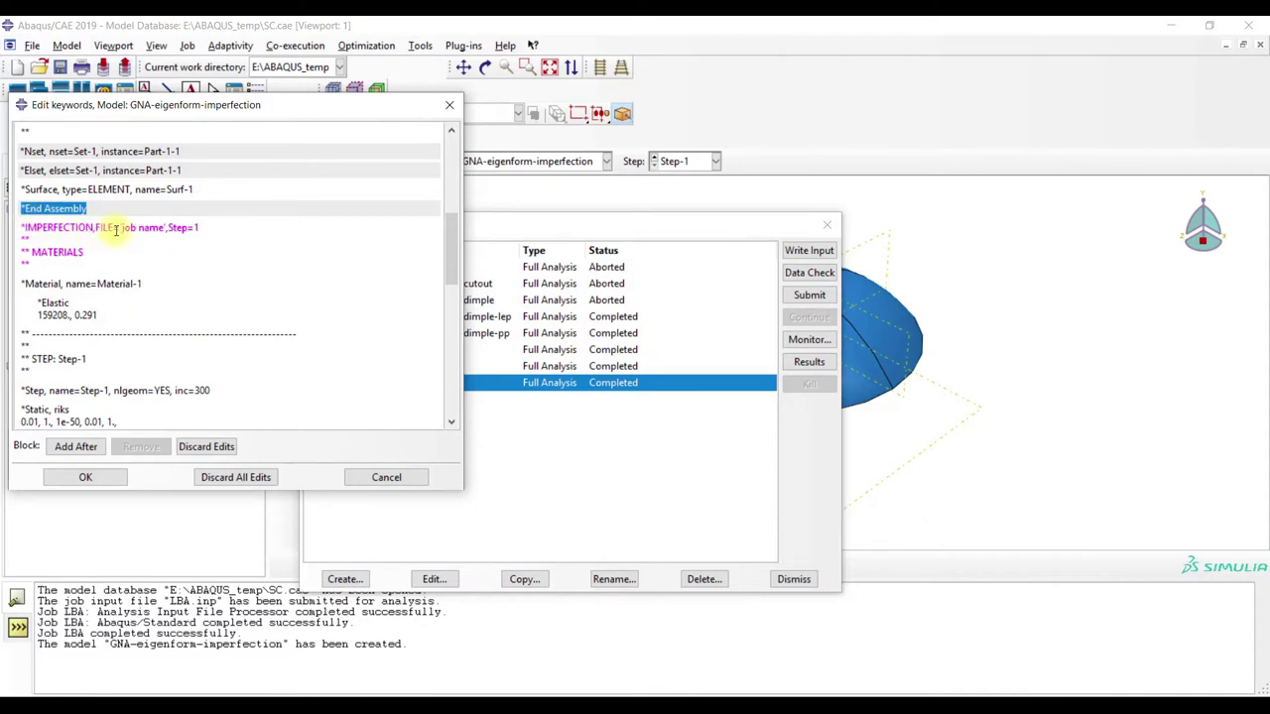
pyautogui.moveTo(117, 229); pyautogui.dragTo(158, 229)
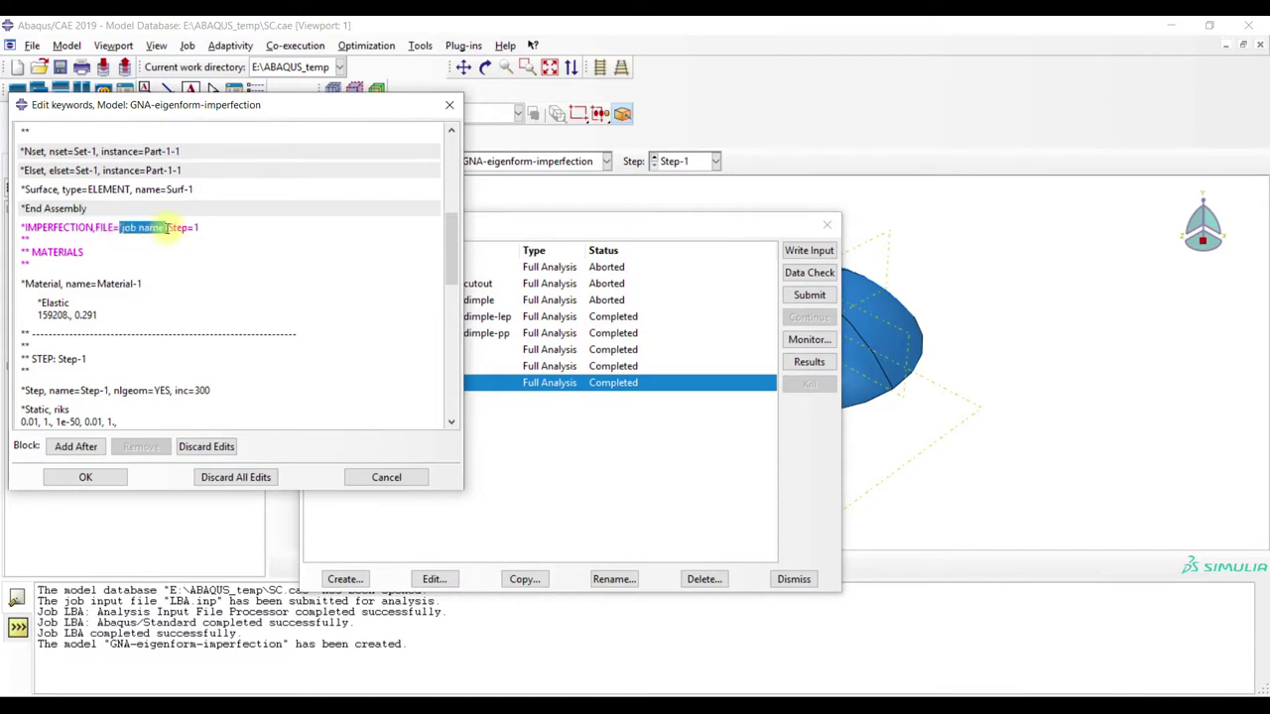
pyautogui.press('BackSpace')
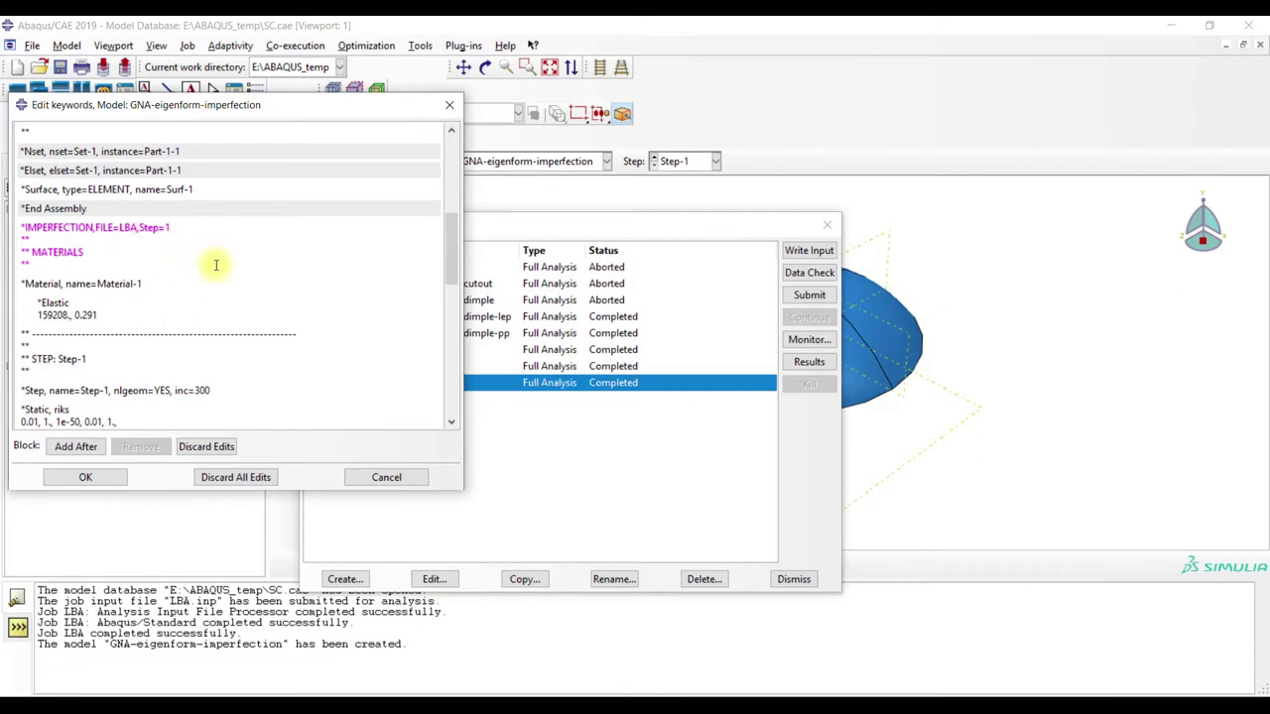
# - Add the data line 1,1 beneath the *IMPERFECTION line and save the keyword edits
pyautogui.press('Return')
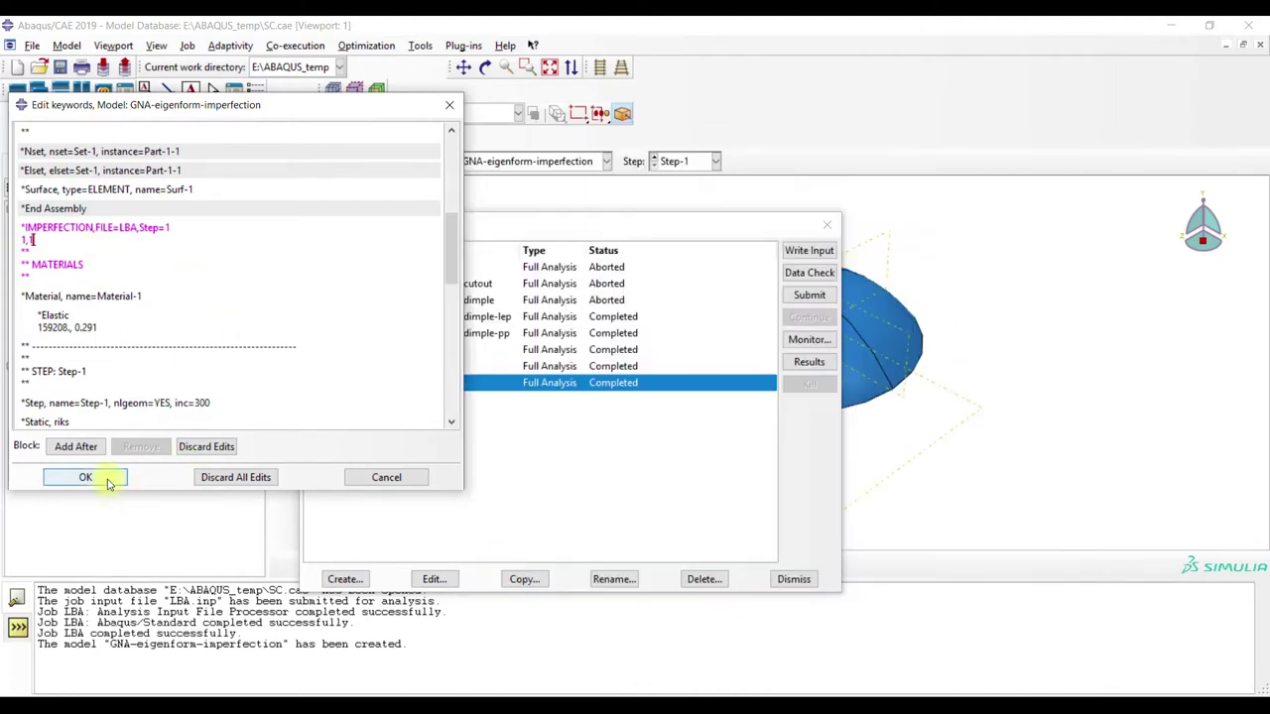
pyautogui.click(85, 478)
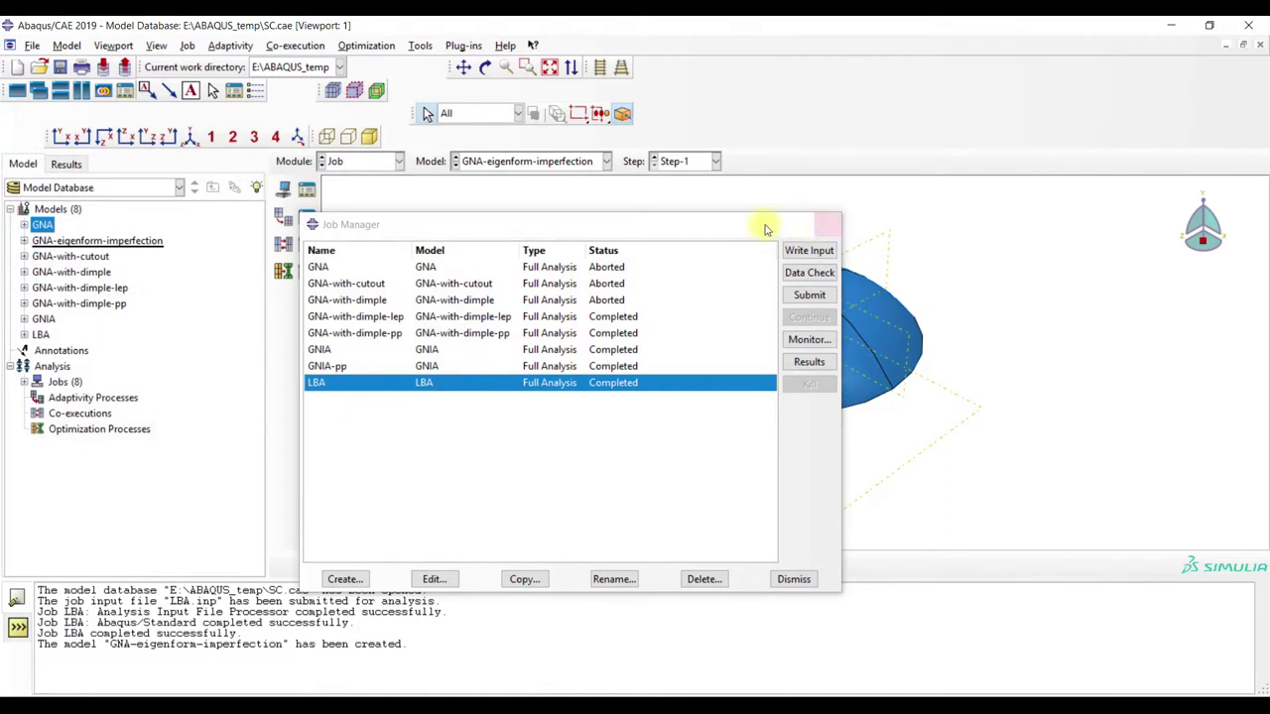
# - Create a full-analysis job named GNA-eigenform-imperfection from the model of the same name and submit it
pyautogui.click(364, 586)
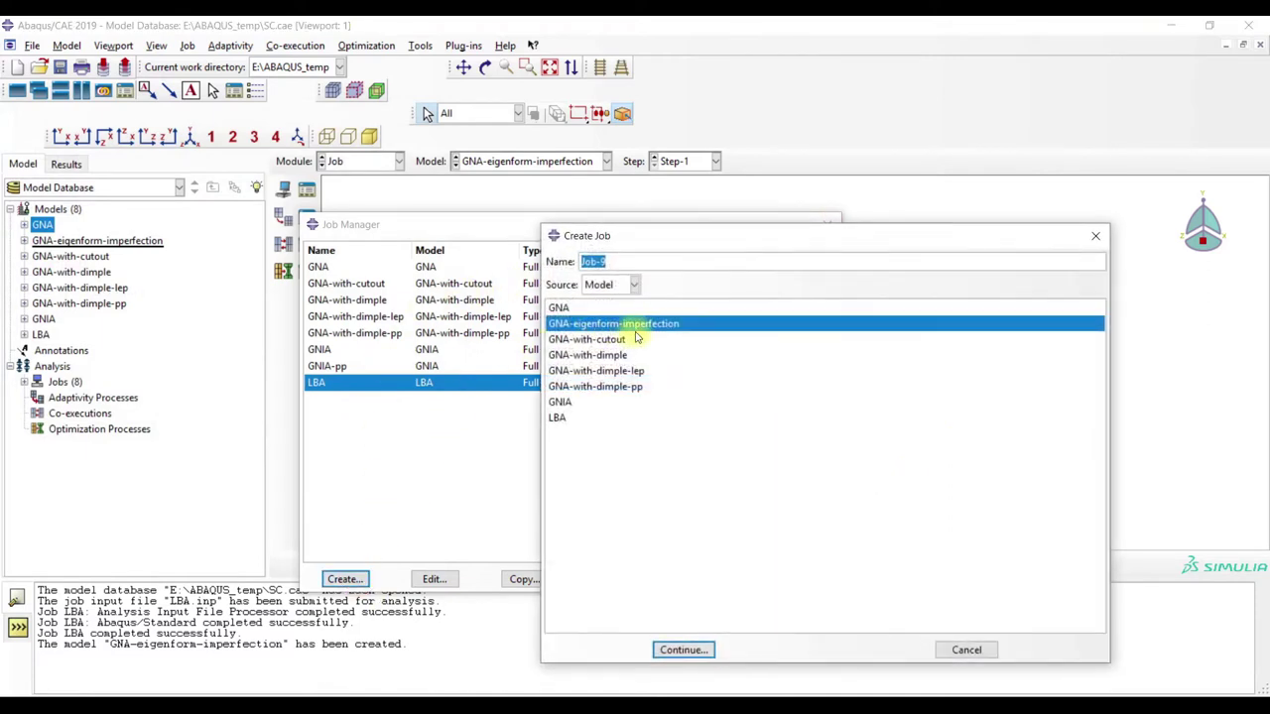
pyautogui.write('GNA-eigenform-imperfection')
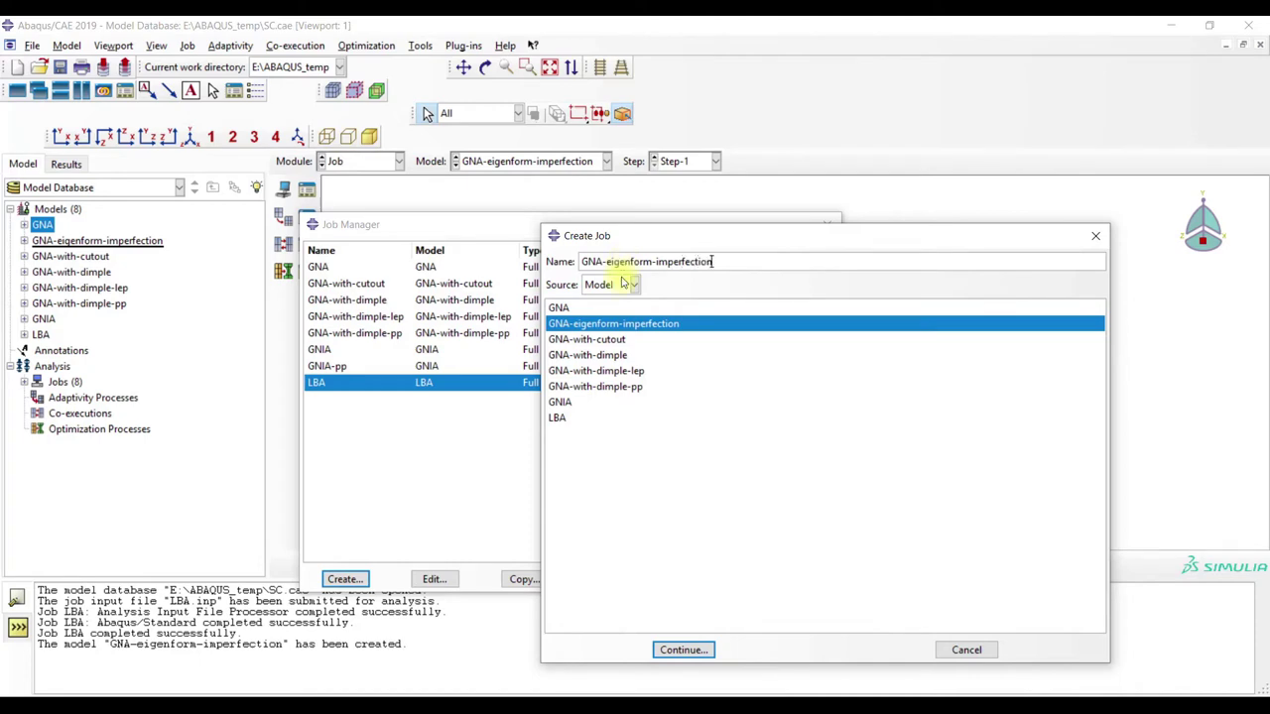
pyautogui.click(689, 647)
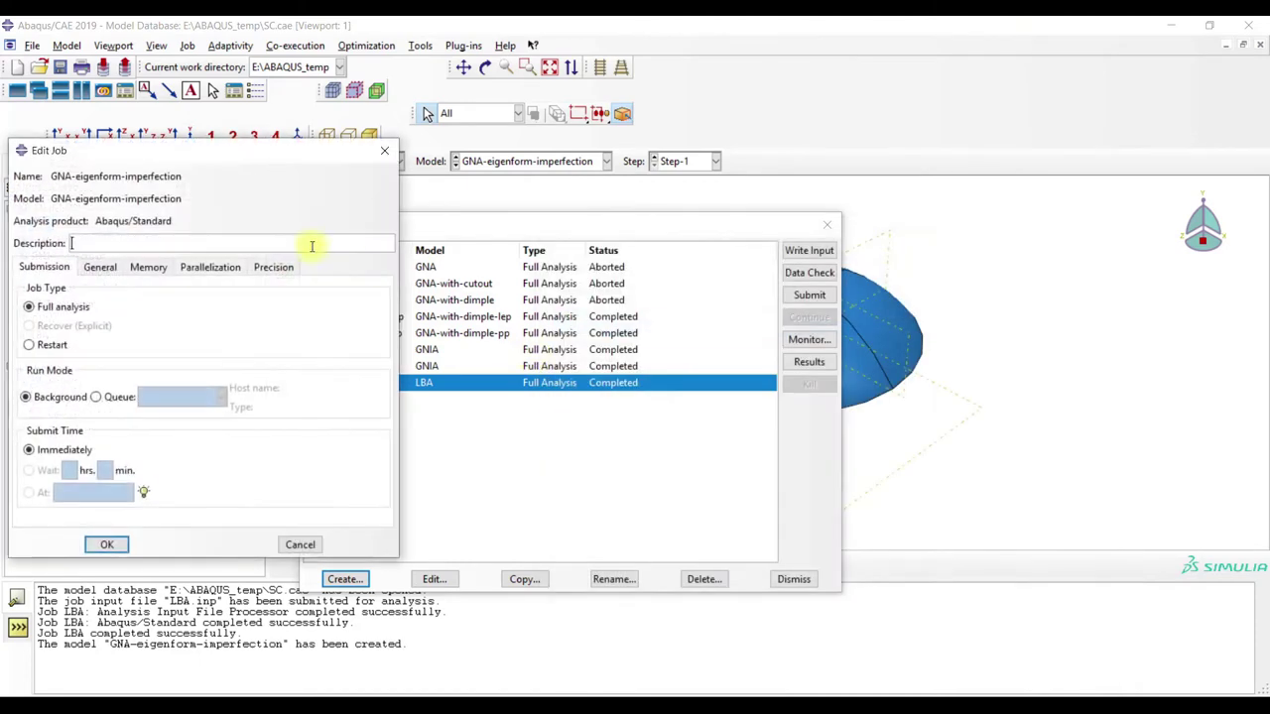
pyautogui.click(225, 268)
pyautogui.click(107, 545)
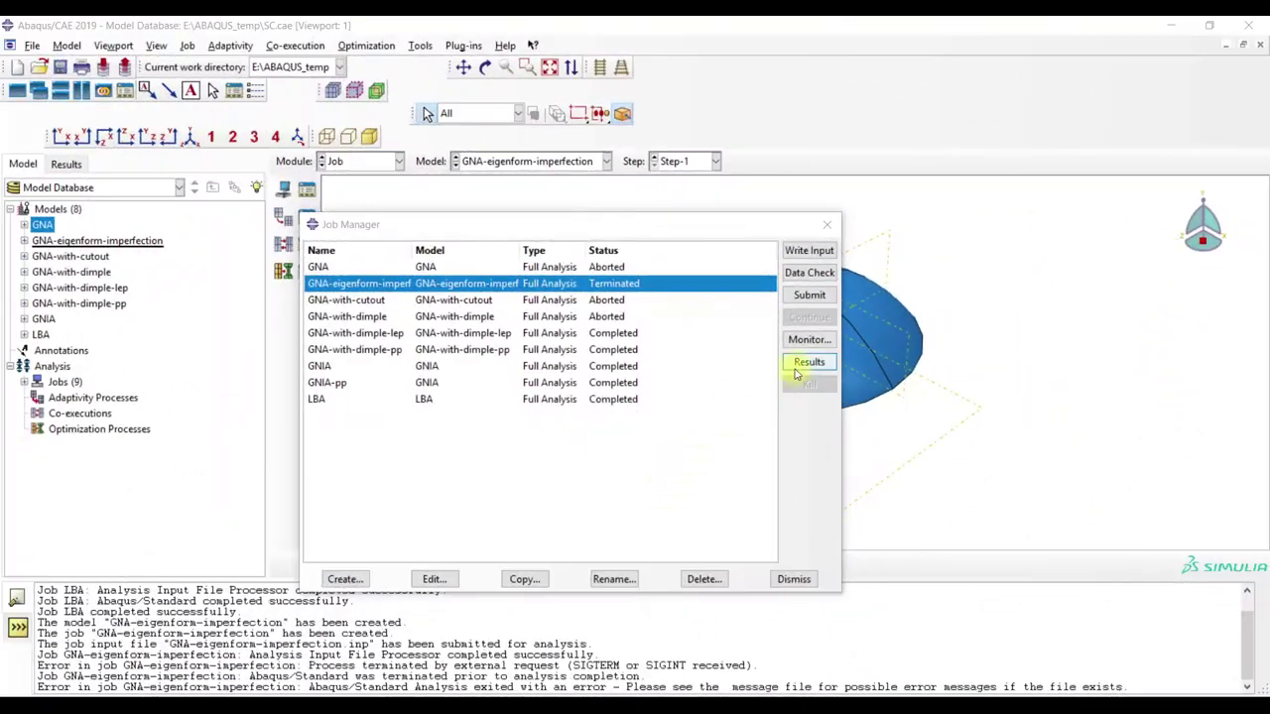
# - Open the results of the GNA-eigenform-imperfection job and contour the displacement magnitude U on the deformed cap
pyautogui.click(810, 366)
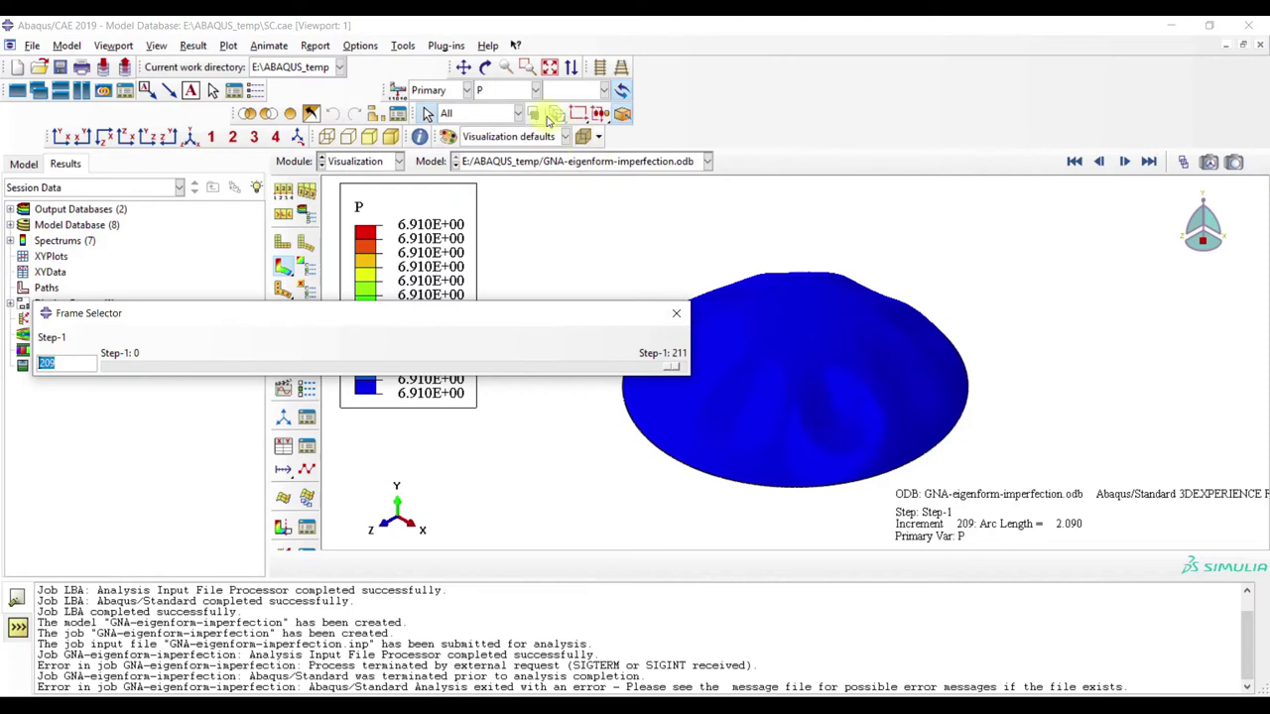
pyautogui.click(506, 90)
pyautogui.click(496, 122)
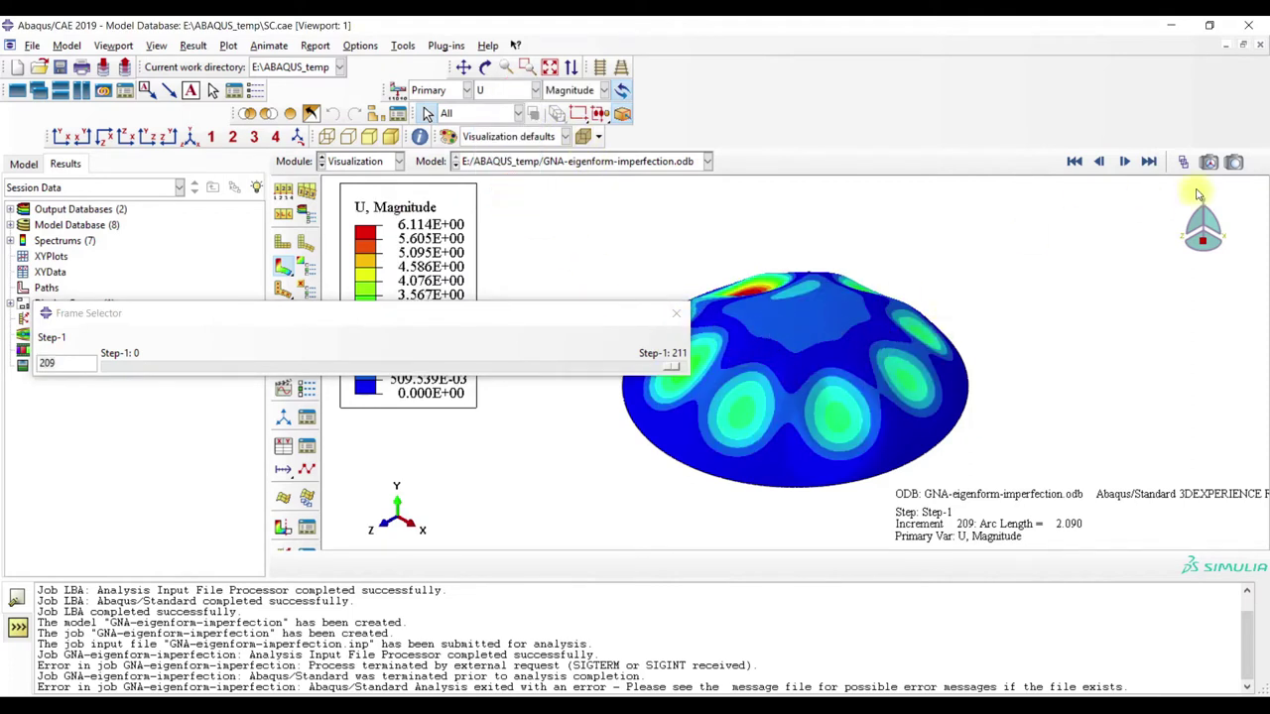
pyautogui.moveTo(1201, 244); pyautogui.dragTo(1218, 259)
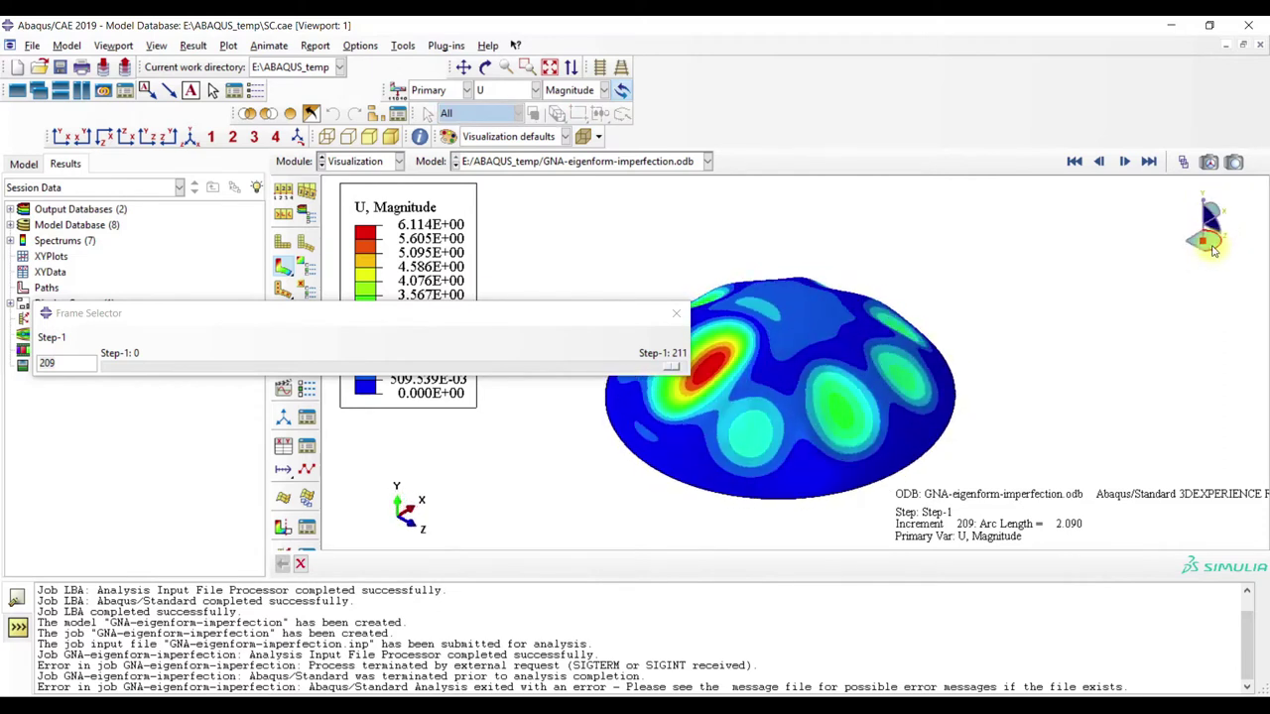
# - Contour LBA.odb and tile a second viewport vertically, with GNA-eigenform-imperfection.odb in Viewport 1 and LBA.odb in Viewport 2
pyautogui.click(516, 162)
pyautogui.click(528, 199)
pyautogui.click(283, 266)
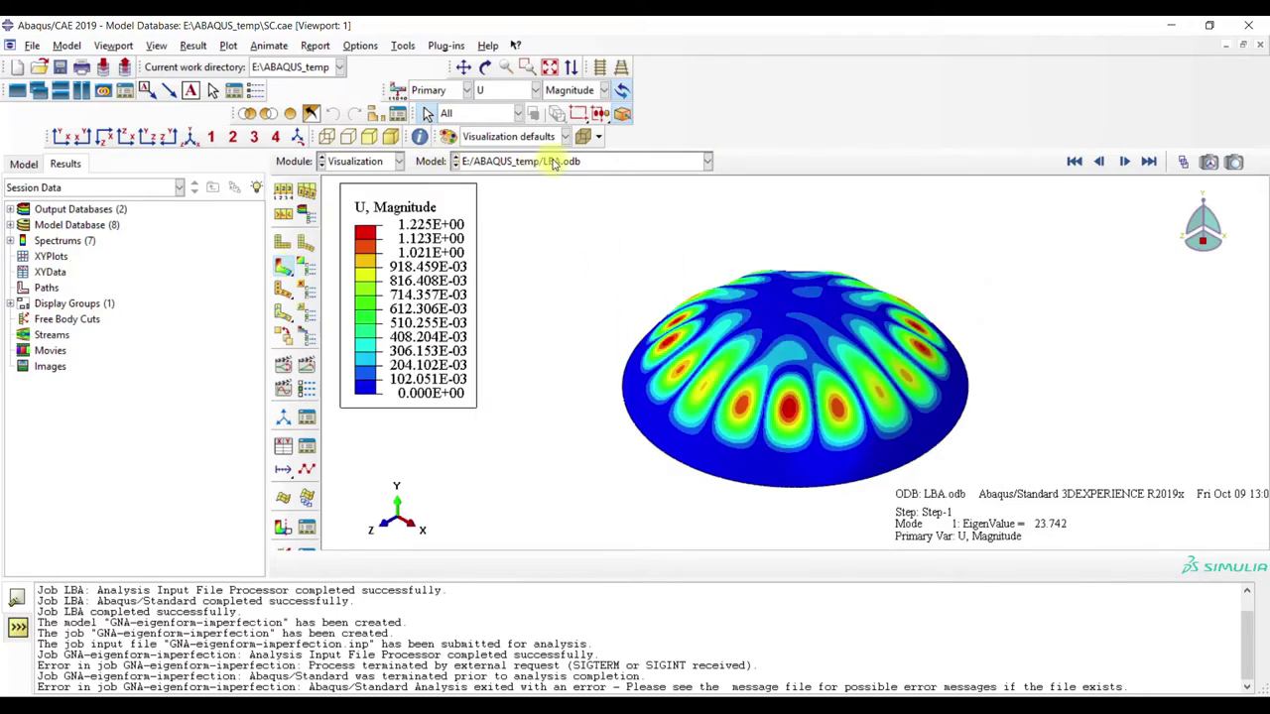
pyautogui.click(81, 90)
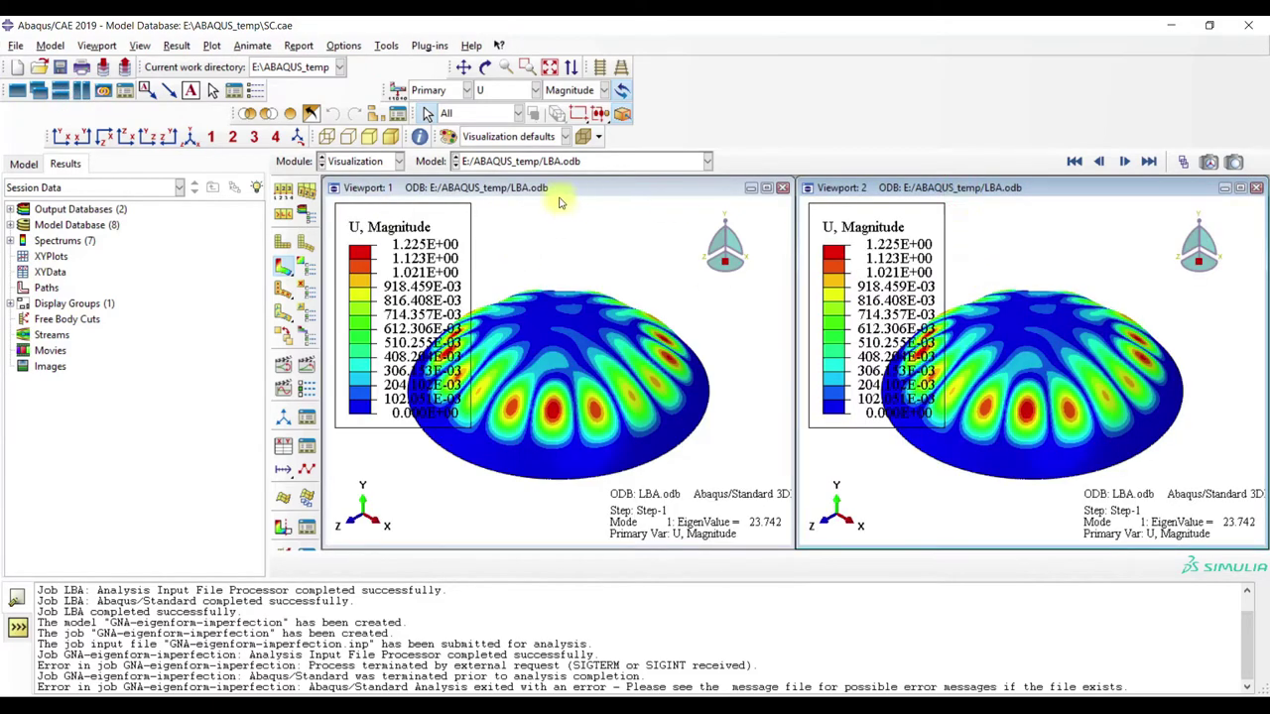
pyautogui.click(511, 189)
pyautogui.click(553, 160)
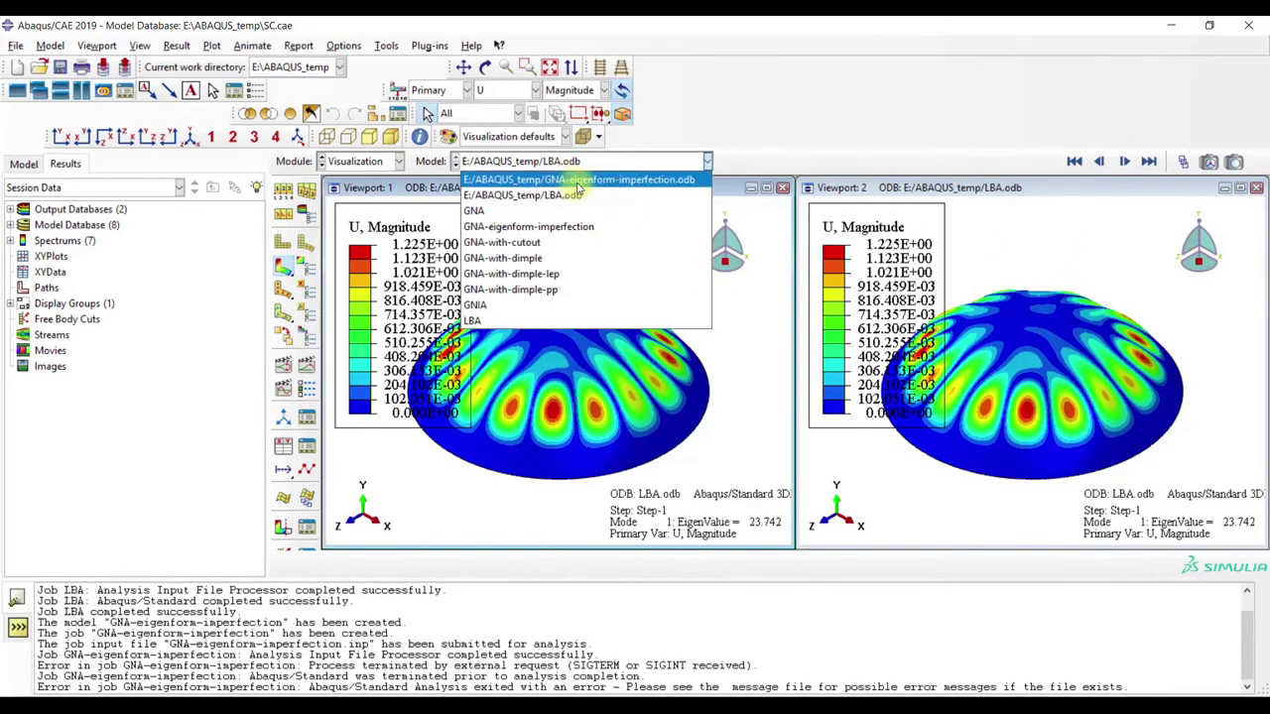
pyautogui.click(580, 180)
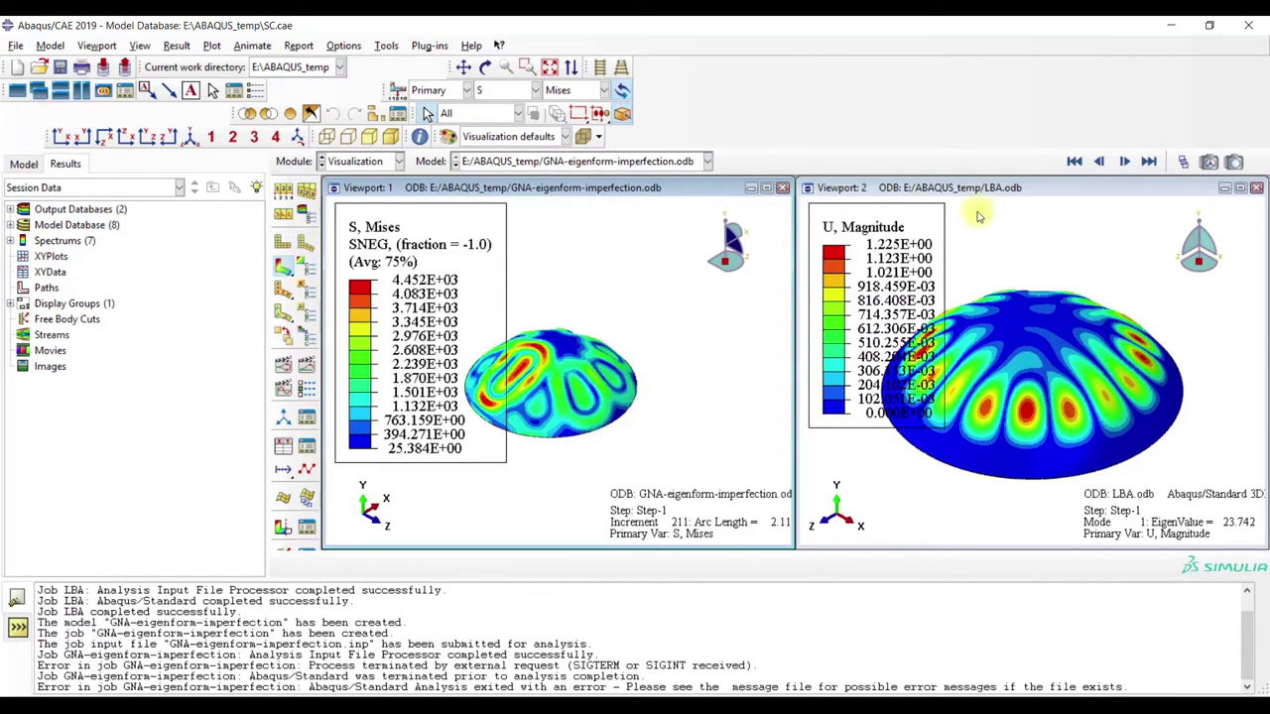
# - Show the U magnitude contour at increment 1 of GNA-eigenform-imperfection.odb at a size comparable to the LBA mode shape
pyautogui.click(1074, 161)
pyautogui.click(1124, 160)
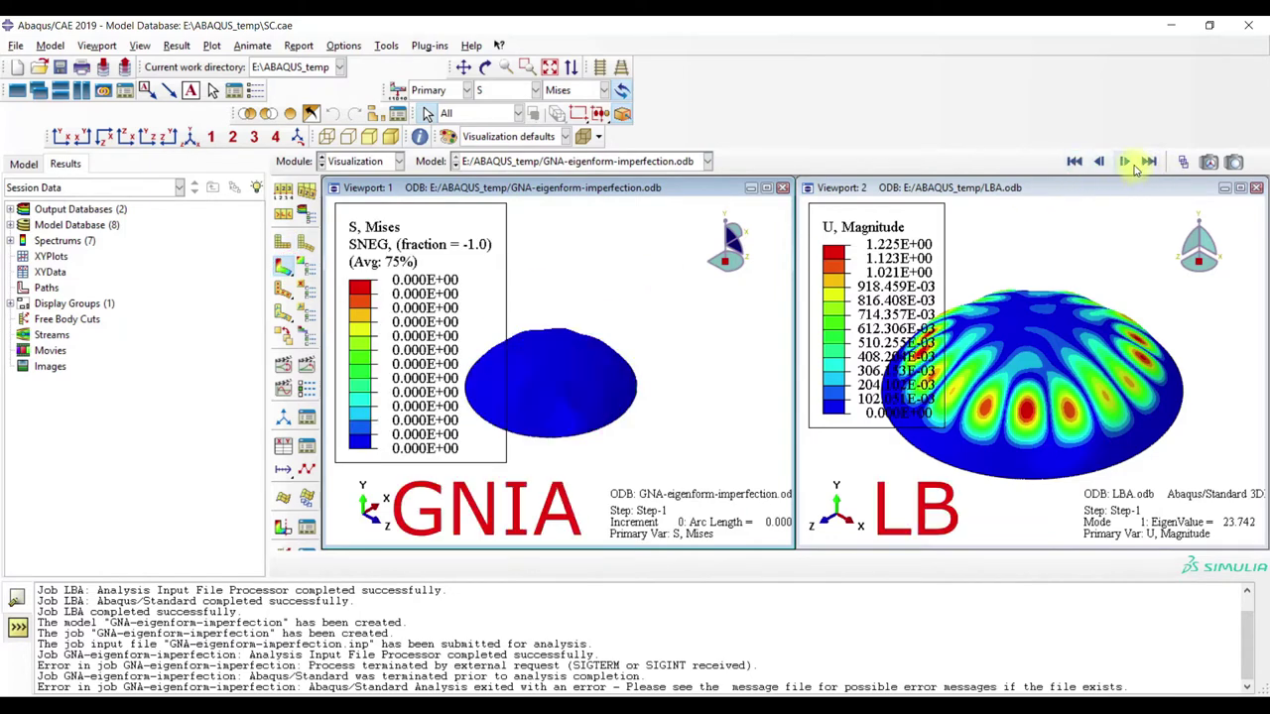
pyautogui.click(501, 89)
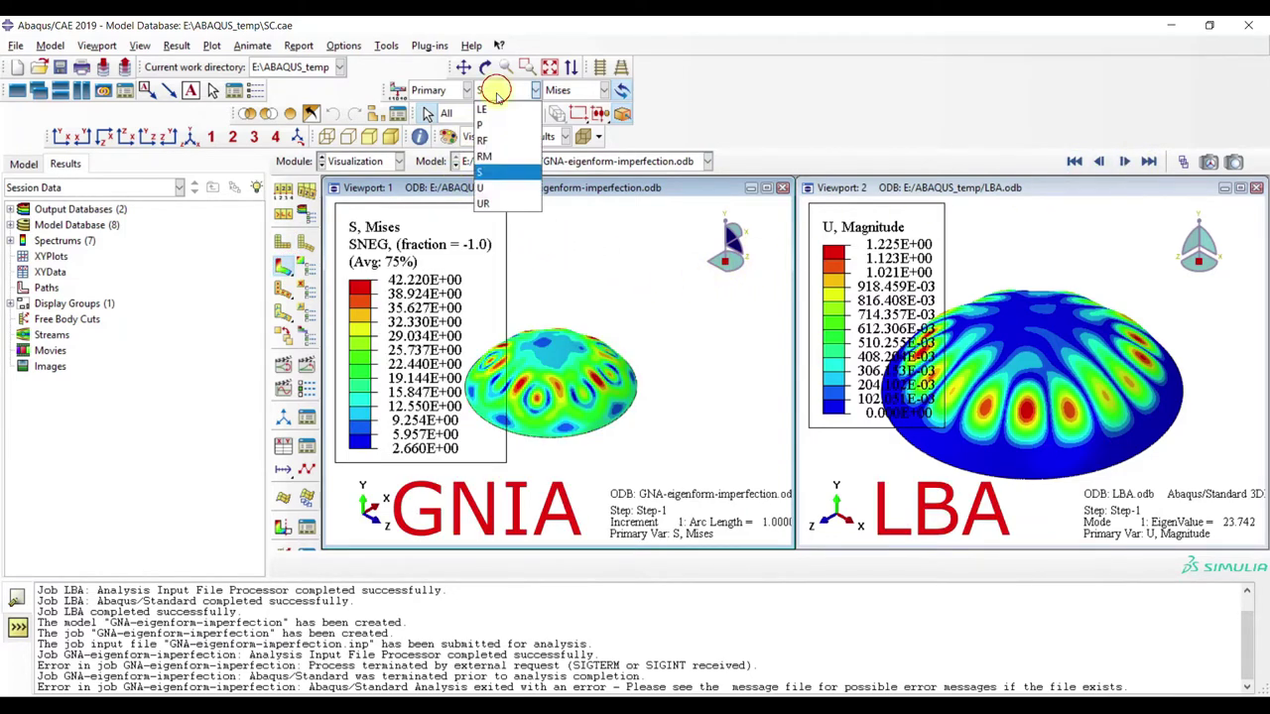
pyautogui.click(494, 186)
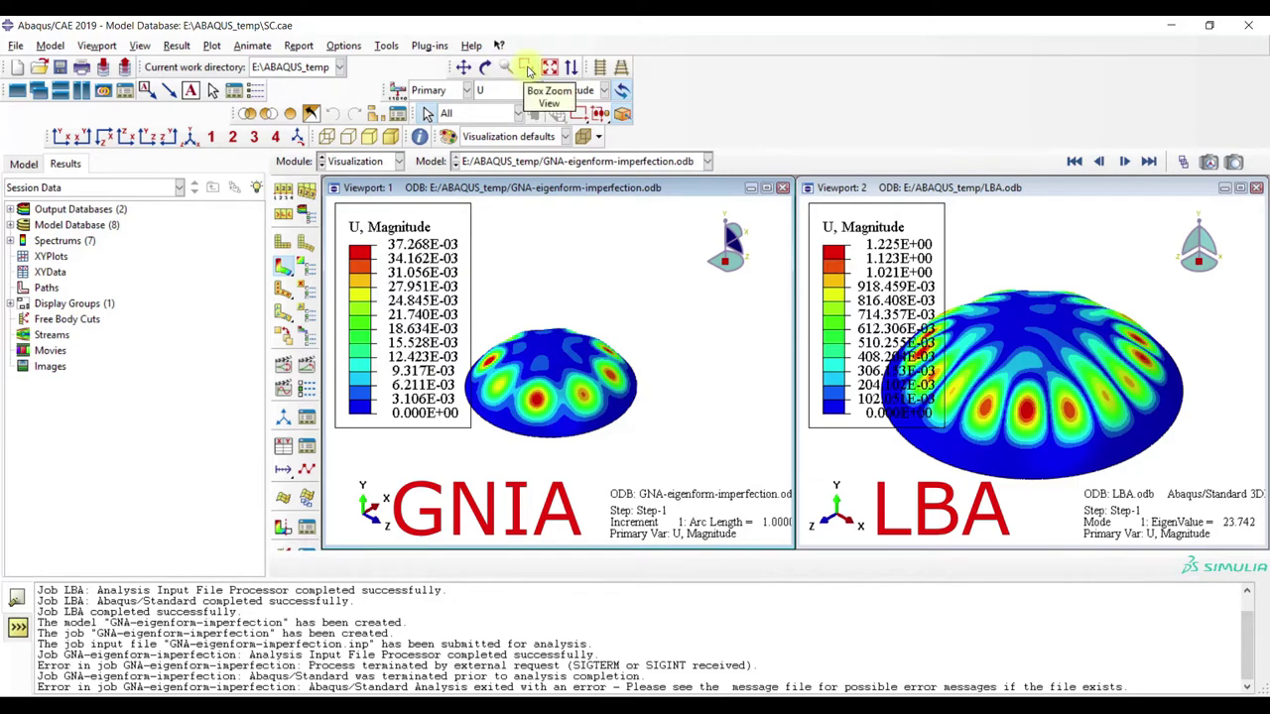
pyautogui.click(526, 66)
pyautogui.moveTo(453, 294); pyautogui.dragTo(667, 468)
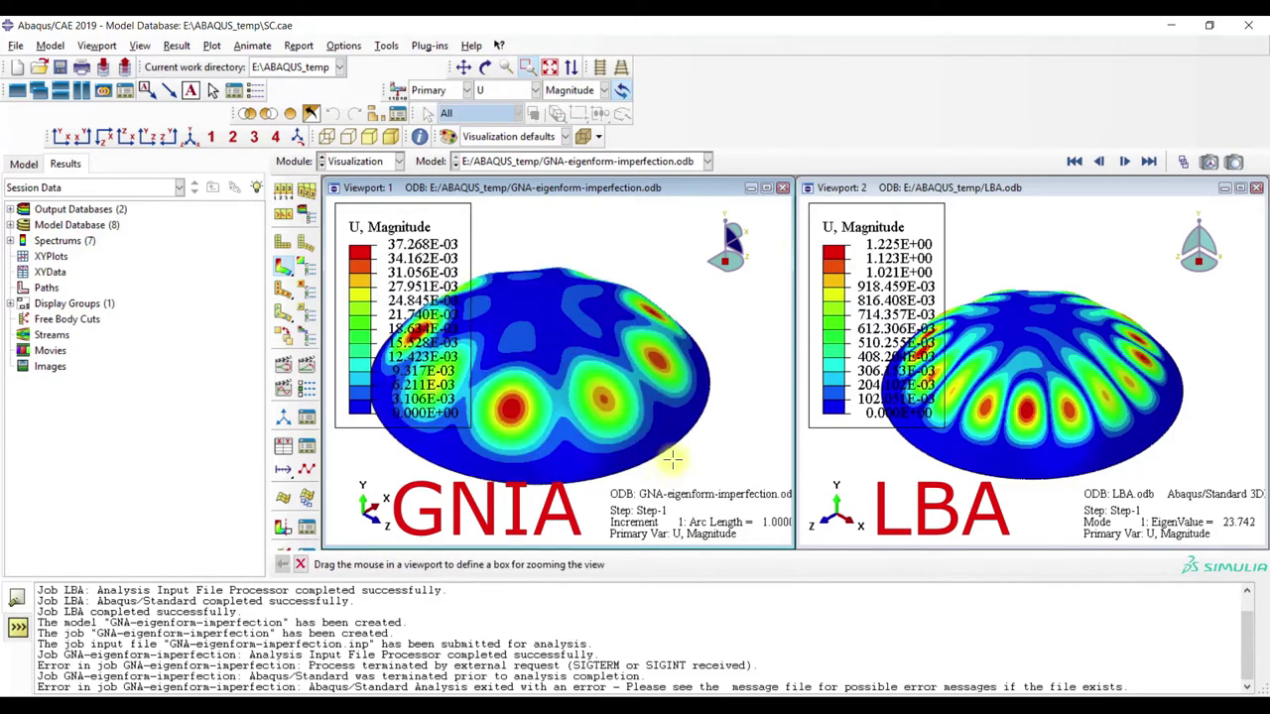
pyautogui.click(463, 67)
pyautogui.moveTo(557, 289); pyautogui.dragTo(610, 284)
pyautogui.click(464, 66)
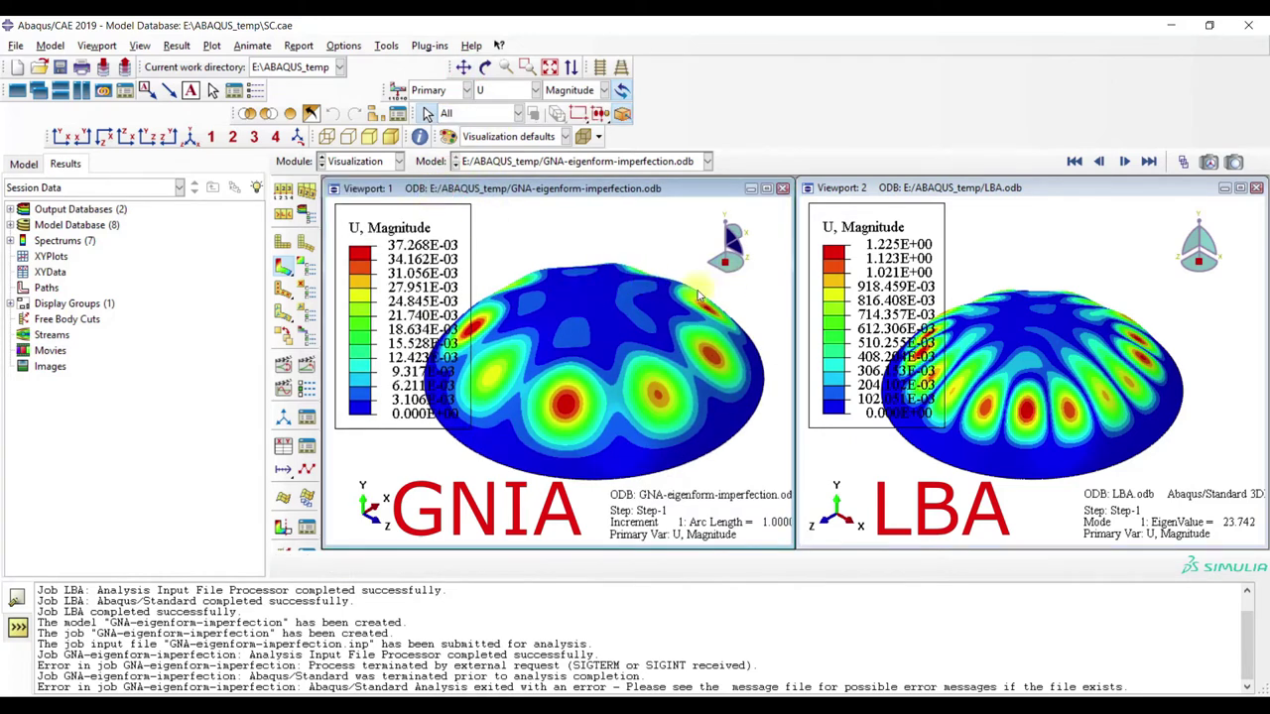
pyautogui.scroll(-3, 599, 325)
# - Run through the GNA-eigenform-imperfection frames up to 211 in the Frame Selector to follow how the displacement contour develops
pyautogui.click(1183, 164)
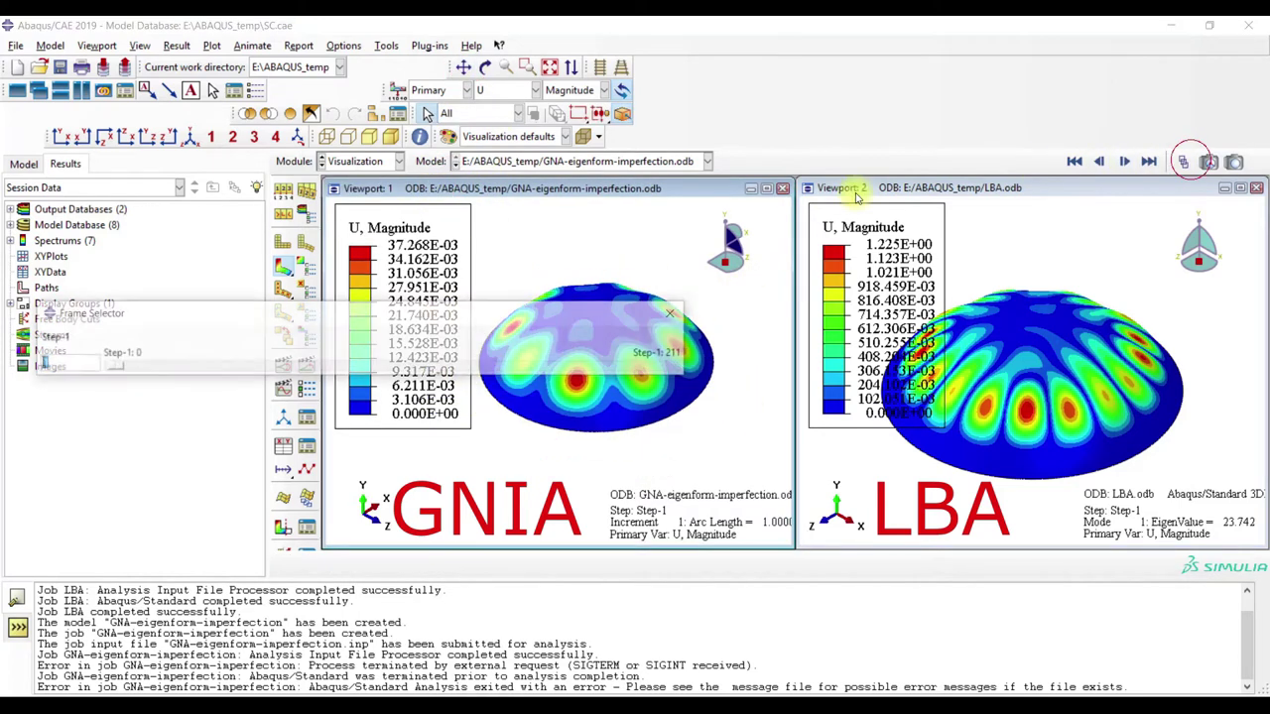
pyautogui.moveTo(363, 305); pyautogui.dragTo(466, 503)
pyautogui.moveTo(291, 535); pyautogui.dragTo(890, 543)
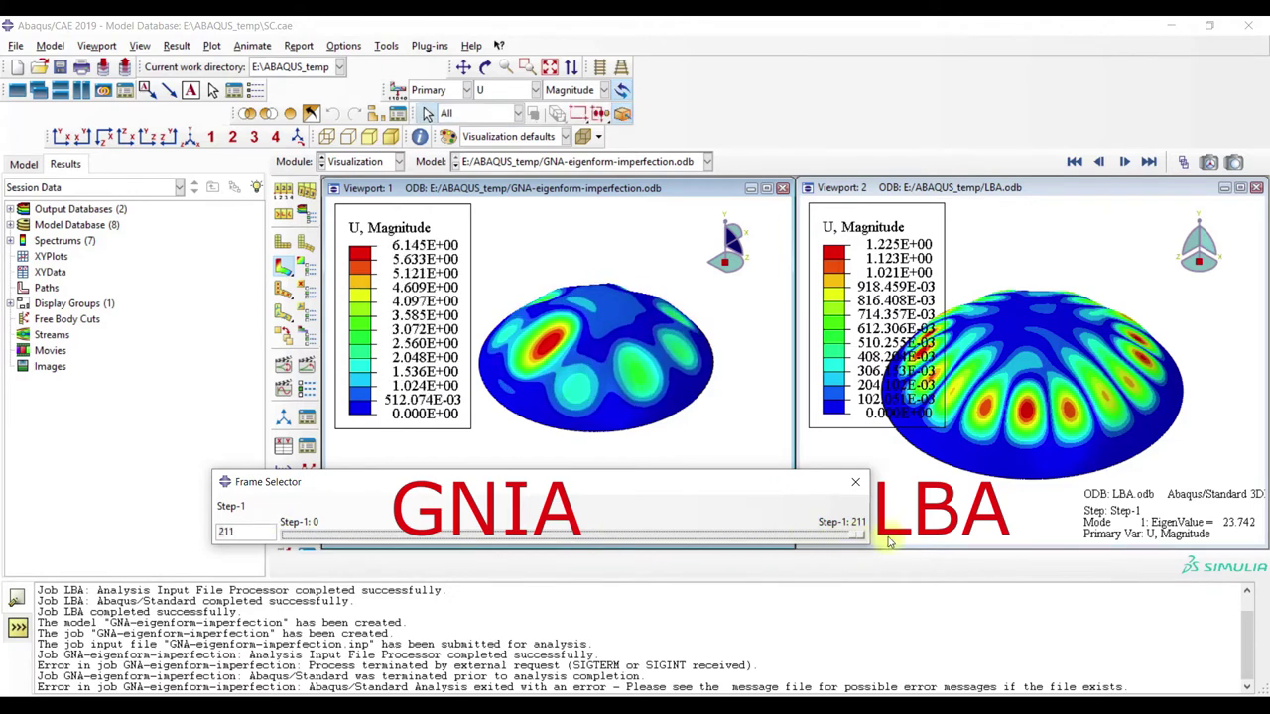
pyautogui.click(855, 482)
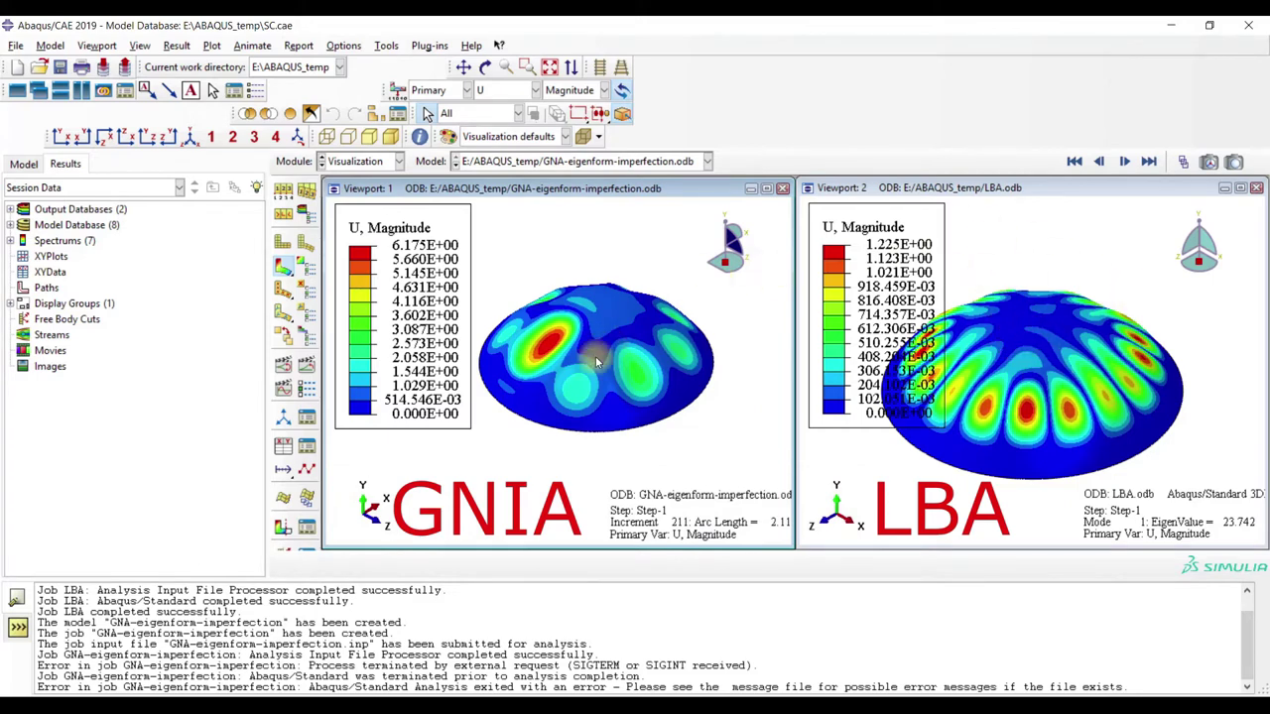
# - Contour the pressure P in Viewport 1 and move the Frame Selector to frame 131 to read the buckling pressure
pyautogui.click(508, 91)
pyautogui.click(511, 178)
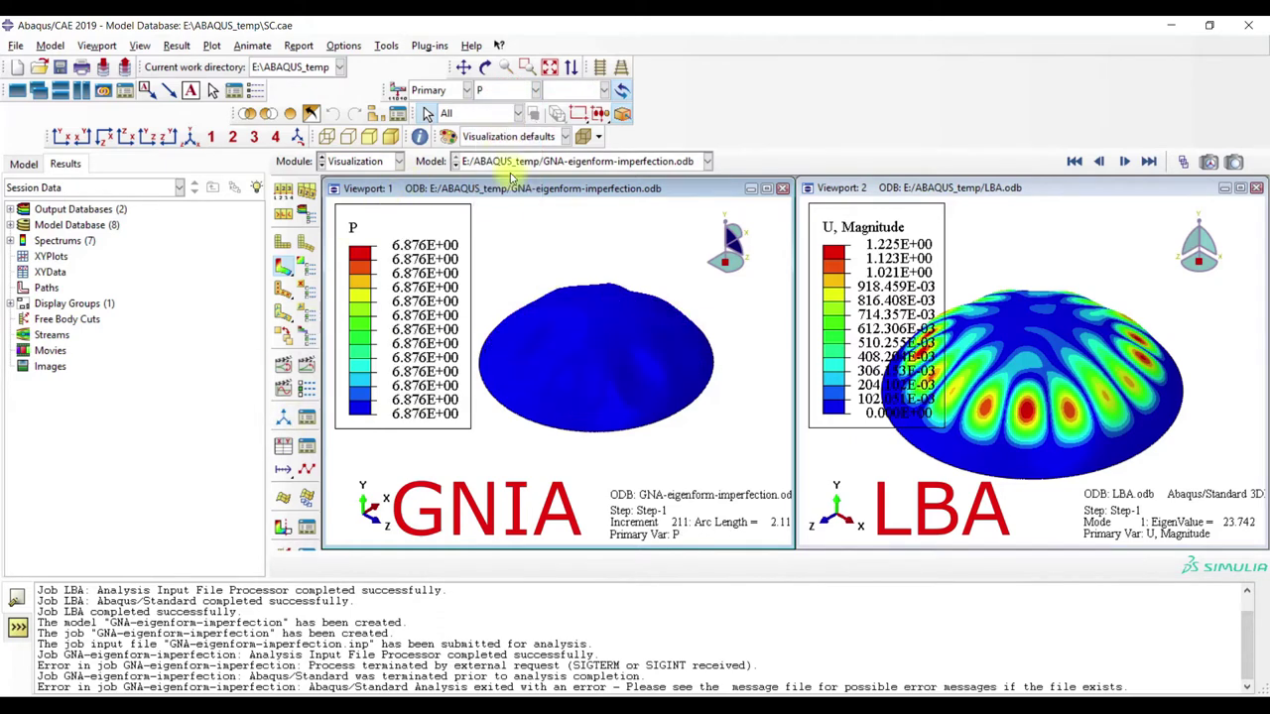
pyautogui.click(1183, 160)
pyautogui.moveTo(863, 544); pyautogui.dragTo(645, 532)
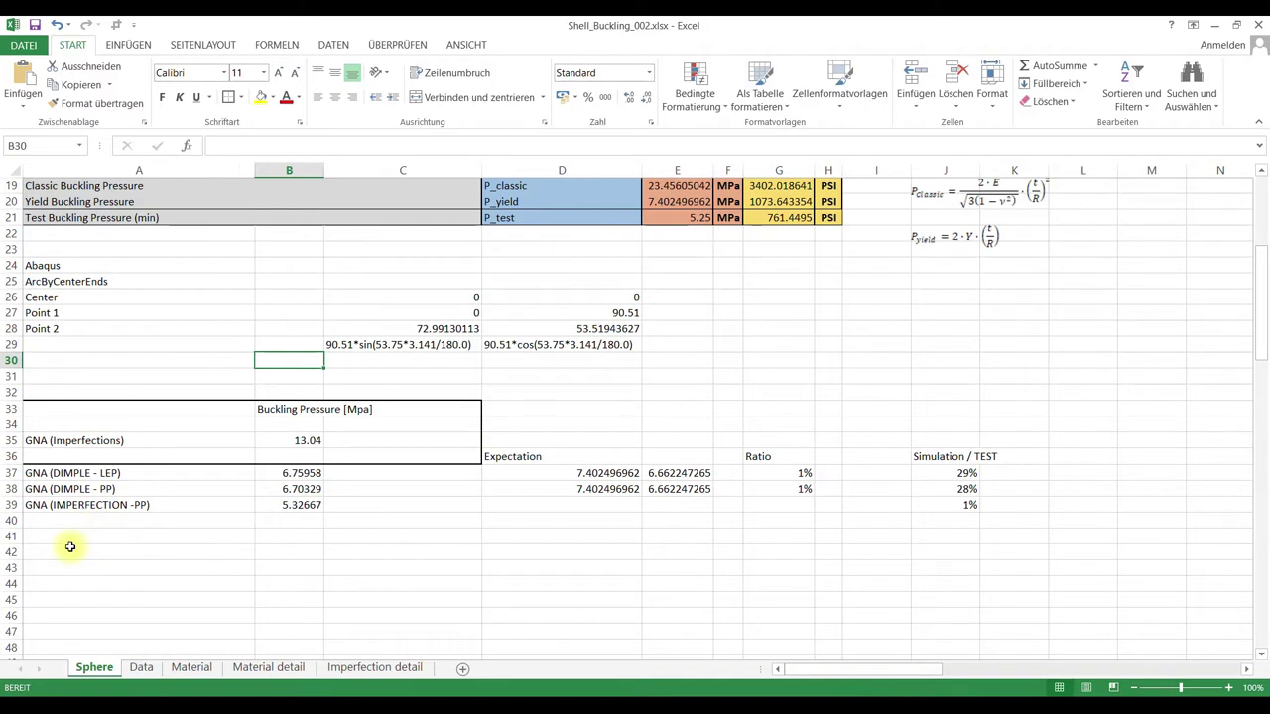
# - On the Sphere sheet of the Excel workbook, enter "GNA (Eigenmode Imperfection - elastic)" in A41 and 7.819 in B41
pyautogui.click(71, 539)
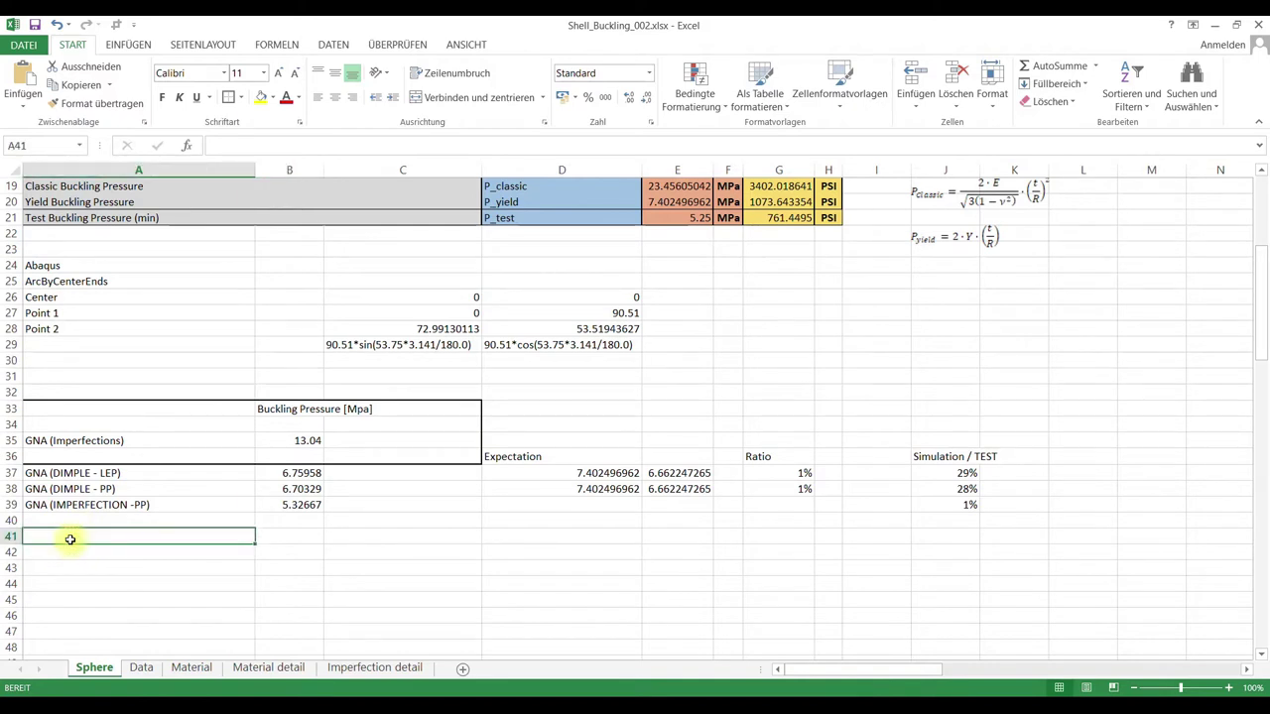
pyautogui.write('GNA')
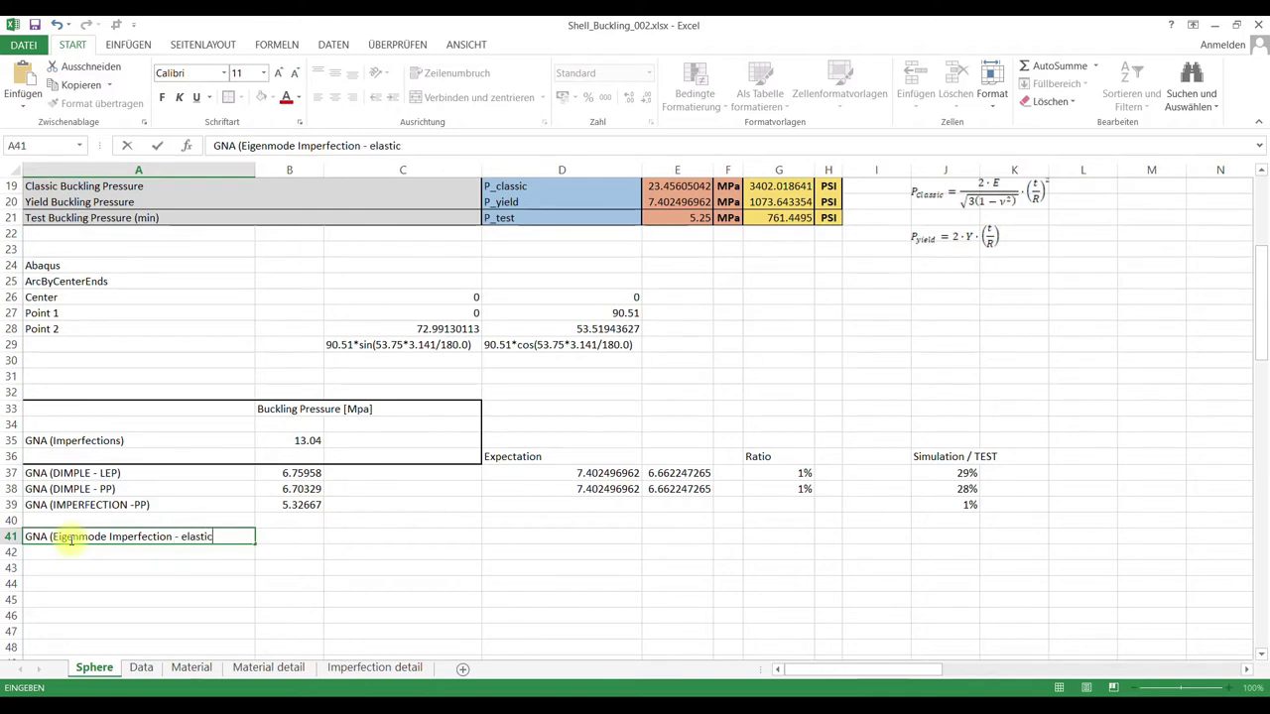
pyautogui.press('Tab')
pyautogui.write('7')
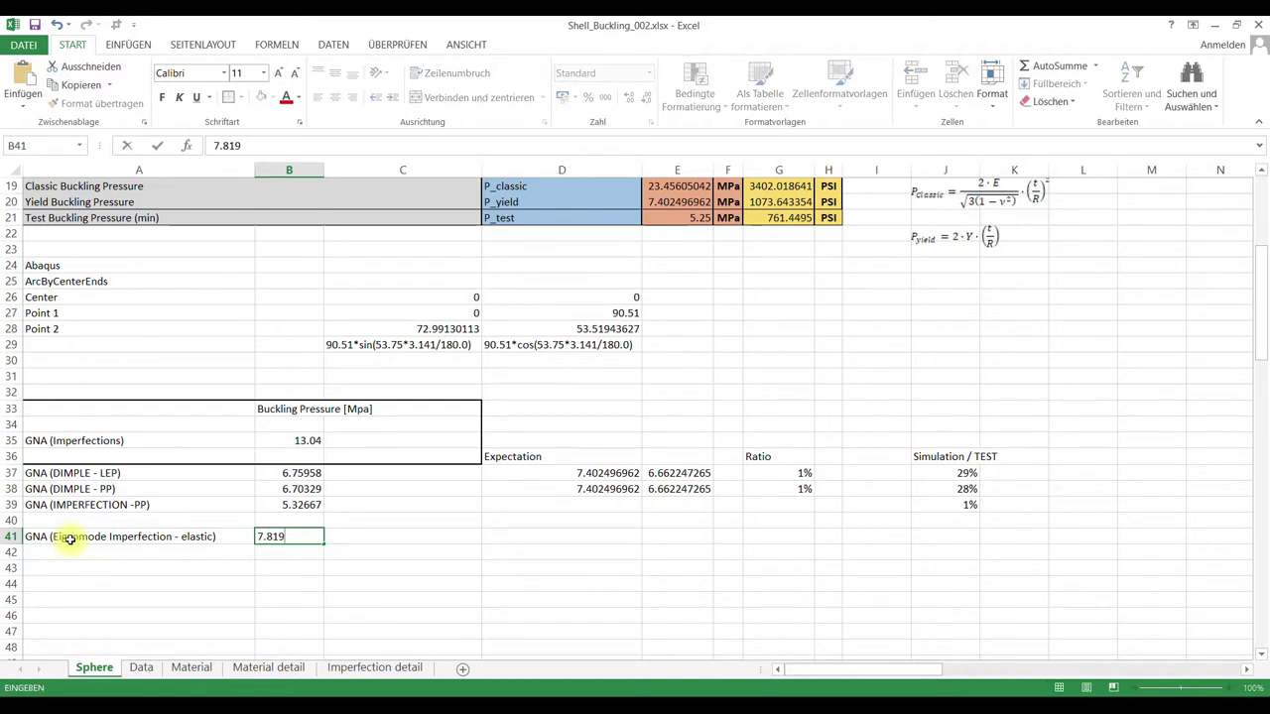
pyautogui.press('Return')
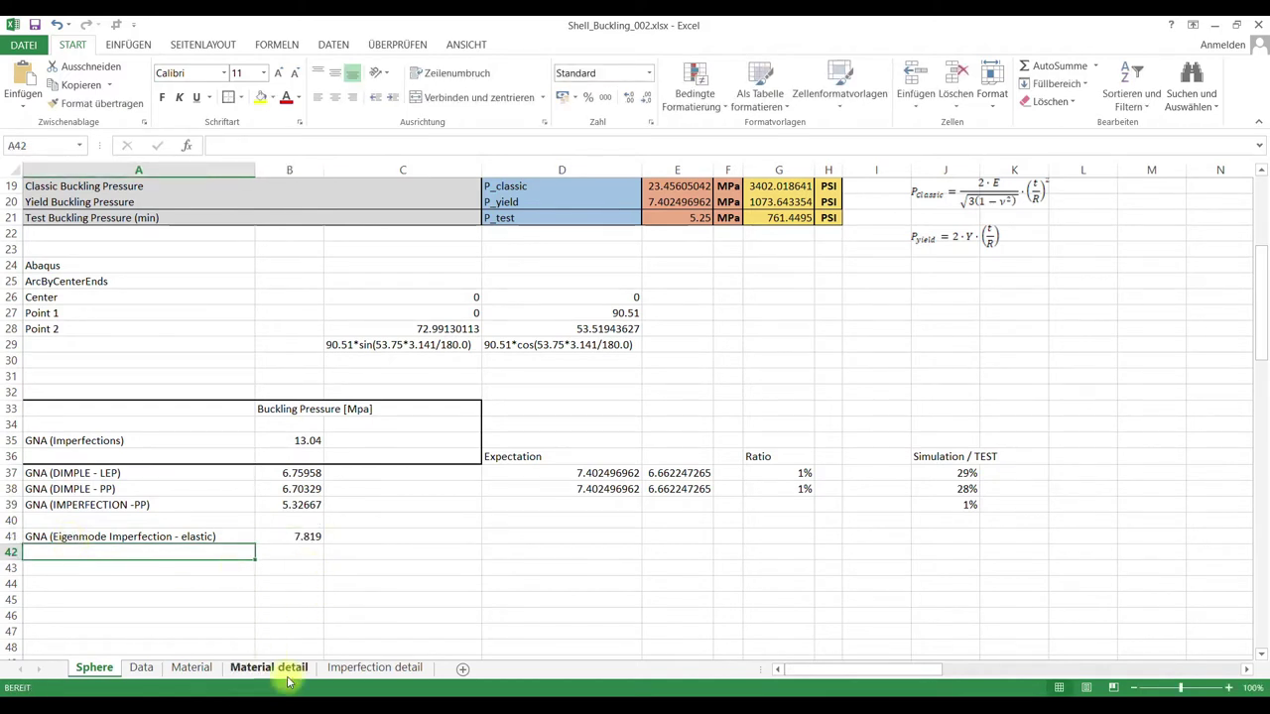
# - Switch back to Abaqus/CAE, close the LBA viewport, maximize the GNA-eigenform-imperfection viewport and close the Frame Selector
pyautogui.moveTo(307, 694)
pyautogui.click(258, 635)
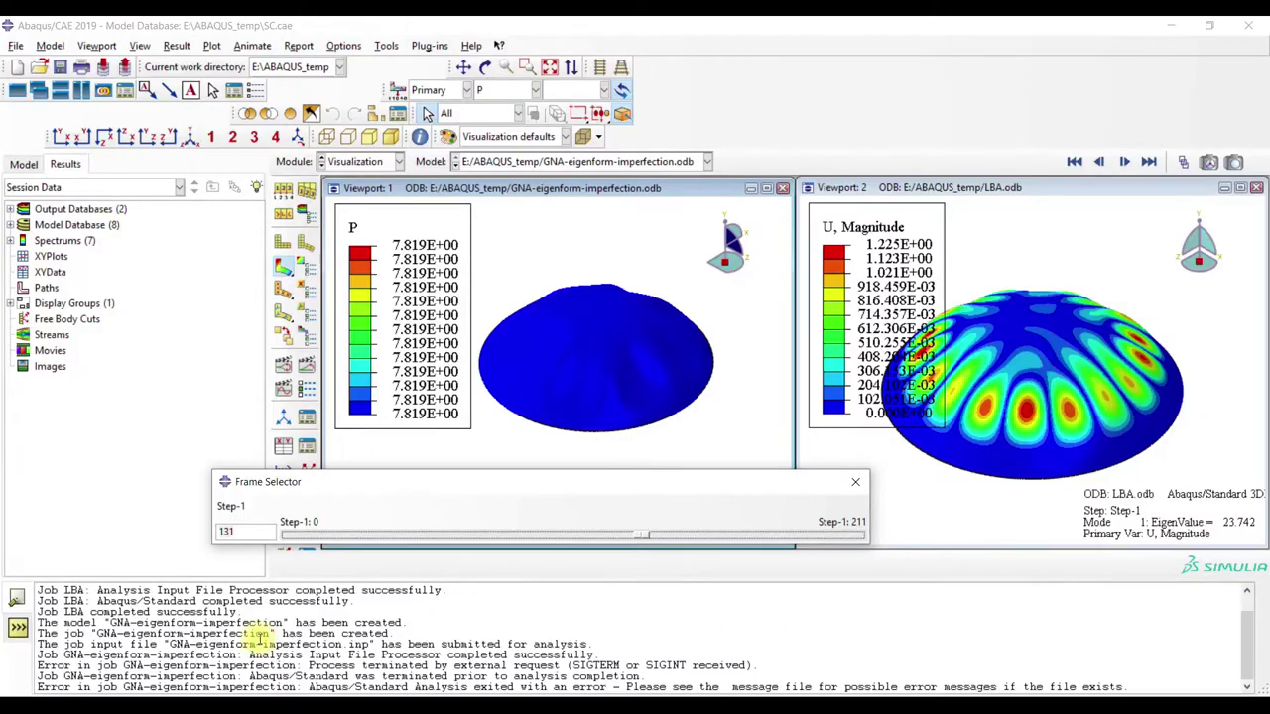
pyautogui.click(1256, 188)
pyautogui.click(766, 187)
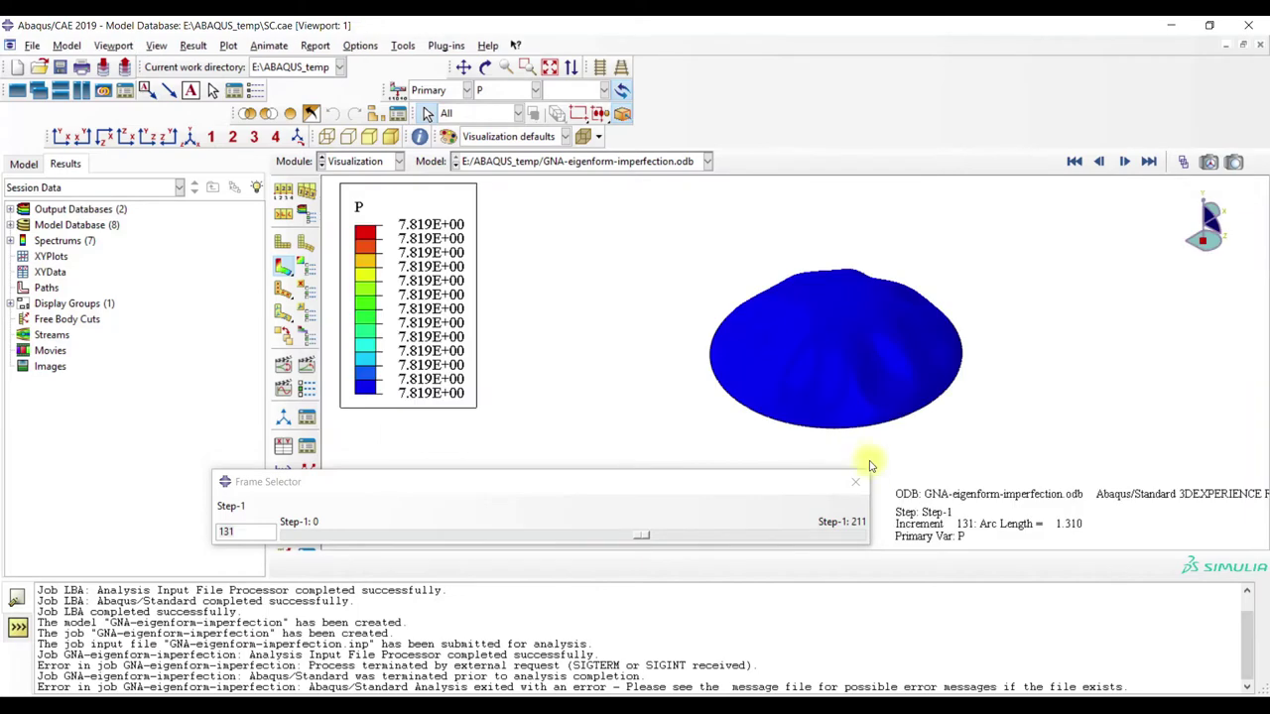
pyautogui.click(855, 481)
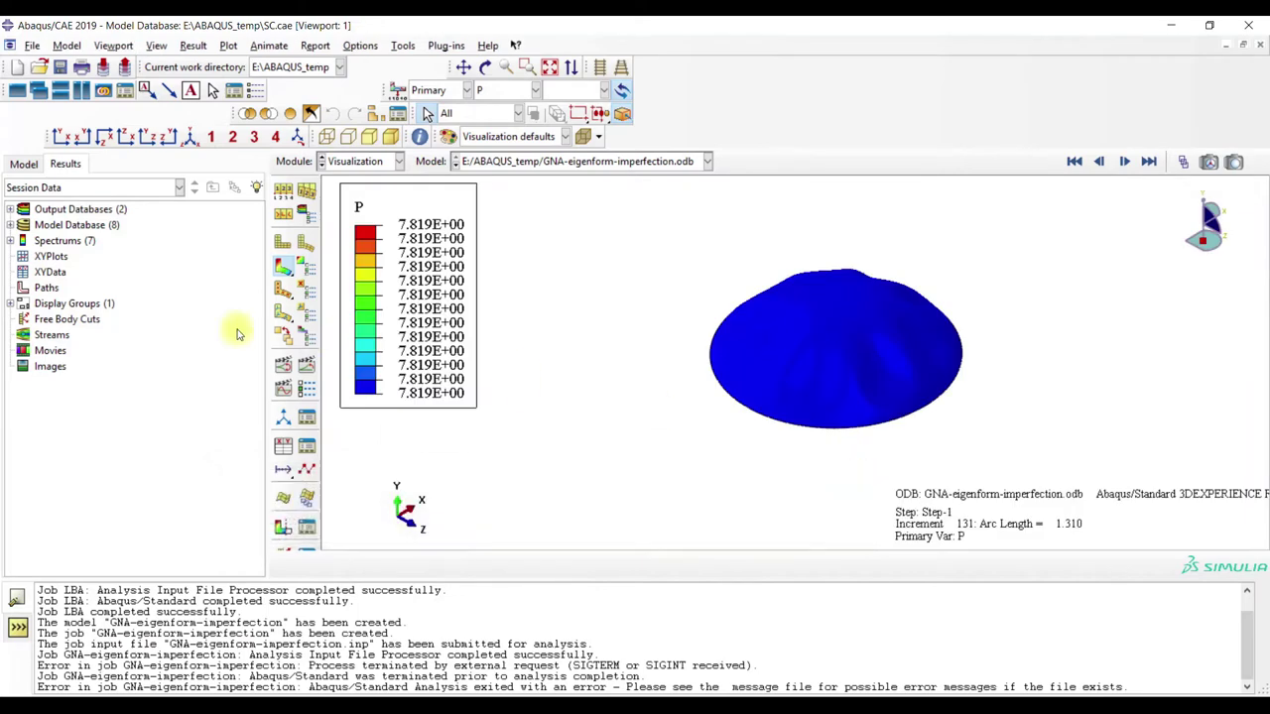
# - Start creating XY data from ODB field output, with pressure loads P at the Element Face position as the variable
pyautogui.click(283, 452)
pyautogui.click(487, 306)
pyautogui.click(491, 450)
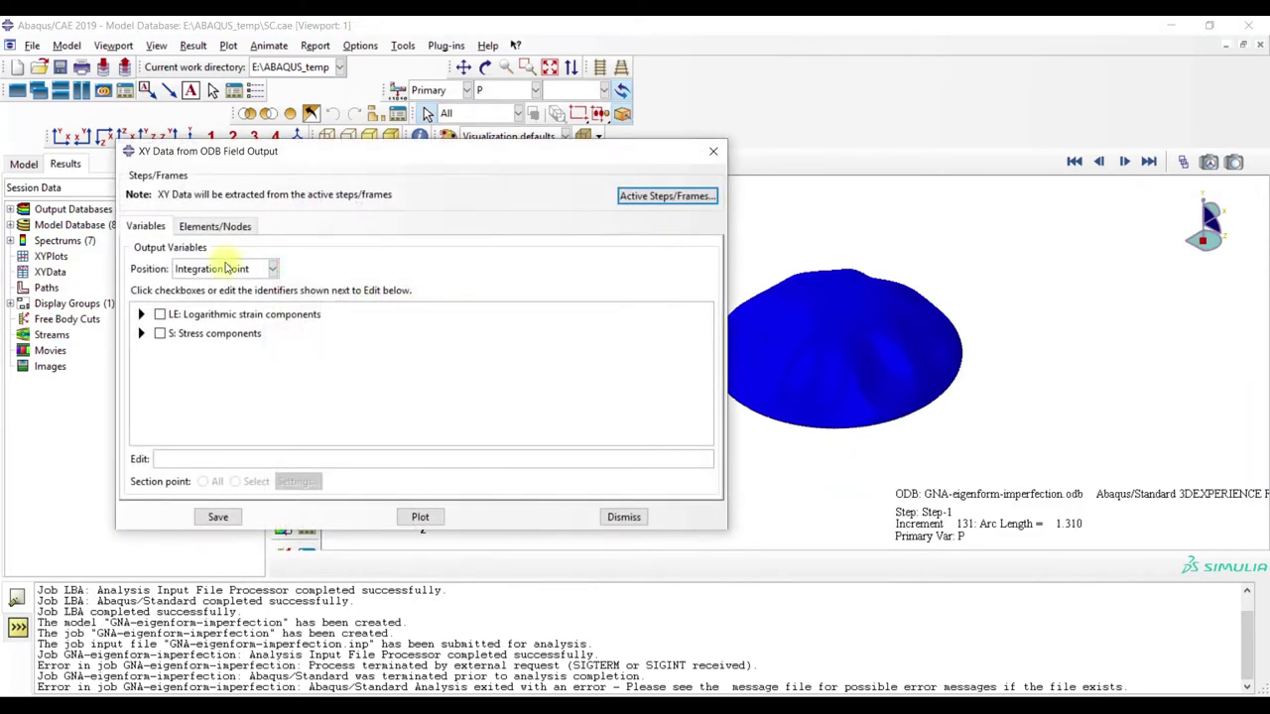
pyautogui.click(248, 269)
pyautogui.click(203, 399)
pyautogui.click(157, 315)
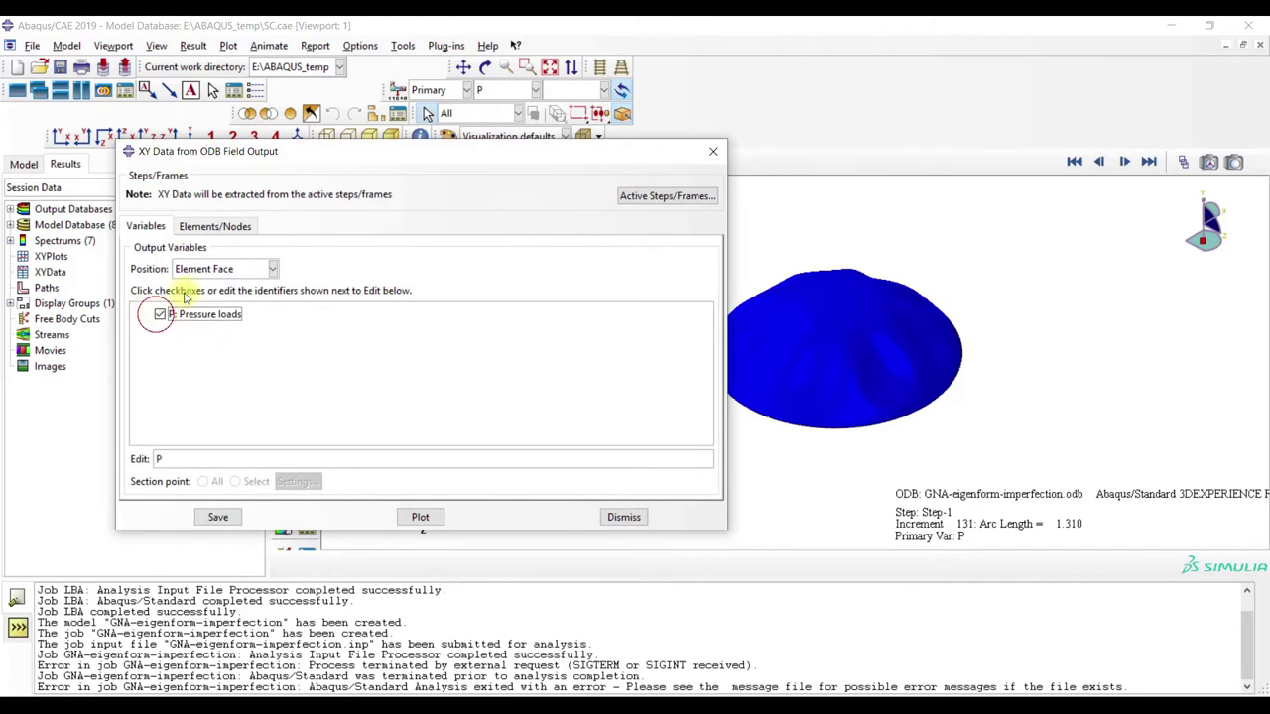
# - Pick an element on the cap in the viewport and plot its pressure against arc length, then close the XY data dialog
pyautogui.click(215, 226)
pyautogui.click(323, 272)
pyautogui.click(765, 363)
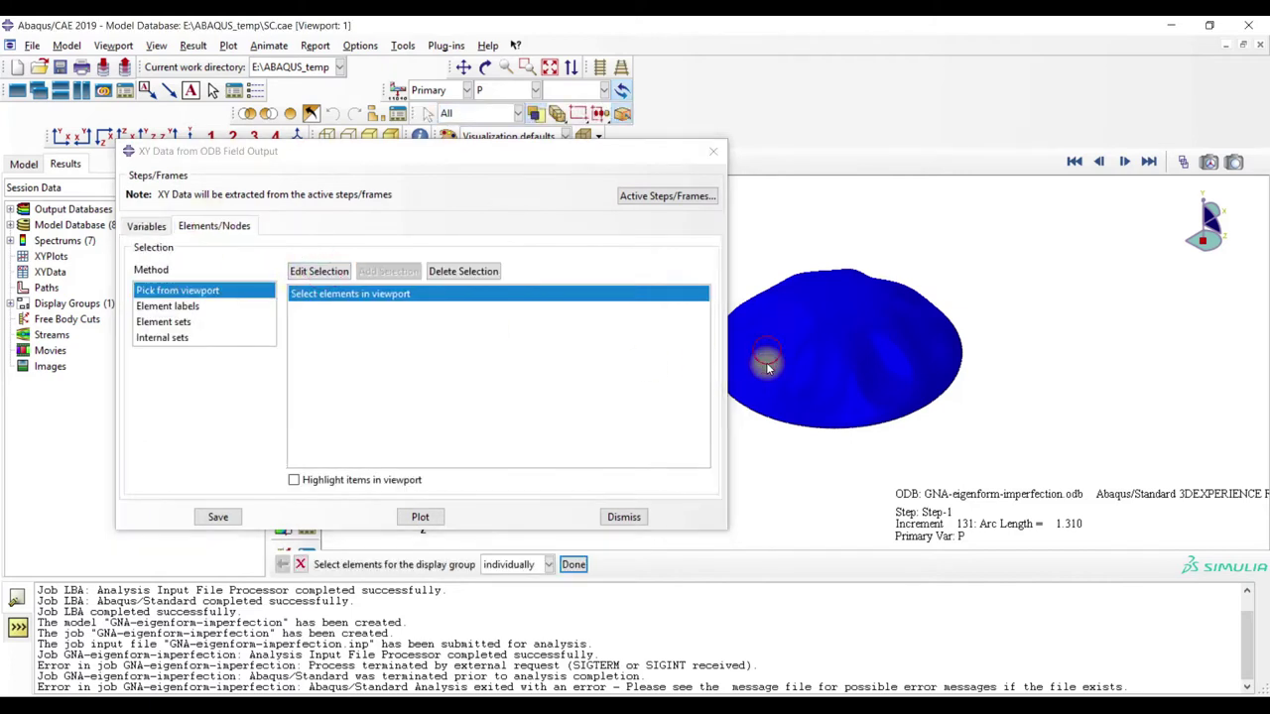
pyautogui.click(419, 517)
pyautogui.click(714, 152)
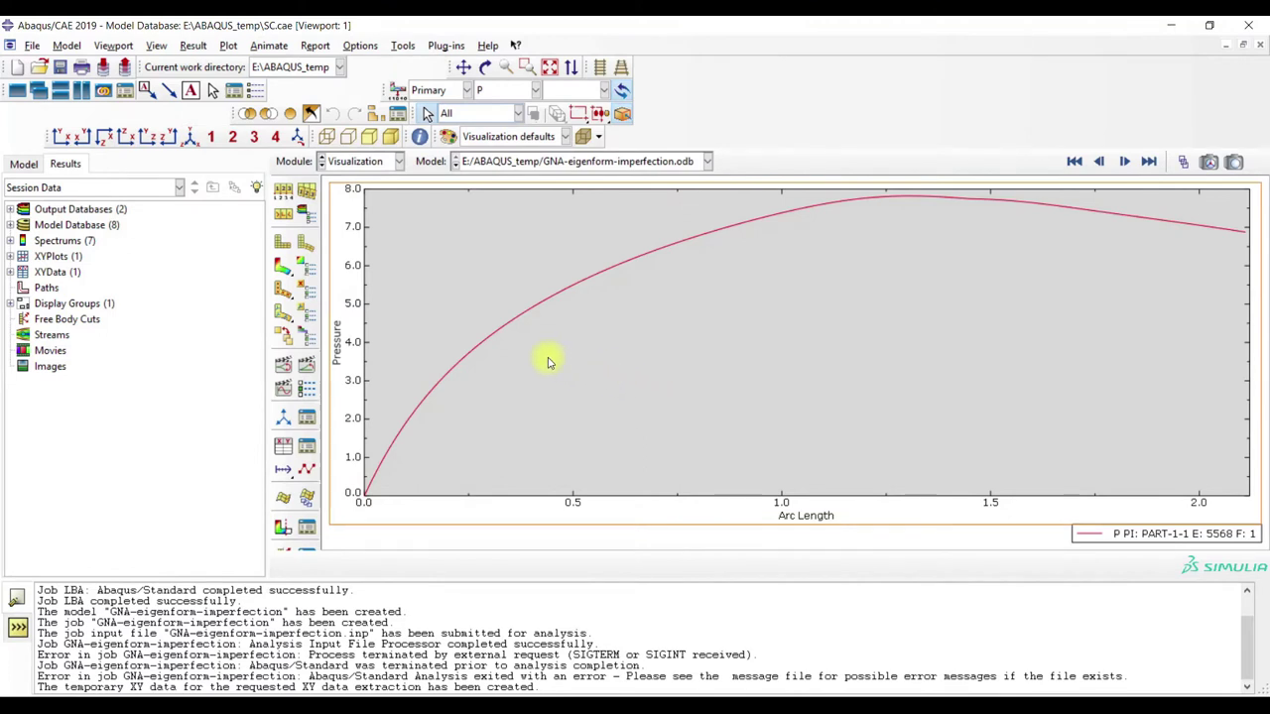
# - Plot contours on the deformed cap with displacement U, Magnitude as the primary variable in place of the pressure curve
pyautogui.click(285, 269)
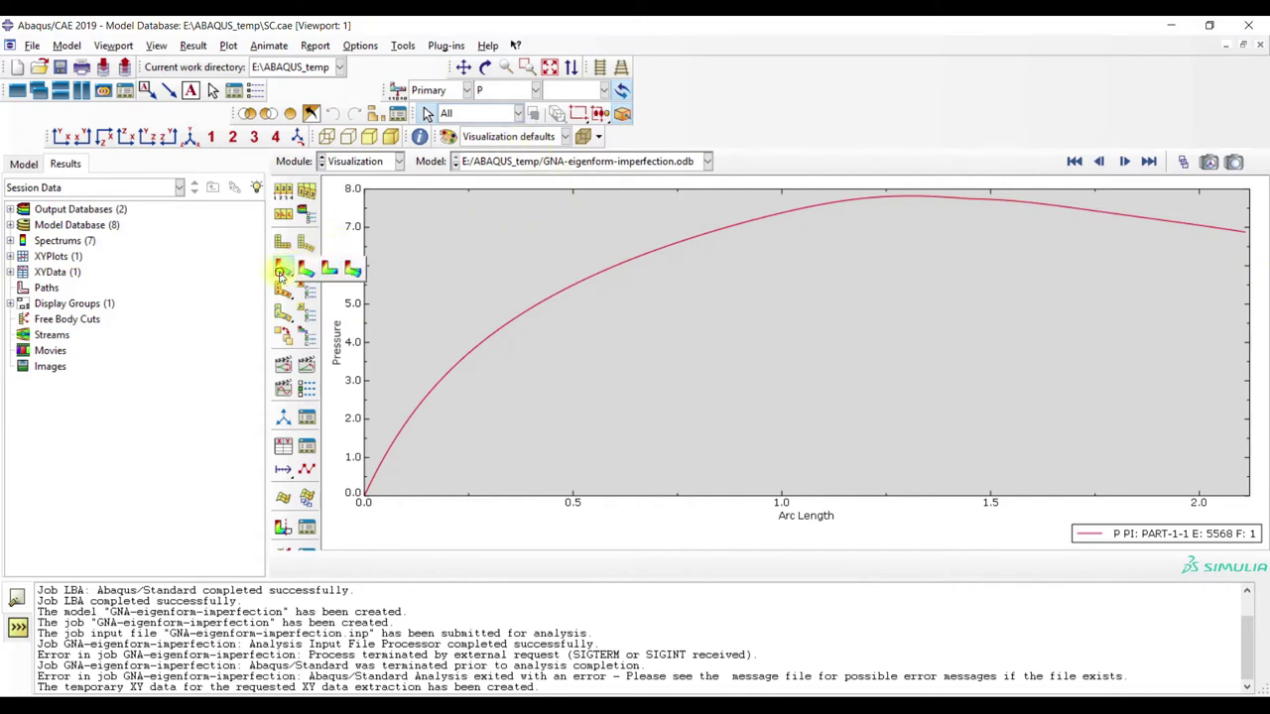
pyautogui.click(284, 269)
pyautogui.click(526, 89)
pyautogui.click(508, 190)
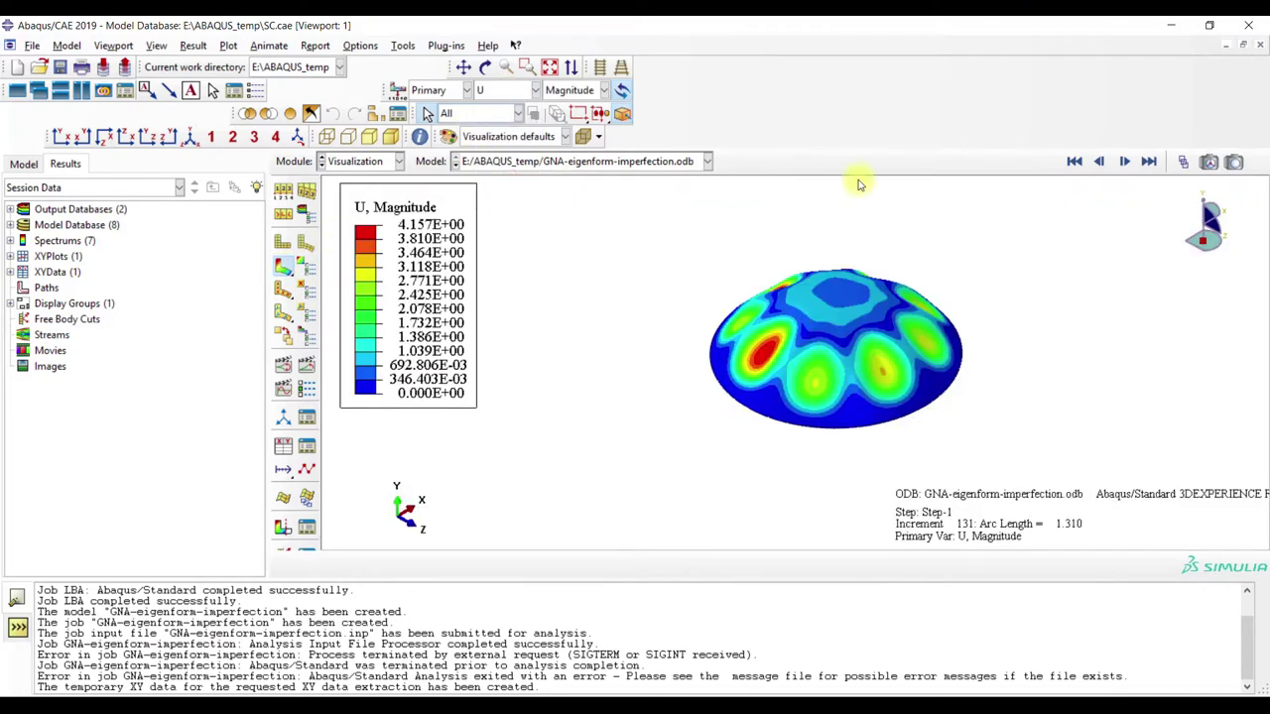
# - Switch to the Excel workbook and change the label in A35 to "GNA (Imperfections - elastic)"
pyautogui.click(1170, 25)
pyautogui.click(333, 537)
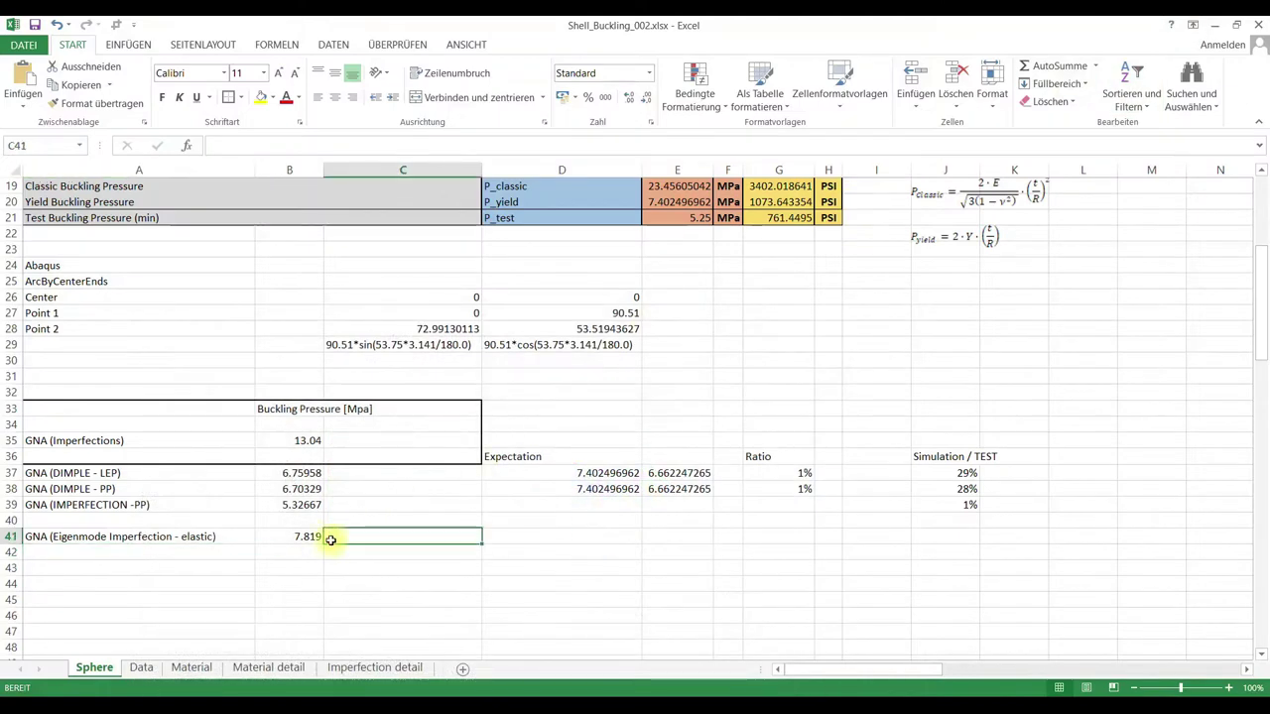
pyautogui.click(311, 541)
pyautogui.click(170, 536)
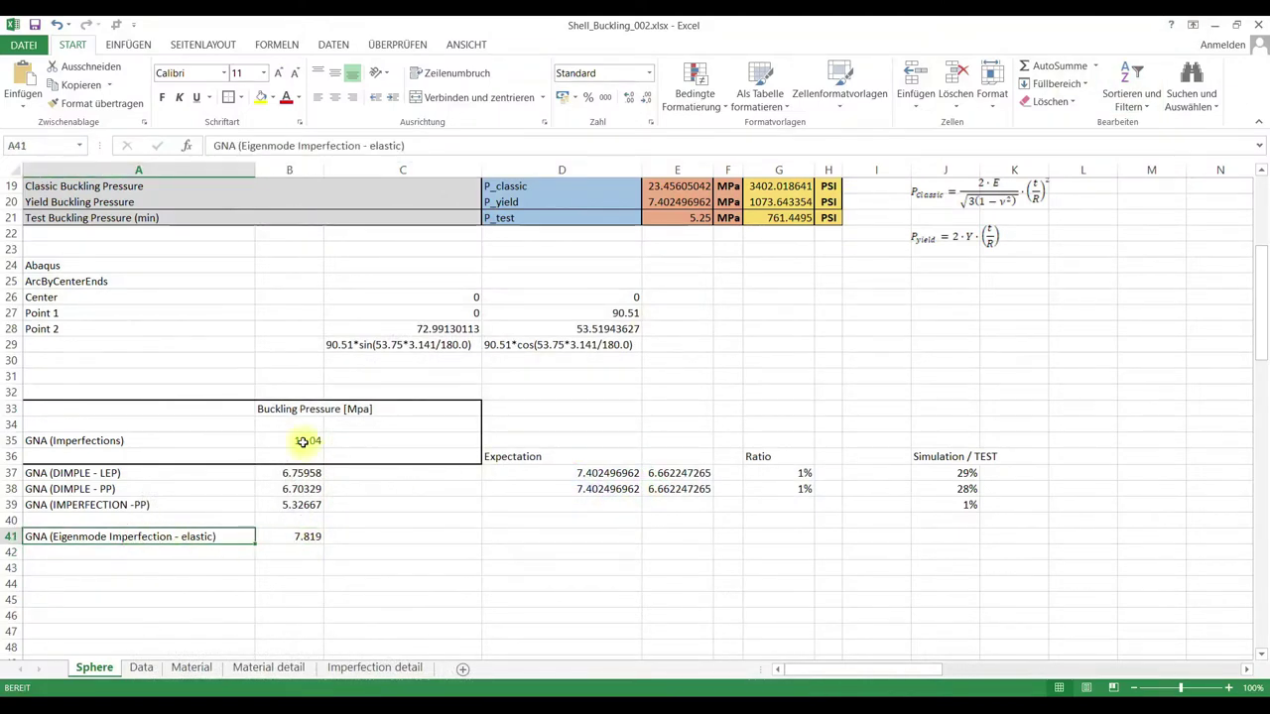
pyautogui.moveTo(49, 440); pyautogui.dragTo(270, 438)
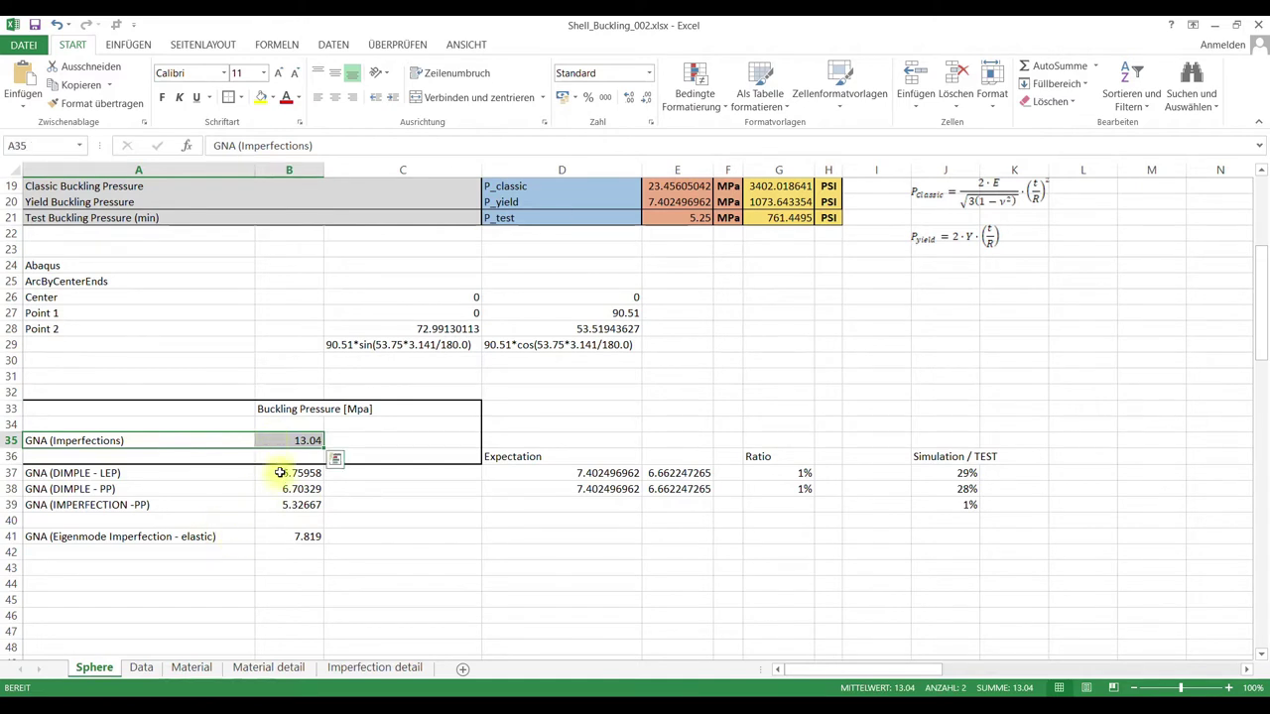
pyautogui.click(282, 443)
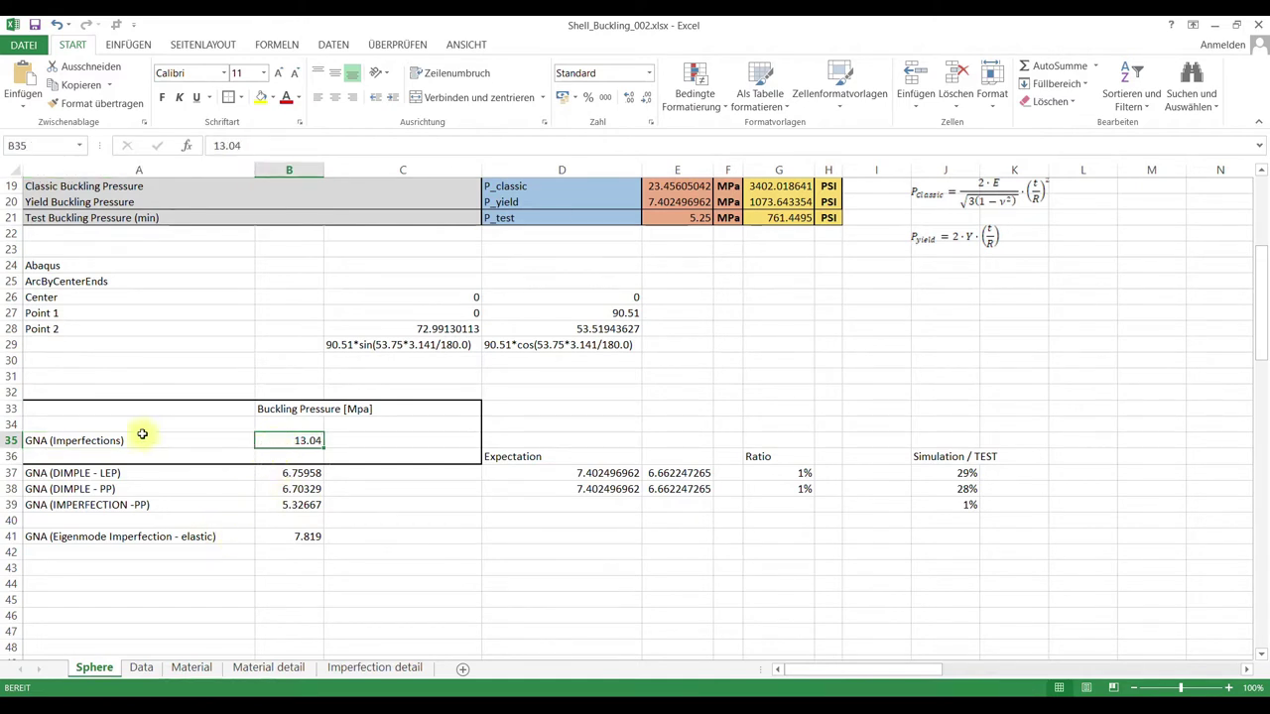
pyautogui.click(84, 440)
pyautogui.click(306, 145)
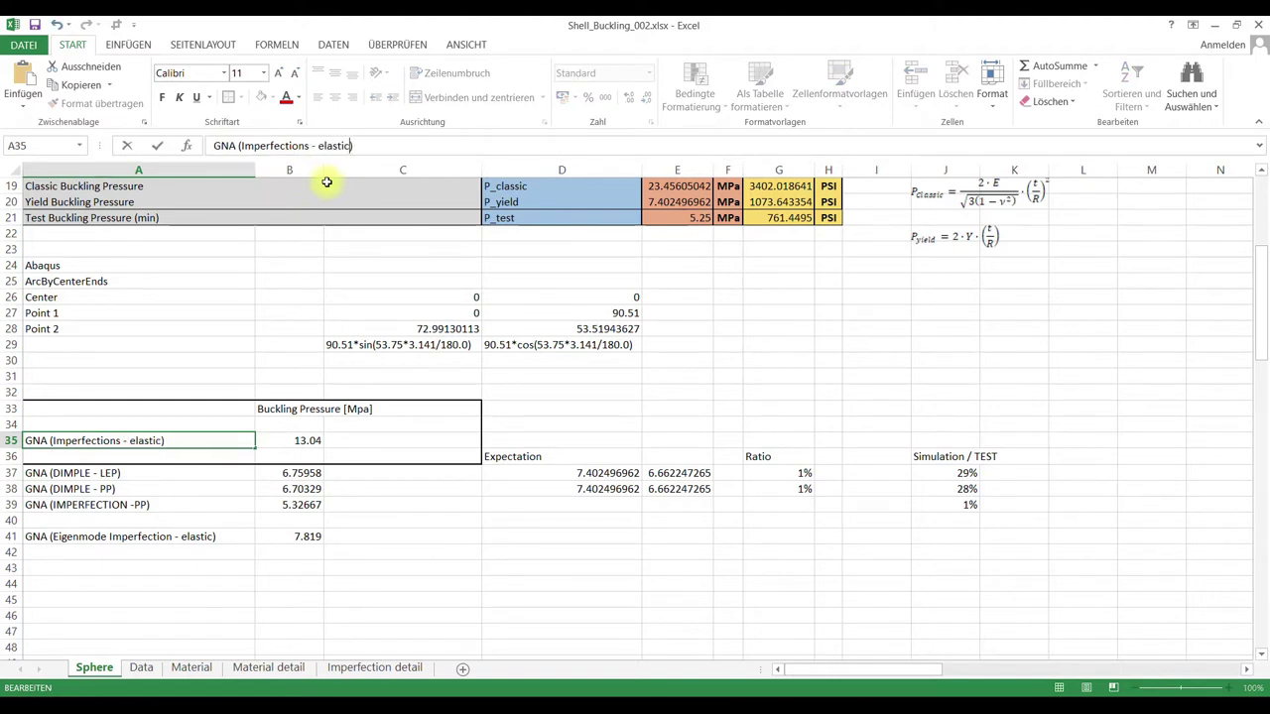
pyautogui.click(231, 329)
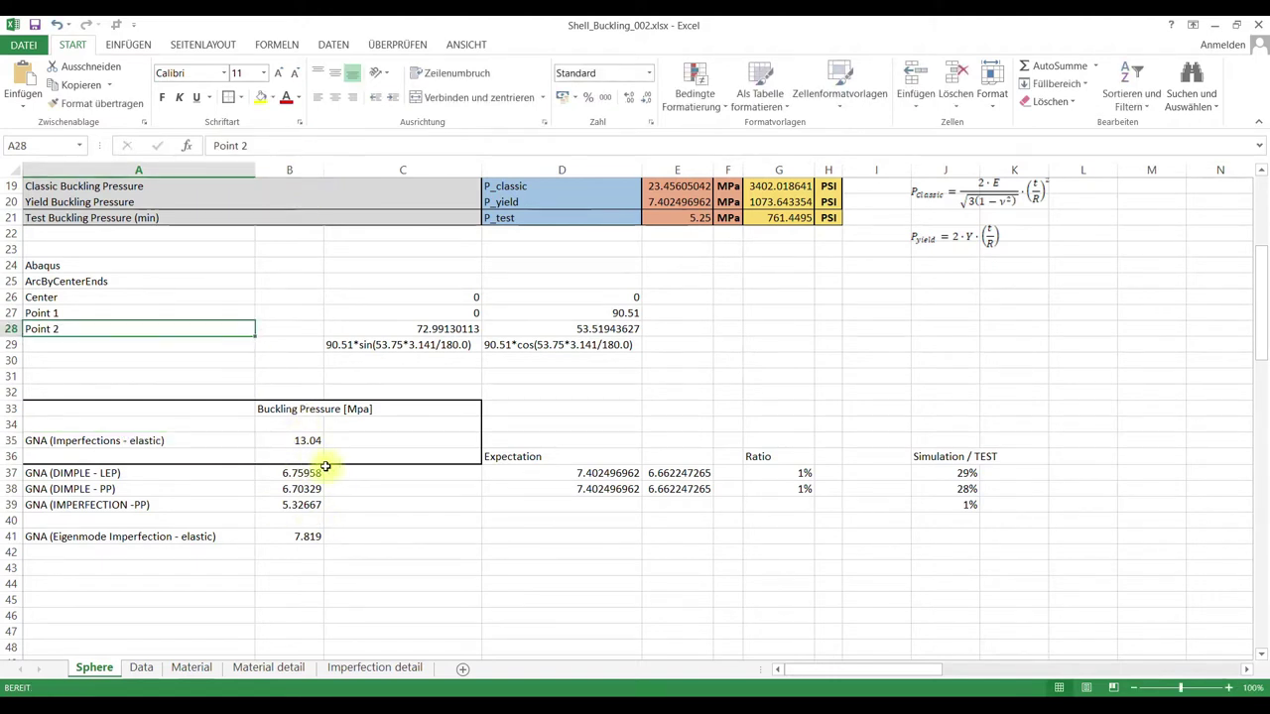
# - Correct the header in B33 to "Buckling Pressure [MPa]"
pyautogui.click(264, 407)
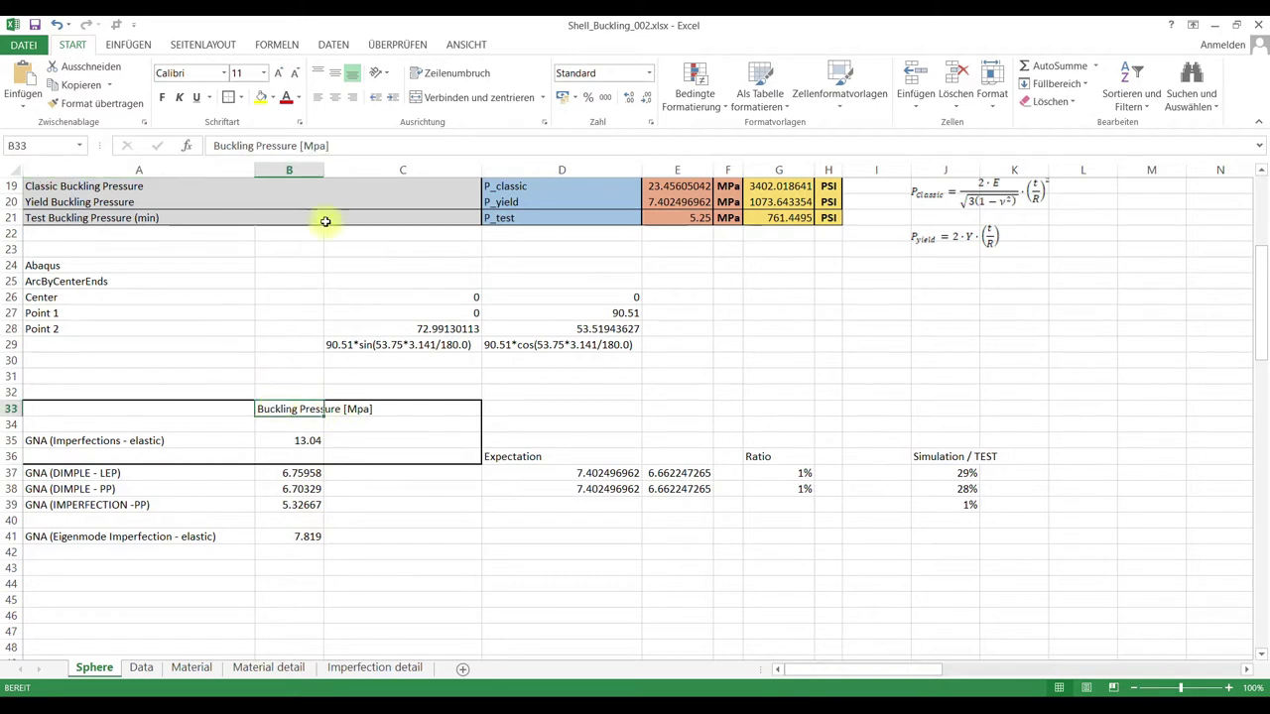
pyautogui.click(317, 146)
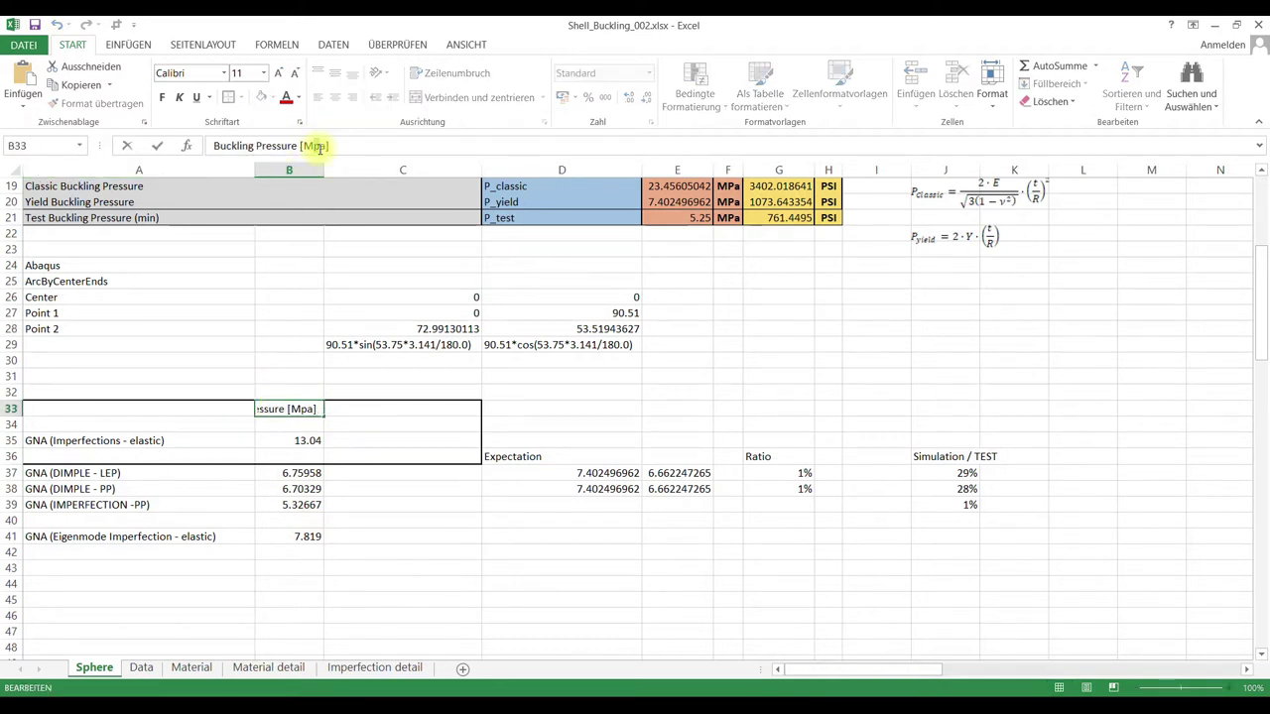
pyautogui.click(341, 275)
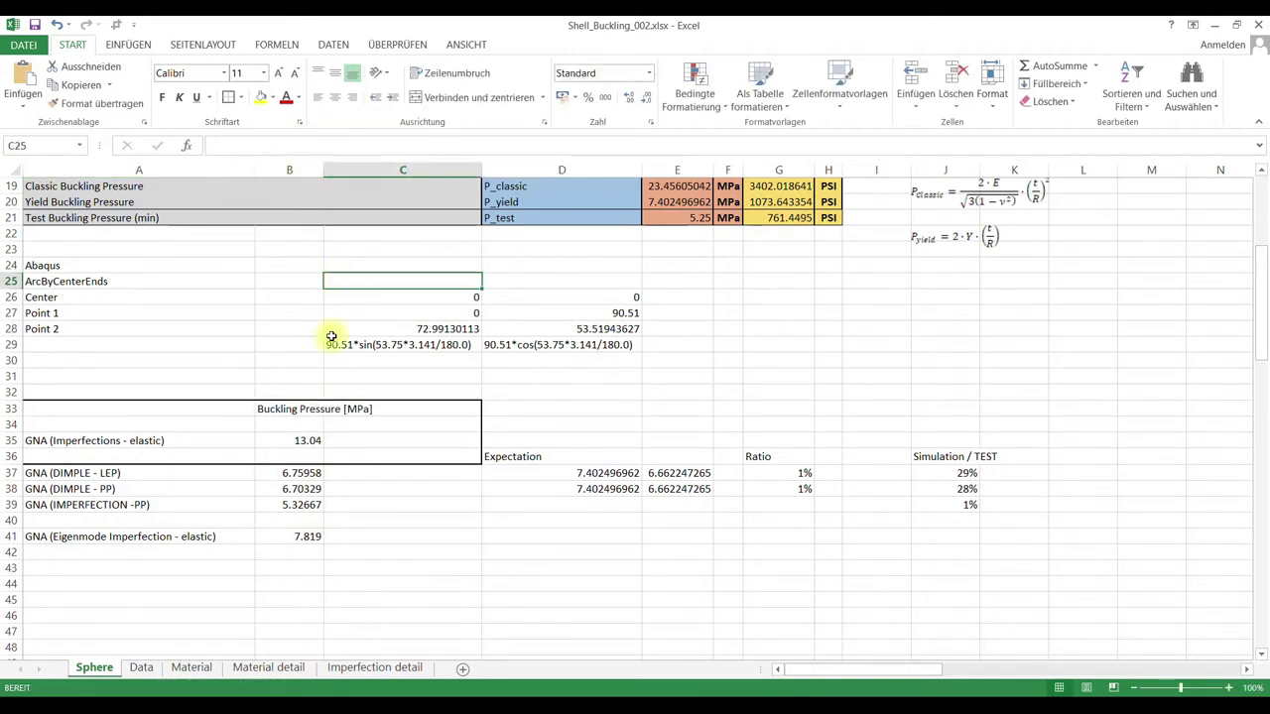
# - Switch back to Abaqus/CAE, leave the Visualization module for Assembly, and copy the model GNA-eigenform-imperfection as GNA-eigenform-imperfection-pp
pyautogui.click(62, 539)
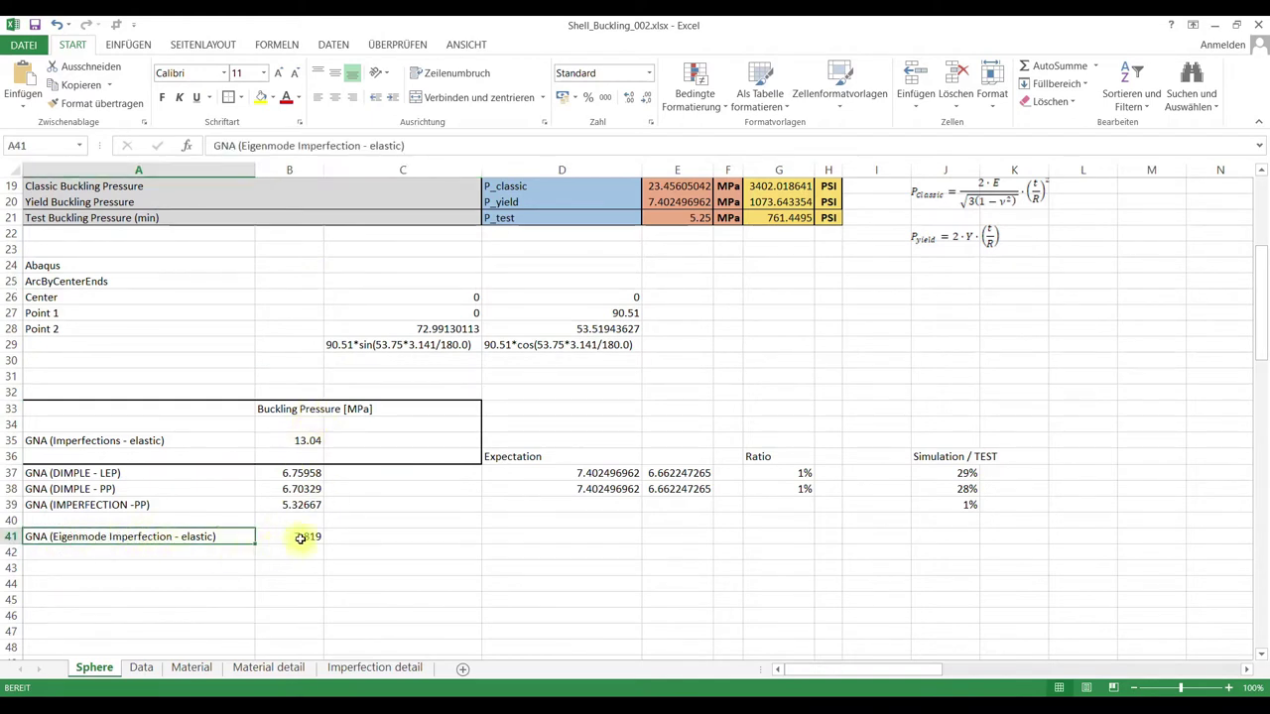
pyautogui.moveTo(305, 706)
pyautogui.click(305, 644)
pyautogui.click(496, 131)
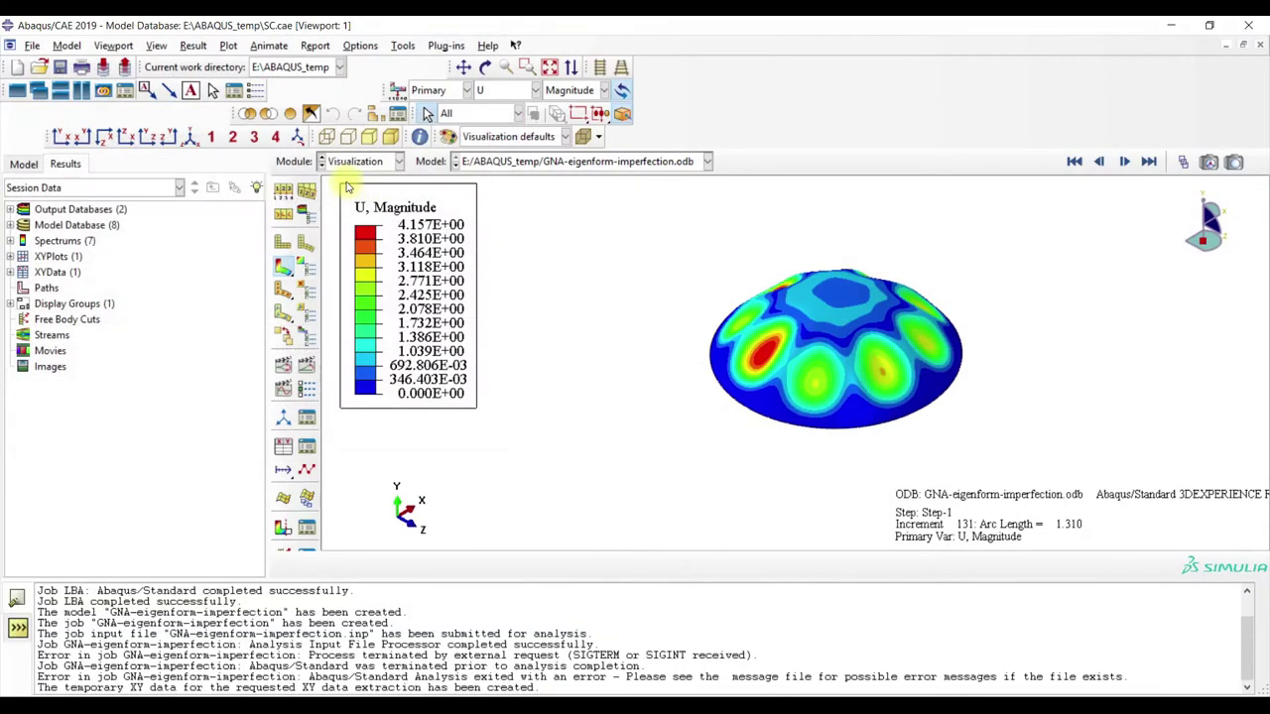
pyautogui.click(367, 161)
pyautogui.click(367, 212)
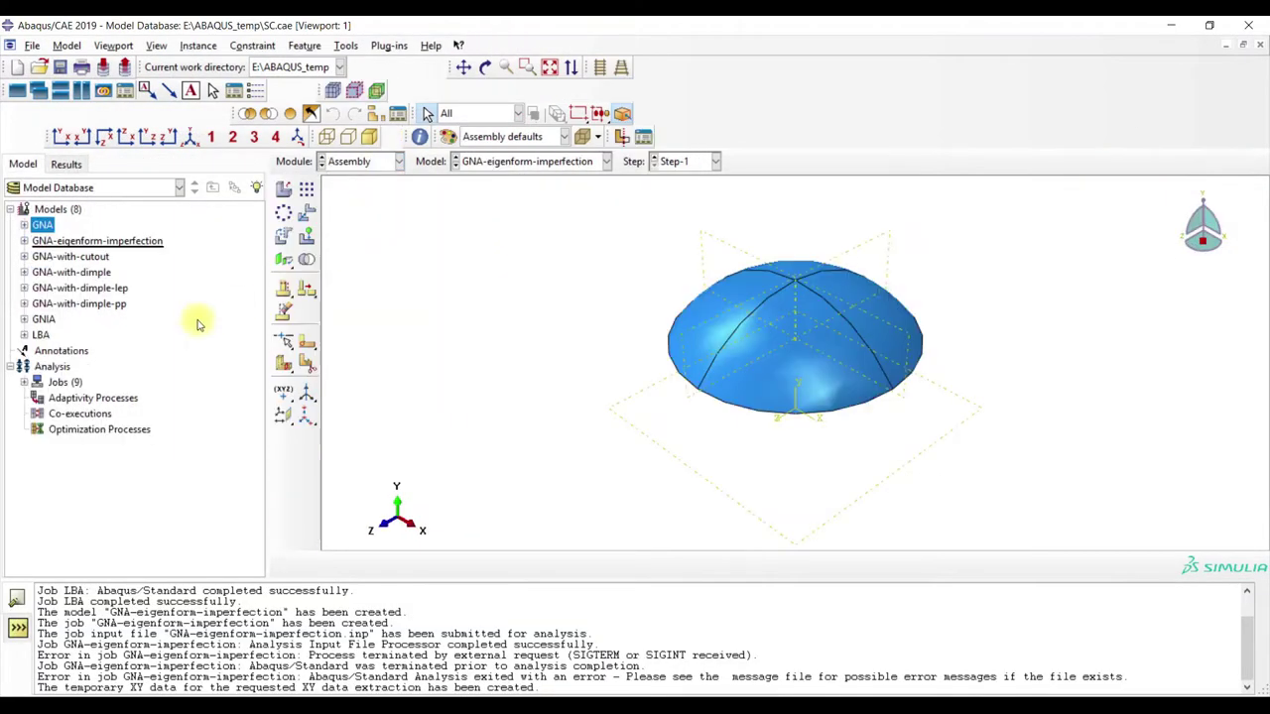
pyautogui.rightClick(99, 242)
pyautogui.click(134, 267)
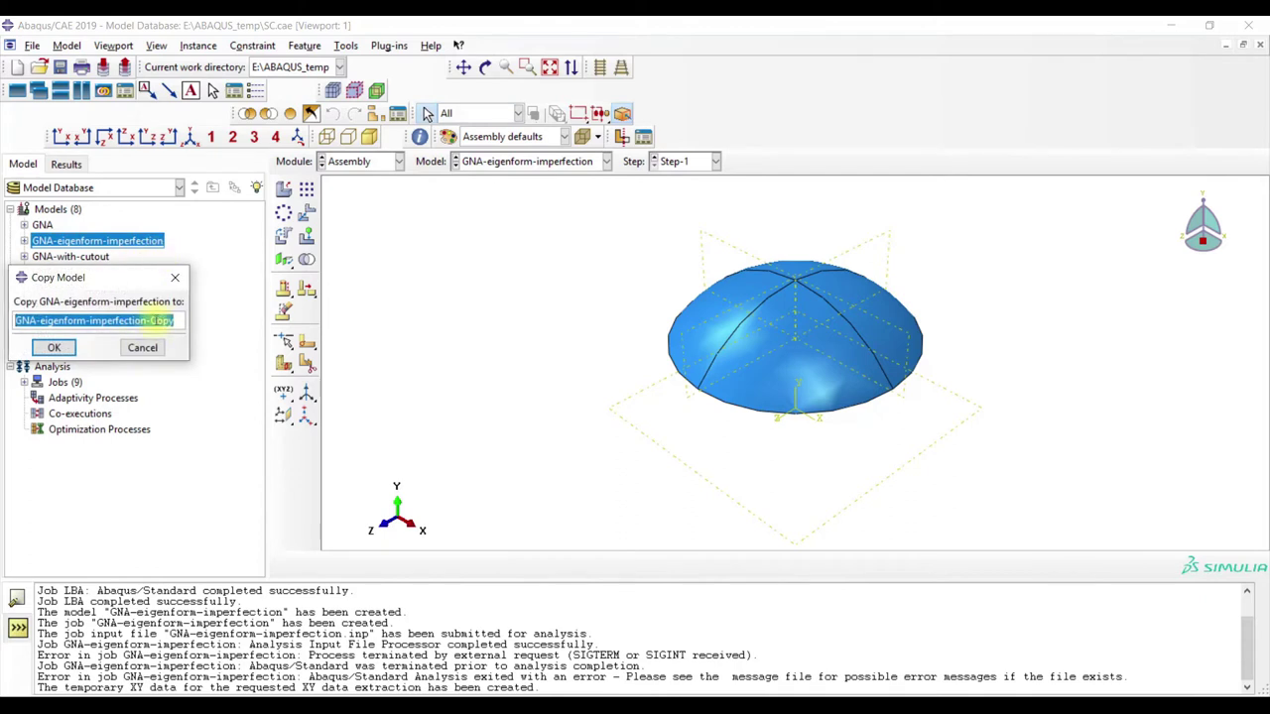
pyautogui.doubleClick(162, 321)
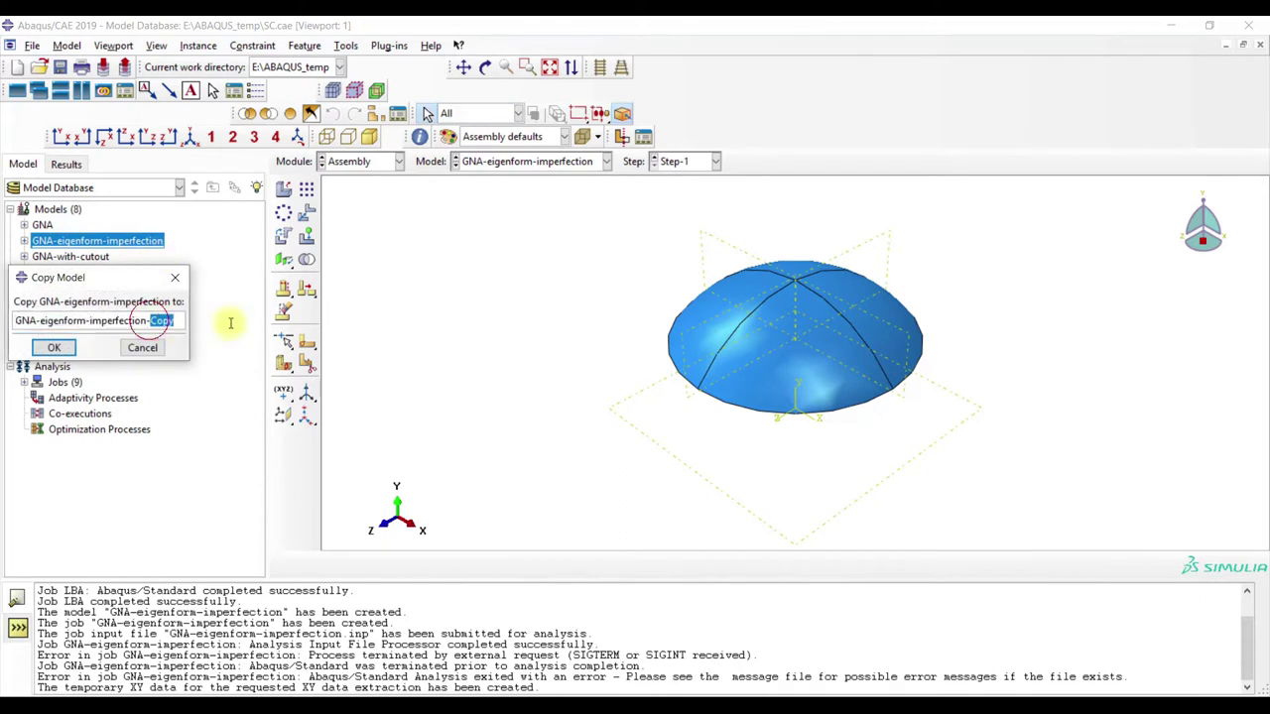
pyautogui.click(53, 348)
# - In the Property module, open Material-1 of the GNA-eigenform-imperfection-pp model for editing and add a Plastic behavior
pyautogui.click(347, 161)
pyautogui.click(342, 191)
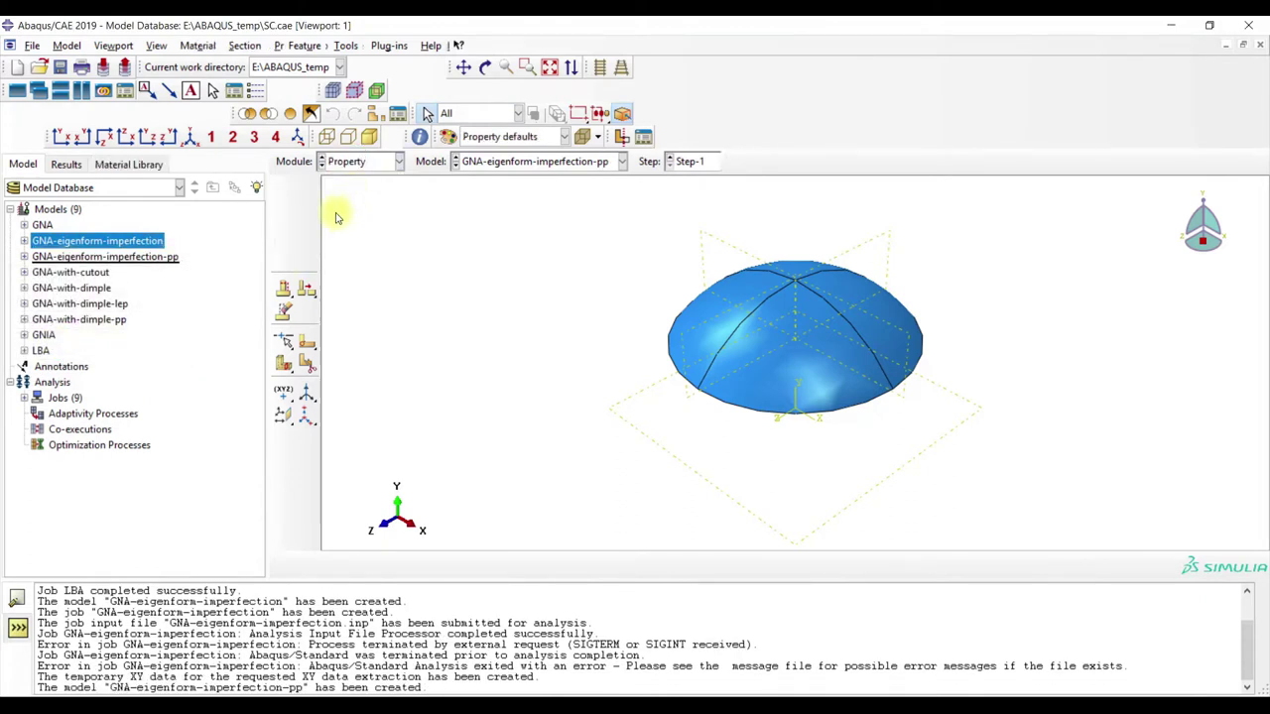
pyautogui.click(306, 189)
pyautogui.moveTo(311, 151); pyautogui.dragTo(424, 212)
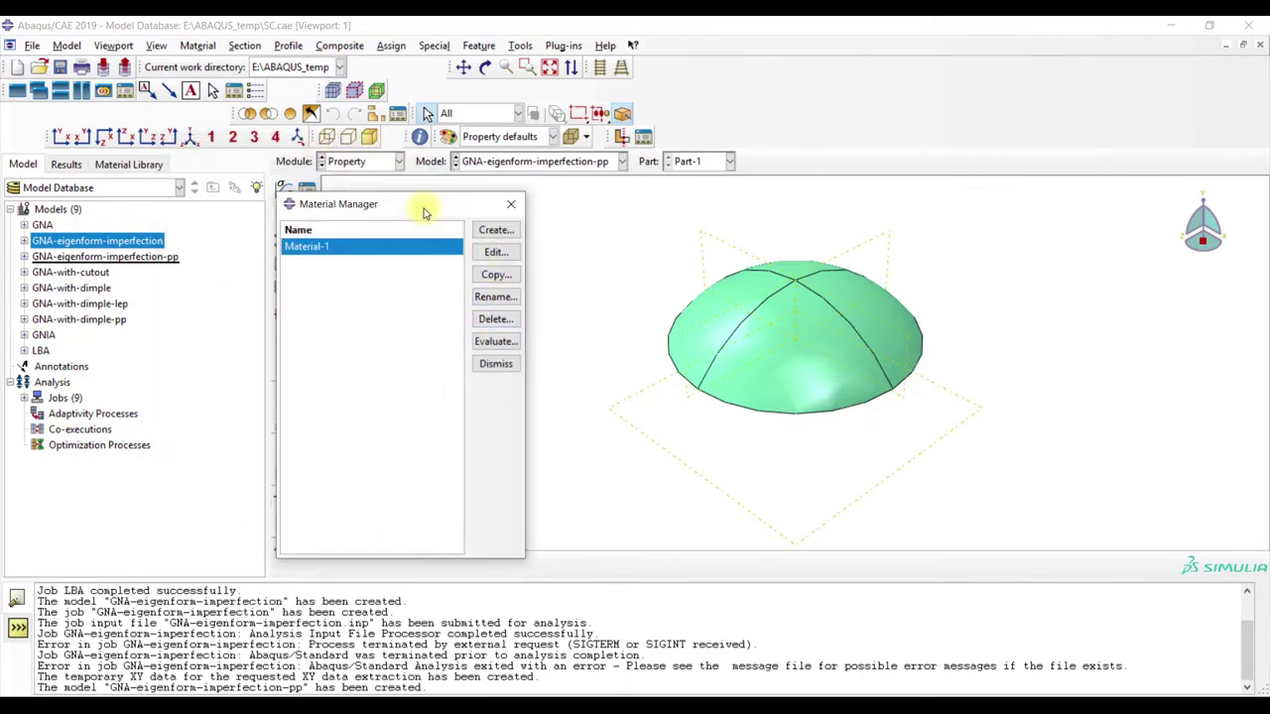
pyautogui.click(496, 252)
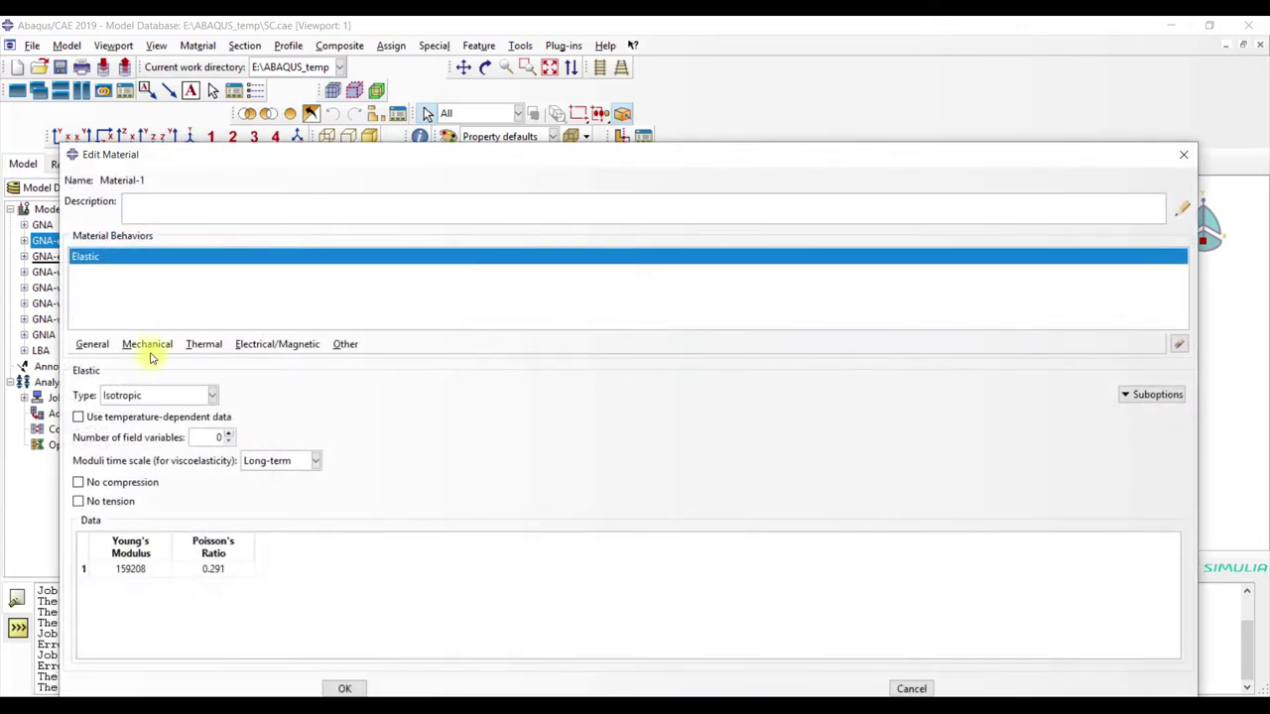
pyautogui.click(149, 344)
pyautogui.moveTo(156, 370)
pyautogui.click(342, 377)
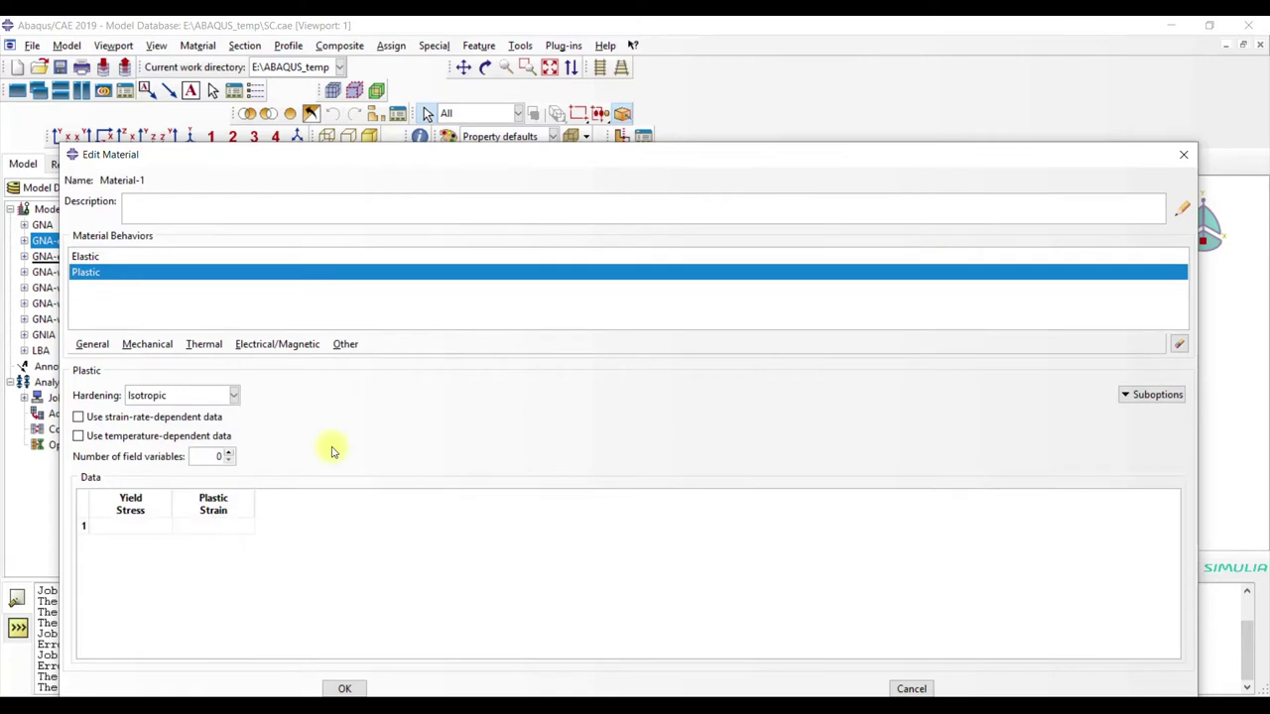
# - Define the plastic data with a yield stress of 335 at plastic strain 0, confirm the material and close the Material Manager
pyautogui.click(144, 527)
pyautogui.write('335')
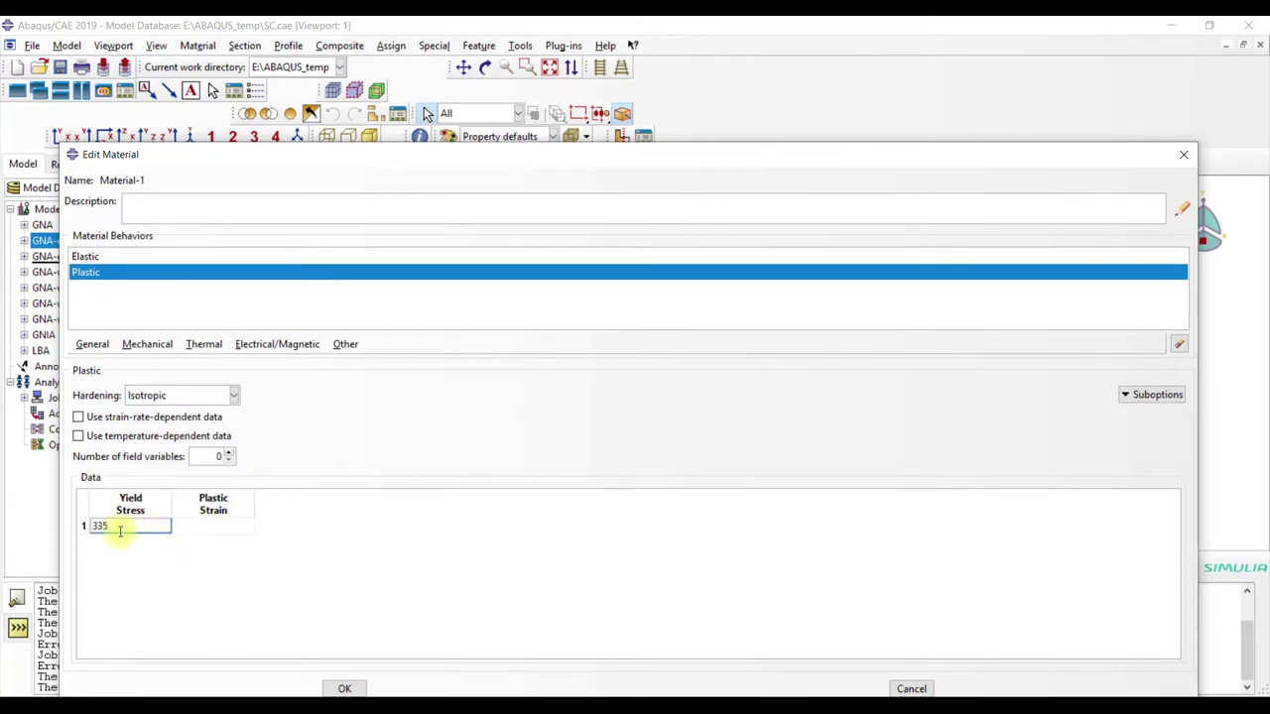
pyautogui.click(233, 528)
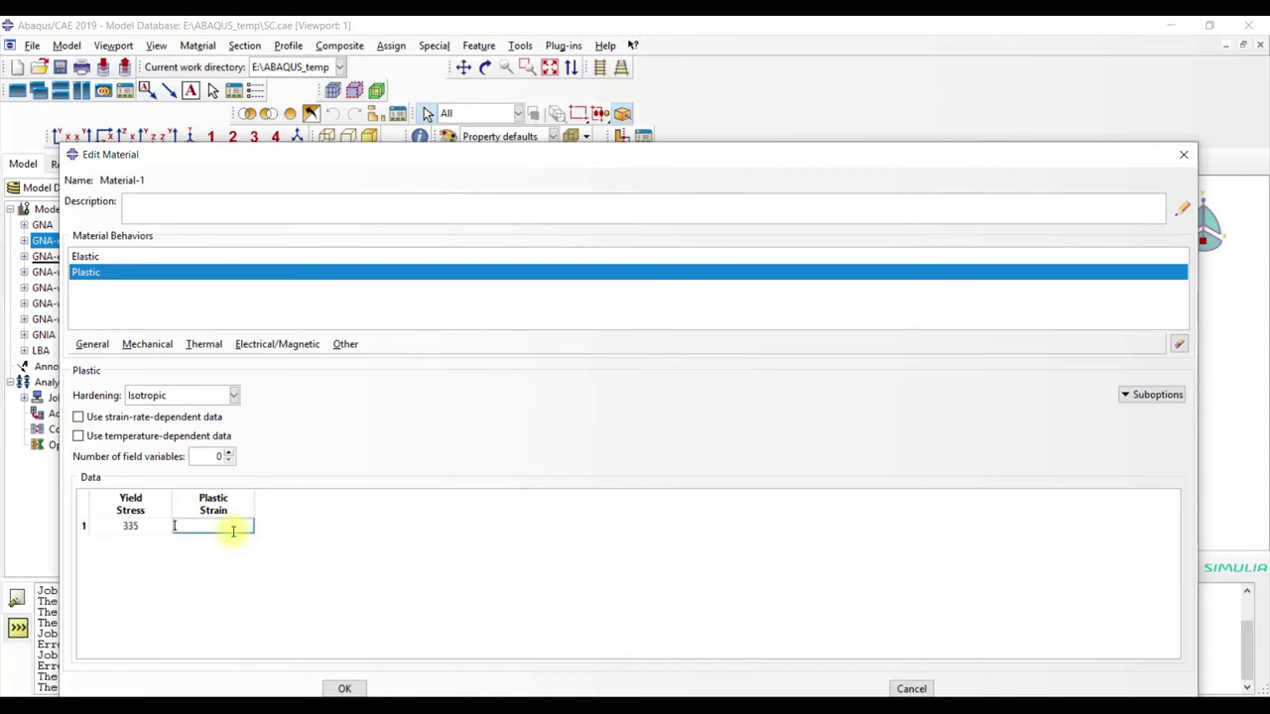
pyautogui.write('0')
pyautogui.click(340, 689)
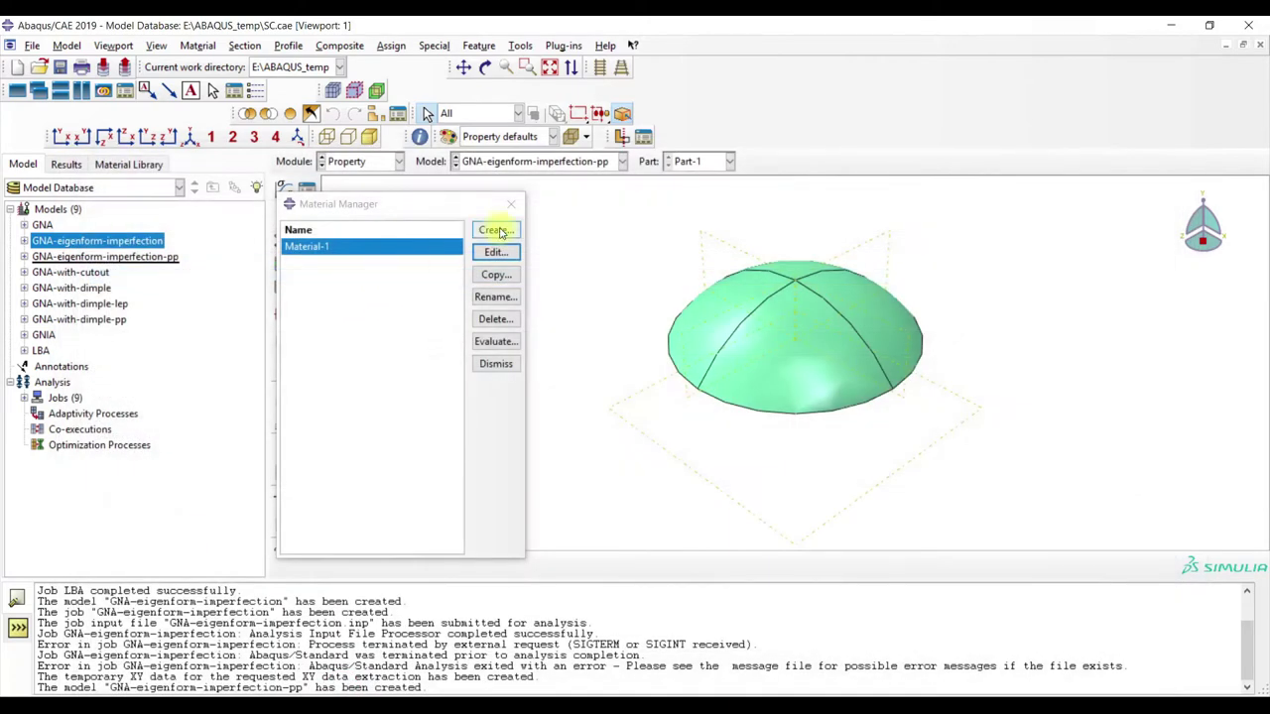
pyautogui.click(514, 202)
# - In the Job module, copy the GNA-eigenform-imperfection job as GMNA-eigenform-imperfection-pp with GNA-eigenform-imperfection-pp as its source model
pyautogui.click(359, 161)
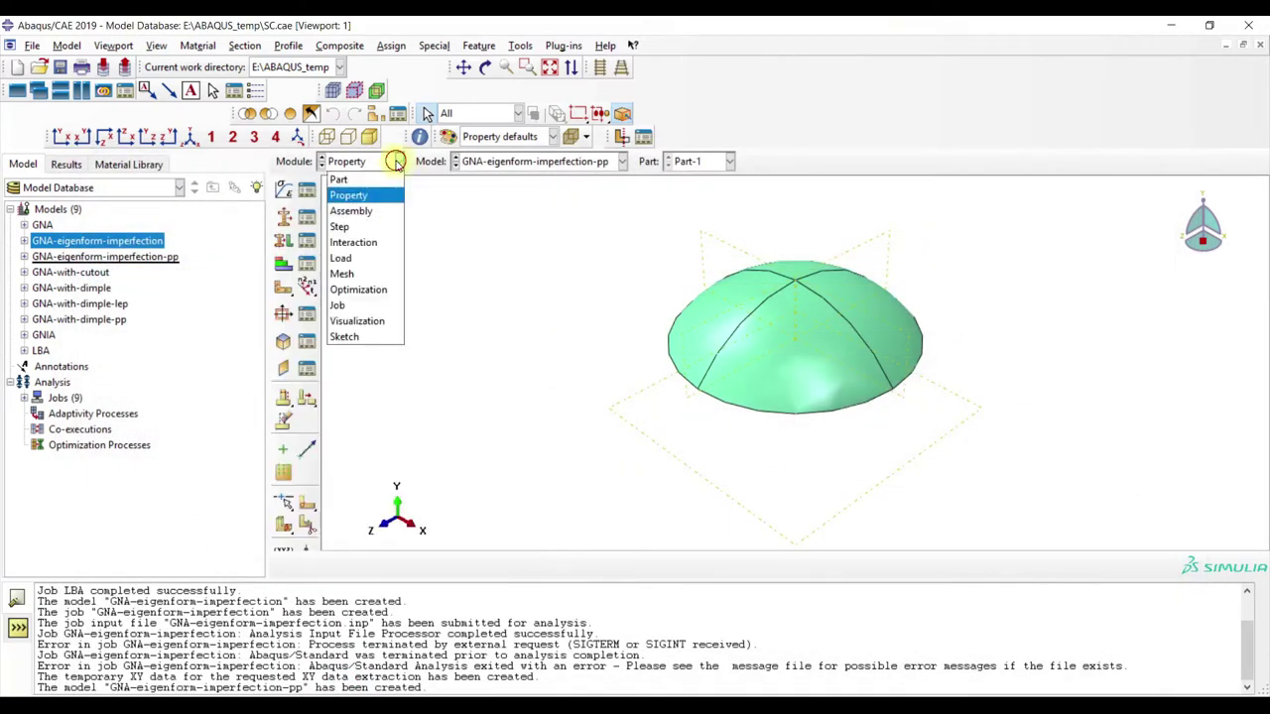
pyautogui.click(354, 302)
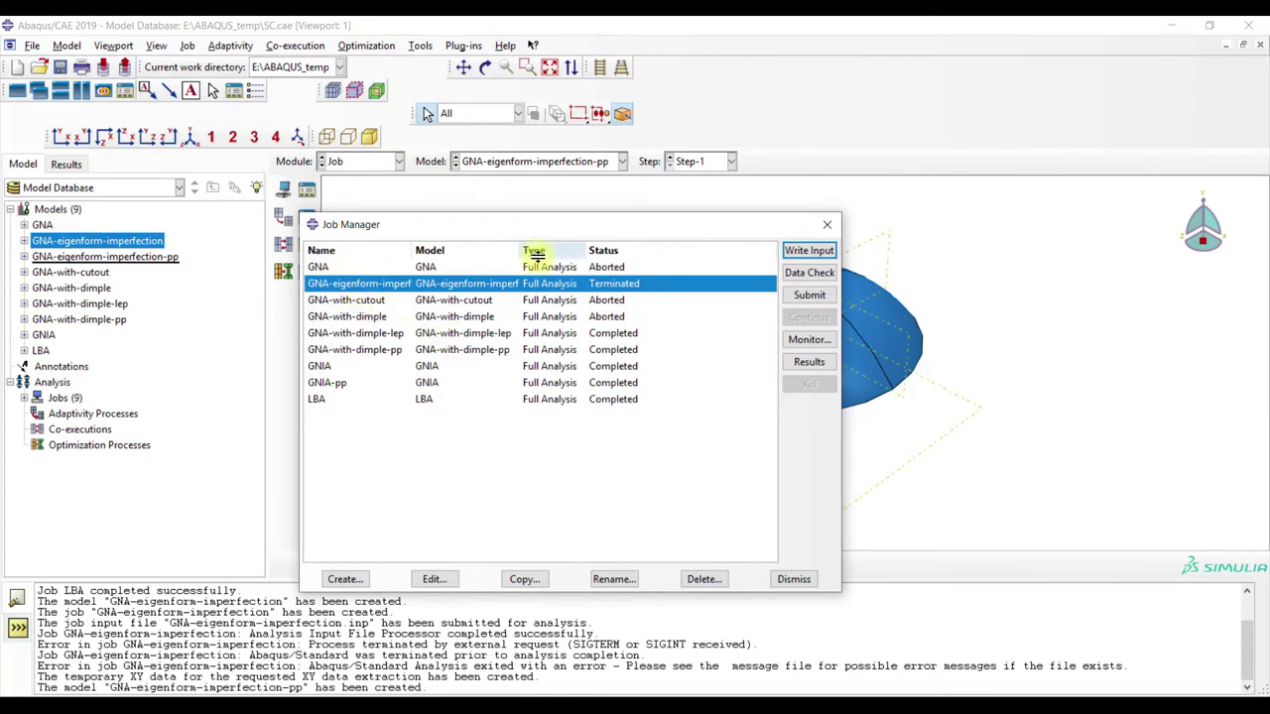
pyautogui.moveTo(411, 249); pyautogui.dragTo(496, 249)
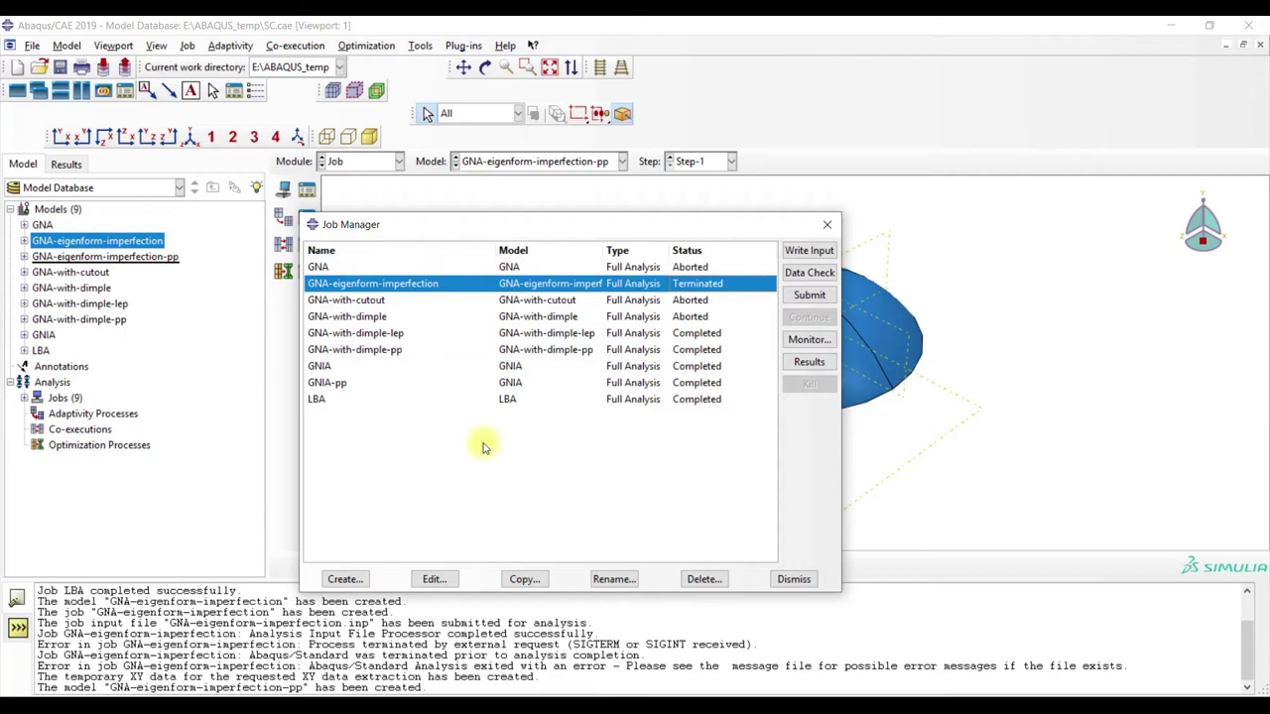
pyautogui.click(524, 578)
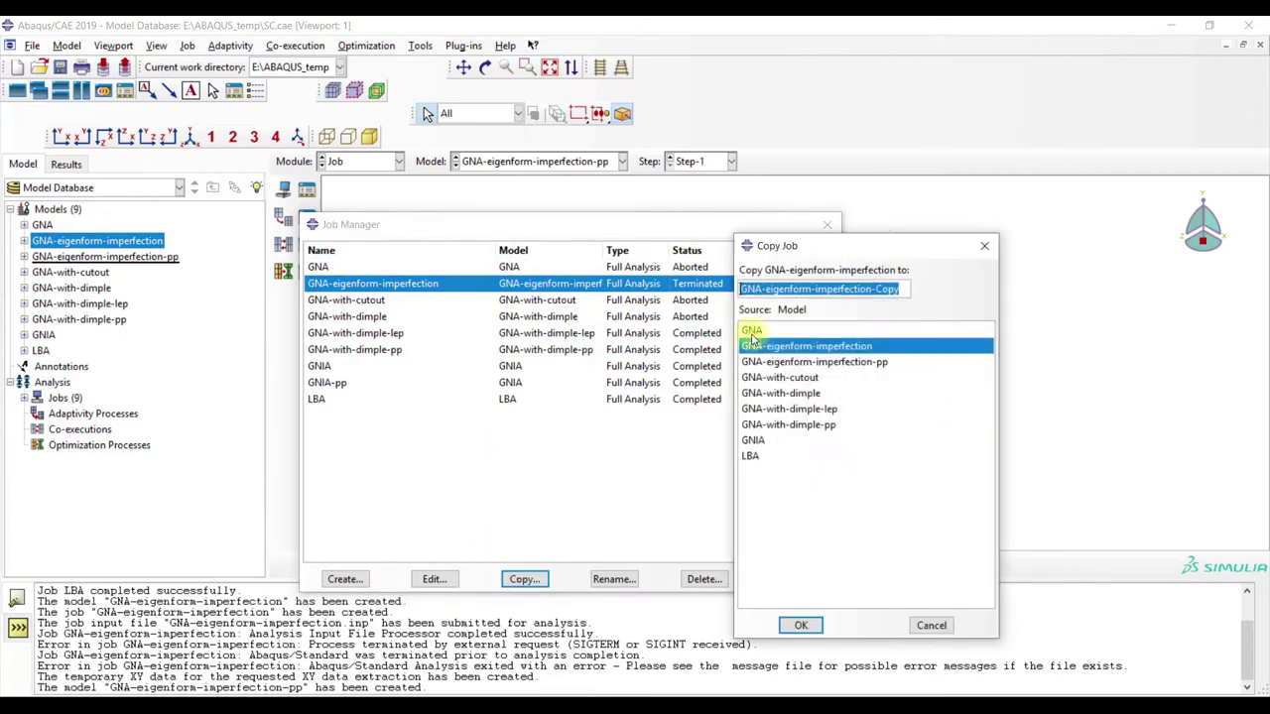
pyautogui.click(816, 363)
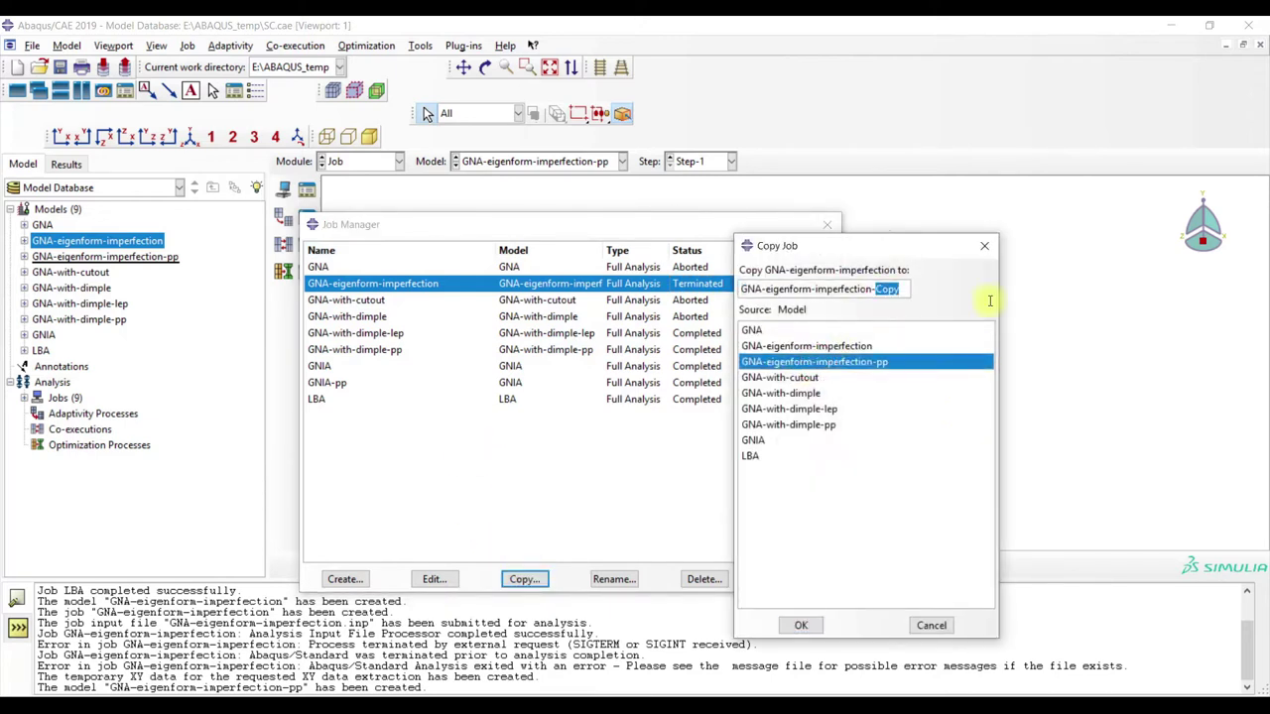
pyautogui.write('pp')
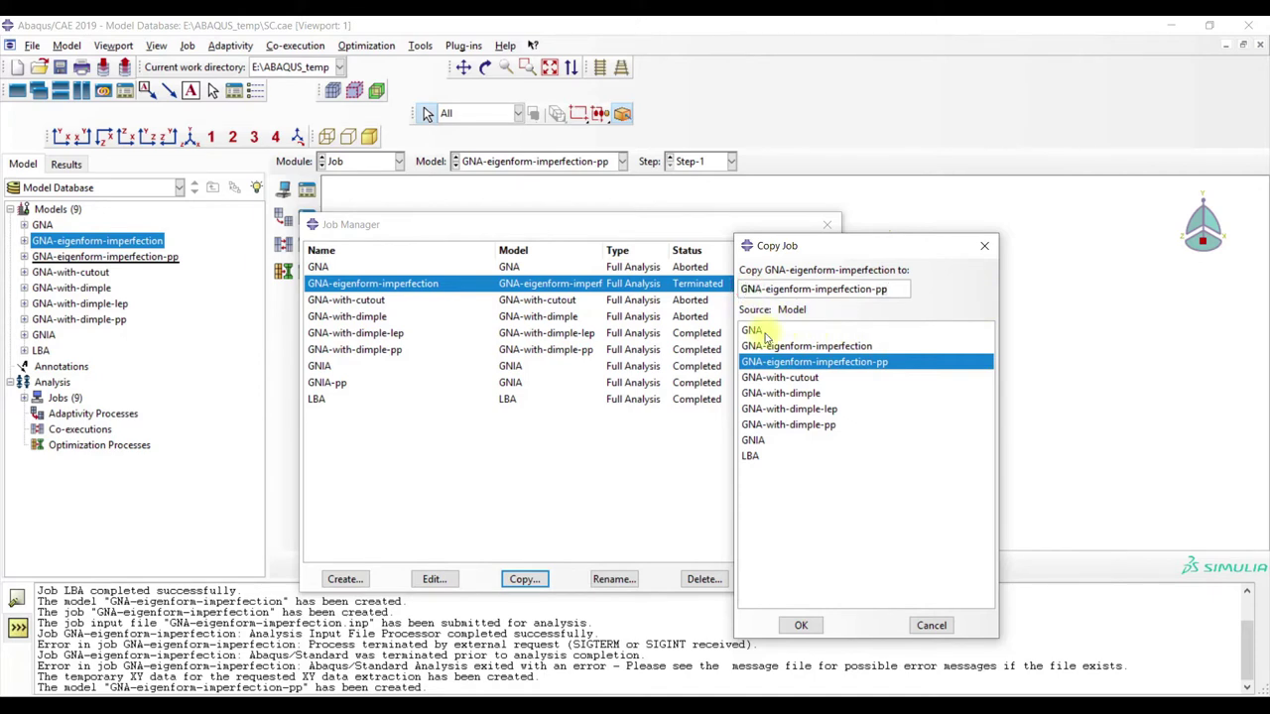
pyautogui.write('M')
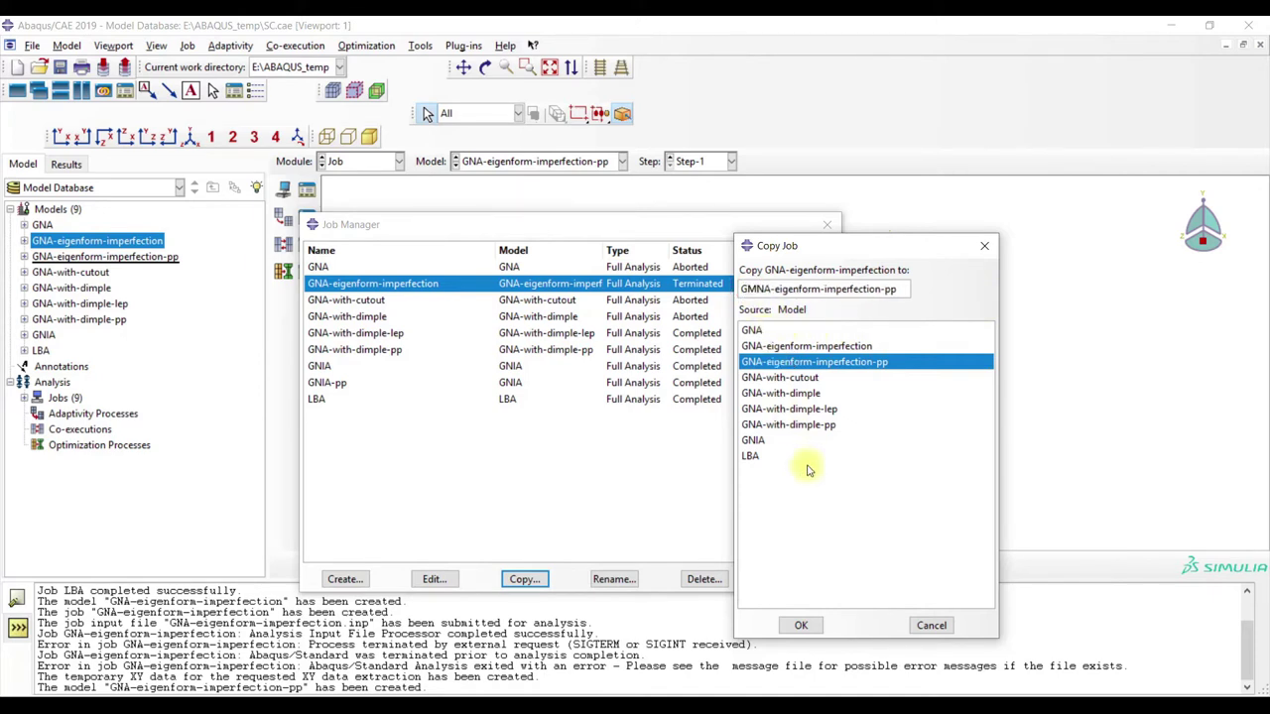
pyautogui.click(802, 625)
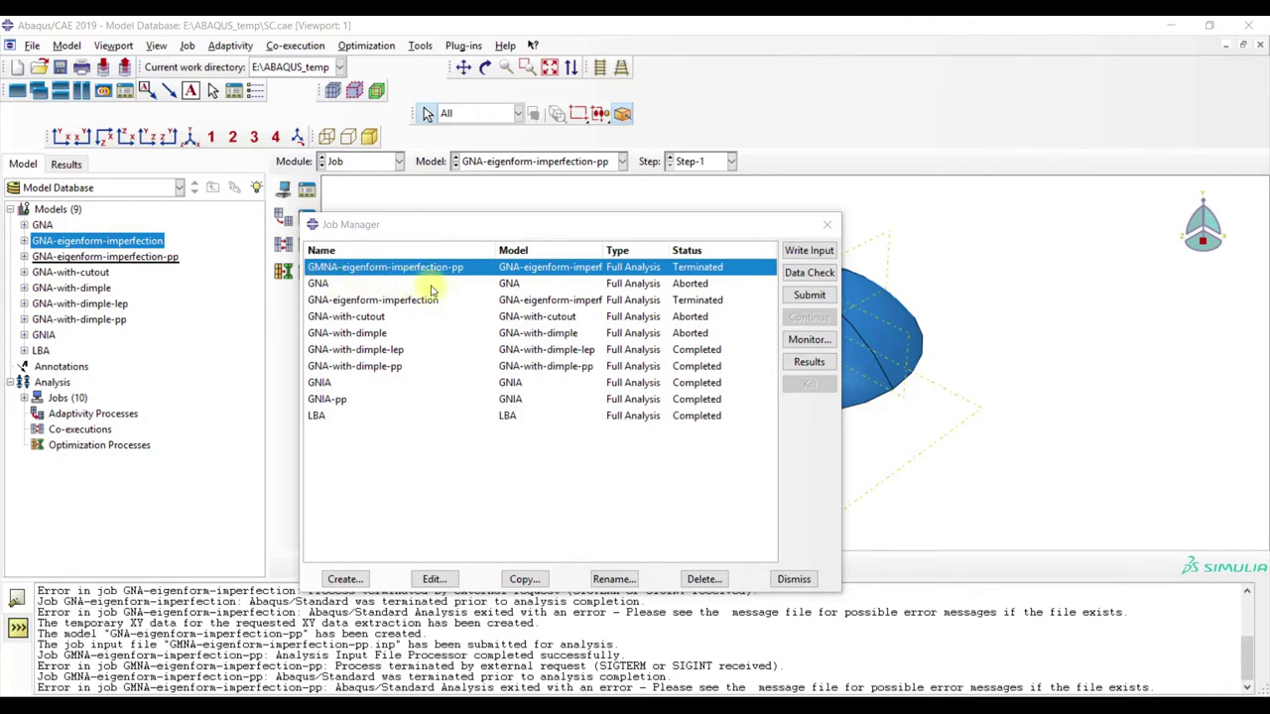
# - Open the GMNA-eigenform-imperfection-pp job results and browse the displacement frames up to increment 137, viewing the cap from its buckled side
pyautogui.click(808, 362)
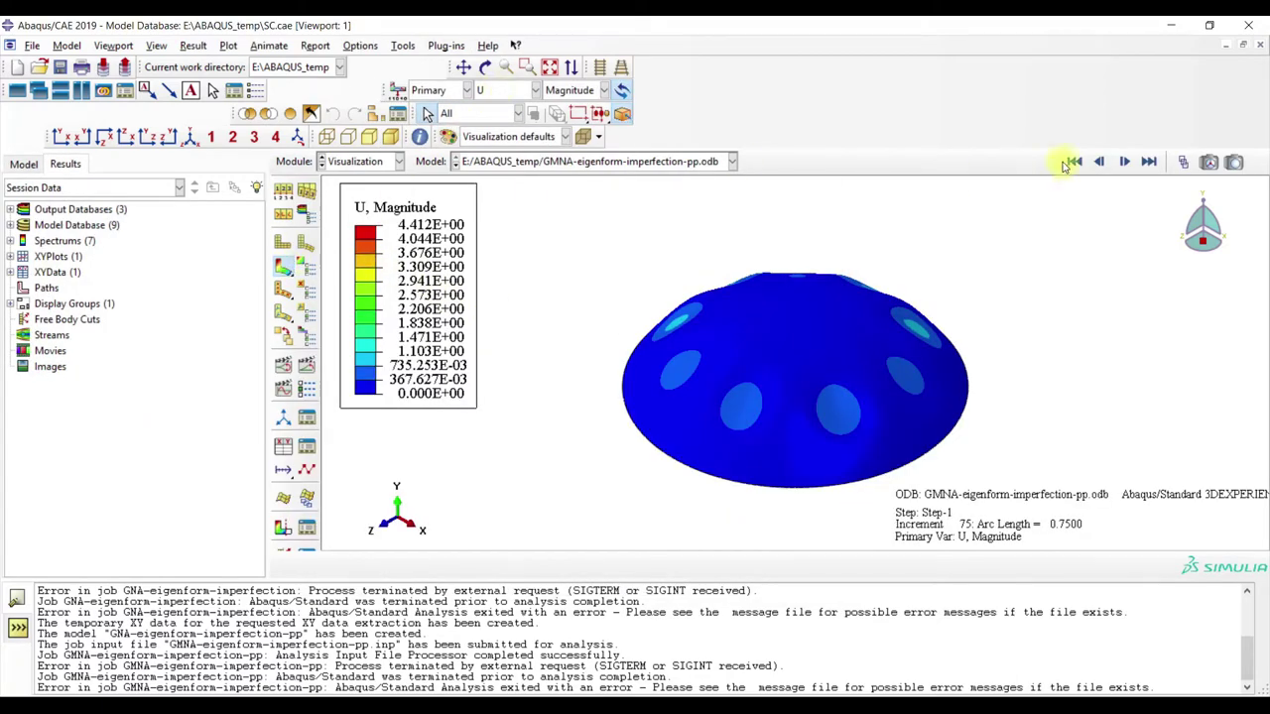
pyautogui.click(1184, 162)
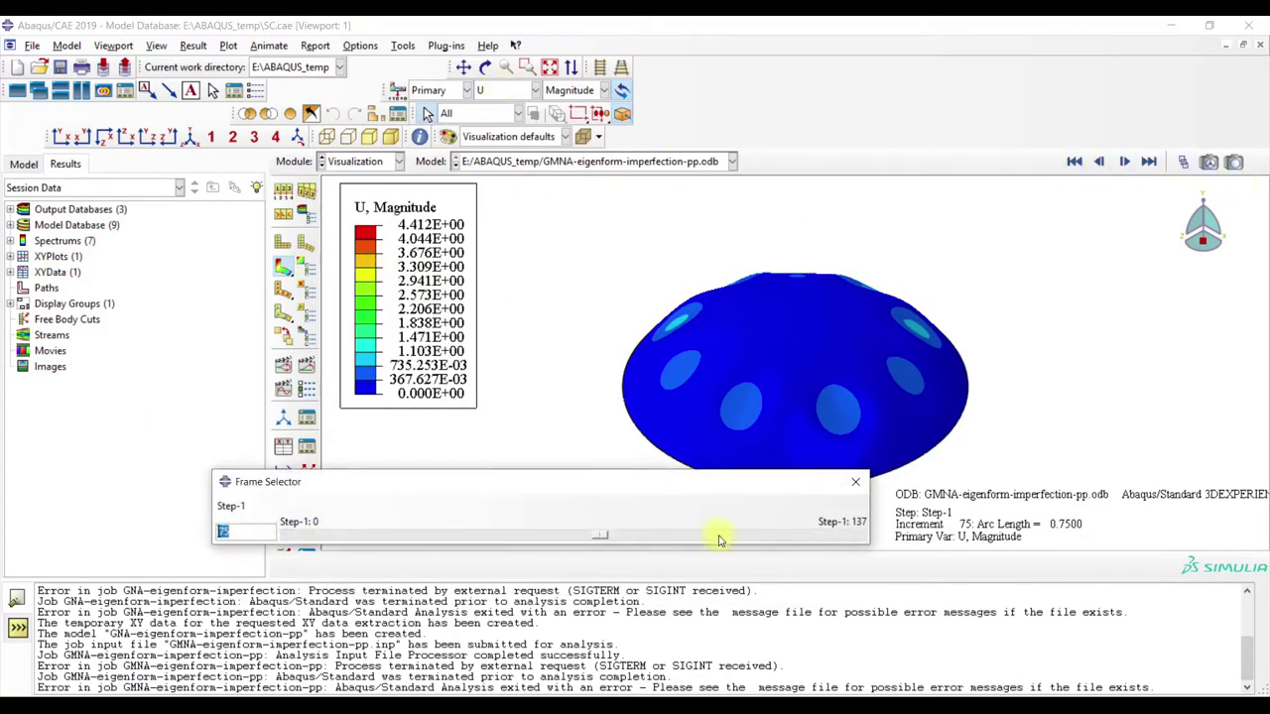
pyautogui.moveTo(601, 538); pyautogui.dragTo(297, 534)
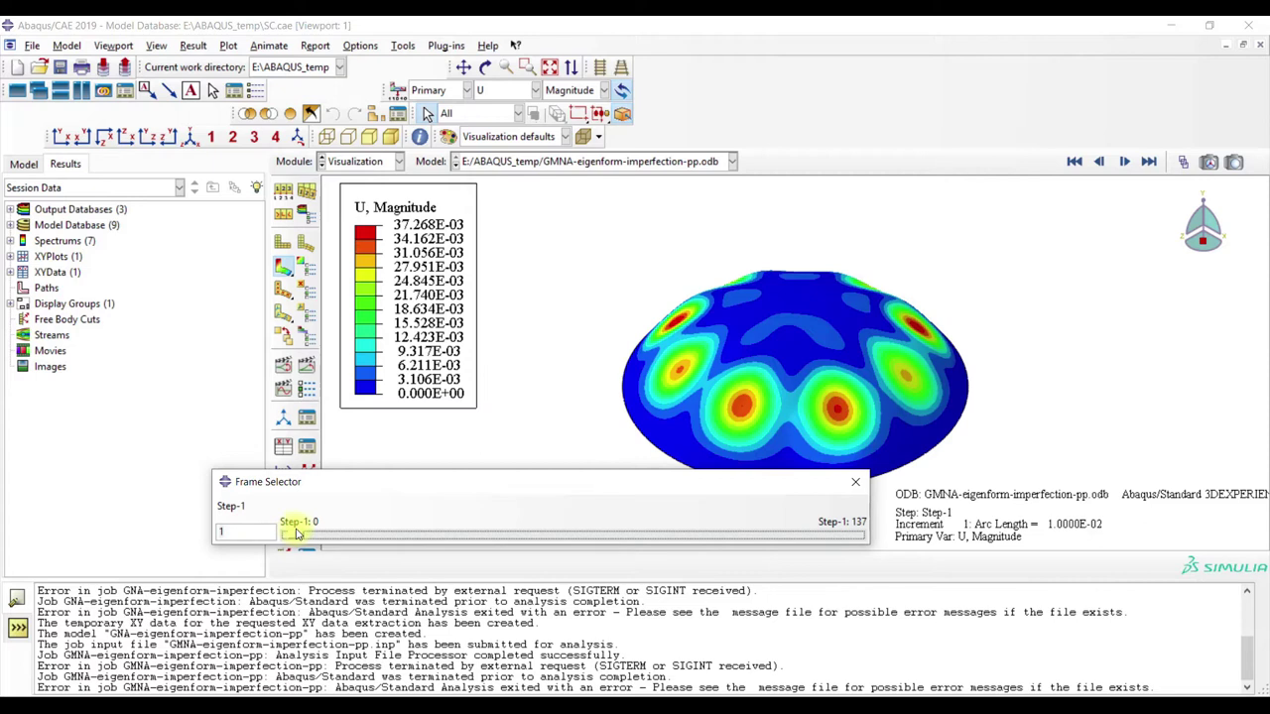
pyautogui.moveTo(297, 534); pyautogui.dragTo(298, 534)
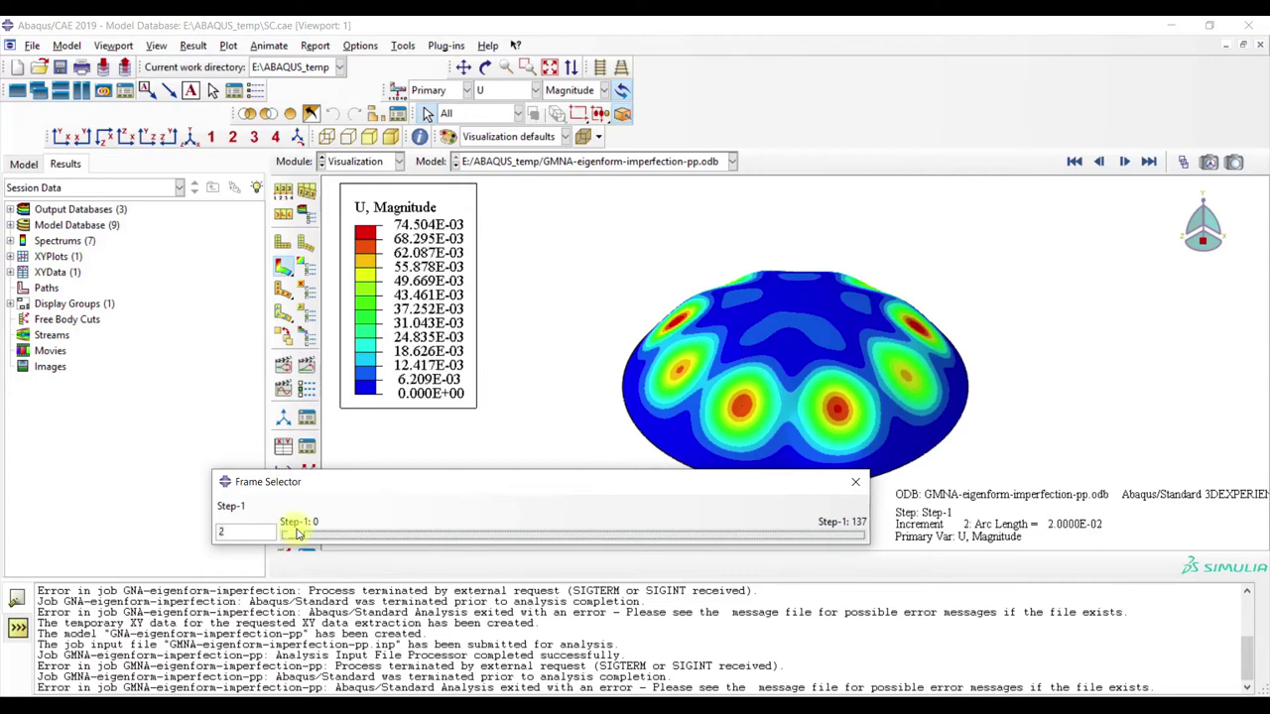
pyautogui.moveTo(300, 537); pyautogui.dragTo(861, 522)
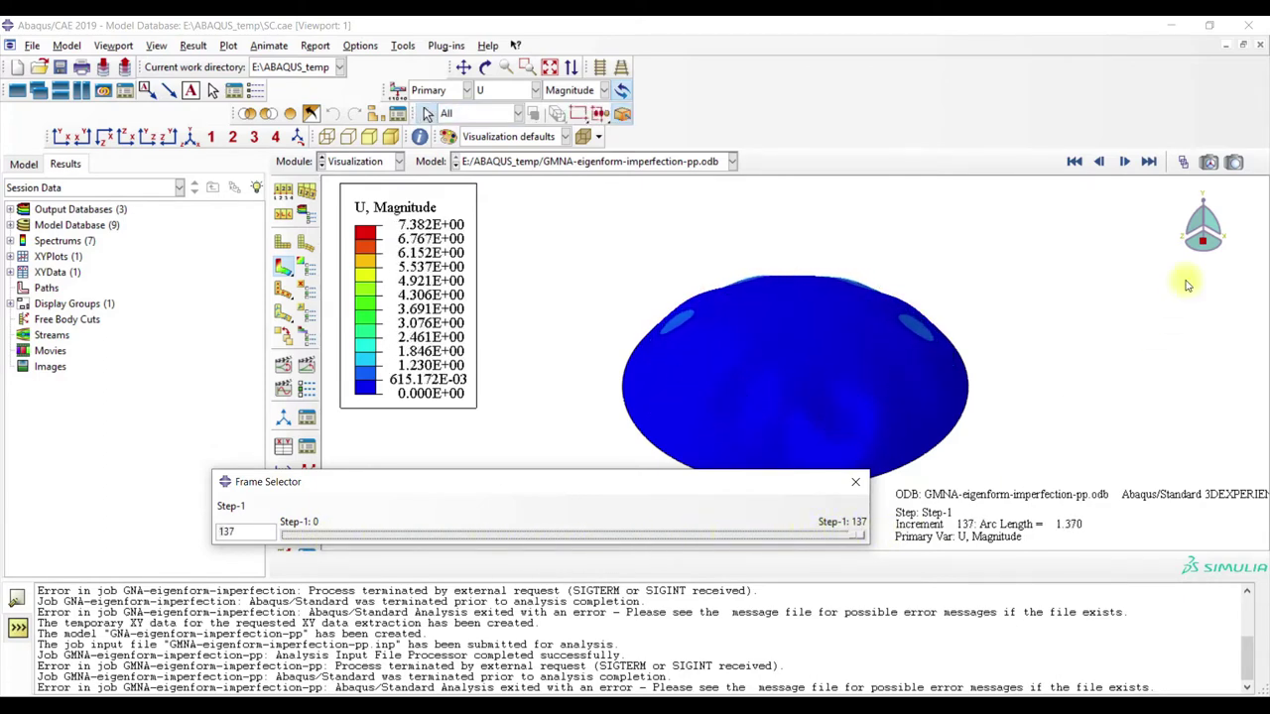
pyautogui.moveTo(1218, 256); pyautogui.dragTo(1125, 244)
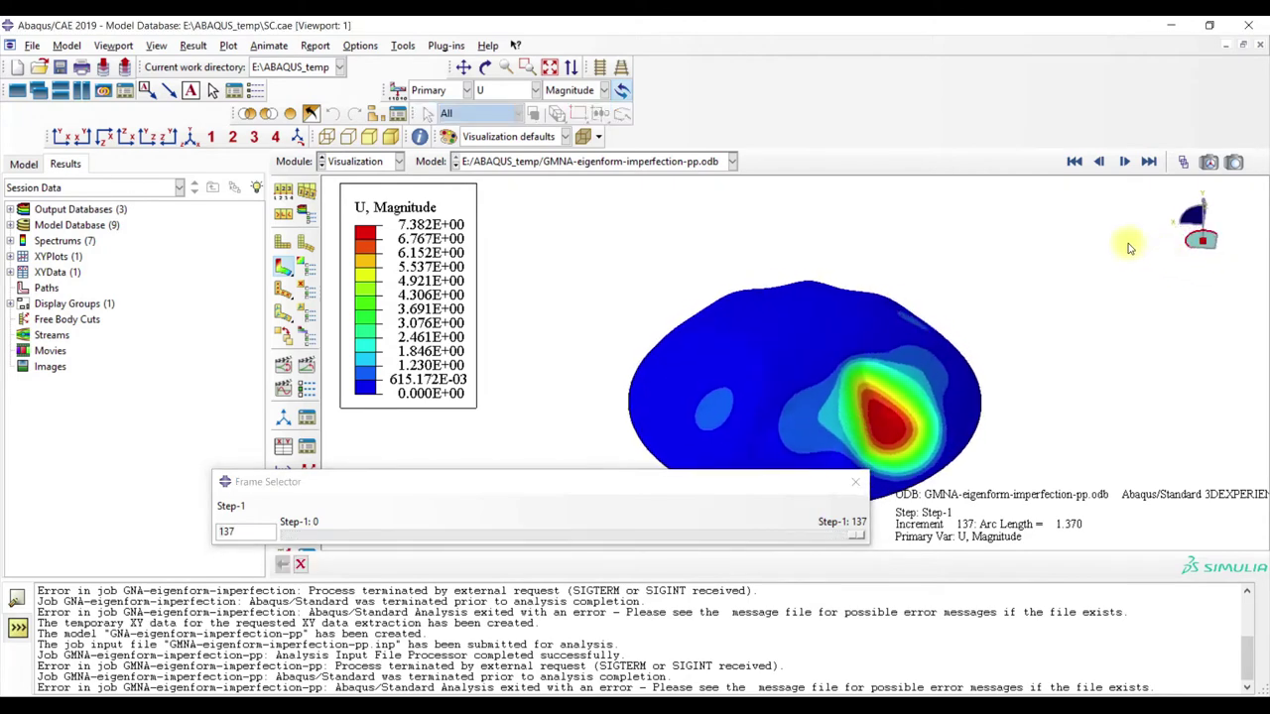
pyautogui.moveTo(856, 534)
pyautogui.mouseDown()
pyautogui.moveTo(302, 537)
pyautogui.moveTo(859, 534)
pyautogui.mouseUp()
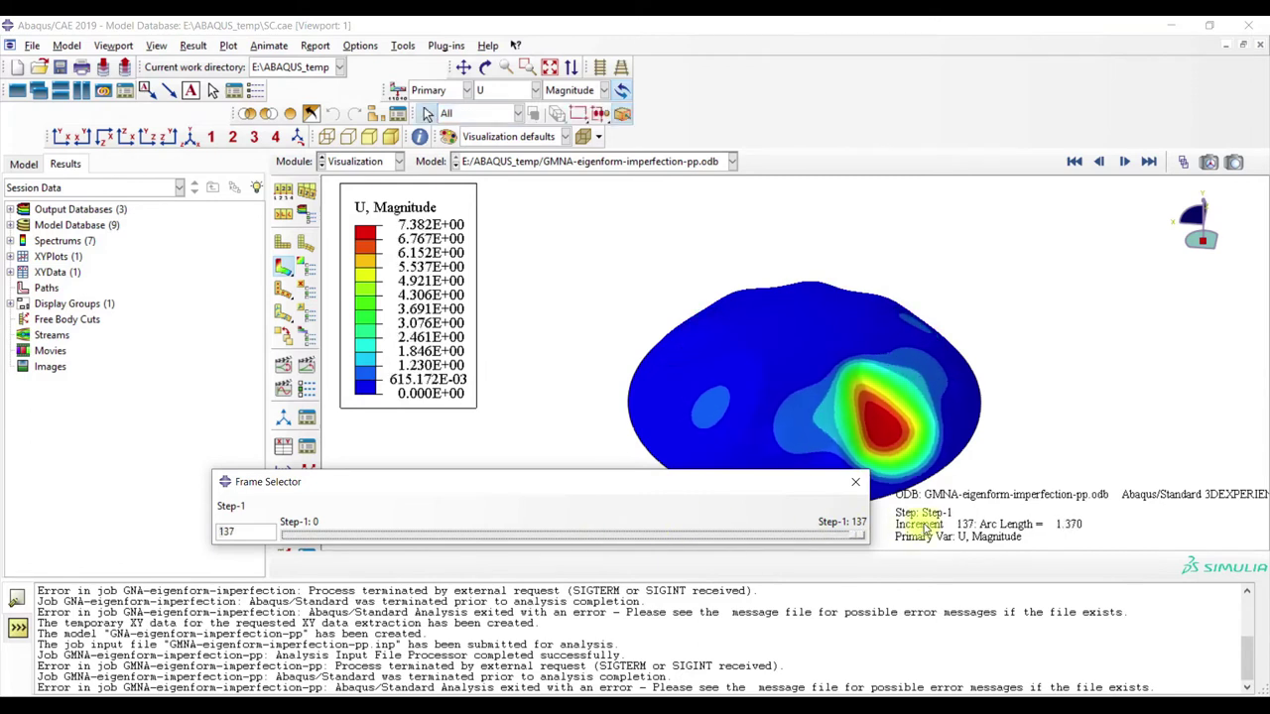
# - Display the pressure variable P as the contour at increment 137 and close the Frame Selector
pyautogui.click(503, 92)
pyautogui.click(481, 140)
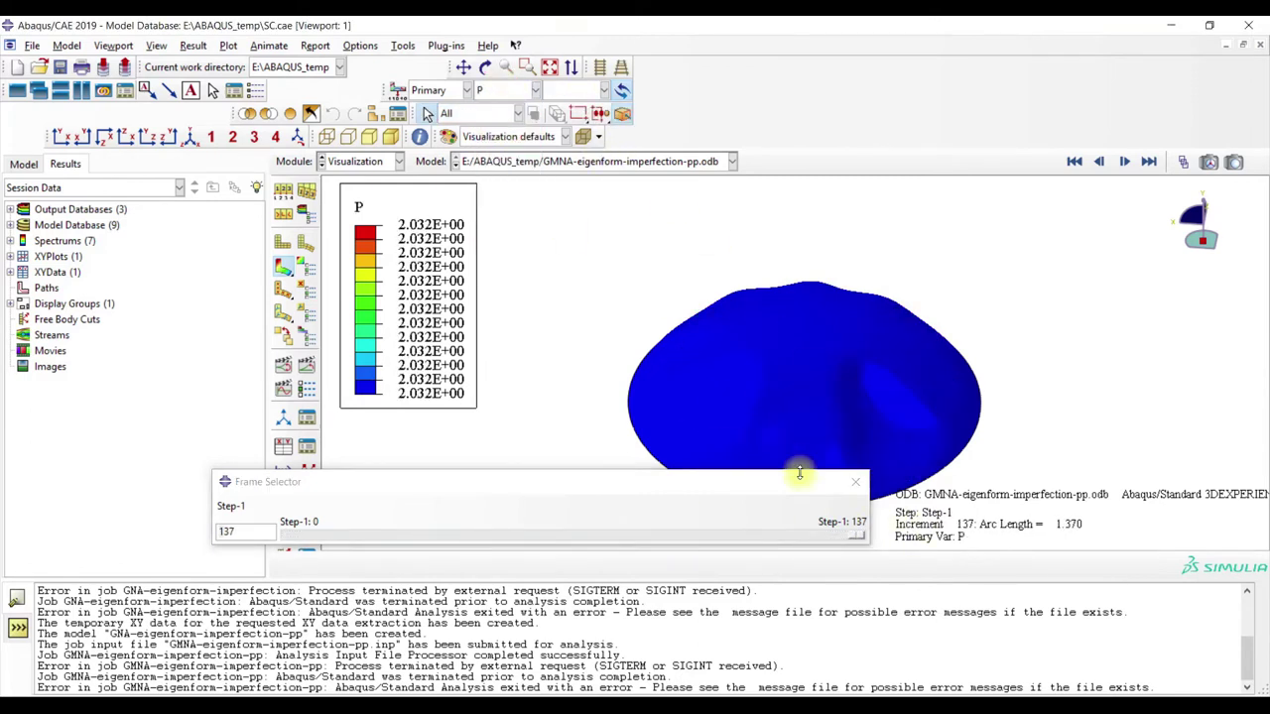
pyautogui.click(856, 482)
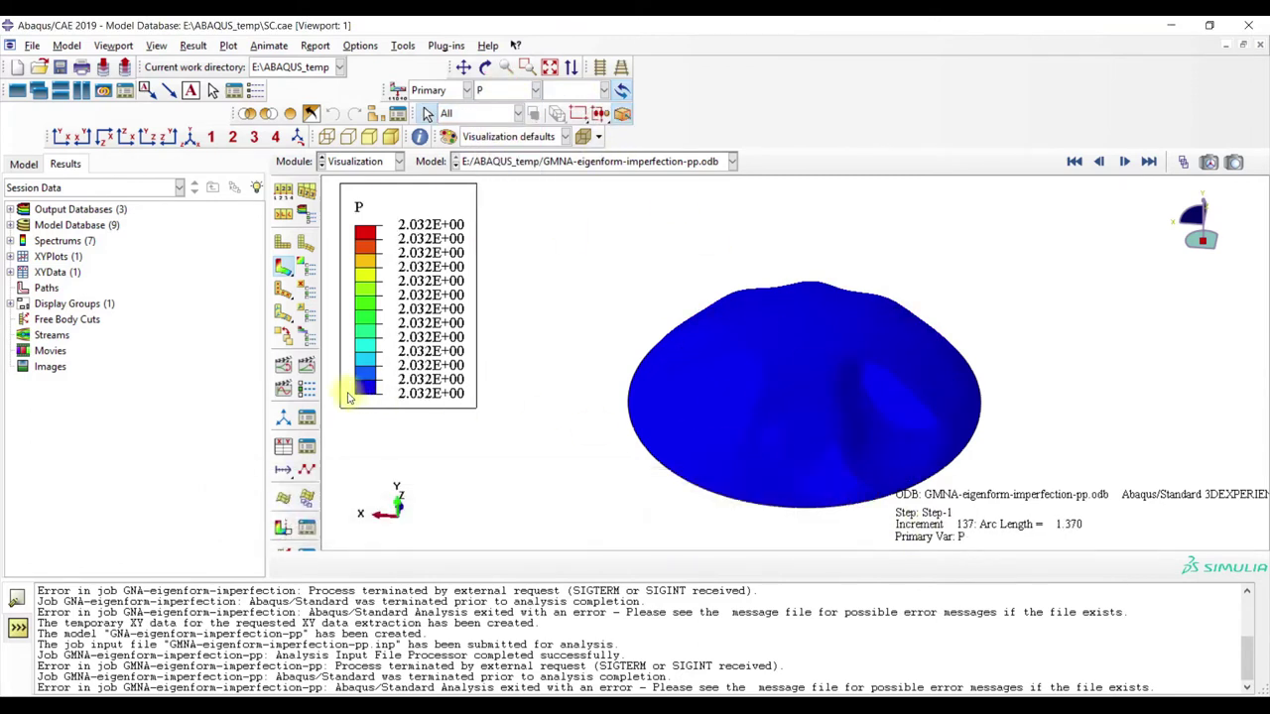
# - Plot XY data from ODB field output for the pressure loads P of one element picked on the cap, and close the dialog
pyautogui.click(283, 447)
pyautogui.click(482, 304)
pyautogui.click(489, 448)
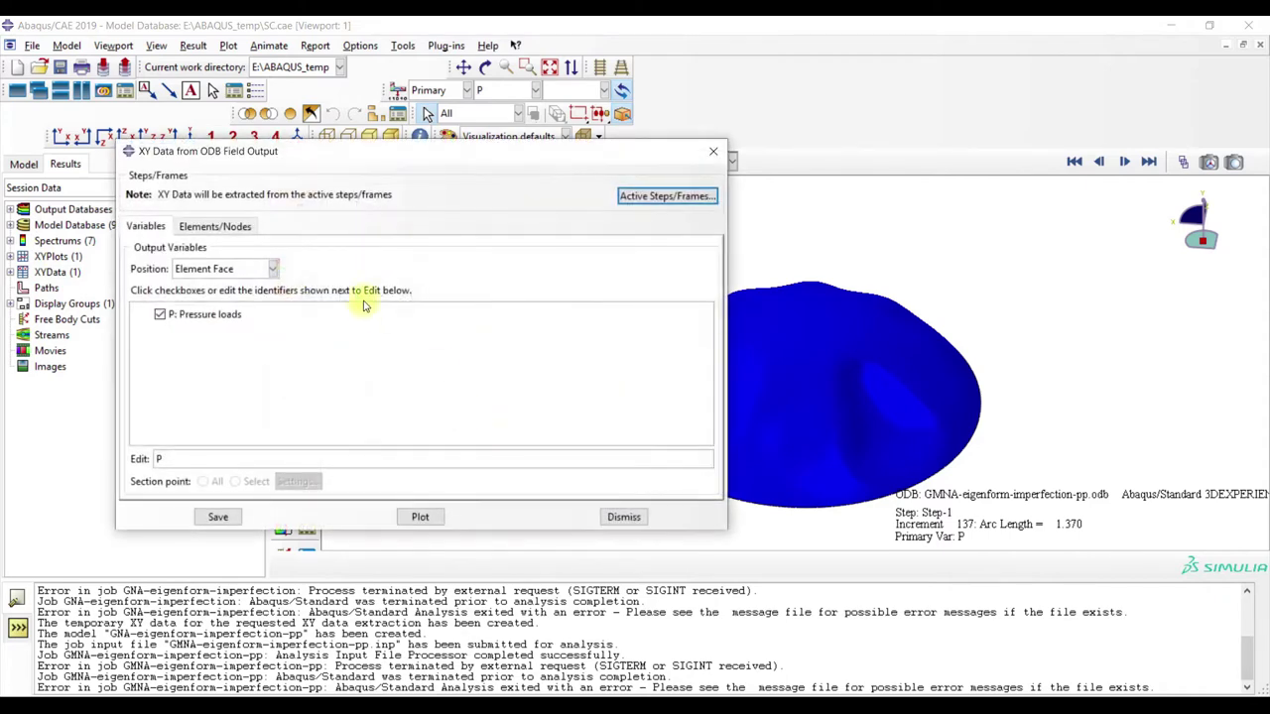
pyautogui.click(206, 228)
pyautogui.click(319, 272)
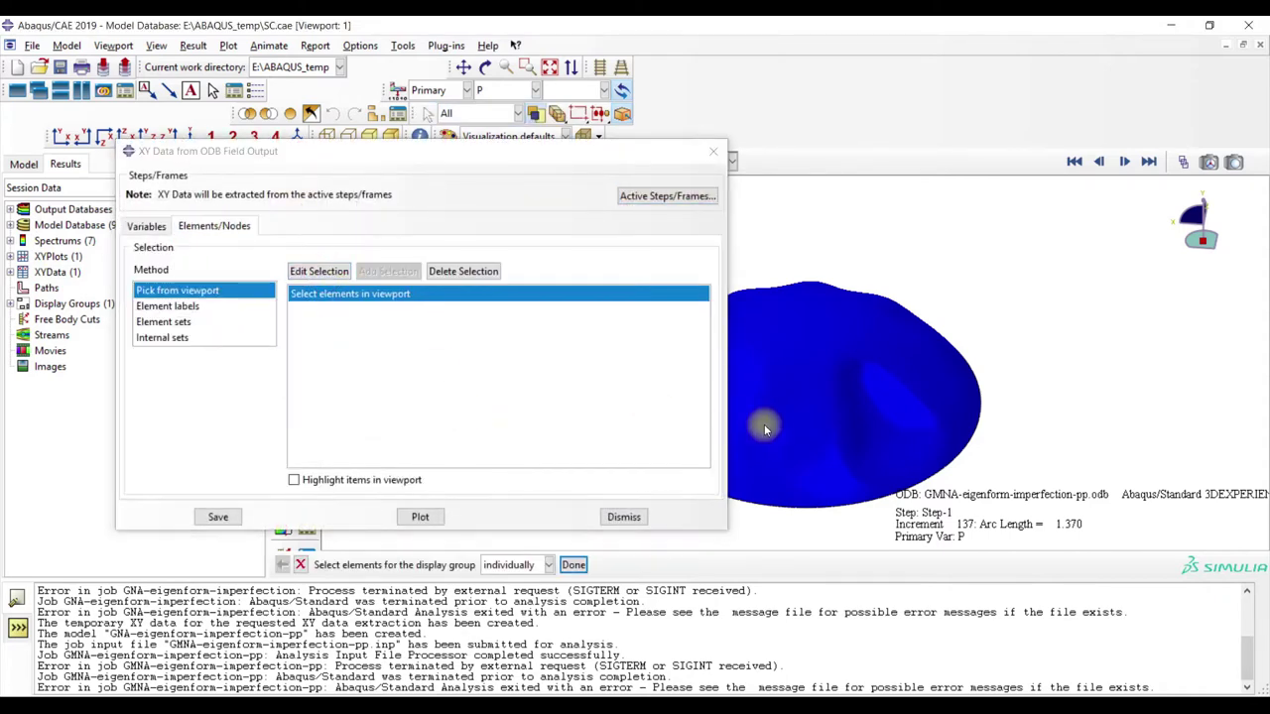
pyautogui.click(419, 517)
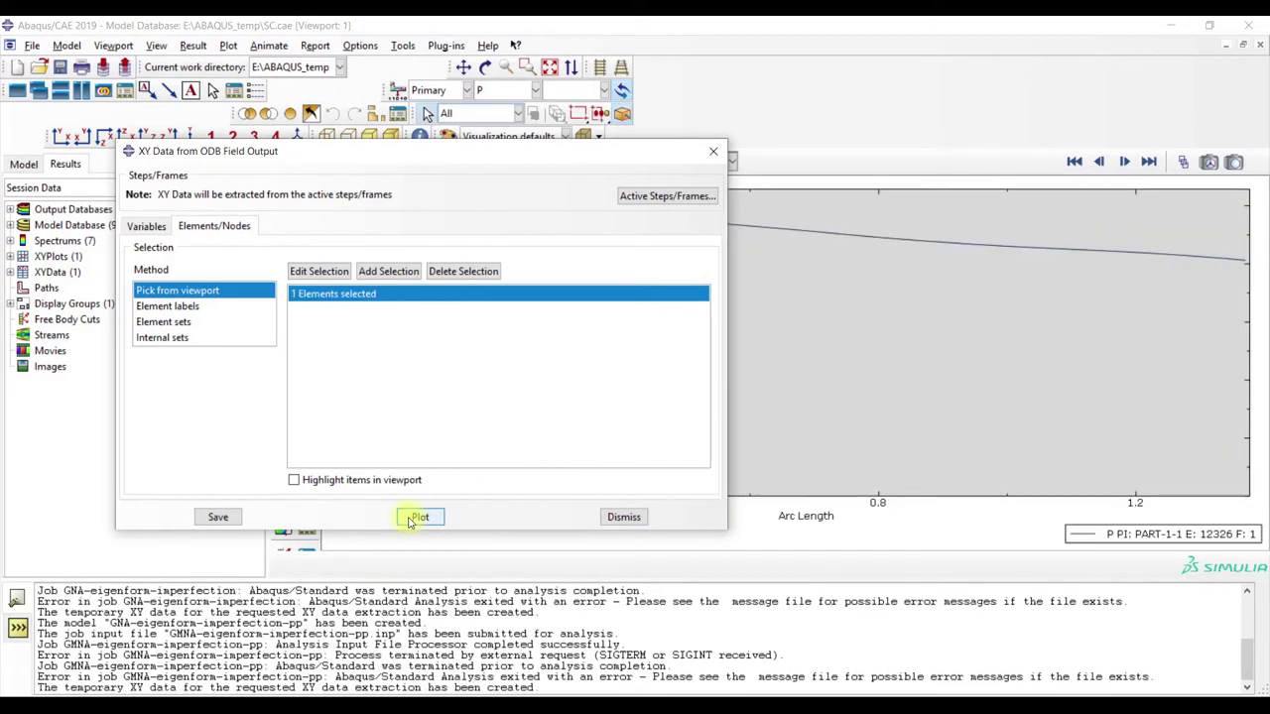
pyautogui.click(714, 150)
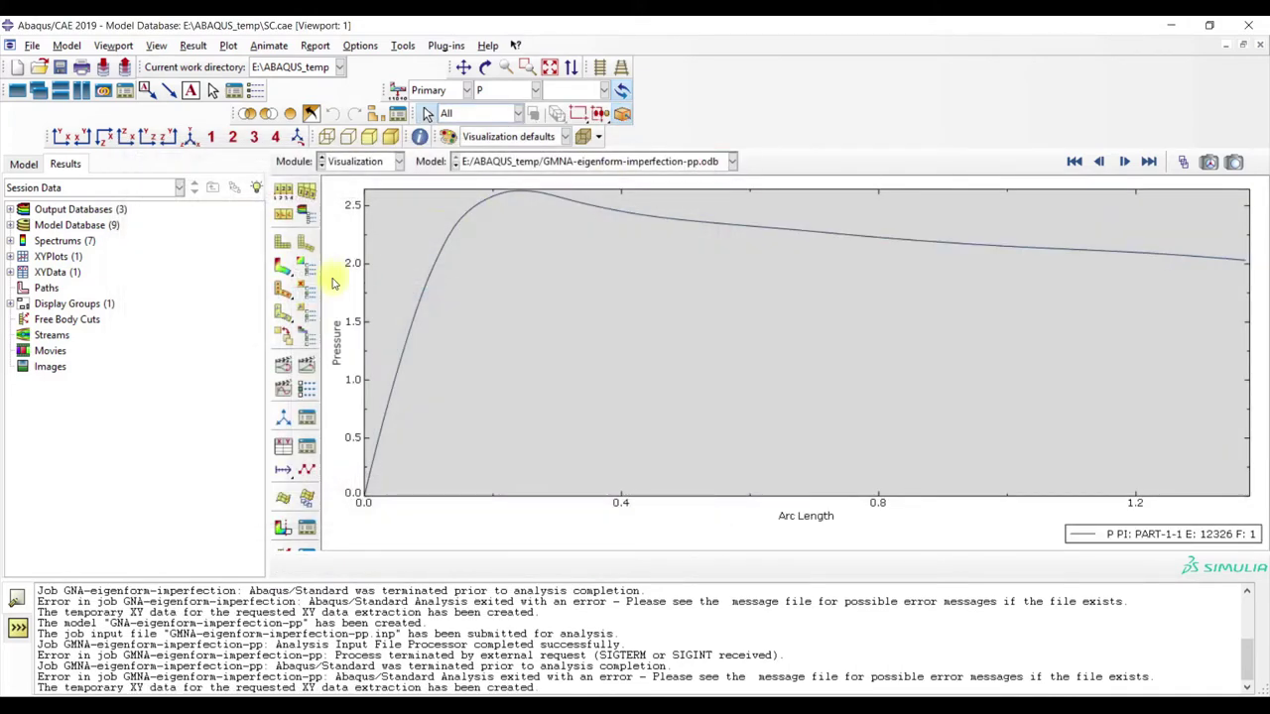
# - Open the axis options of the pressure plot and copy the Pressure axis maximum for transfer to the Excel workbook
pyautogui.click(284, 415)
pyautogui.click(632, 383)
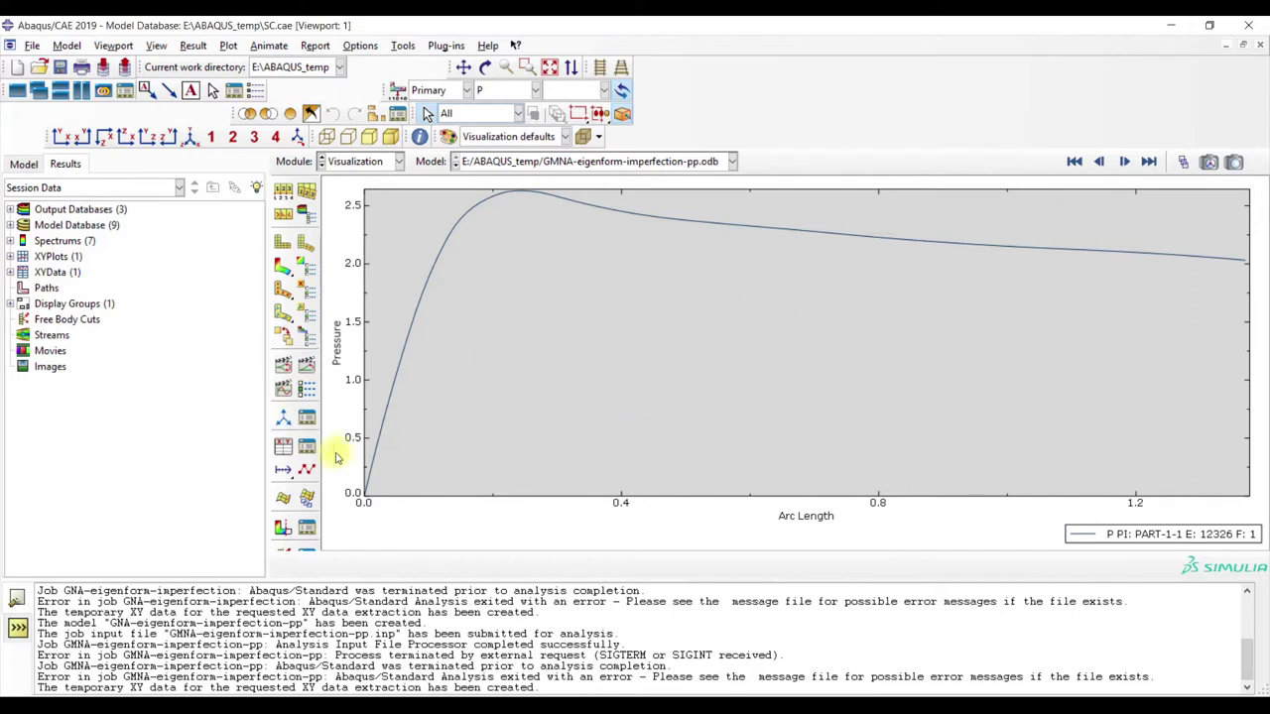
pyautogui.click(282, 474)
pyautogui.click(582, 397)
pyautogui.moveTo(581, 541); pyautogui.dragTo(549, 541)
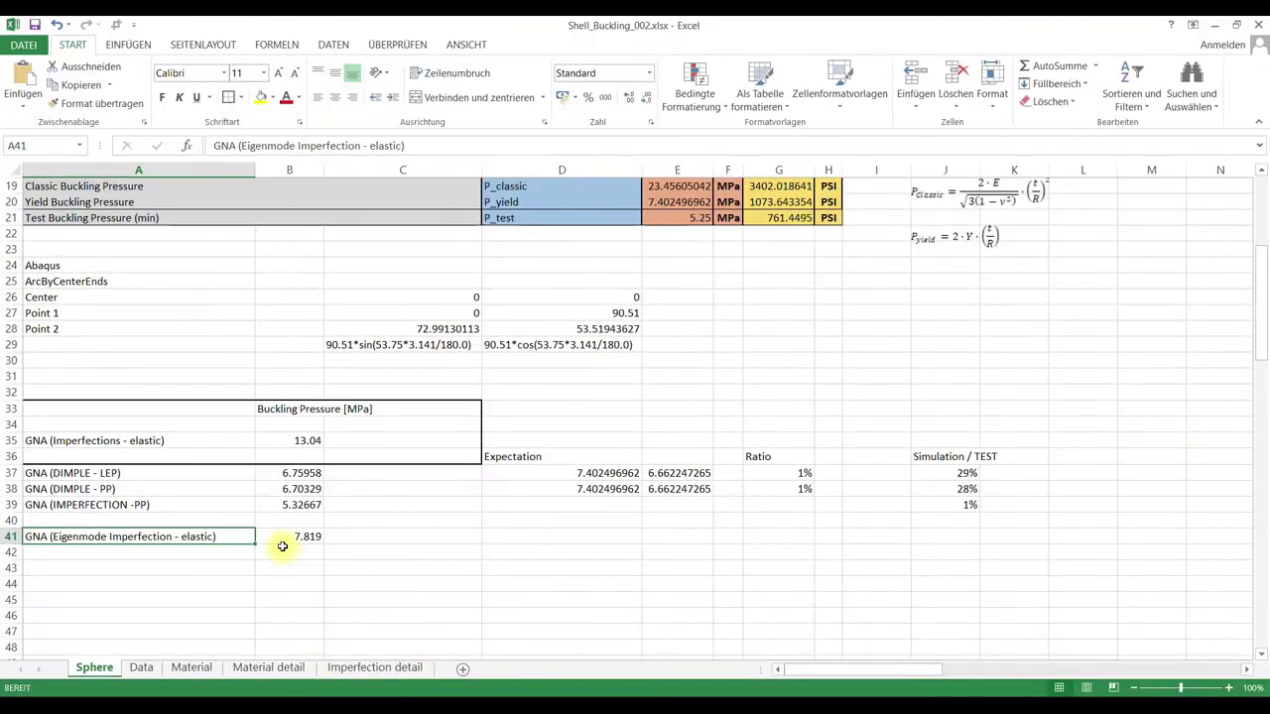
# - In the Excel sheet Sphere, paste the buckling pressure 2.63085 into cell B42 and check the test pressure in E21 for comparison
pyautogui.click(283, 547)
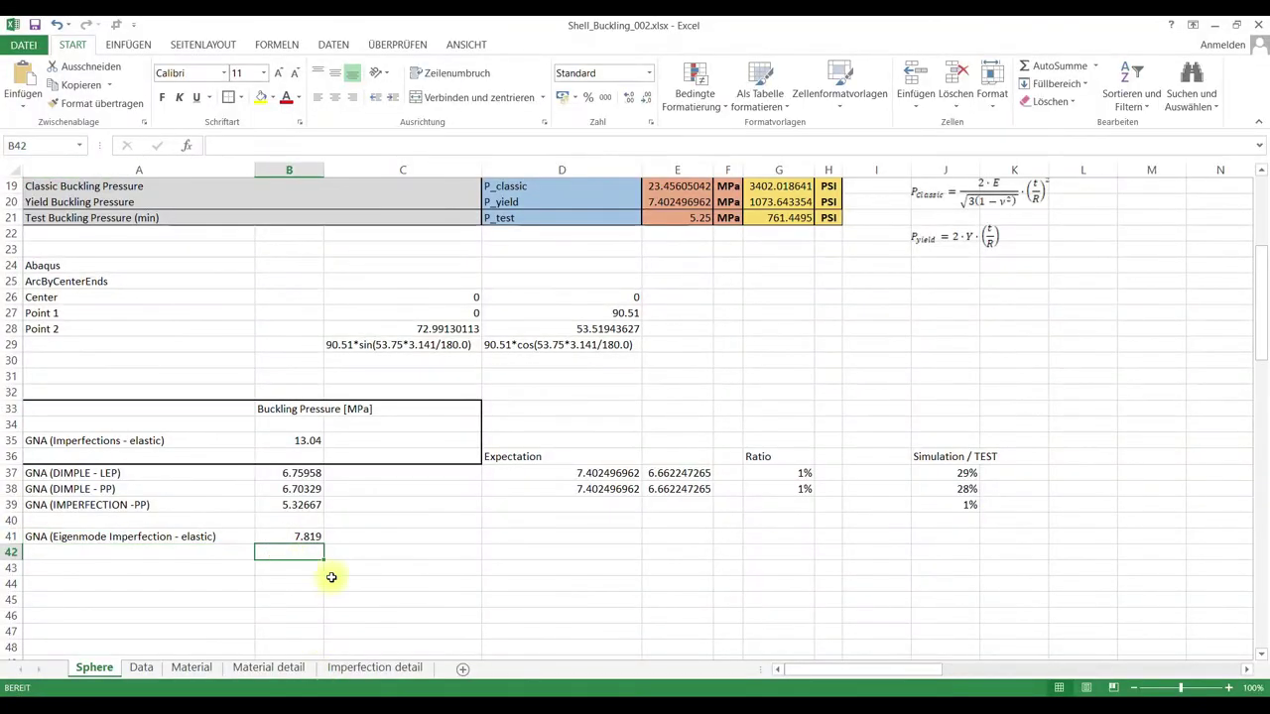
pyautogui.hotkey('ctrl', 'v')
pyautogui.click(394, 569)
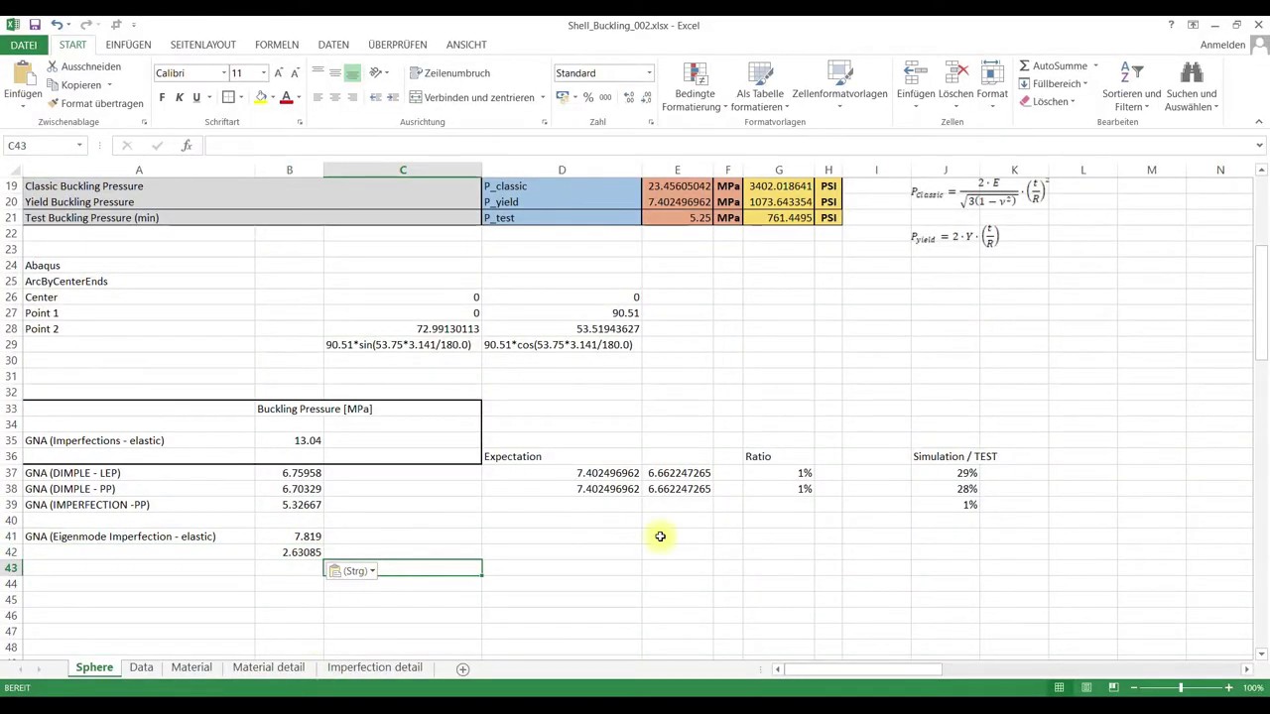
pyautogui.click(702, 216)
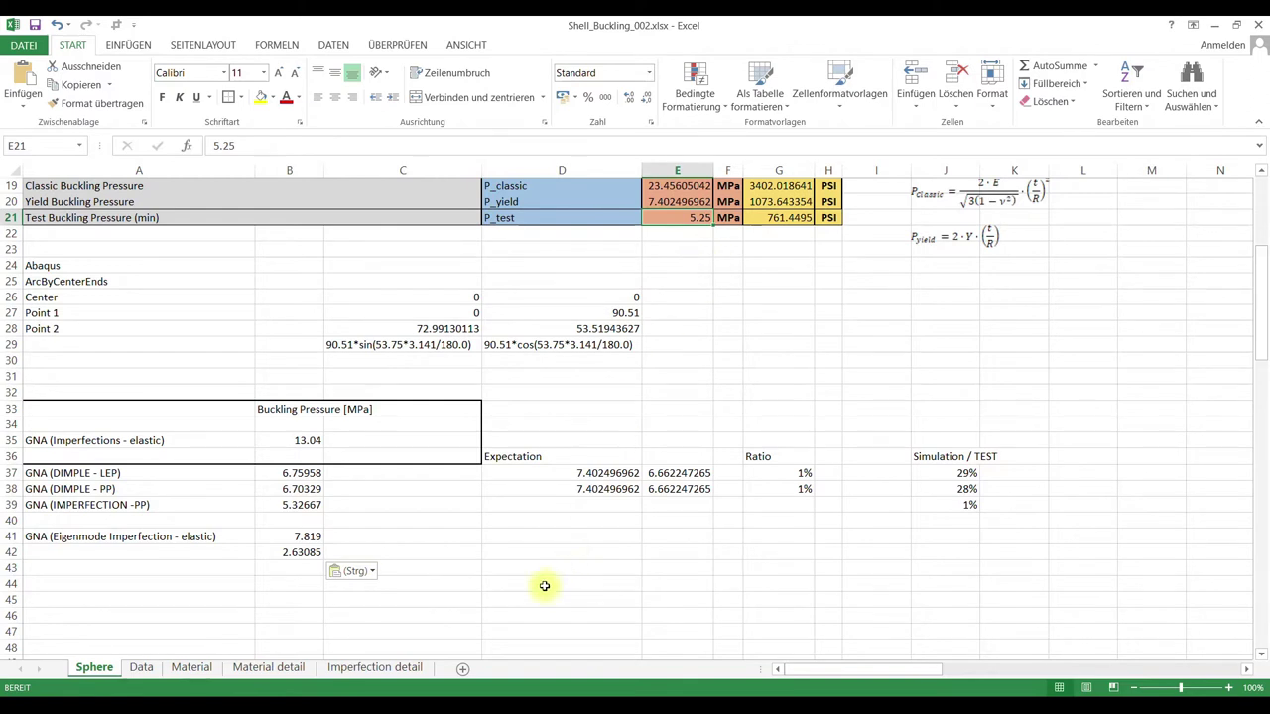
pyautogui.click(496, 572)
# - Copy the label from A41 into A42 and change it to "GNA (Eigenmode Imperfection - pp)"
pyautogui.click(70, 541)
pyautogui.hotkey('ctrl', 'c')
pyautogui.click(60, 551)
pyautogui.hotkey('ctrl', 'v')
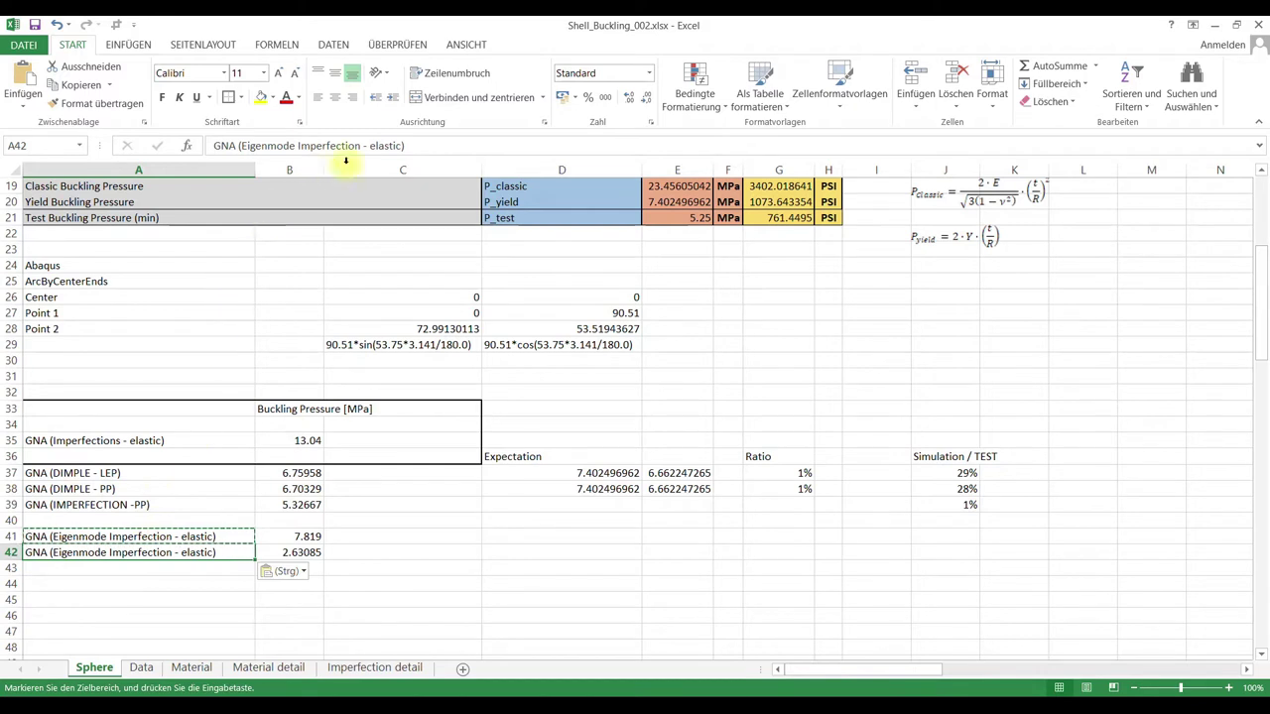
pyautogui.moveTo(370, 146); pyautogui.dragTo(398, 146)
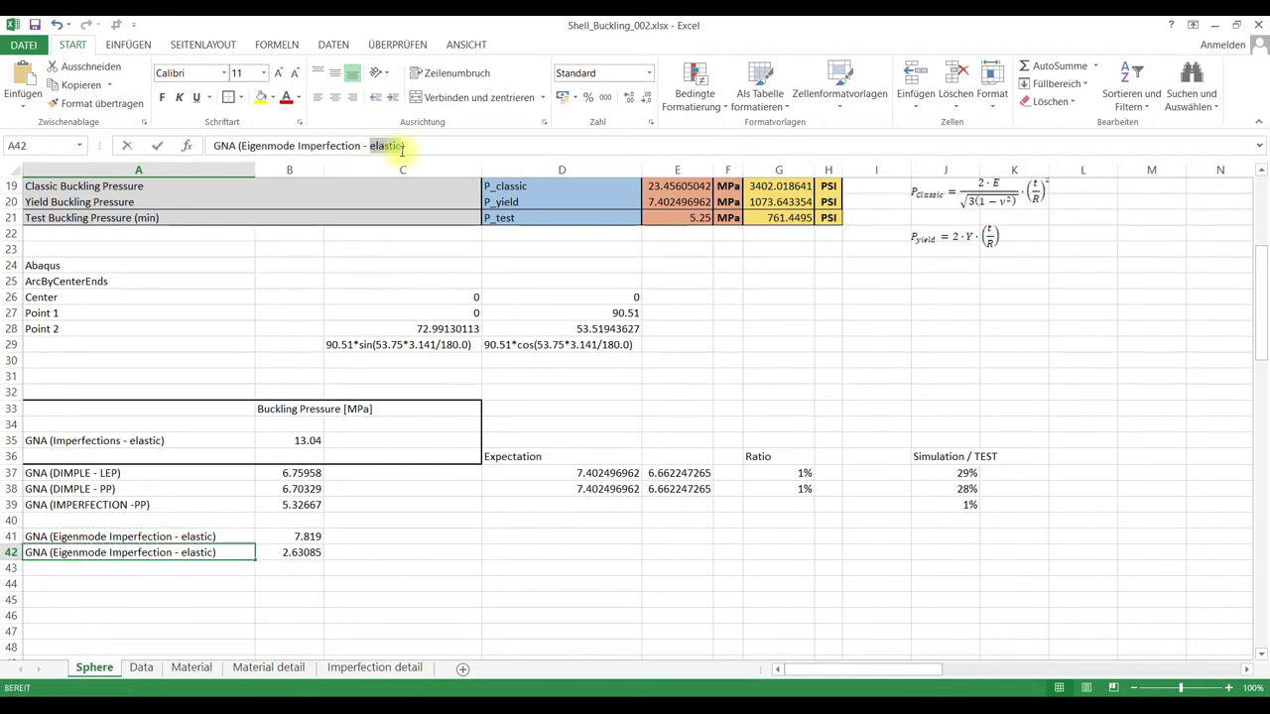
pyautogui.write('pp')
pyautogui.click(446, 562)
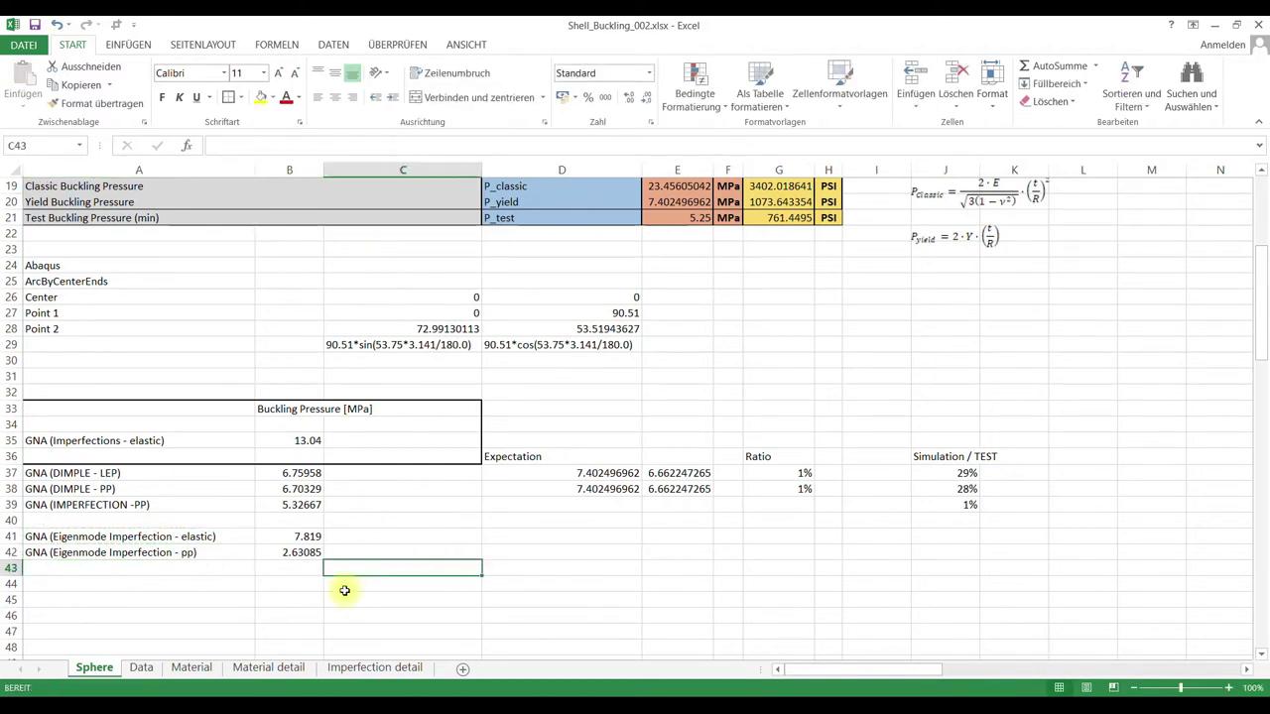
# - Switch back to Abaqus/CAE and leave the Visualization module for the Assembly module
pyautogui.moveTo(263, 705)
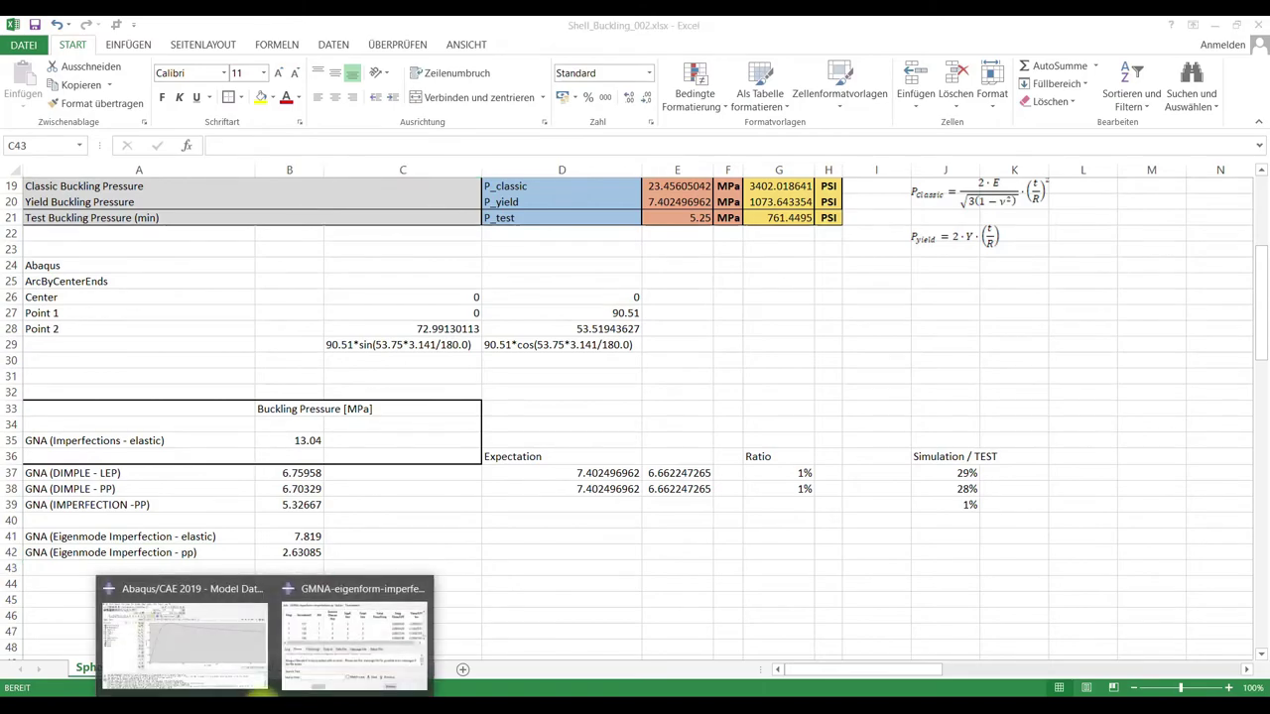
pyautogui.click(213, 635)
pyautogui.click(363, 161)
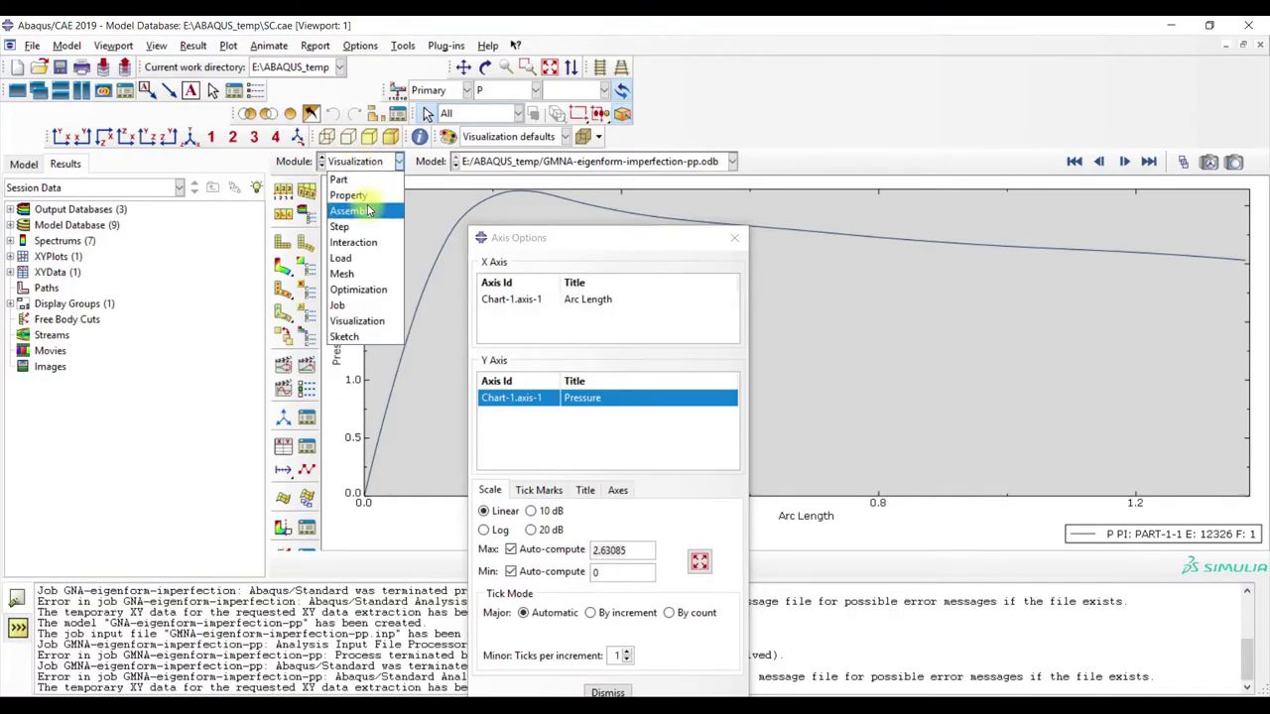
pyautogui.click(364, 206)
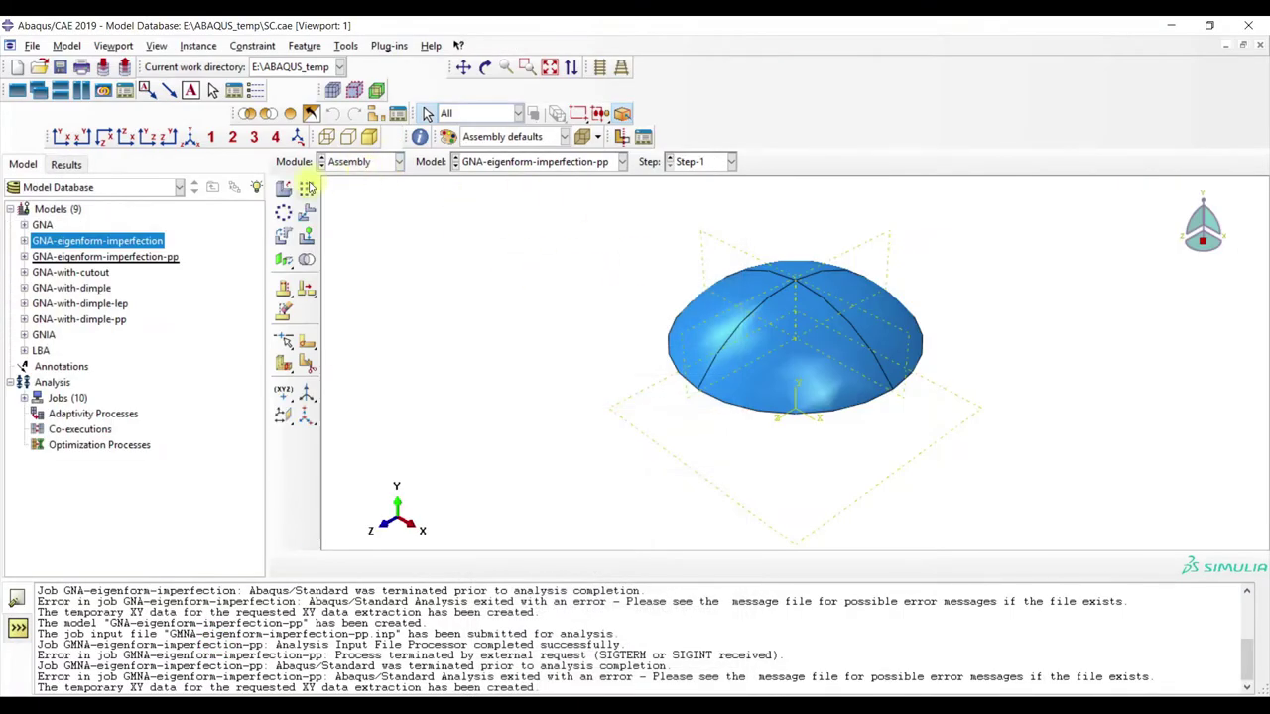
# - Edit the keywords of the GNA-eigenform-imperfection-pp model, setting the *IMPERFECTION data line to 1,0.5, and confirm
pyautogui.click(66, 45)
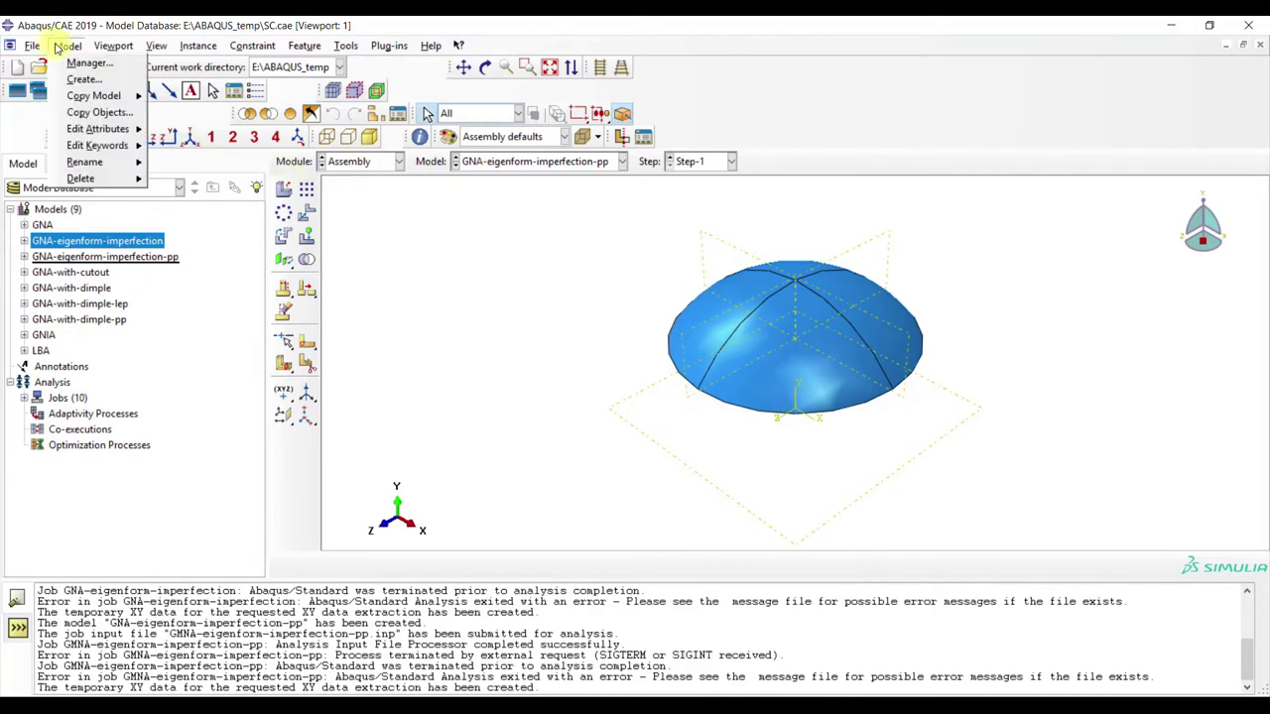
pyautogui.moveTo(129, 144)
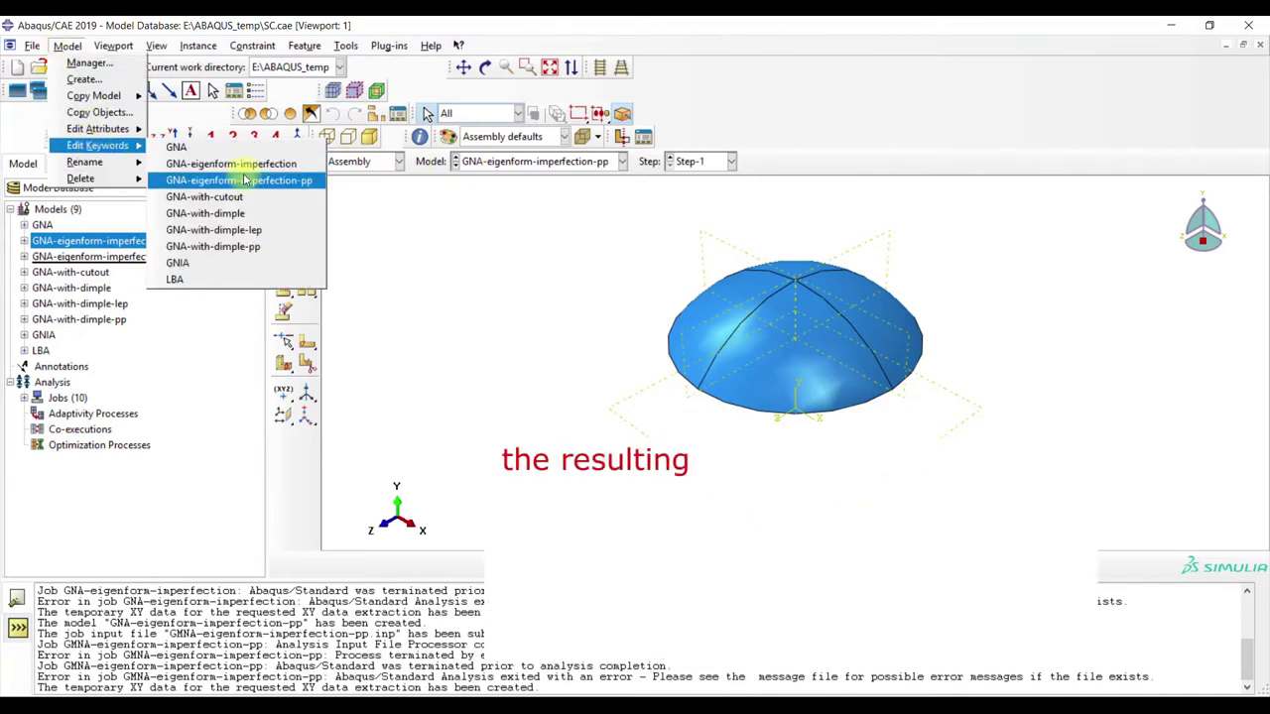
pyautogui.click(244, 180)
pyautogui.moveTo(452, 178); pyautogui.dragTo(458, 233)
pyautogui.click(85, 266)
pyautogui.press('BackSpace')
pyautogui.press('BackSpace')
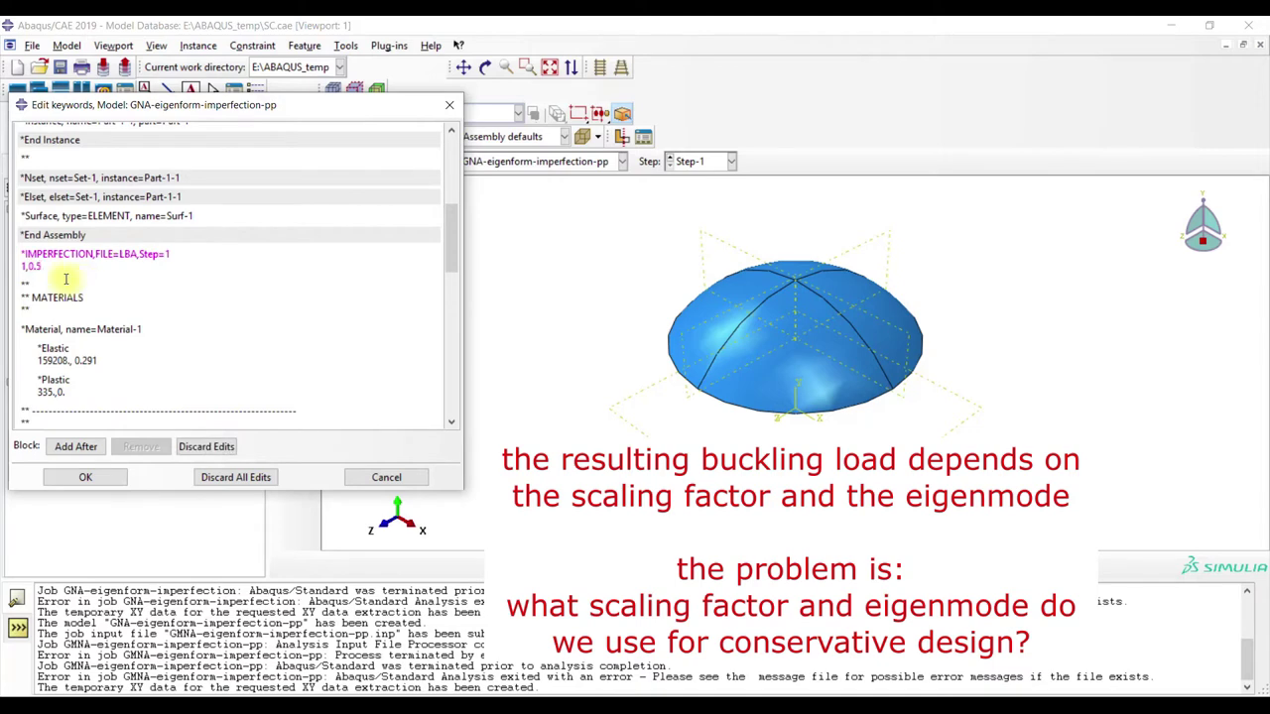
pyautogui.click(107, 475)
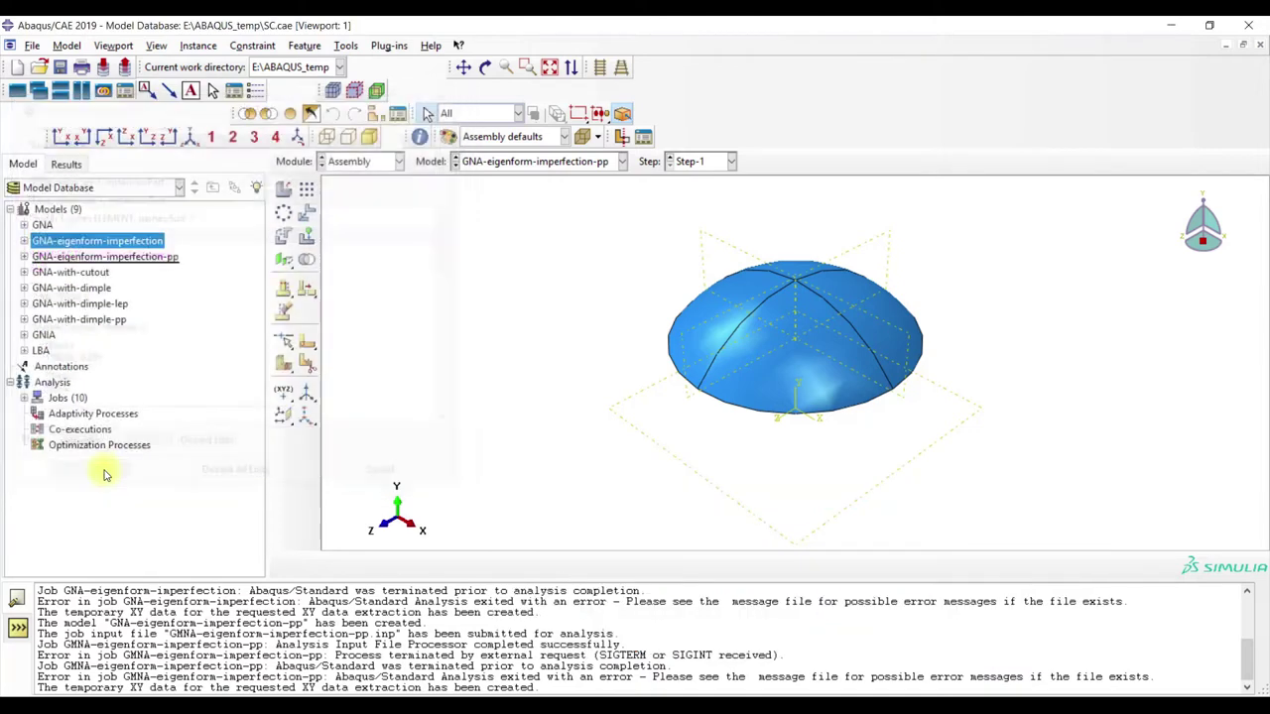
# - Go to the Job module and open the results of the GMNA-eigenform-imperfection-pp-2 job
pyautogui.click(352, 161)
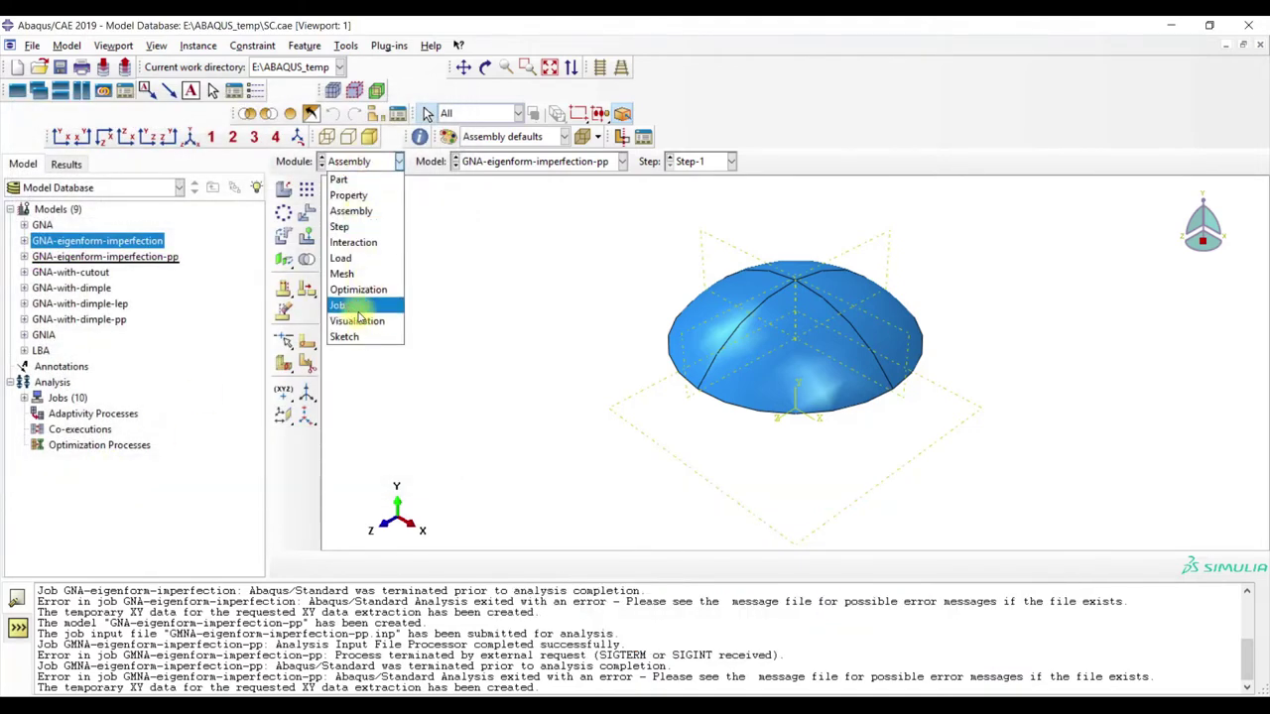
pyautogui.click(358, 309)
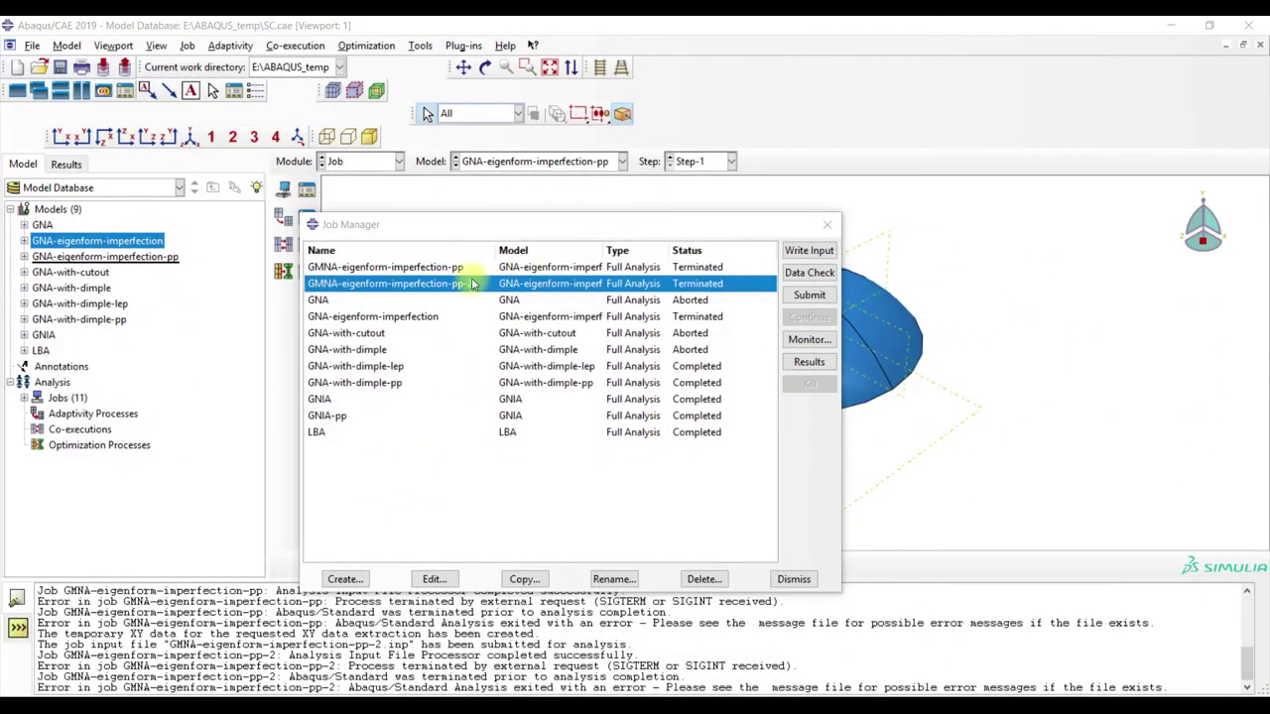
pyautogui.click(808, 363)
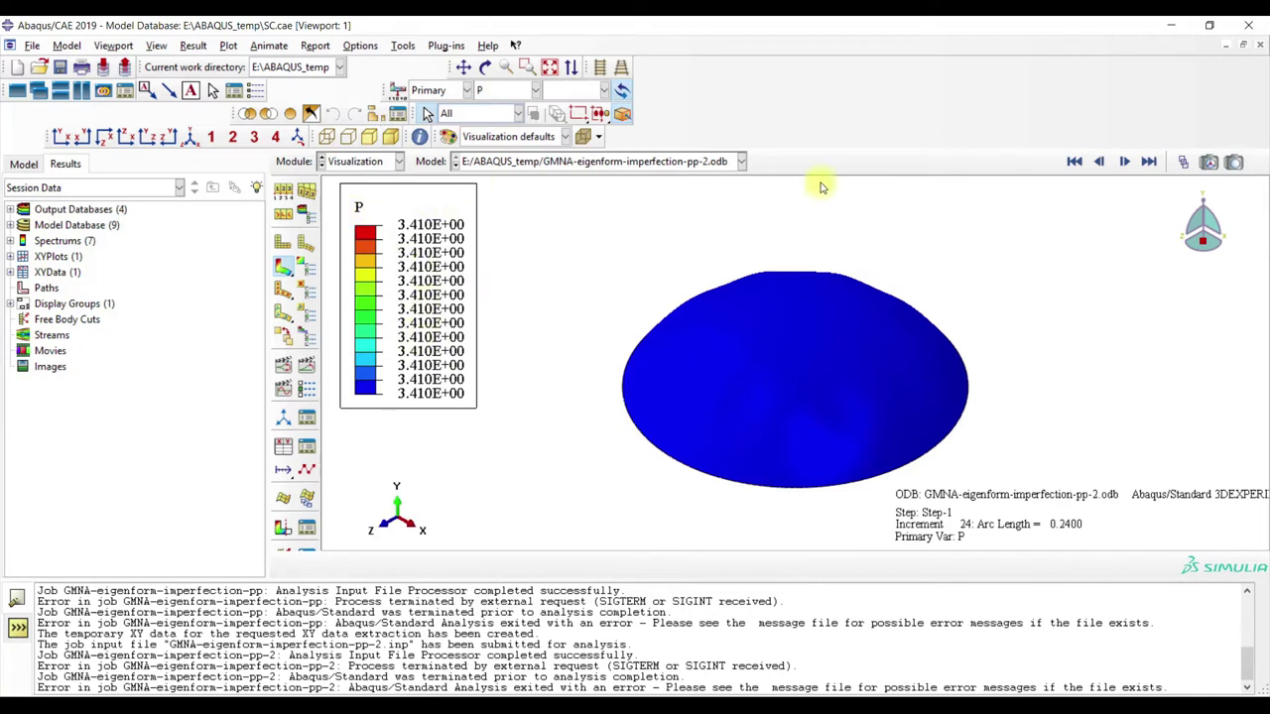
# - Compare the pressure P across increments 22 to 25, return to increment 24 and display the displacement magnitude U
pyautogui.click(1101, 163)
pyautogui.click(1101, 162)
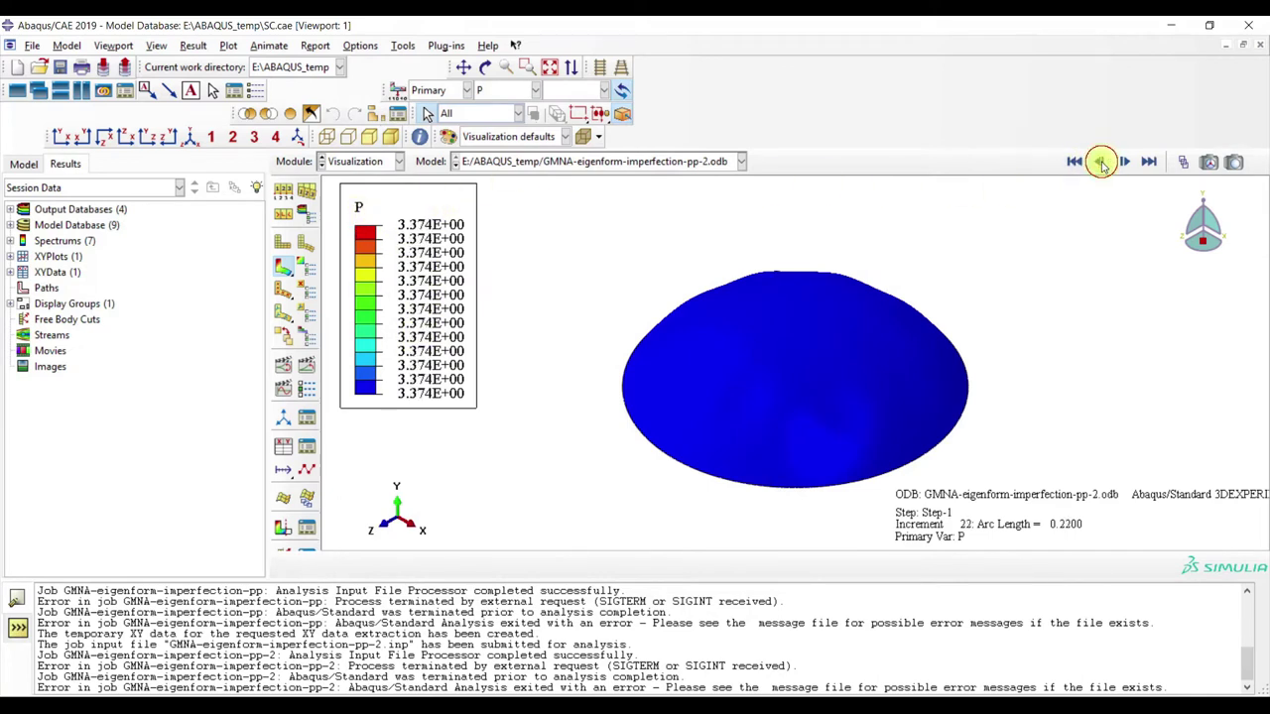
pyautogui.click(1122, 163)
pyautogui.click(1122, 163)
pyautogui.click(1122, 163)
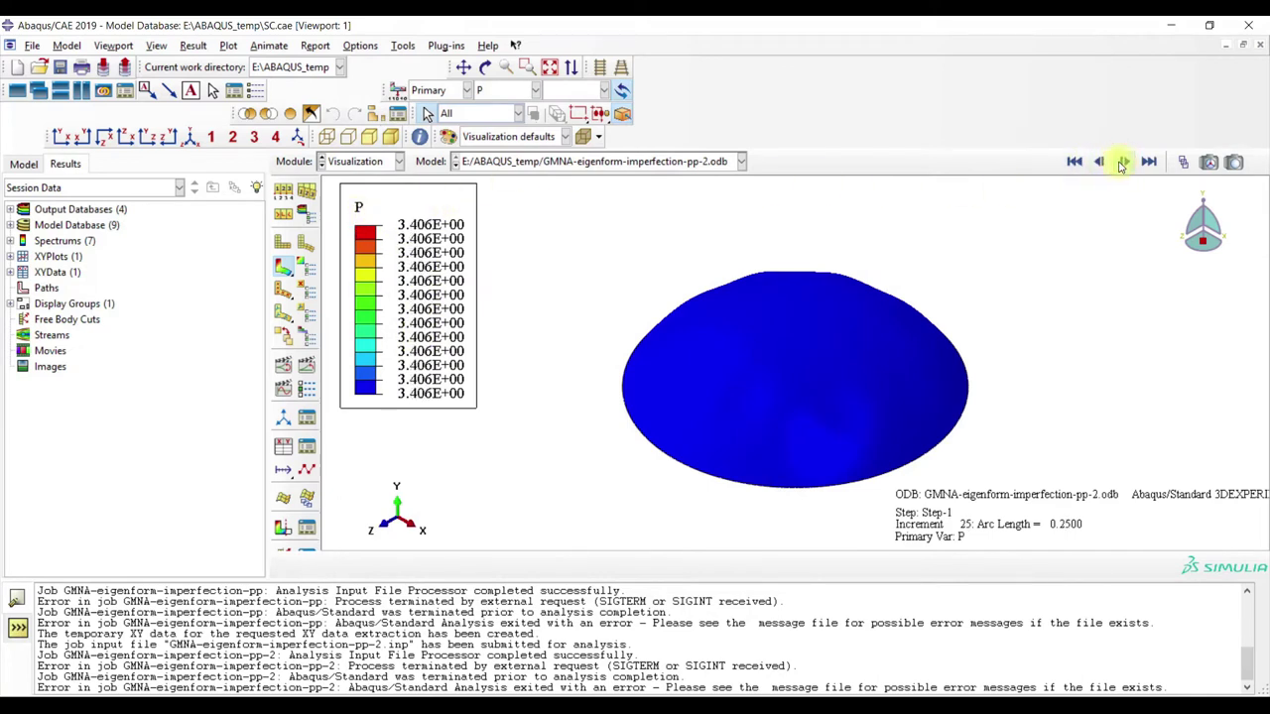
pyautogui.click(1100, 163)
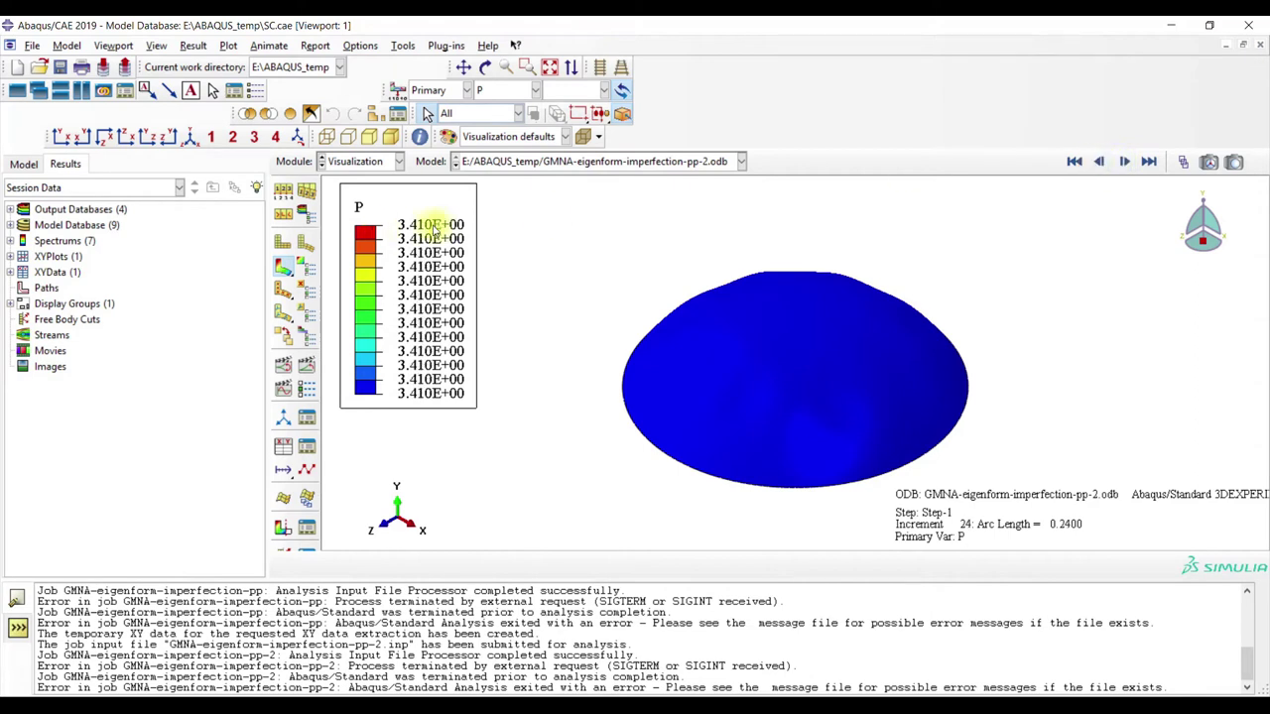
pyautogui.click(521, 91)
pyautogui.click(487, 250)
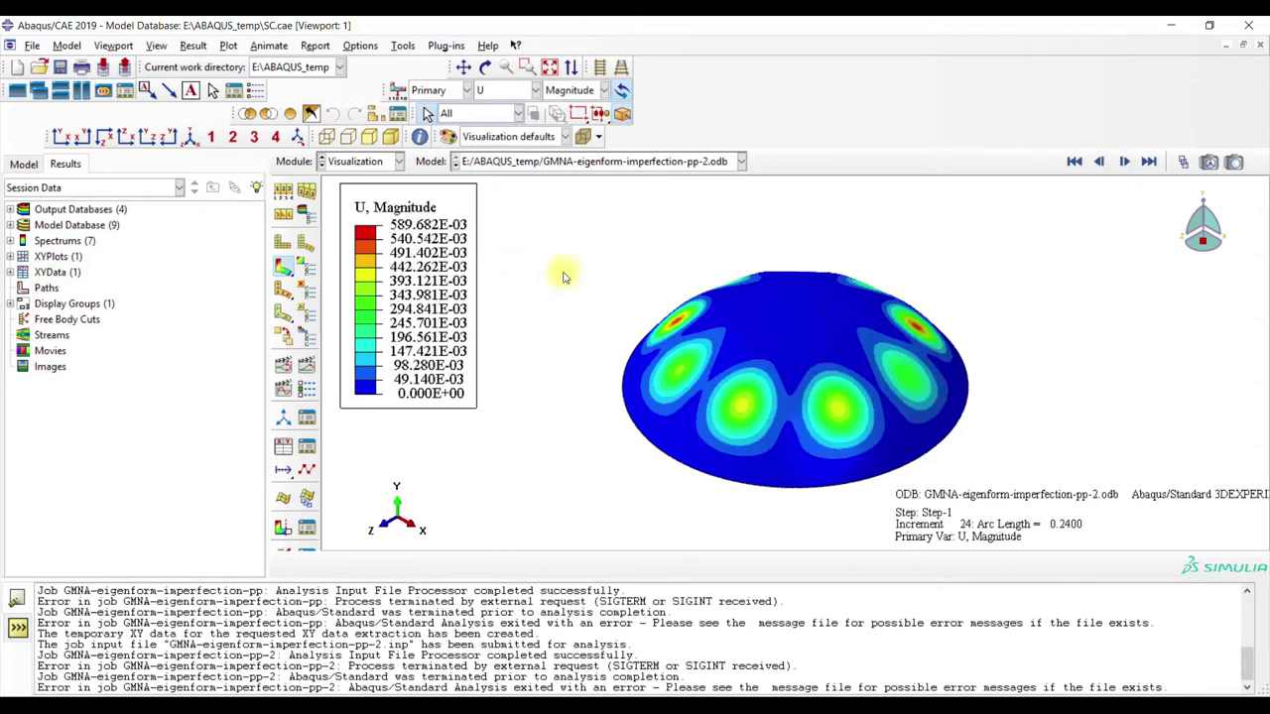
# - Switch to the Excel workbook and enter the buckling pressure 3.41 in cell B43
pyautogui.hotkey('alt', 'Tab')
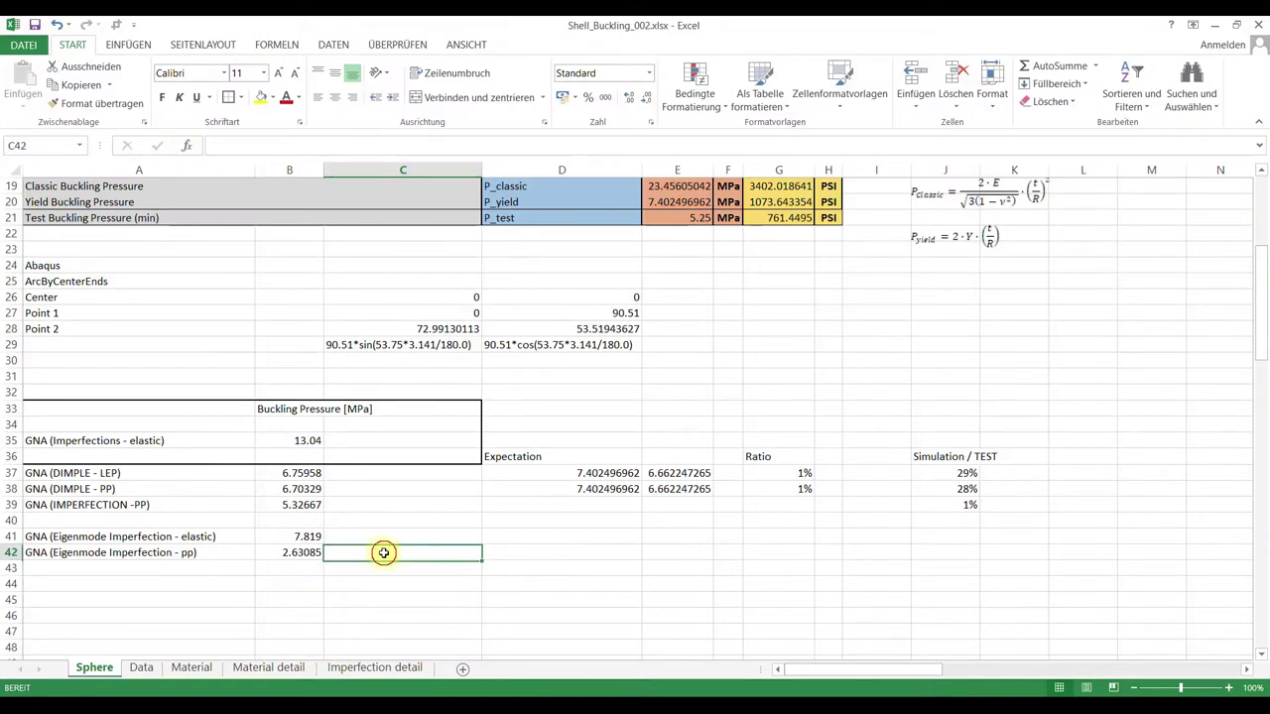
pyautogui.click(282, 566)
pyautogui.write('3.41')
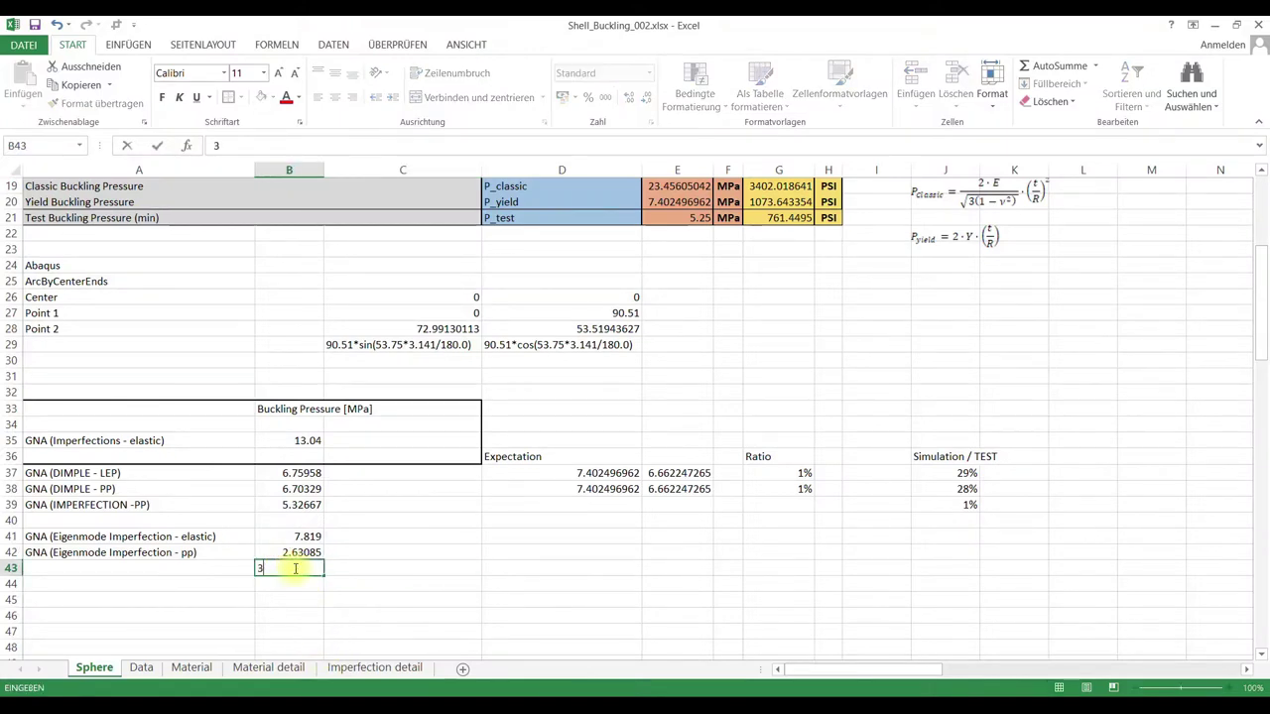
# - Calculate in C43 the ratio of the pressure in B43 to the pressure in B42
pyautogui.click(375, 567)
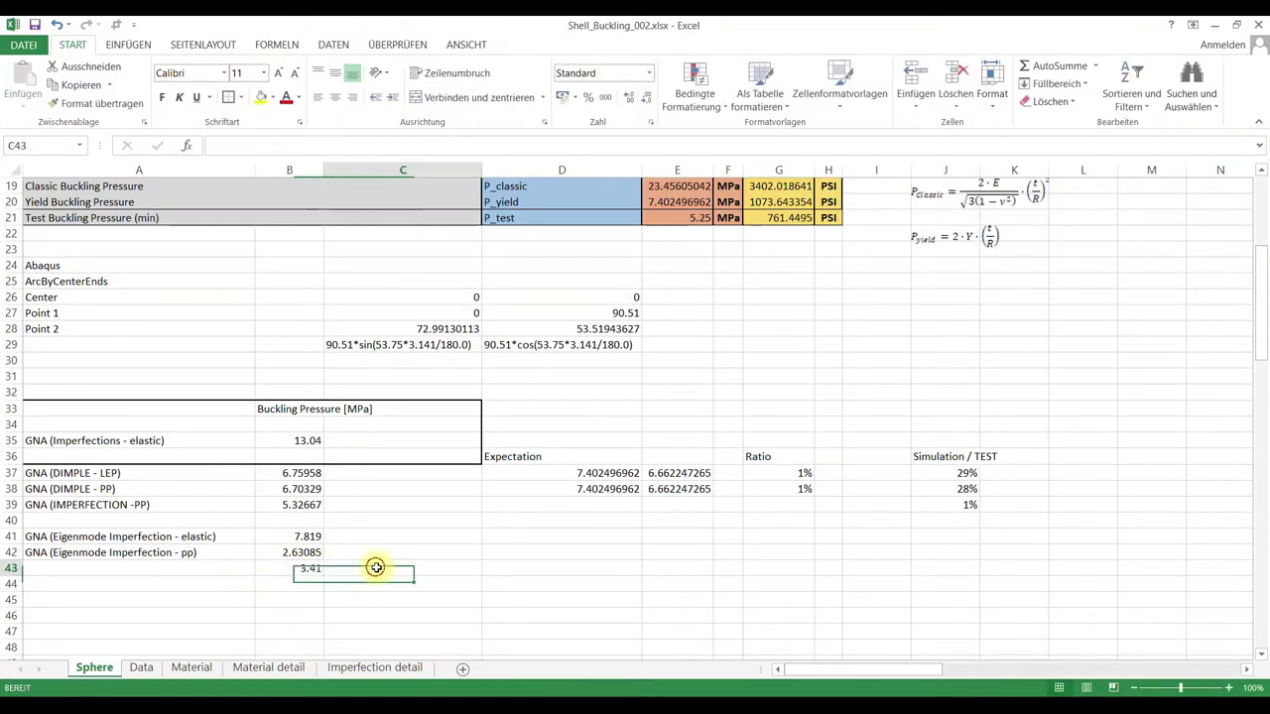
pyautogui.write('=')
pyautogui.click(303, 567)
pyautogui.write('/')
pyautogui.click(314, 553)
pyautogui.press('Return')
pyautogui.click(421, 535)
# - Copy the label from A42 to A43 and change it to "GNA (Eigenmode Imperfection - 0.5*t - pp)"
pyautogui.click(79, 561)
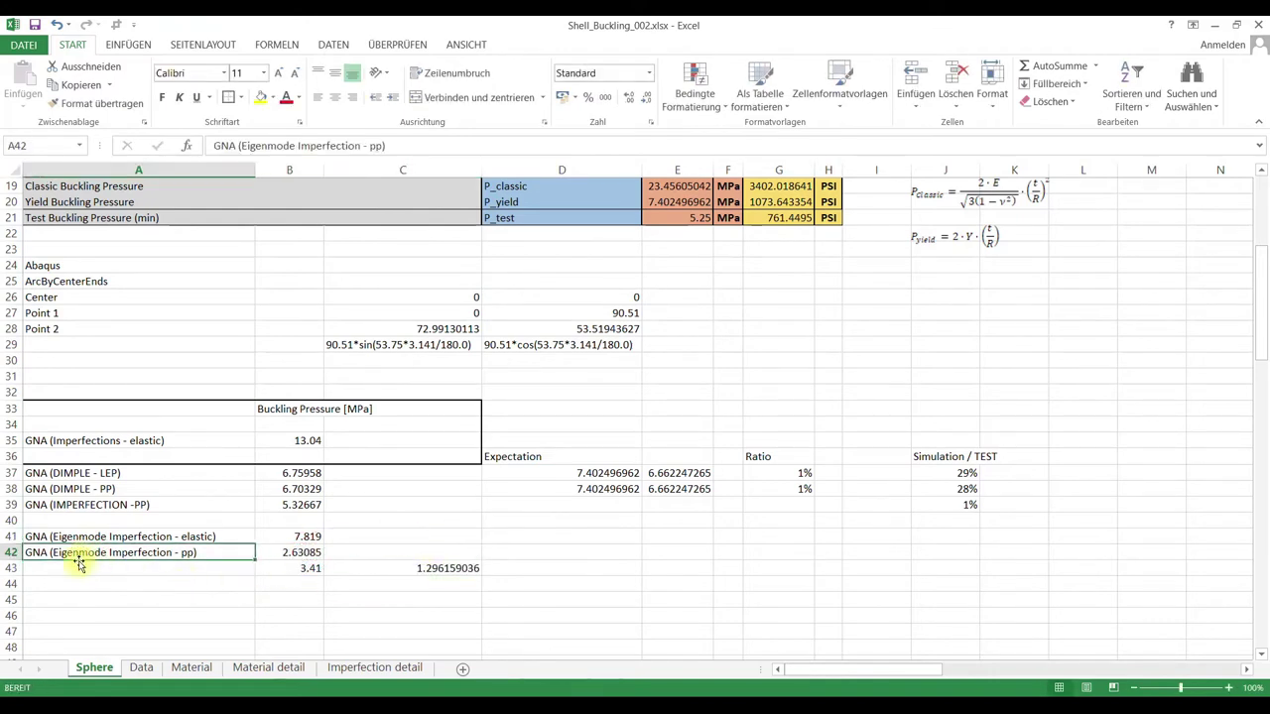
pyautogui.hotkey('ctrl', 'c')
pyautogui.click(59, 567)
pyautogui.hotkey('ctrl', 'v')
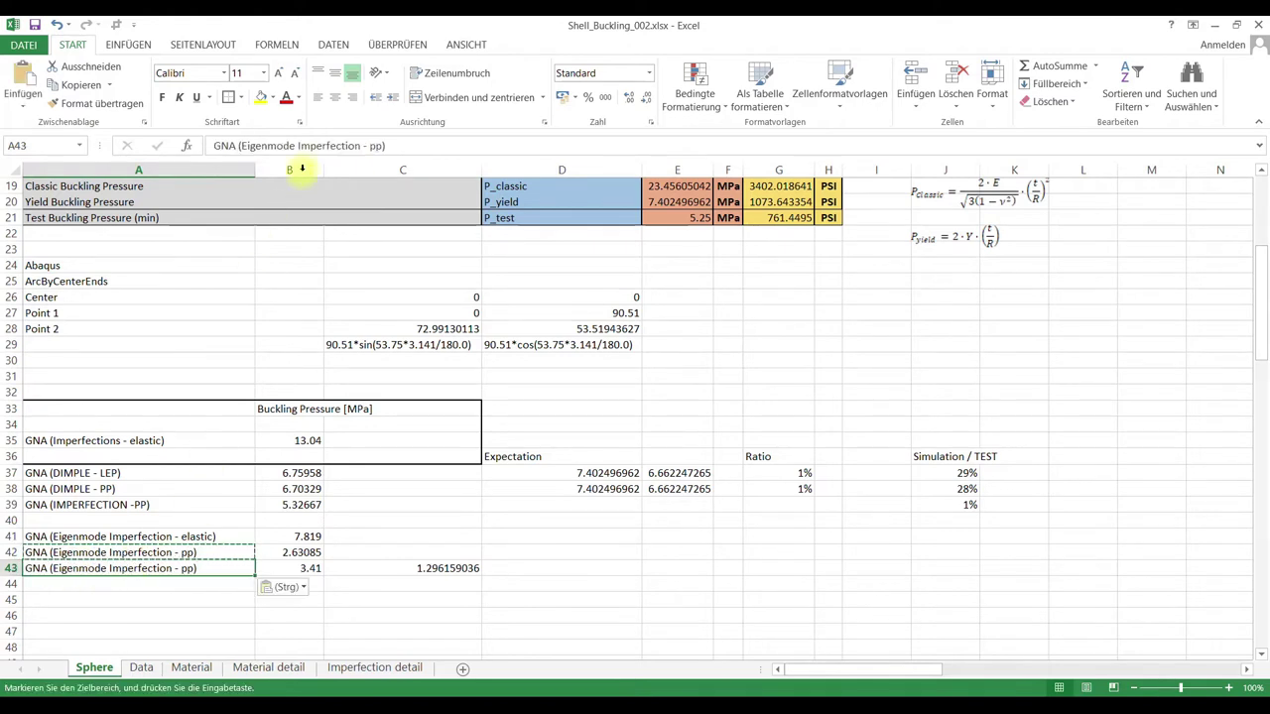
pyautogui.click(362, 145)
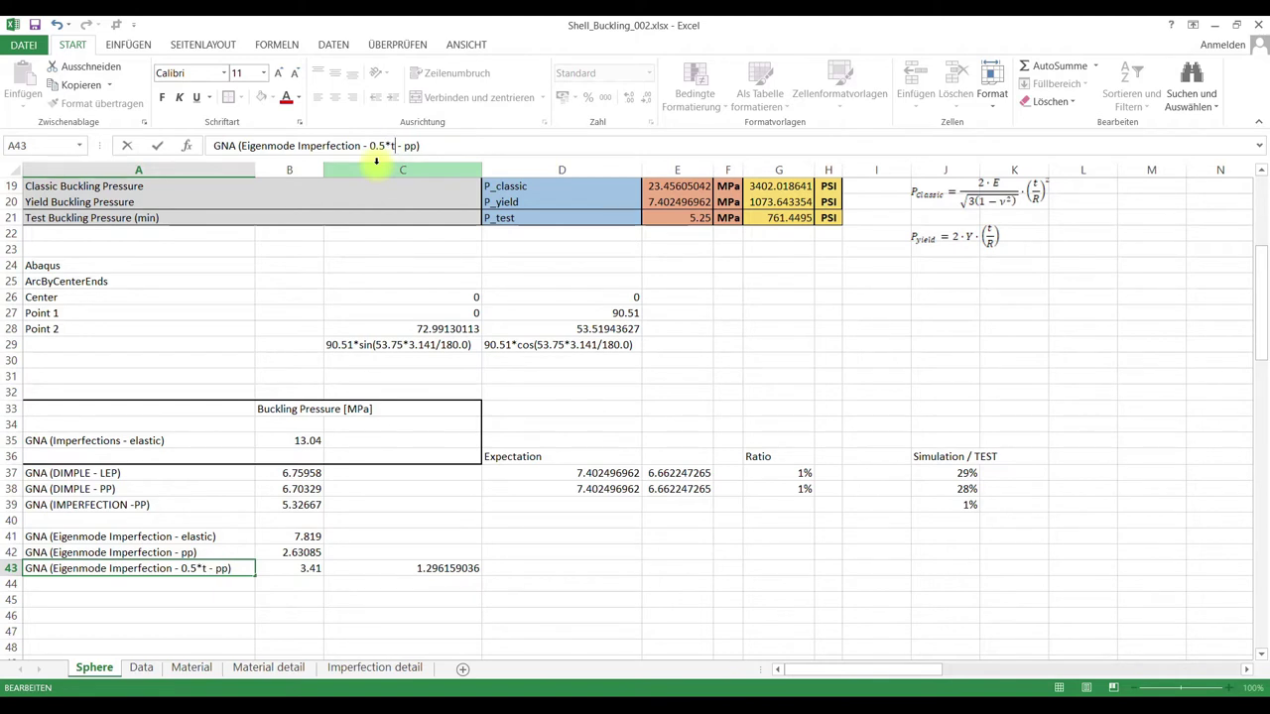
pyautogui.press('Return')
# - Change the label in A42 to "GNA (Eigenmode Imperfection - 1*t - pp)"
pyautogui.click(100, 552)
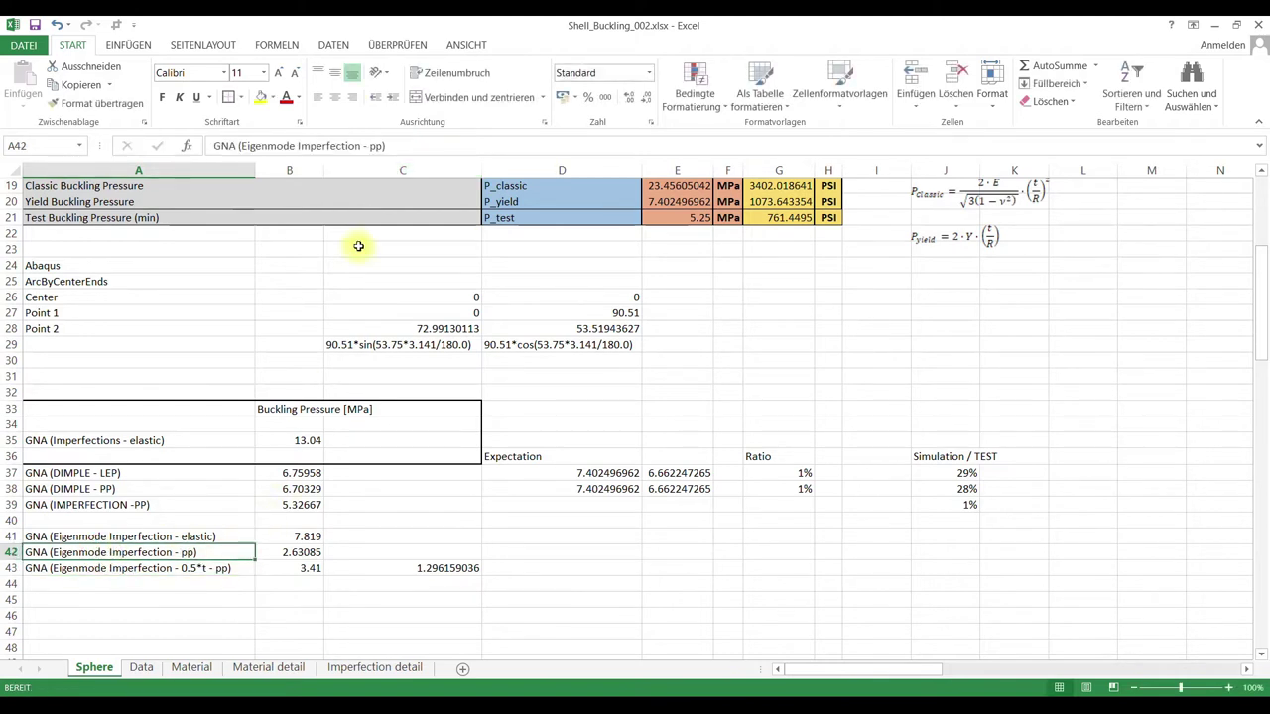
pyautogui.click(361, 146)
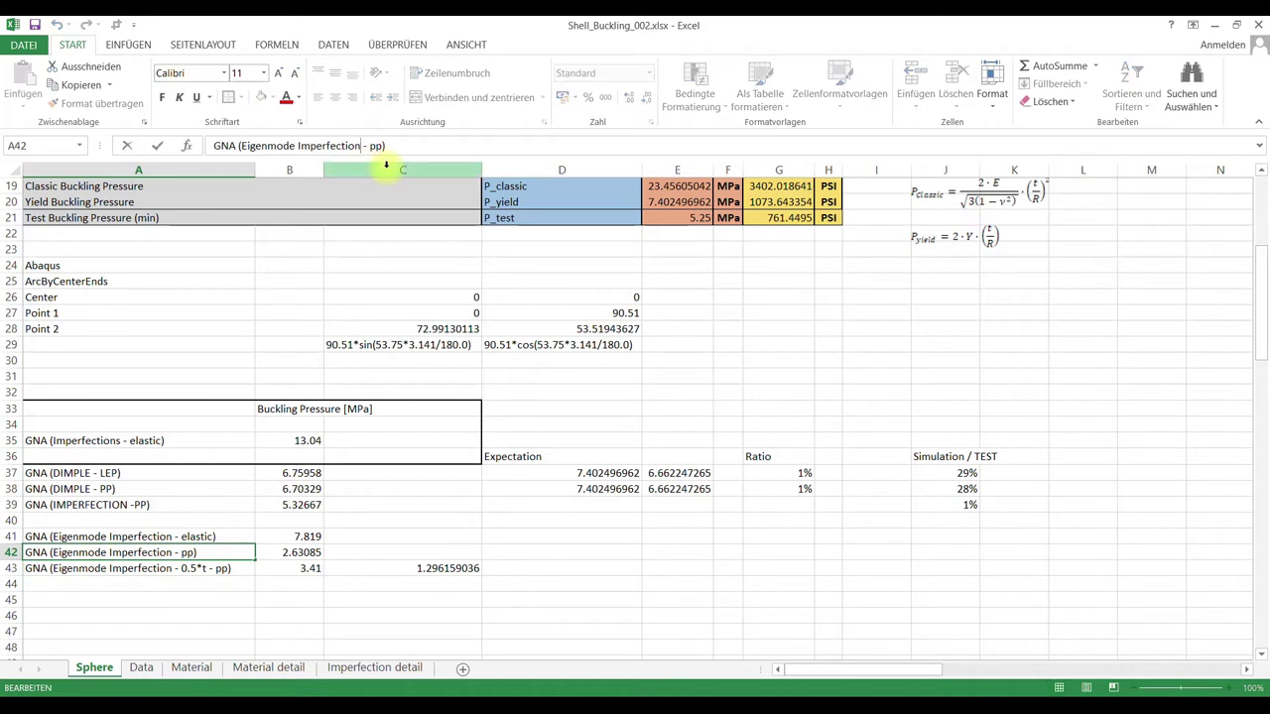
pyautogui.write('- 1*t -')
pyautogui.press('Return')
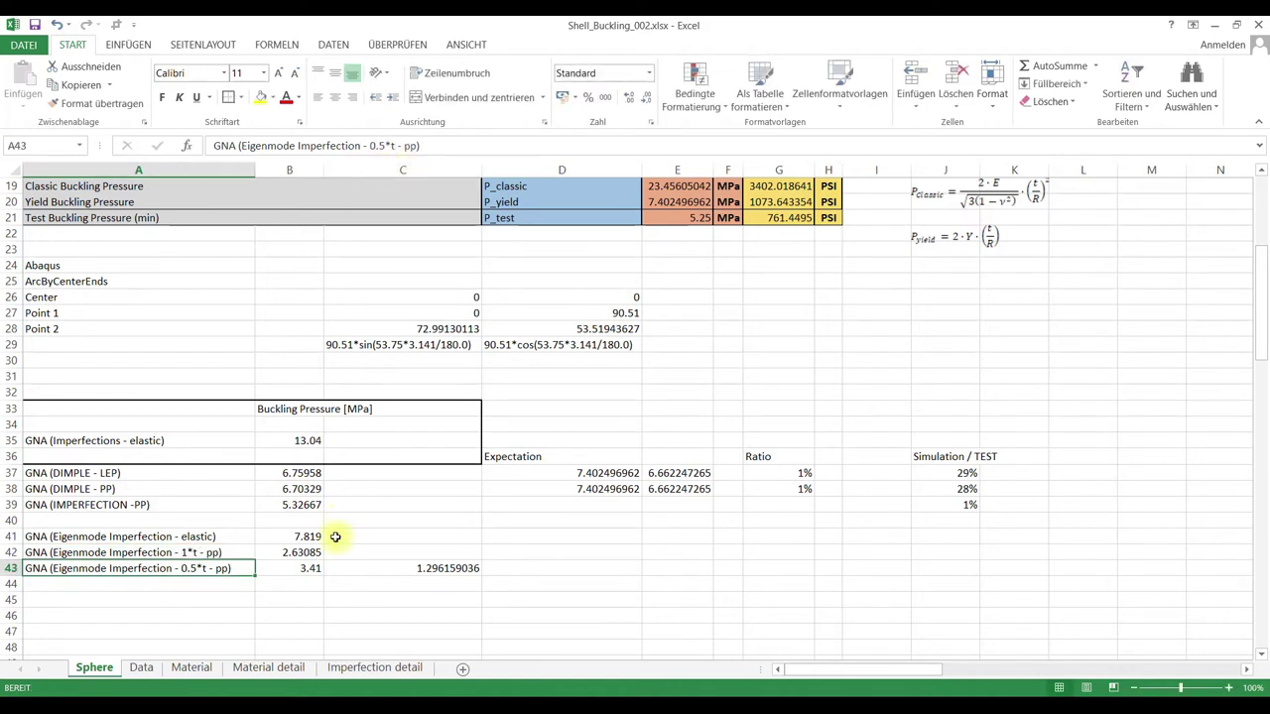
pyautogui.click(269, 610)
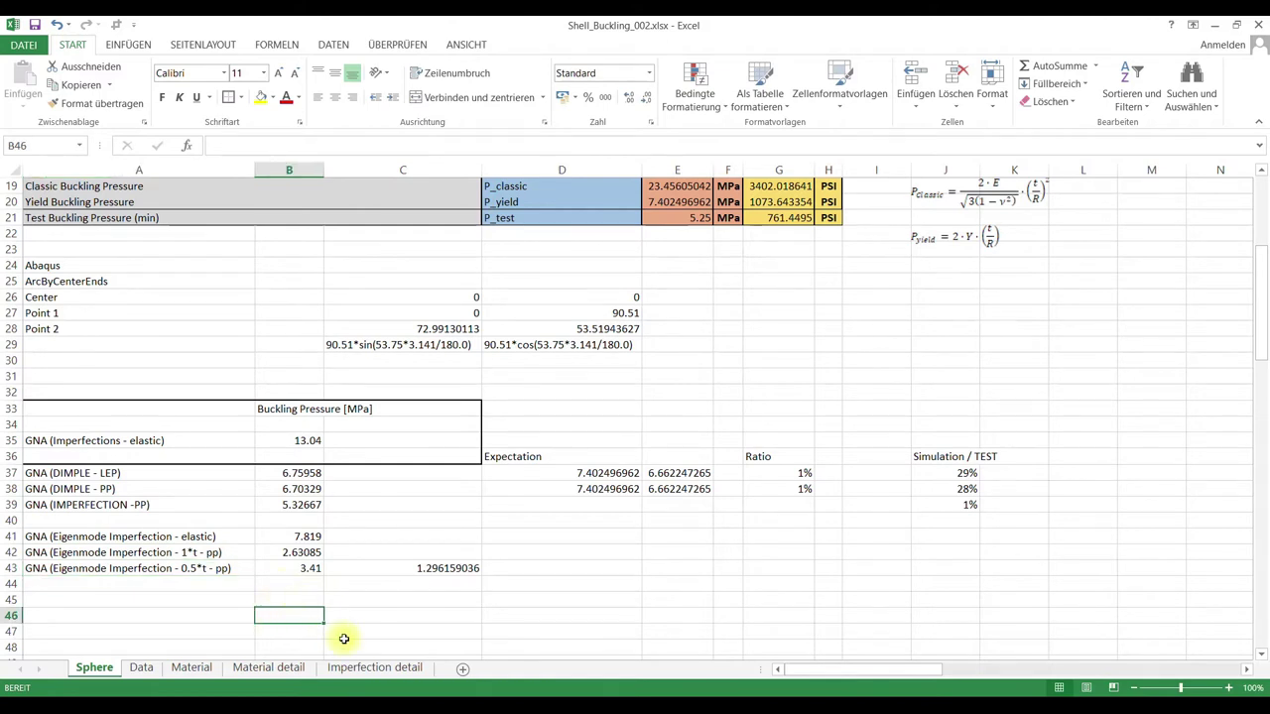
# - Switch back to Abaqus/CAE and display increment 1 of the GMNA-eigenform-imperfection-pp-2 results
pyautogui.moveTo(270, 695)
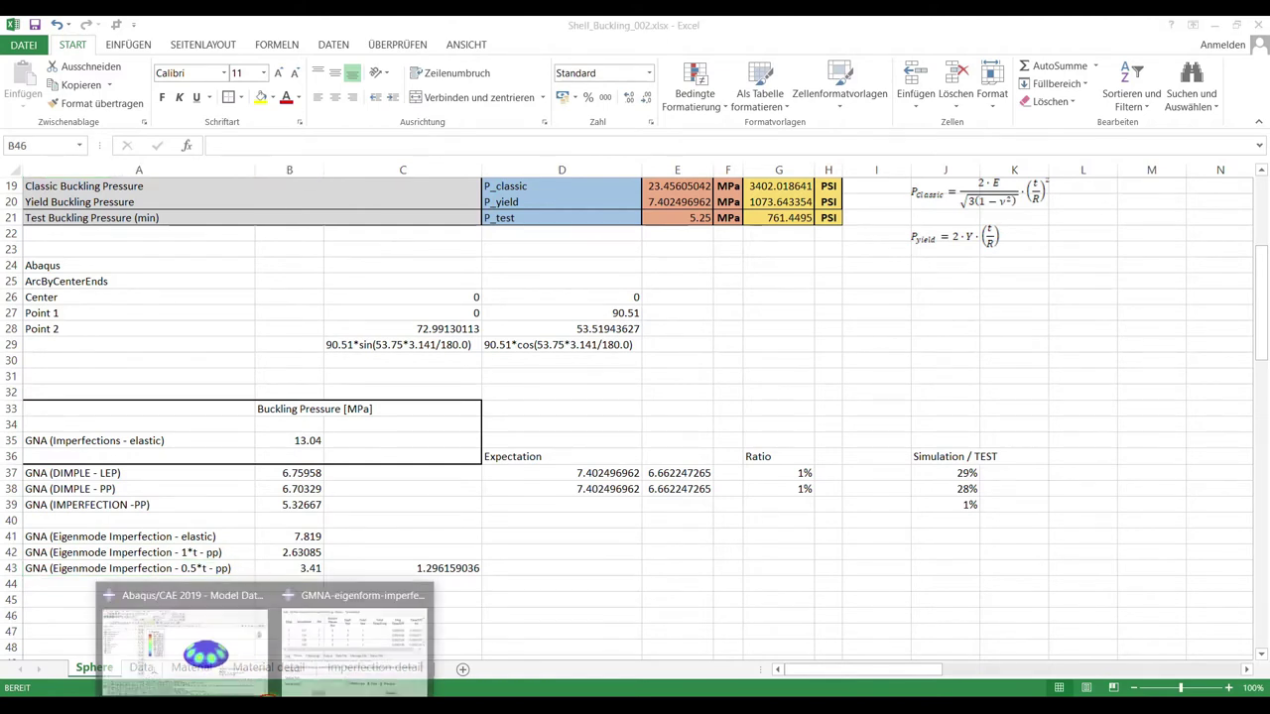
pyautogui.click(220, 643)
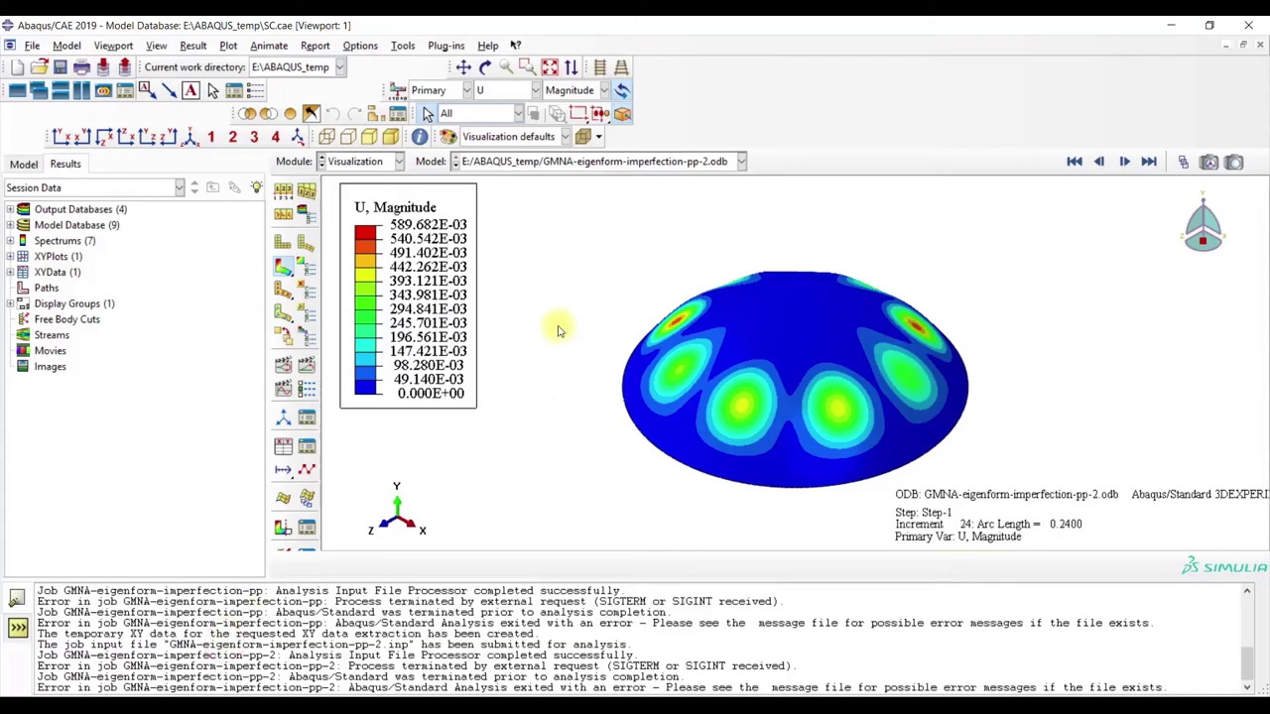
pyautogui.click(1078, 161)
pyautogui.click(1124, 160)
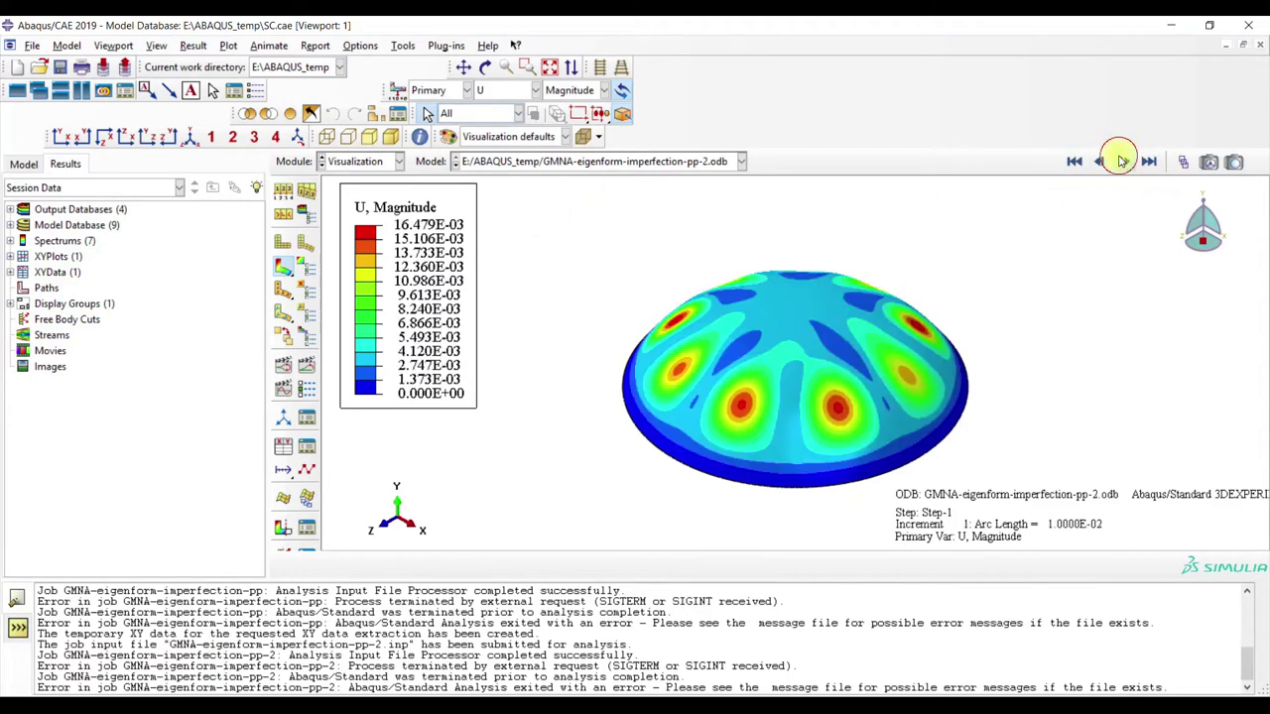
# - Create a second viewport, tile the two viewports side by side and make the new one current
pyautogui.click(82, 91)
pyautogui.click(86, 93)
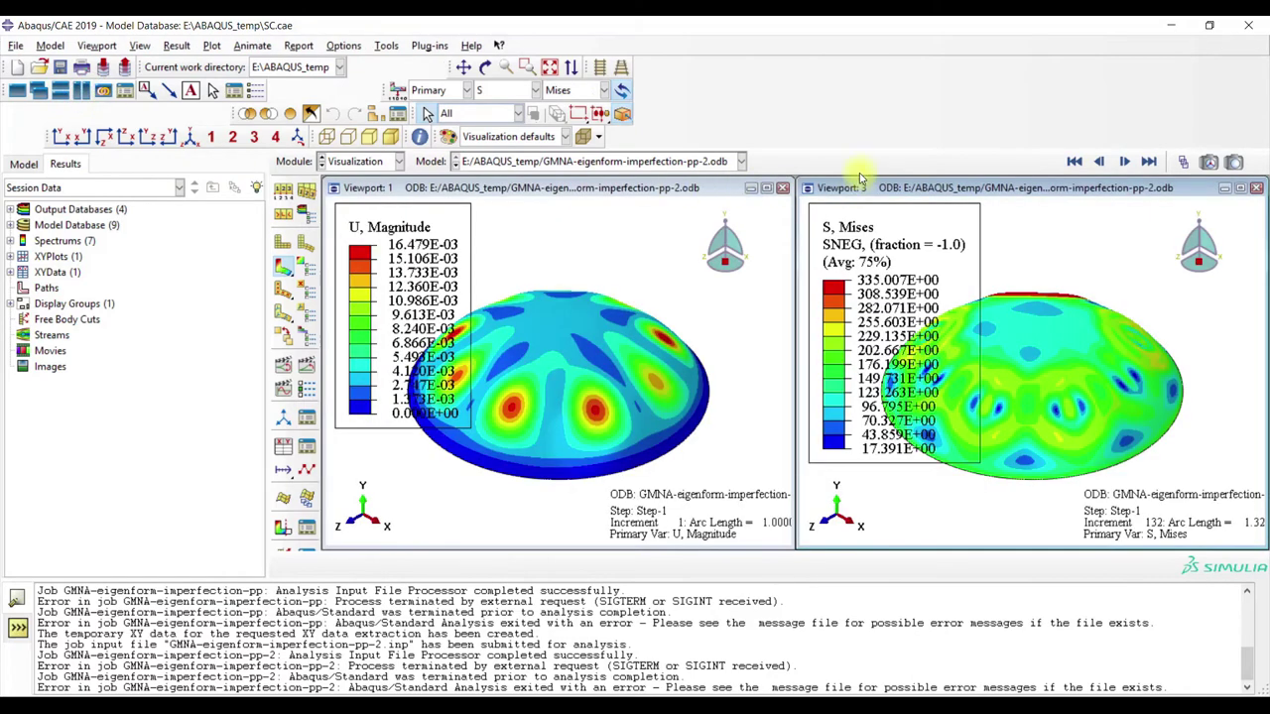
pyautogui.click(625, 187)
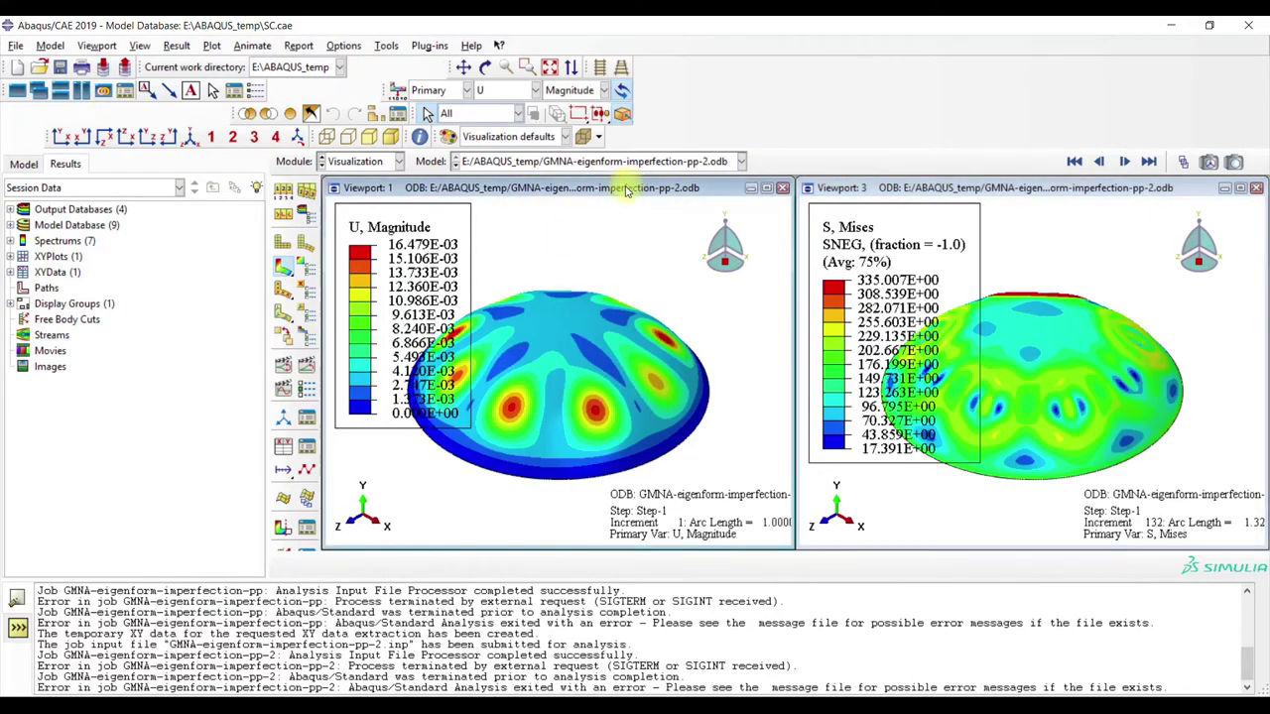
pyautogui.click(969, 202)
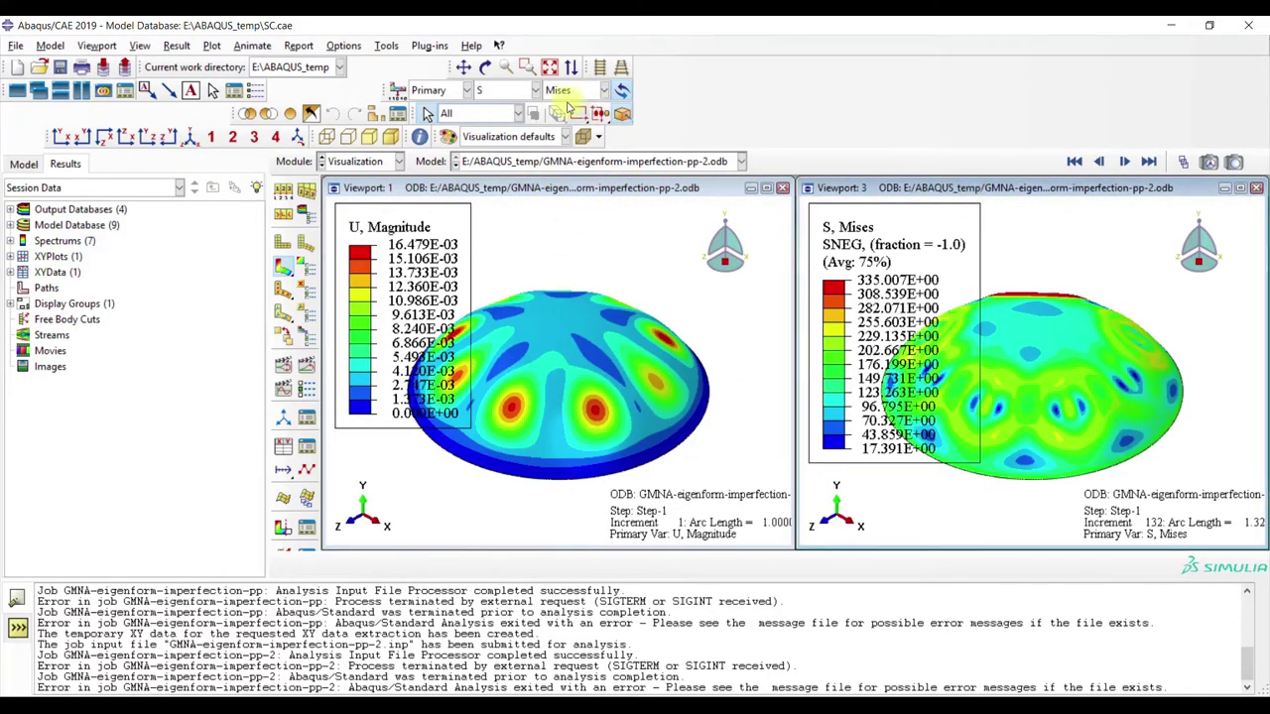
# - Show GMNA-eigenform-imperfection-pp.odb in the new viewport as a contour plot of displacement magnitude U at increment 1
pyautogui.click(506, 91)
pyautogui.click(501, 252)
pyautogui.click(661, 164)
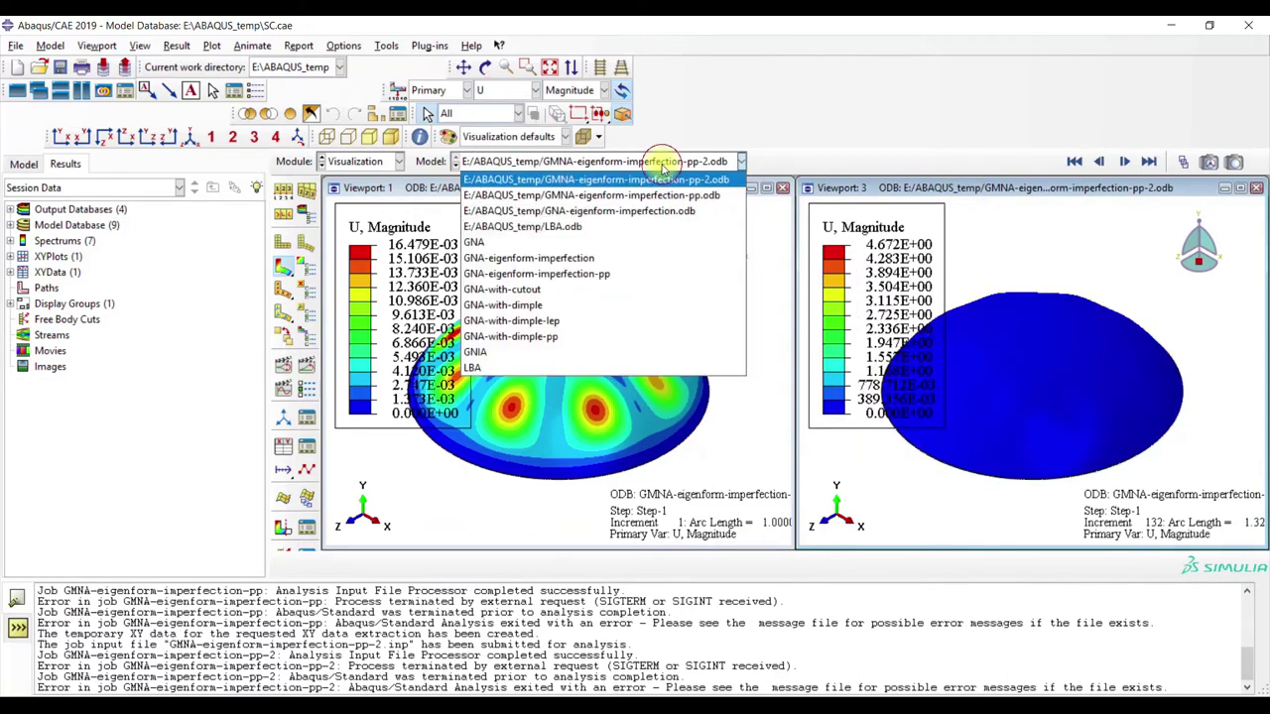
pyautogui.click(668, 196)
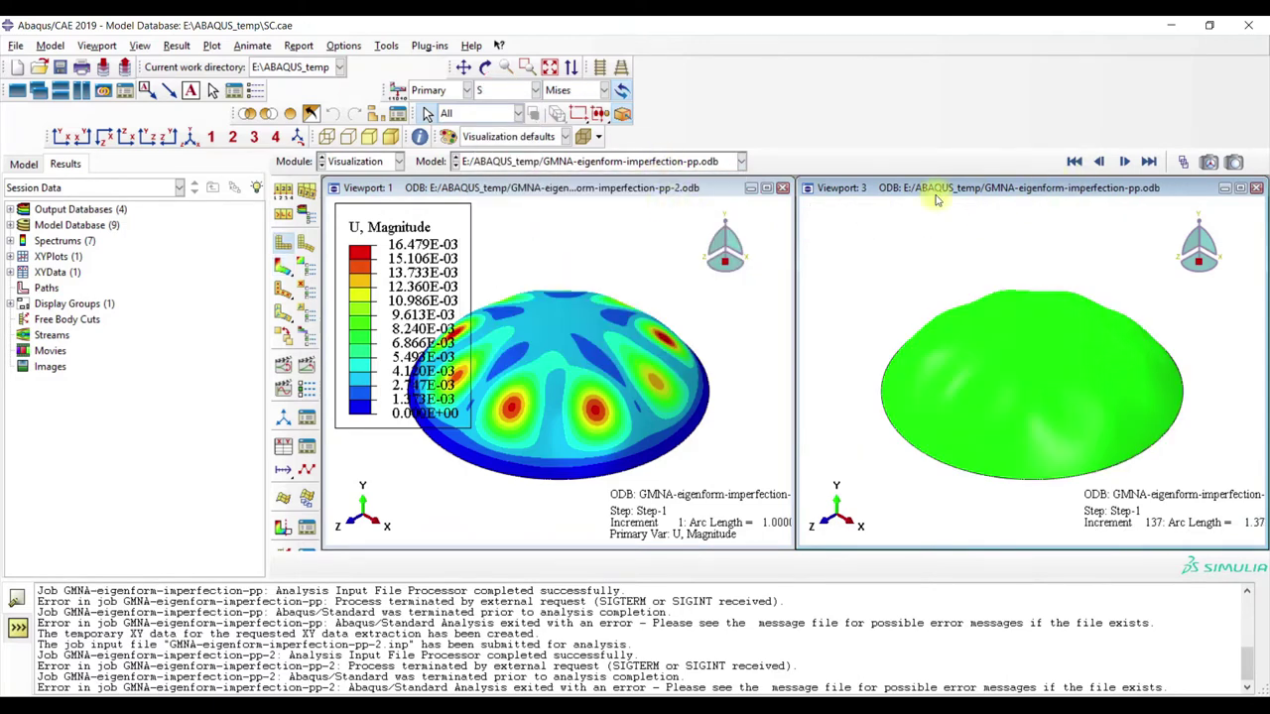
pyautogui.click(284, 264)
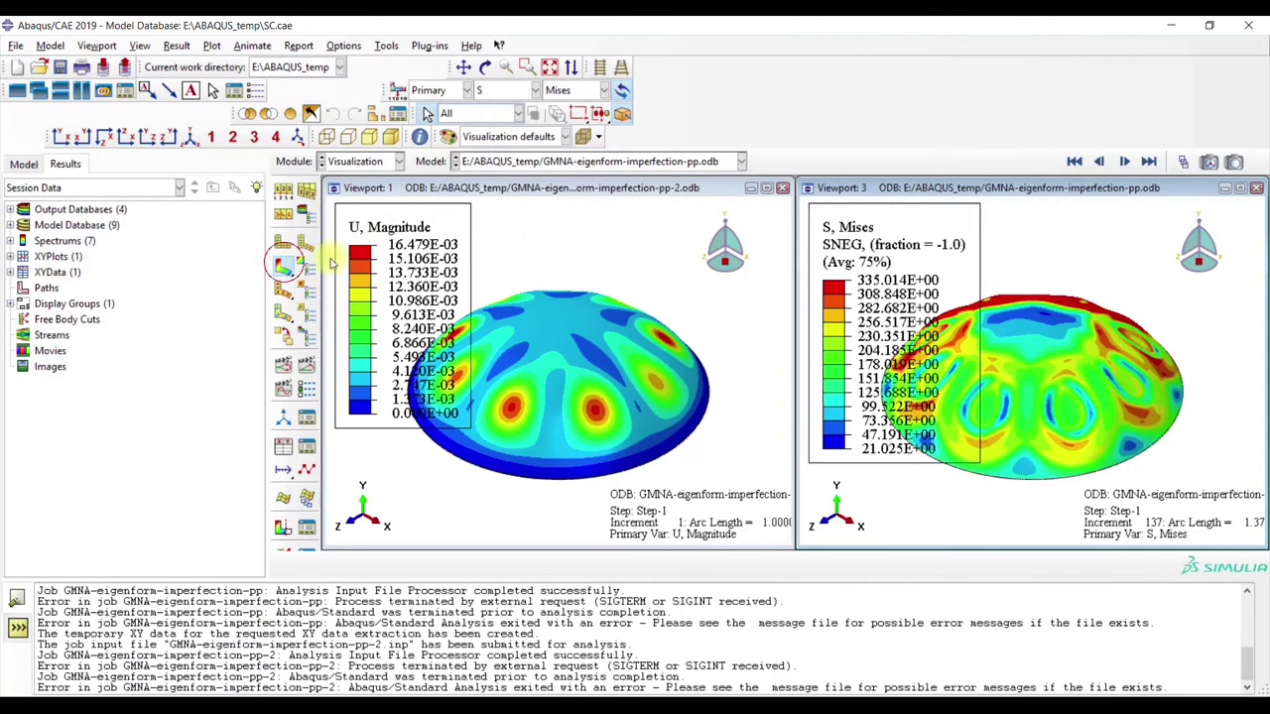
pyautogui.click(1071, 162)
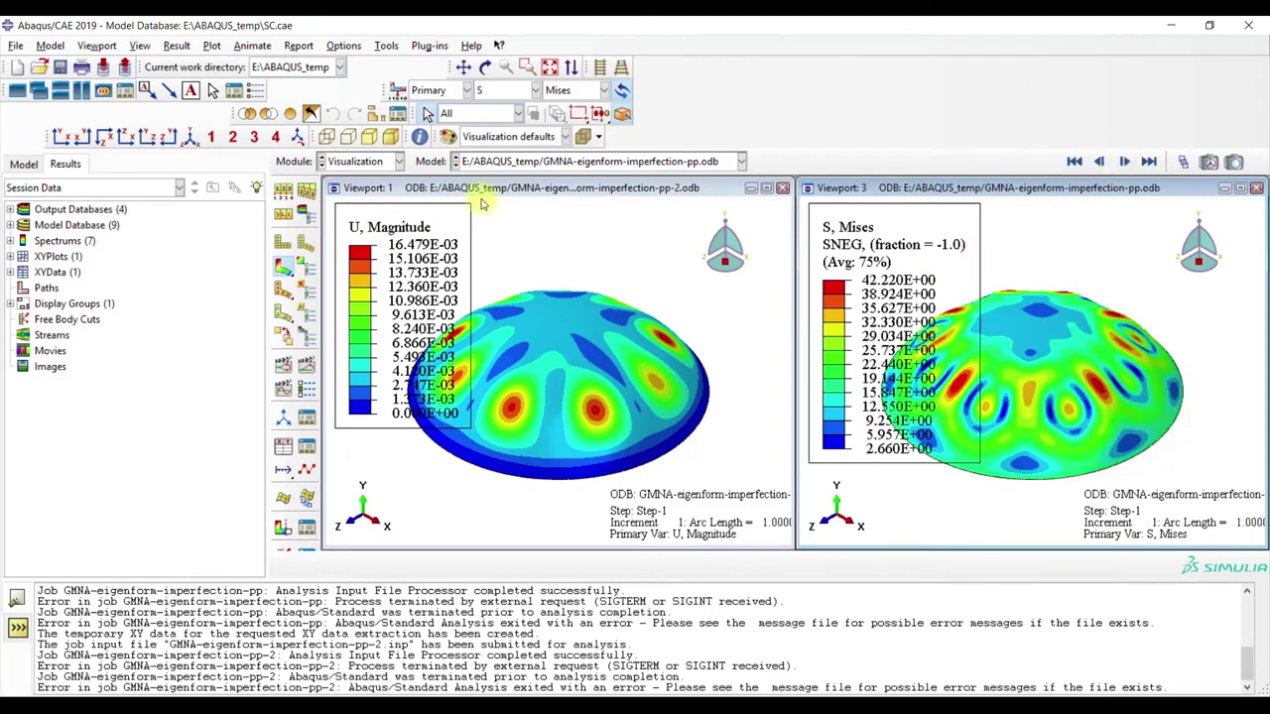
pyautogui.click(511, 90)
pyautogui.click(501, 240)
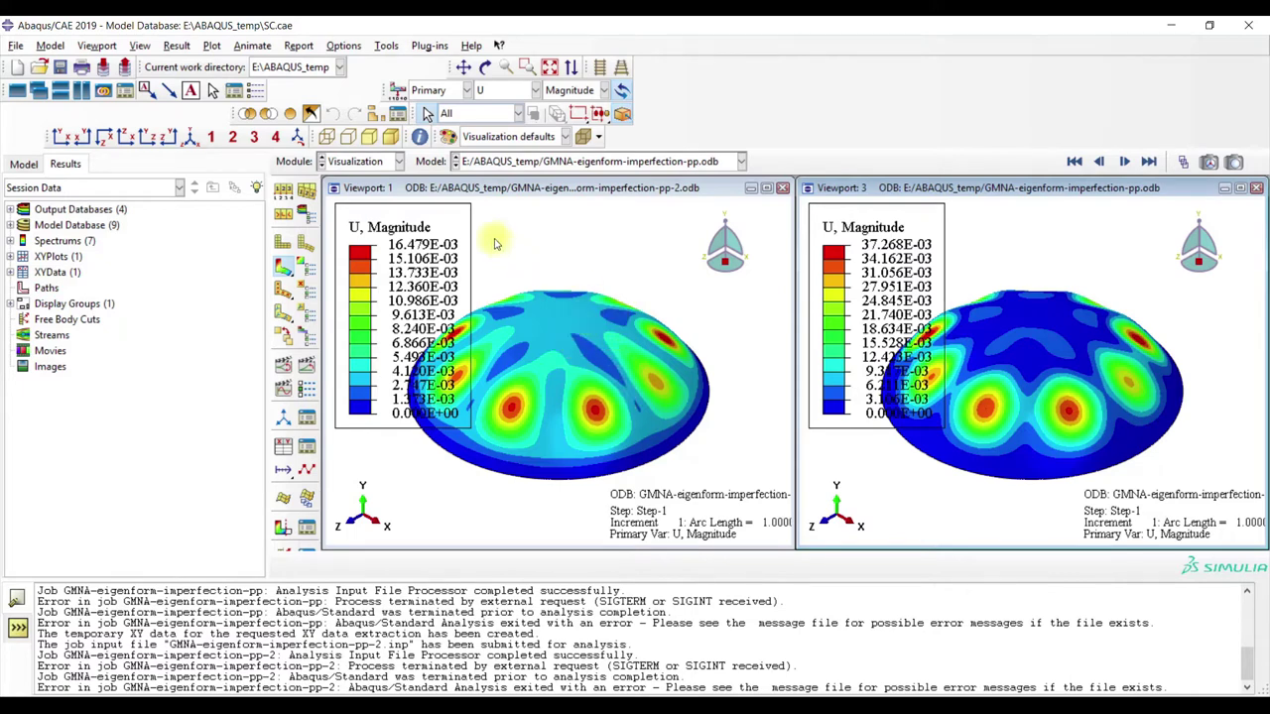
# - Pan the model in both viewports clear of the contour legends to compare the two displacement plots
pyautogui.click(464, 67)
pyautogui.moveTo(588, 291); pyautogui.dragTo(653, 286)
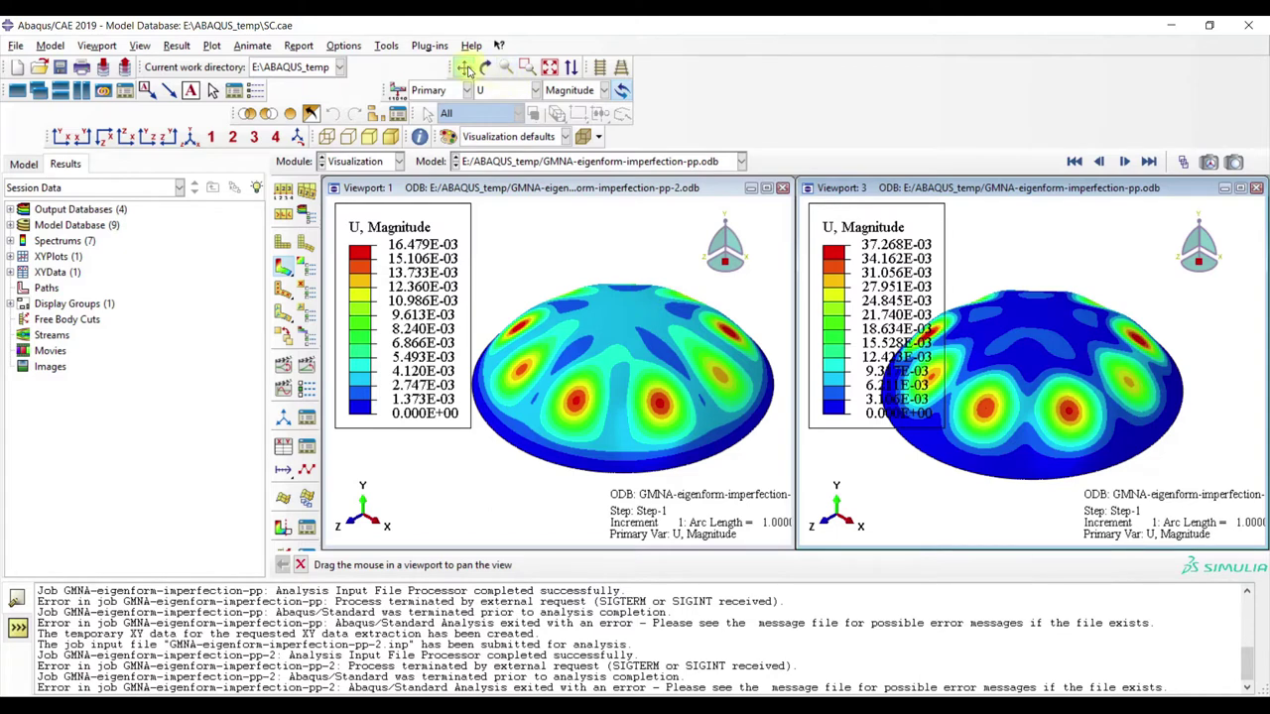
pyautogui.click(465, 68)
pyautogui.click(463, 66)
pyautogui.moveTo(1050, 360); pyautogui.dragTo(1121, 351)
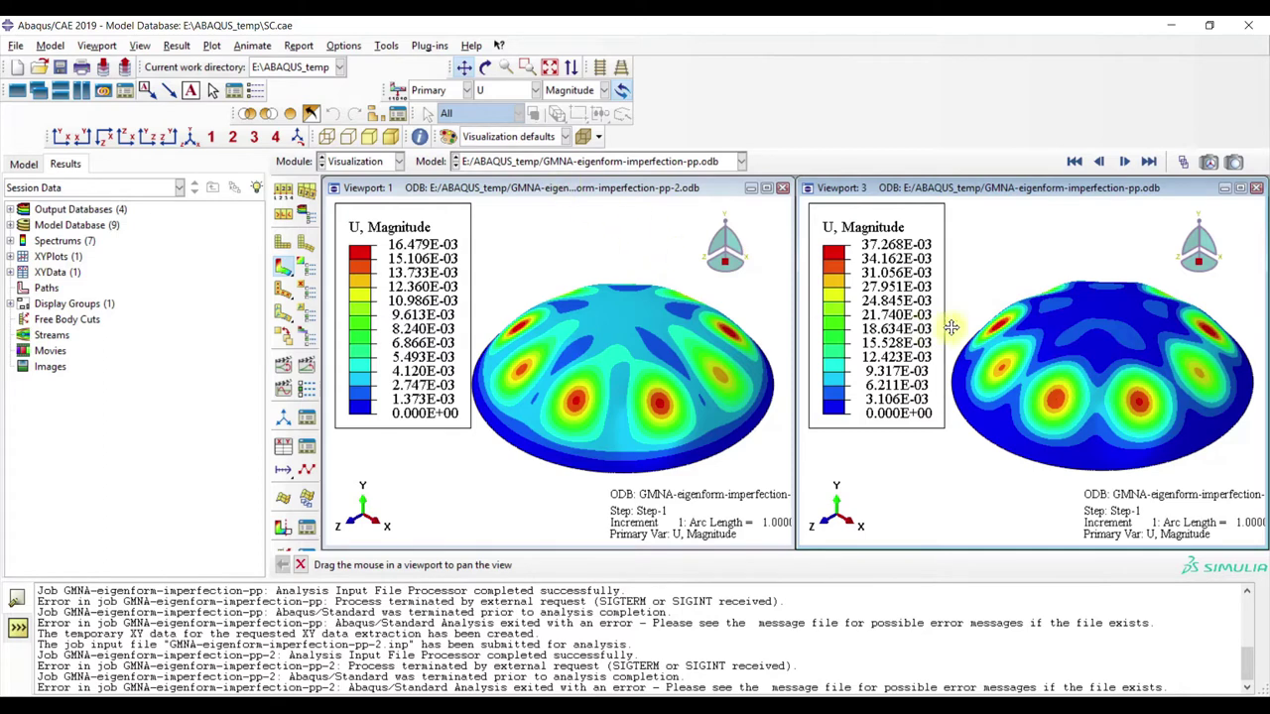
pyautogui.click(463, 68)
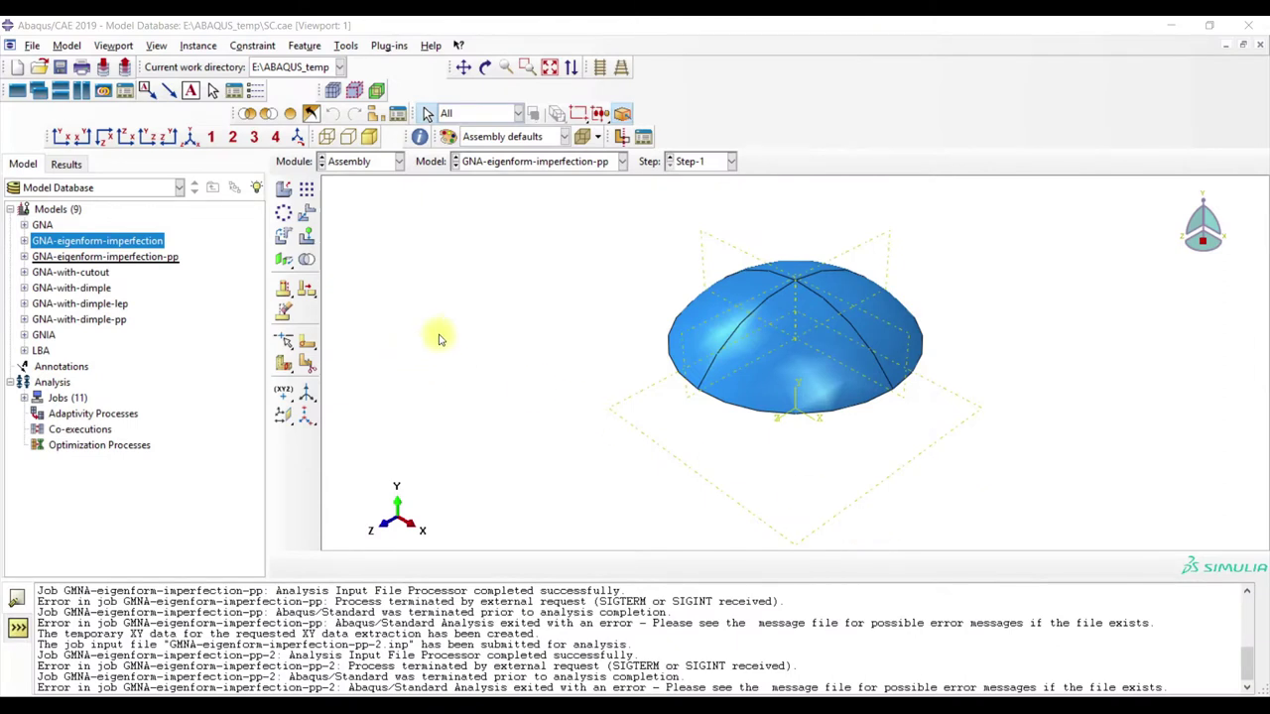
# - Copy the GNA model to a new model named GNA-Dimple-0-5t-pp
pyautogui.click(43, 226)
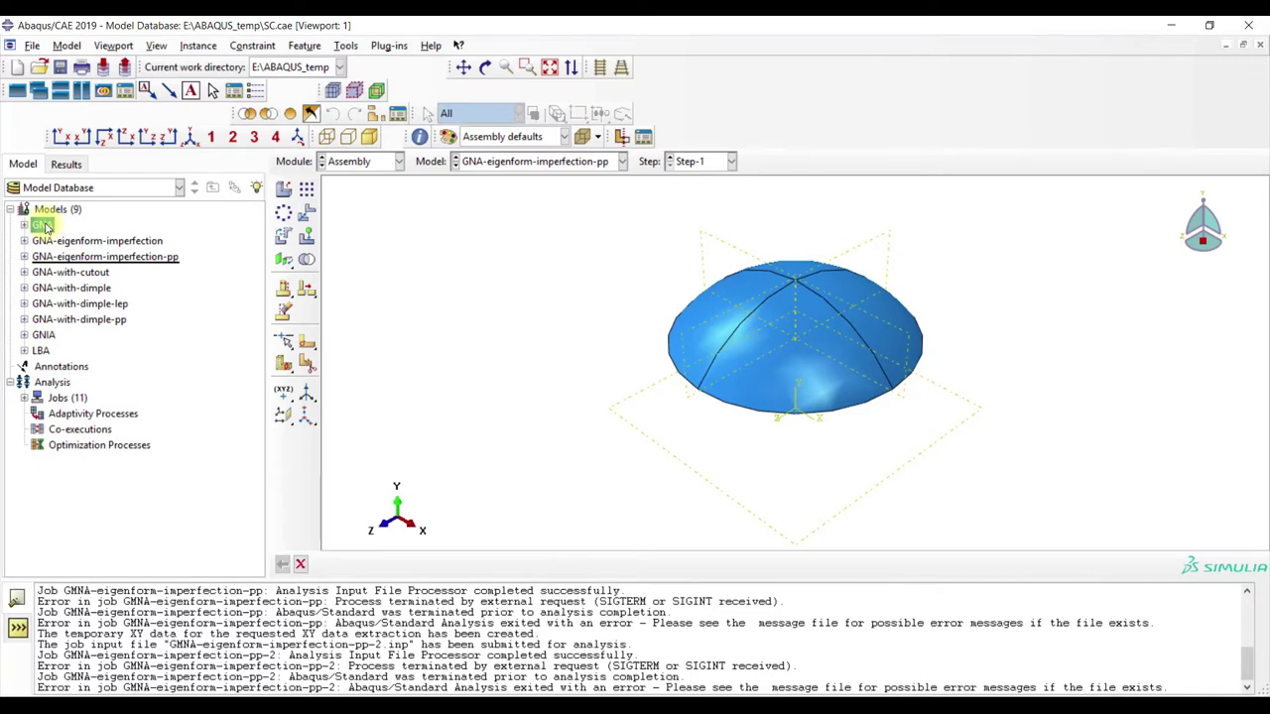
pyautogui.rightClick(45, 226)
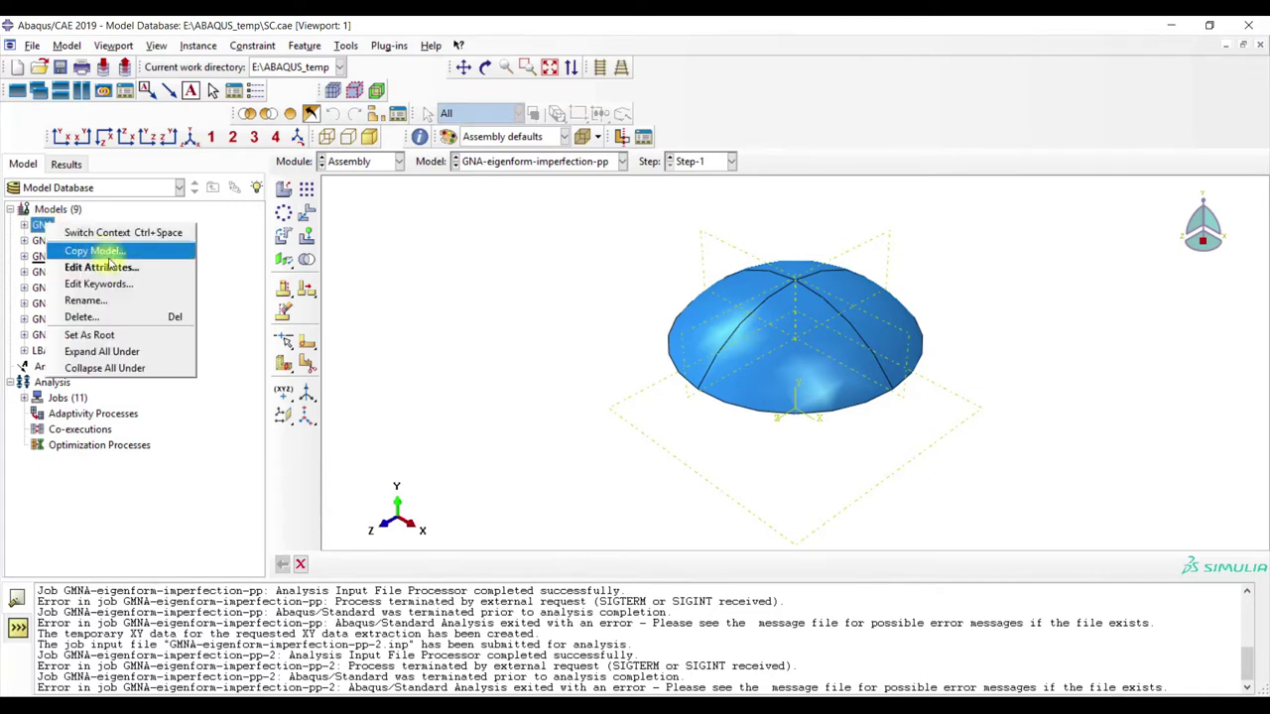
pyautogui.click(79, 249)
pyautogui.moveTo(37, 322); pyautogui.dragTo(117, 324)
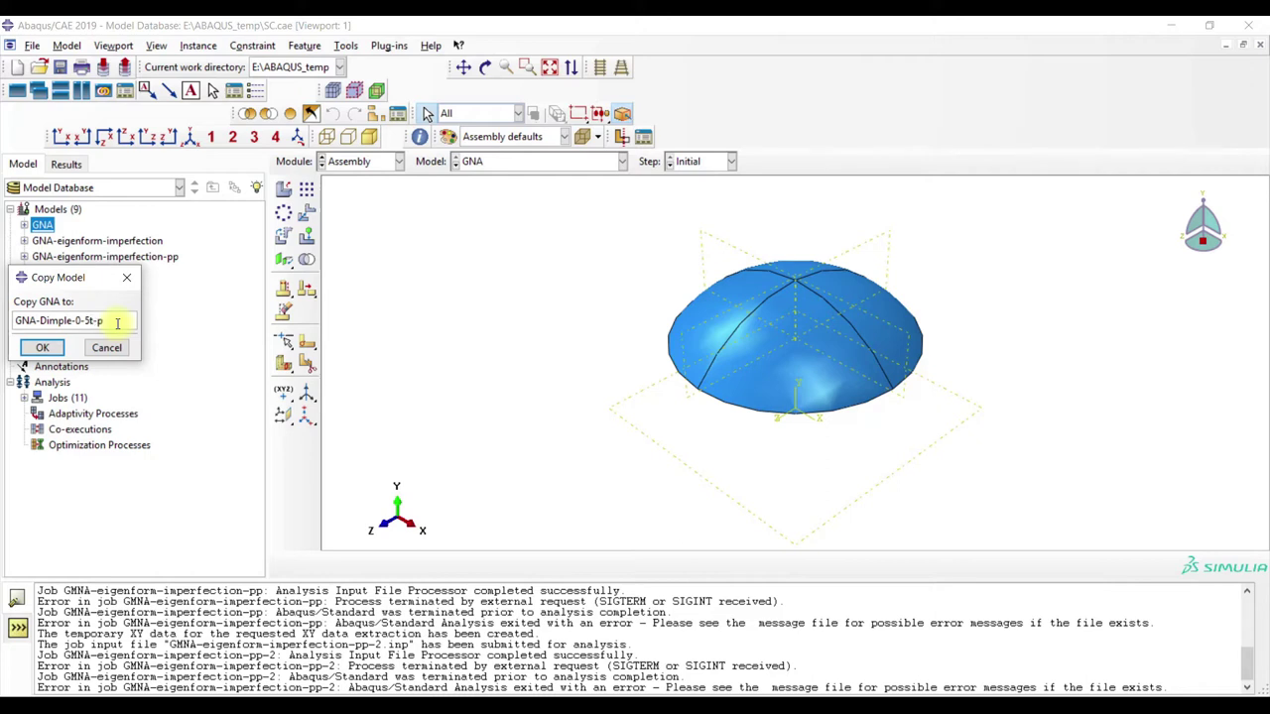
pyautogui.click(43, 347)
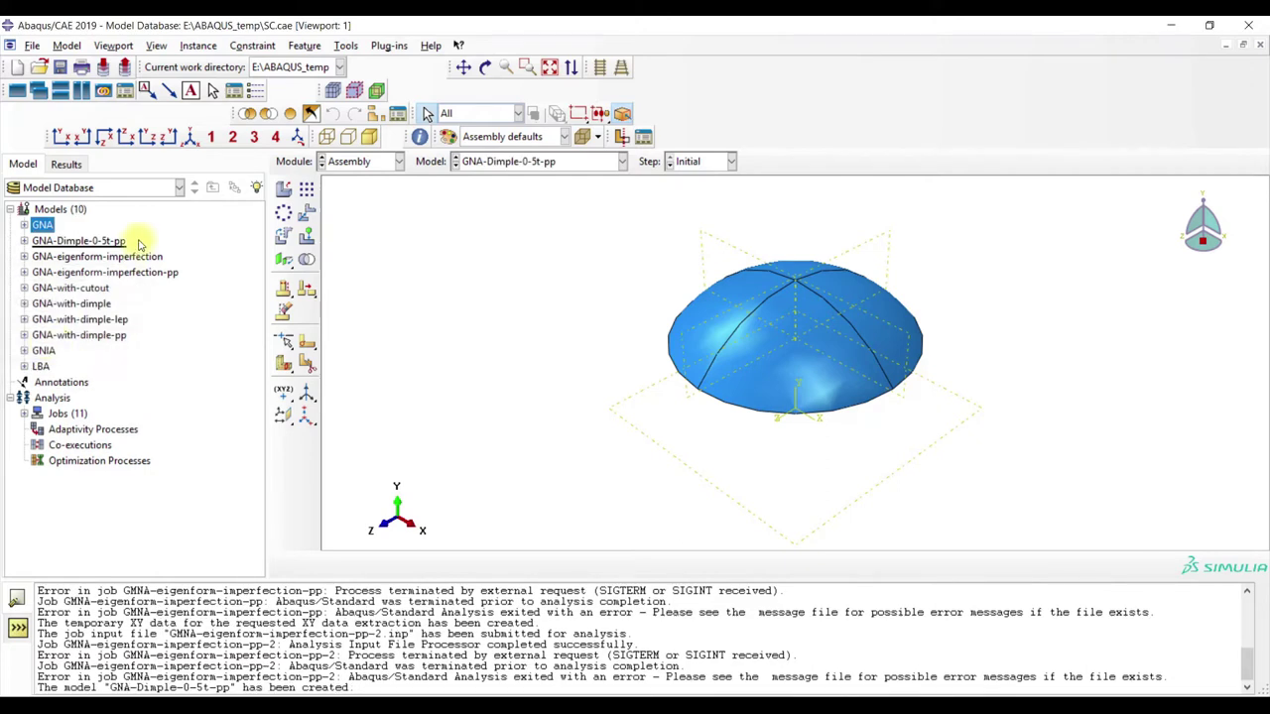
# - In the Property module, add plastic behavior to Material-1 with yield stress 335 and plastic strain 0
pyautogui.click(367, 162)
pyautogui.click(349, 195)
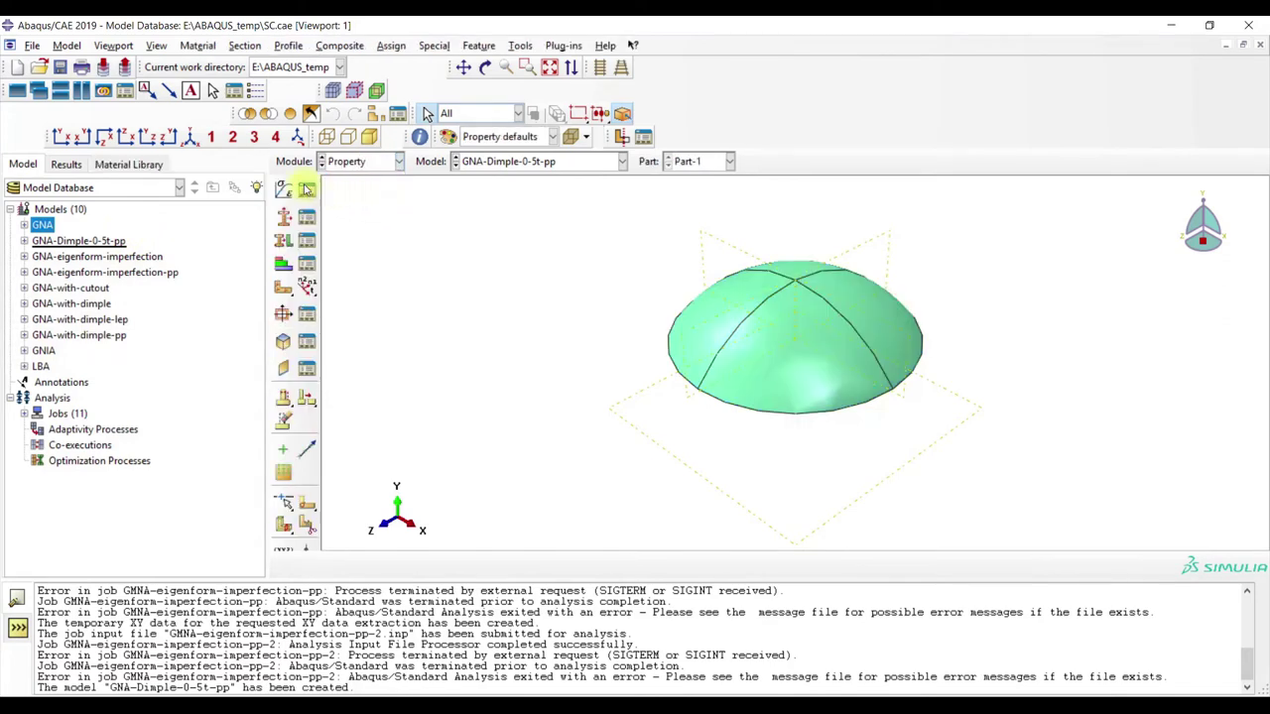
pyautogui.click(306, 189)
pyautogui.click(496, 252)
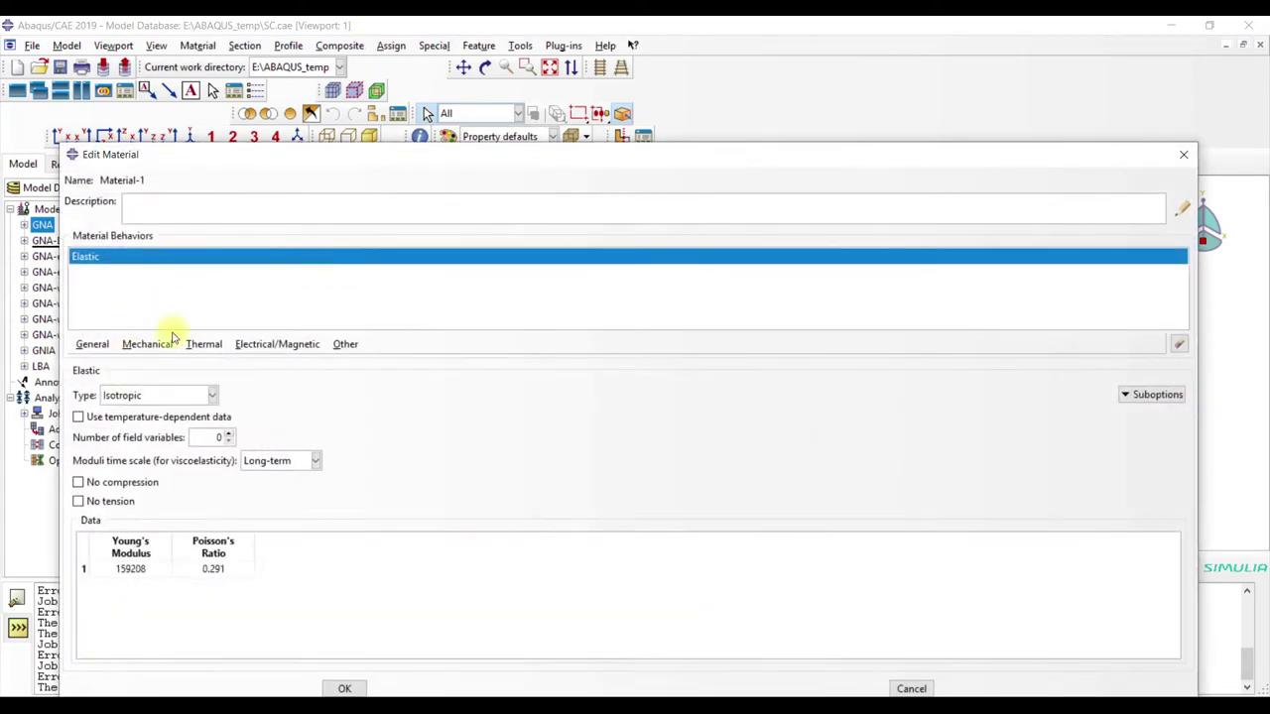
pyautogui.click(158, 344)
pyautogui.moveTo(178, 378)
pyautogui.click(365, 378)
pyautogui.click(130, 527)
pyautogui.write('335')
pyautogui.click(230, 527)
pyautogui.write('0')
pyautogui.click(346, 689)
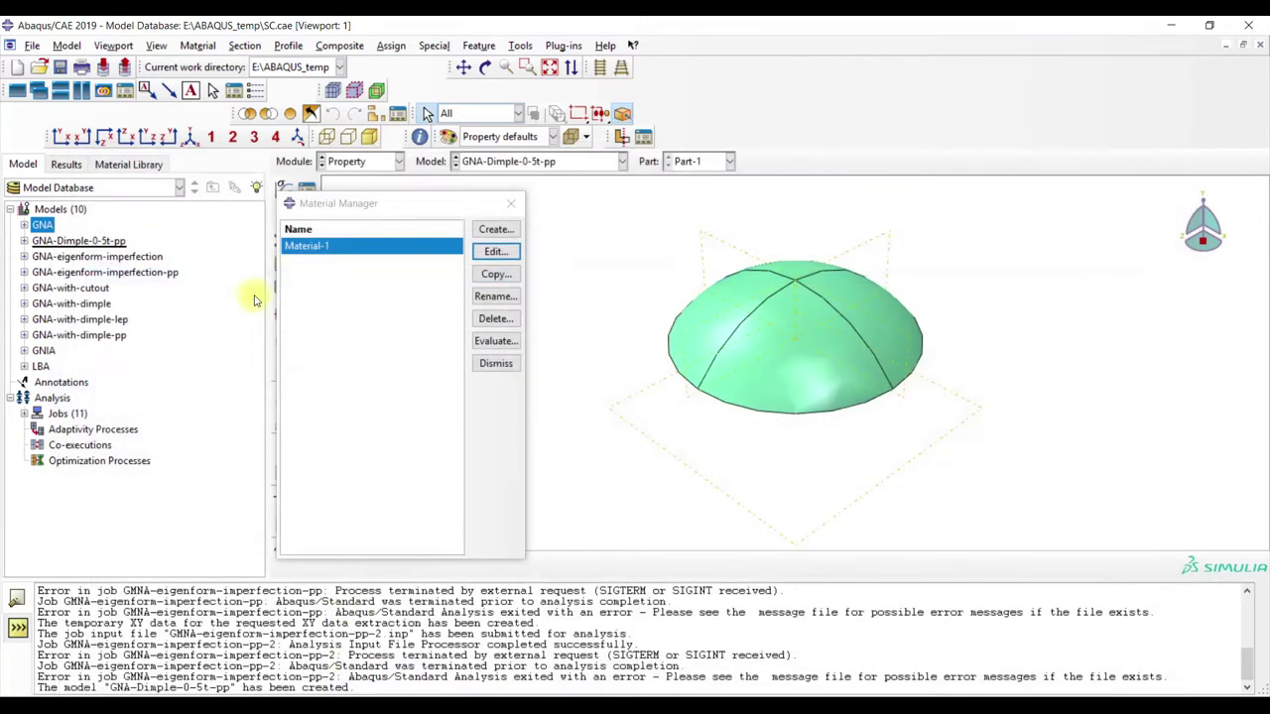
pyautogui.click(510, 205)
# - In the Step module, create a Static, General step named Step-0 after the Initial step with Nlgeom on and default incrementation
pyautogui.click(363, 161)
pyautogui.click(363, 226)
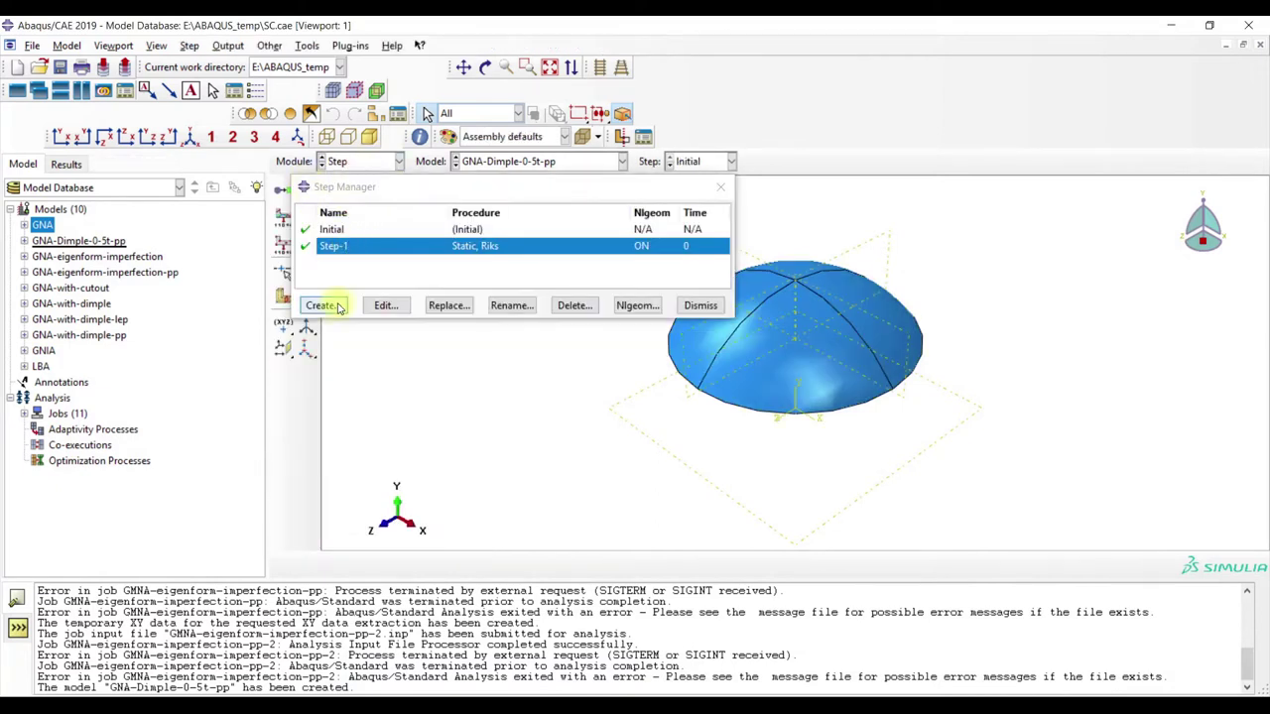
pyautogui.click(332, 230)
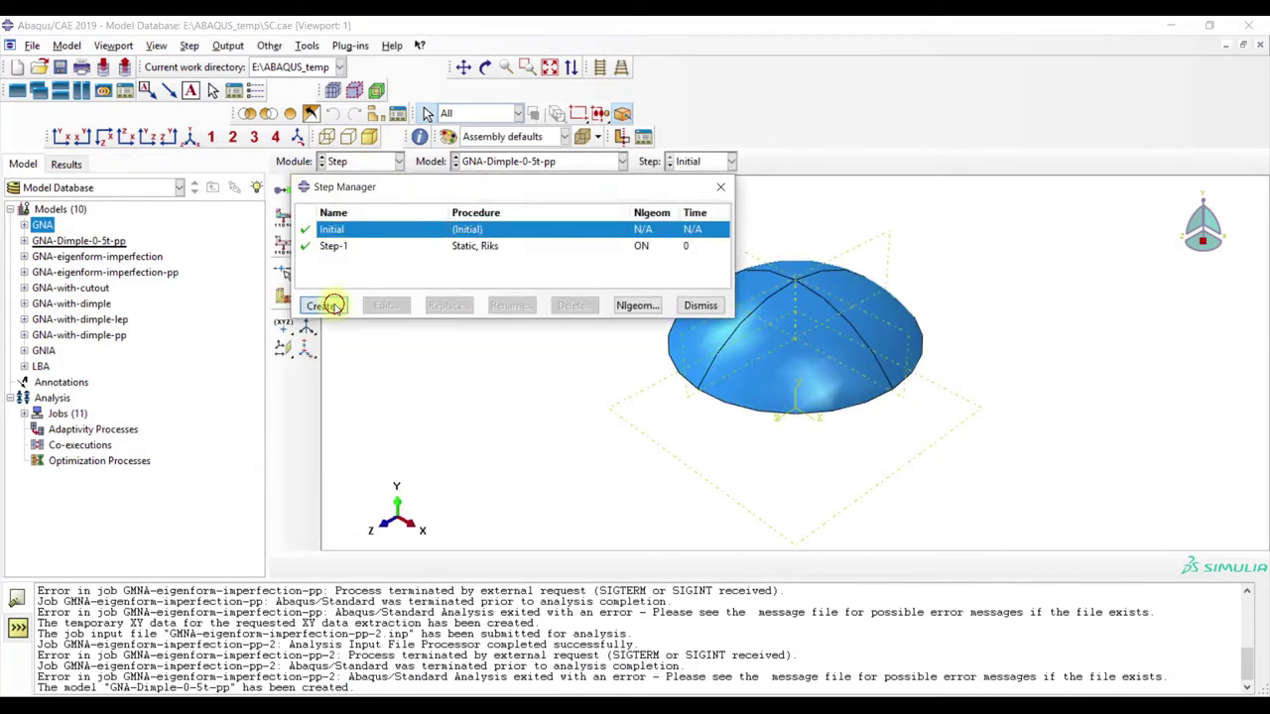
pyautogui.click(321, 304)
pyautogui.moveTo(231, 250); pyautogui.dragTo(267, 249)
pyautogui.write('0')
pyautogui.click(218, 550)
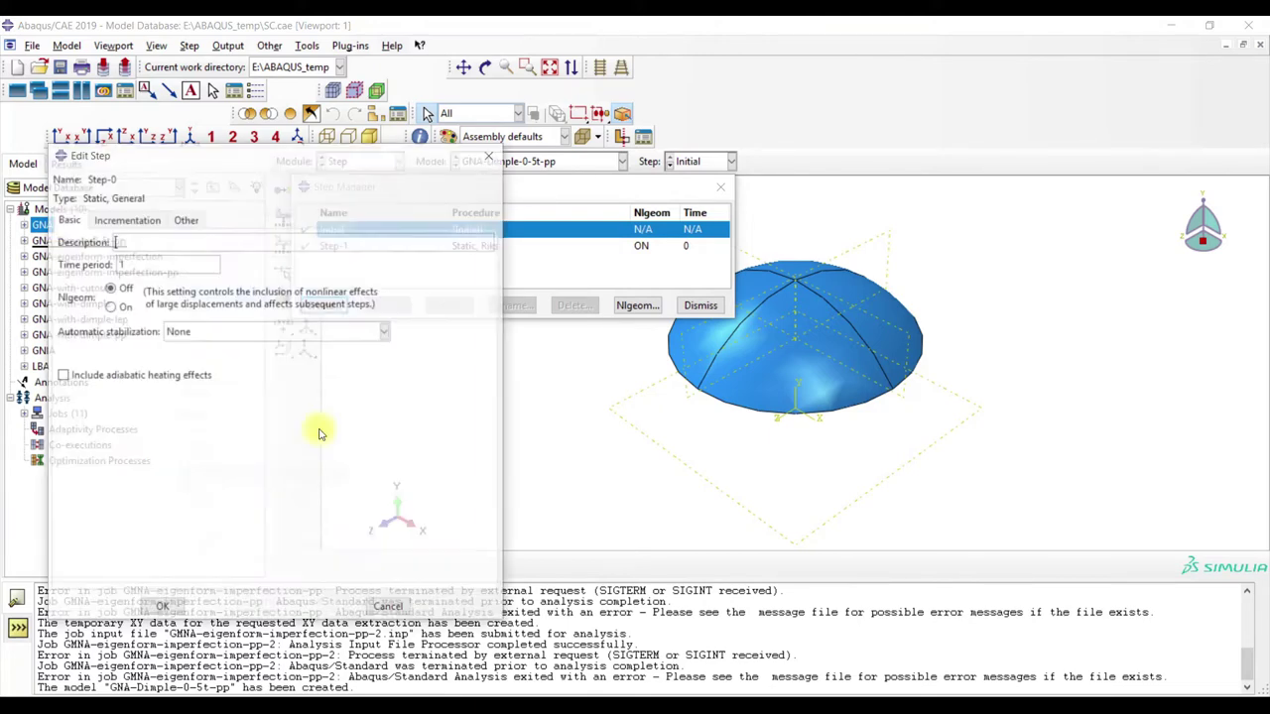
pyautogui.click(126, 219)
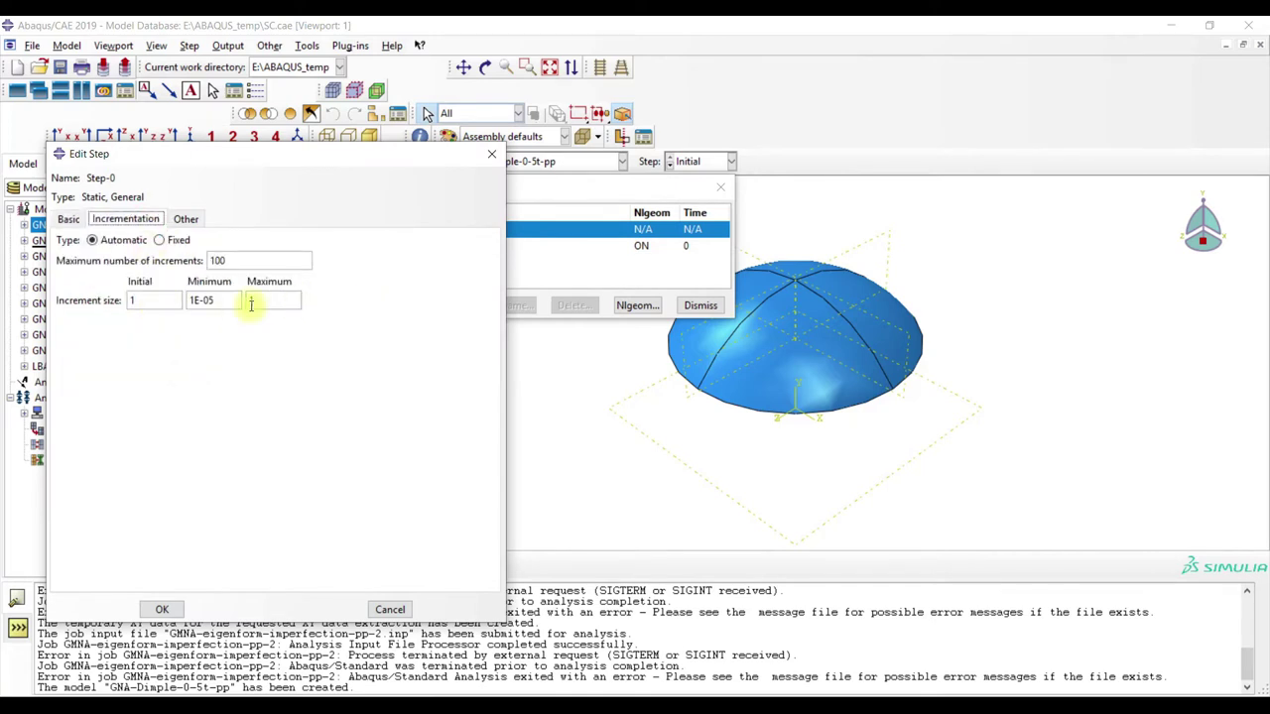
pyautogui.click(162, 611)
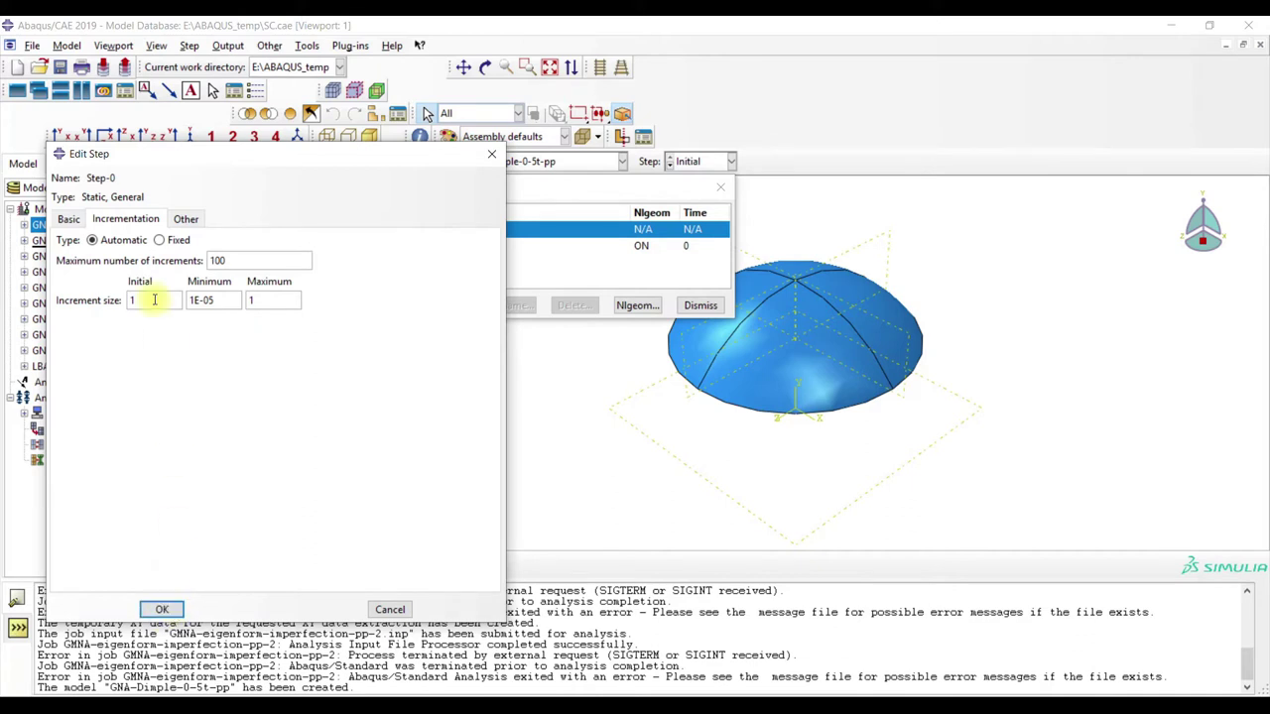
pyautogui.click(166, 607)
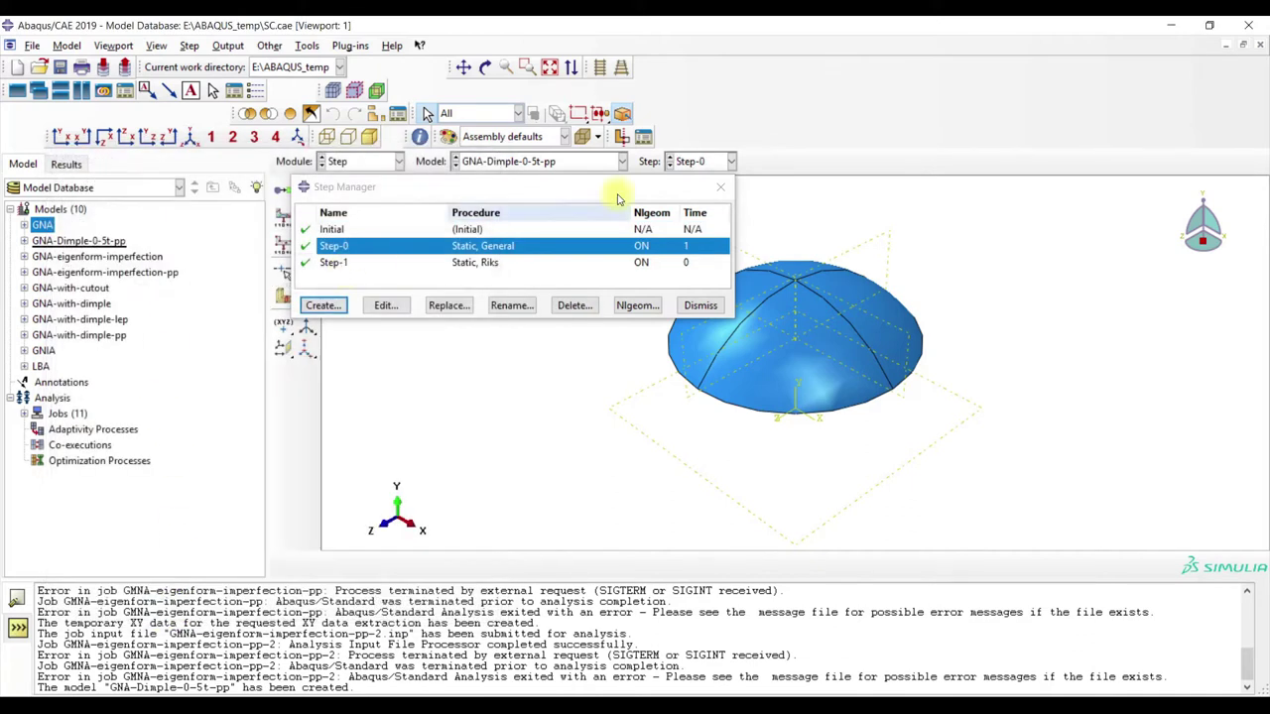
pyautogui.click(722, 186)
# - In the Load module, move the creation of boundary condition BC-1 back to the Initial step
pyautogui.click(357, 161)
pyautogui.click(355, 255)
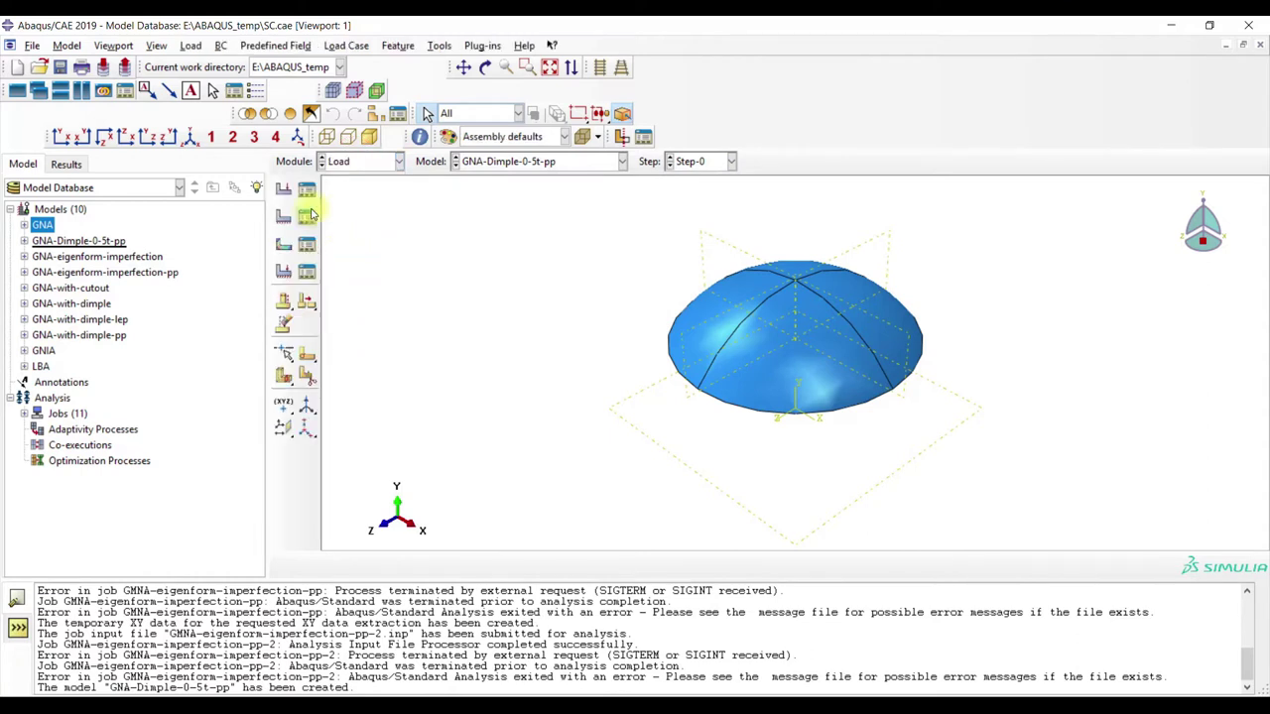
pyautogui.click(309, 216)
pyautogui.click(650, 206)
pyautogui.click(650, 205)
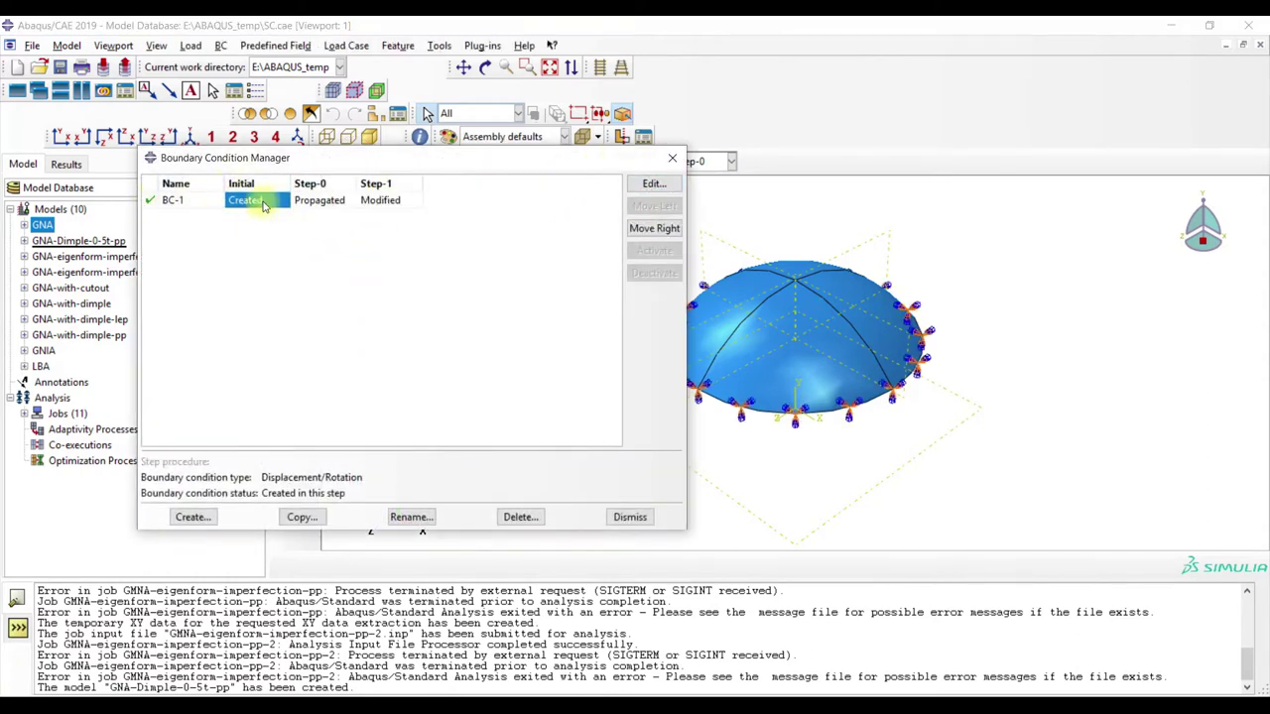
pyautogui.click(673, 158)
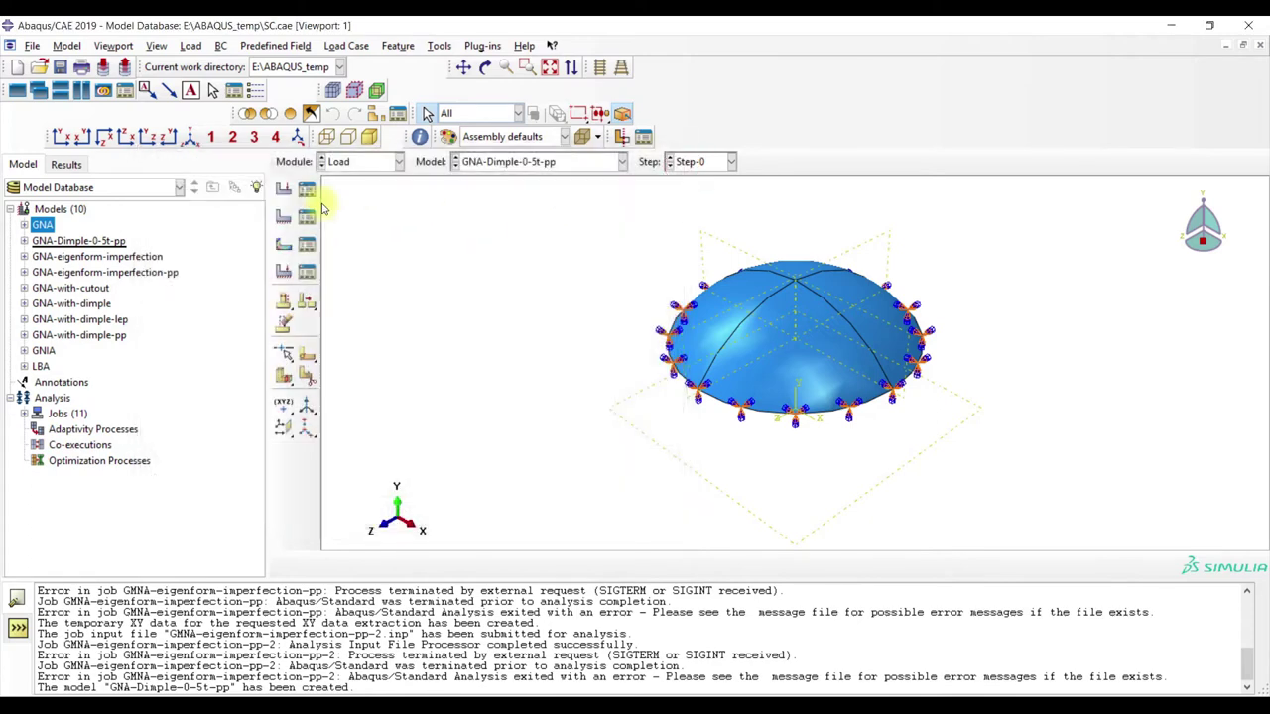
# - Check the definition of pressure load Load-1 in Step-1
pyautogui.click(309, 189)
pyautogui.doubleClick(335, 223)
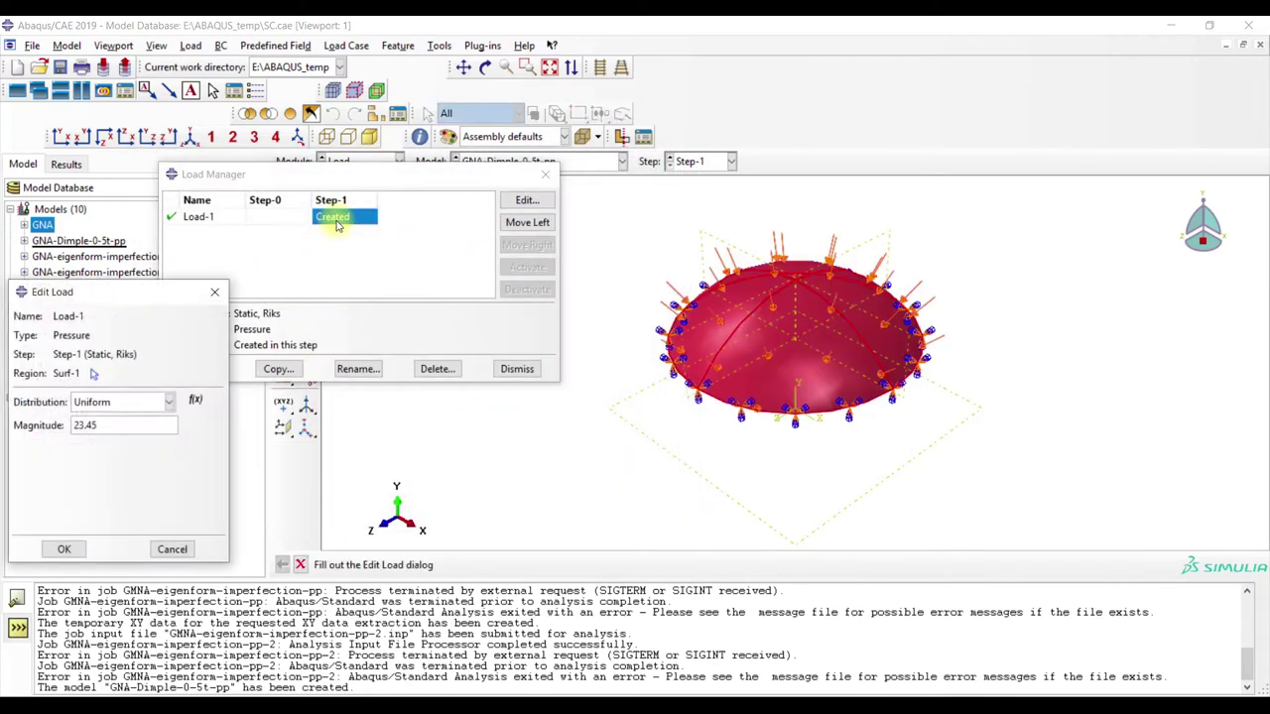
pyautogui.click(221, 290)
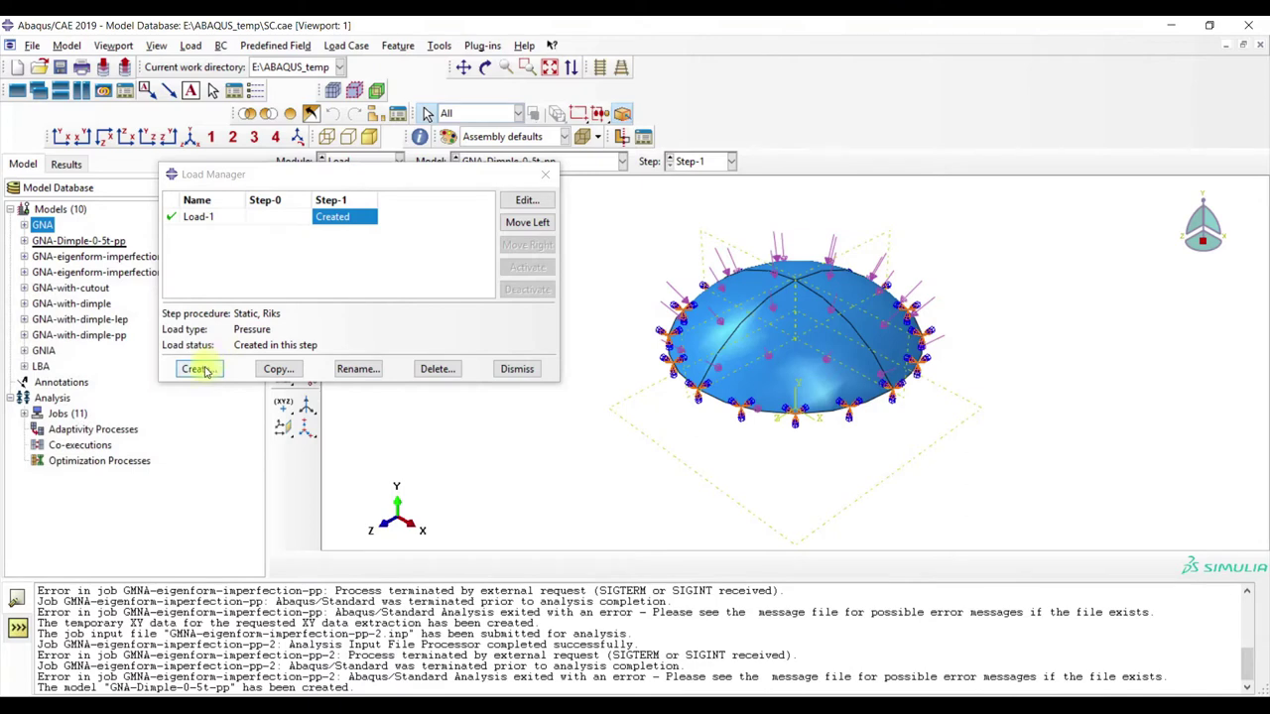
pyautogui.click(545, 173)
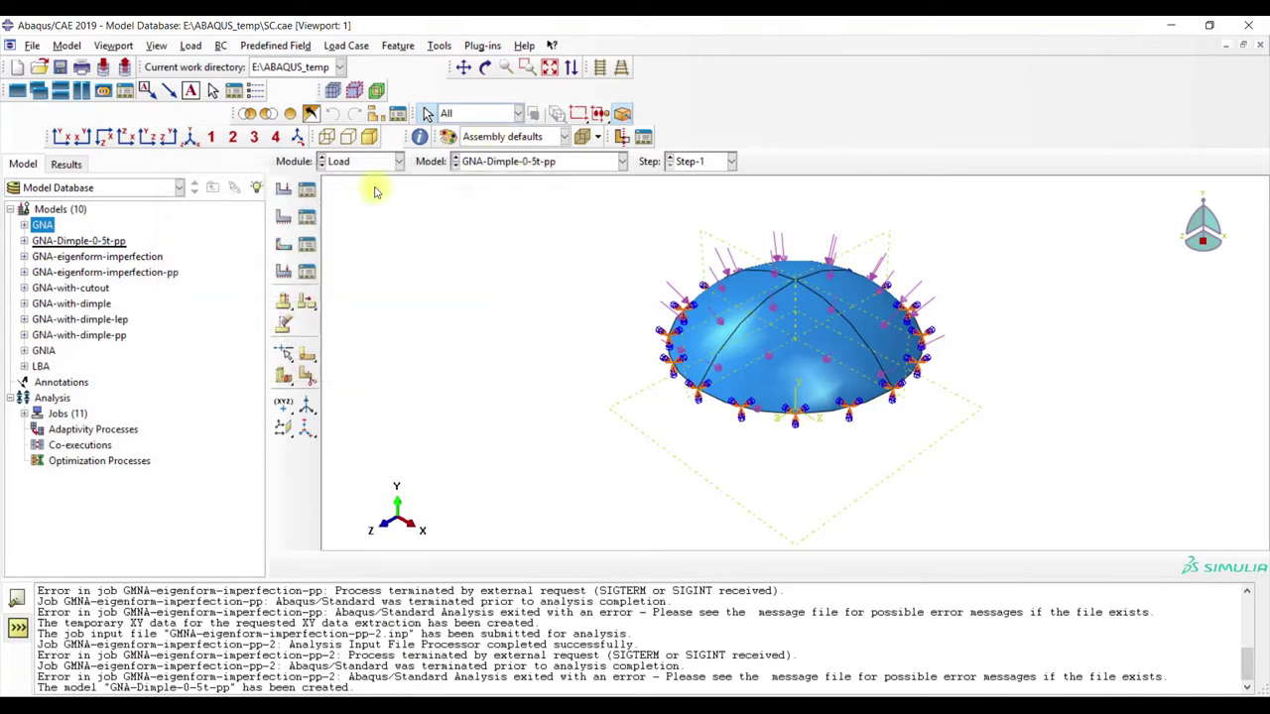
# - Create a Displacement/Rotation boundary condition BC-2 at the apex of the cap with U2 set to -0.5
pyautogui.click(310, 225)
pyautogui.click(193, 515)
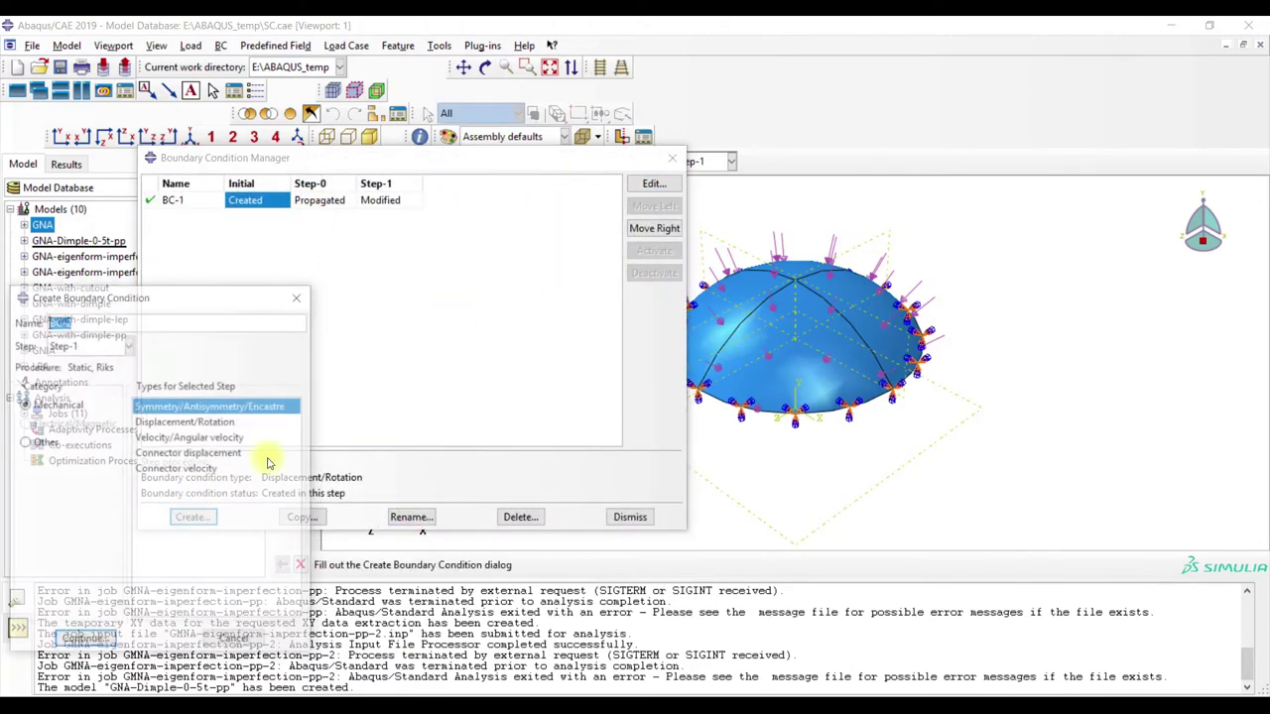
pyautogui.click(171, 422)
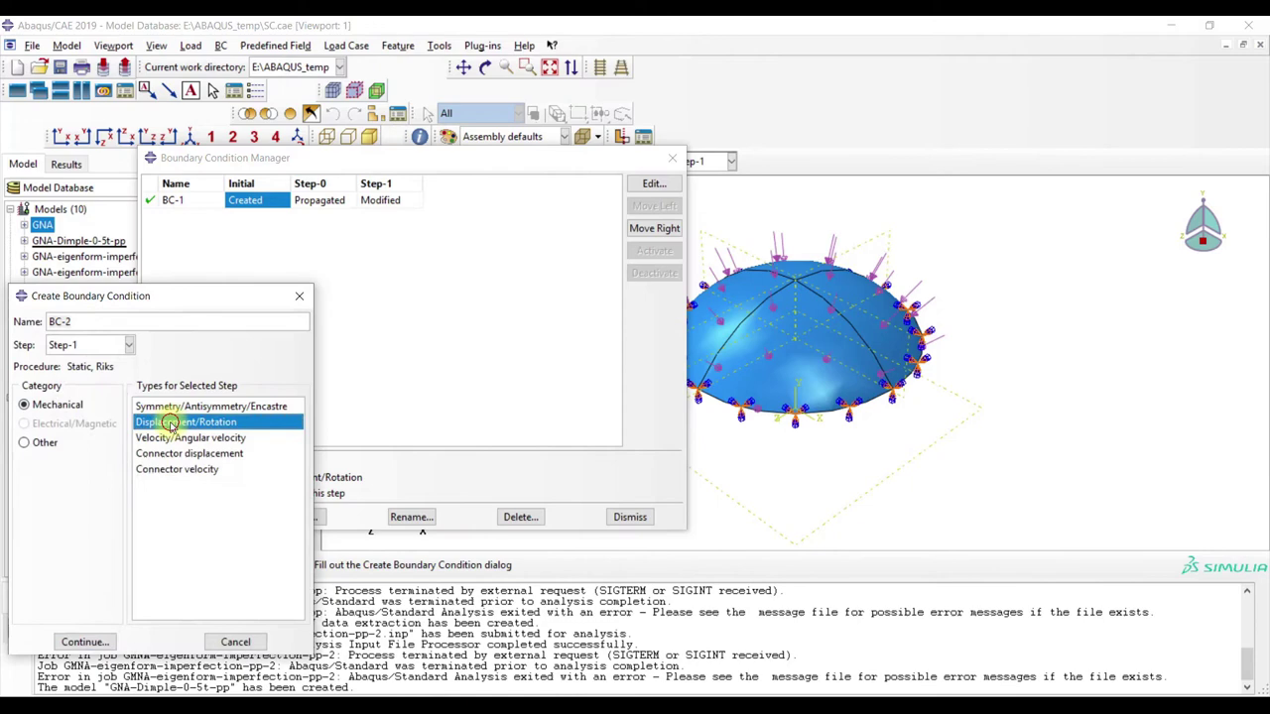
pyautogui.click(79, 640)
pyautogui.click(797, 282)
pyautogui.click(660, 564)
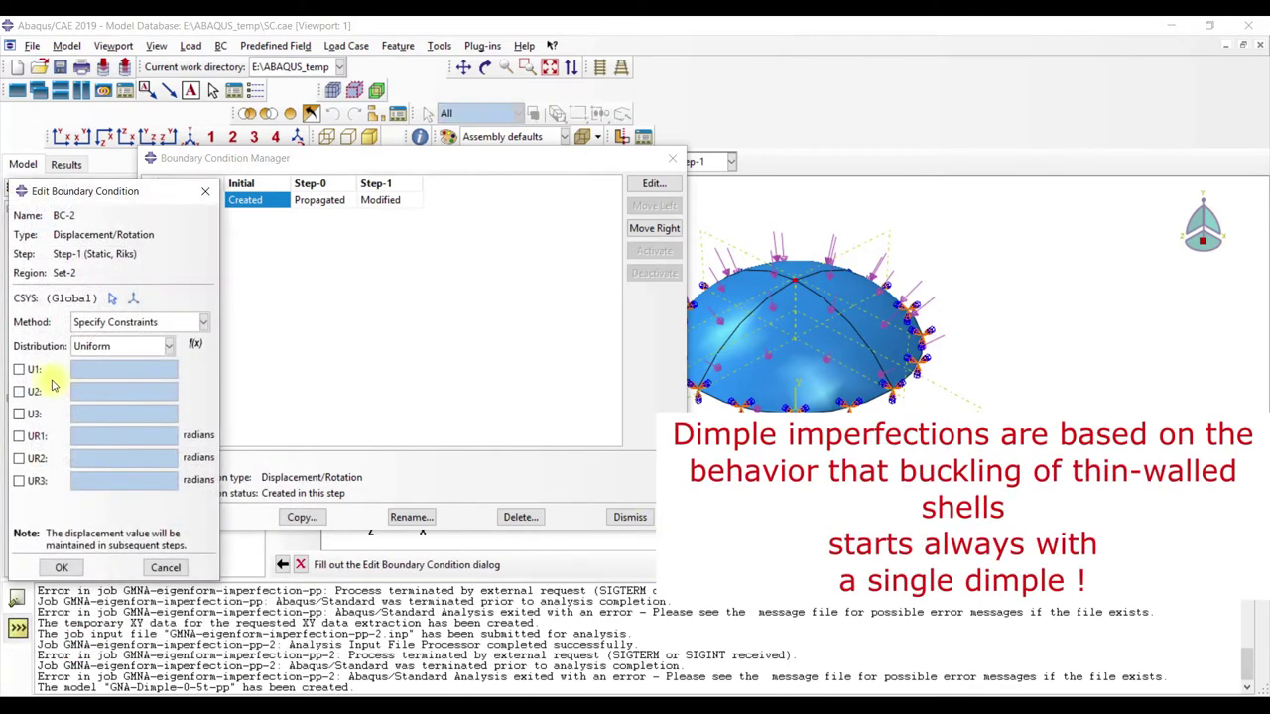
pyautogui.click(42, 399)
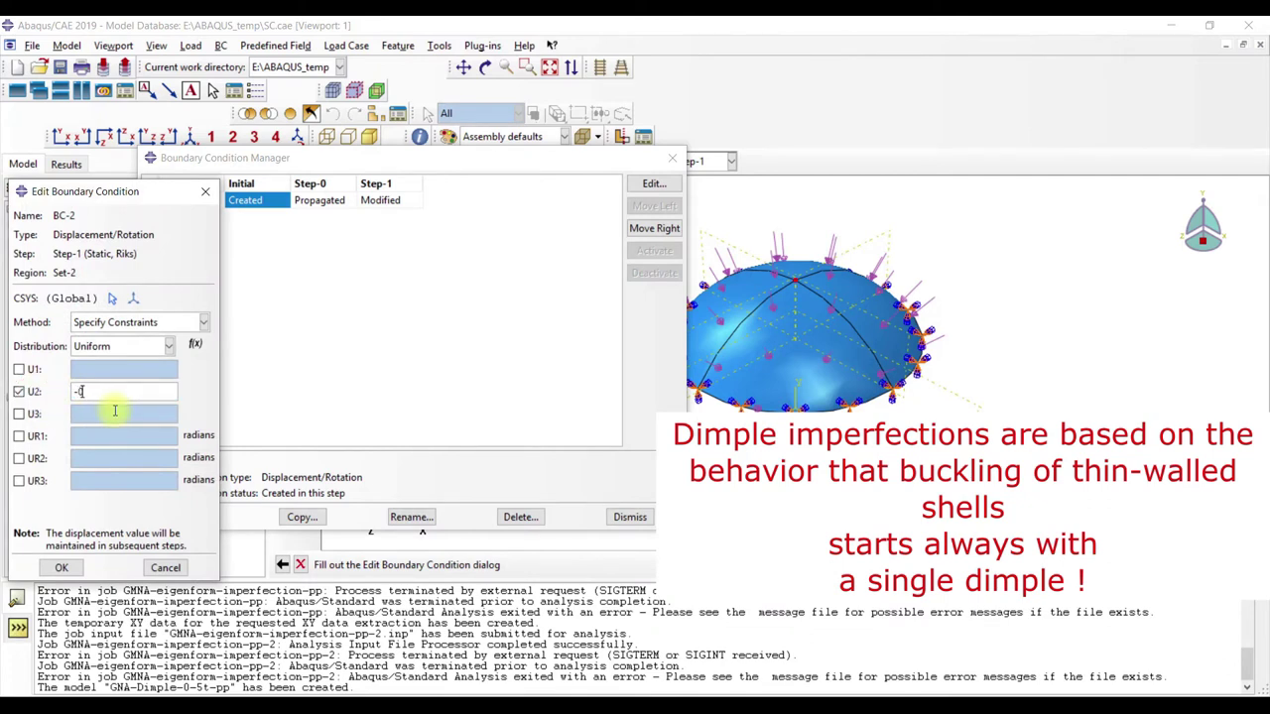
pyautogui.click(65, 570)
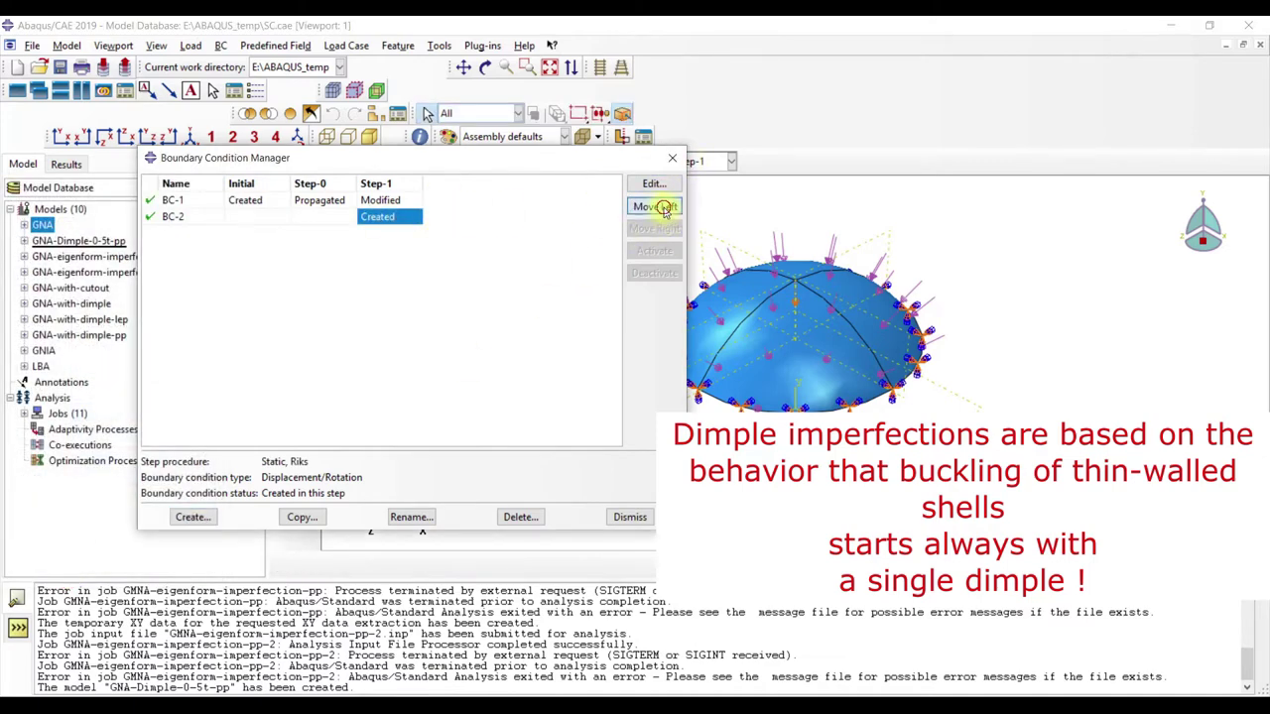
# - Move BC-2 so that it is created in Step-0 and deactivate it in Step-1
pyautogui.click(657, 205)
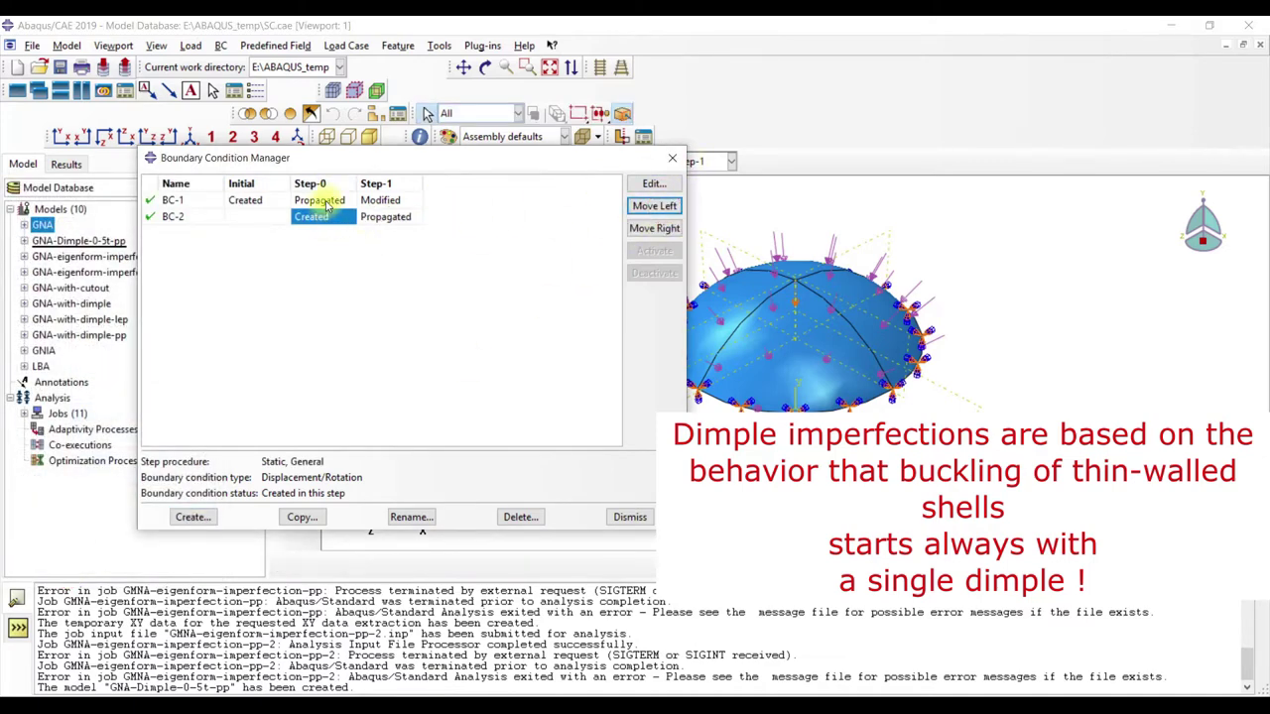
pyautogui.click(365, 222)
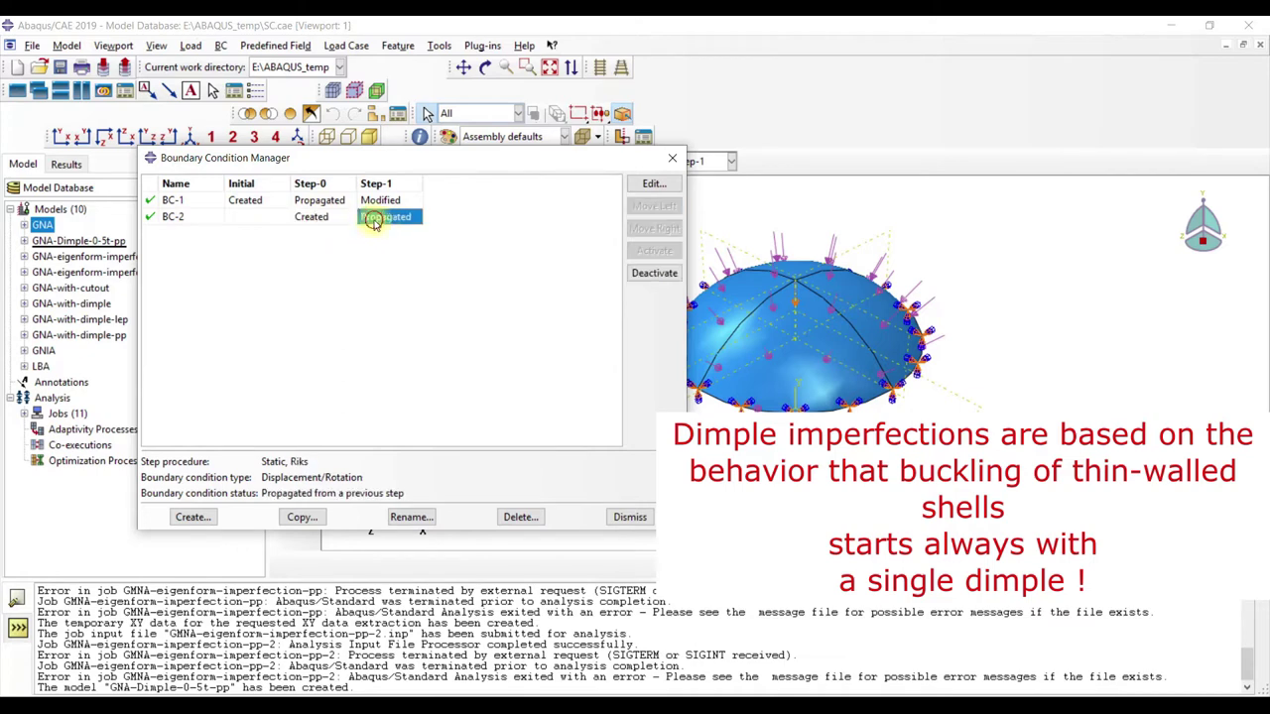
pyautogui.click(651, 274)
pyautogui.click(671, 157)
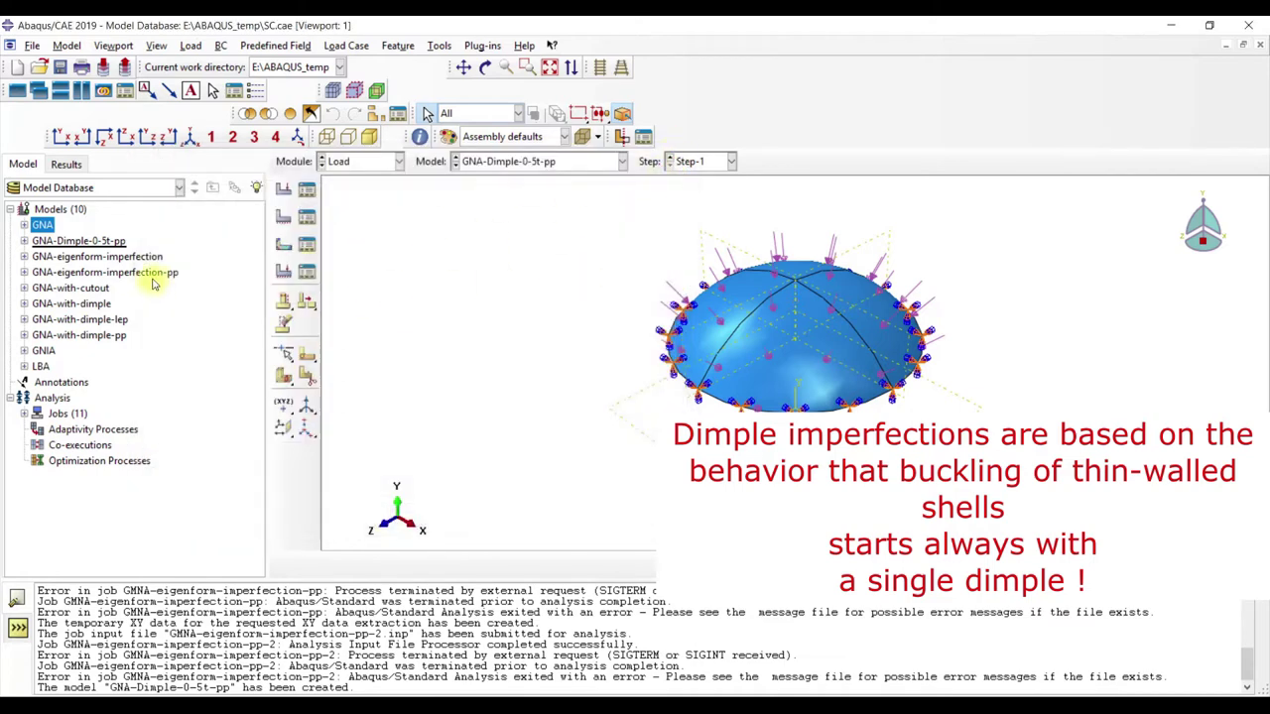
# - Copy the GNA-Dimple-0-5t-pp model to a new model named GNA-Dimple-1t-pp
pyautogui.rightClick(92, 243)
pyautogui.click(109, 266)
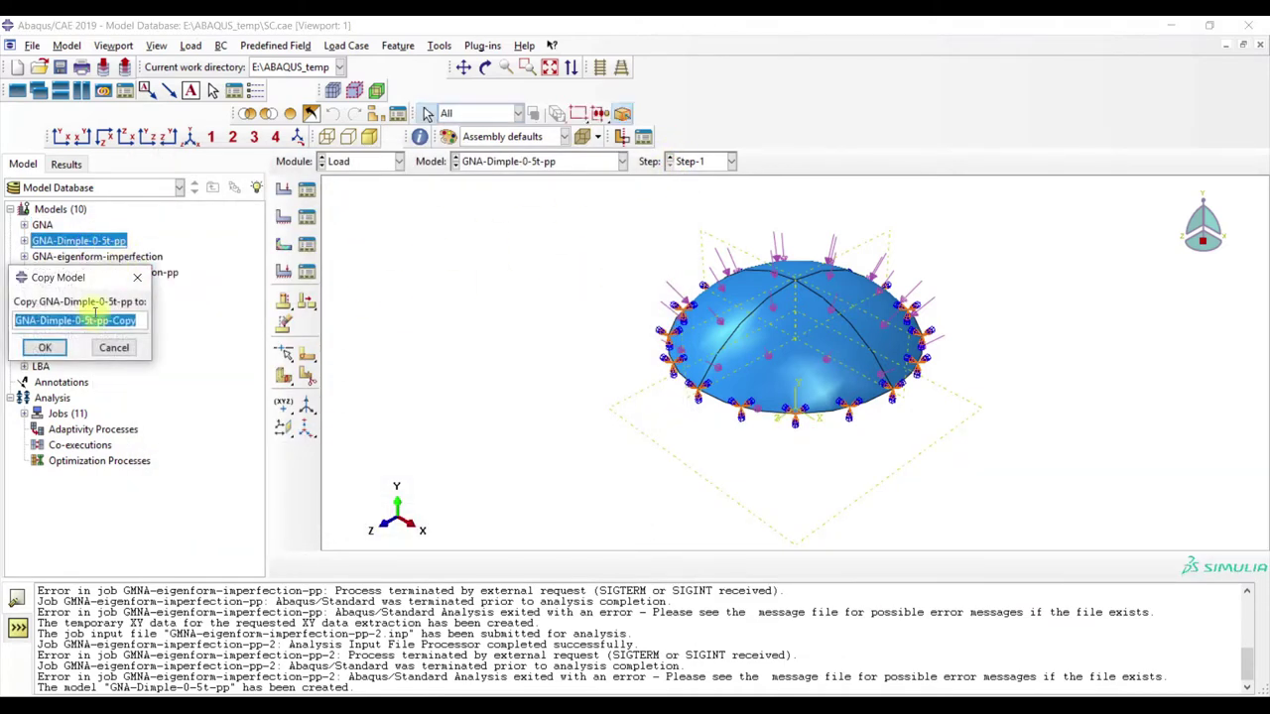
pyautogui.click(87, 321)
pyautogui.write('1')
pyautogui.moveTo(99, 321); pyautogui.dragTo(185, 311)
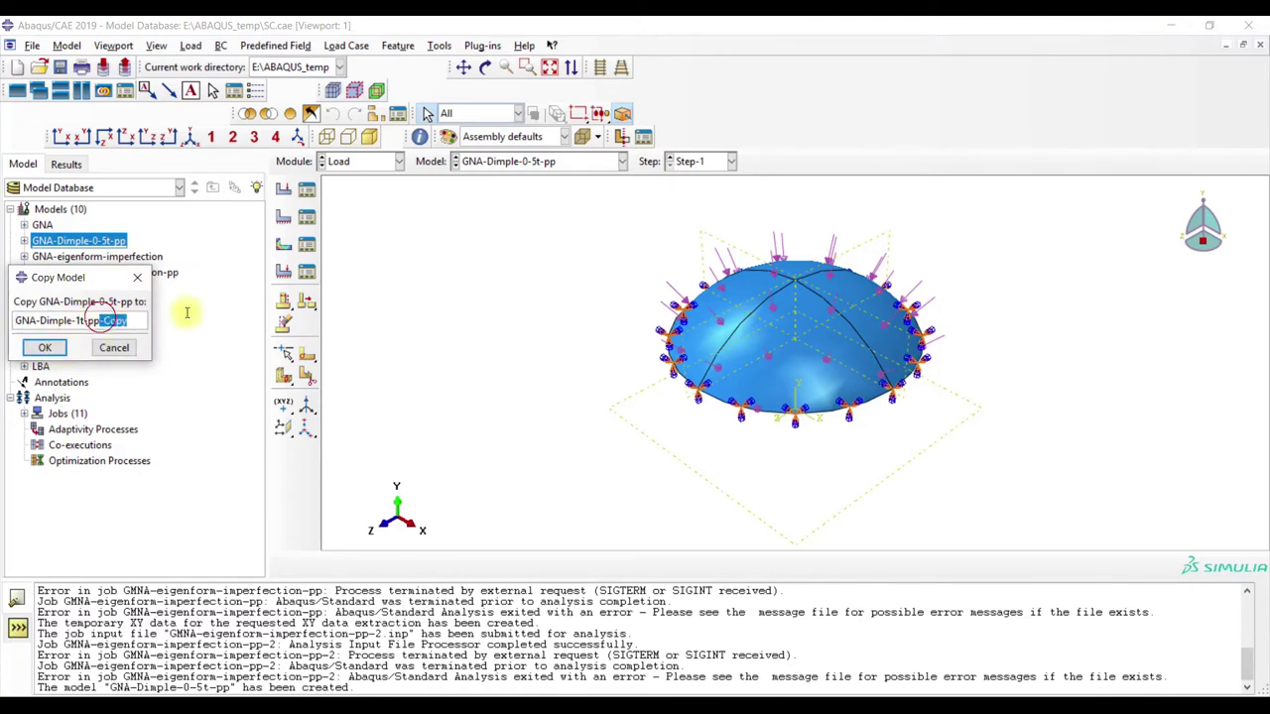
pyautogui.click(43, 349)
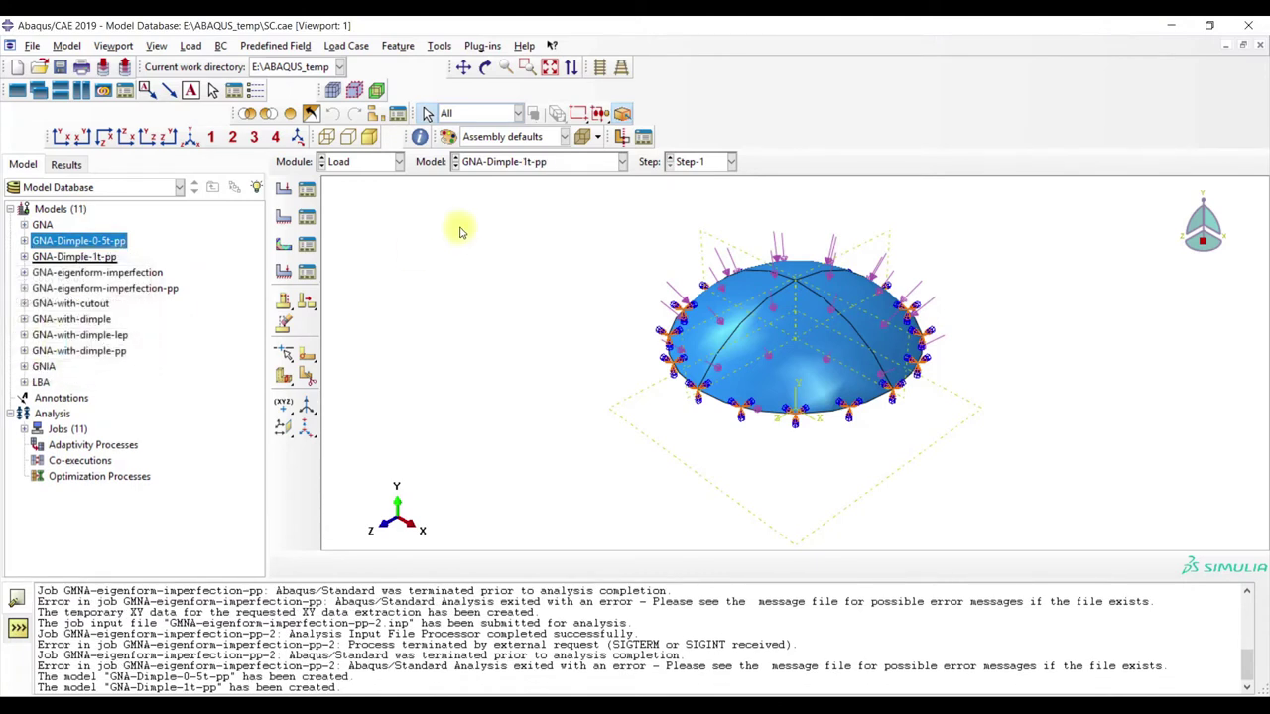
# - In the GNA-Dimple-1t-pp model, set the U2 displacement of BC-2 in Step-0 to -1
pyautogui.click(306, 216)
pyautogui.doubleClick(327, 217)
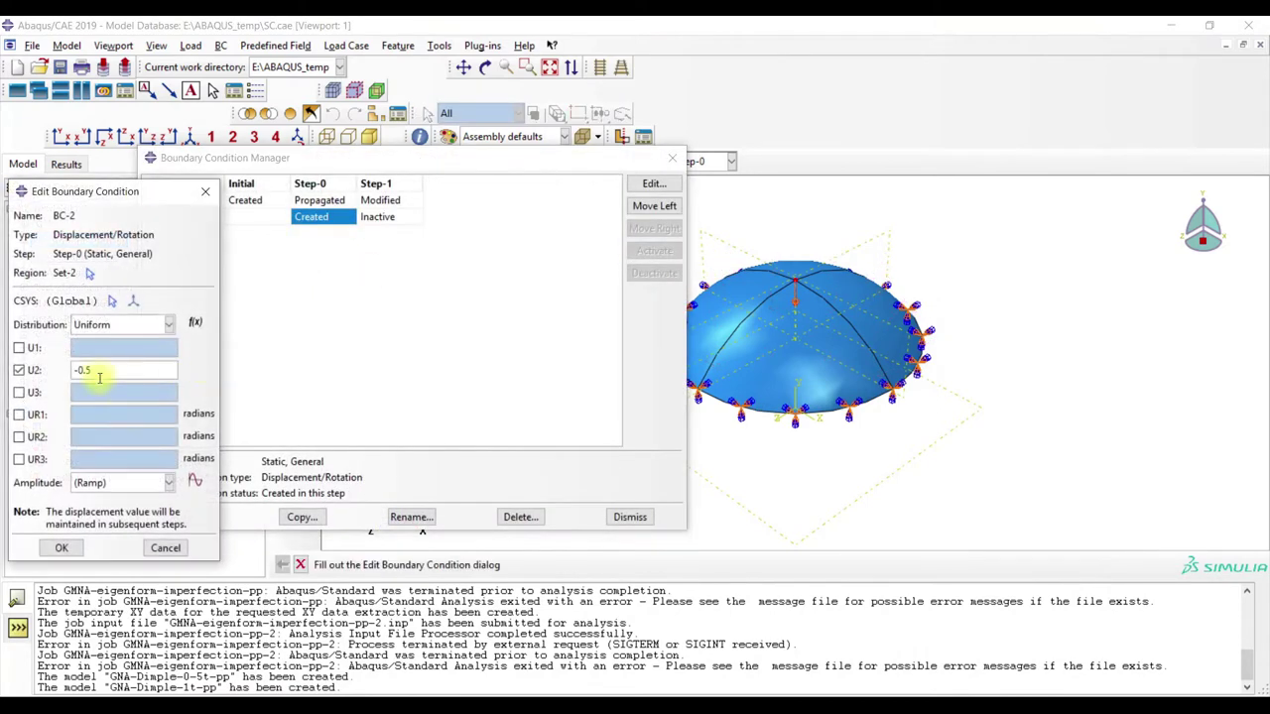
pyautogui.click(61, 548)
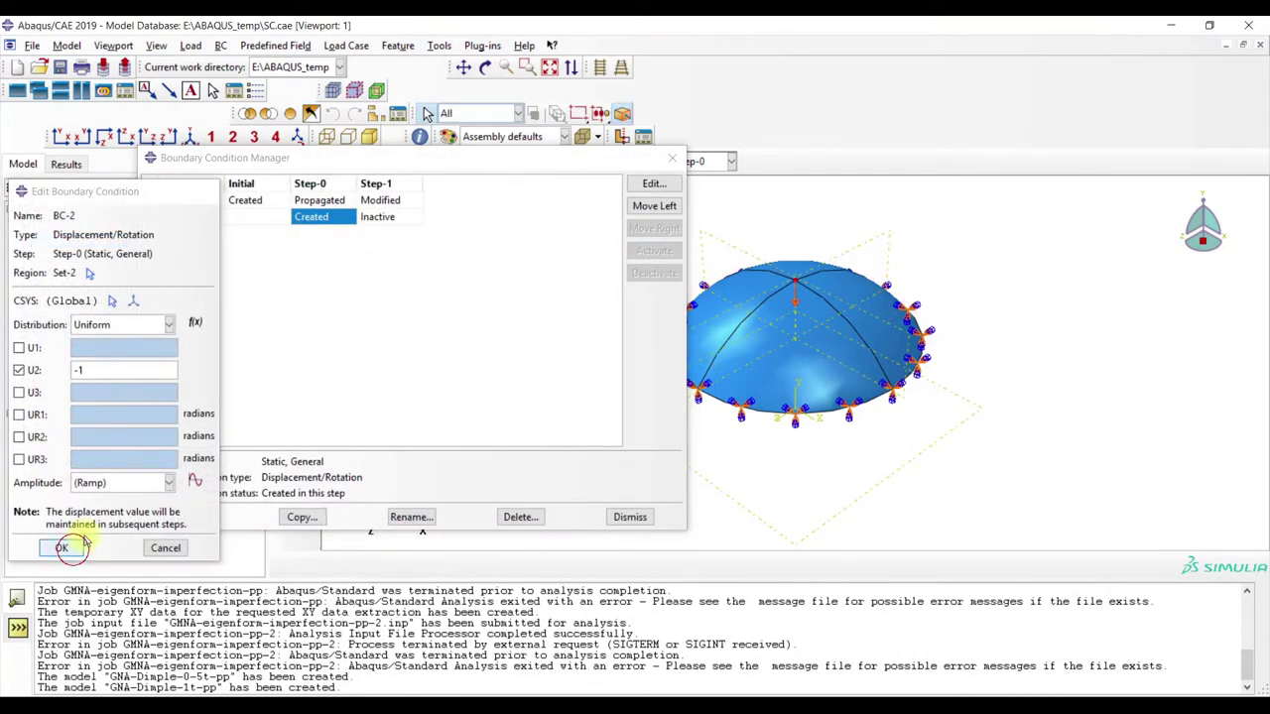
pyautogui.click(672, 158)
# - In the Job module, copy job GMNA-eigenform-imperfection-pp-2 as GMNA-Dimple-05t-pp with GNA-Dimple-0-5t-pp as the source model
pyautogui.click(396, 167)
pyautogui.click(365, 303)
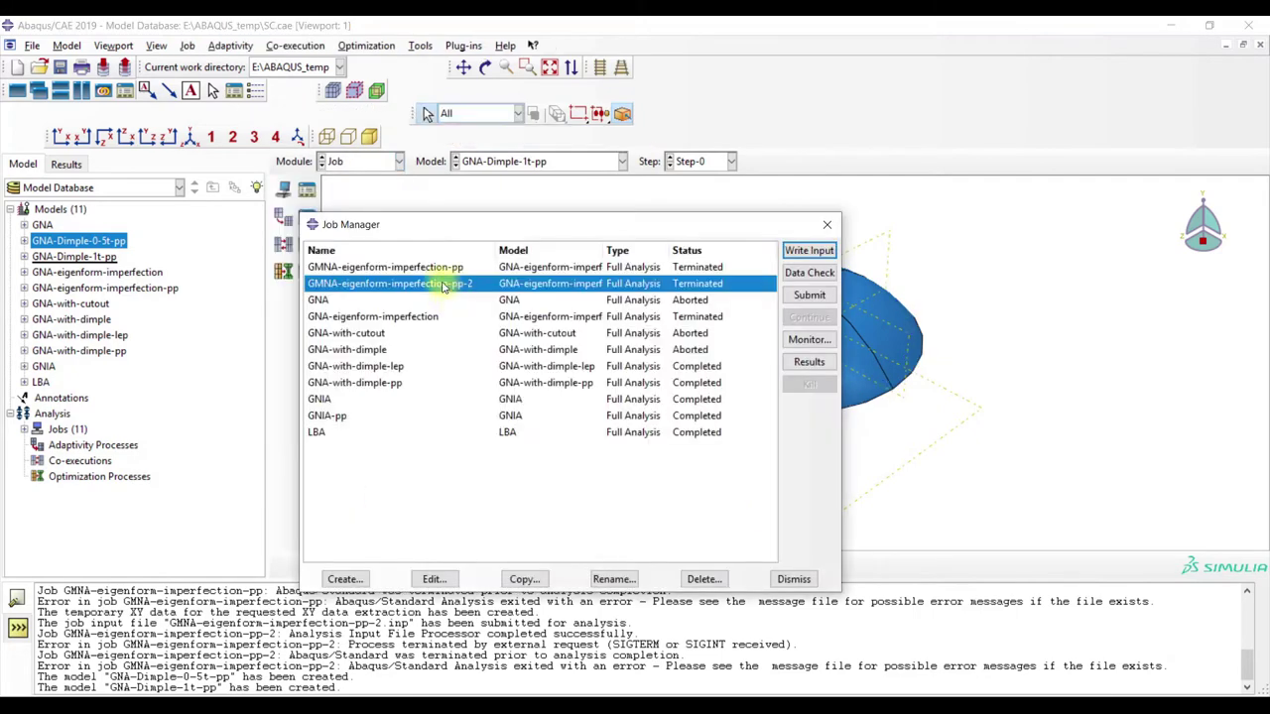
pyautogui.click(523, 579)
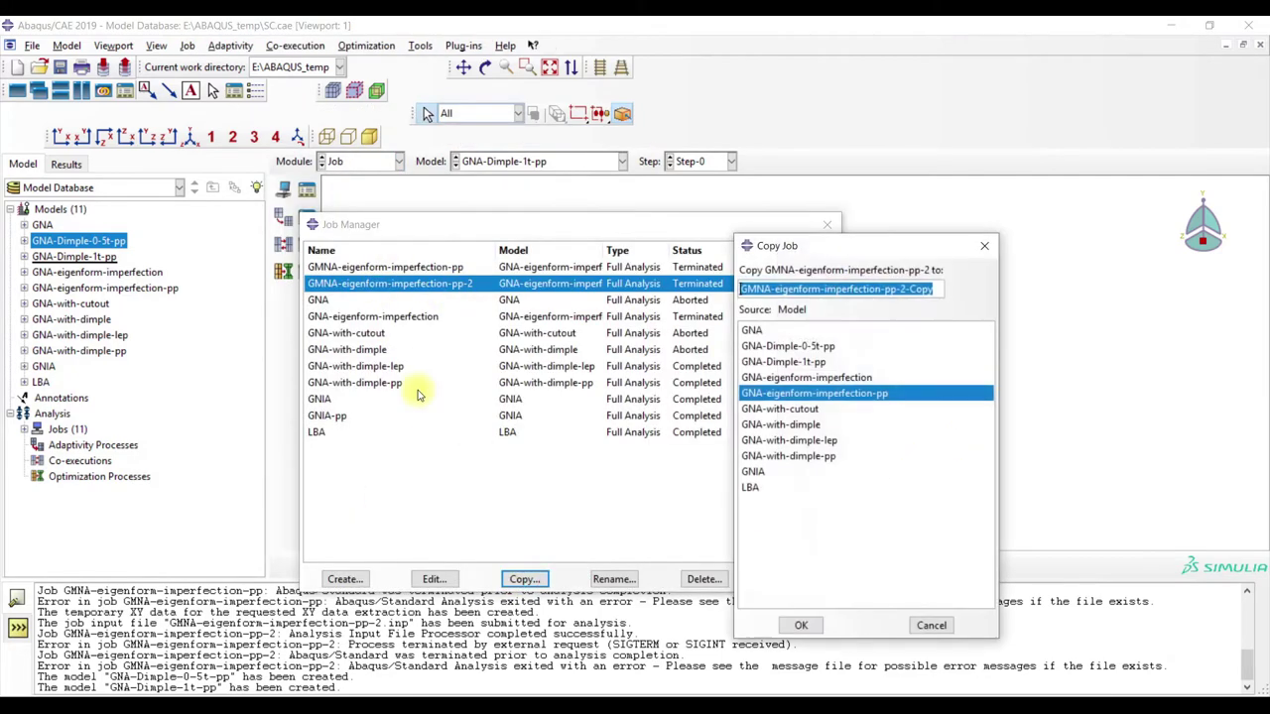
pyautogui.click(798, 347)
pyautogui.moveTo(777, 288); pyautogui.dragTo(1044, 310)
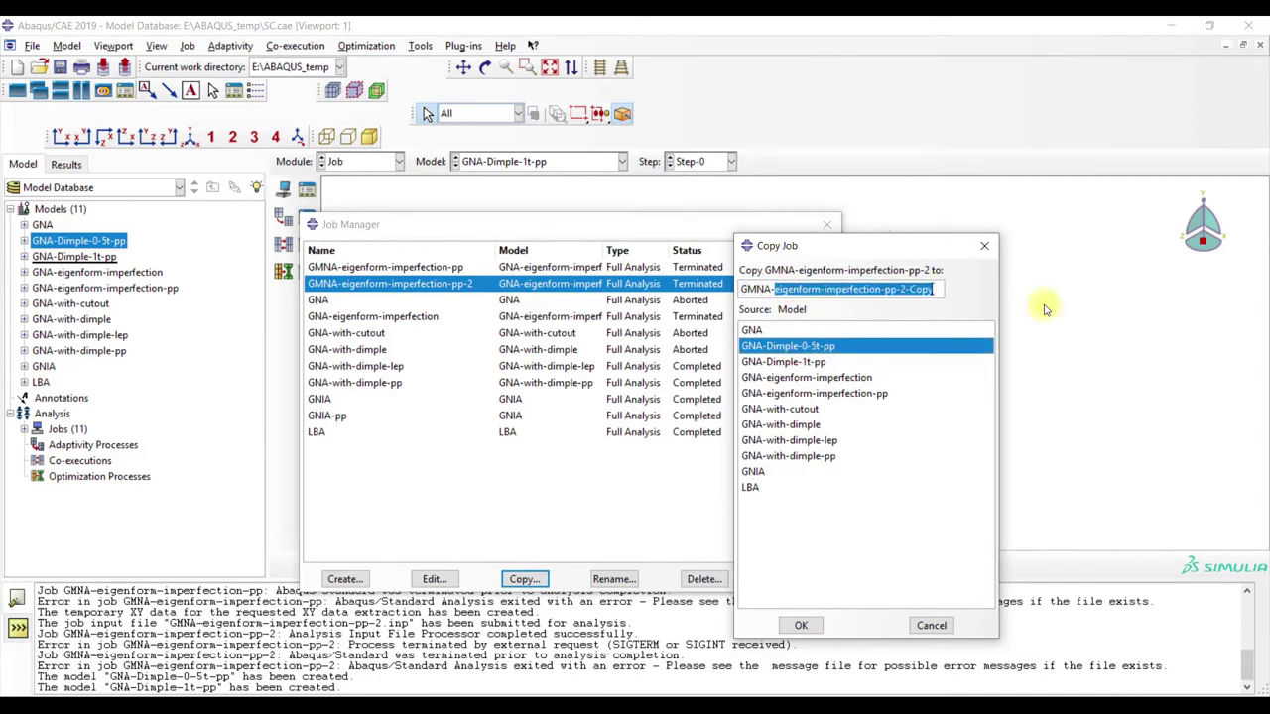
pyautogui.write('Dimp')
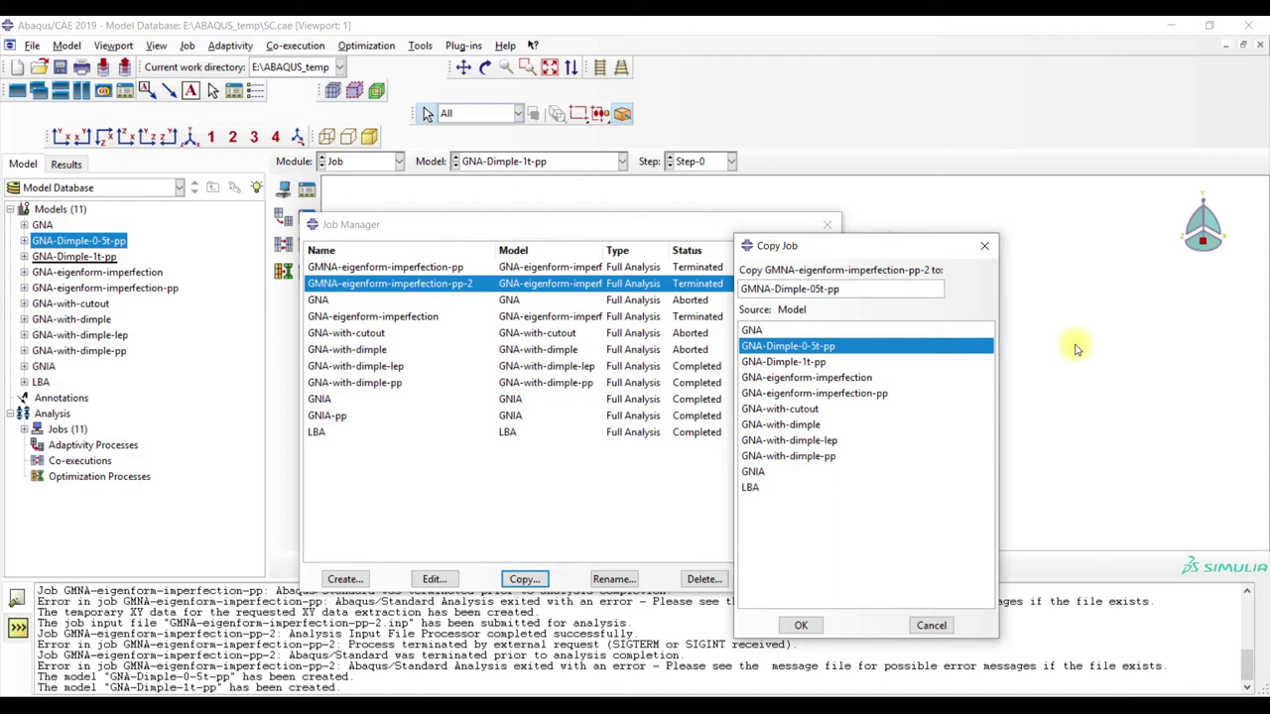
# - Copy job GMNA-Dimple-05t-pp as GMNA-Dimple-1t-pp with GNA-Dimple-1t-pp as the source model
pyautogui.click(525, 581)
pyautogui.click(794, 361)
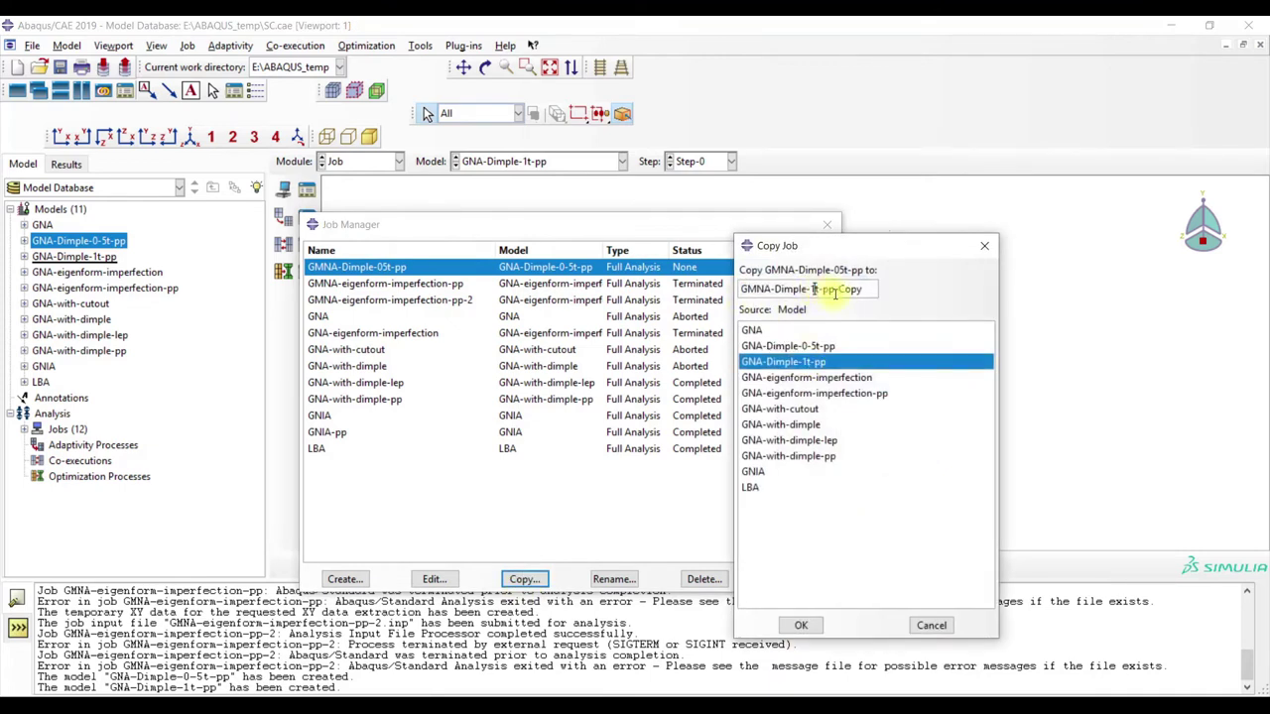
pyautogui.press('Delete')
pyautogui.click(801, 625)
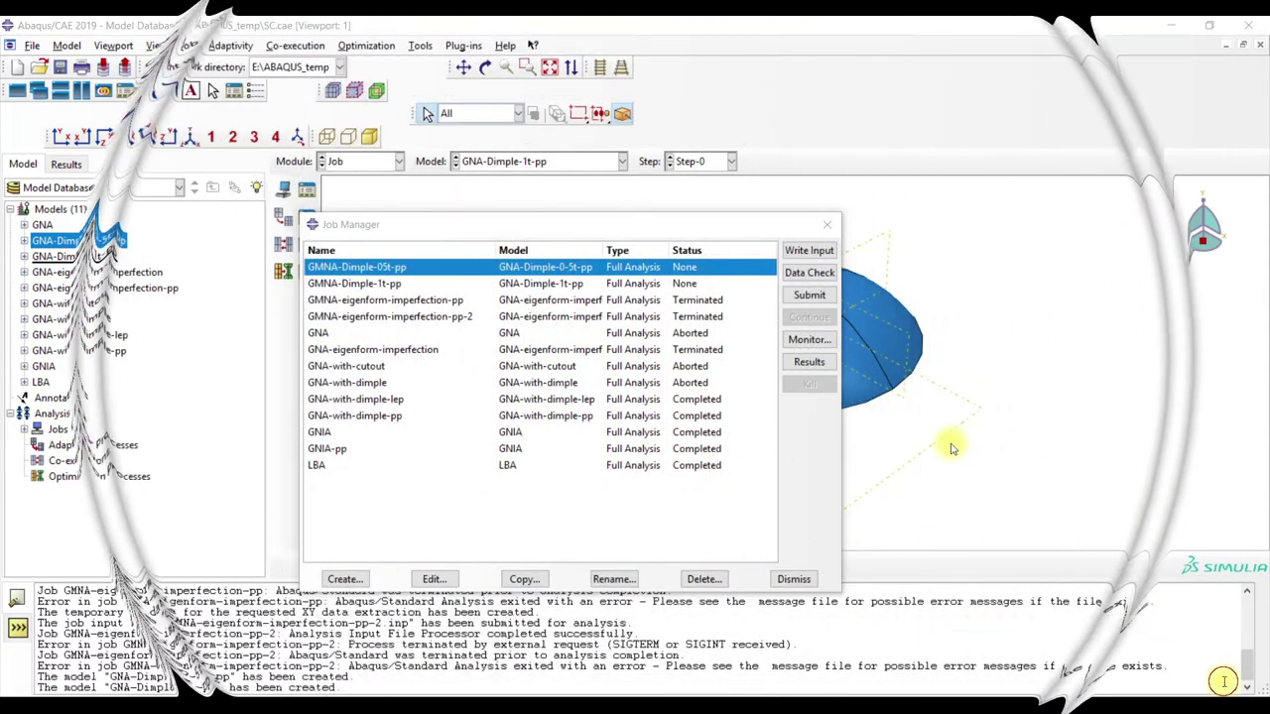
# - In the Step module, move field output request F-Output-1 of GNA-Dimple-1t-pp from Step-1 to Step-0
pyautogui.click(369, 161)
pyautogui.click(361, 225)
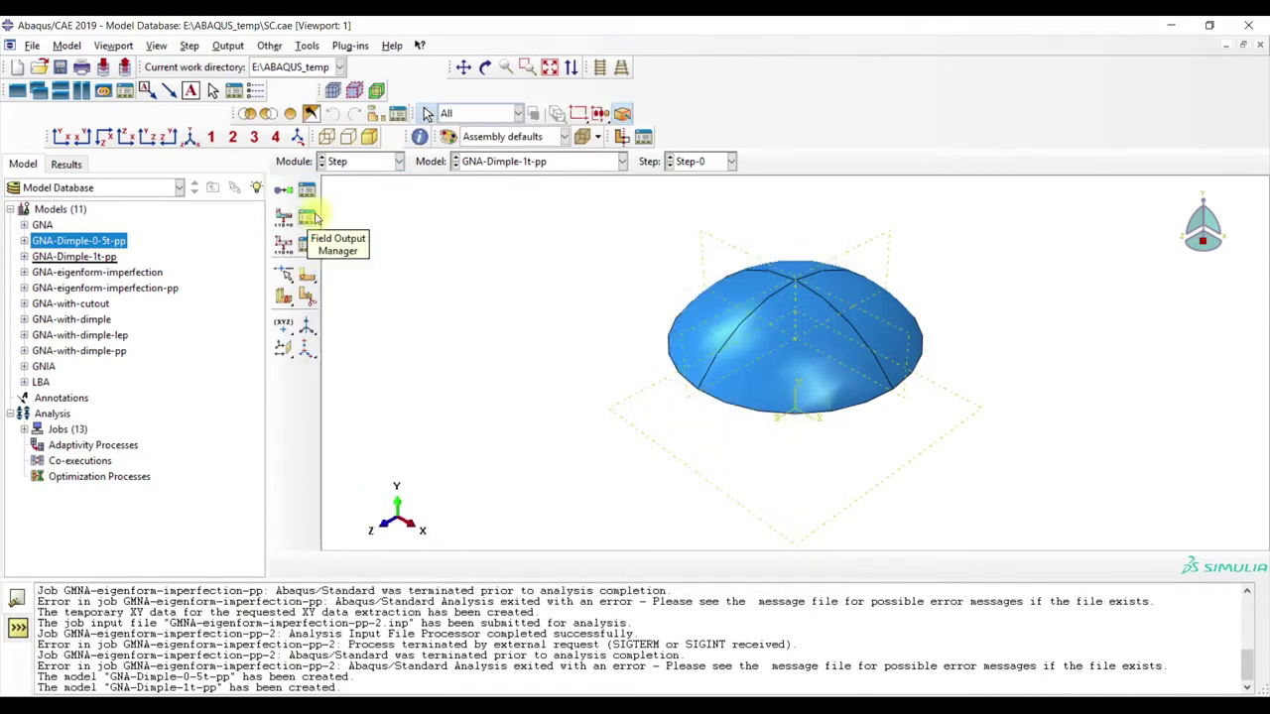
pyautogui.click(313, 220)
pyautogui.click(219, 381)
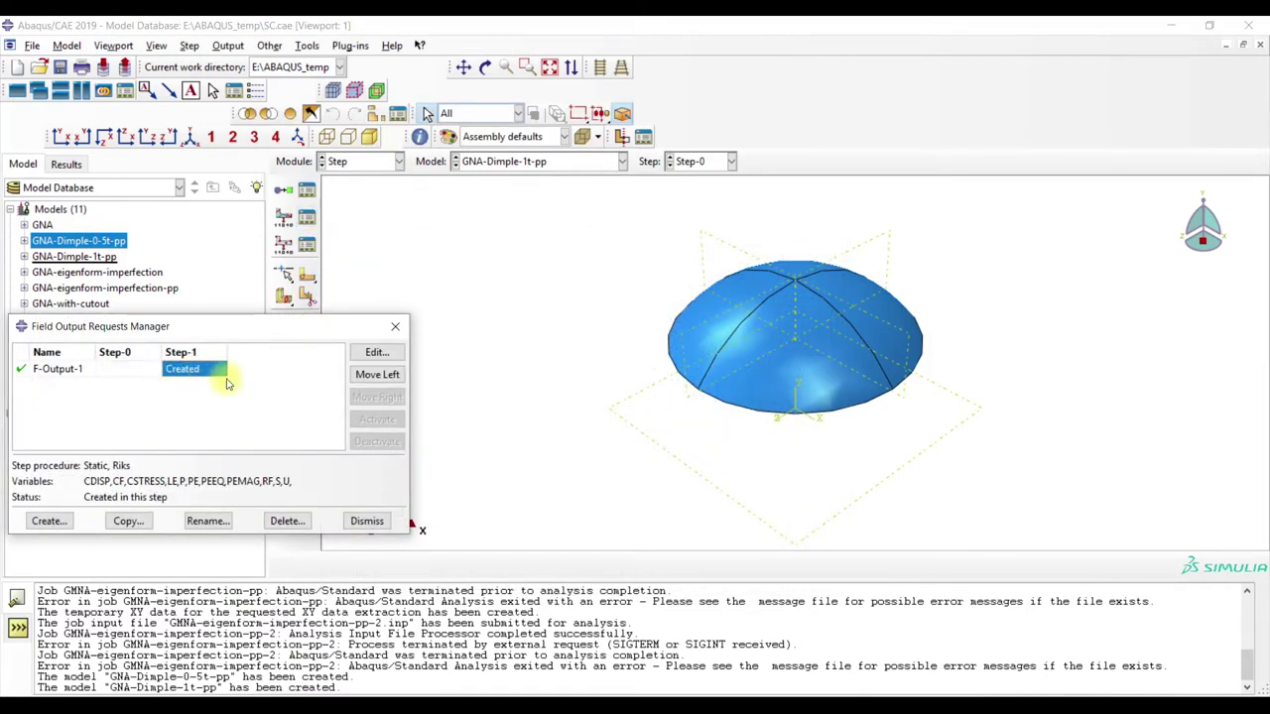
pyautogui.click(354, 377)
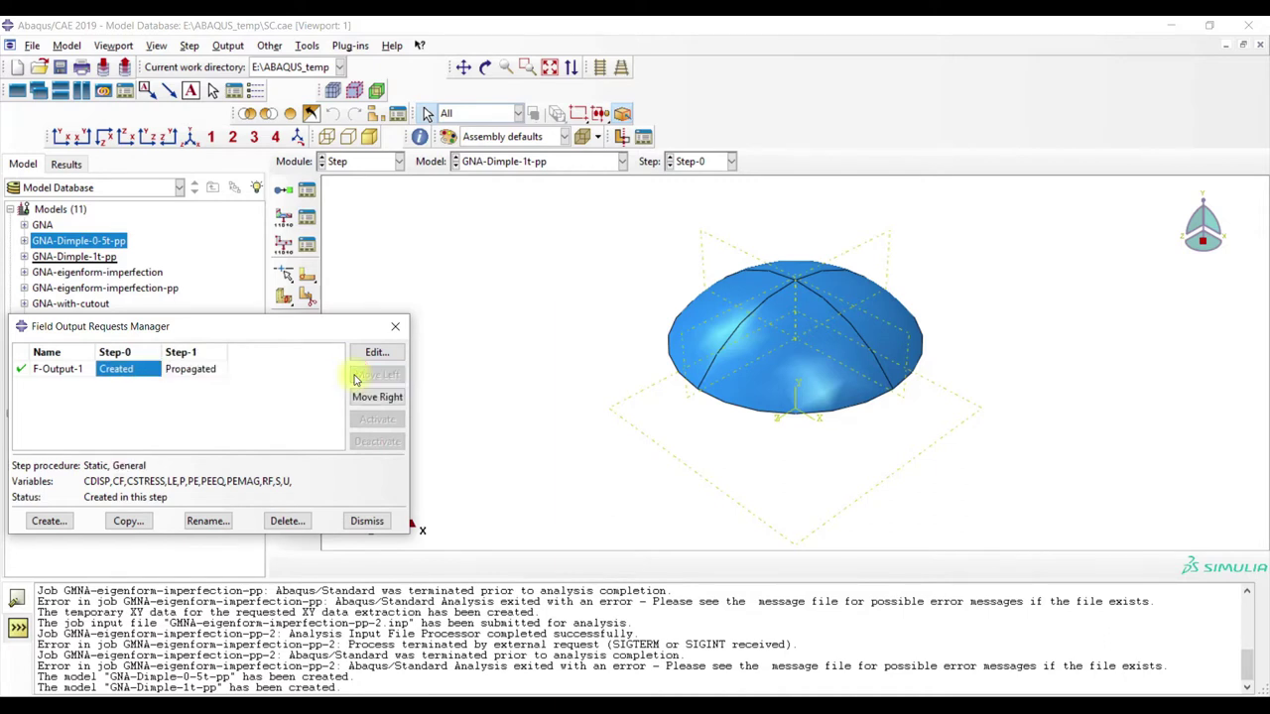
pyautogui.click(396, 327)
# - Move history output request H-Output-1 of GNA-Dimple-1t-pp from Step-1 to Step-0
pyautogui.click(307, 245)
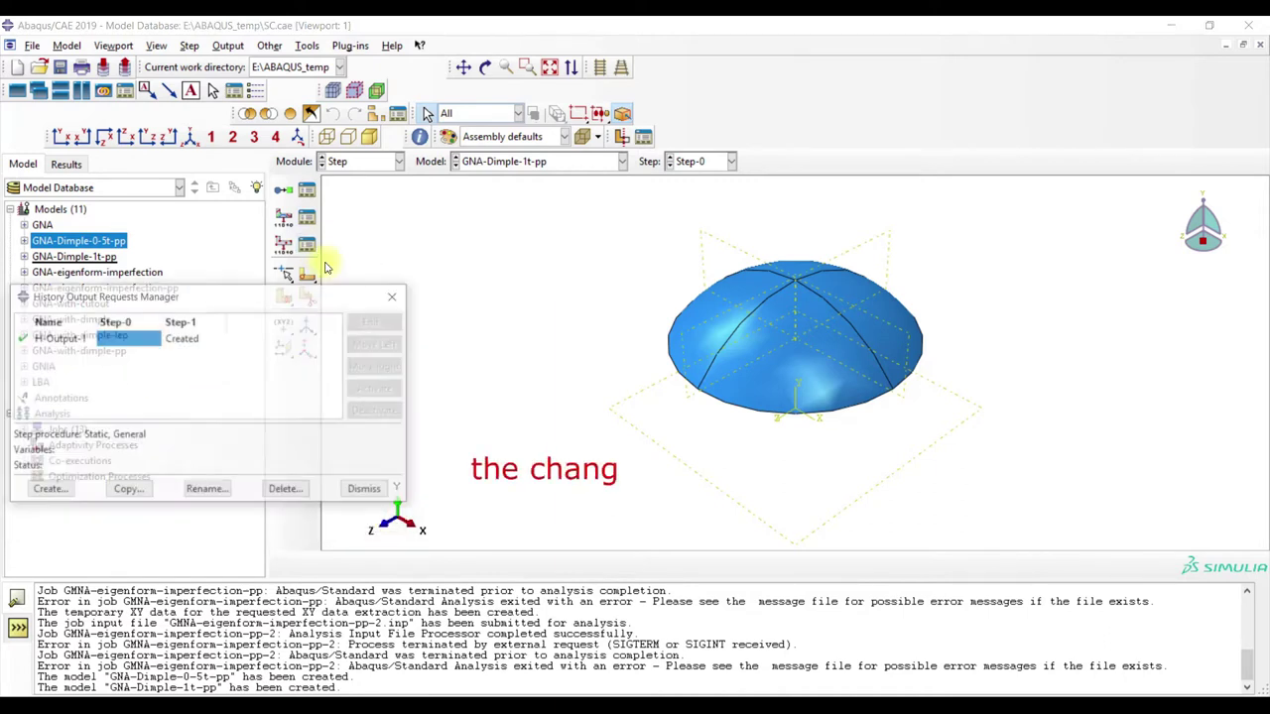
pyautogui.click(184, 338)
pyautogui.click(377, 344)
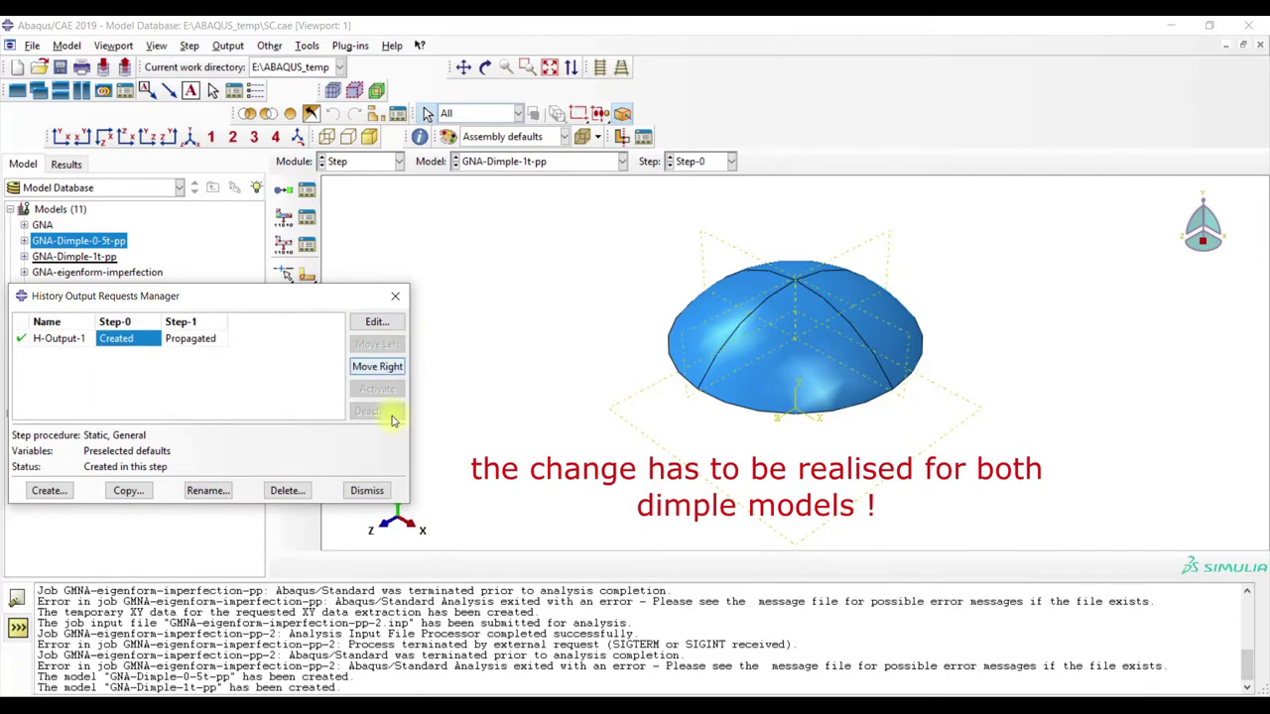
pyautogui.click(366, 490)
# - In the Job module, review the increment history of job GMNA-Dimple-05t-pp in its monitor
pyautogui.click(389, 162)
pyautogui.click(368, 306)
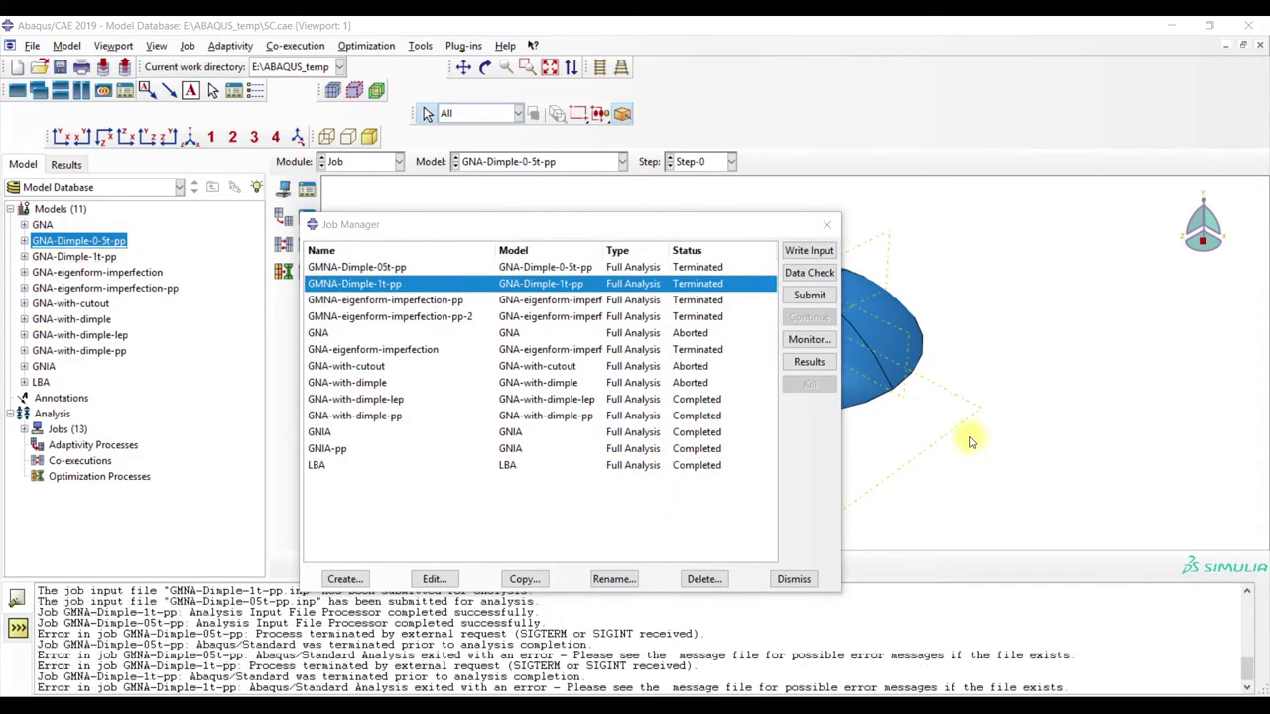
pyautogui.click(578, 268)
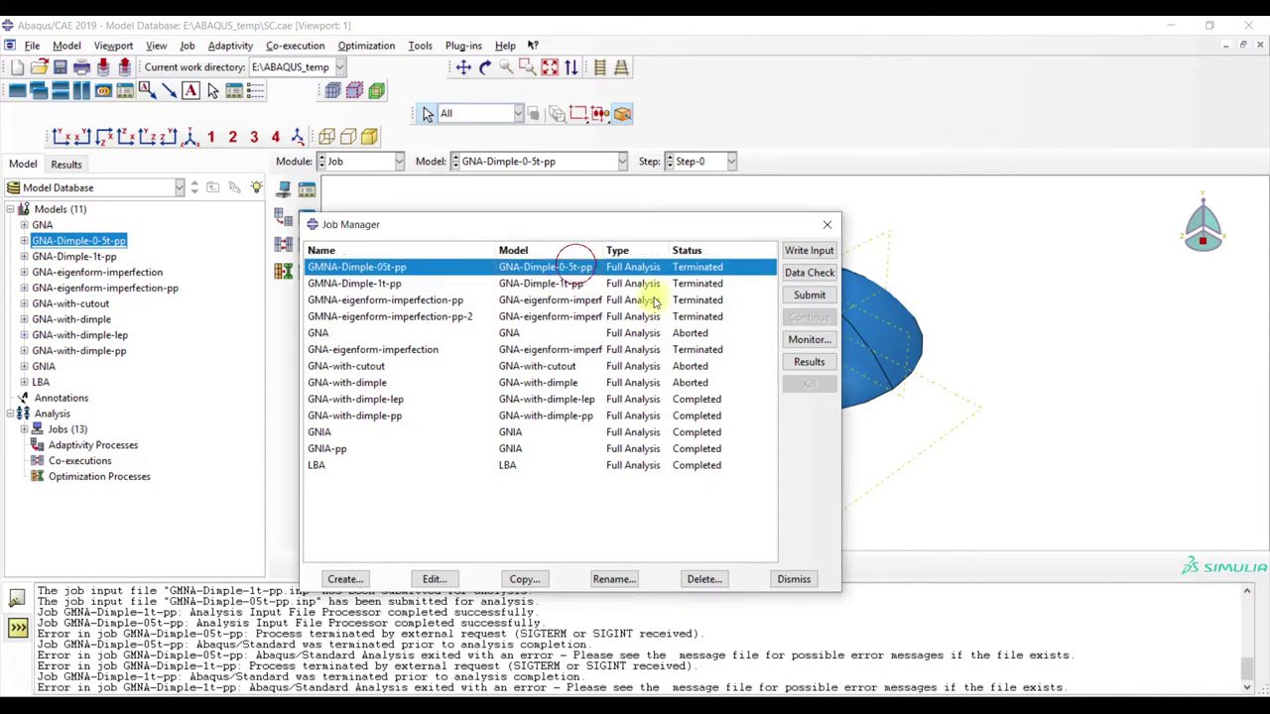
pyautogui.click(808, 339)
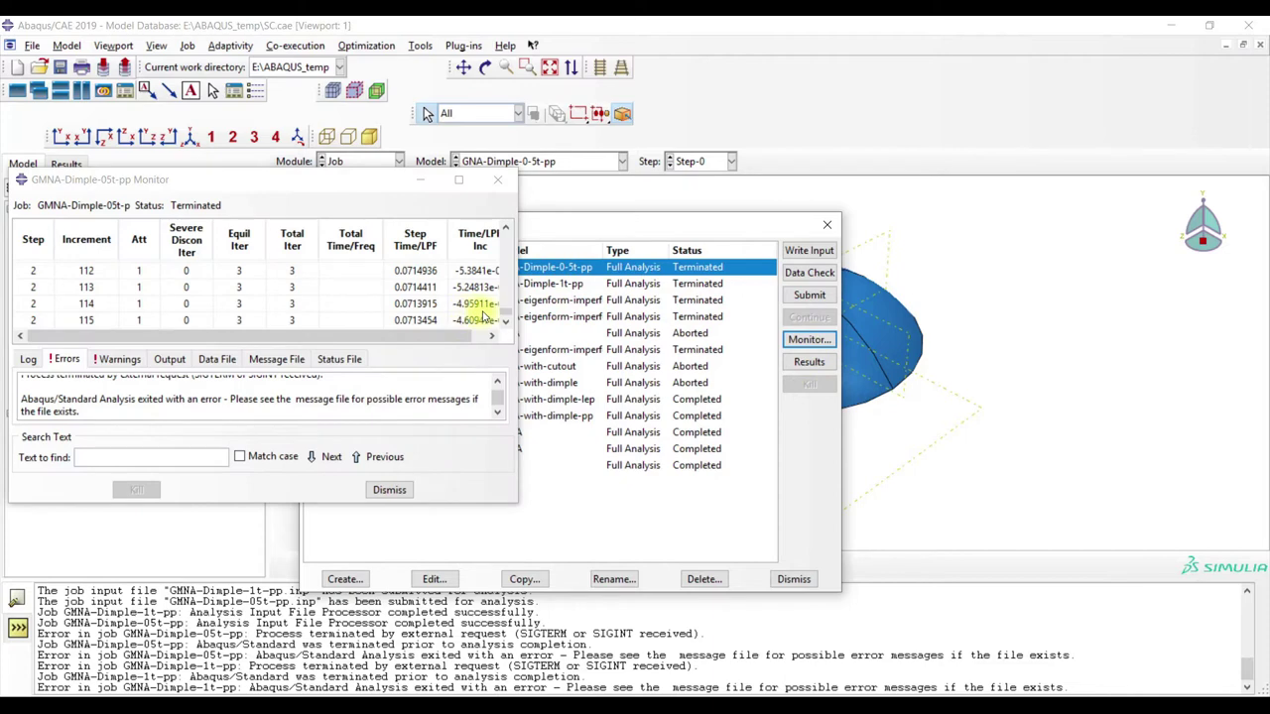
pyautogui.moveTo(504, 316); pyautogui.dragTo(514, 234)
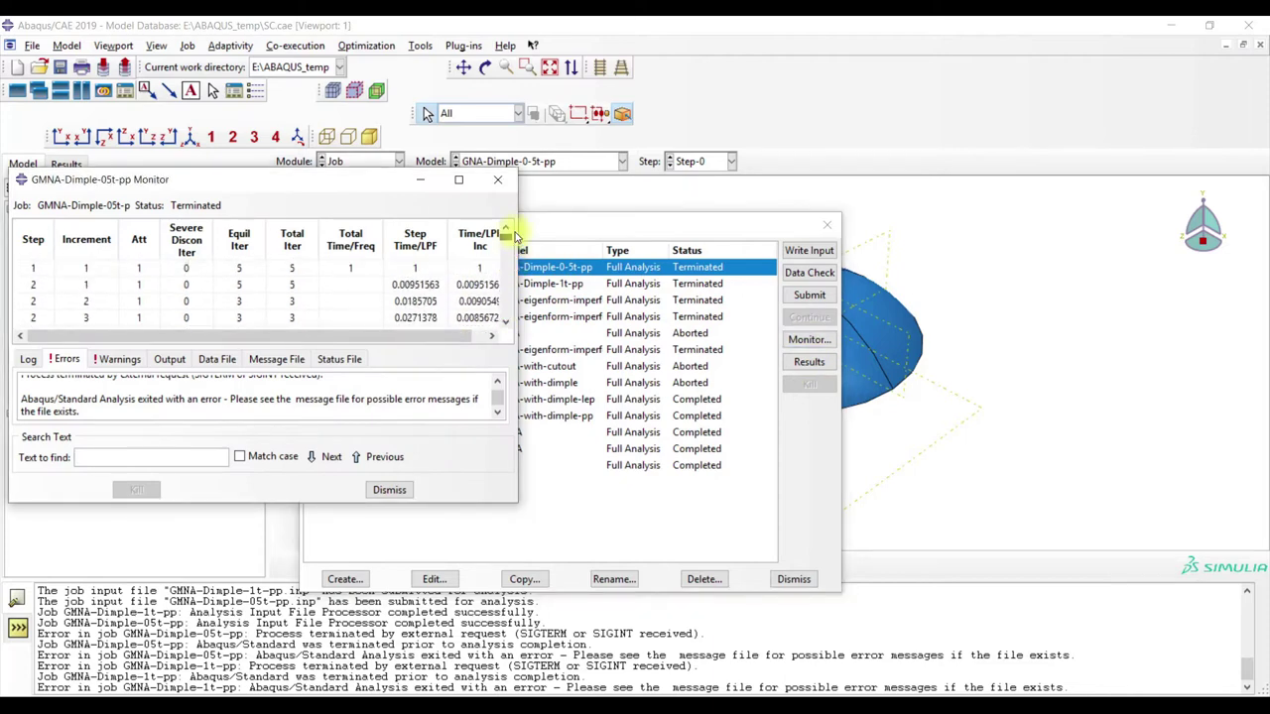
pyautogui.click(497, 180)
# - Open the results of job GMNA-Dimple-05t-pp and plot displacement magnitude U contours on the deformed shape
pyautogui.click(813, 364)
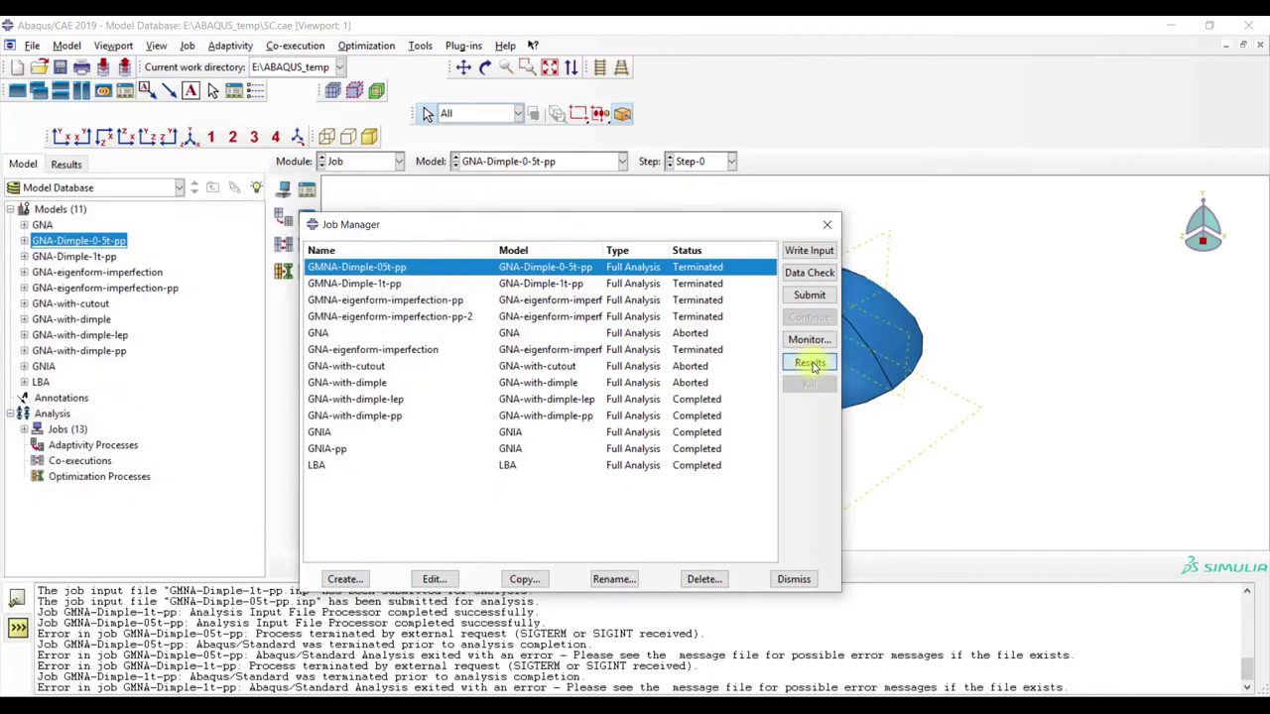
pyautogui.click(290, 267)
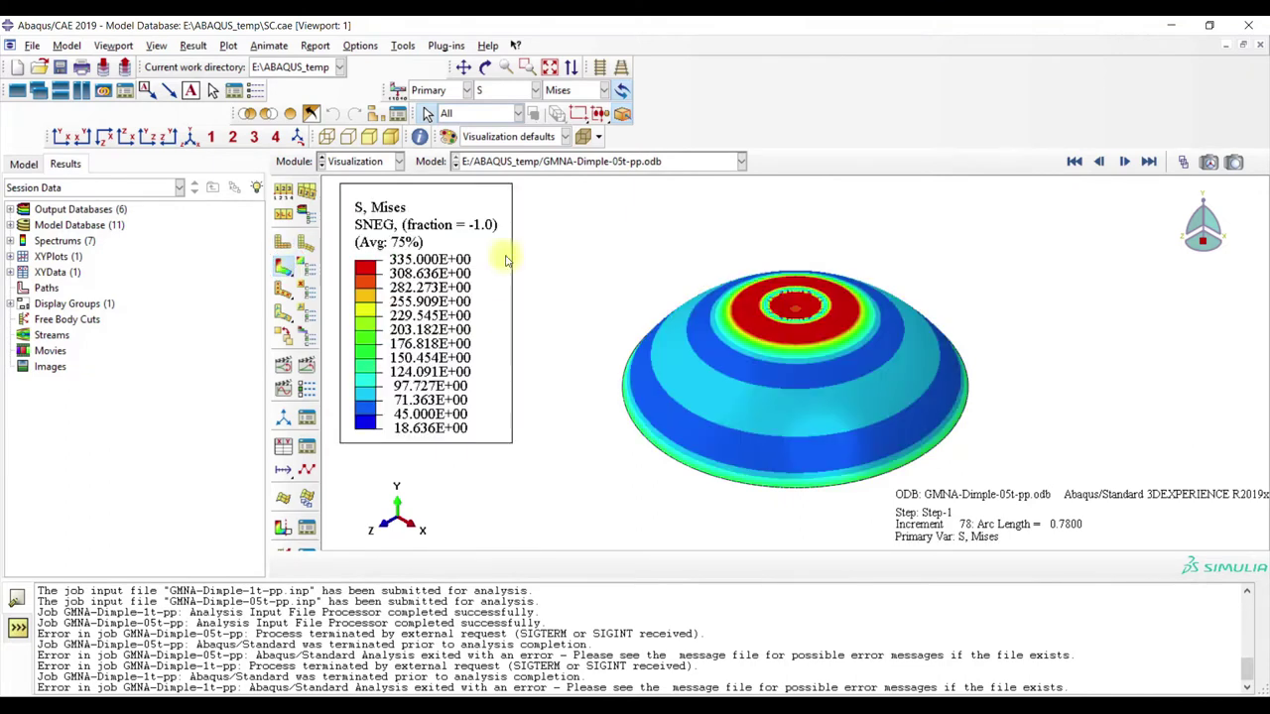
pyautogui.click(535, 91)
pyautogui.click(500, 285)
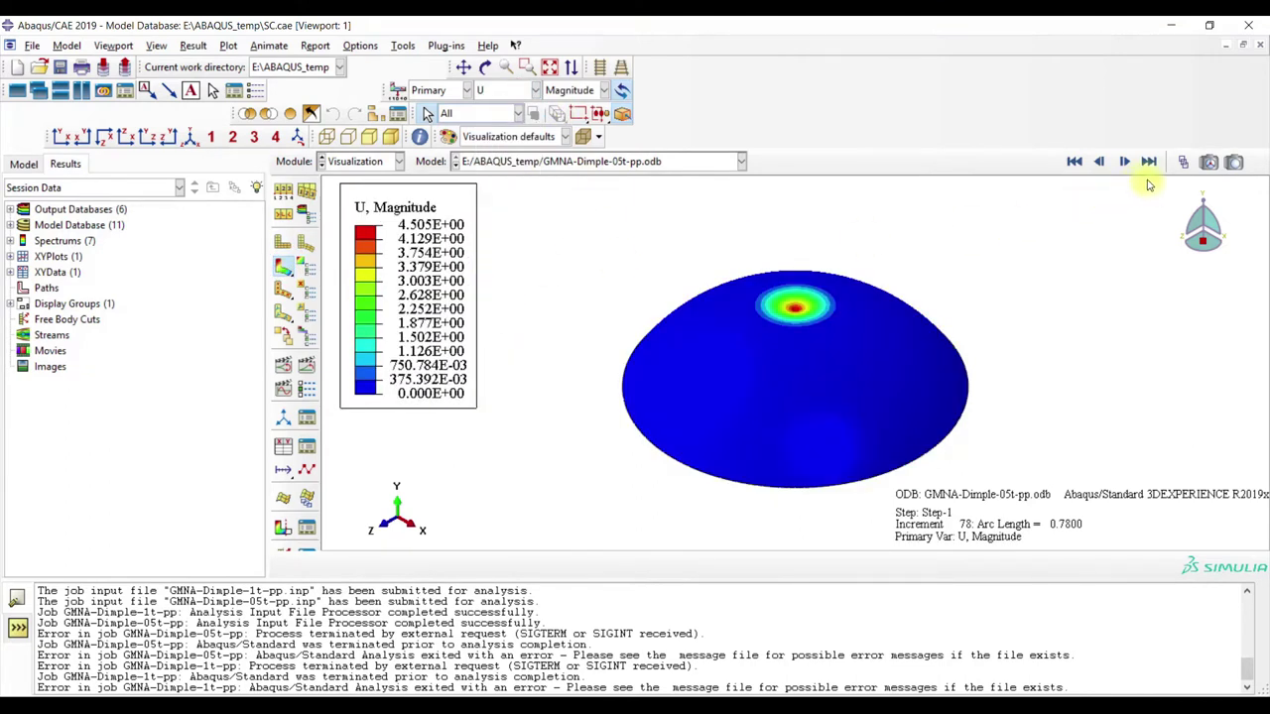
# - Step through the displacement frames with the Frame Selector, from frame 0 and 1 of Step-0 to frame 78 of Step-1
pyautogui.click(1183, 163)
pyautogui.moveTo(856, 533); pyautogui.dragTo(269, 529)
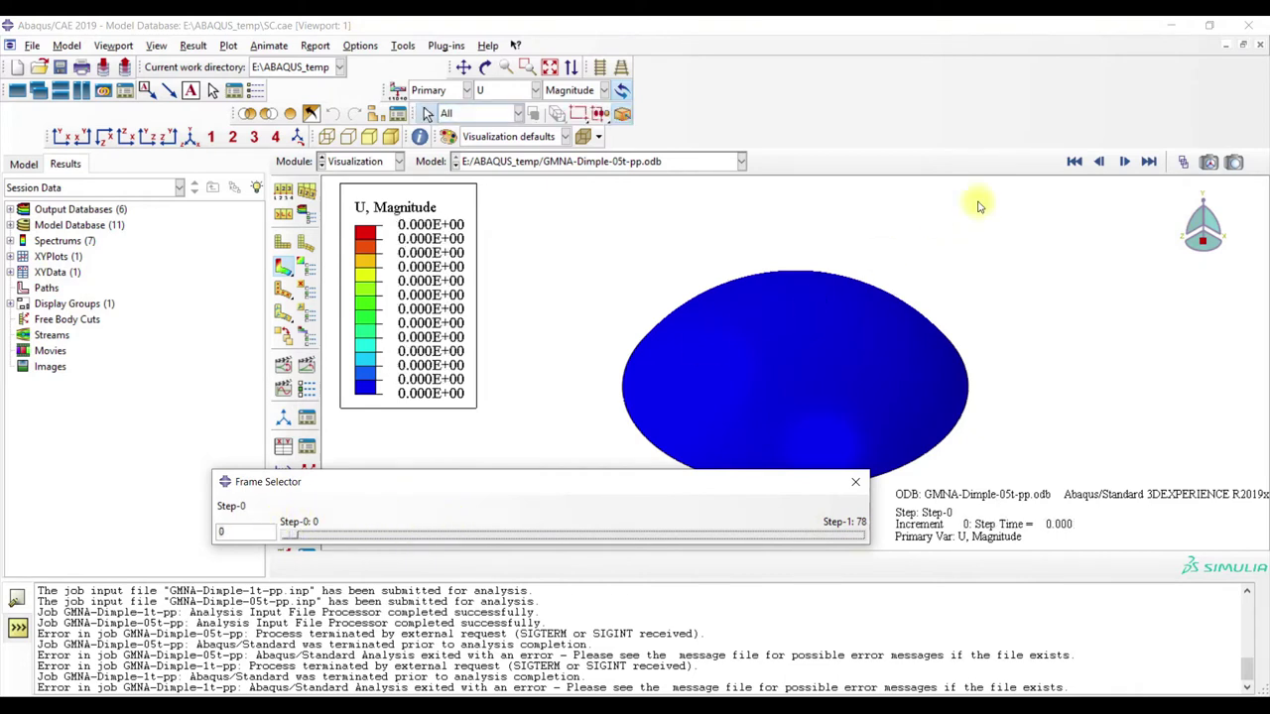
pyautogui.click(1128, 162)
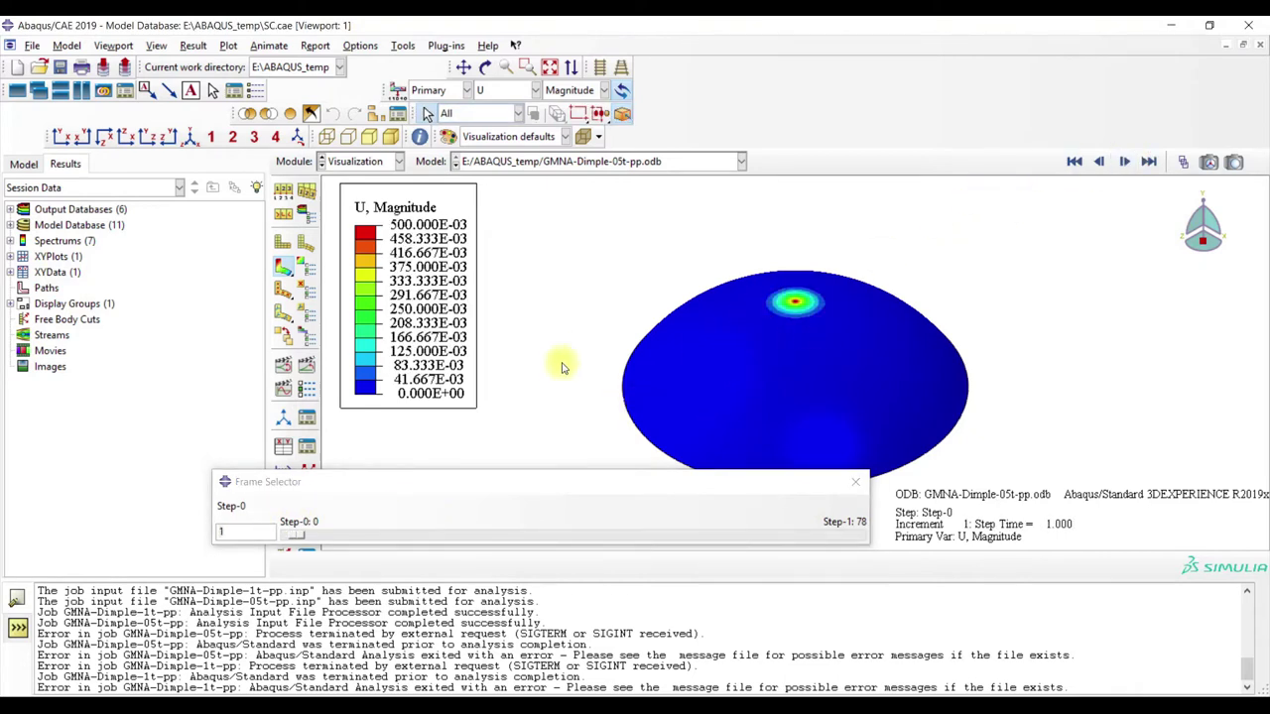
pyautogui.moveTo(295, 536); pyautogui.dragTo(878, 523)
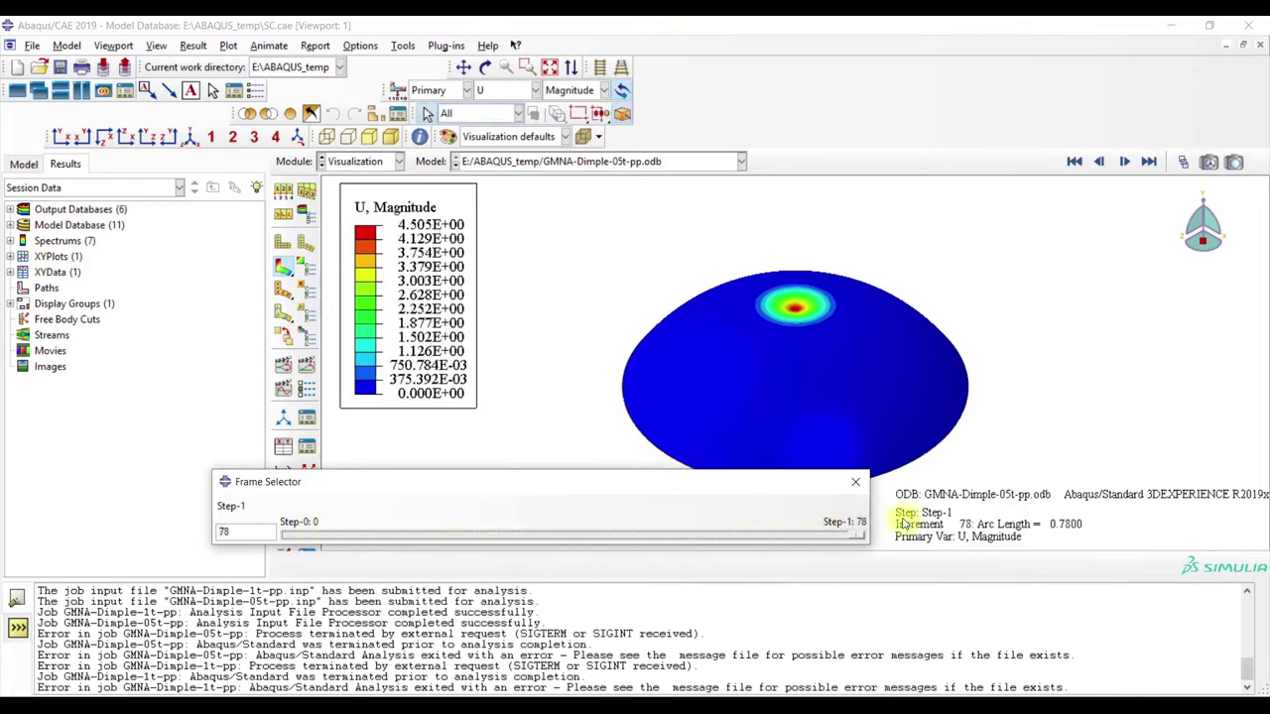
# - Plot the pressure P contours and browse the Step-1 frames back to frame 52
pyautogui.click(493, 91)
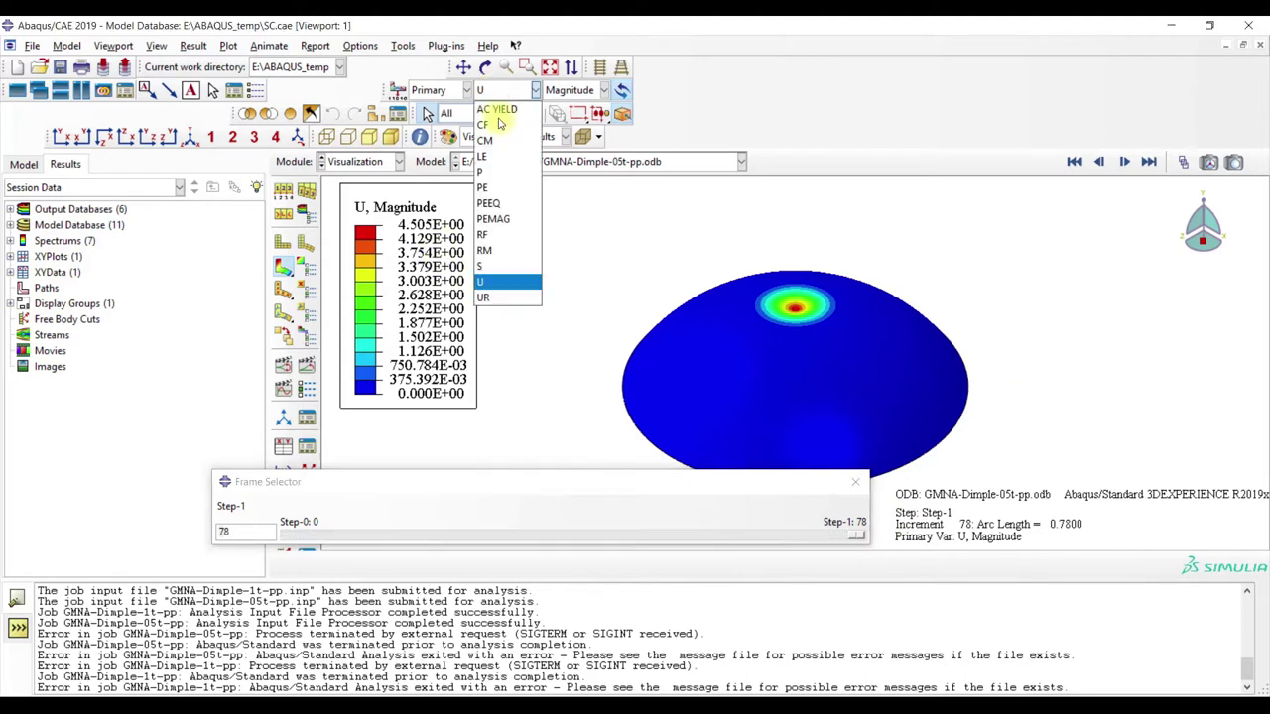
pyautogui.click(503, 169)
pyautogui.moveTo(855, 536); pyautogui.dragTo(671, 529)
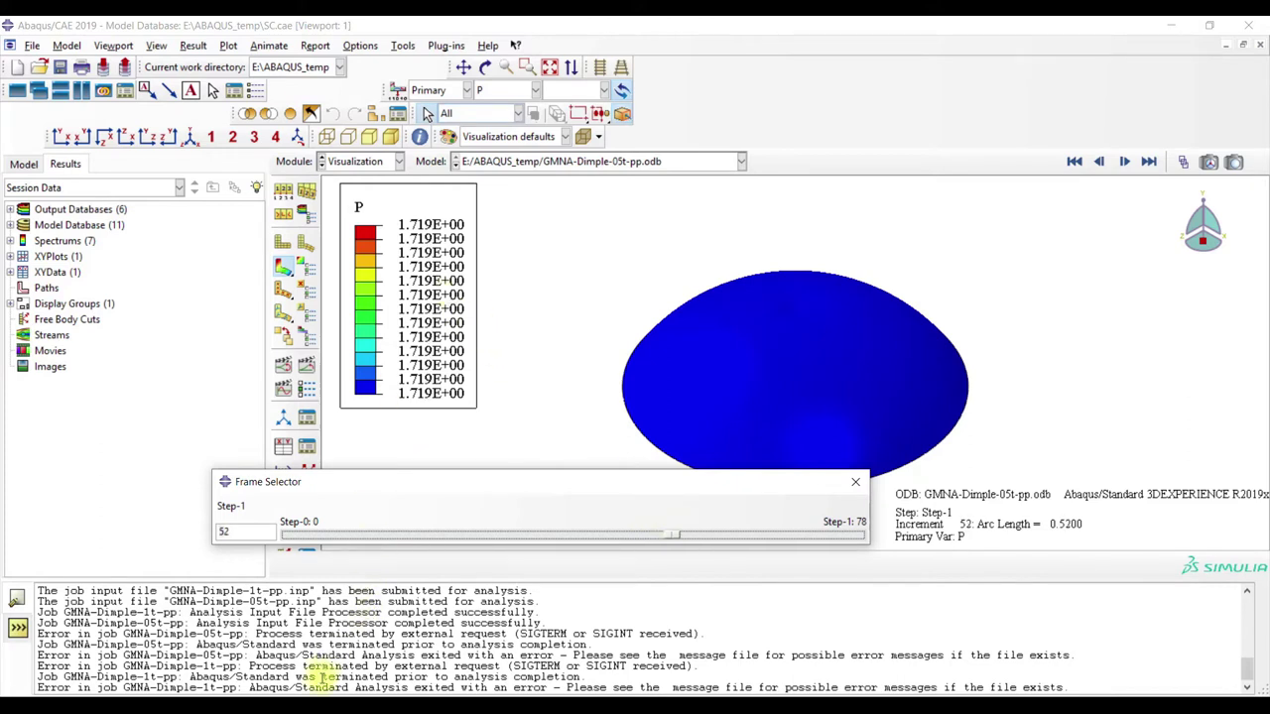
# - Switch to the Excel workbook and enter the buckling pressure 1.719 in cell B44
pyautogui.click(316, 694)
pyautogui.click(279, 580)
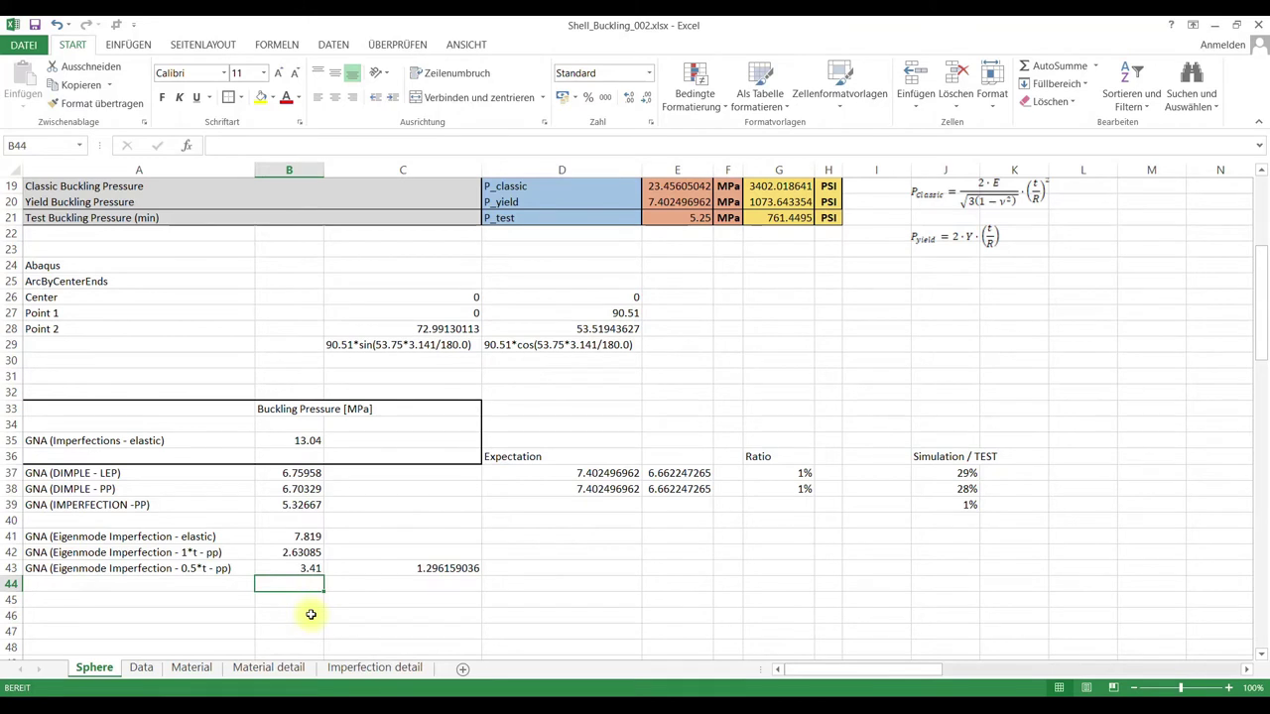
pyautogui.write('1.719')
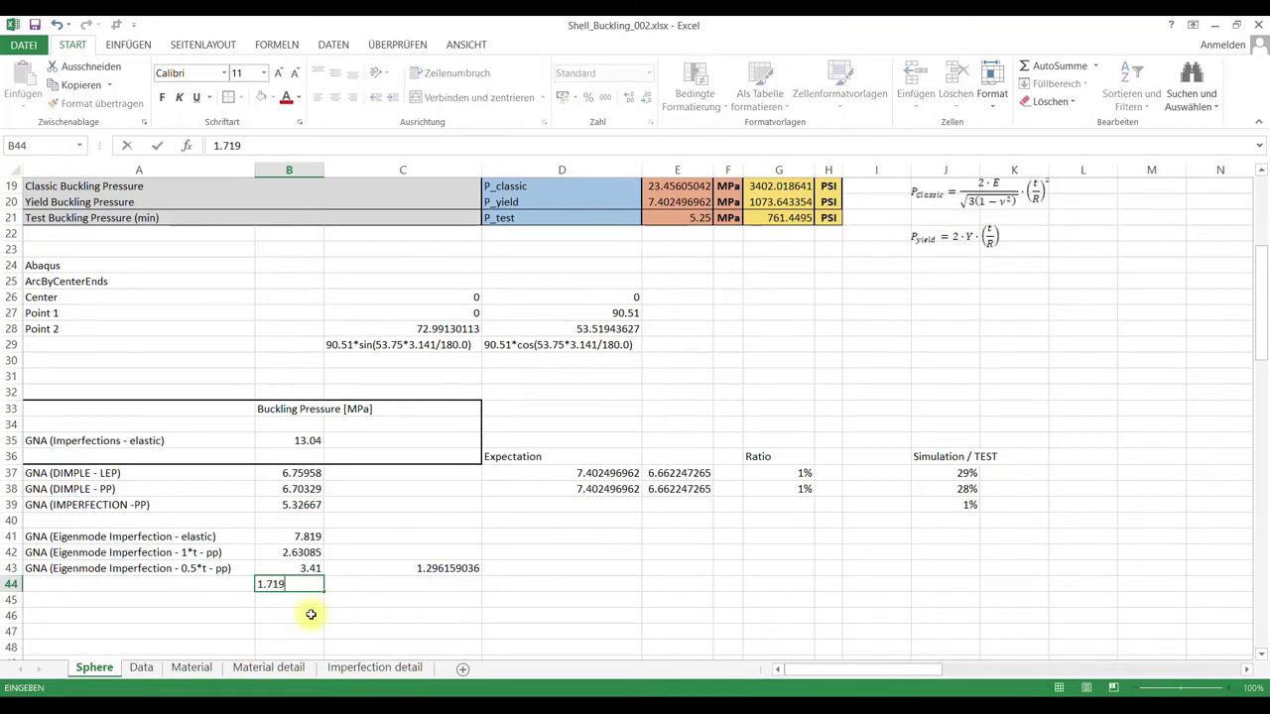
# - Copy the label from A43 to A44 and change it to "GNA (Dimple Imperfection - 0.5*t - pp)"
pyautogui.click(51, 568)
pyautogui.hotkey('ctrl', 'c')
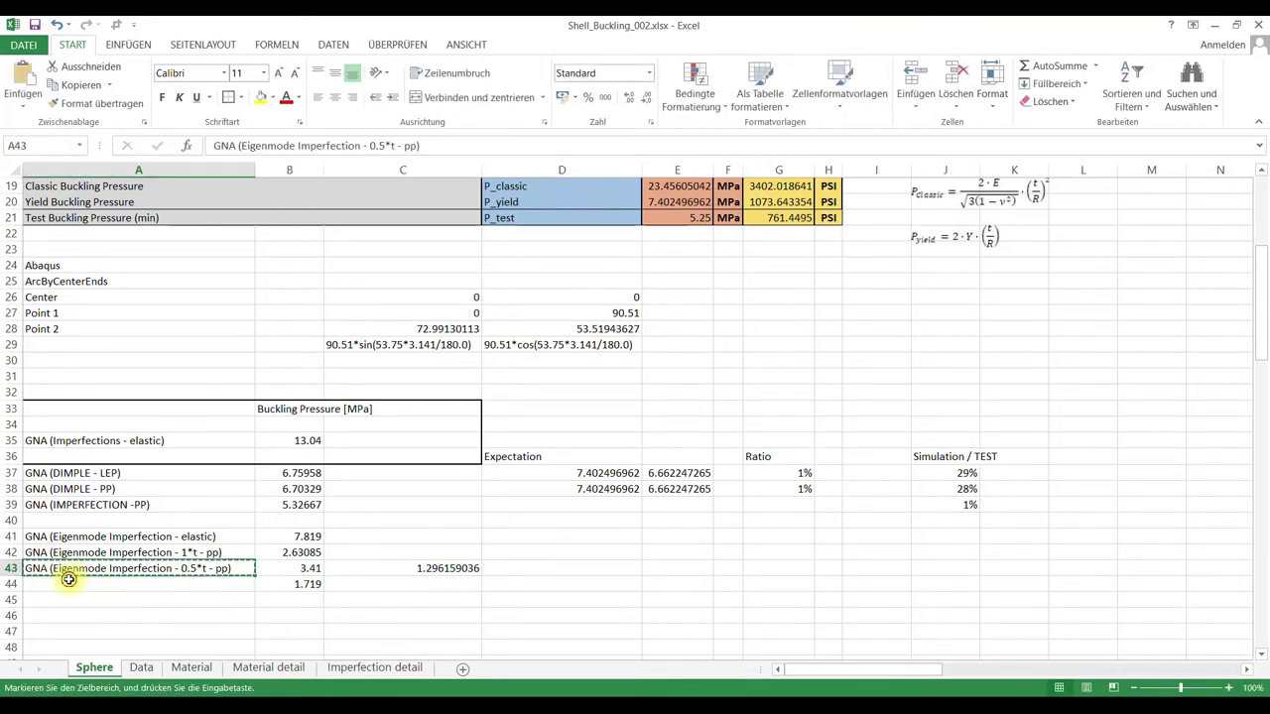
pyautogui.click(62, 583)
pyautogui.hotkey('ctrl', 'v')
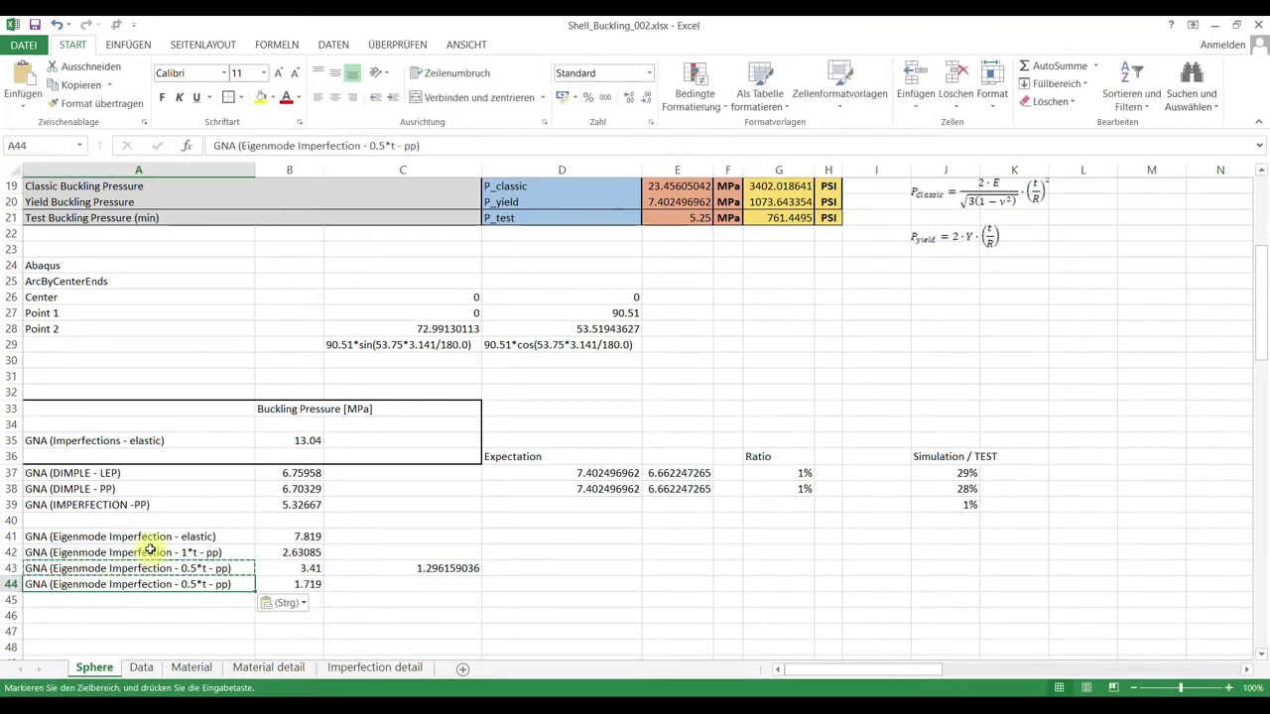
pyautogui.click(295, 146)
pyautogui.doubleClick(294, 146)
pyautogui.write('Dimp')
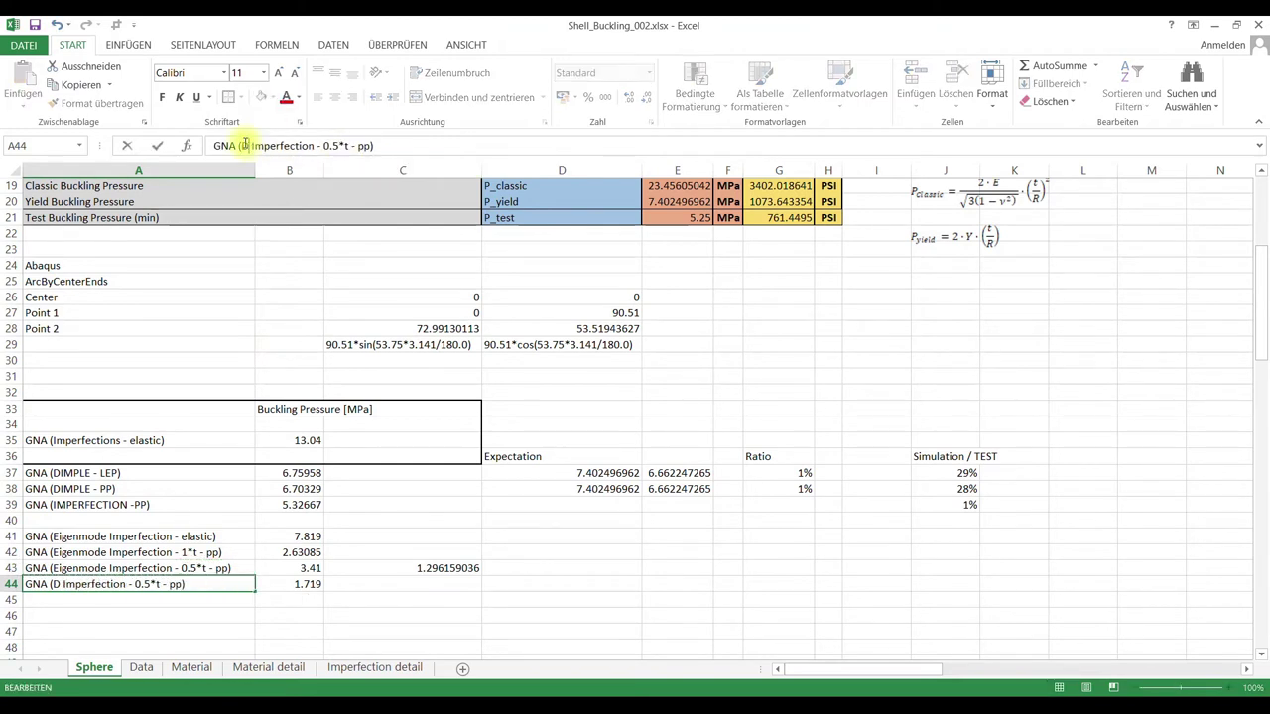
pyautogui.write('le')
pyautogui.click(139, 440)
pyautogui.click(232, 312)
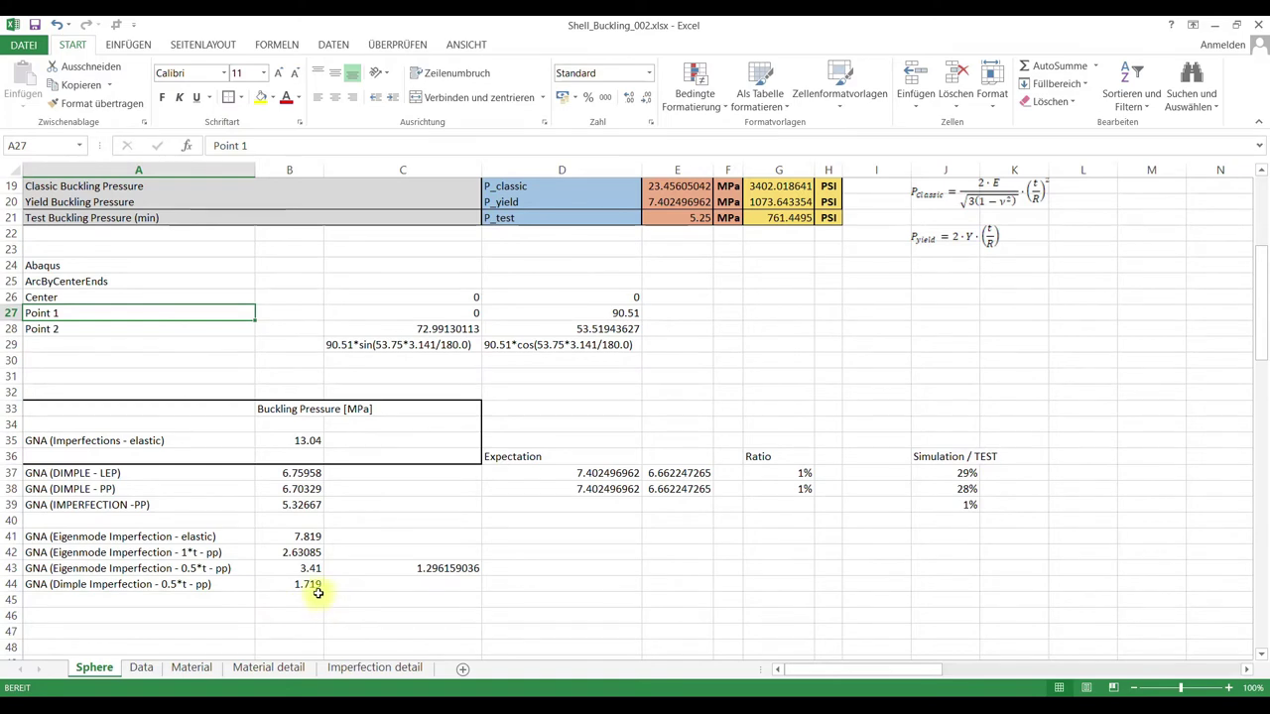
# - Switch back to Abaqus/CAE and open the results of job GMNA-Dimple-1t-pp from the Job module
pyautogui.click(253, 613)
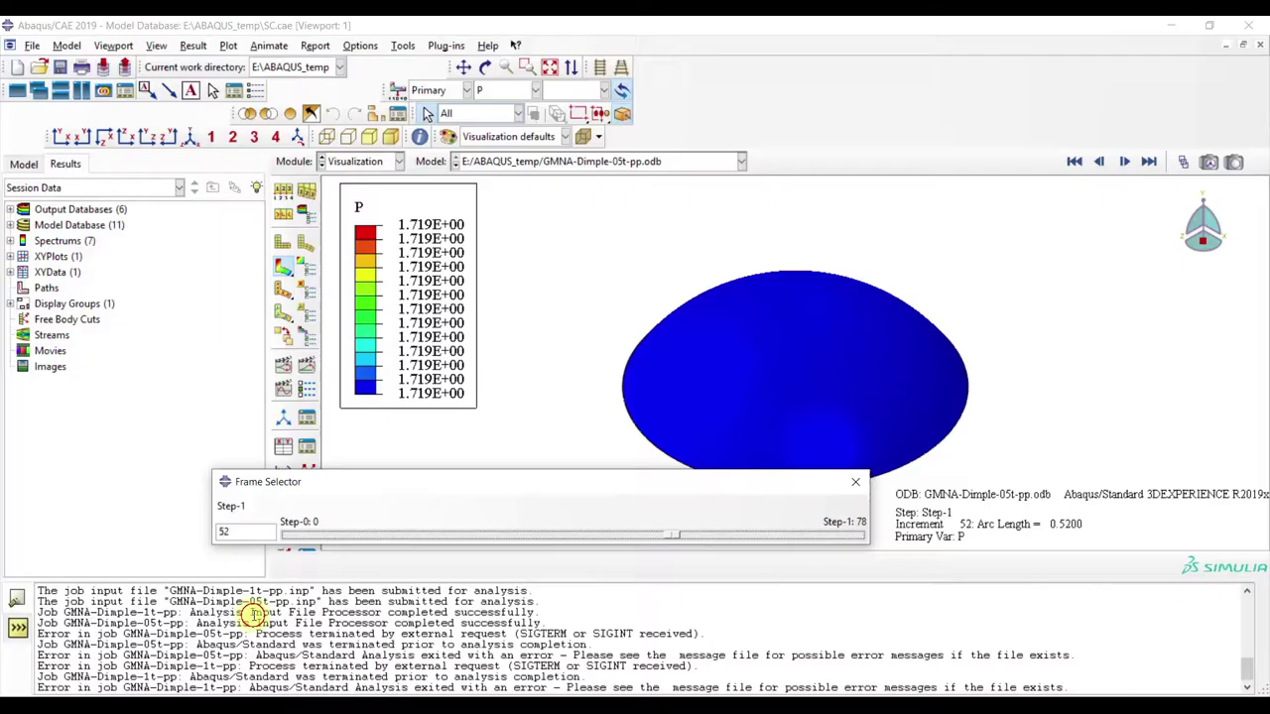
pyautogui.click(372, 162)
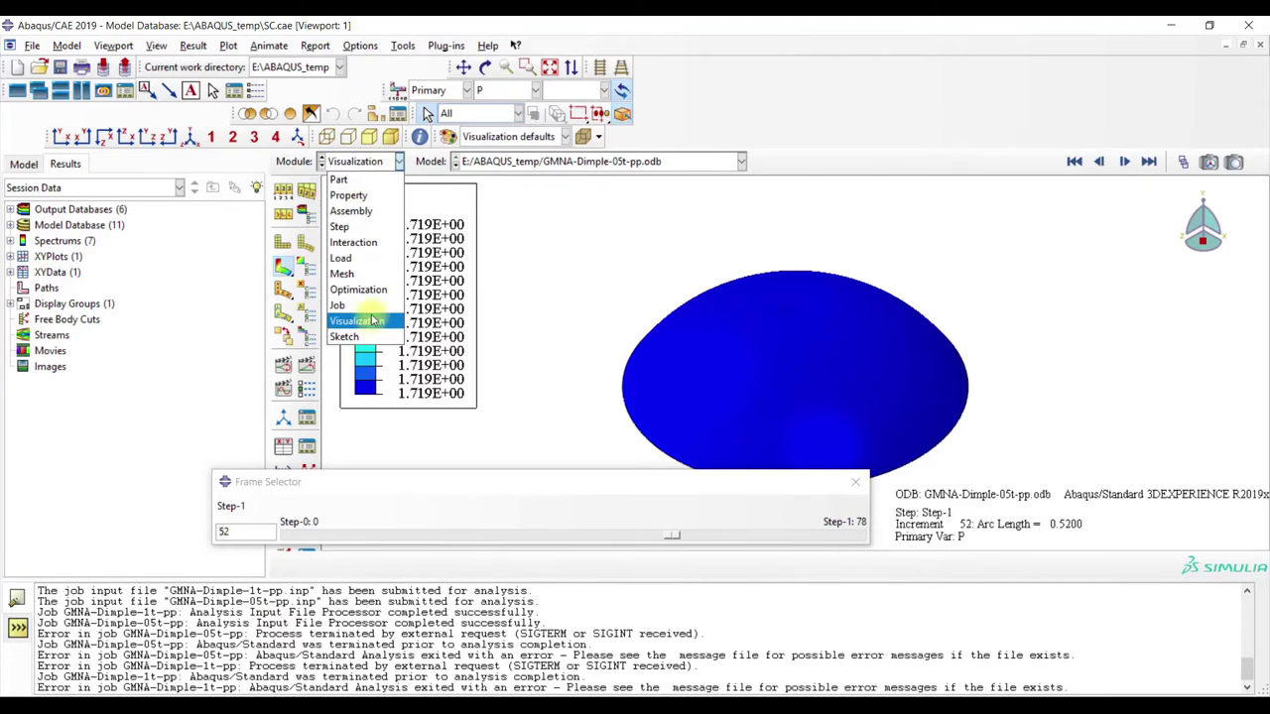
pyautogui.click(357, 307)
pyautogui.click(307, 189)
pyautogui.click(620, 284)
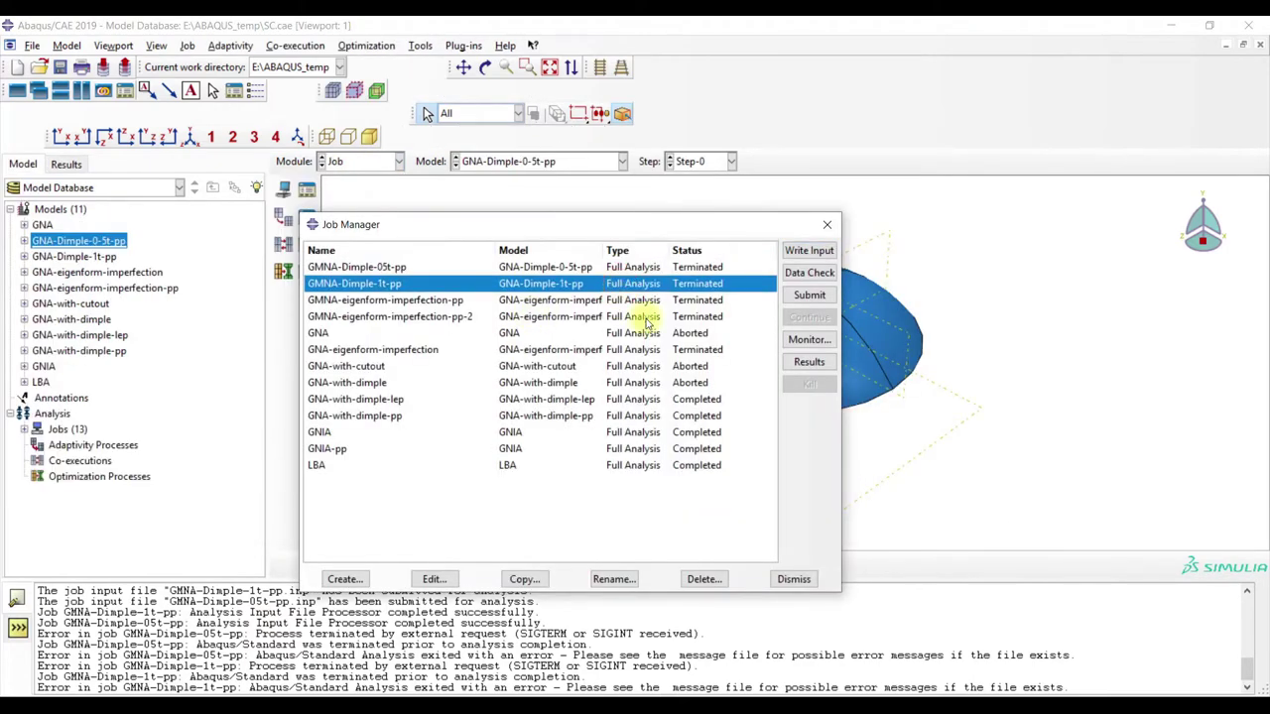
pyautogui.click(809, 363)
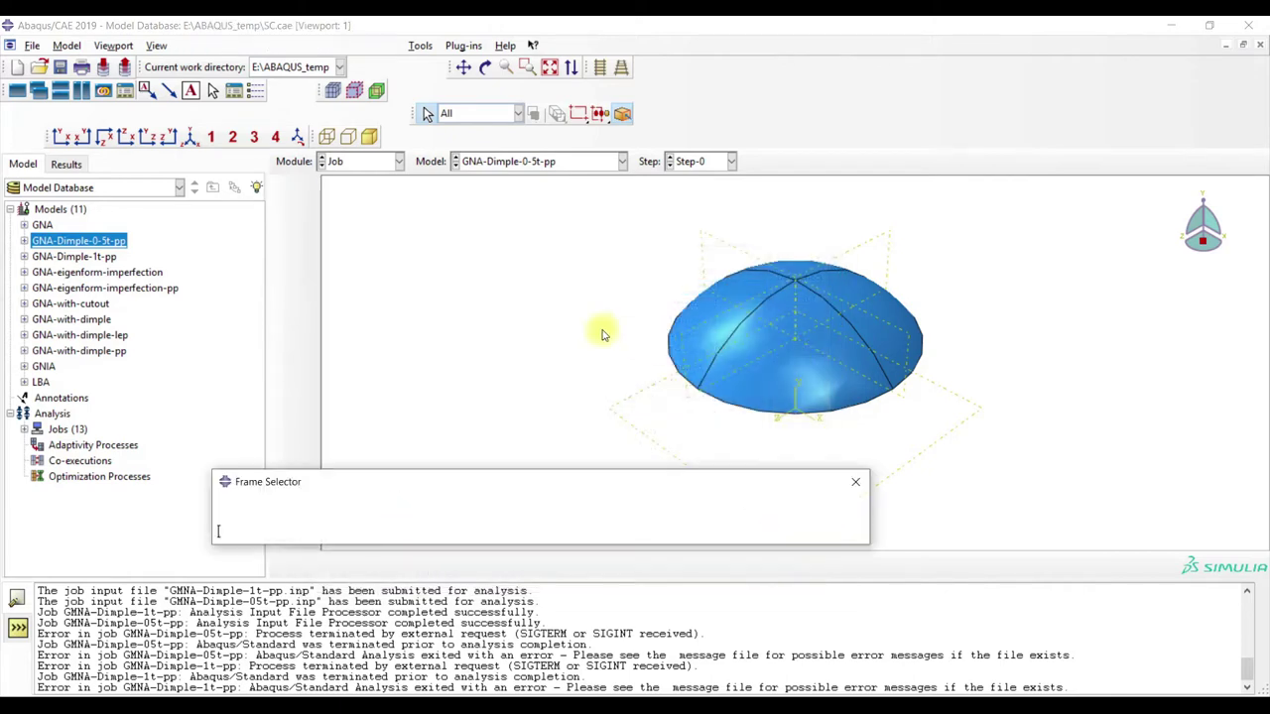
# - Plot the pressure P contours of GMNA-Dimple-1t-pp on the deformed shape
pyautogui.click(284, 268)
pyautogui.click(504, 90)
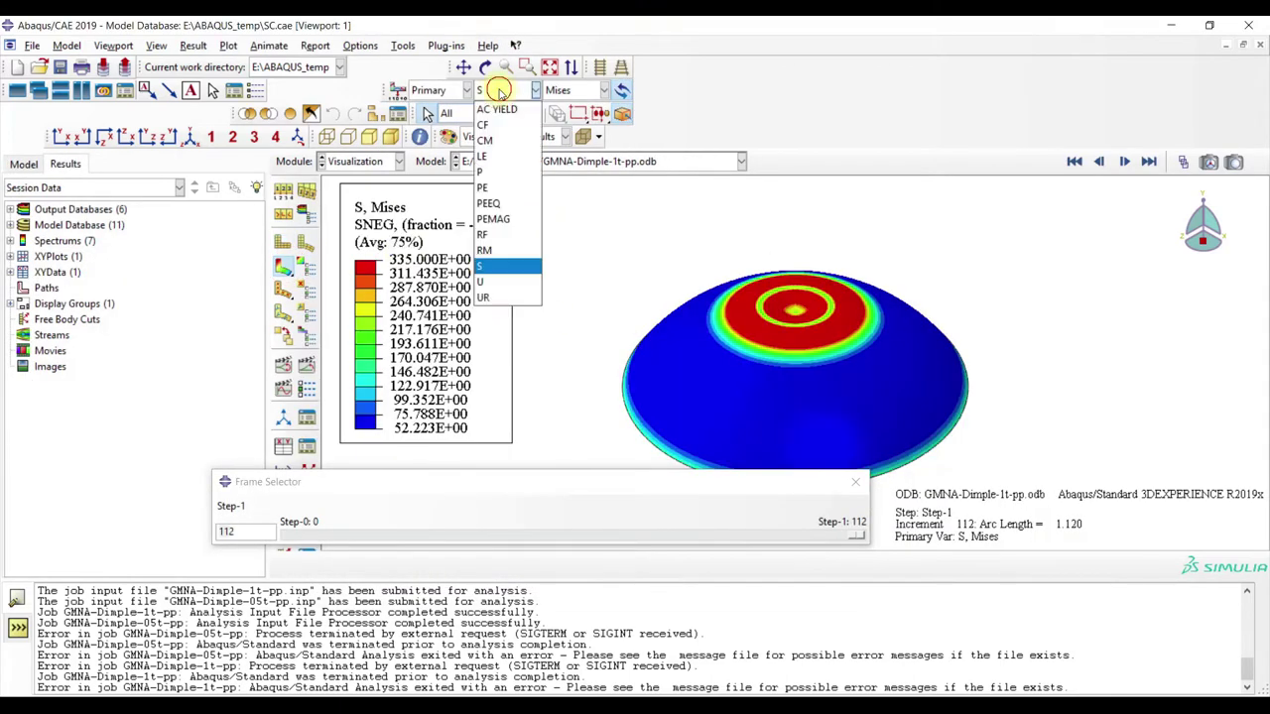
pyautogui.click(508, 177)
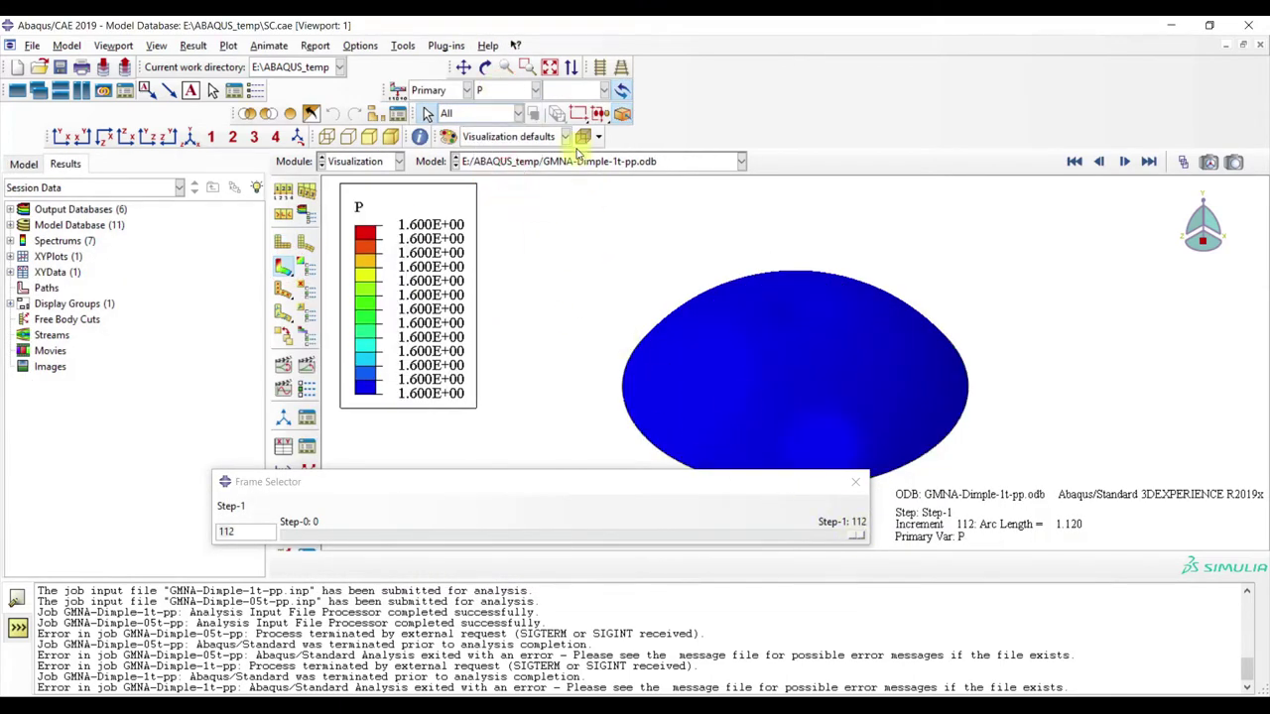
# - Display displacement magnitude U and step through the Step-0 frames from the start to frame 4
pyautogui.click(504, 90)
pyautogui.click(501, 280)
pyautogui.moveTo(859, 534); pyautogui.dragTo(289, 533)
pyautogui.click(1122, 162)
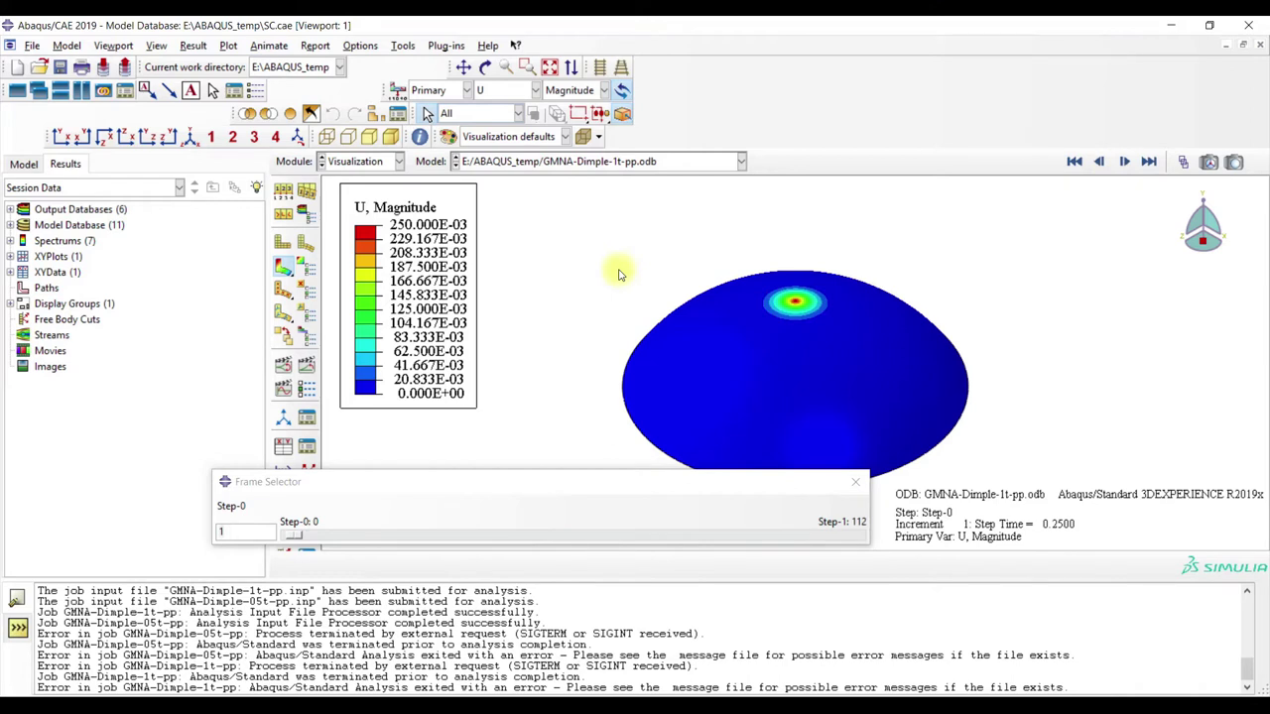
pyautogui.click(1132, 162)
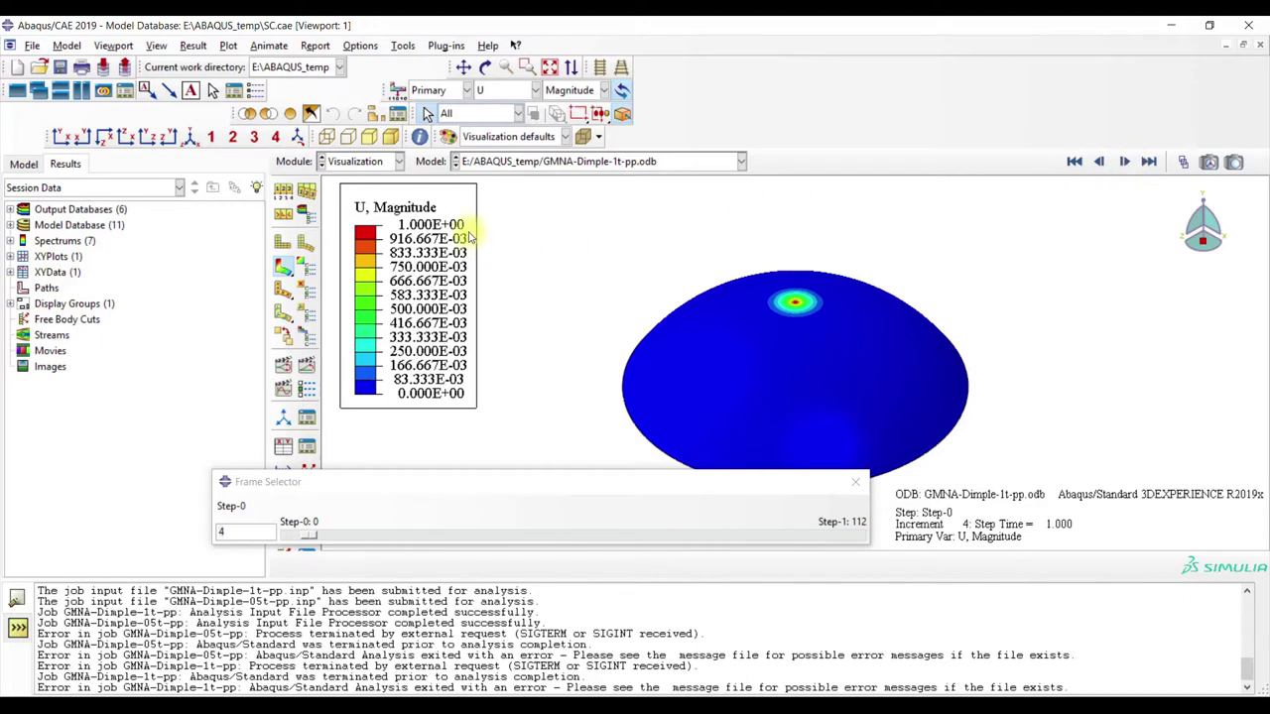
# - Show the displacement at frame 112 of Step-1, and switch the contour variable to pressure P
pyautogui.click(511, 93)
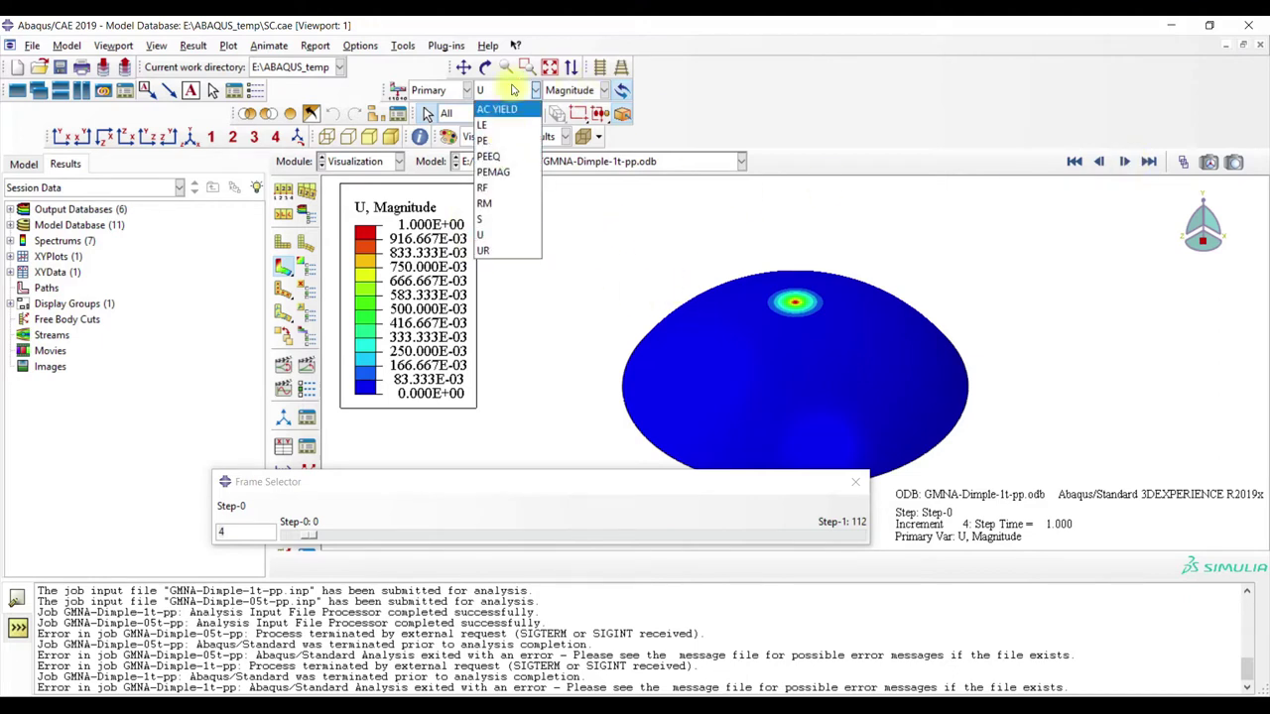
pyautogui.click(824, 99)
pyautogui.moveTo(312, 544); pyautogui.dragTo(861, 536)
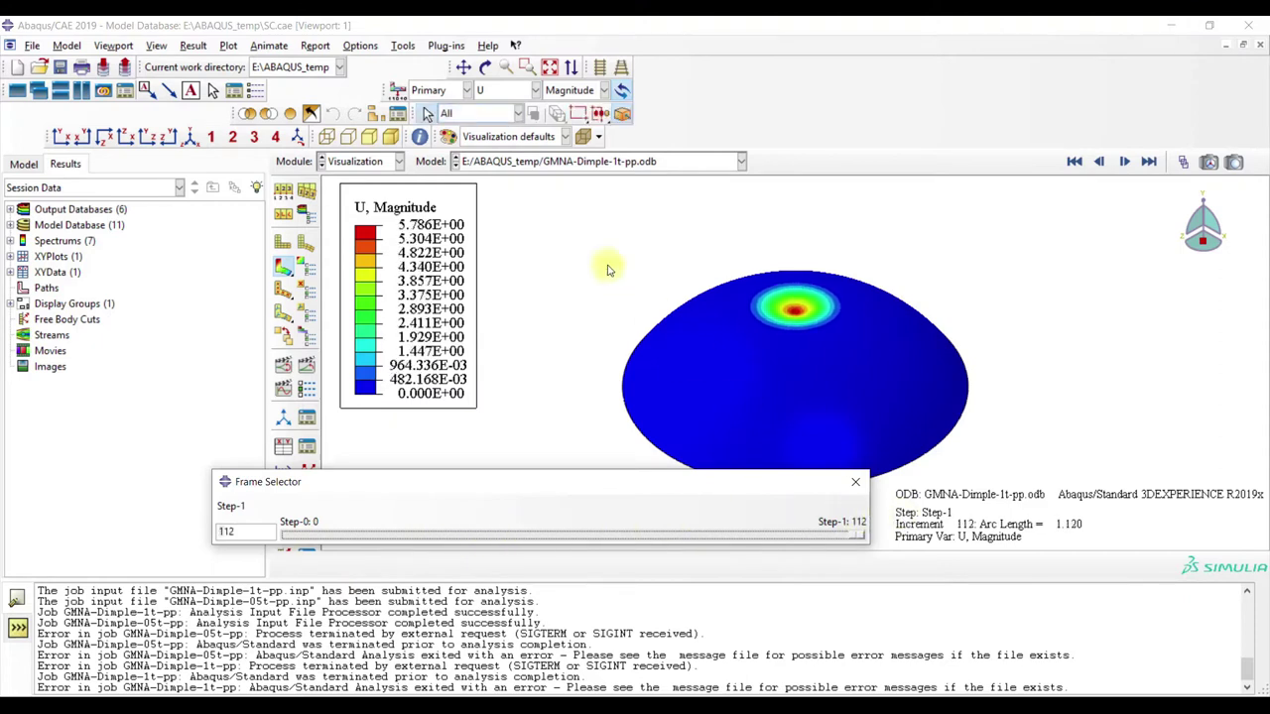
pyautogui.click(510, 91)
pyautogui.click(501, 165)
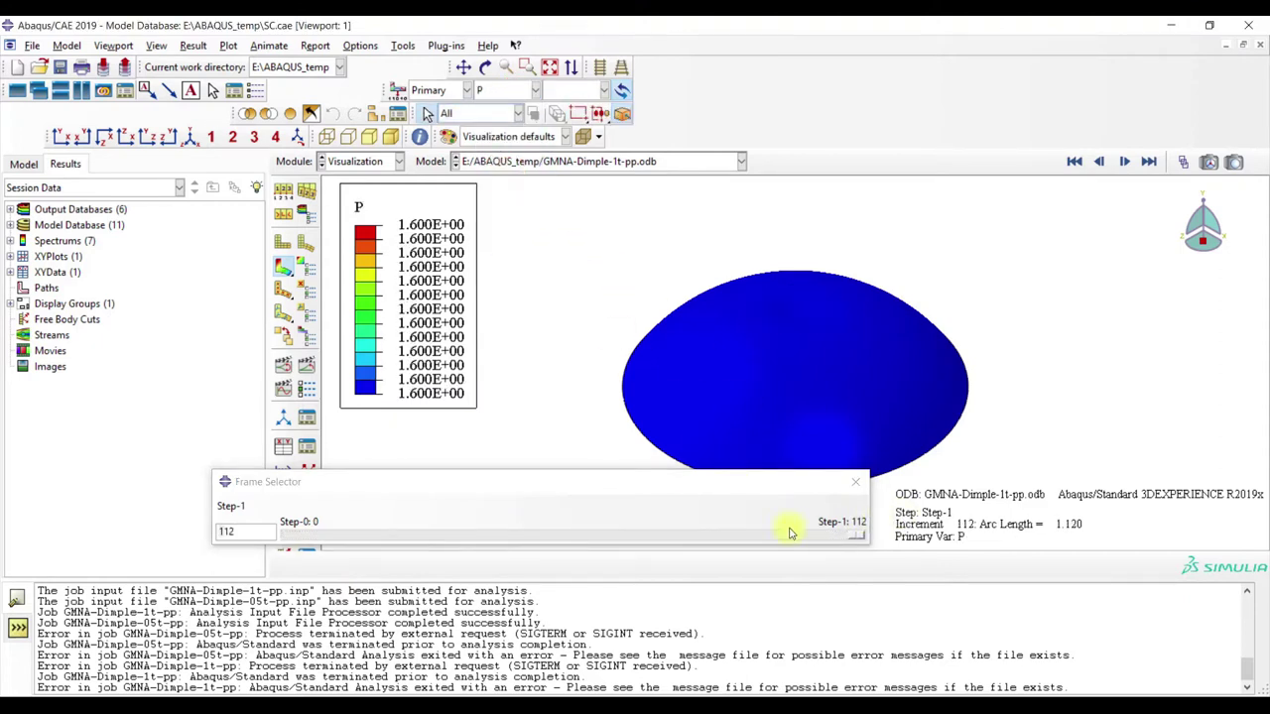
# - Move the Abaqus result frame back to an earlier increment and record 1.613 in cell B45 of the Excel buckling sheet
pyautogui.moveTo(861, 535); pyautogui.dragTo(711, 532)
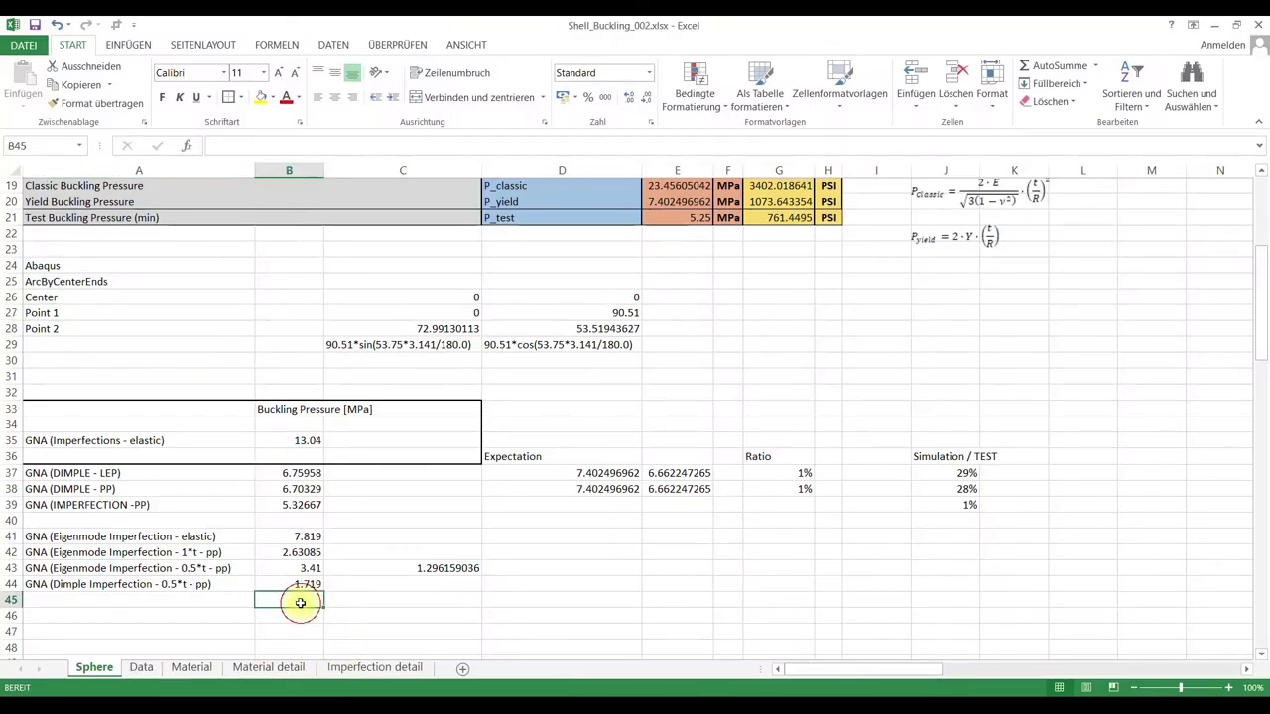
pyautogui.write('1')
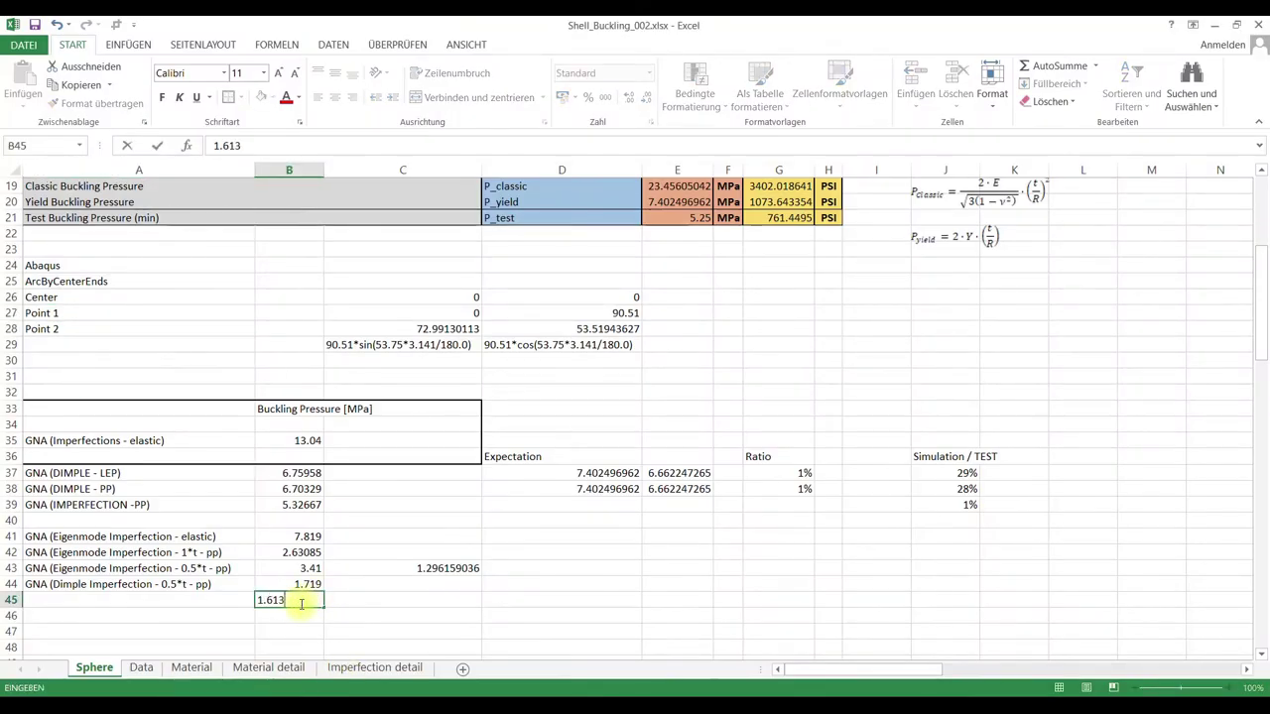
pyautogui.write('.613')
pyautogui.click(368, 601)
# - Copy the dimple imperfection label from A44 to A45 and edit it to "GNA (Dimple Imperfection - 1*t - pp)"
pyautogui.click(54, 582)
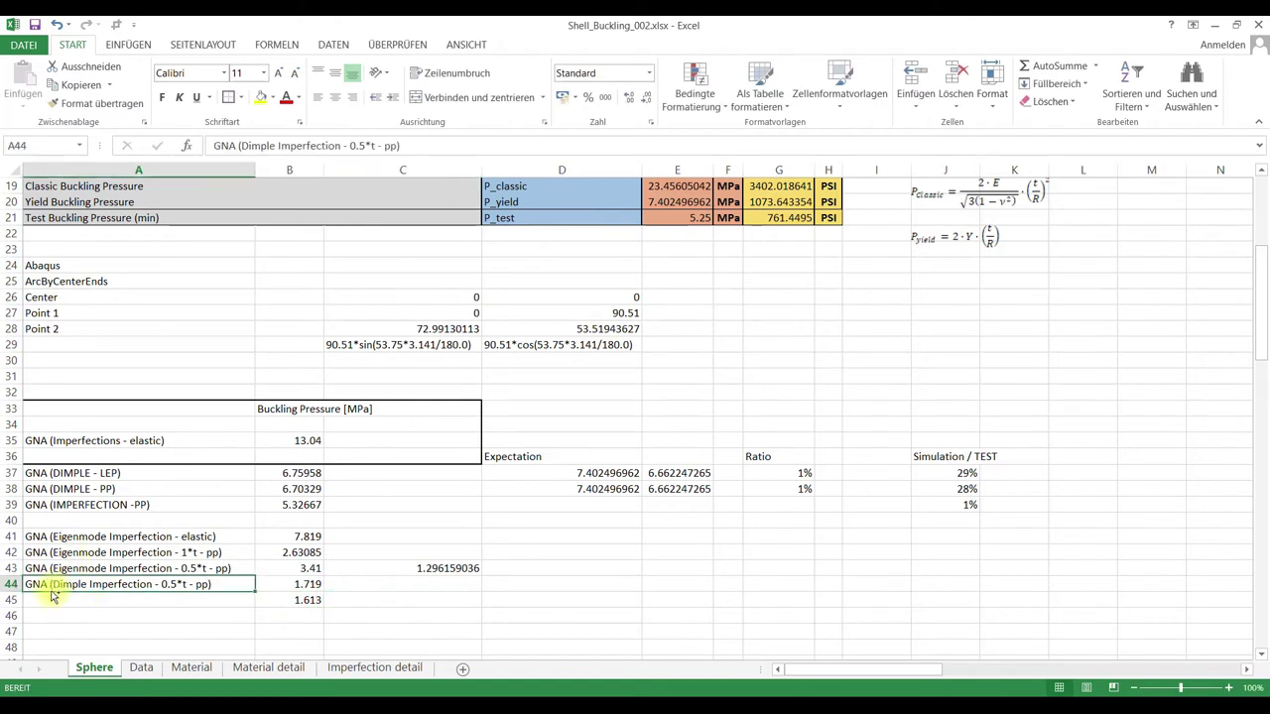
pyautogui.hotkey('ctrl', 'c')
pyautogui.click(55, 600)
pyautogui.hotkey('ctrl', 'v')
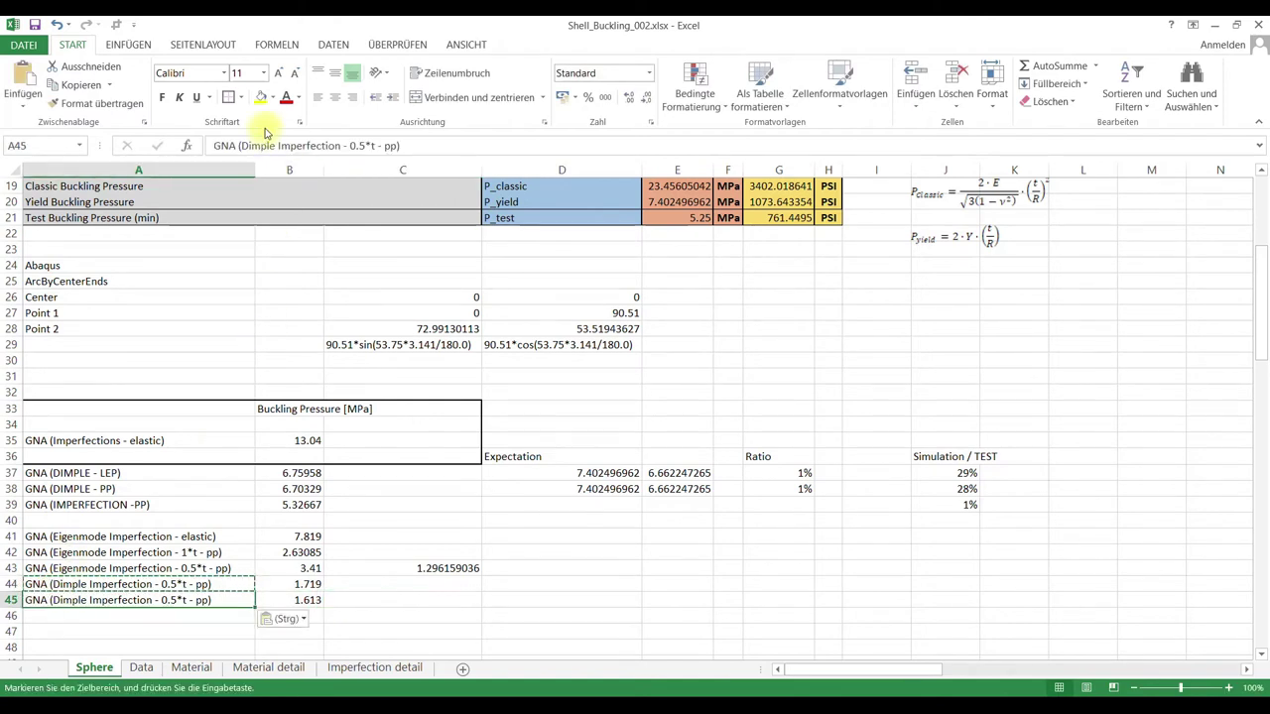
pyautogui.click(355, 145)
pyautogui.write('1')
pyautogui.press('Return')
pyautogui.click(420, 612)
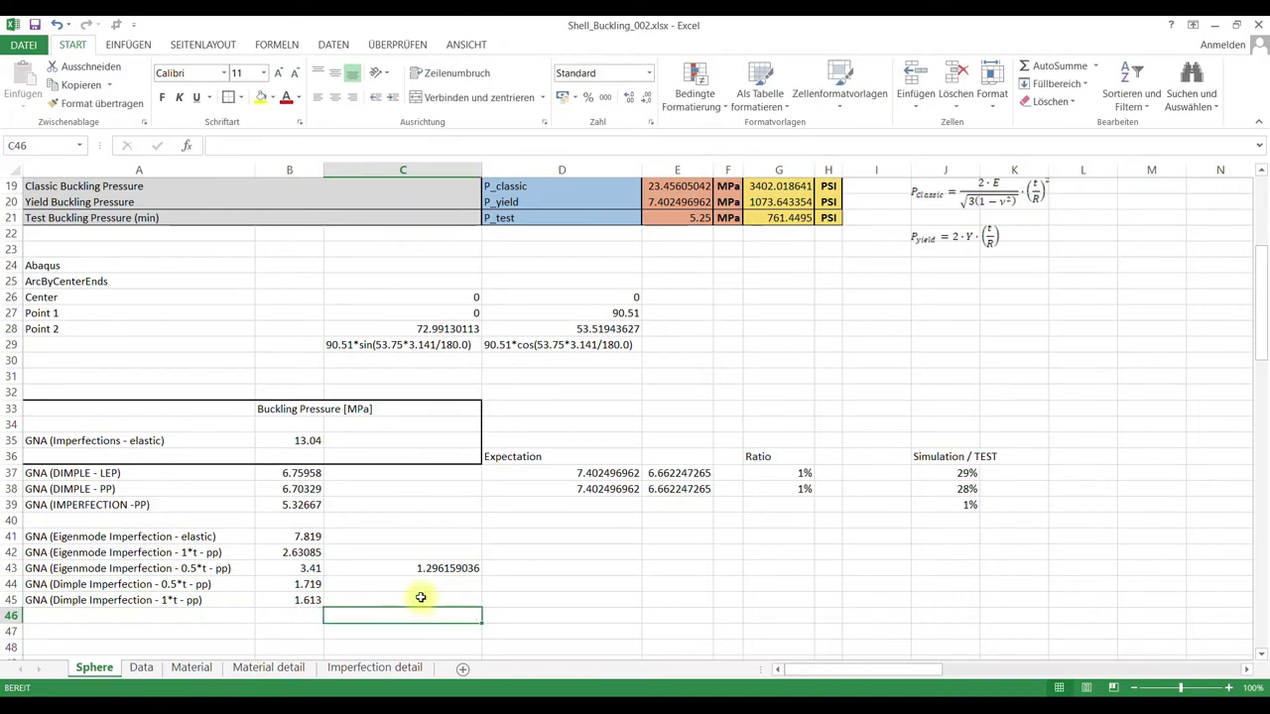
pyautogui.scroll(-3, 276, 547)
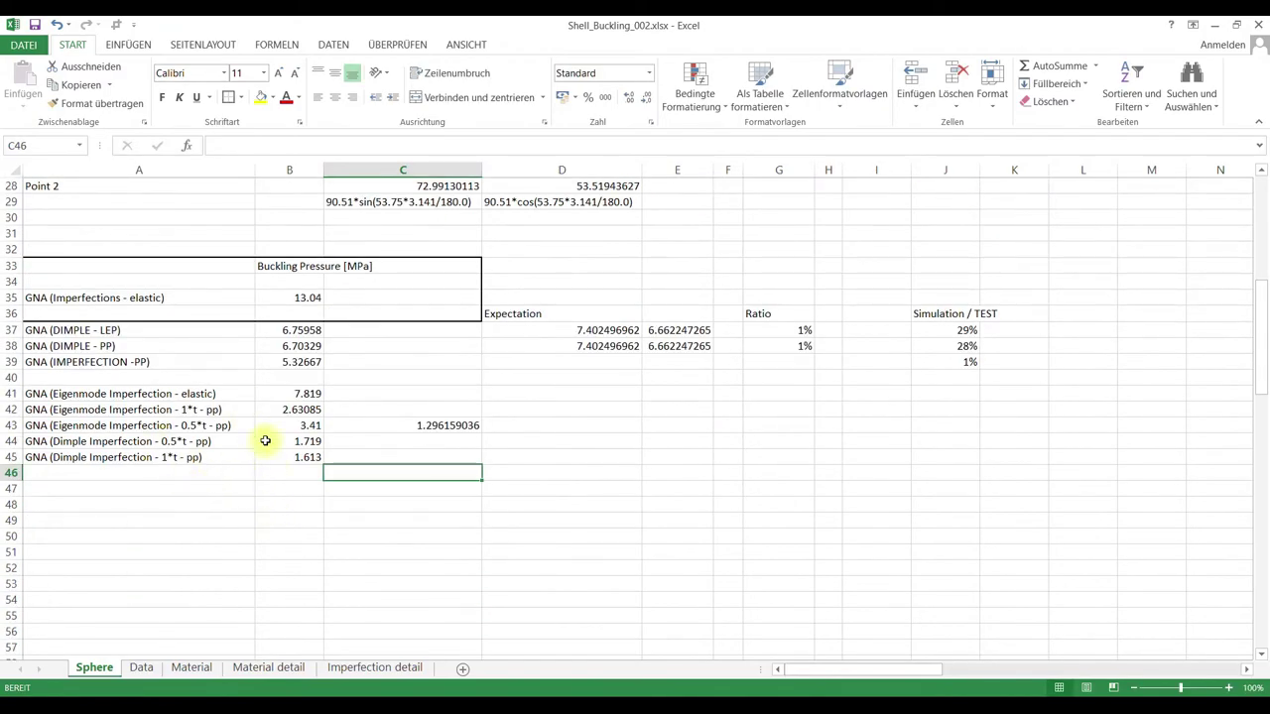
pyautogui.click(428, 425)
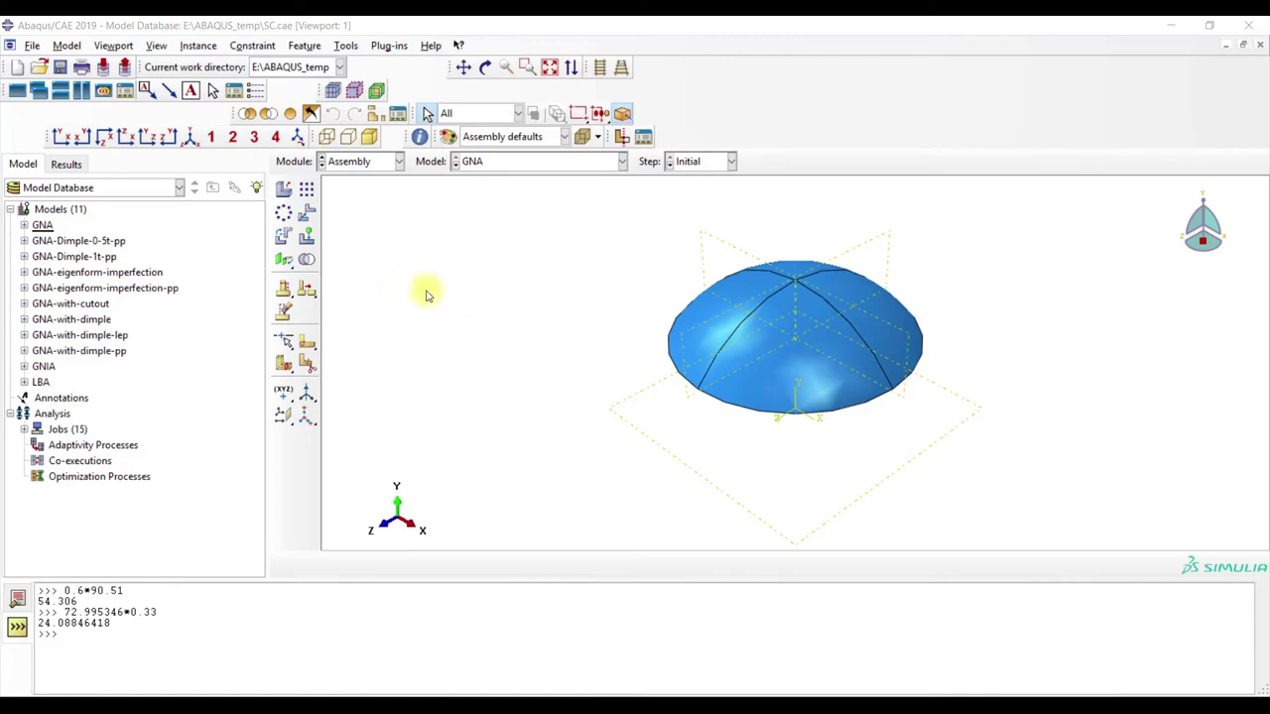
# - In Abaqus/CAE, copy the GNA model to a new model named GNA-flat-patch-imperfection
pyautogui.rightClick(42, 227)
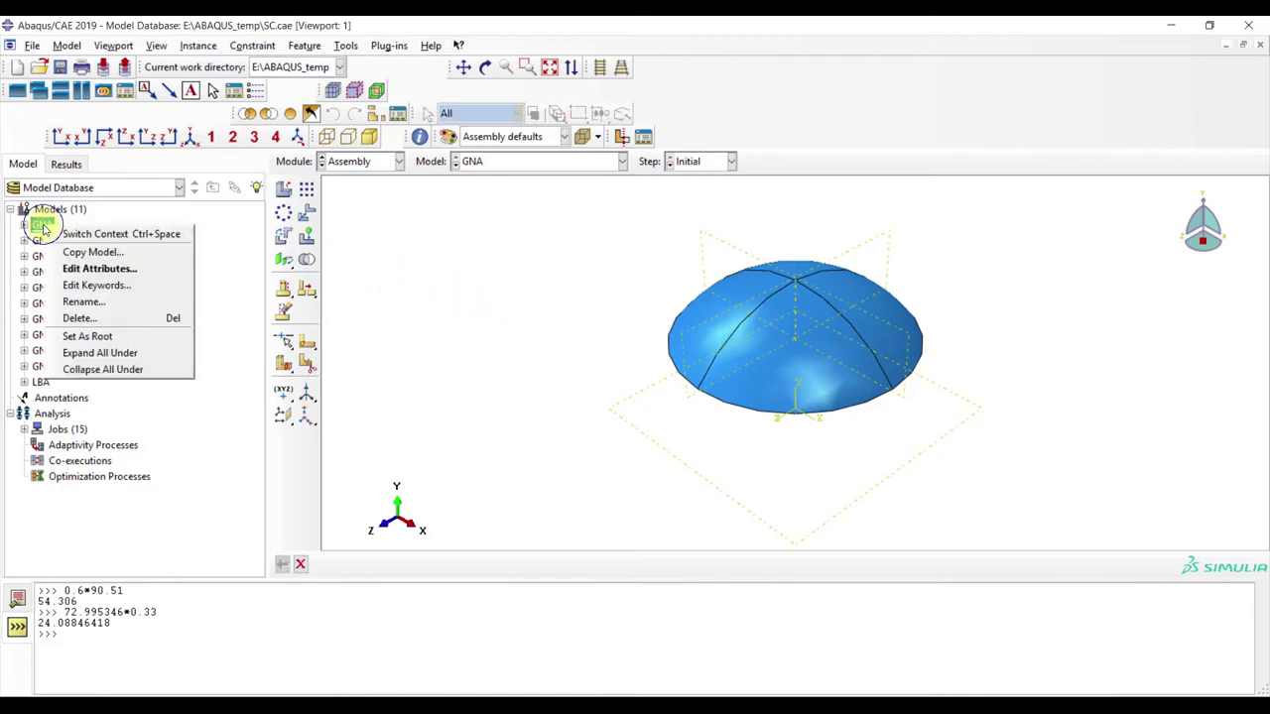
pyautogui.click(87, 252)
pyautogui.moveTo(42, 320); pyautogui.dragTo(114, 322)
pyautogui.write('f')
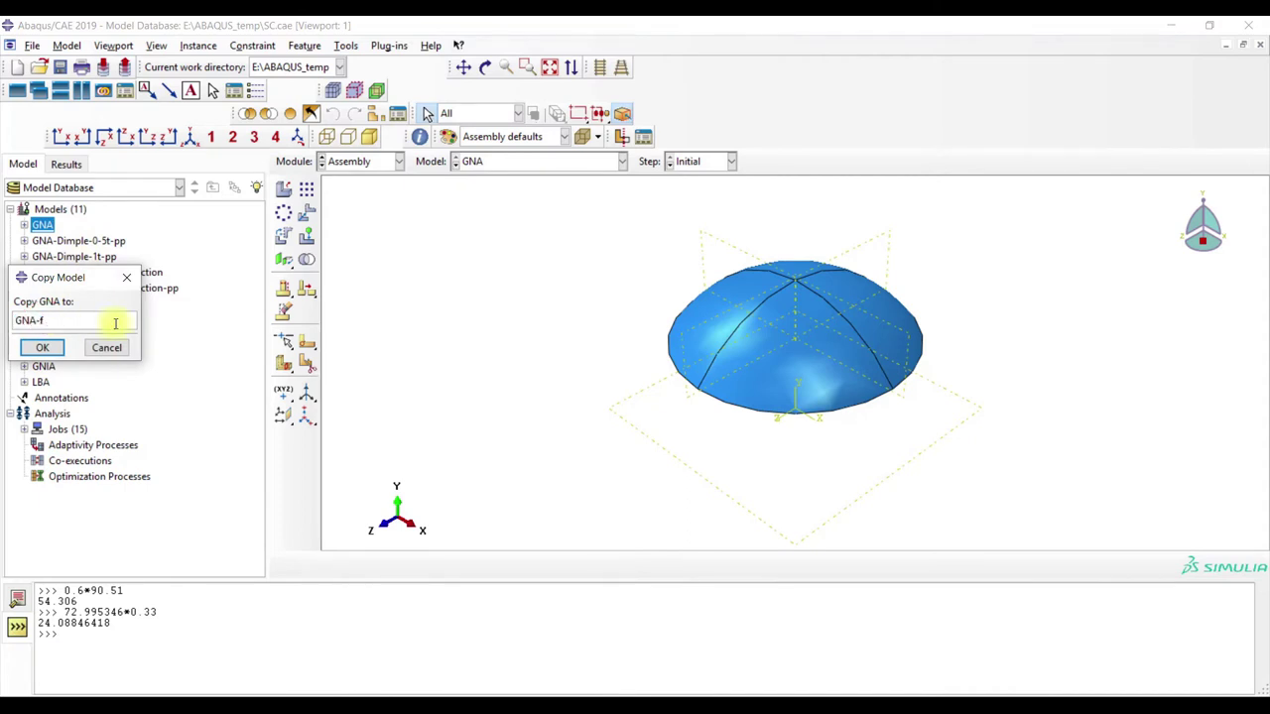
pyautogui.write('lat-patch-imperfection')
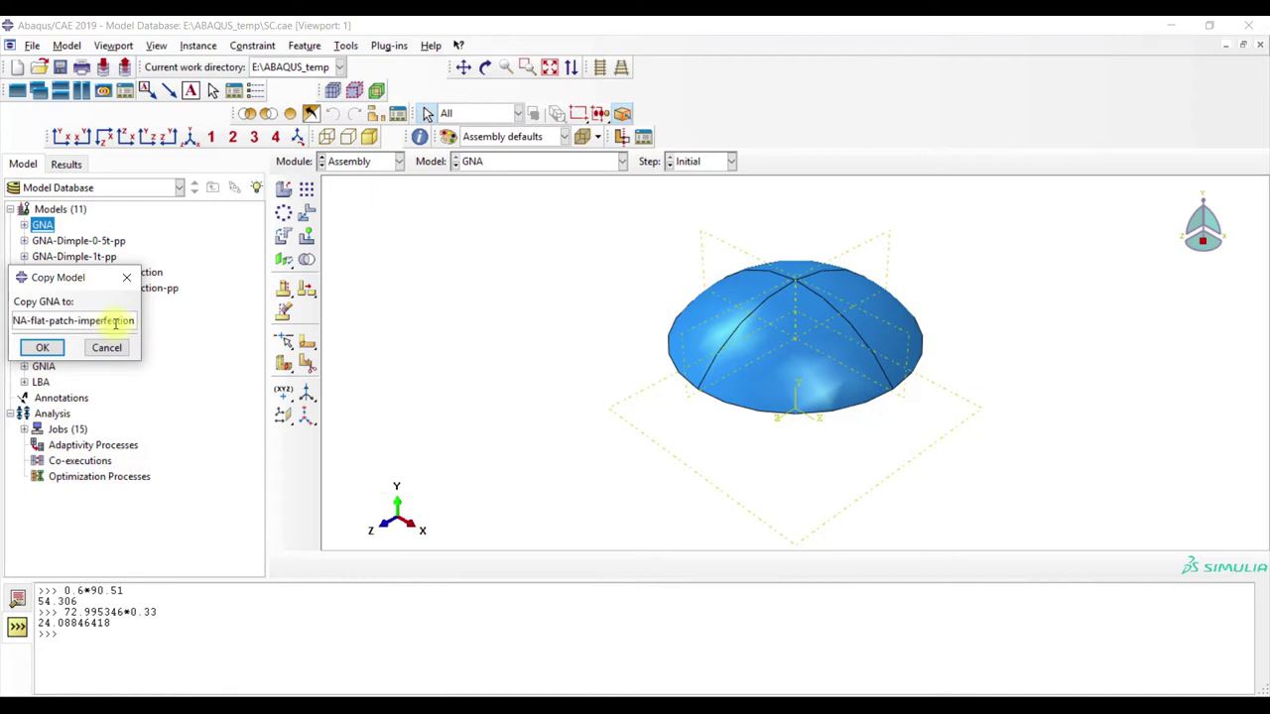
pyautogui.click(43, 347)
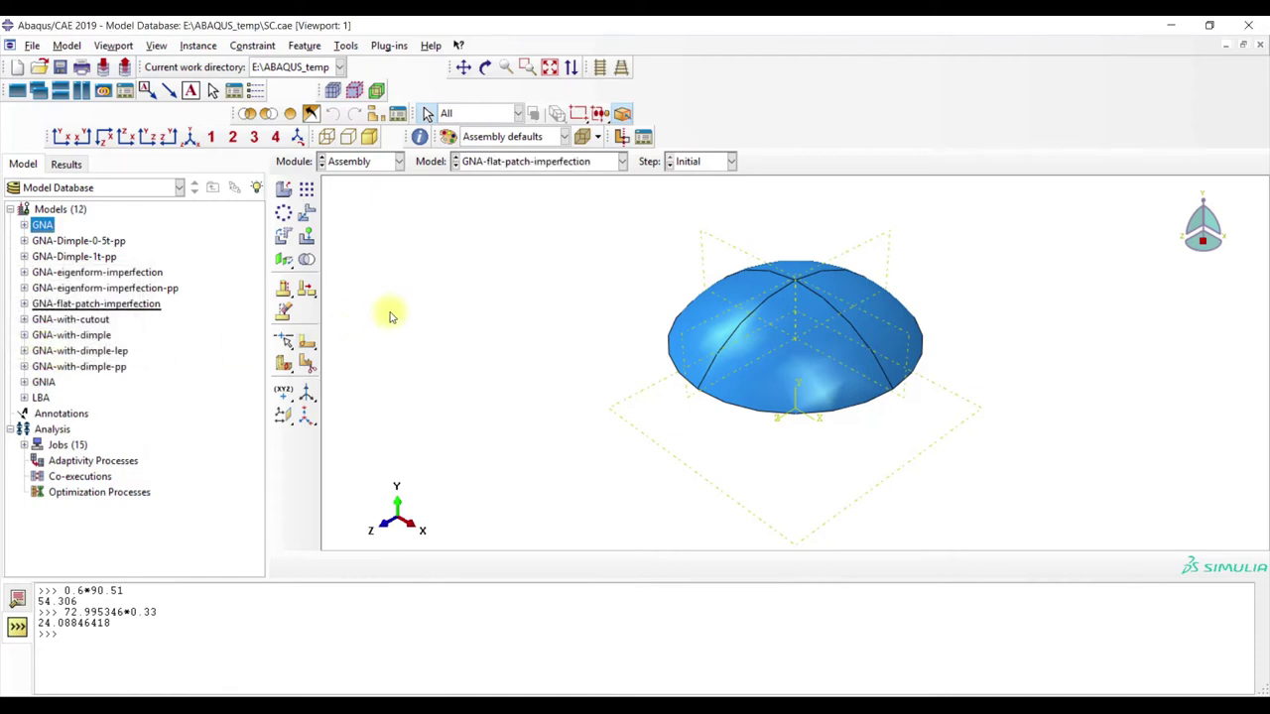
# - Switch to the Part module and open the section sketch of Part-1's Shell revolve-1 feature in GNA-flat-patch-imperfection for editing
pyautogui.click(365, 162)
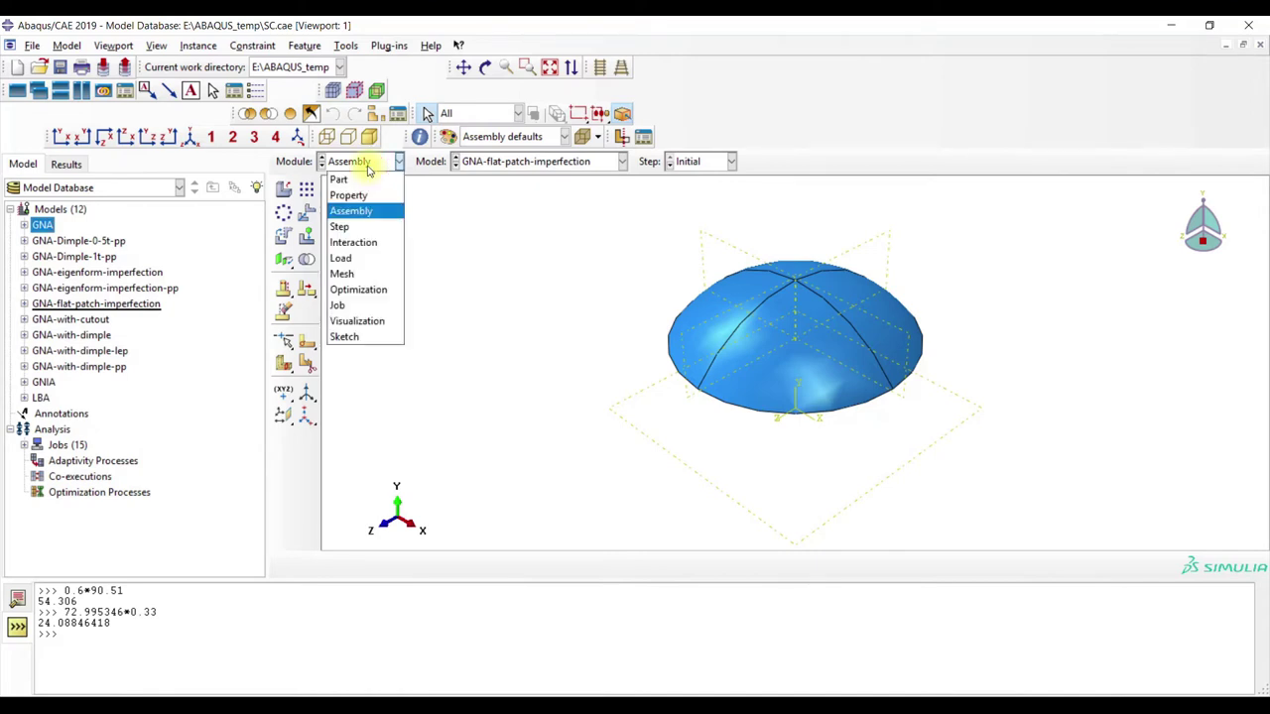
pyautogui.click(363, 179)
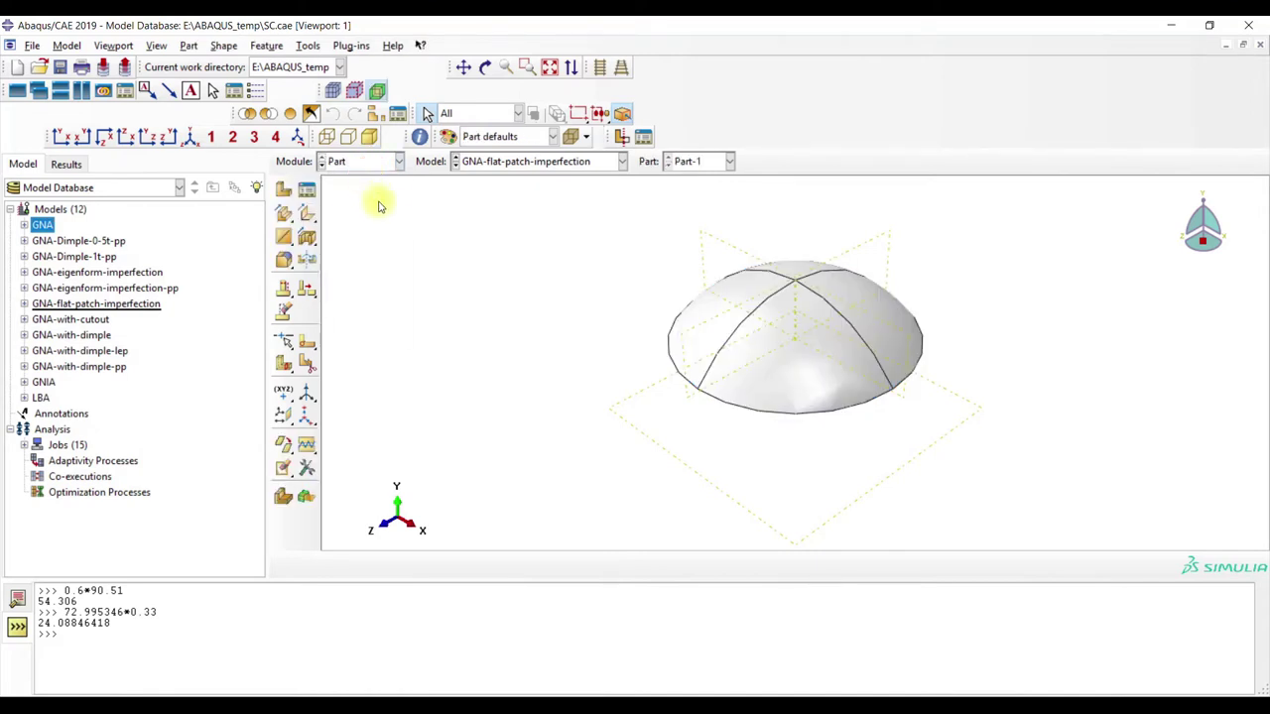
pyautogui.click(25, 304)
pyautogui.click(37, 225)
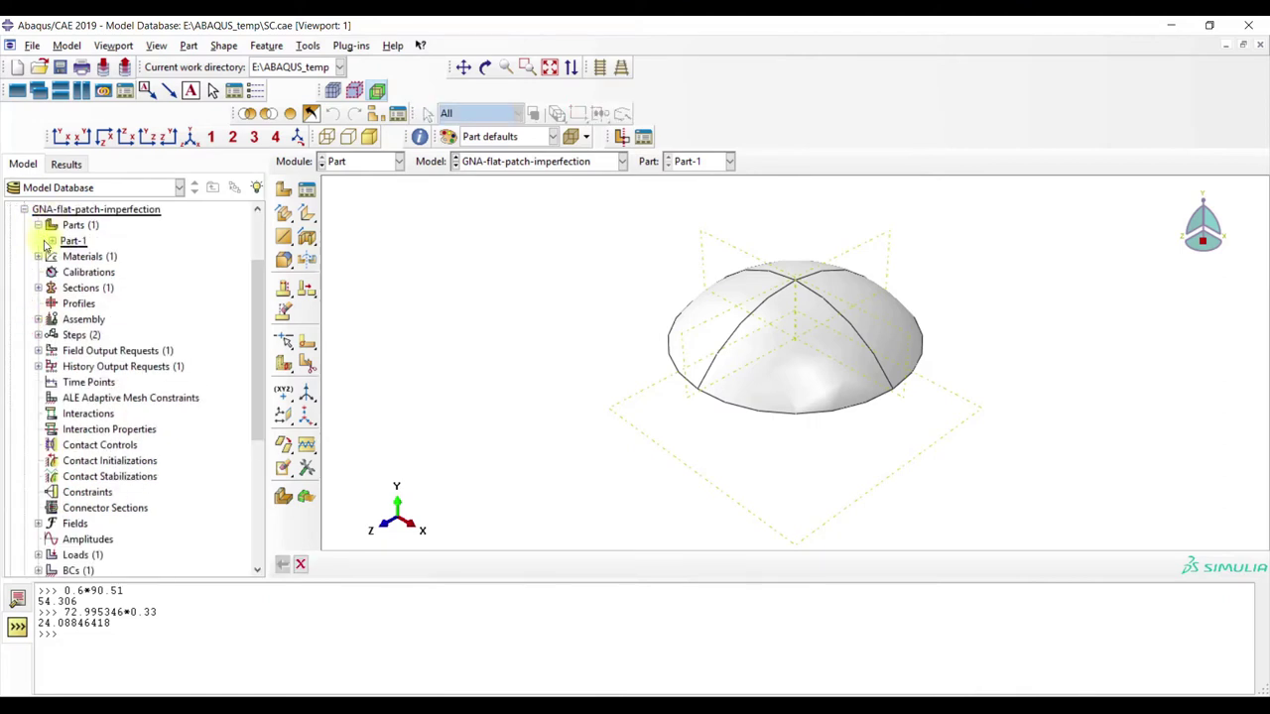
pyautogui.click(51, 241)
pyautogui.click(65, 256)
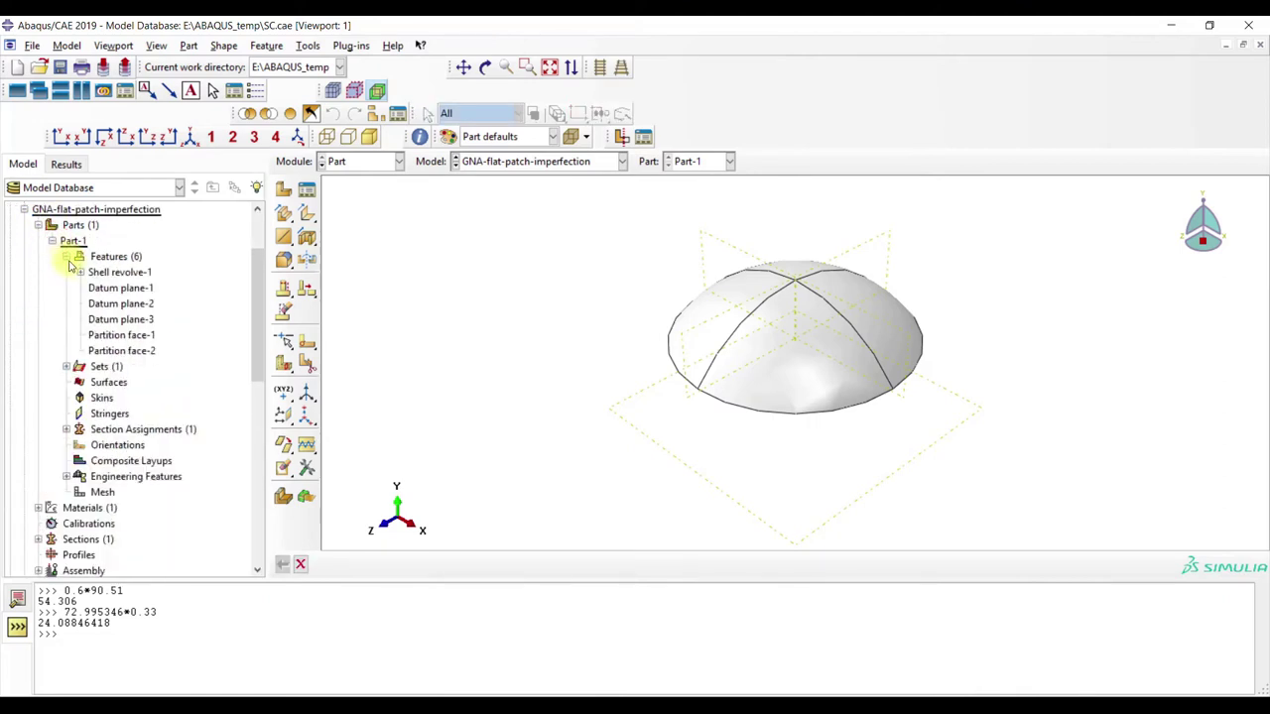
pyautogui.click(79, 272)
pyautogui.doubleClick(129, 289)
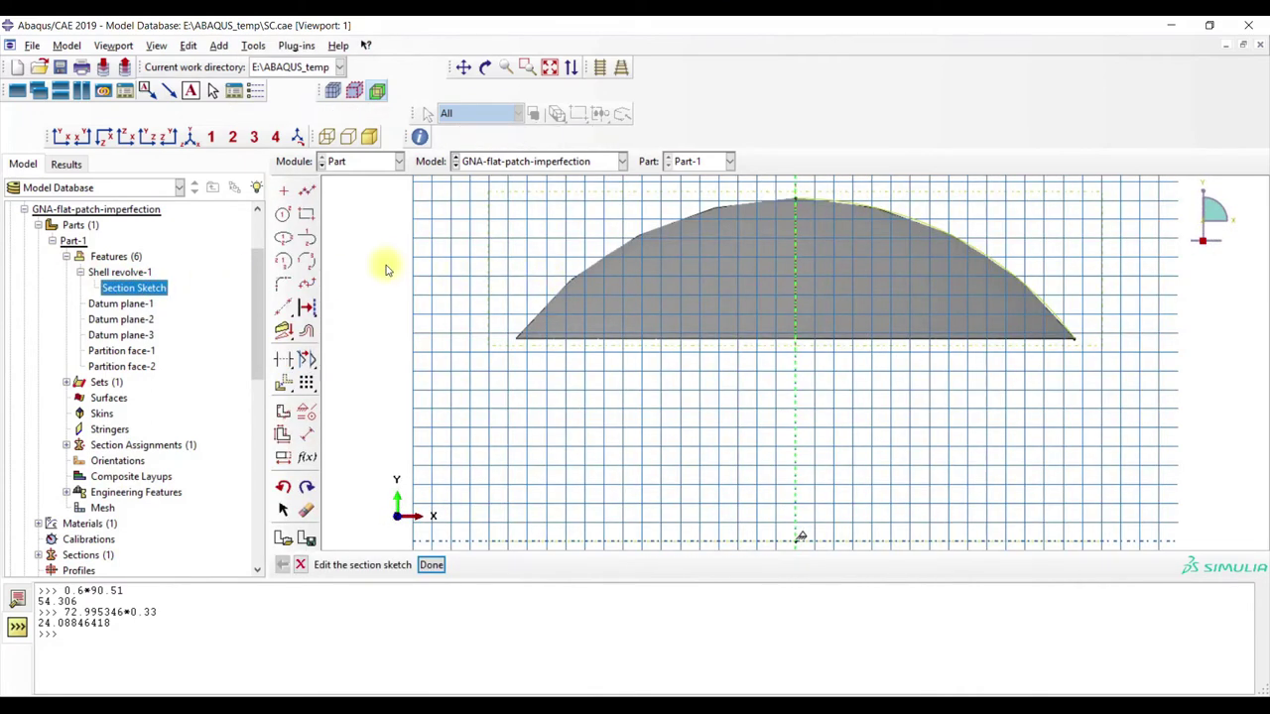
# - Sketch a vertical line starting at (24,0) and running up past the dome arc at x = 24
pyautogui.click(286, 192)
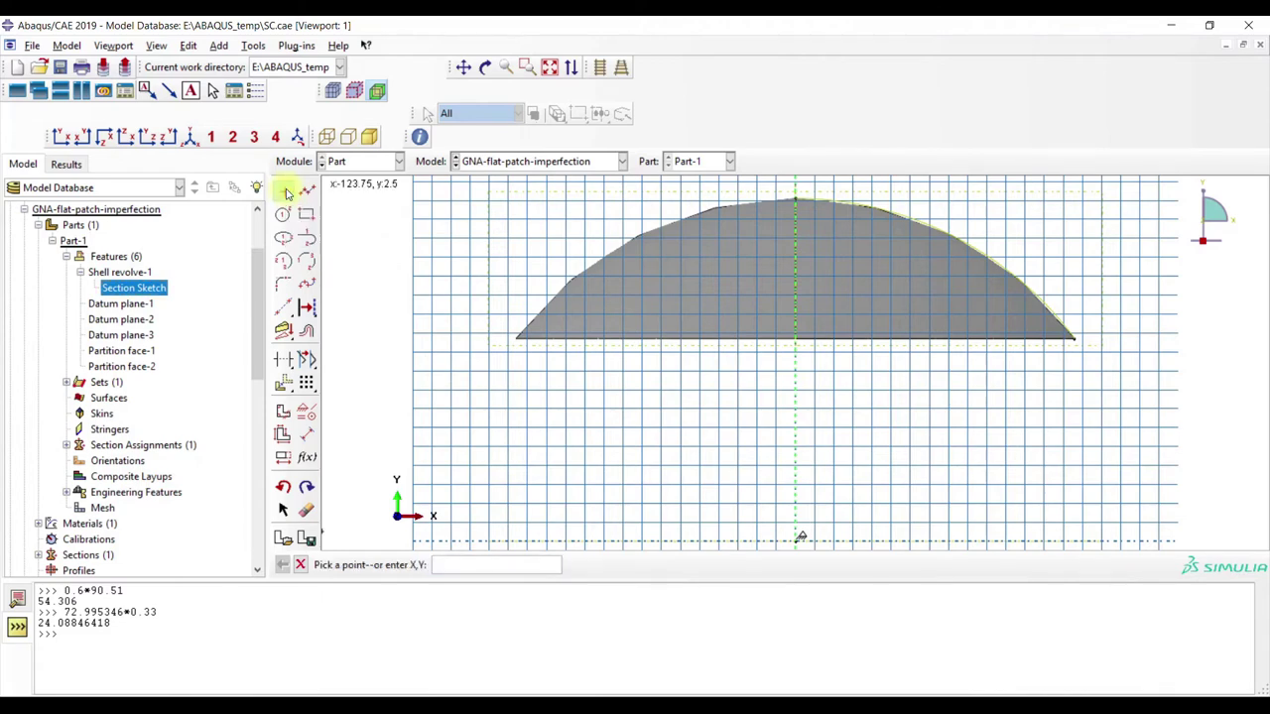
pyautogui.click(307, 193)
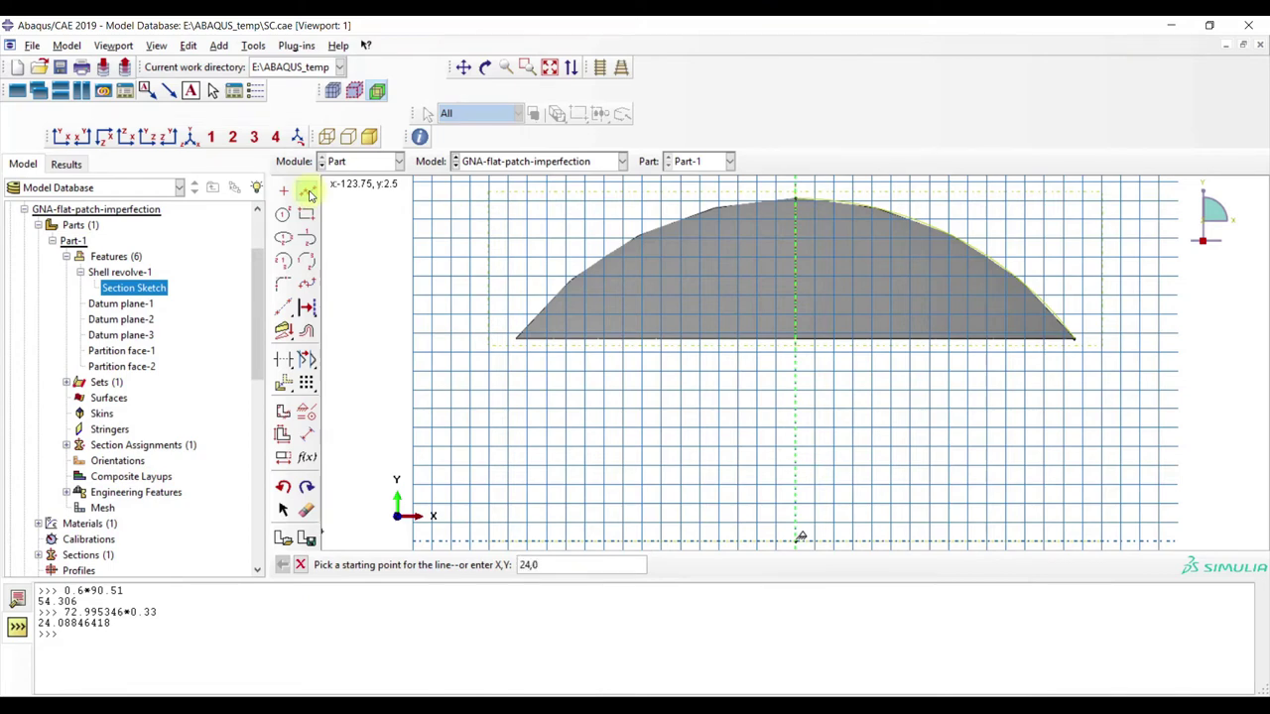
pyautogui.write('24,0')
pyautogui.press('Return')
pyautogui.write('24')
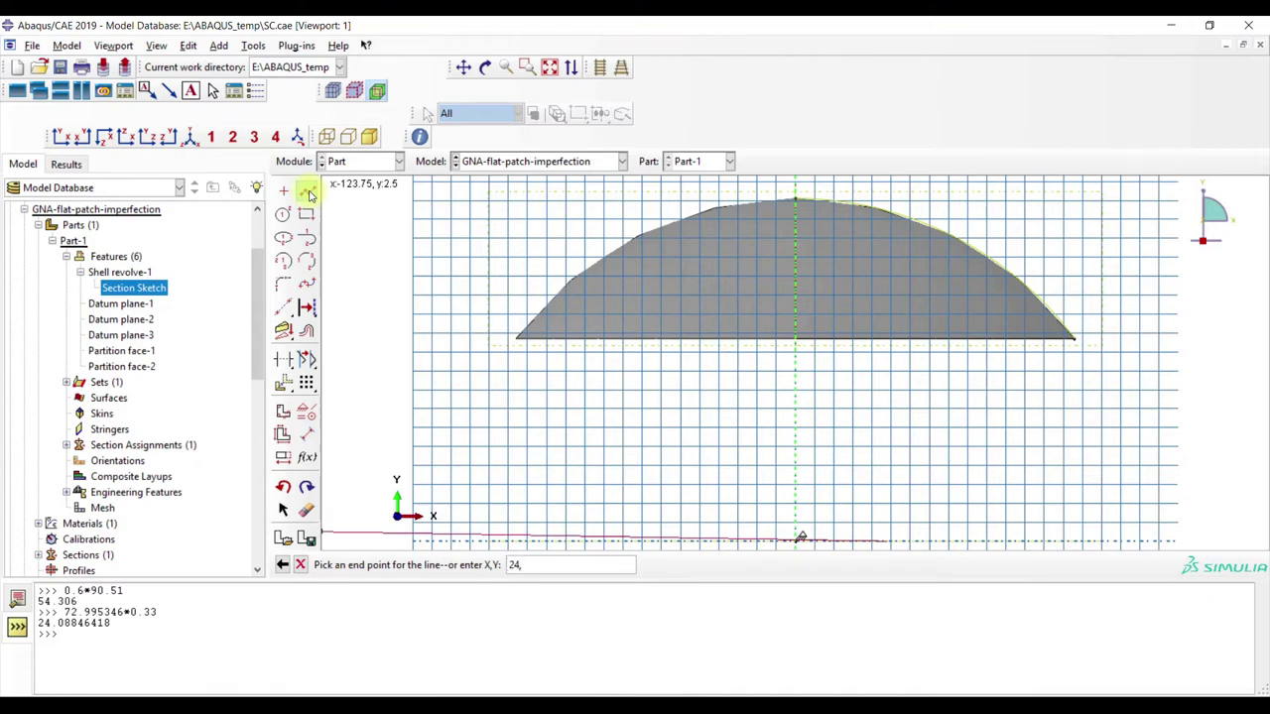
pyautogui.write(',10')
pyautogui.press('Return')
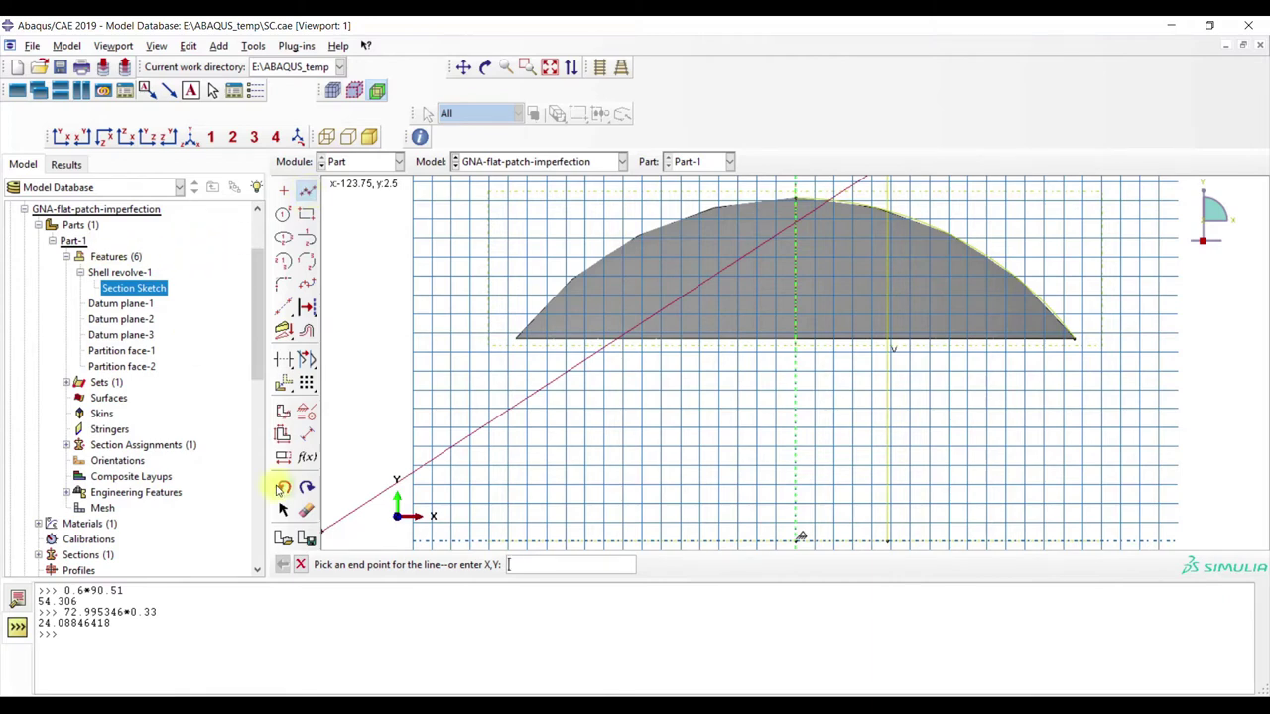
pyautogui.click(300, 565)
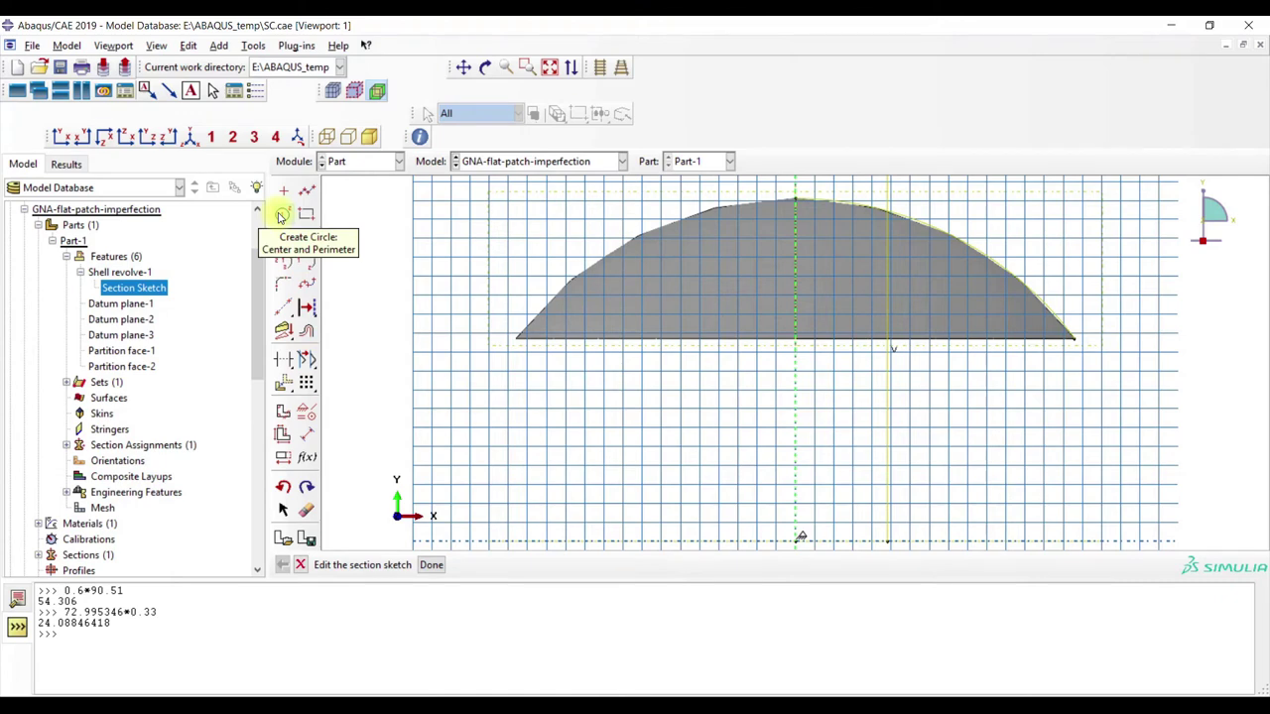
# - Calculate the flat patch radius as 1.3*90.51 in the Python command line
pyautogui.click(73, 637)
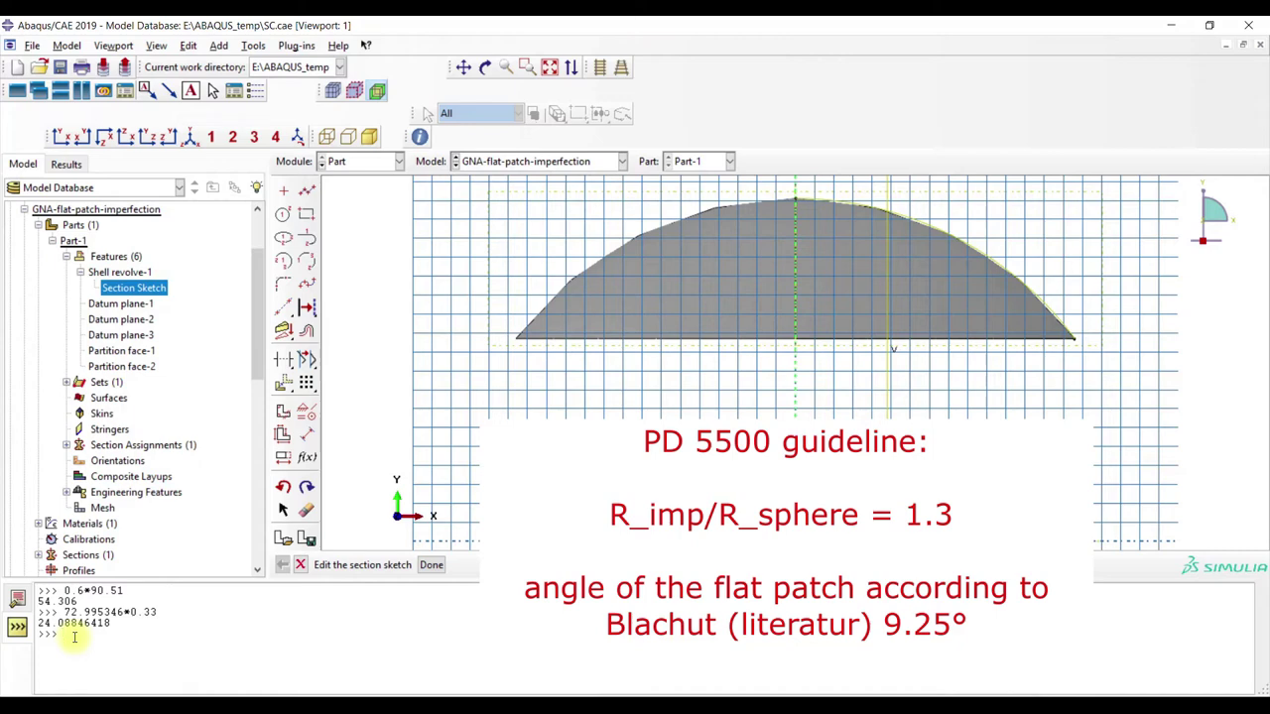
pyautogui.write('1')
pyautogui.press('Return')
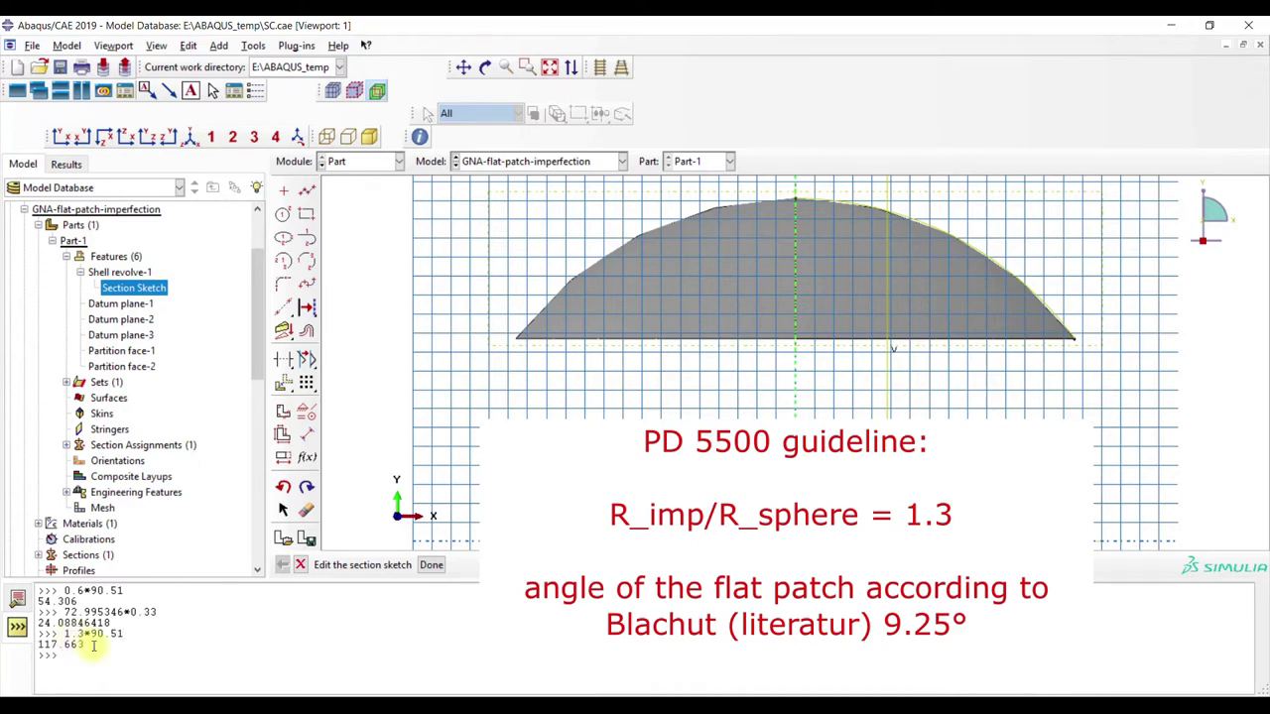
# - Calculate the circle's centre offset as 117.663-90.51 in the Python command line and copy the result
pyautogui.click(283, 212)
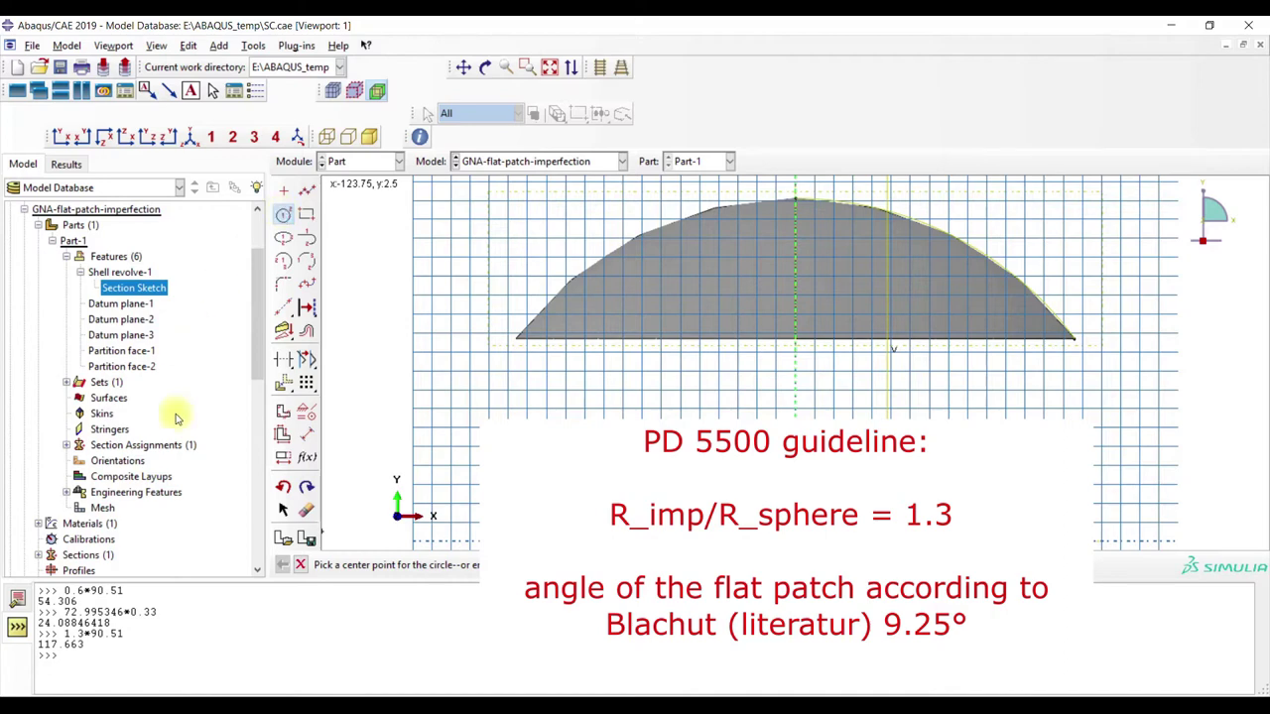
pyautogui.moveTo(134, 650)
pyautogui.mouseDown()
pyautogui.moveTo(91, 633)
pyautogui.moveTo(129, 633)
pyautogui.mouseUp()
pyautogui.click(127, 635)
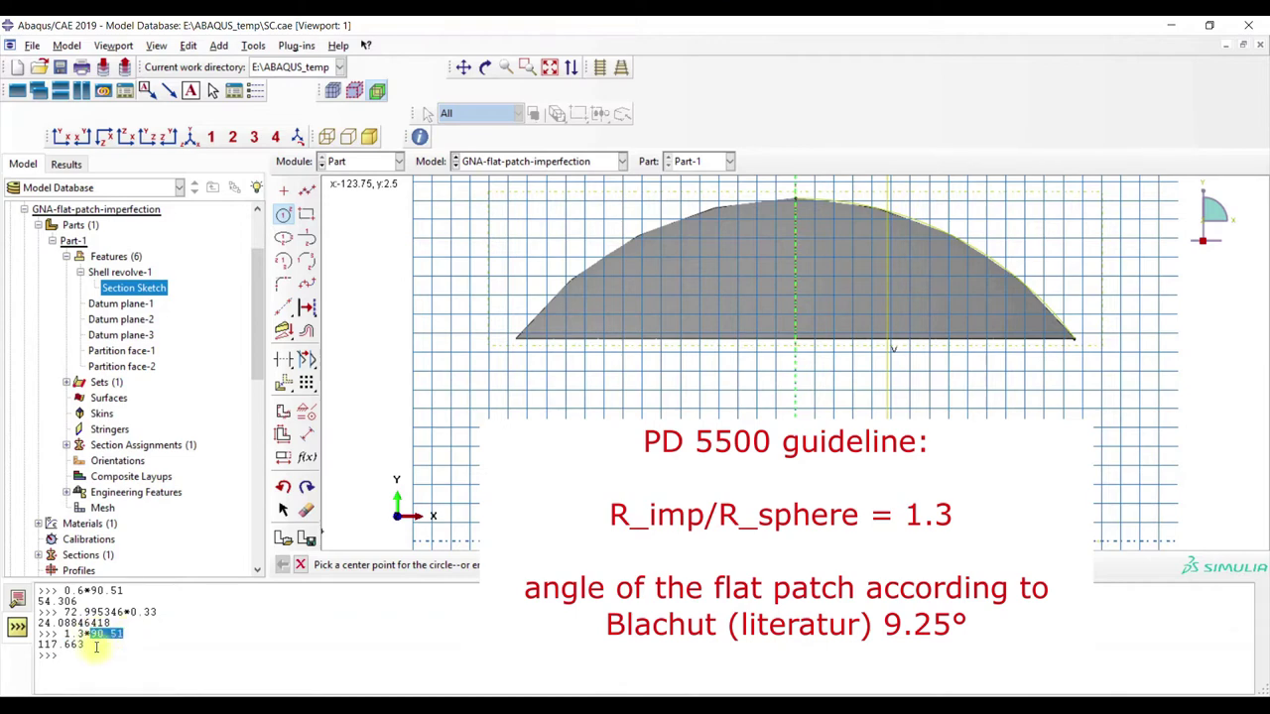
pyautogui.doubleClick(85, 645)
pyautogui.hotkey('ctrl', 'c')
pyautogui.hotkey('ctrl', 'v')
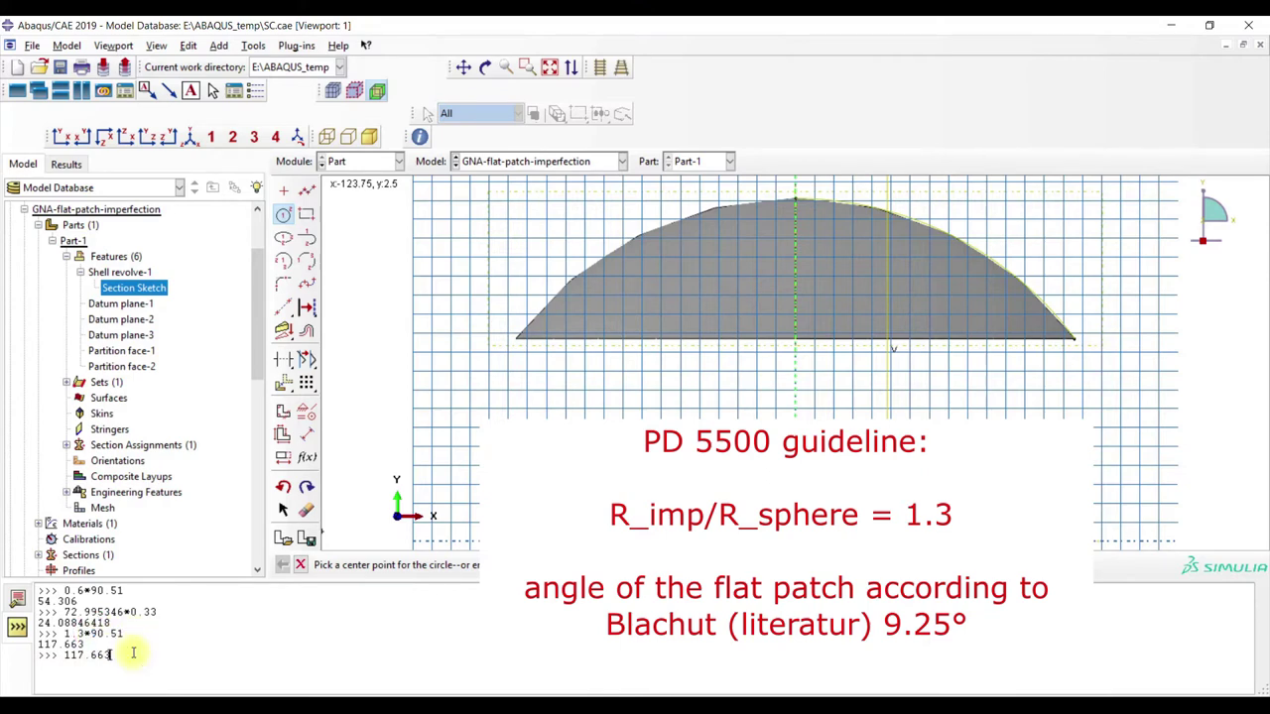
pyautogui.press('Return')
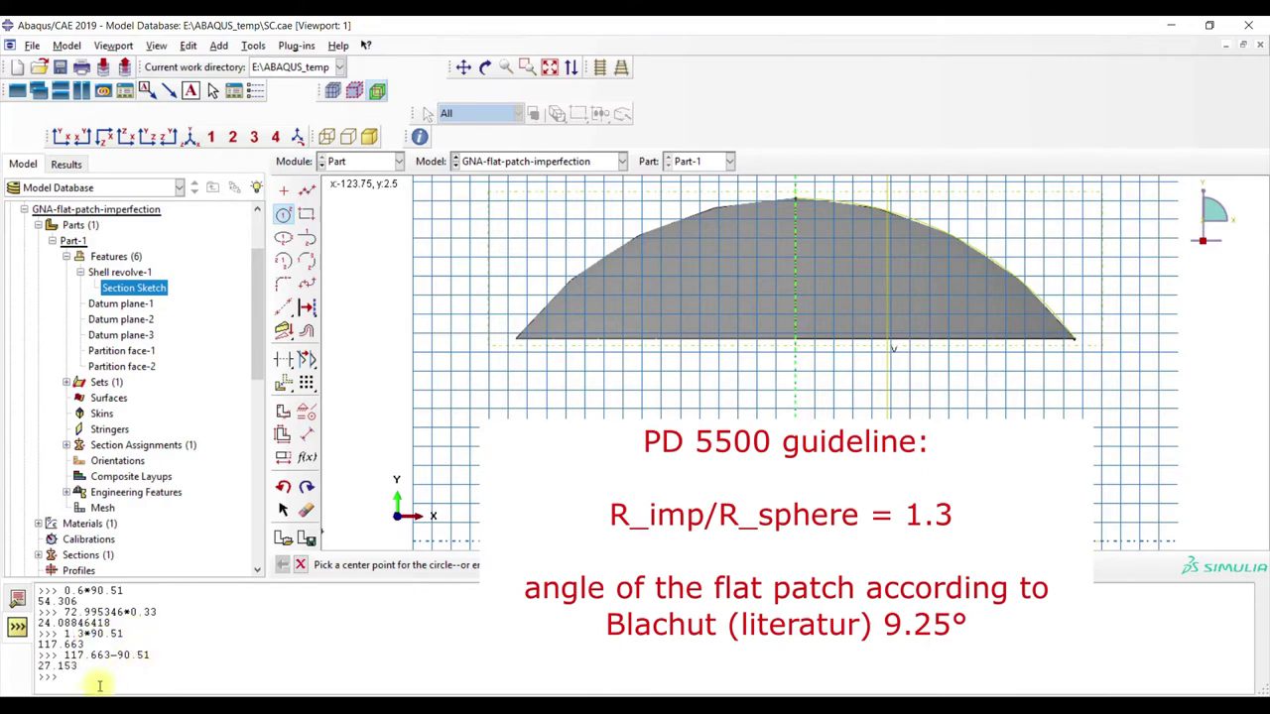
pyautogui.moveTo(28, 666); pyautogui.dragTo(104, 665)
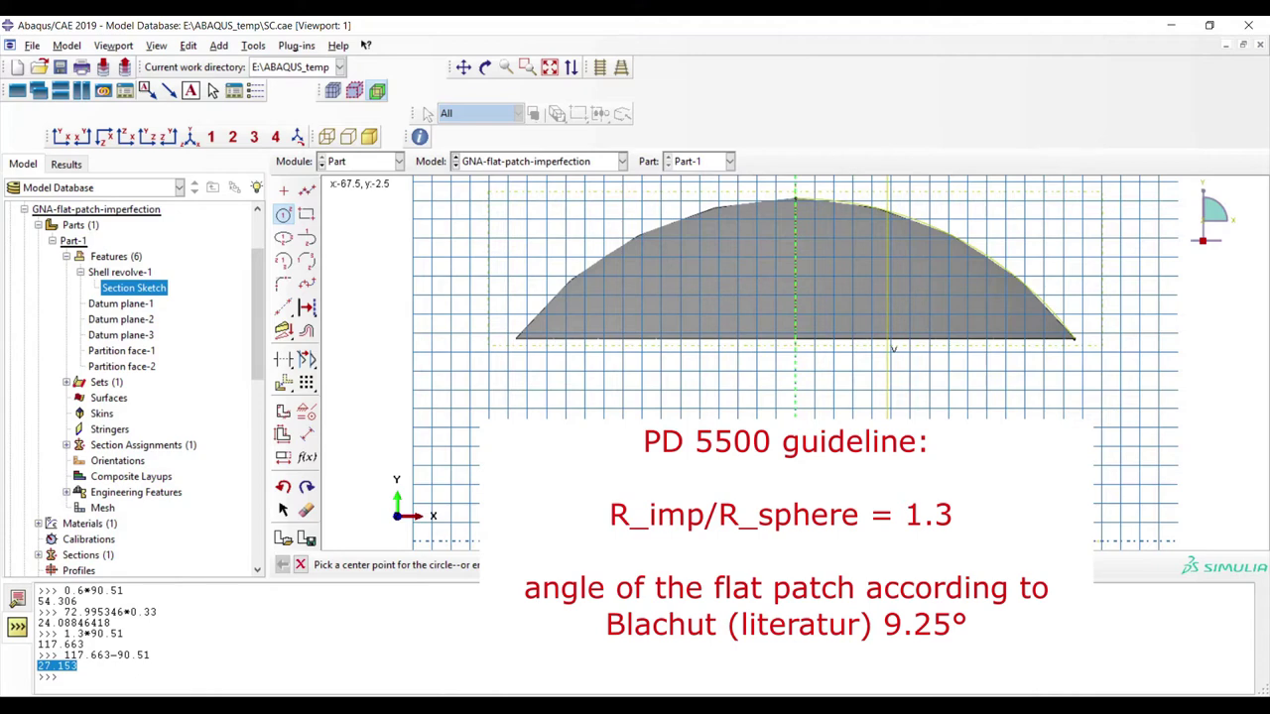
# - Sketch a circle centred at (0,-27.153) through the intersection of the dome arc and the vertical line at x = 24
pyautogui.press('Return')
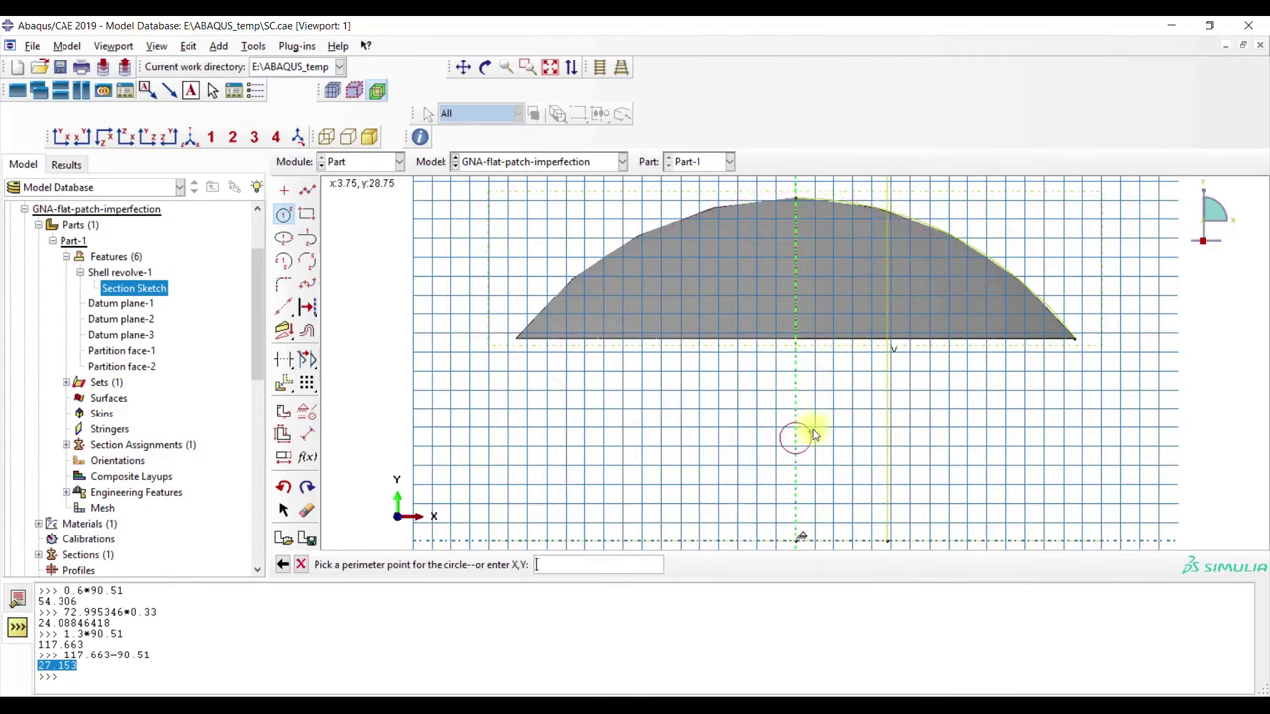
pyautogui.press('Escape')
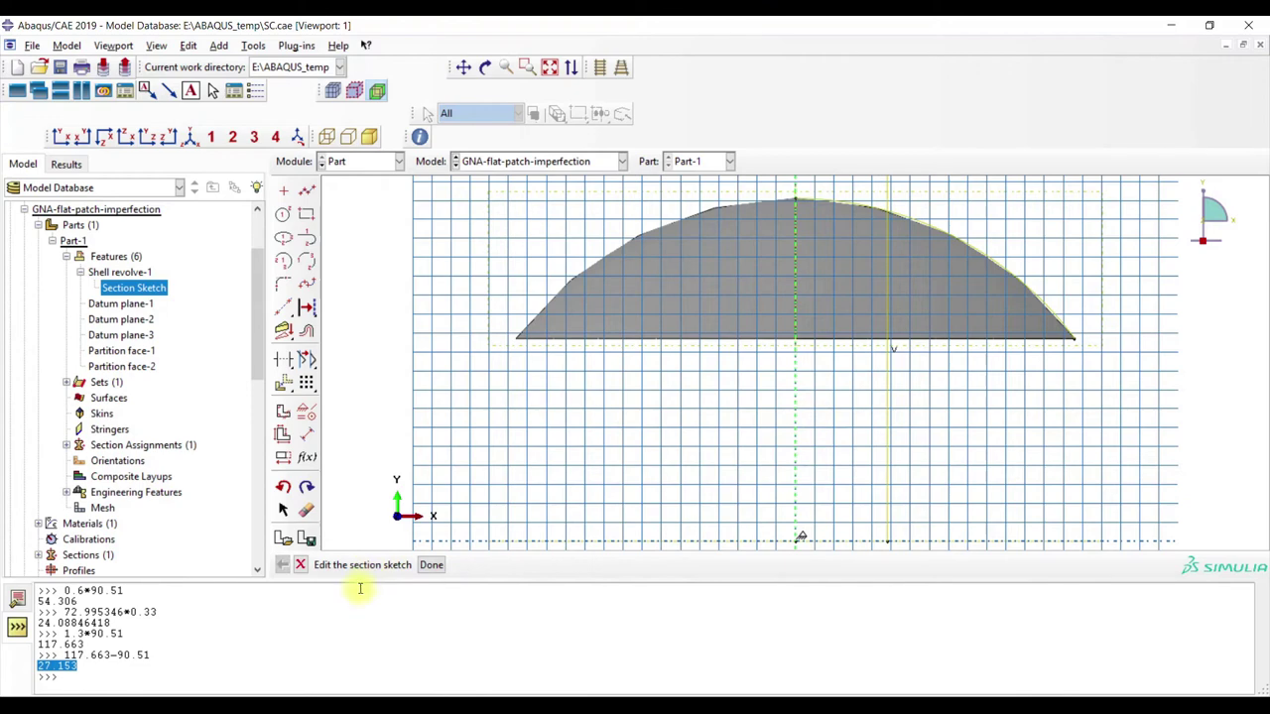
pyautogui.click(282, 214)
pyautogui.write('0')
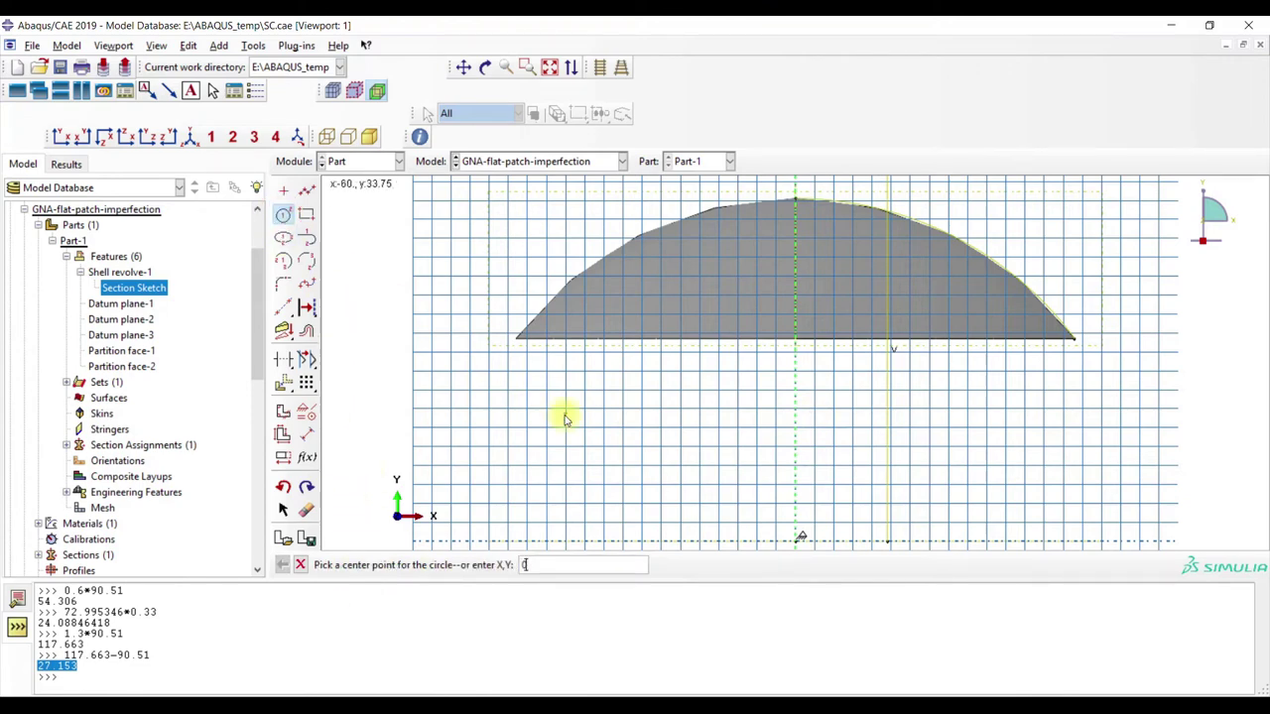
pyautogui.write(',-')
pyautogui.hotkey('ctrl', 'v')
pyautogui.press('Return')
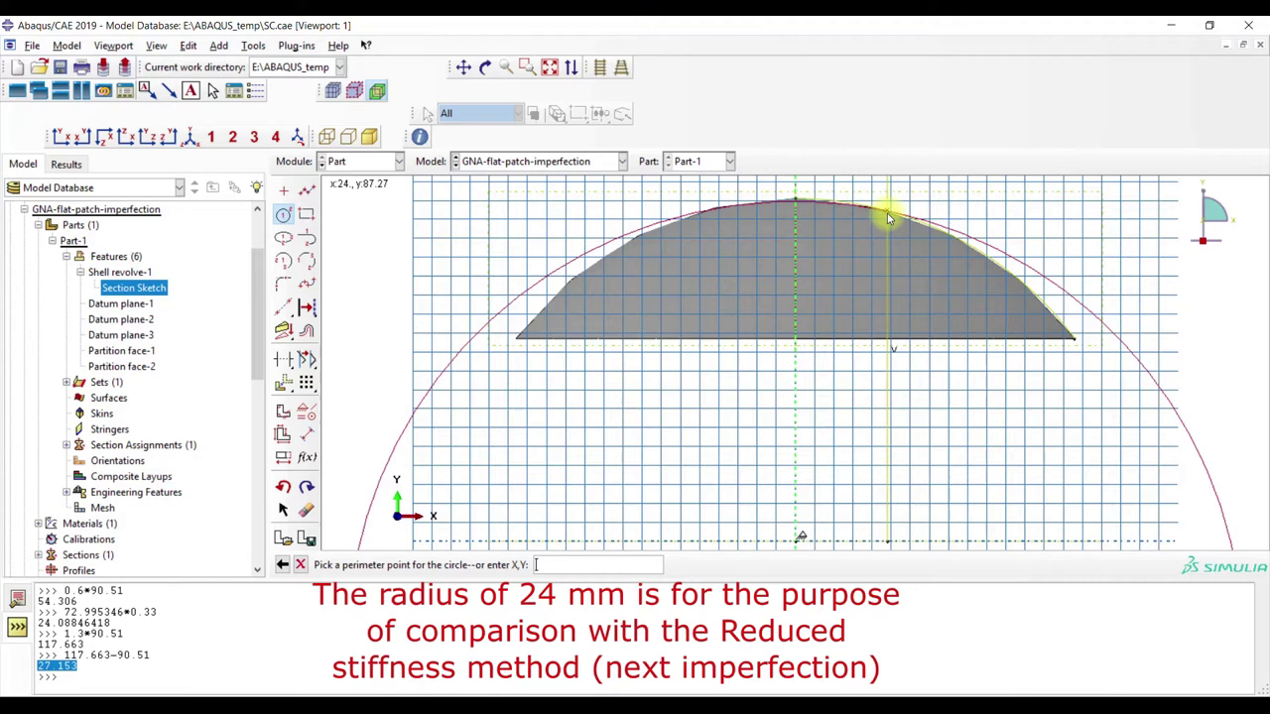
pyautogui.click(888, 216)
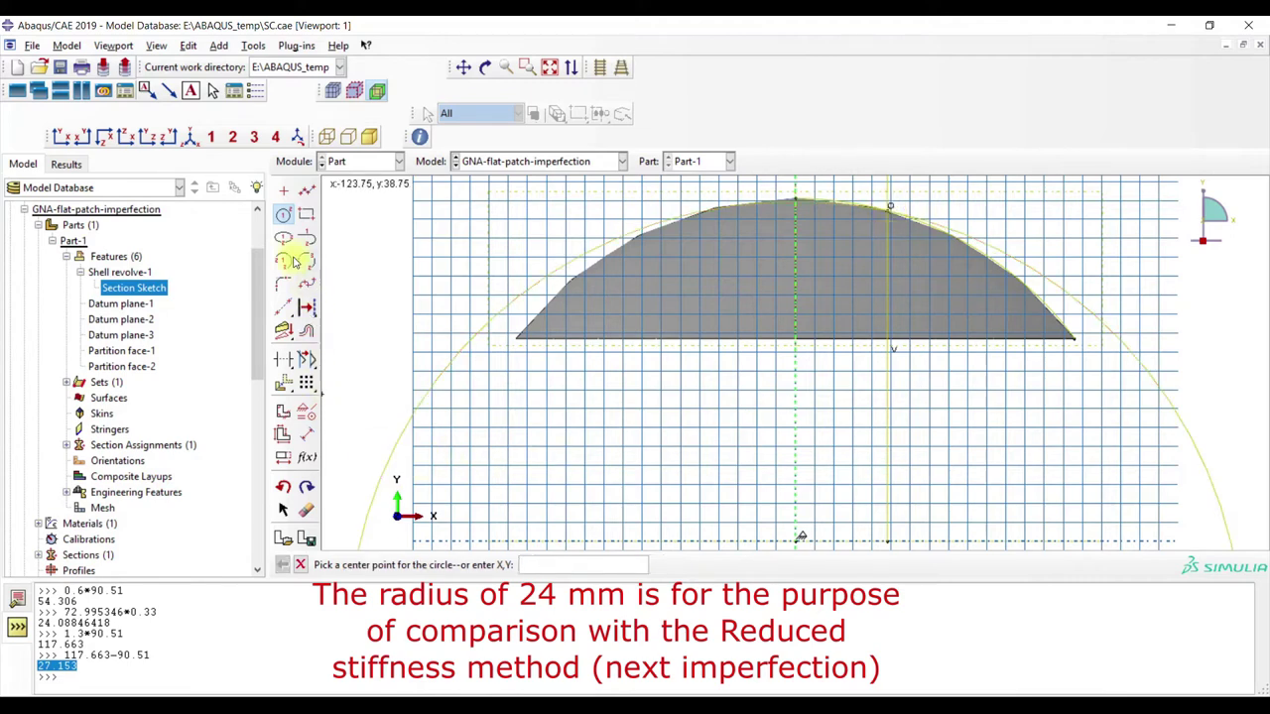
# - Auto-trim the large circle's segments beyond the flat patch, keeping only the arc between the revolve axis and the vertical line
pyautogui.click(283, 215)
pyautogui.click(283, 359)
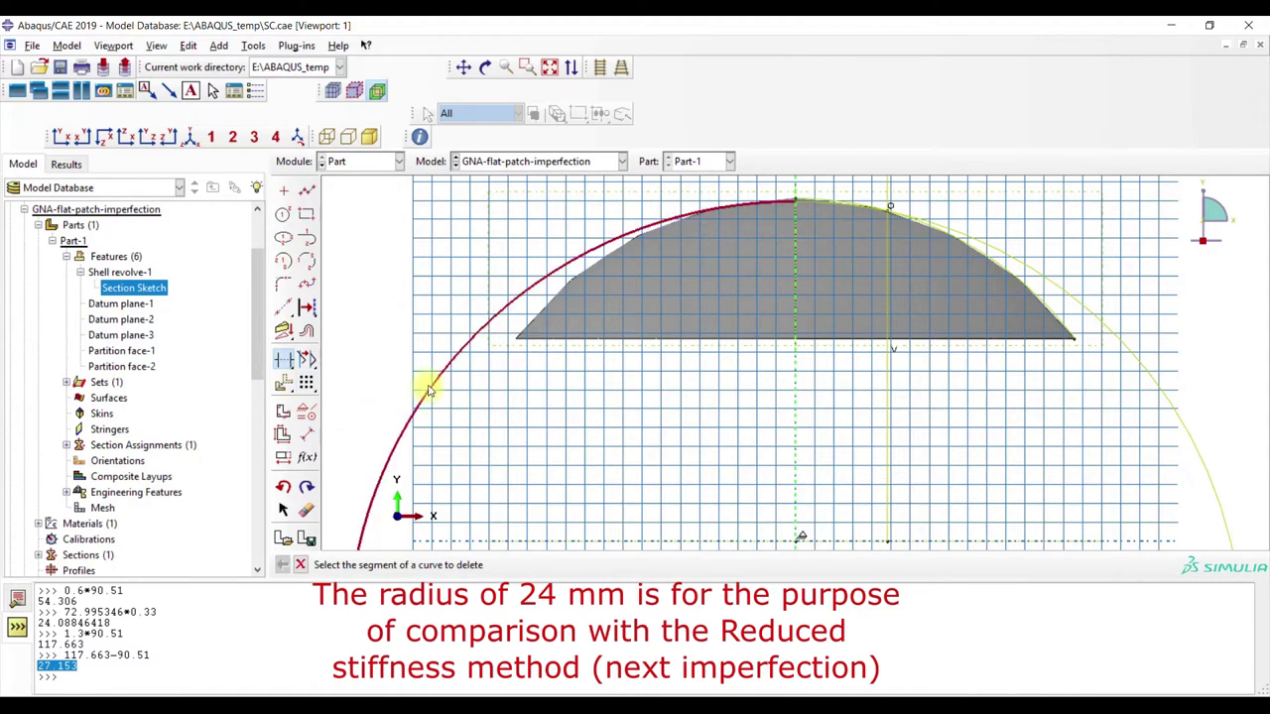
pyautogui.click(427, 386)
pyautogui.click(1092, 308)
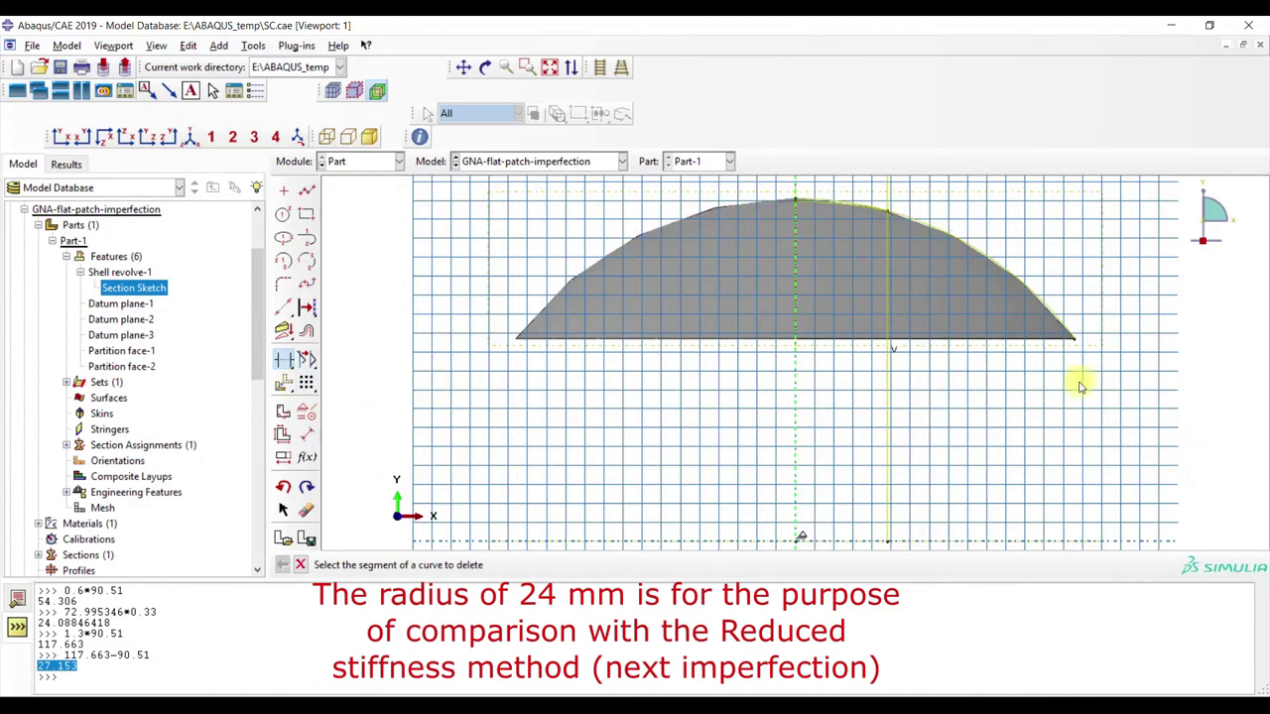
# - Trim away the vertical construction line at x = 24 below the flat patch and finish the section sketch edit
pyautogui.click(887, 230)
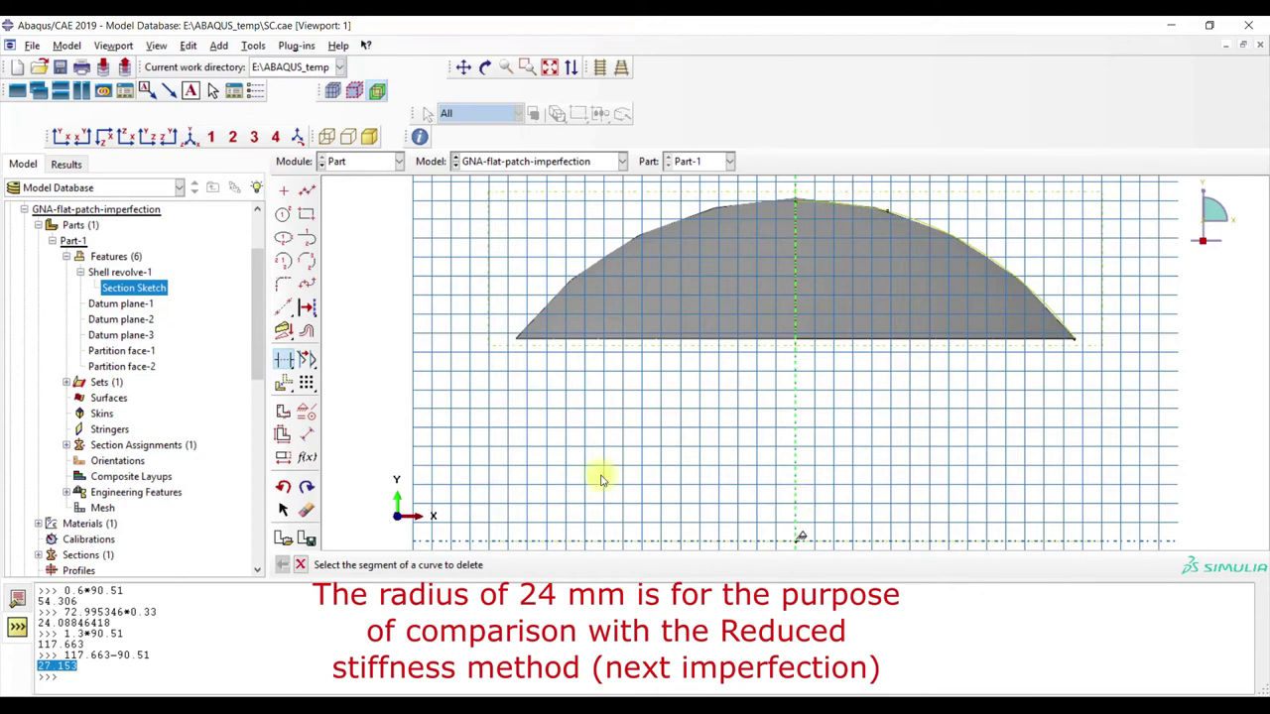
pyautogui.click(527, 66)
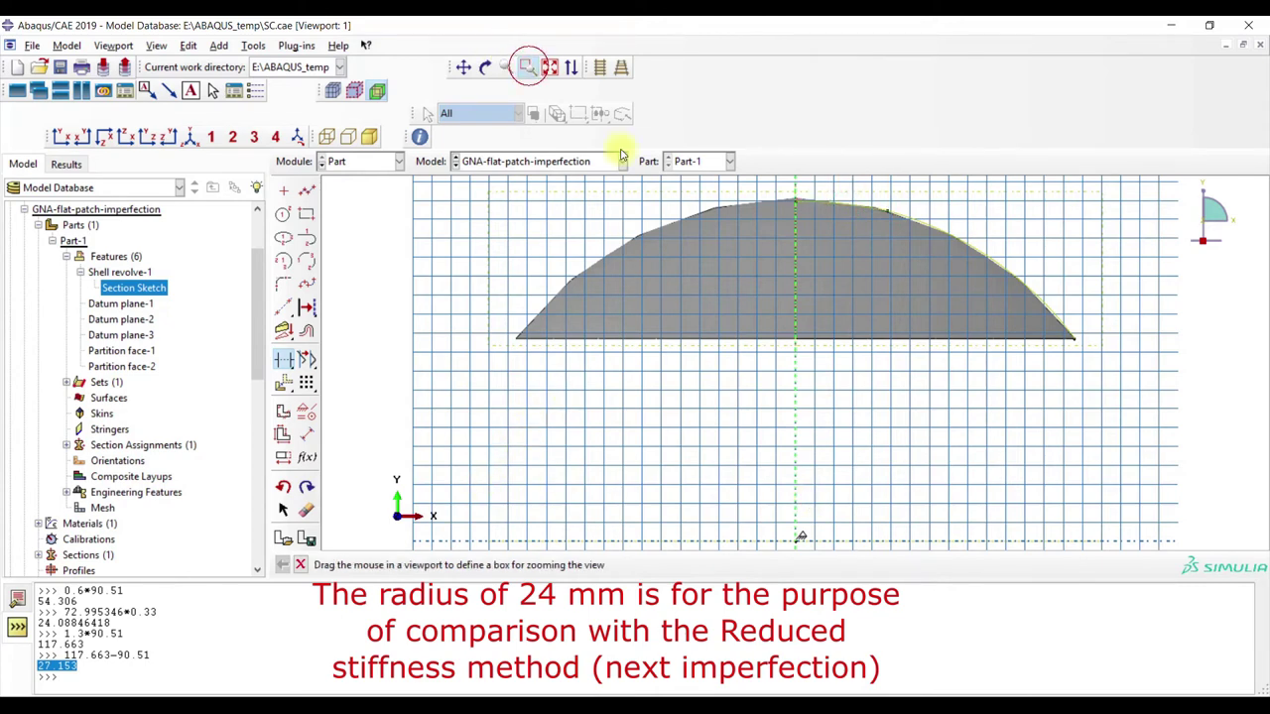
pyautogui.moveTo(780, 189); pyautogui.dragTo(992, 248)
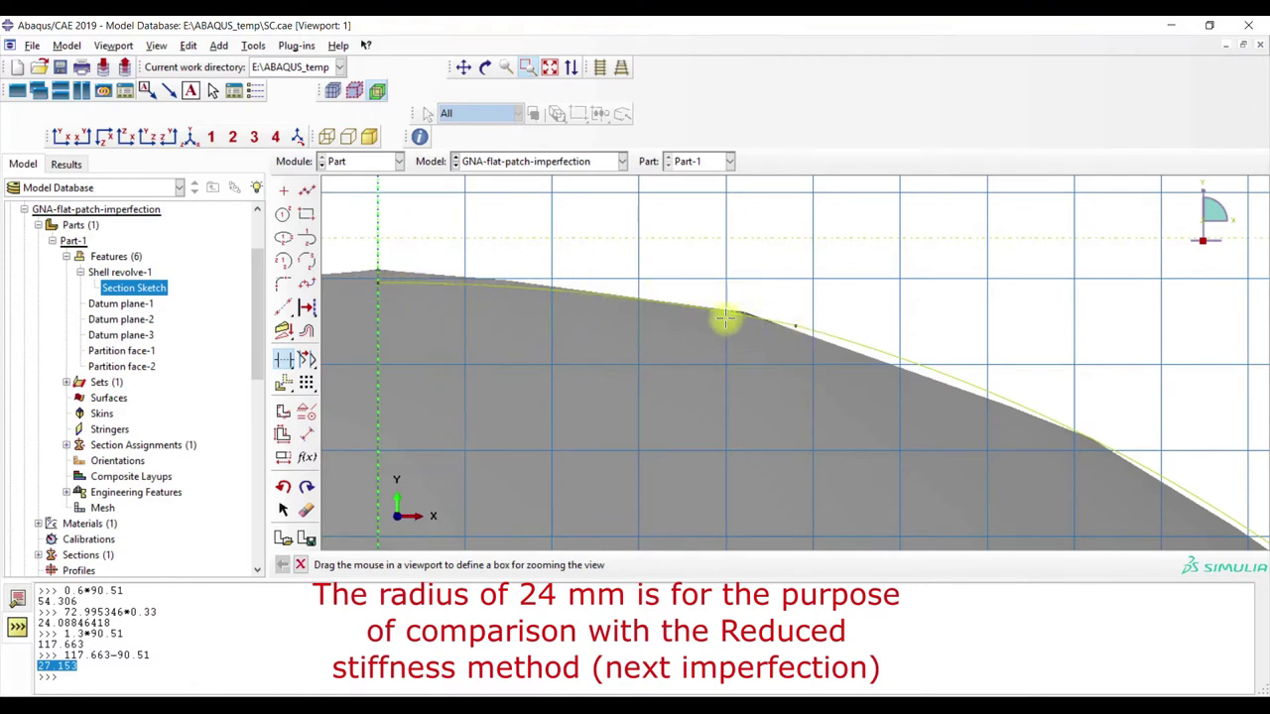
pyautogui.click(527, 66)
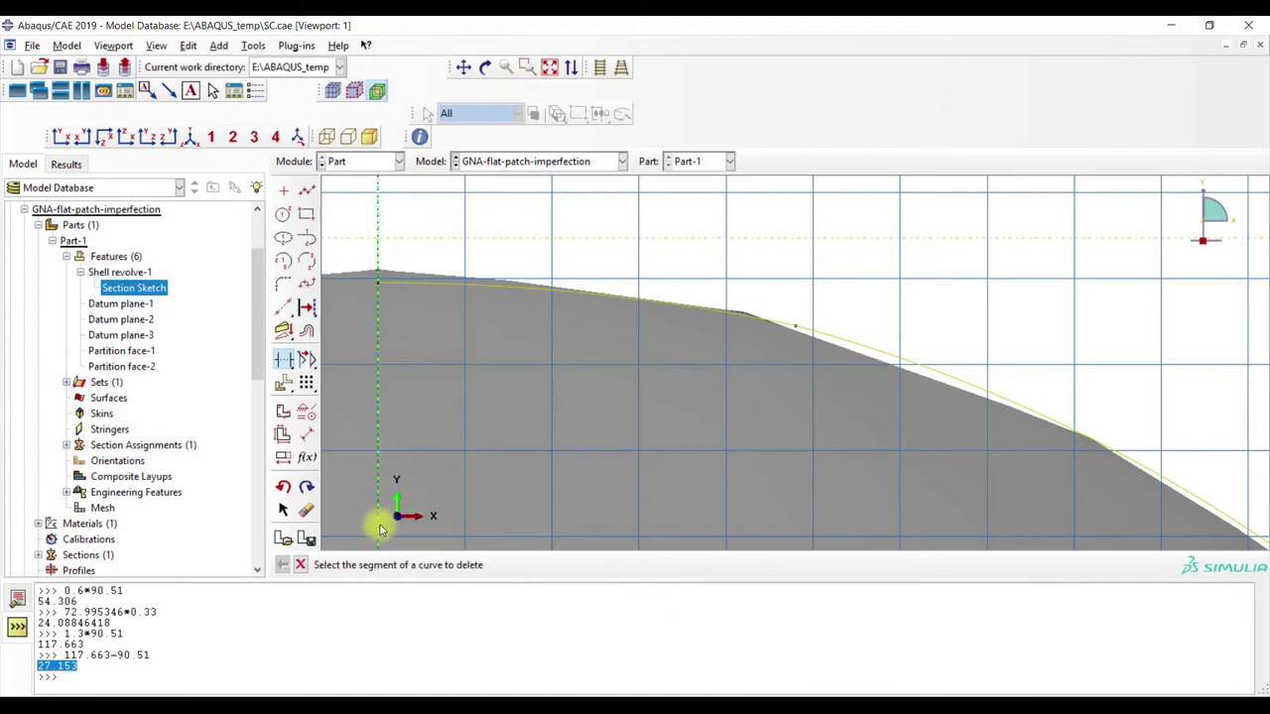
pyautogui.click(299, 565)
pyautogui.click(422, 565)
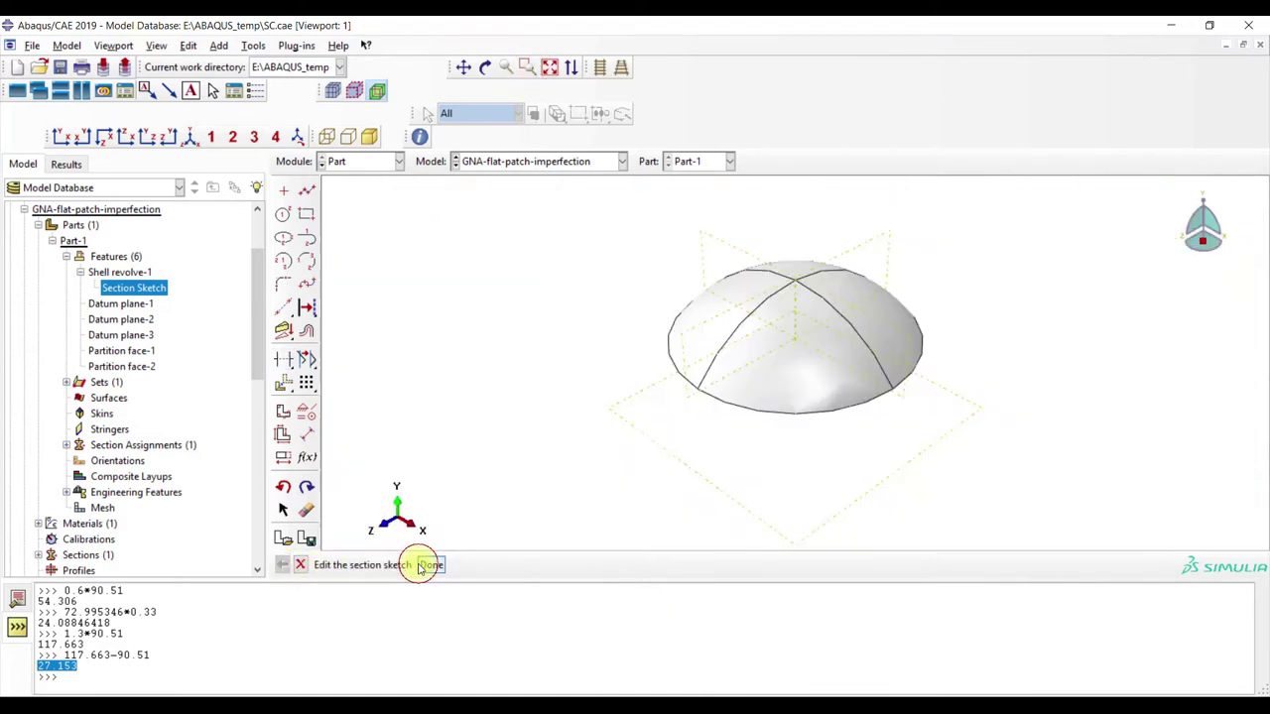
# - Regenerate all features of Part-1 with the edited revolve profile and keep the changes despite the failed face partitions
pyautogui.click(77, 334)
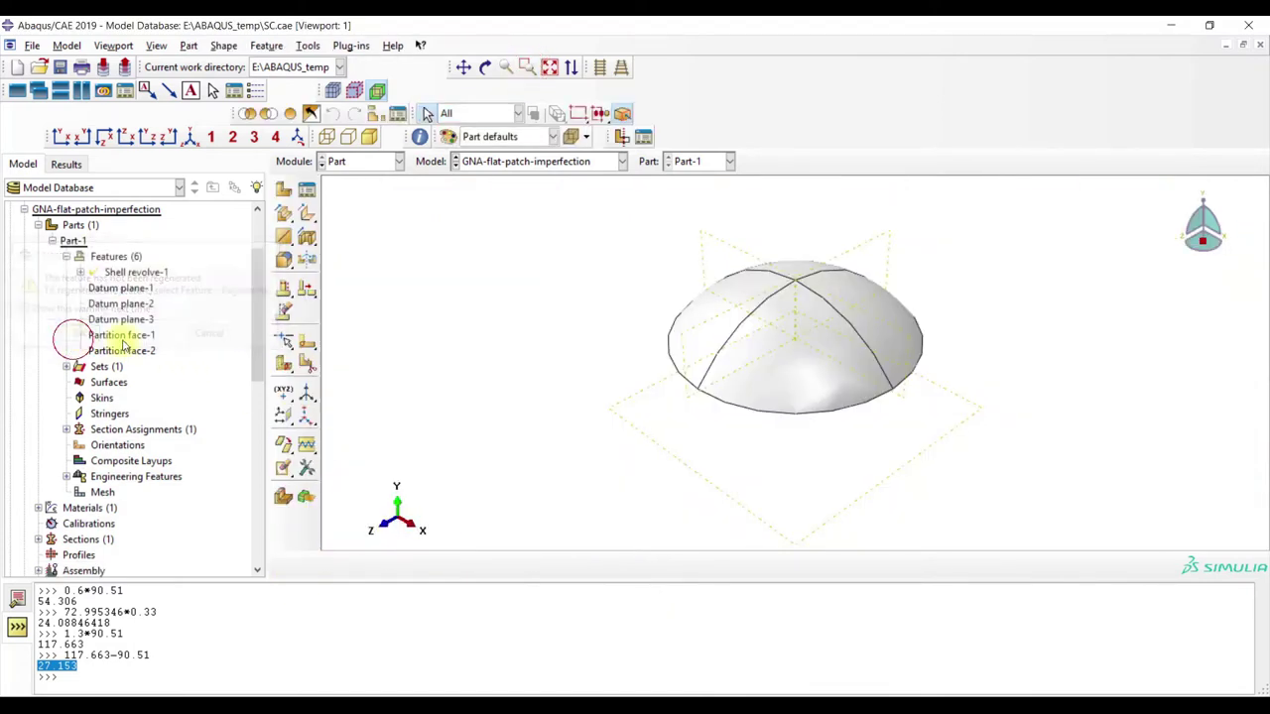
pyautogui.rightClick(119, 256)
pyautogui.click(144, 279)
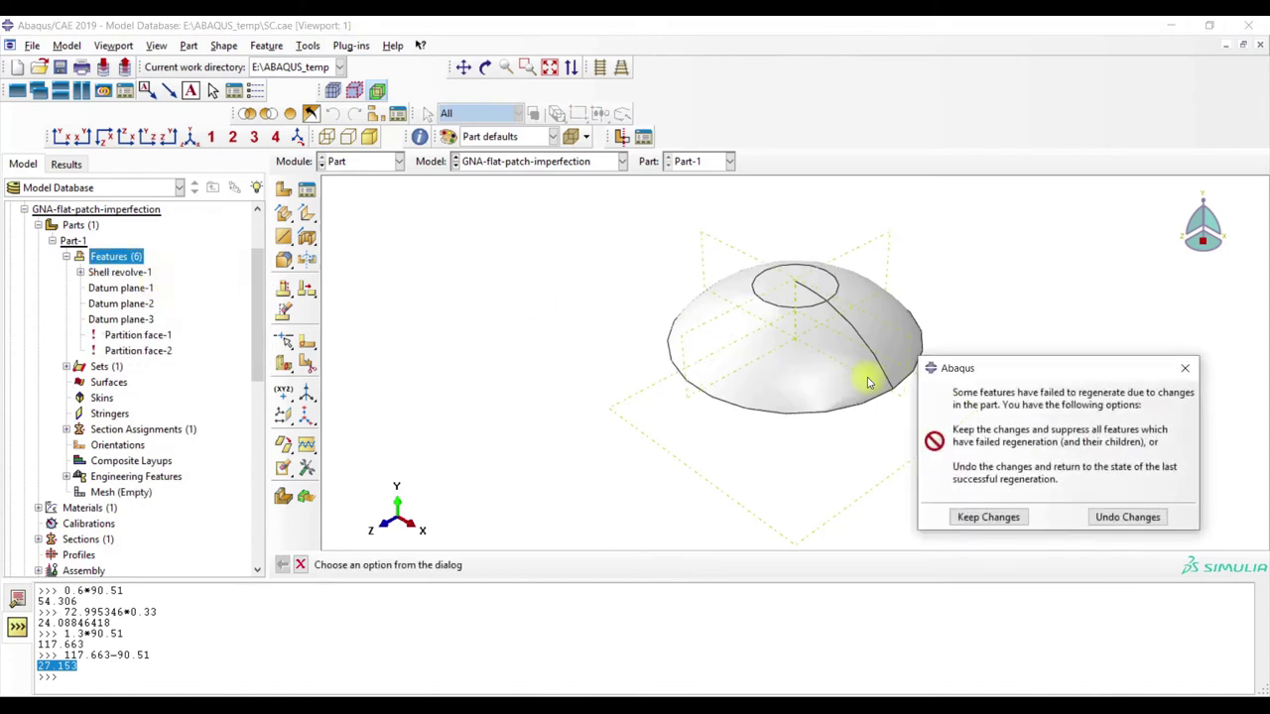
pyautogui.click(995, 517)
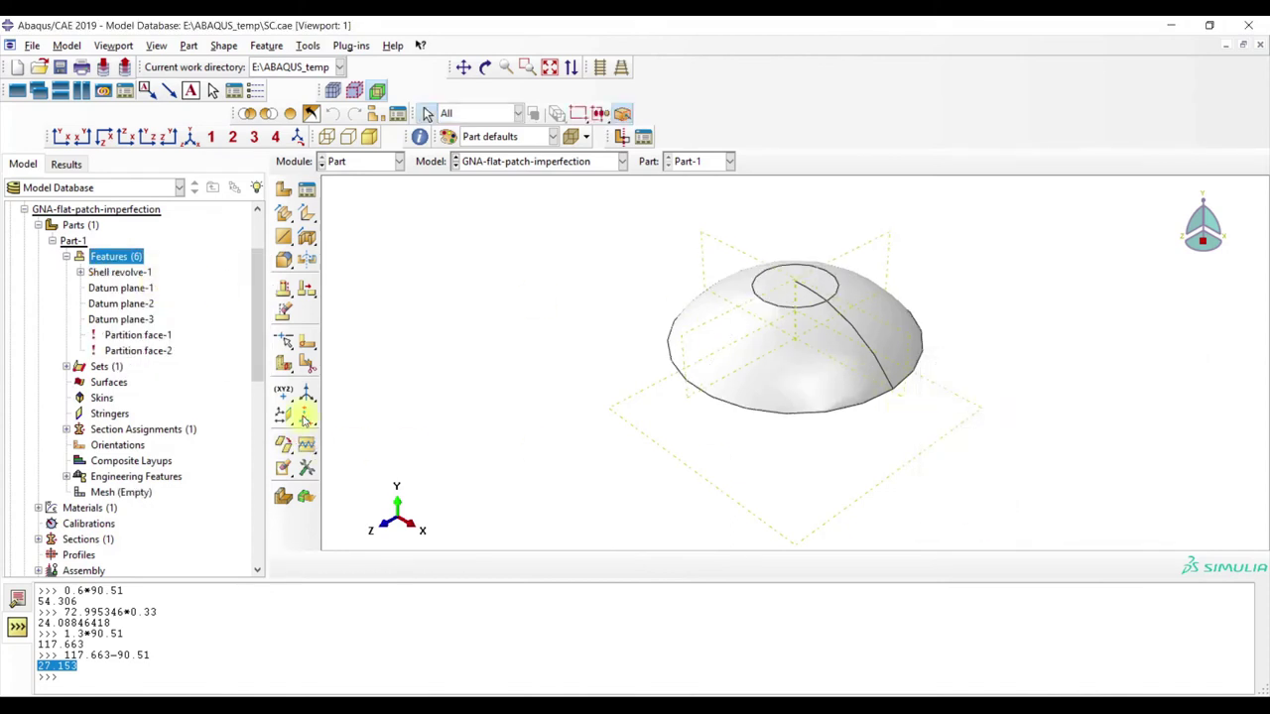
# - Try to partition all dome faces with the horizontal datum plane
pyautogui.moveTo(307, 345); pyautogui.dragTo(397, 345)
pyautogui.moveTo(606, 273); pyautogui.dragTo(951, 460)
pyautogui.click(551, 565)
pyautogui.click(628, 421)
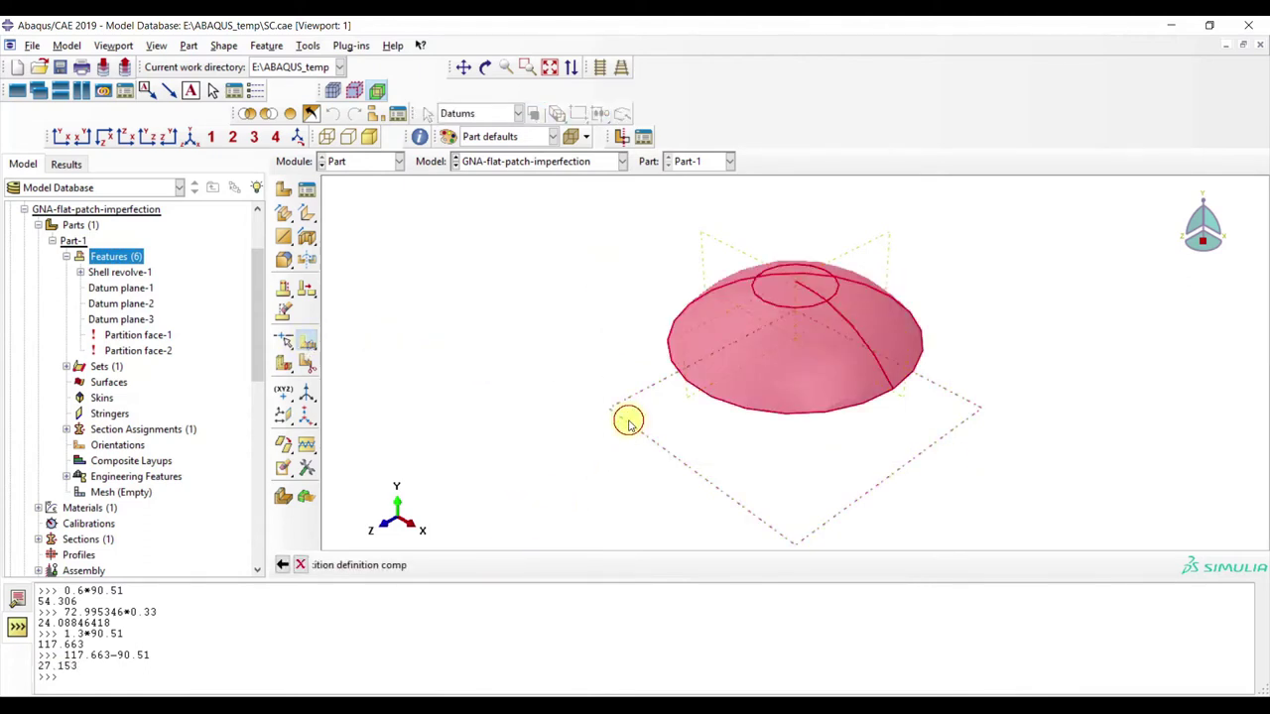
pyautogui.click(510, 566)
pyautogui.click(632, 391)
# - Partition all dome faces by datum plane, using each of the two vertical datum planes in turn
pyautogui.moveTo(590, 212); pyautogui.dragTo(1042, 487)
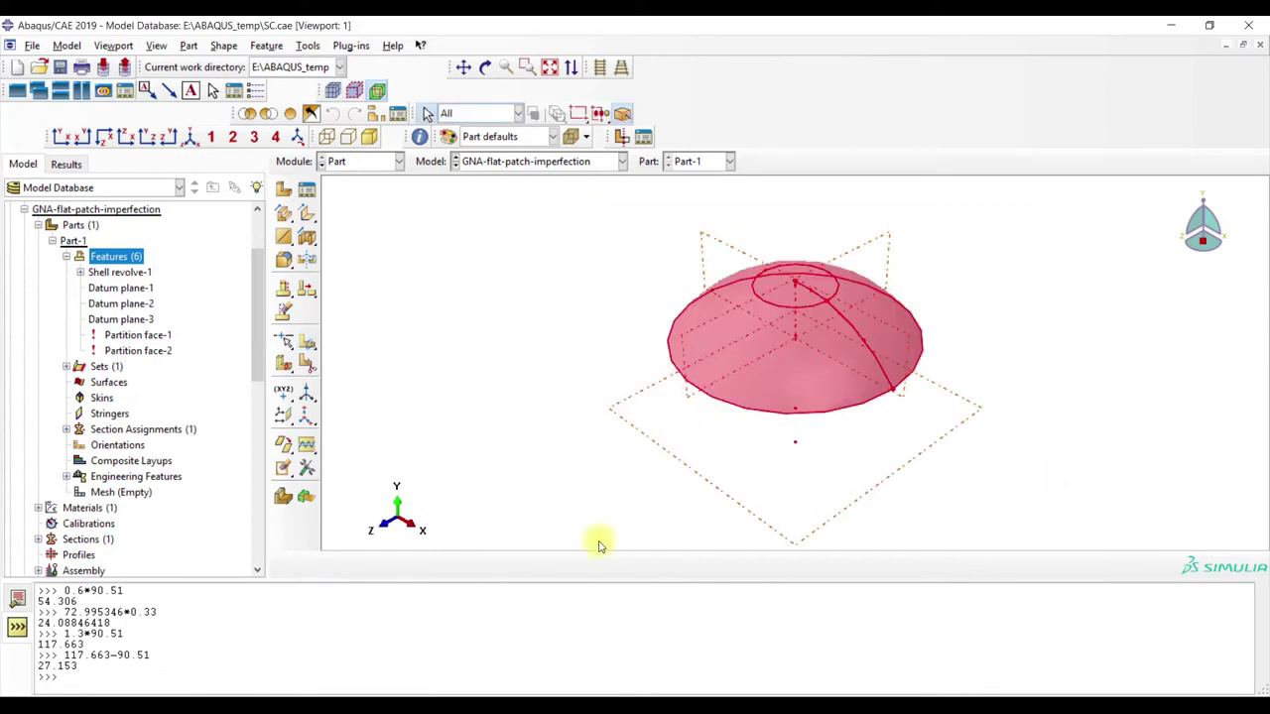
pyautogui.click(306, 343)
pyautogui.click(738, 256)
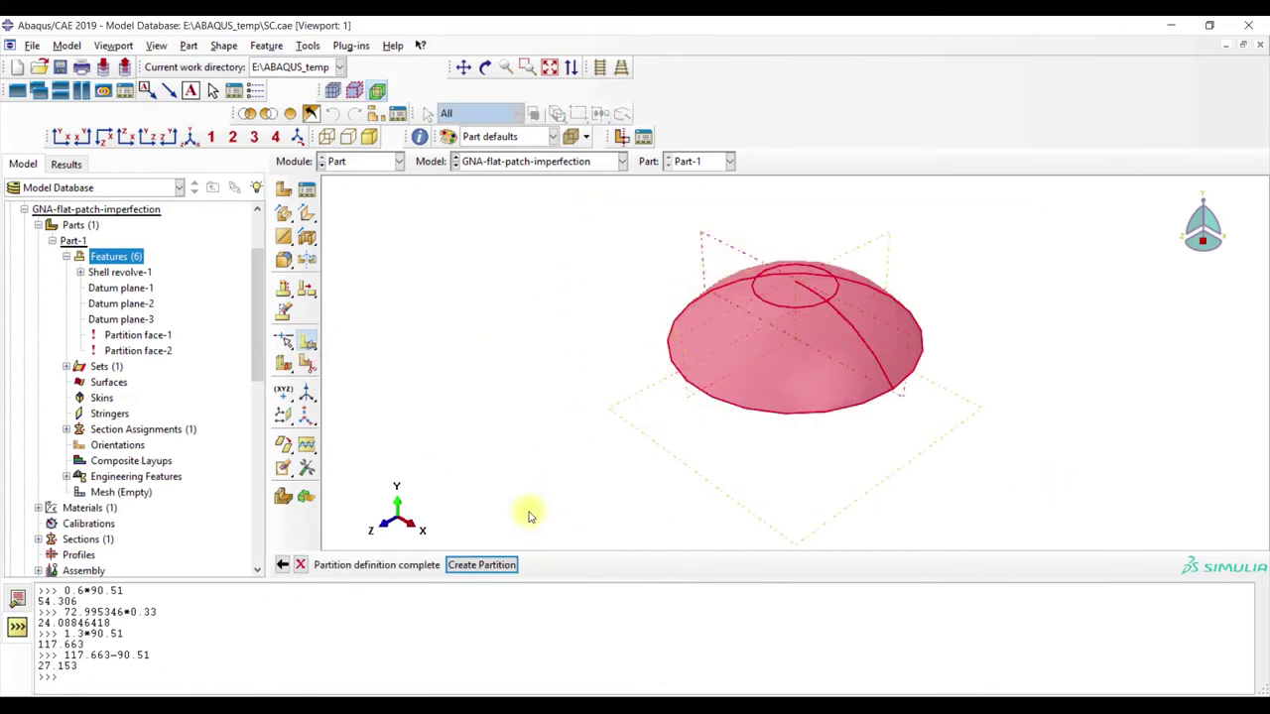
pyautogui.click(468, 564)
pyautogui.moveTo(558, 256); pyautogui.dragTo(987, 452)
pyautogui.click(555, 565)
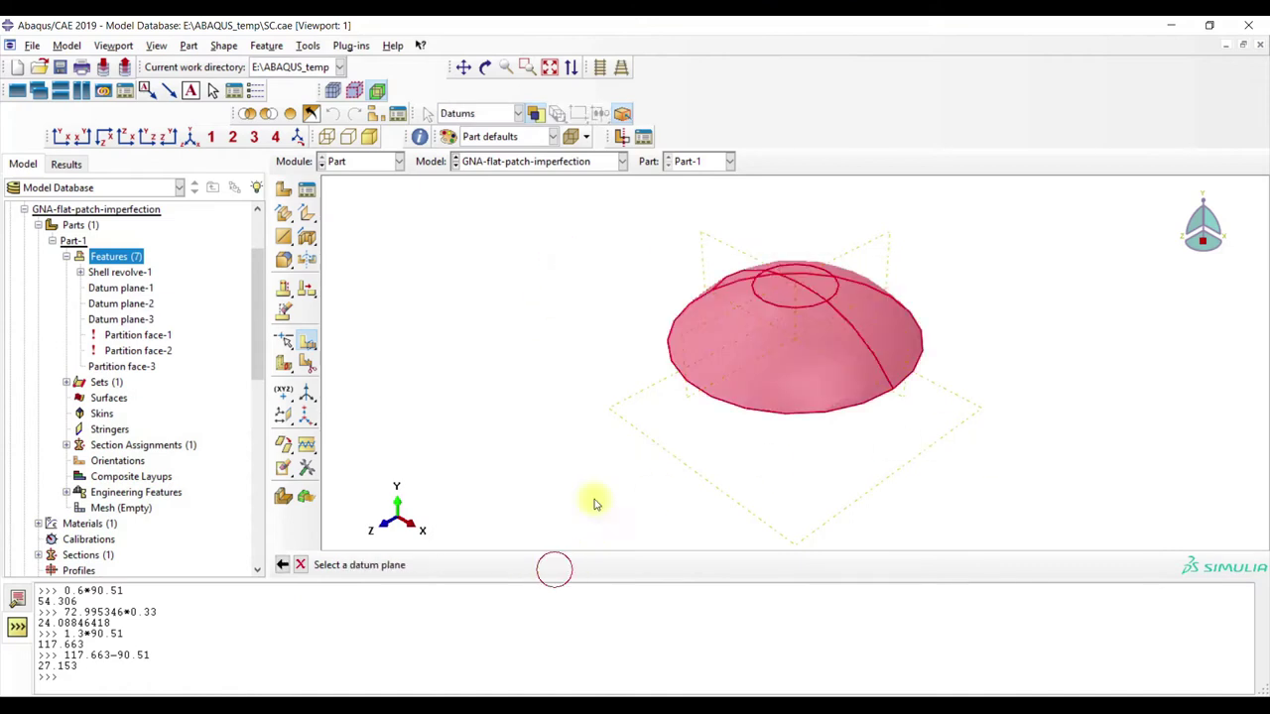
pyautogui.click(855, 244)
pyautogui.click(470, 565)
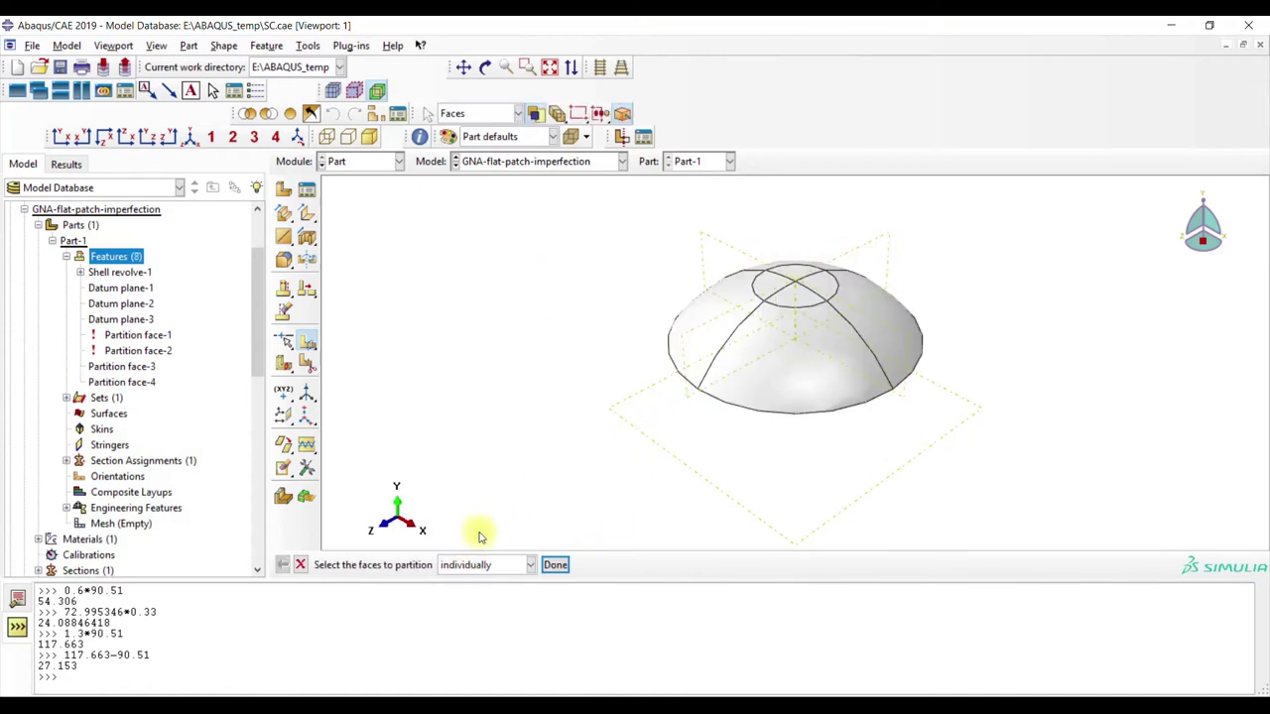
# - Switch to the Property module with Part-1 as the active part
pyautogui.click(342, 163)
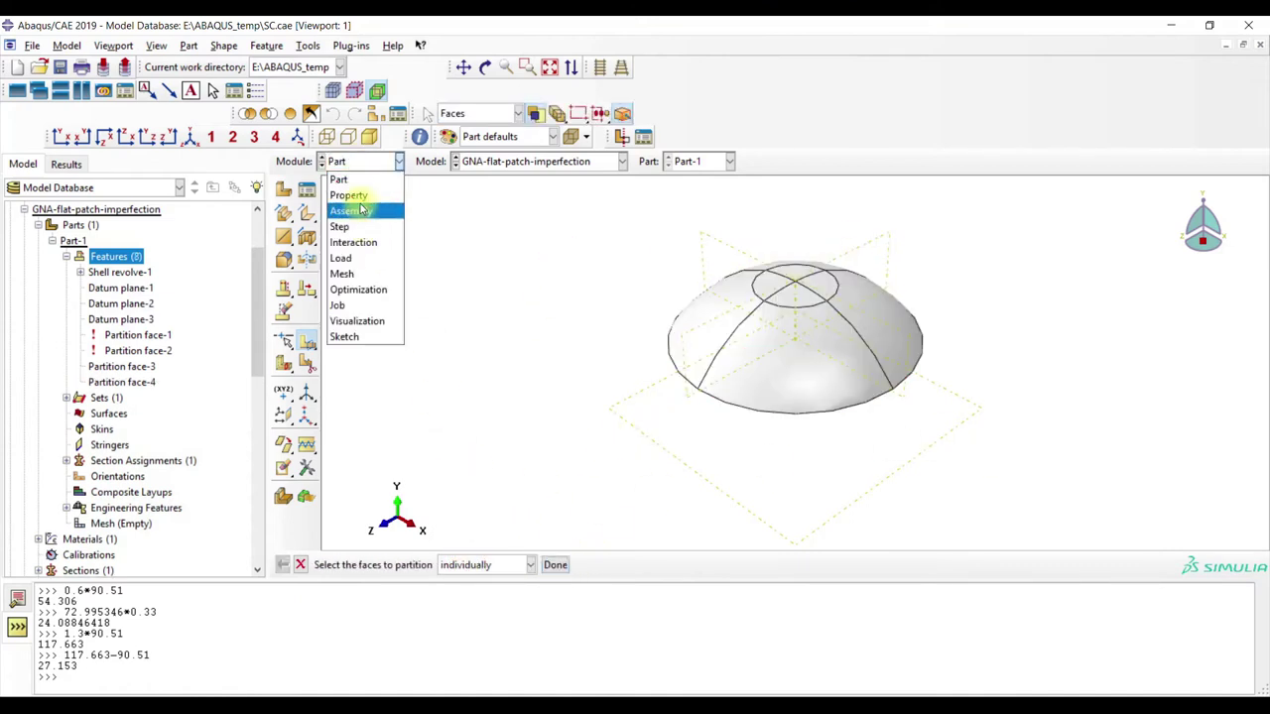
pyautogui.click(360, 197)
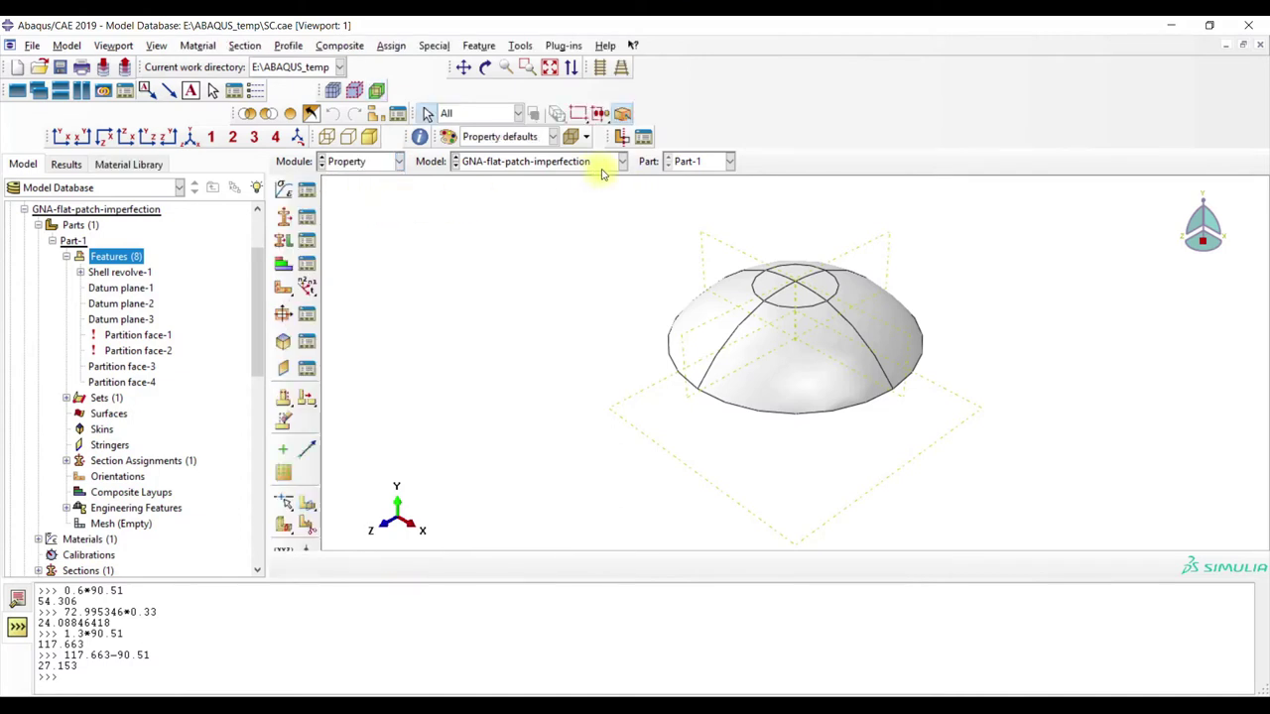
pyautogui.click(699, 165)
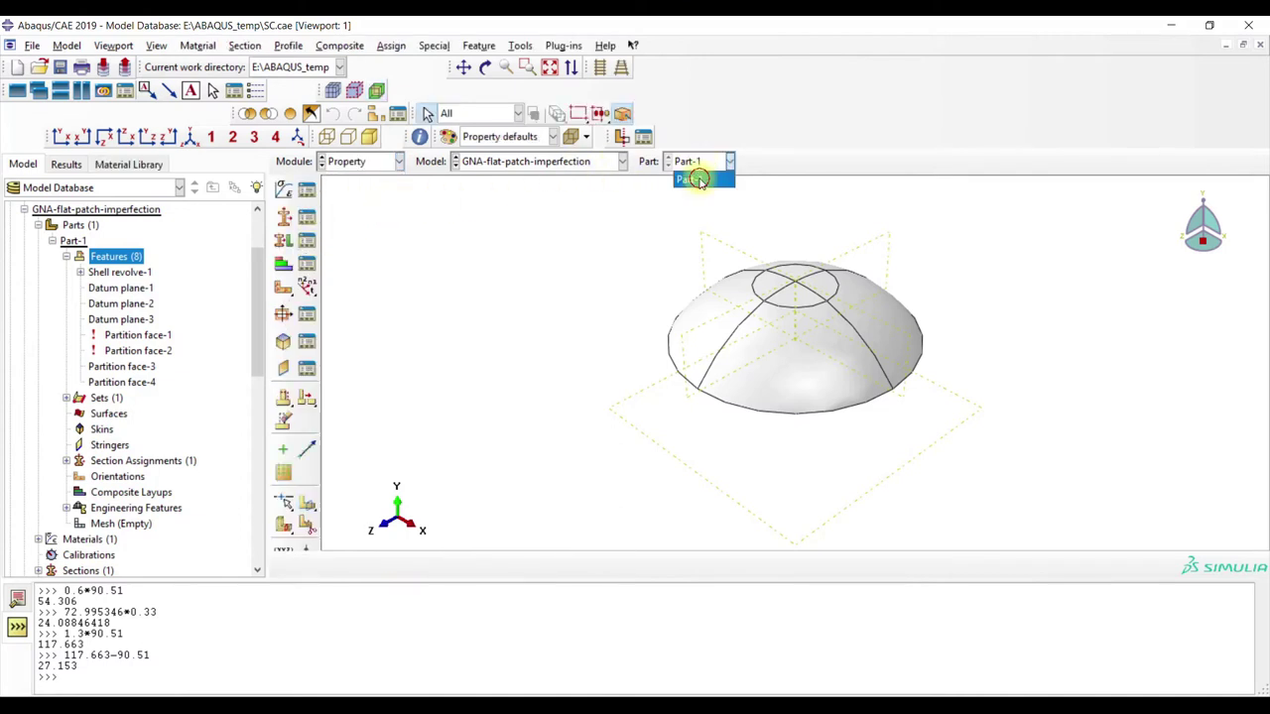
pyautogui.click(704, 177)
pyautogui.click(496, 136)
pyautogui.click(507, 166)
pyautogui.click(507, 139)
pyautogui.click(506, 170)
pyautogui.click(507, 138)
pyautogui.click(504, 163)
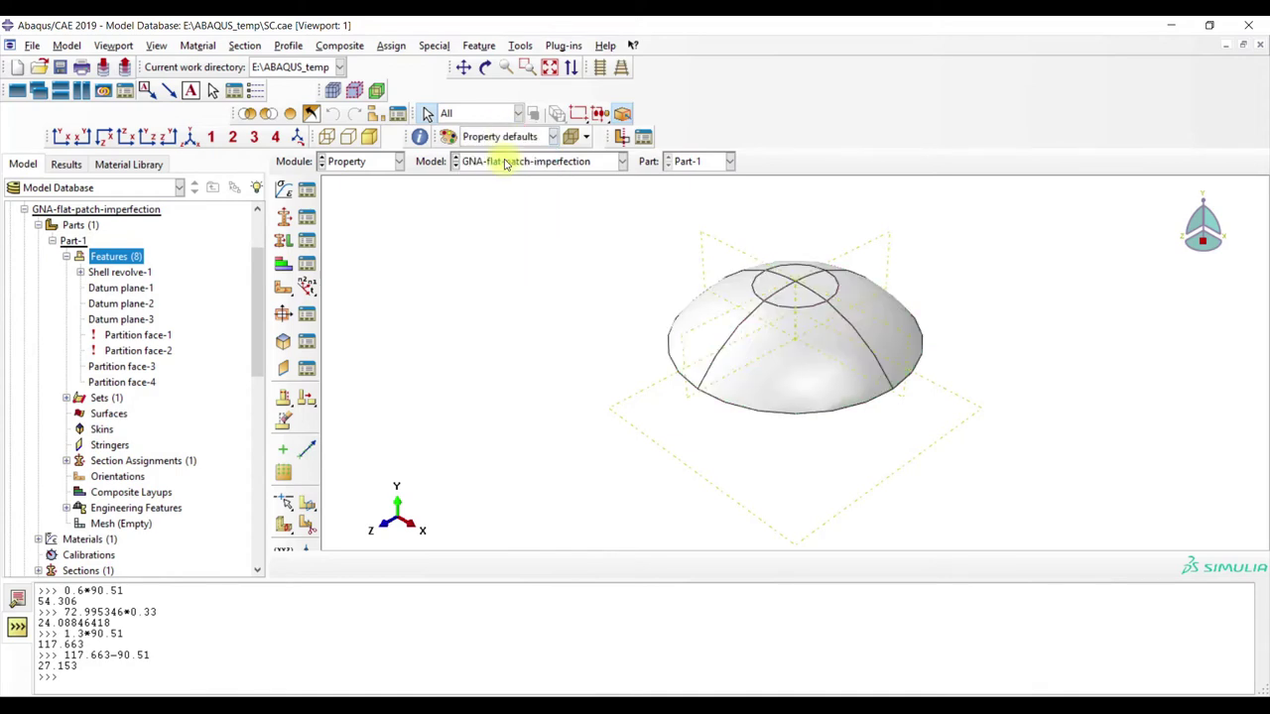
# - Edit the Section-1 assignment so its region covers all faces of the dome, including the flat patch, as Set-3
pyautogui.click(306, 243)
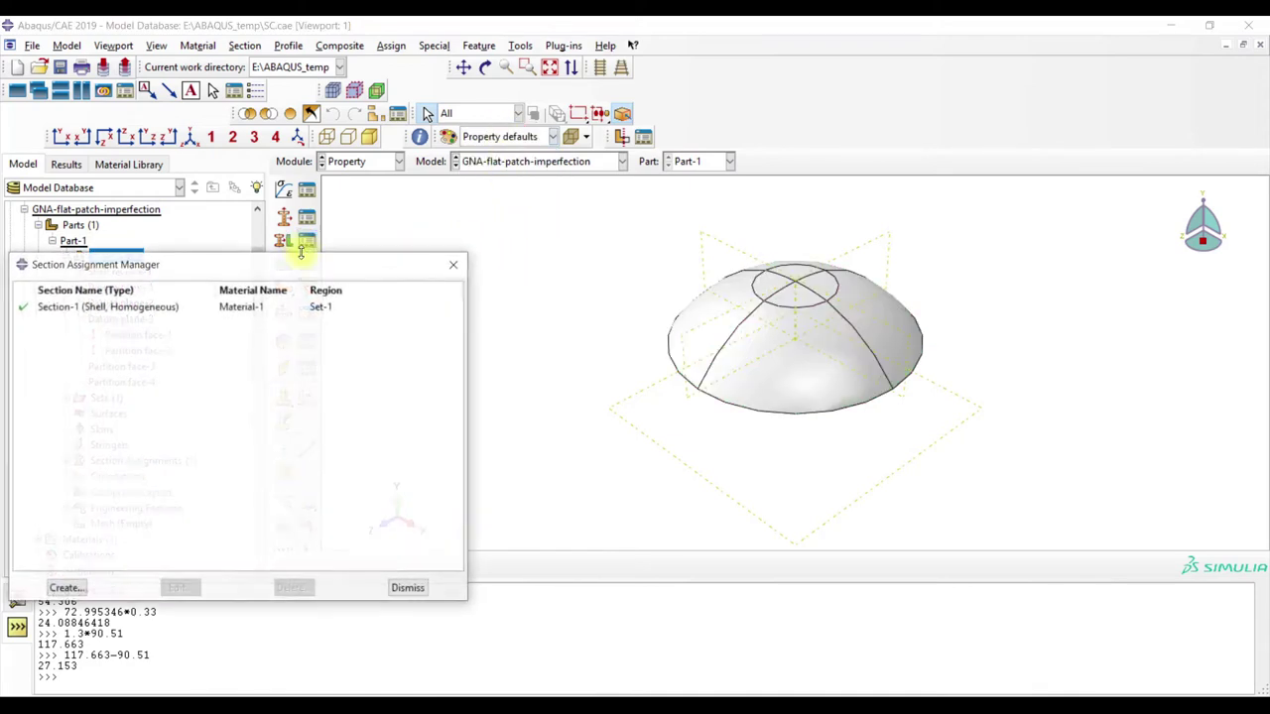
pyautogui.click(170, 307)
pyautogui.click(176, 588)
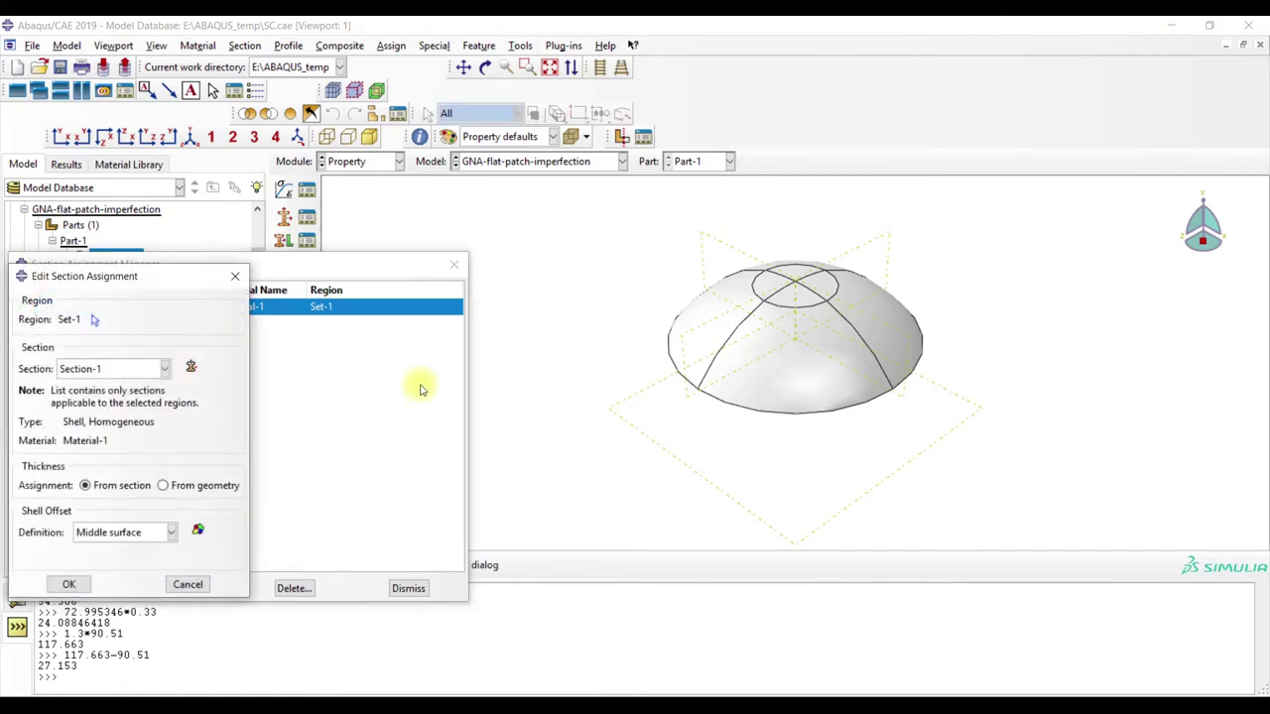
pyautogui.press('Return')
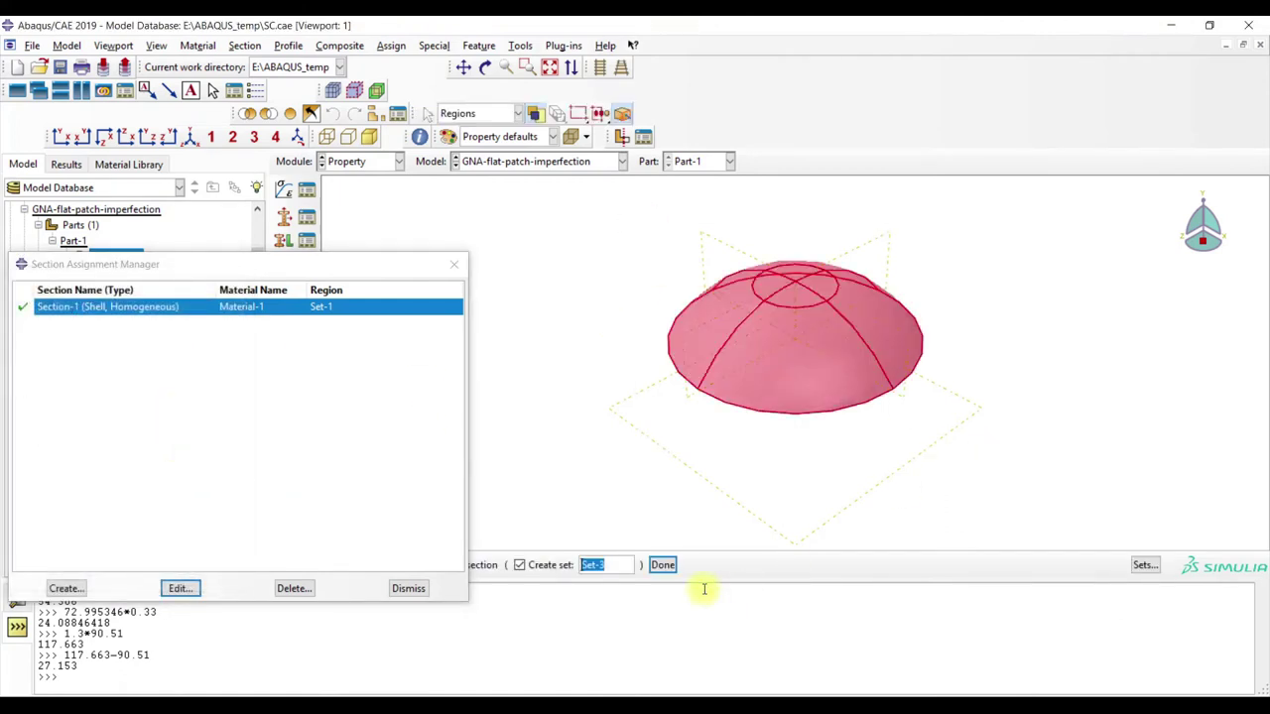
pyautogui.click(659, 561)
pyautogui.click(62, 586)
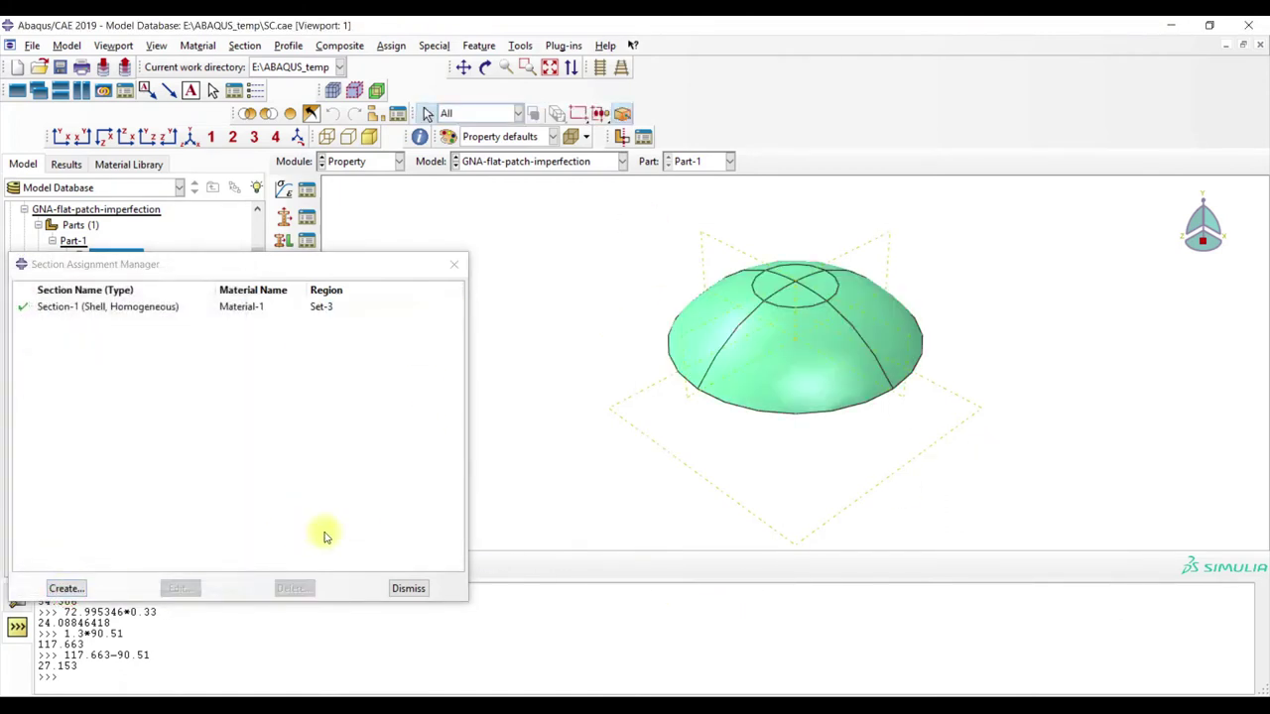
pyautogui.click(405, 588)
# - Switch to the Load module and open boundary condition BC-1 of Step-1 for editing despite its missing region
pyautogui.click(369, 161)
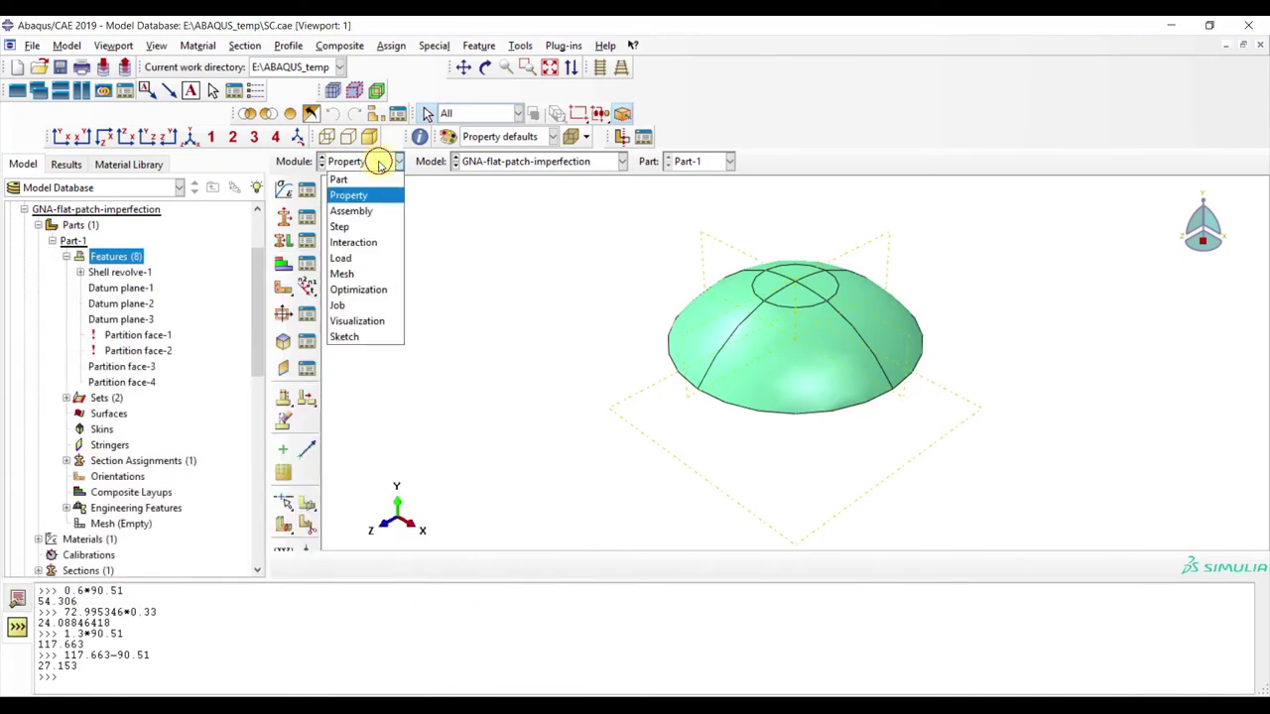
pyautogui.click(359, 212)
pyautogui.click(365, 164)
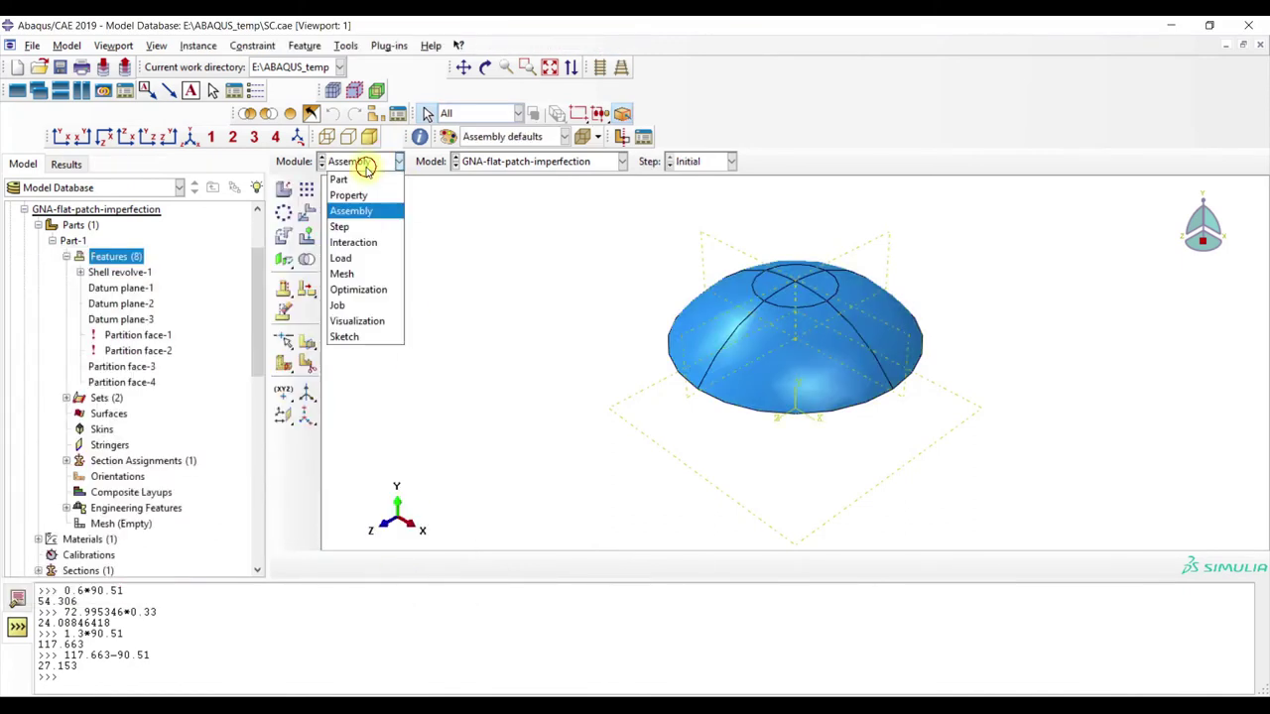
pyautogui.click(359, 256)
pyautogui.click(118, 225)
pyautogui.doubleClick(118, 224)
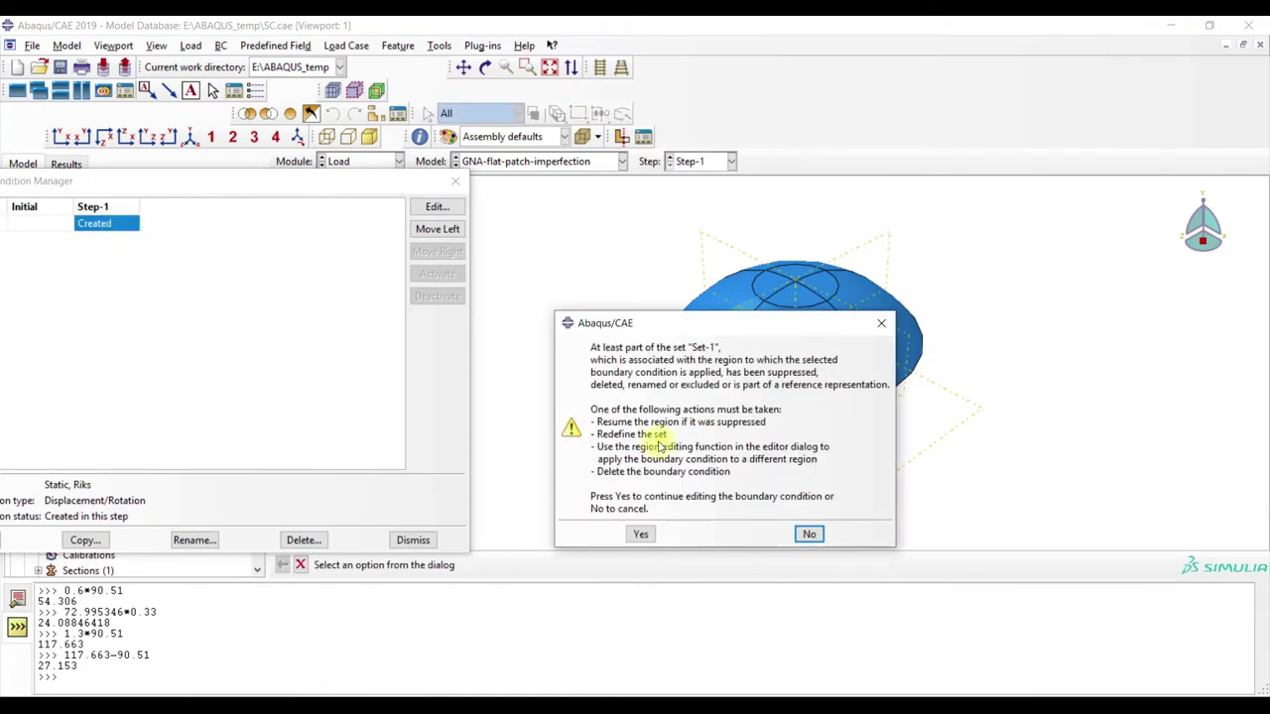
pyautogui.click(641, 536)
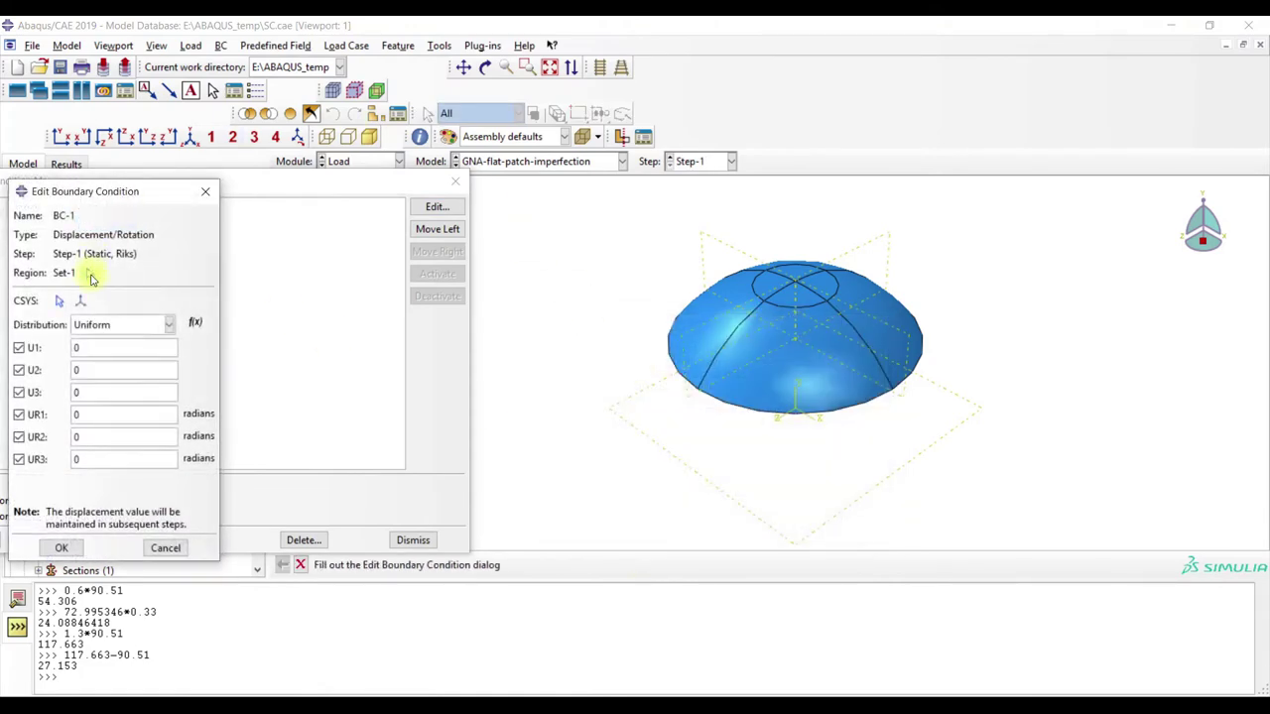
# - Reassign the region of BC-1 to the dome's circular base edge as Set-2, keeping all displacements and rotations fixed at 0
pyautogui.click(90, 277)
pyautogui.click(392, 643)
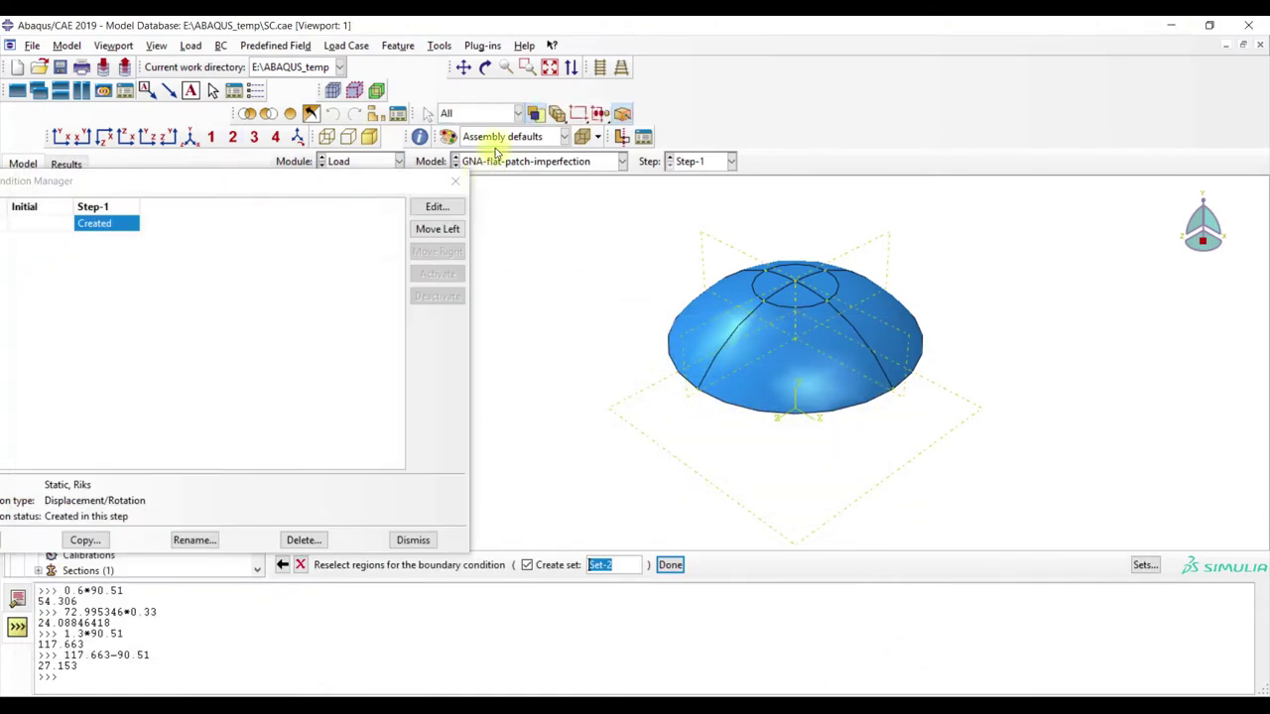
pyautogui.click(598, 70)
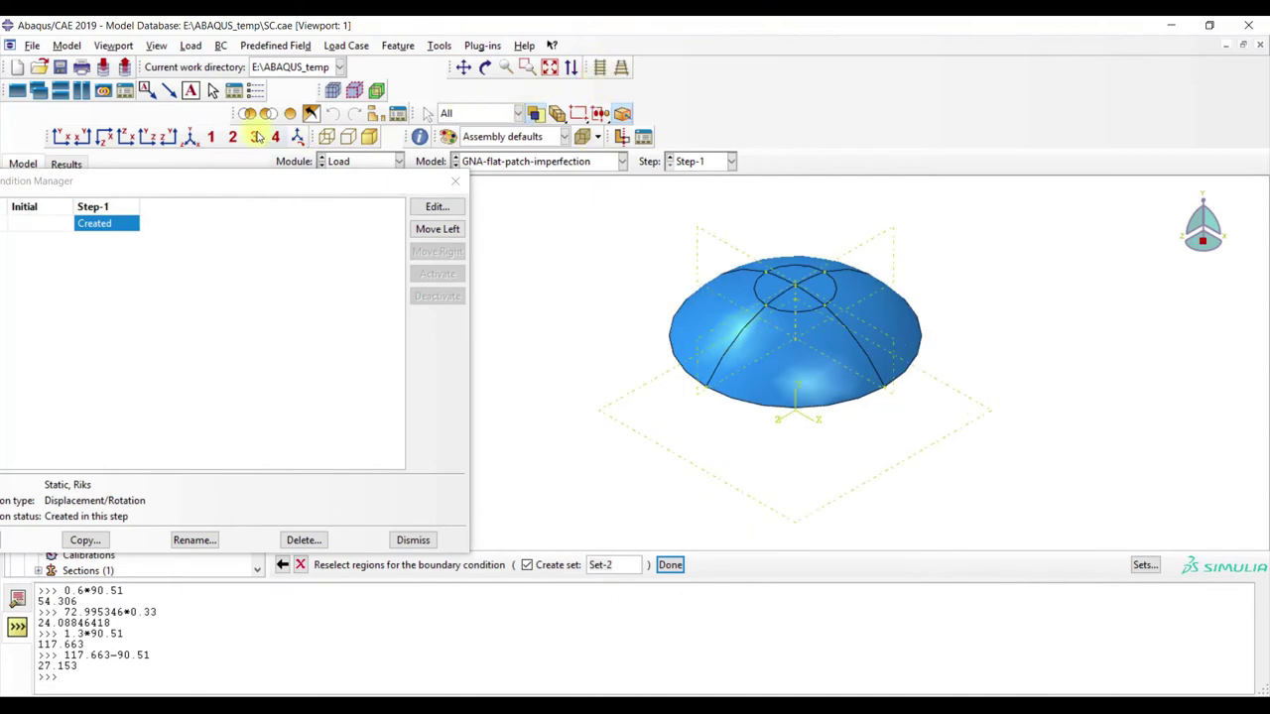
pyautogui.click(165, 144)
pyautogui.moveTo(505, 307); pyautogui.dragTo(1180, 417)
pyautogui.keyDown('ctrl'); pyautogui.moveTo(516, 233); pyautogui.dragTo(1122, 306); pyautogui.keyUp('ctrl')
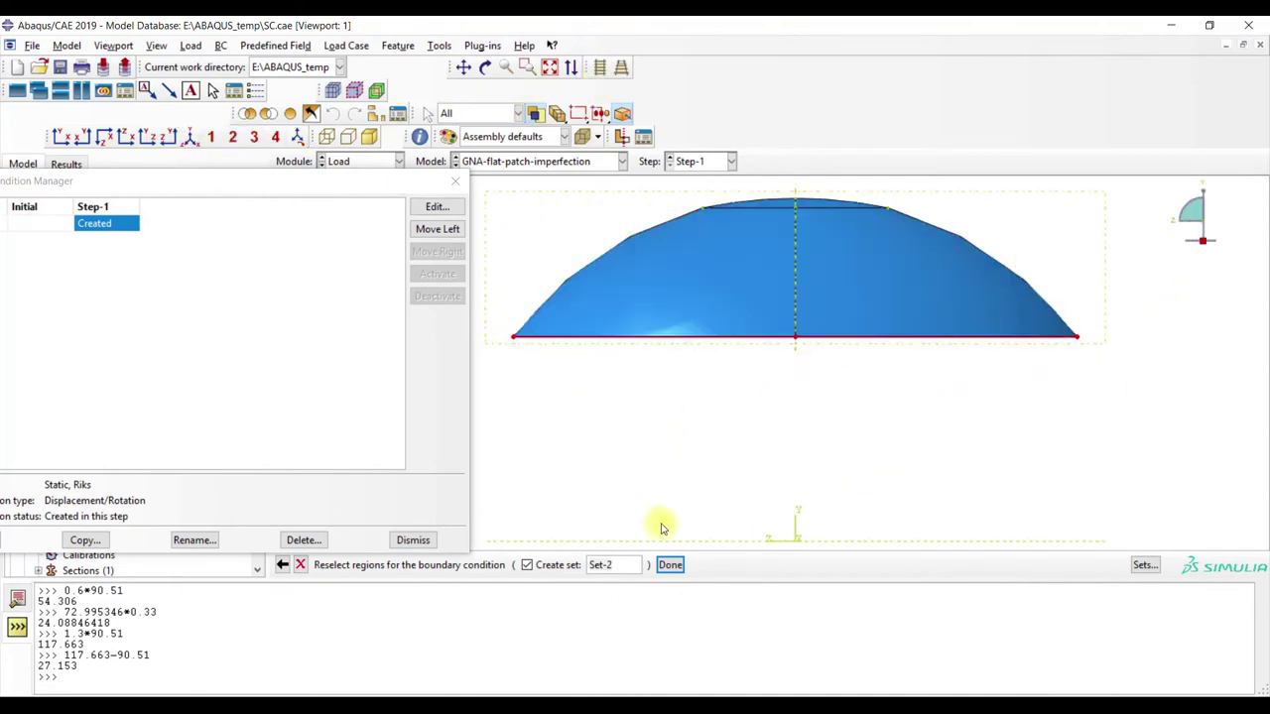
pyautogui.click(670, 564)
pyautogui.click(191, 135)
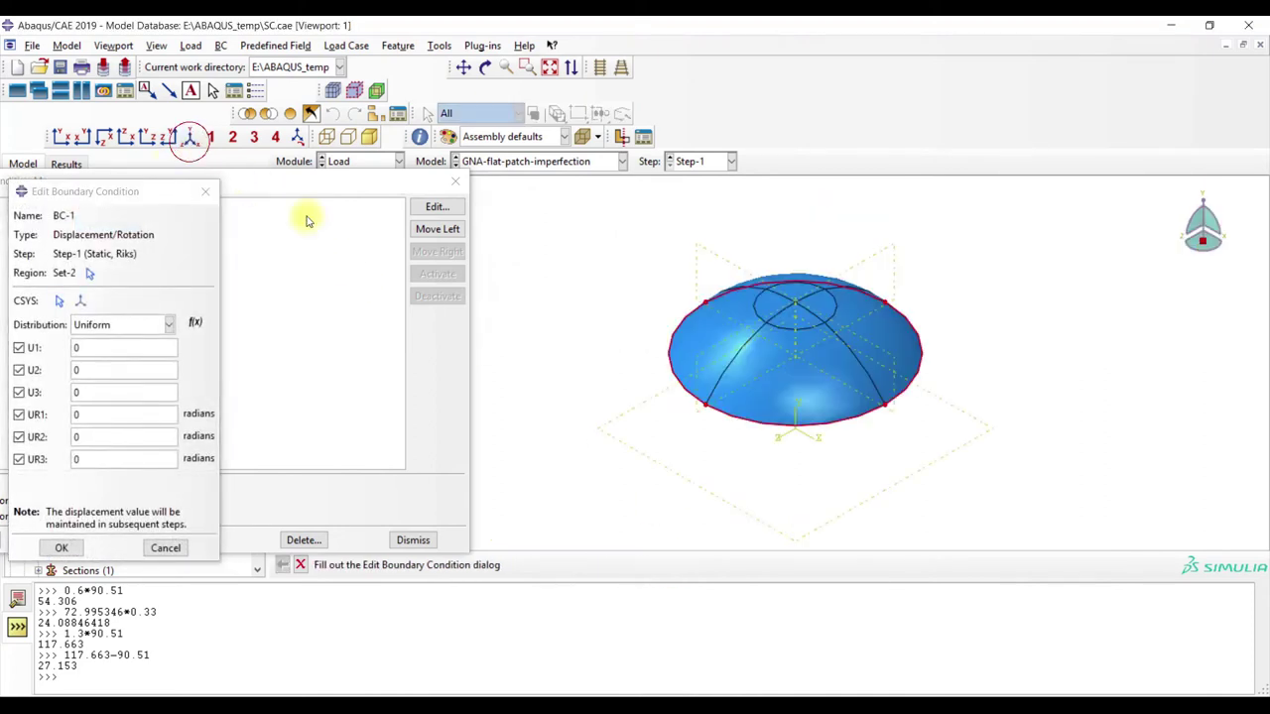
pyautogui.click(61, 547)
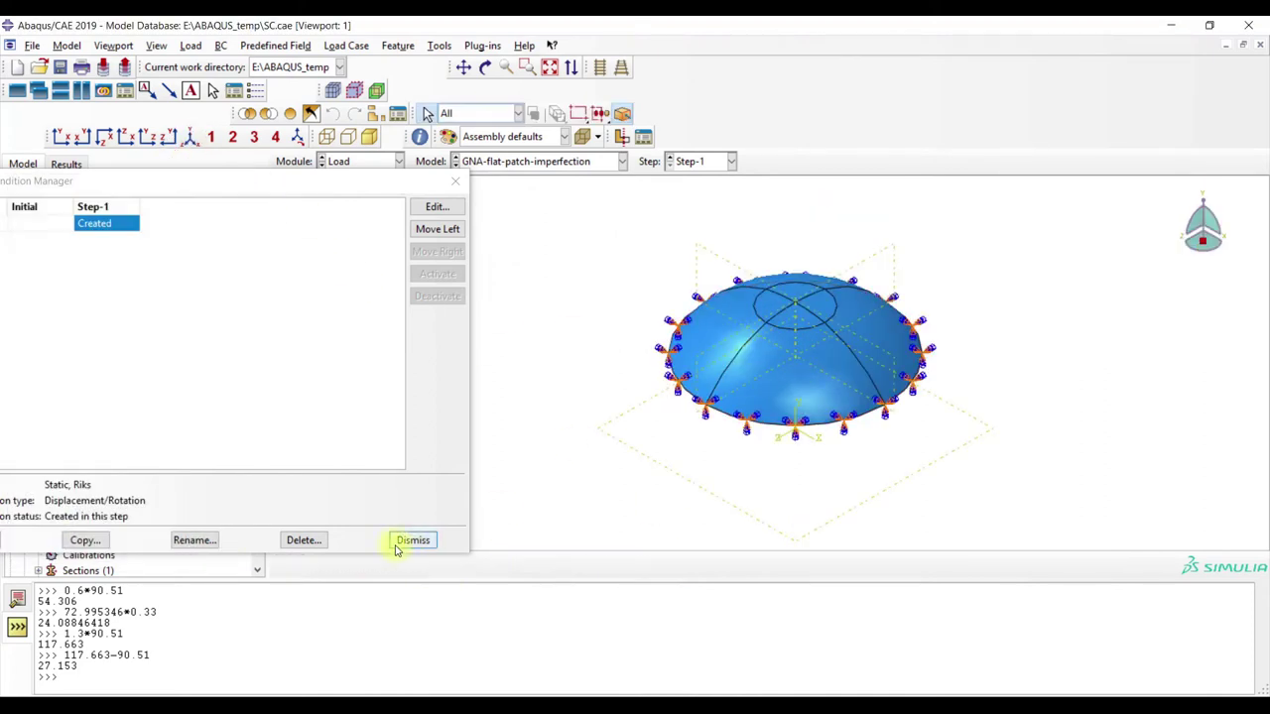
pyautogui.click(414, 539)
# - Reassign the region of pressure load Load-1 to the brown side of all dome faces as Surf-2, keeping the uniform magnitude 23.45
pyautogui.click(307, 188)
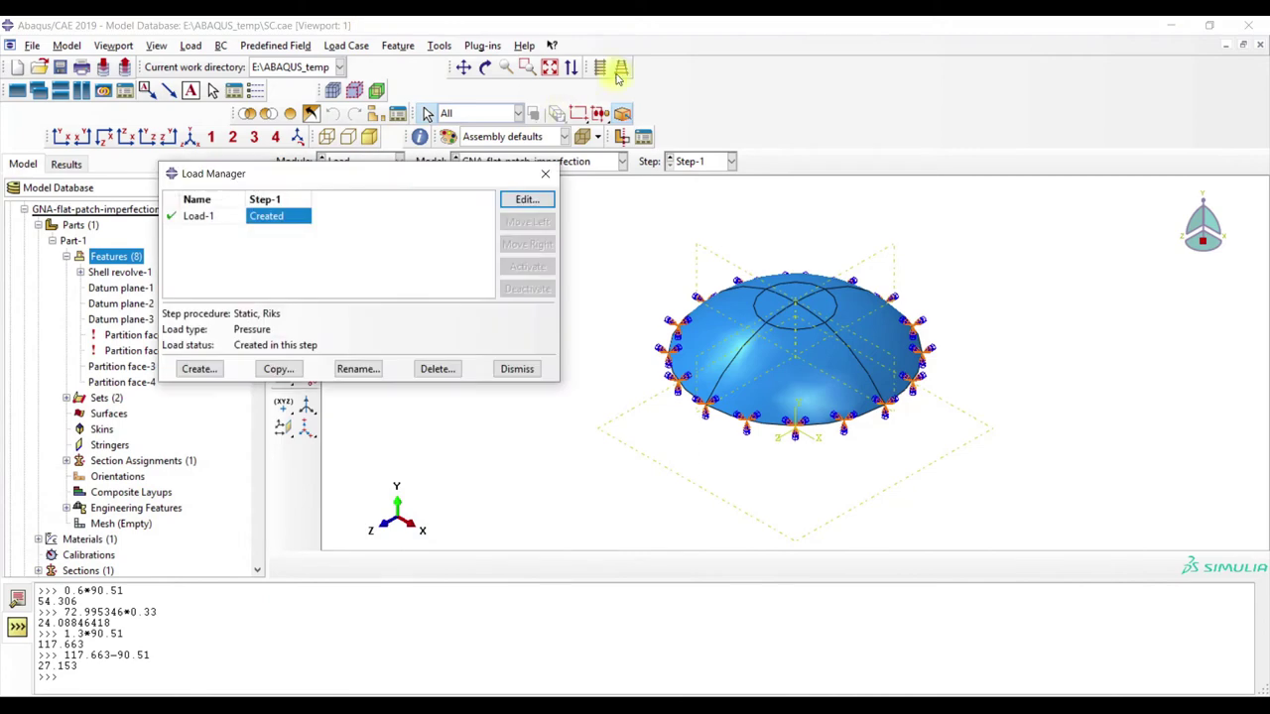
pyautogui.doubleClick(285, 215)
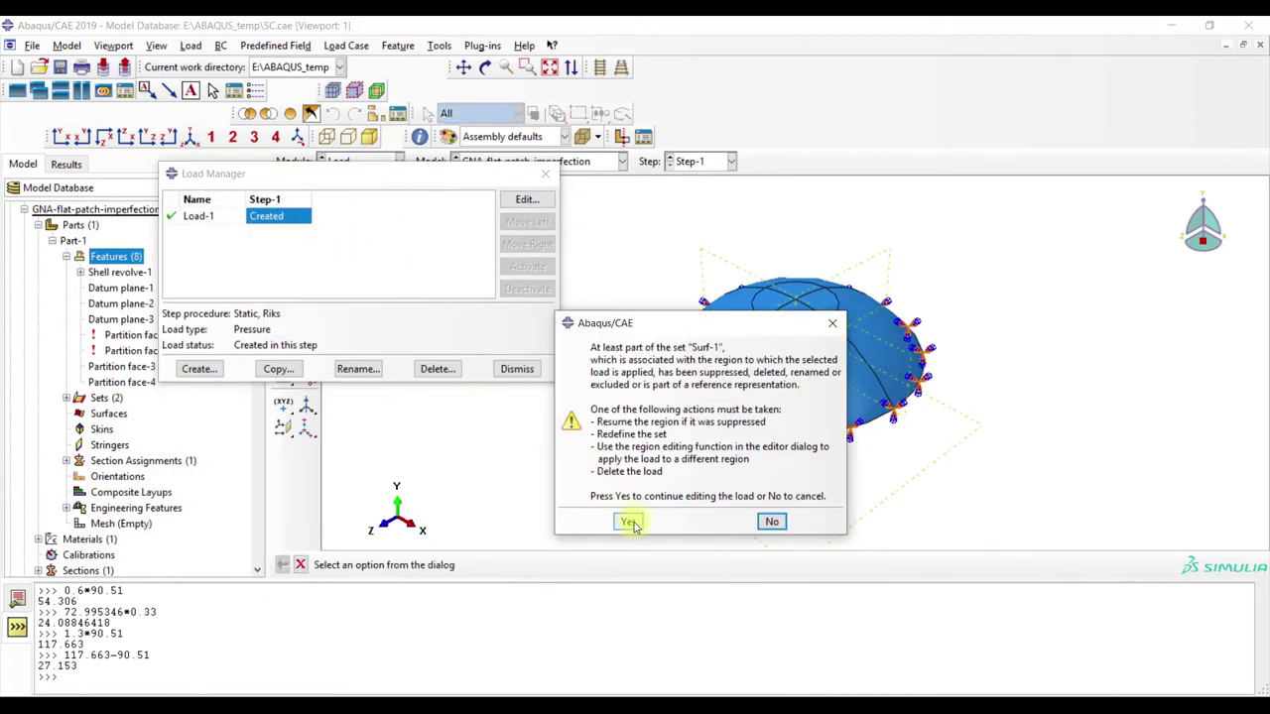
pyautogui.click(631, 522)
pyautogui.click(91, 373)
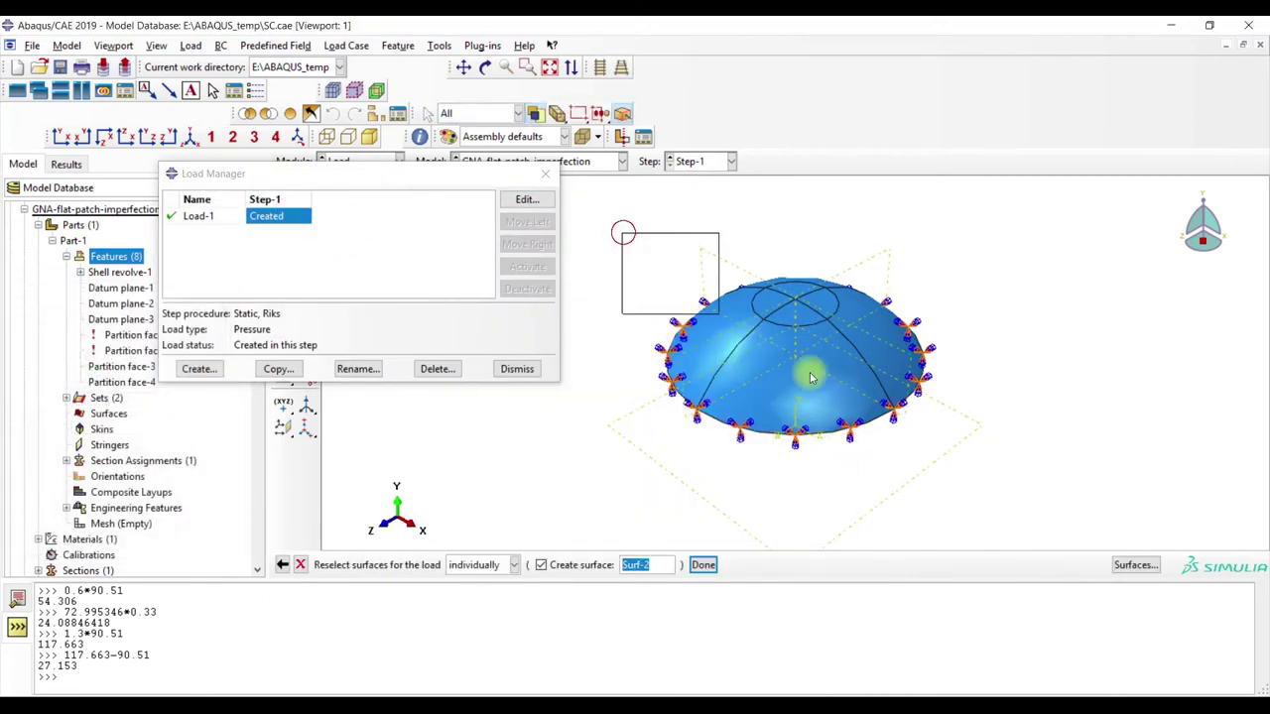
pyautogui.moveTo(664, 275); pyautogui.dragTo(777, 555)
pyautogui.click(704, 566)
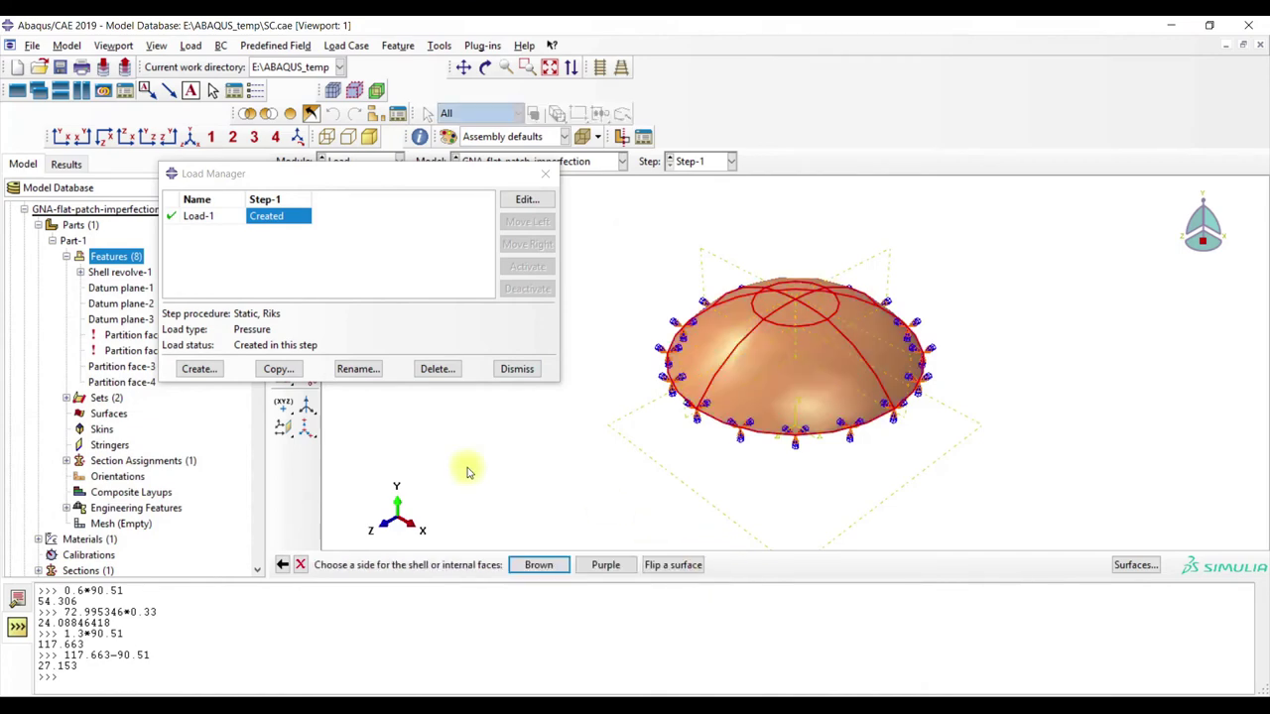
pyautogui.click(546, 567)
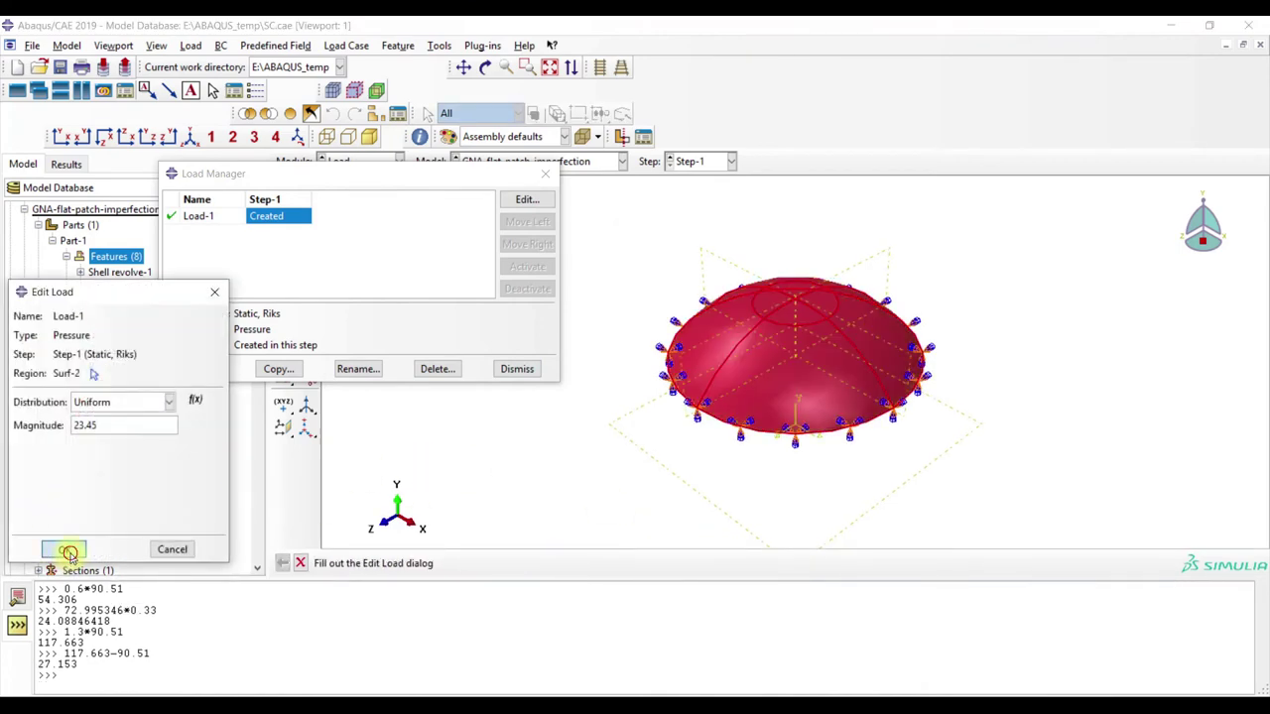
pyautogui.click(68, 552)
pyautogui.click(546, 173)
# - Switch to the Mesh module and make Part-1 the active object instead of the assembly
pyautogui.click(337, 161)
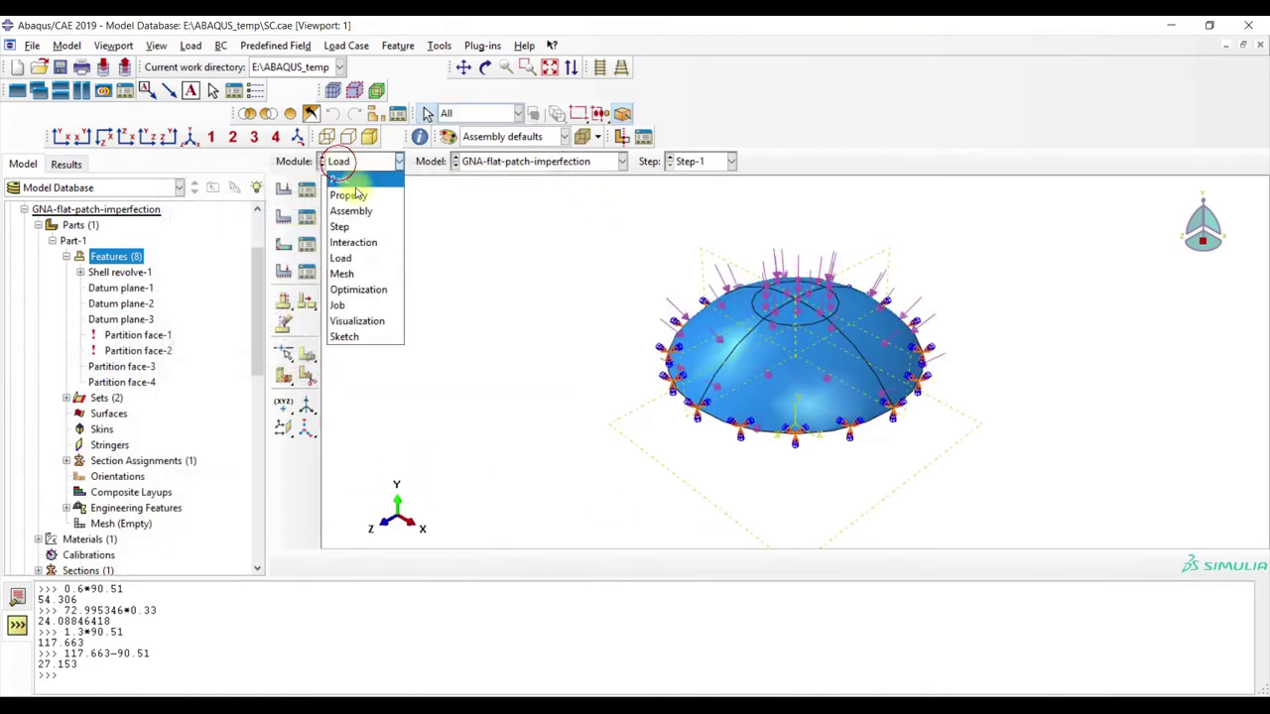
pyautogui.click(365, 274)
pyautogui.click(286, 192)
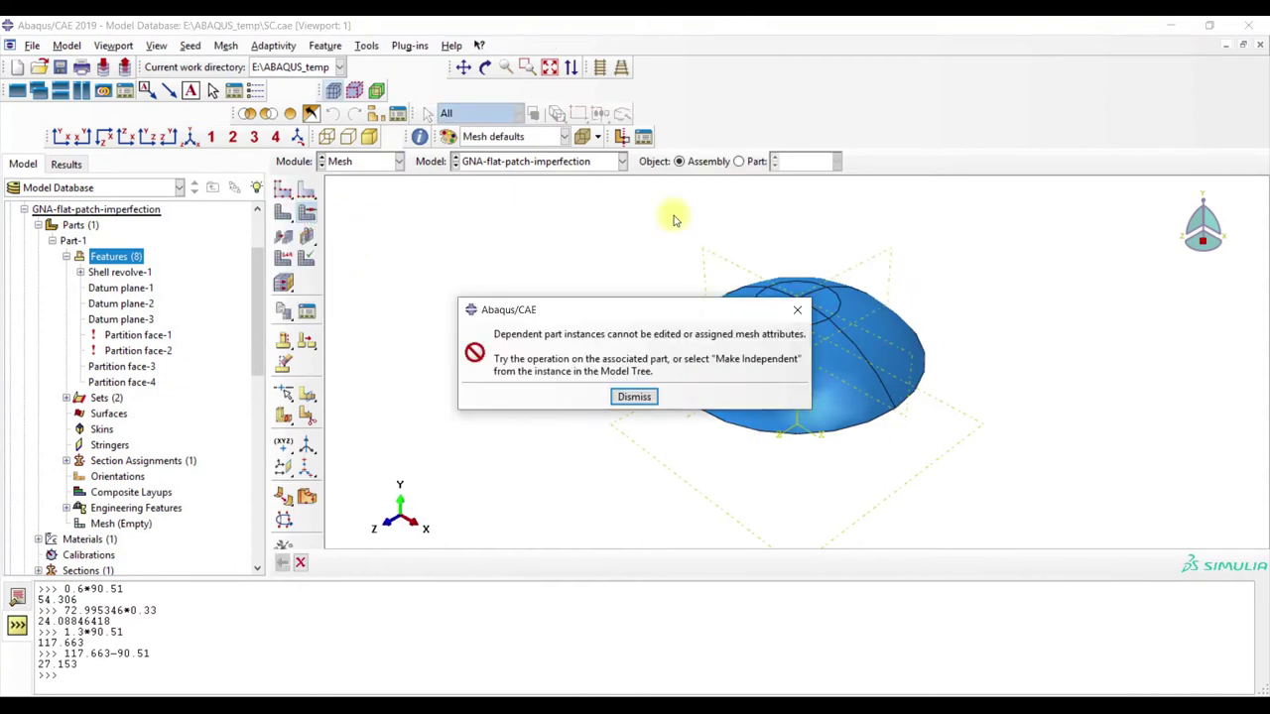
pyautogui.click(634, 396)
pyautogui.click(739, 160)
# - Set the mesh controls of all dome faces to free Quad elements with the medial axis algorithm and mesh the part
pyautogui.click(306, 211)
pyautogui.moveTo(520, 202); pyautogui.dragTo(902, 510)
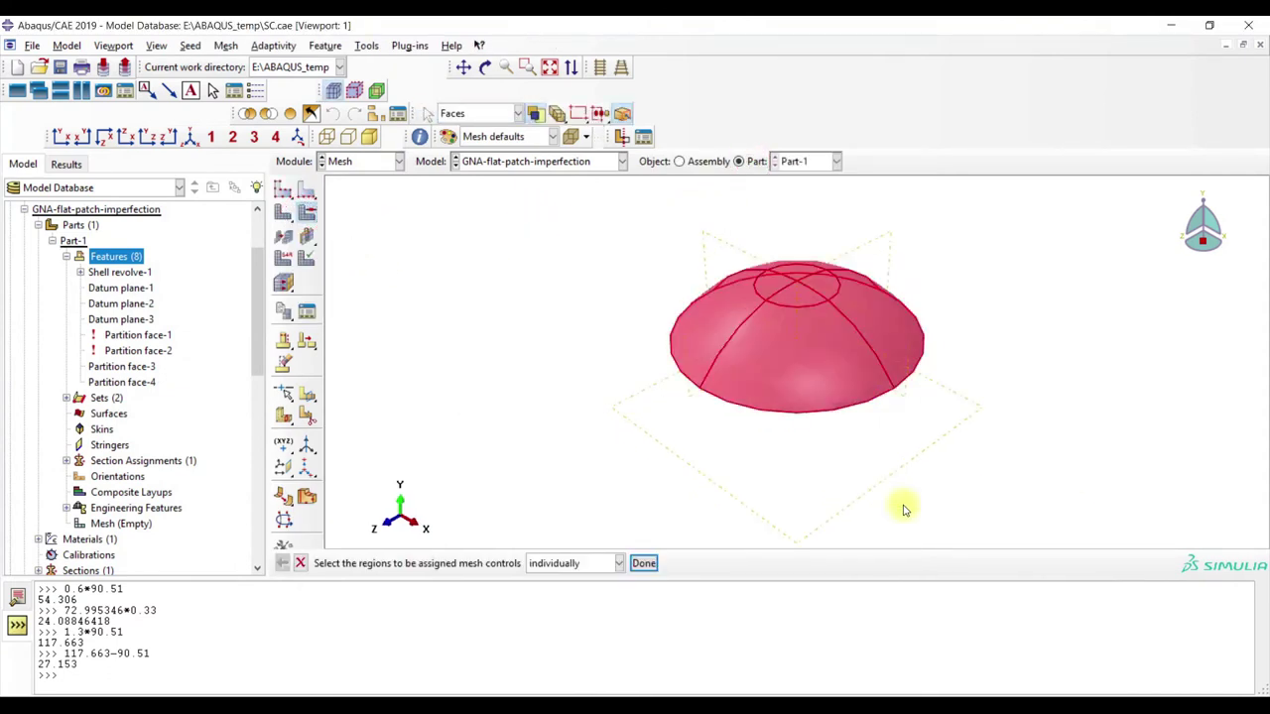
pyautogui.click(644, 563)
pyautogui.click(116, 254)
pyautogui.click(24, 210)
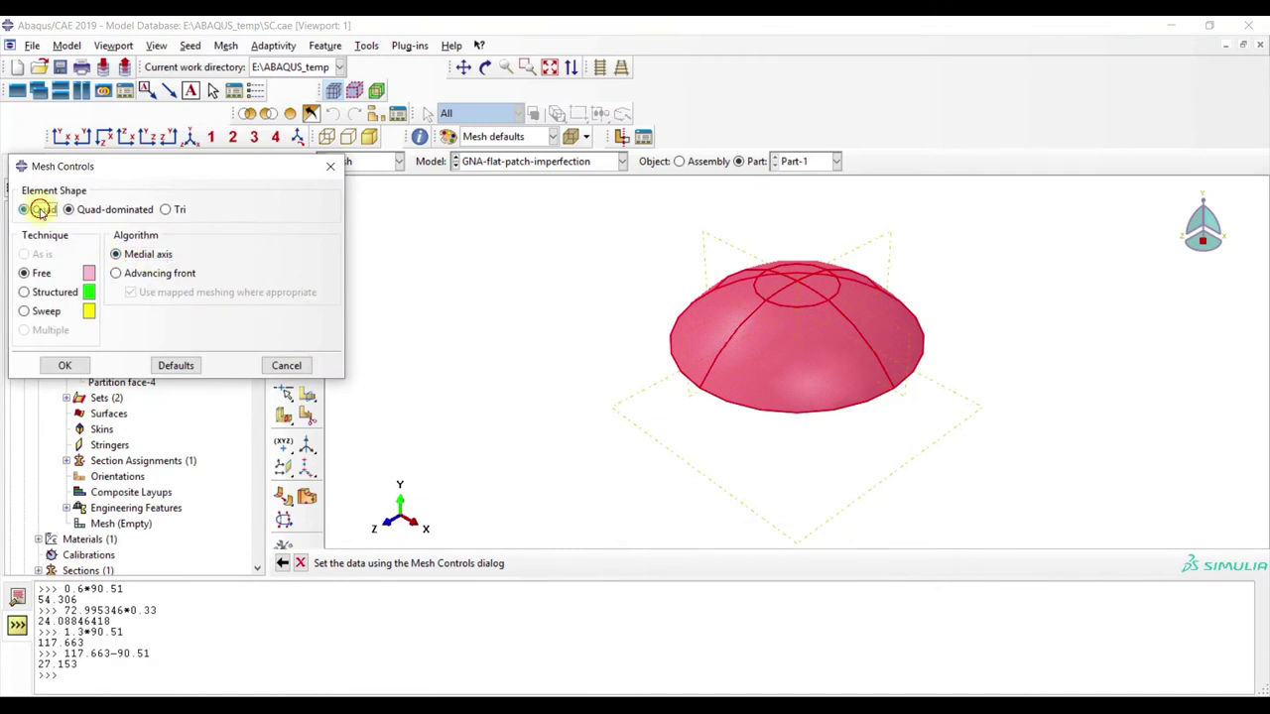
pyautogui.click(64, 365)
pyautogui.click(285, 216)
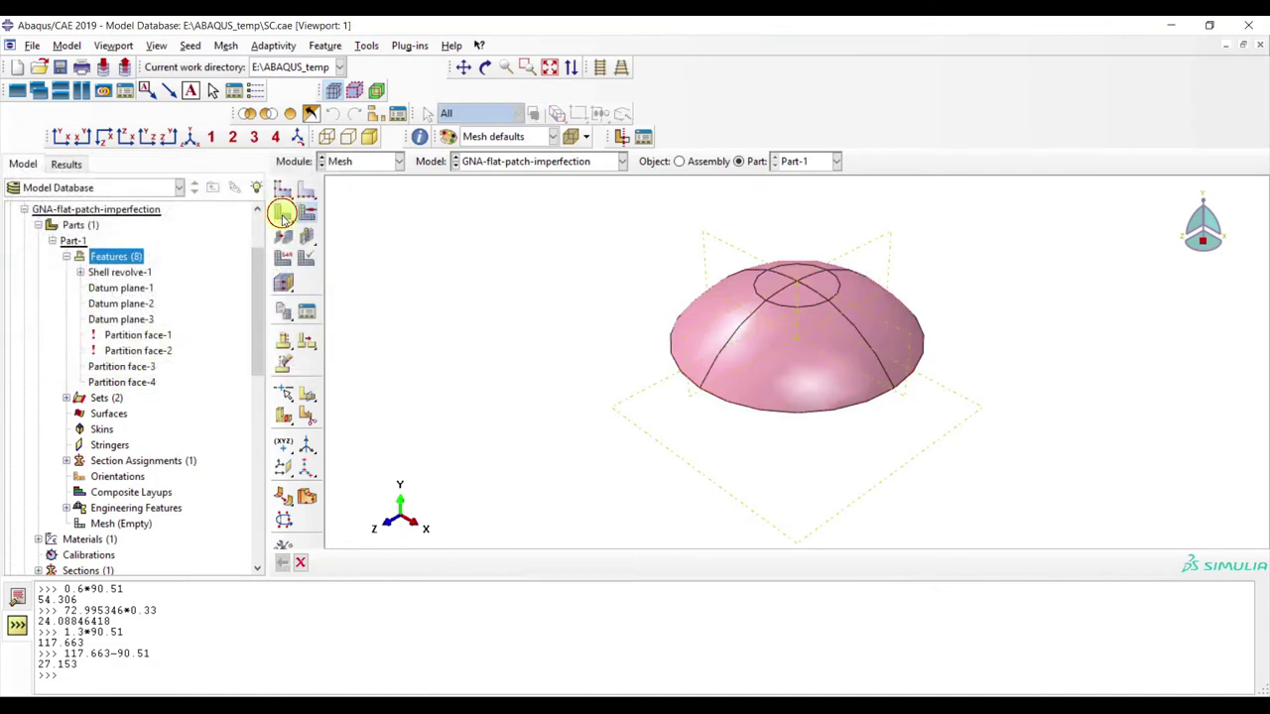
pyautogui.click(421, 562)
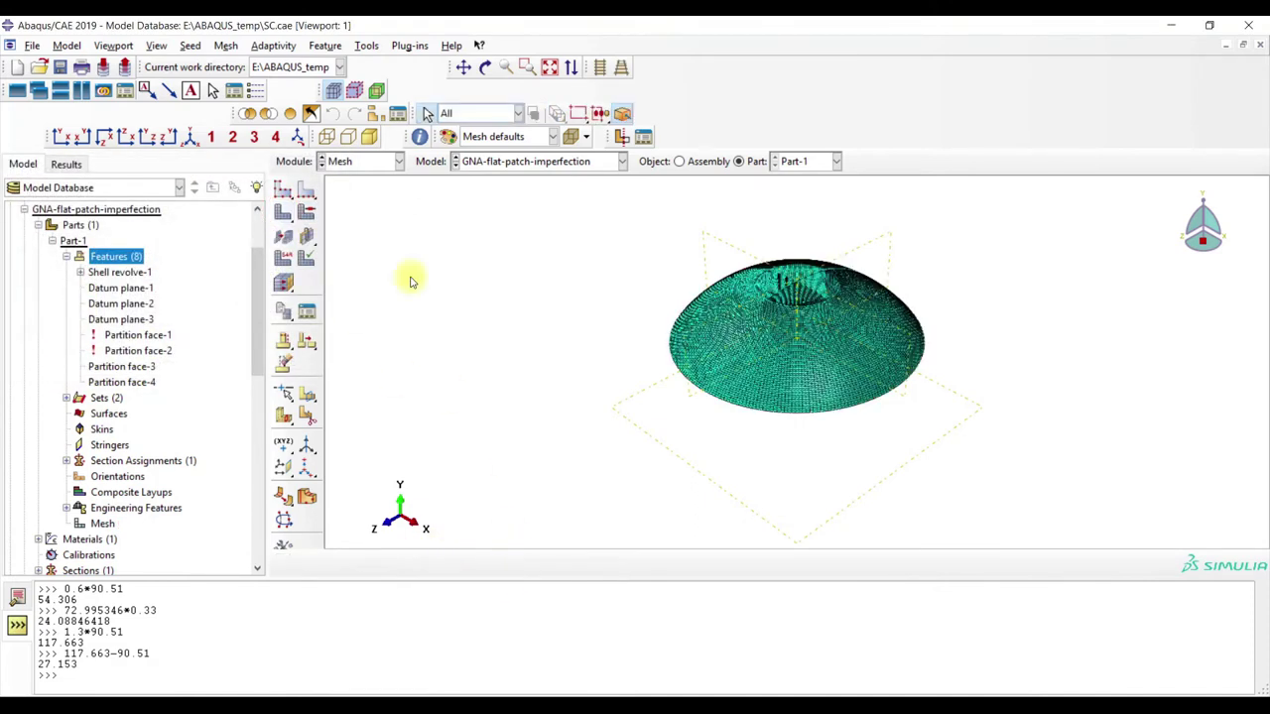
# - In the Job module, create the full analysis job GNA-flat-patch-imperfection from the model of the same name
pyautogui.click(359, 163)
pyautogui.click(377, 304)
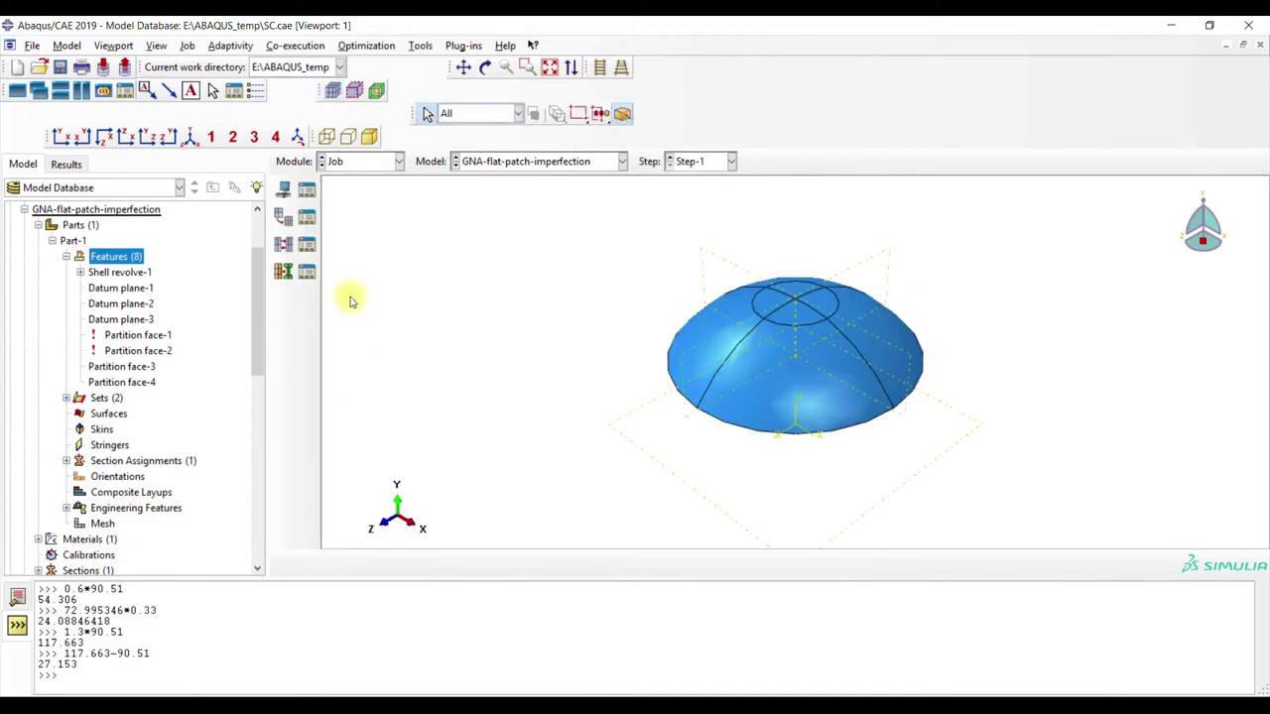
pyautogui.click(310, 187)
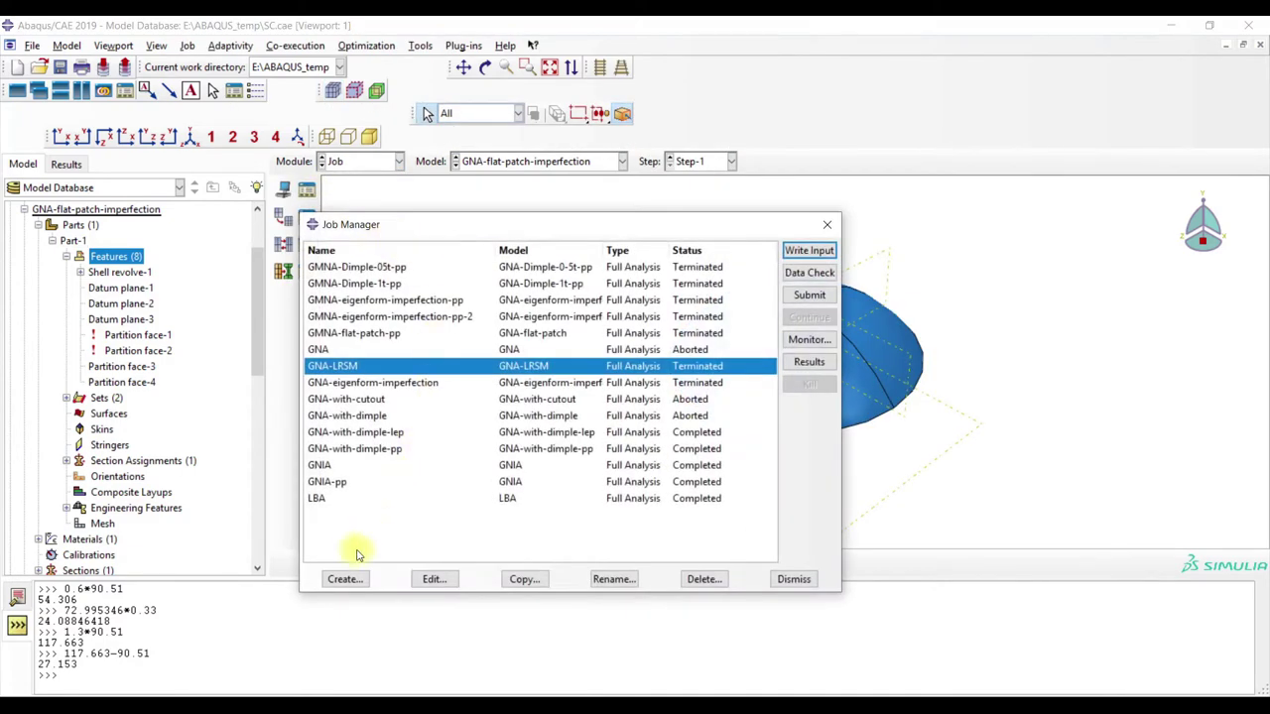
pyautogui.click(339, 580)
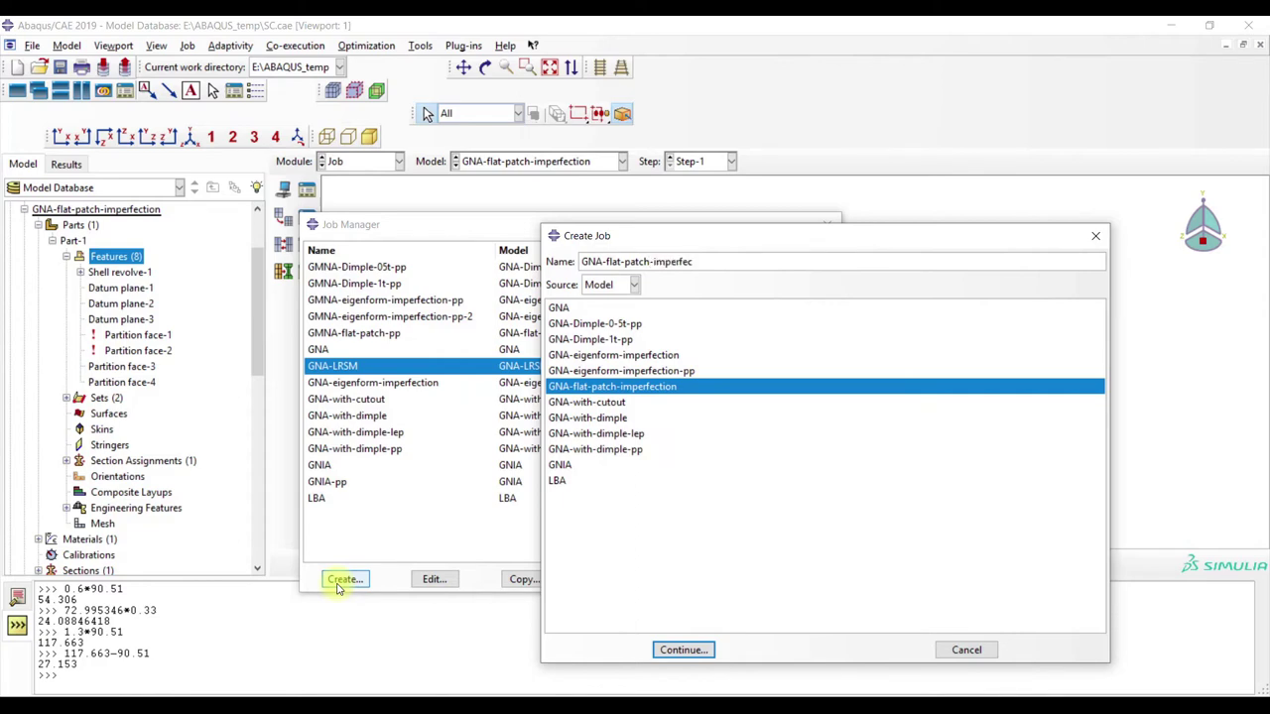
pyautogui.click(681, 657)
pyautogui.click(207, 268)
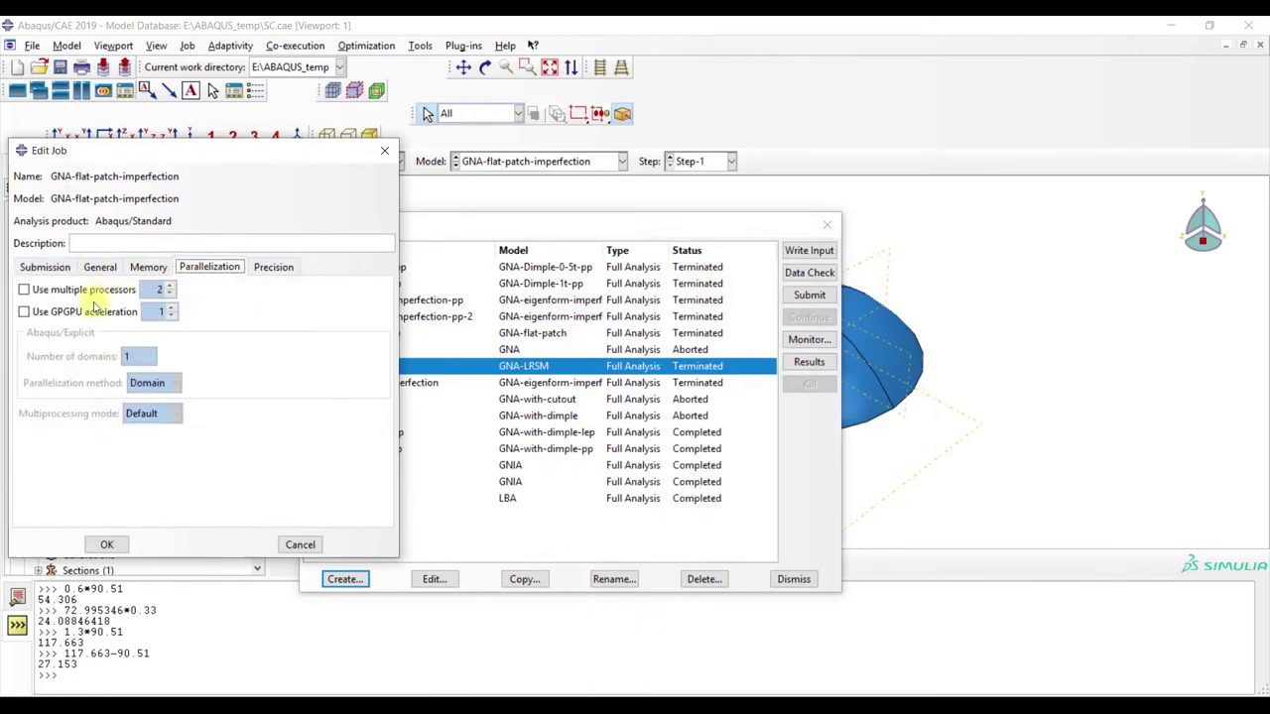
pyautogui.click(108, 545)
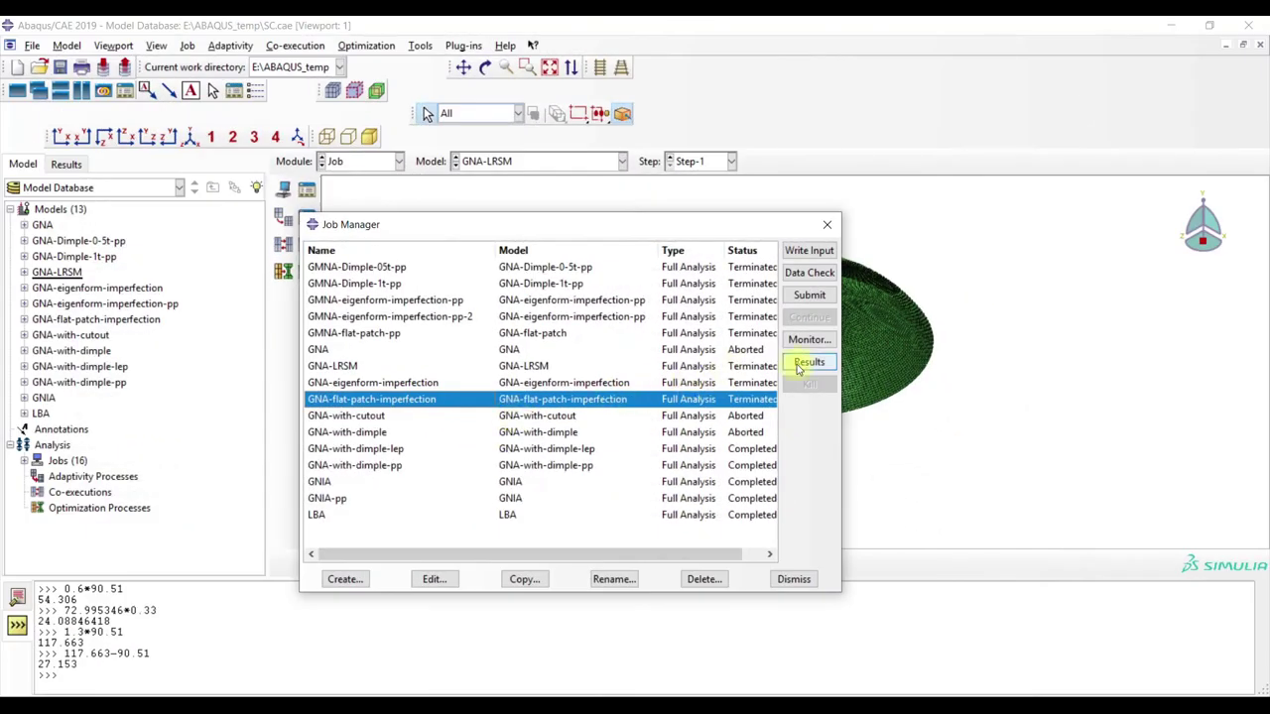
# - Open the results of job GNA-flat-patch-imperfection and plot the displacement magnitude U as contours on the shell
pyautogui.click(801, 364)
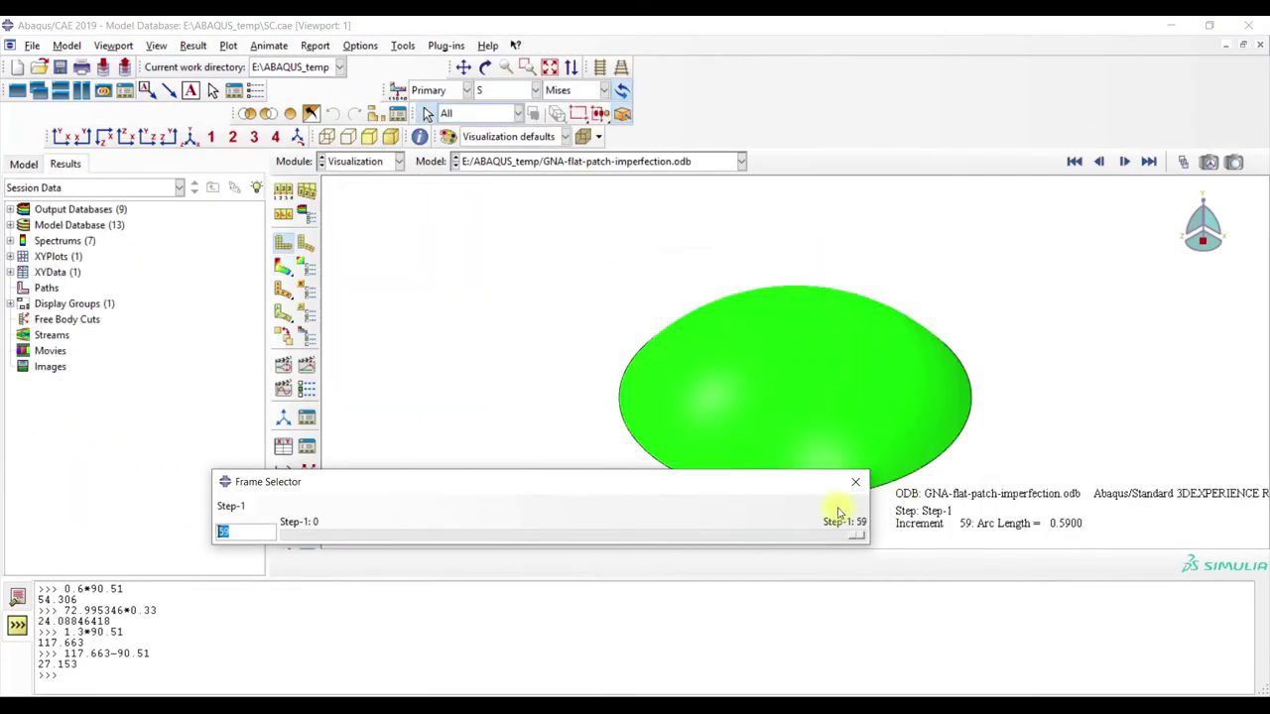
pyautogui.click(848, 486)
pyautogui.click(283, 266)
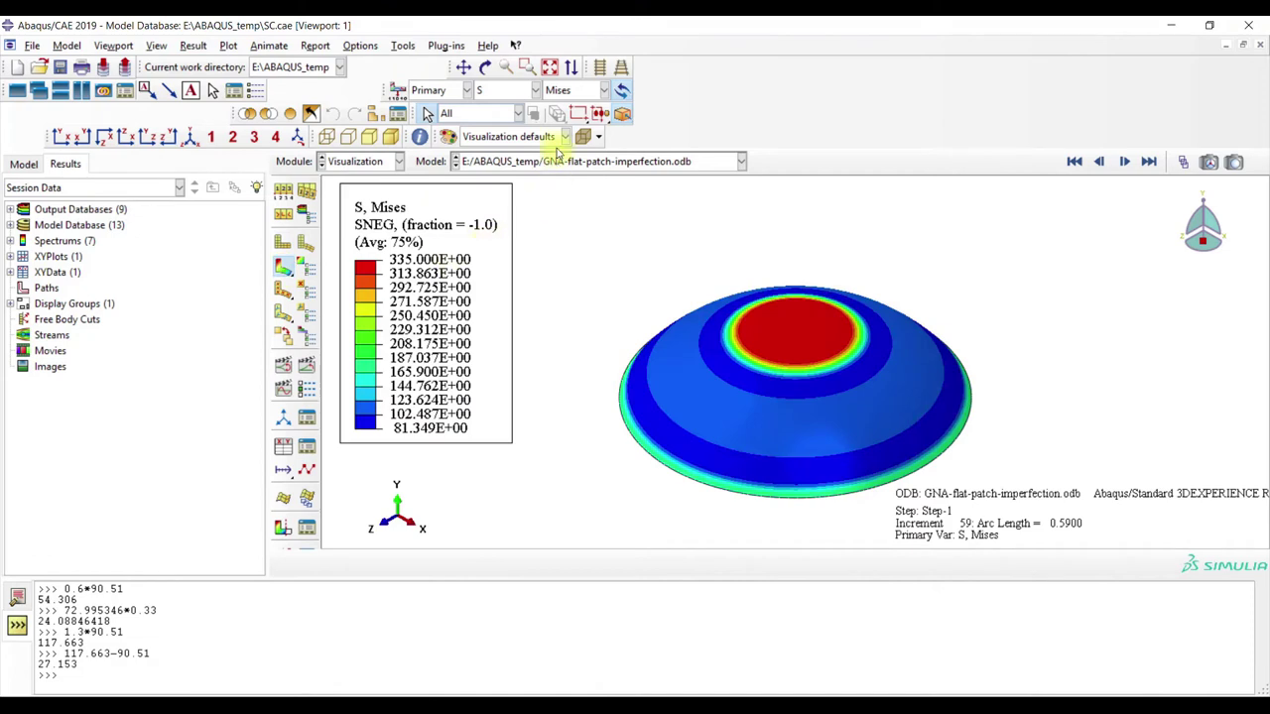
pyautogui.click(513, 96)
pyautogui.click(508, 248)
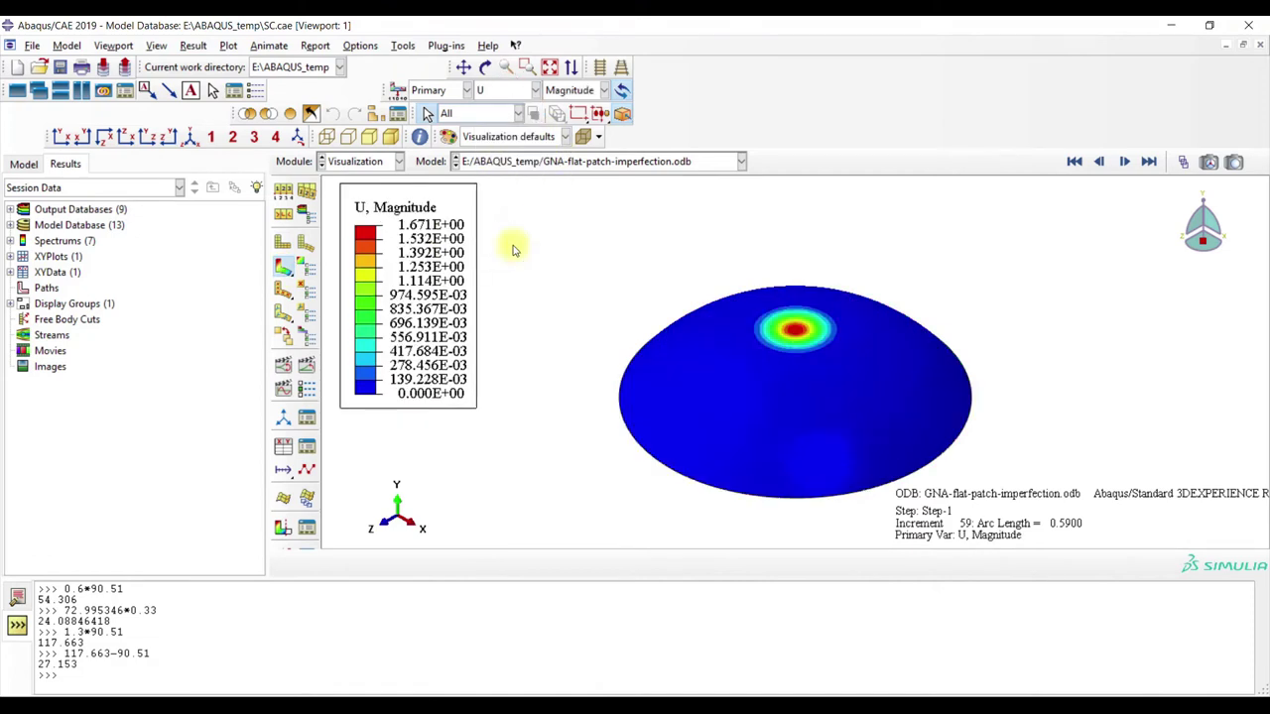
# - Examine the displacement contours at frames 0 and 1, in side view and isometric view, and on to frame 50
pyautogui.click(1180, 161)
pyautogui.moveTo(861, 539); pyautogui.dragTo(289, 531)
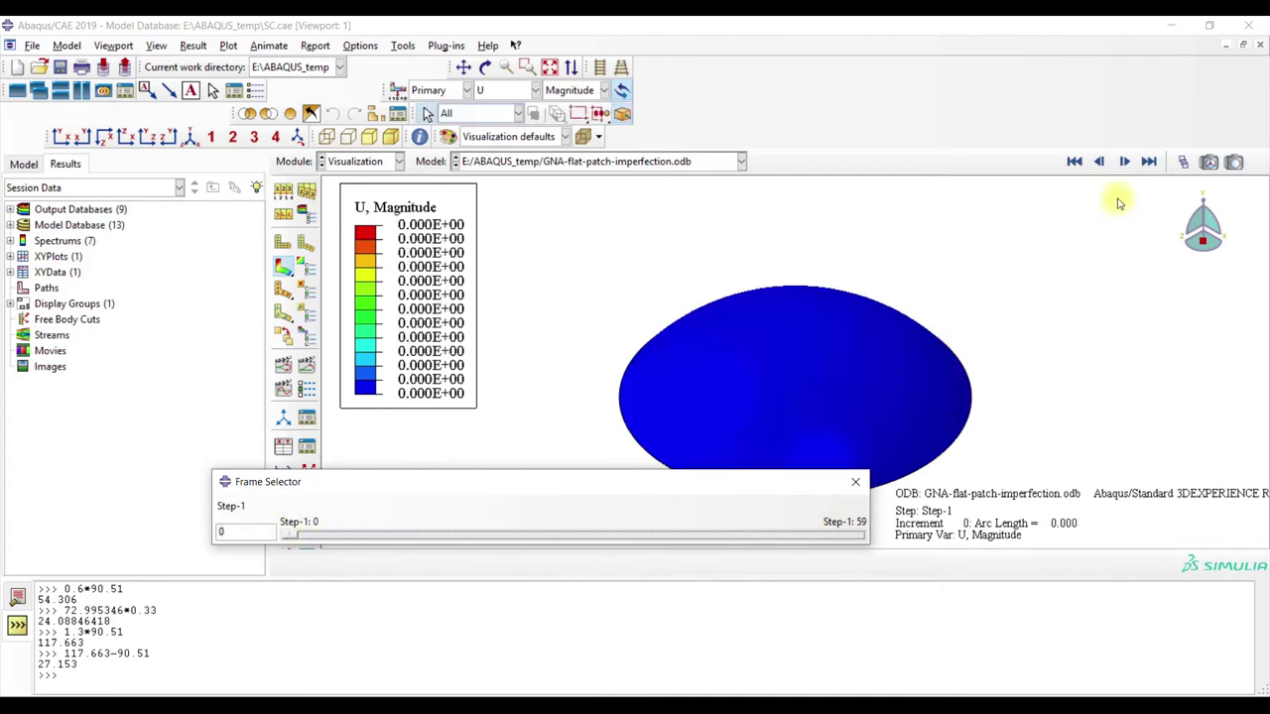
pyautogui.click(1124, 161)
pyautogui.click(167, 139)
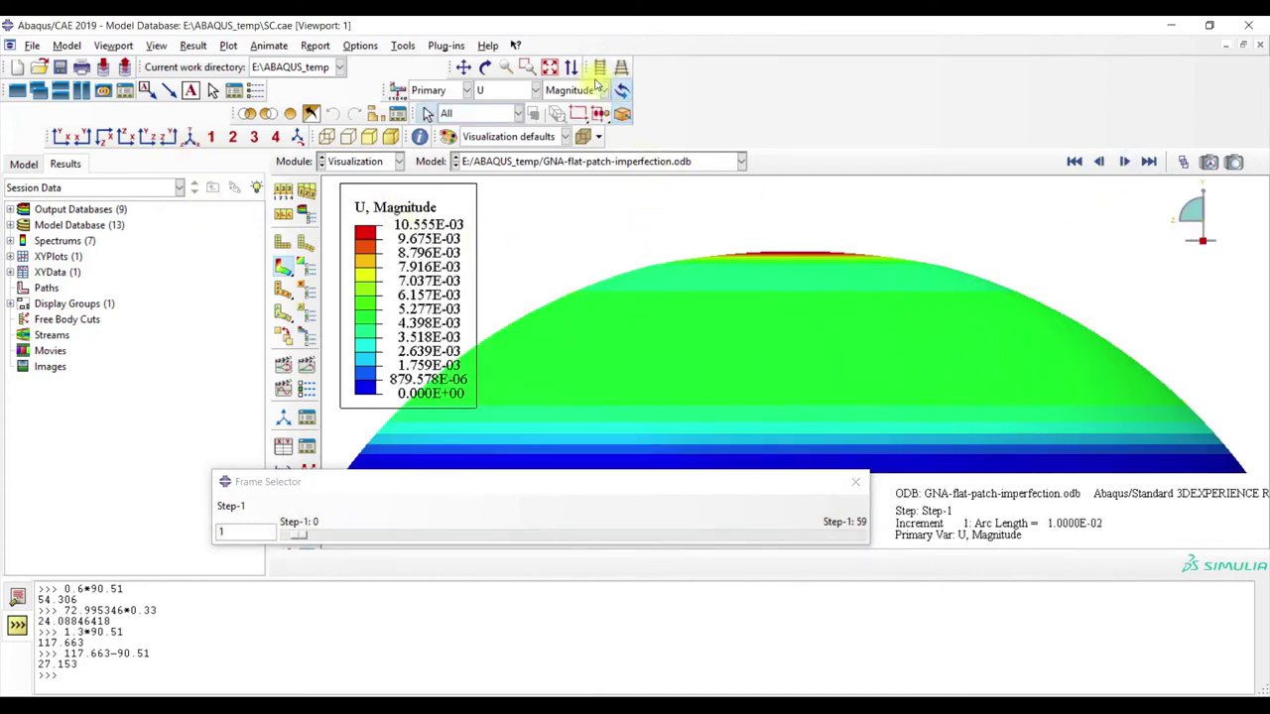
pyautogui.scroll(-3, 667, 256)
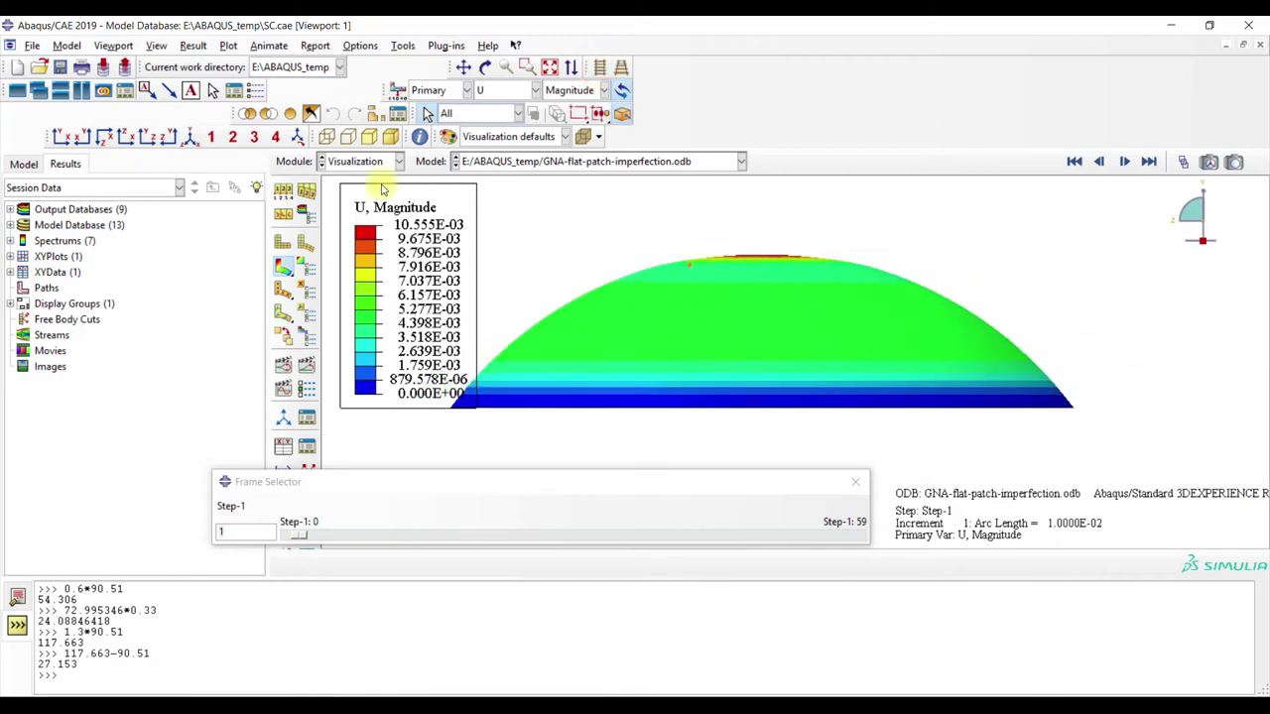
pyautogui.click(191, 139)
pyautogui.moveTo(295, 528); pyautogui.dragTo(770, 530)
# - Display the pressure output P and go back through the frames to find the buckling pressure
pyautogui.click(499, 91)
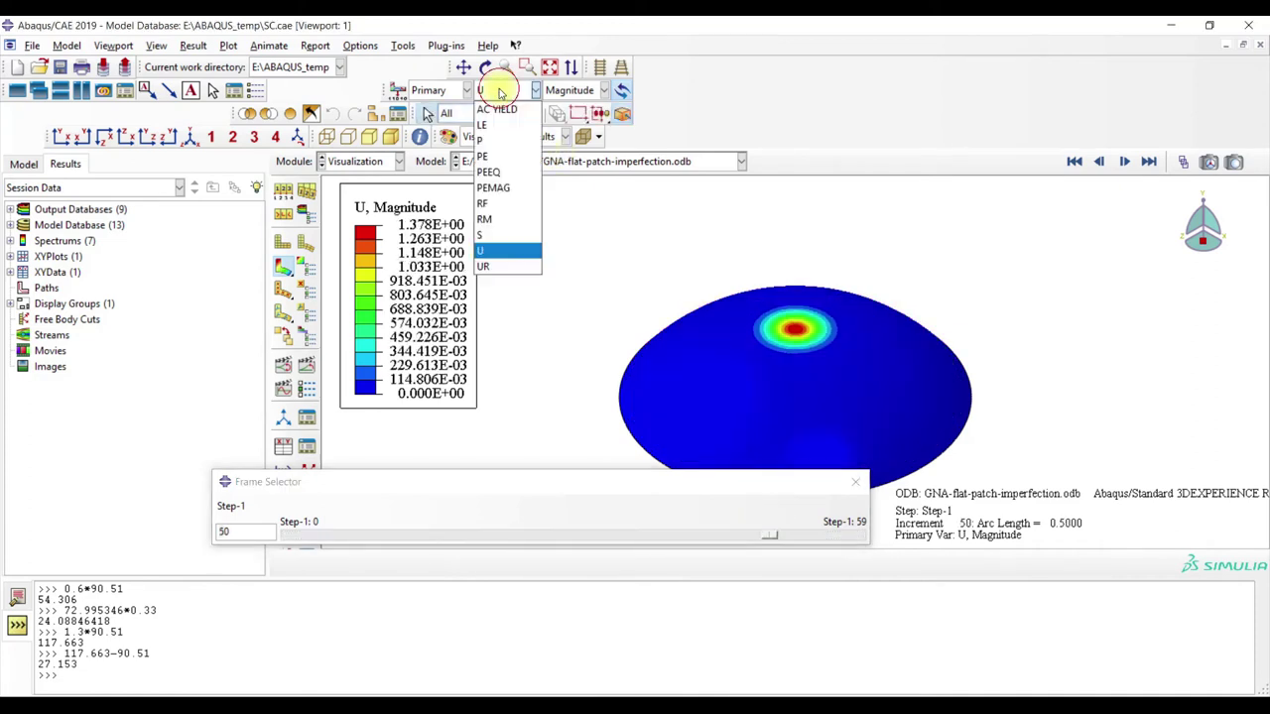
pyautogui.click(501, 140)
pyautogui.moveTo(776, 537); pyautogui.dragTo(527, 515)
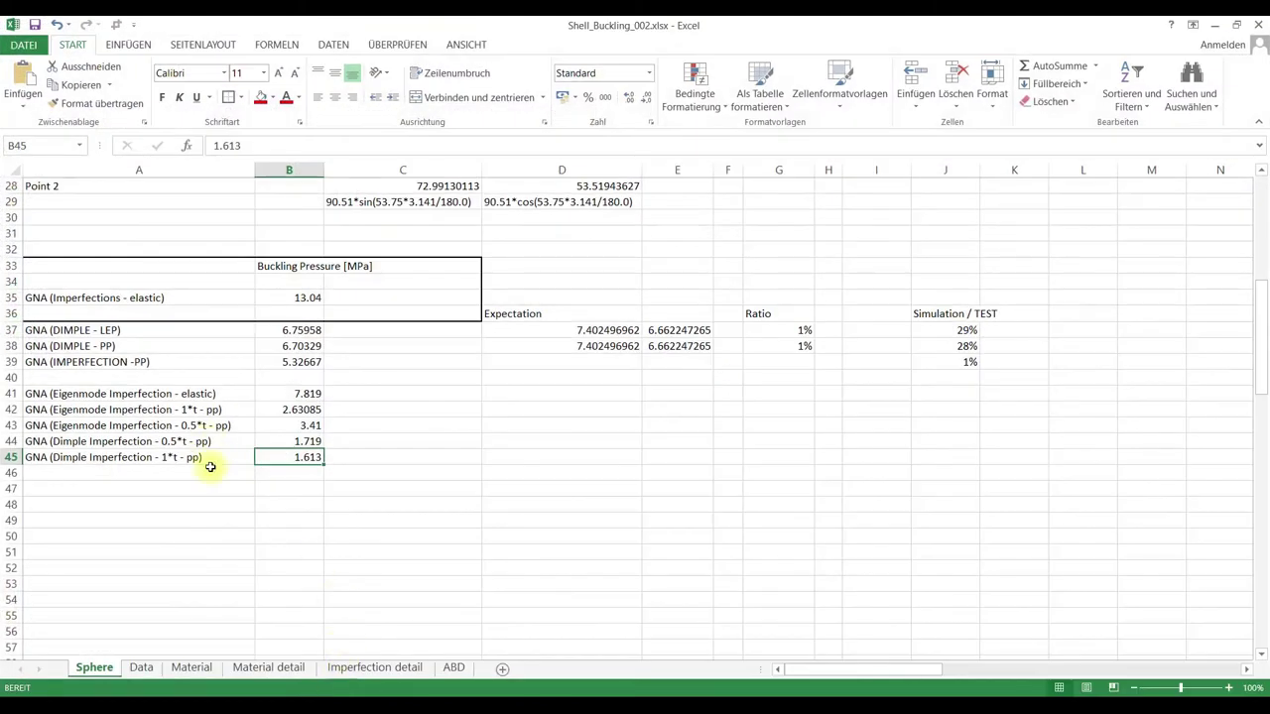
# - In Excel, copy the label in A45 to A46 and change it to "GNA (flat patch Imperfection - 1.3*R & 24 mm - pp)"
pyautogui.click(96, 457)
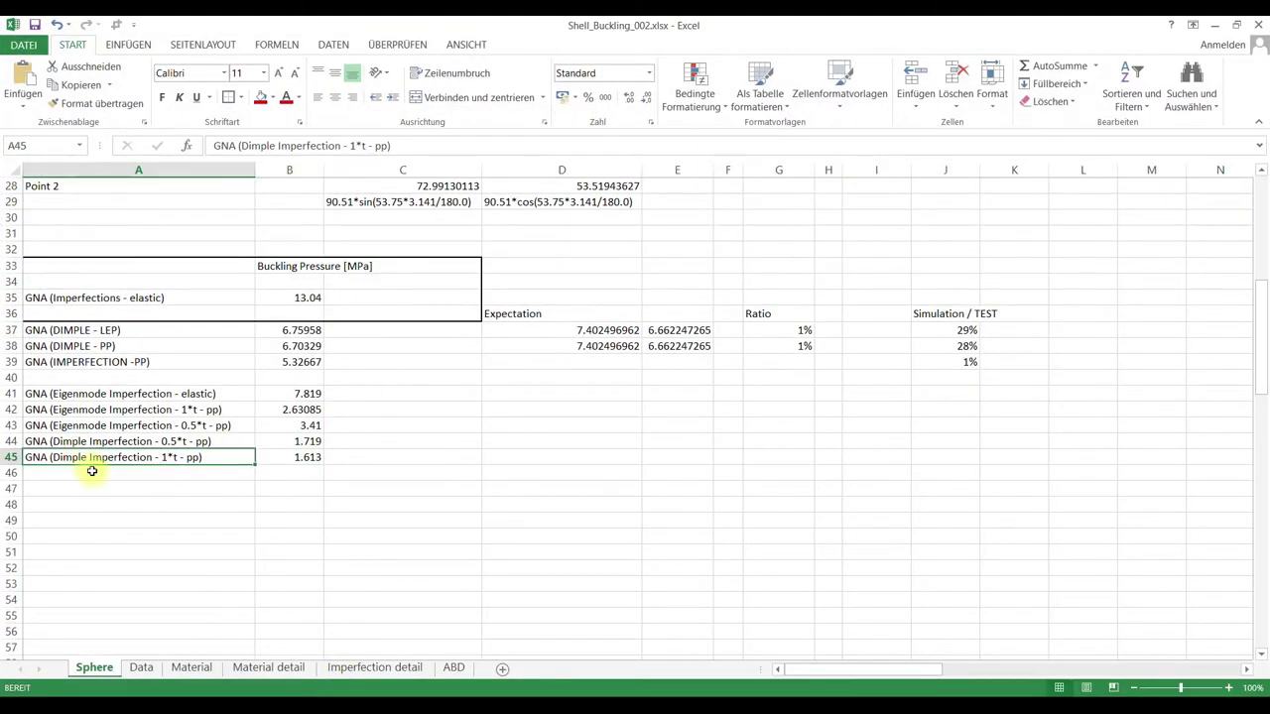
pyautogui.hotkey('ctrl', 'c')
pyautogui.click(73, 472)
pyautogui.hotkey('ctrl', 'v')
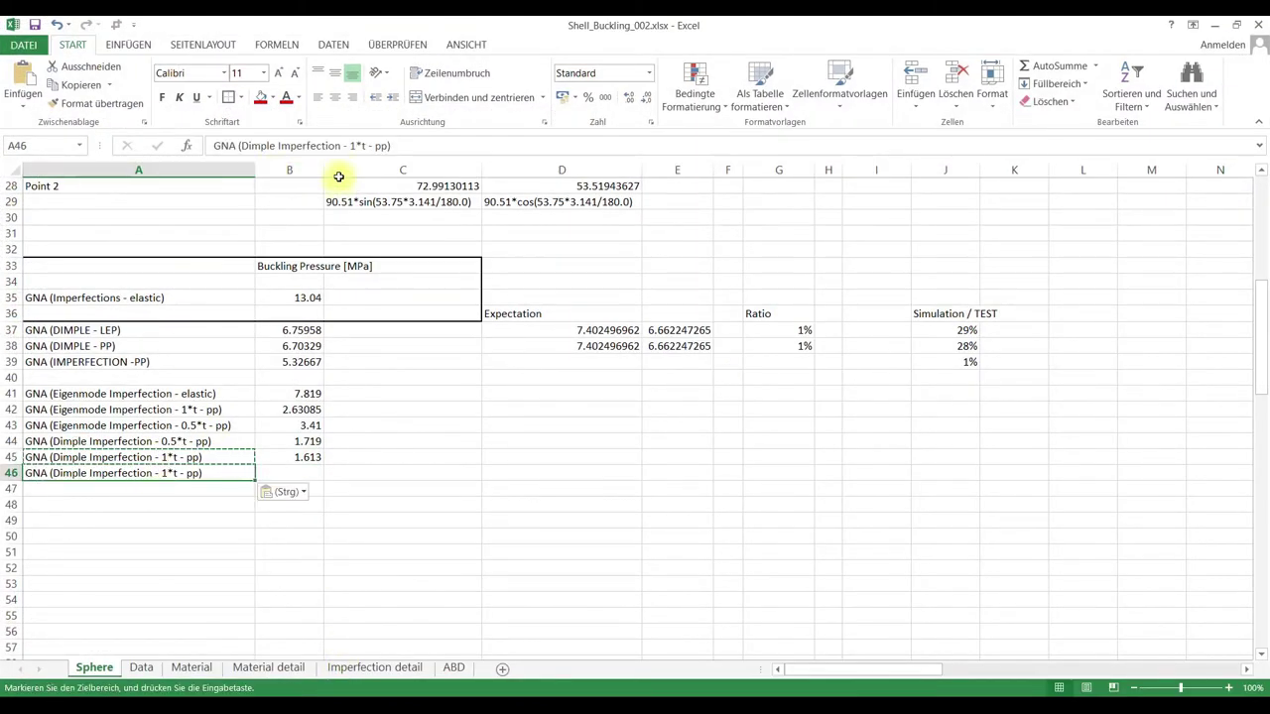
pyautogui.moveTo(239, 146); pyautogui.dragTo(274, 146)
pyautogui.write('(flat patch')
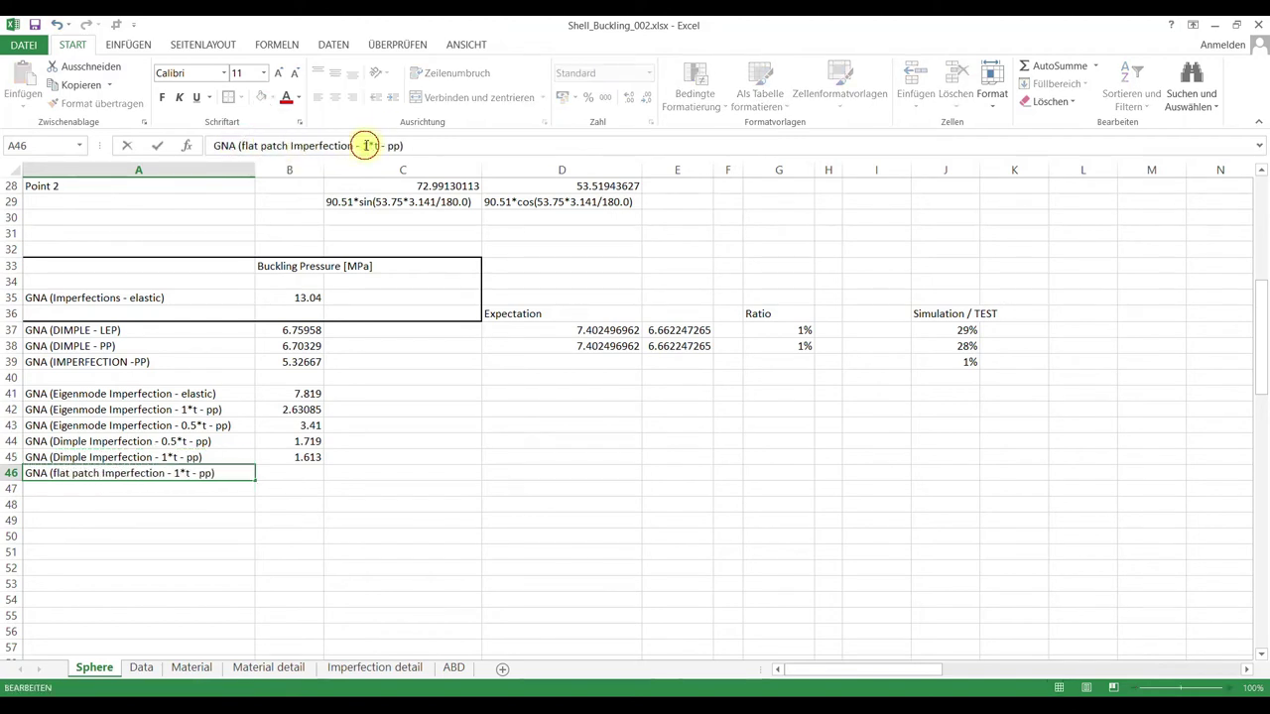
pyautogui.moveTo(382, 148); pyautogui.dragTo(380, 147)
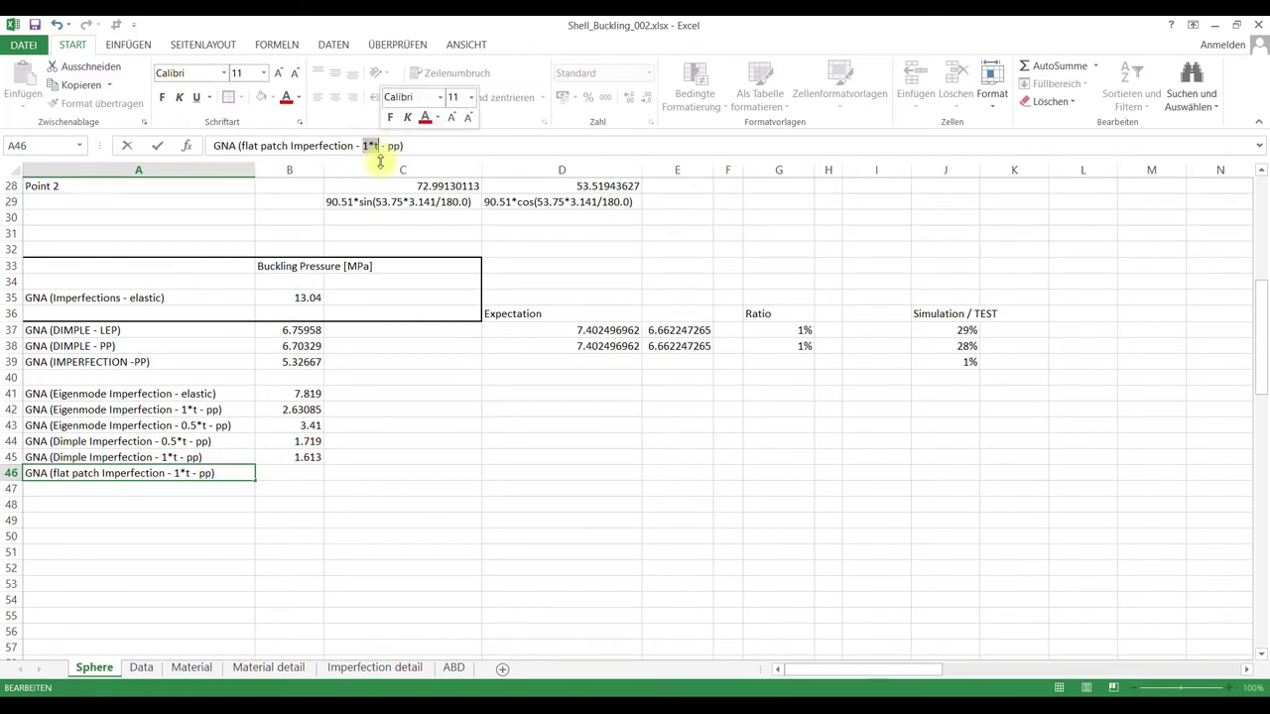
pyautogui.write('1.3')
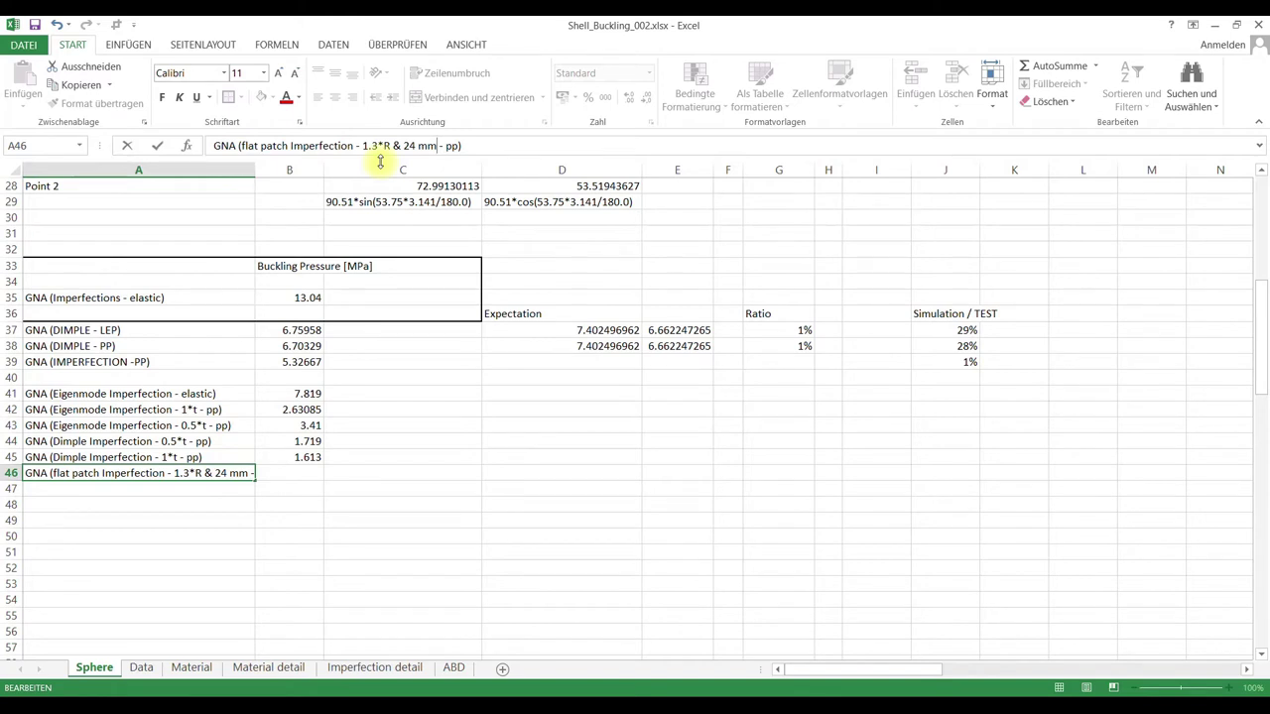
pyautogui.click(291, 518)
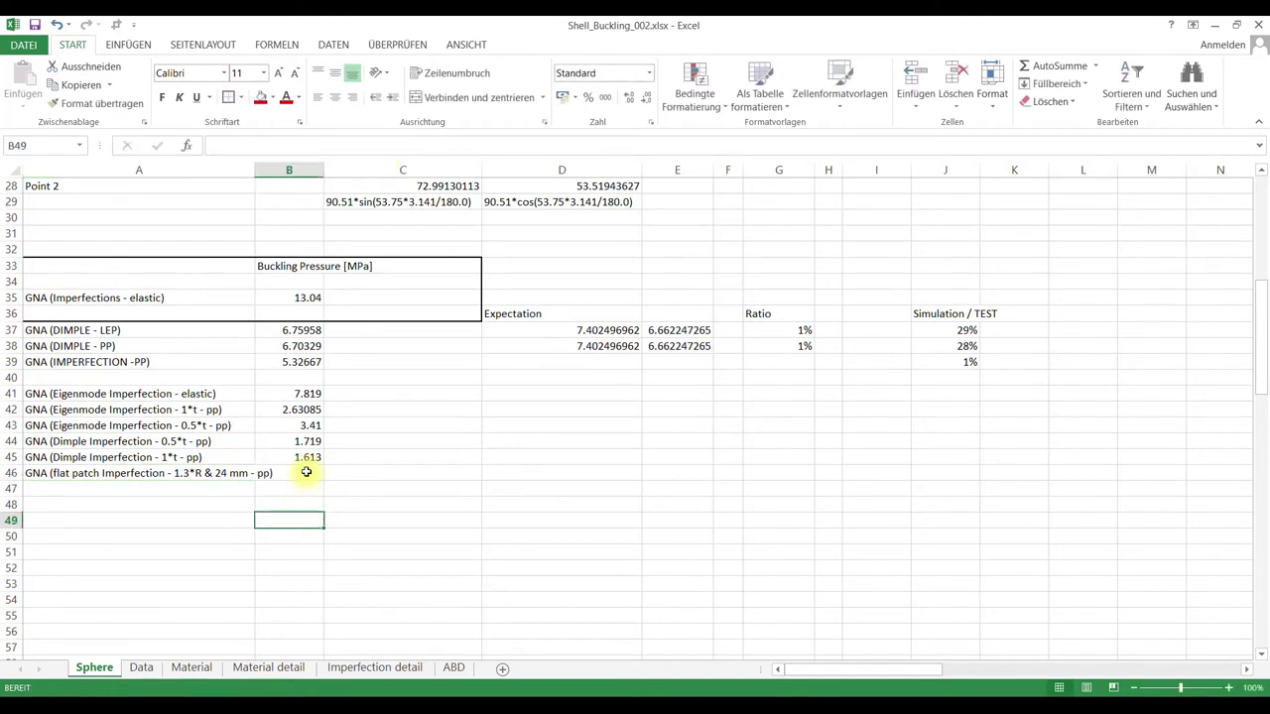
# - Enter 4.637 in B46 as the buckling pressure of the flat patch imperfection
pyautogui.click(306, 472)
pyautogui.write('4.')
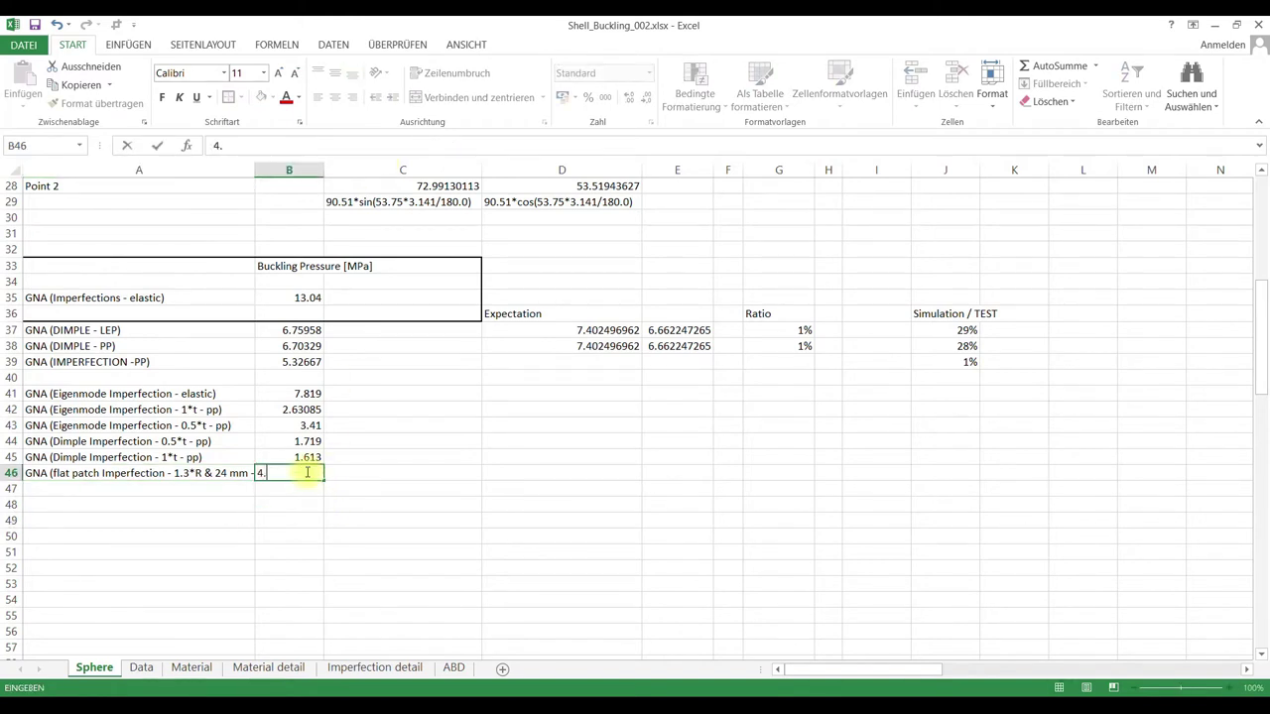
pyautogui.write('637')
pyautogui.press('Return')
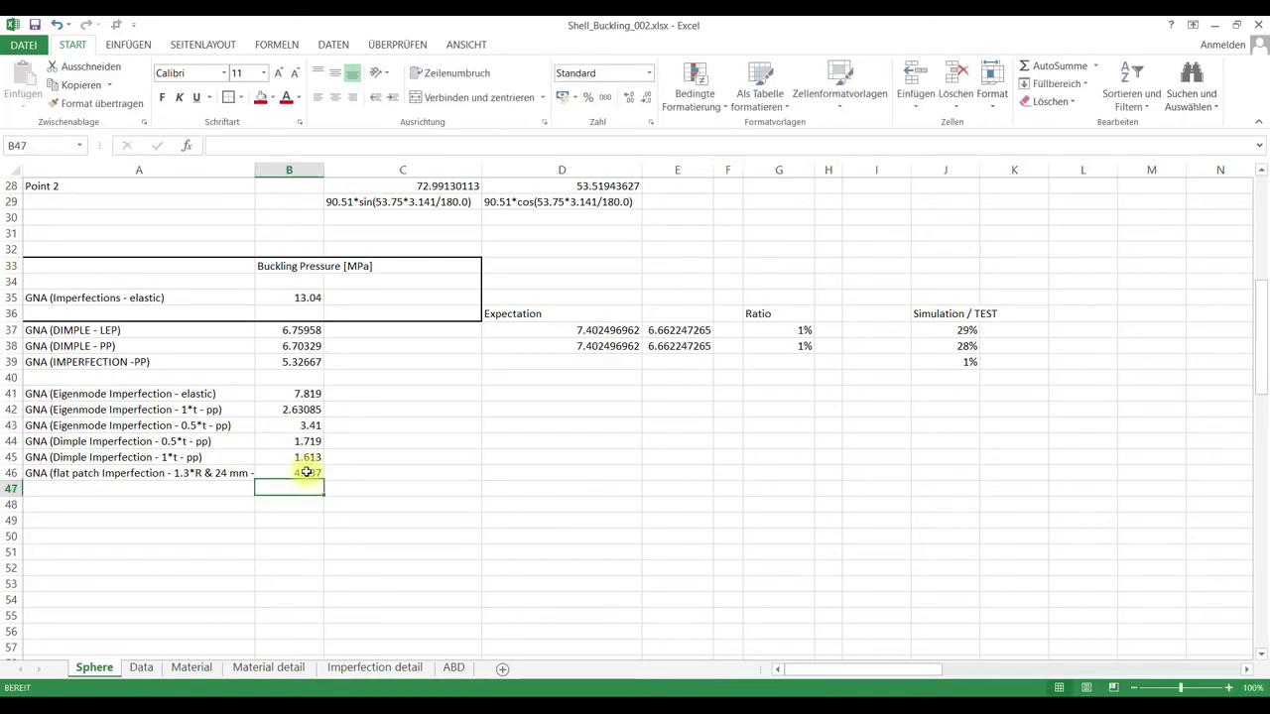
# - Compare the flat patch buckling pressure in B46 with the minimum test buckling pressure in E21
pyautogui.click(307, 472)
pyautogui.scroll(4, 411, 482)
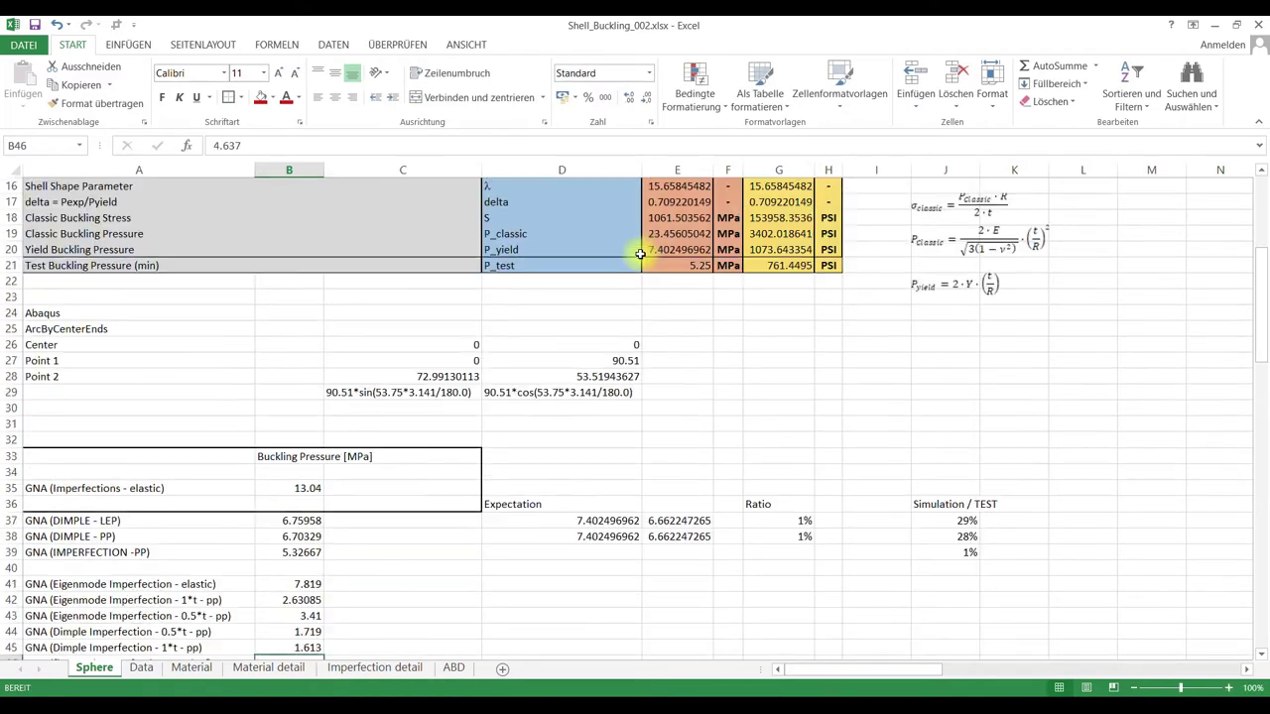
pyautogui.click(682, 267)
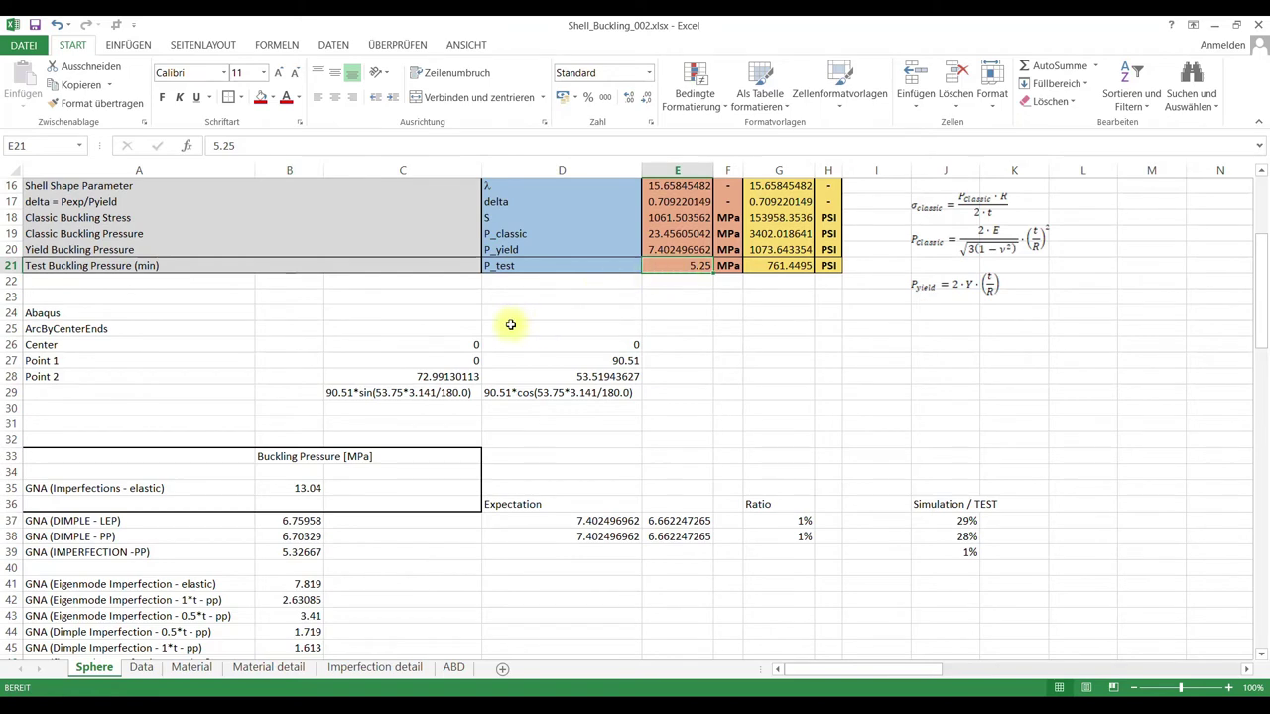
pyautogui.scroll(-3, 380, 350)
pyautogui.click(285, 519)
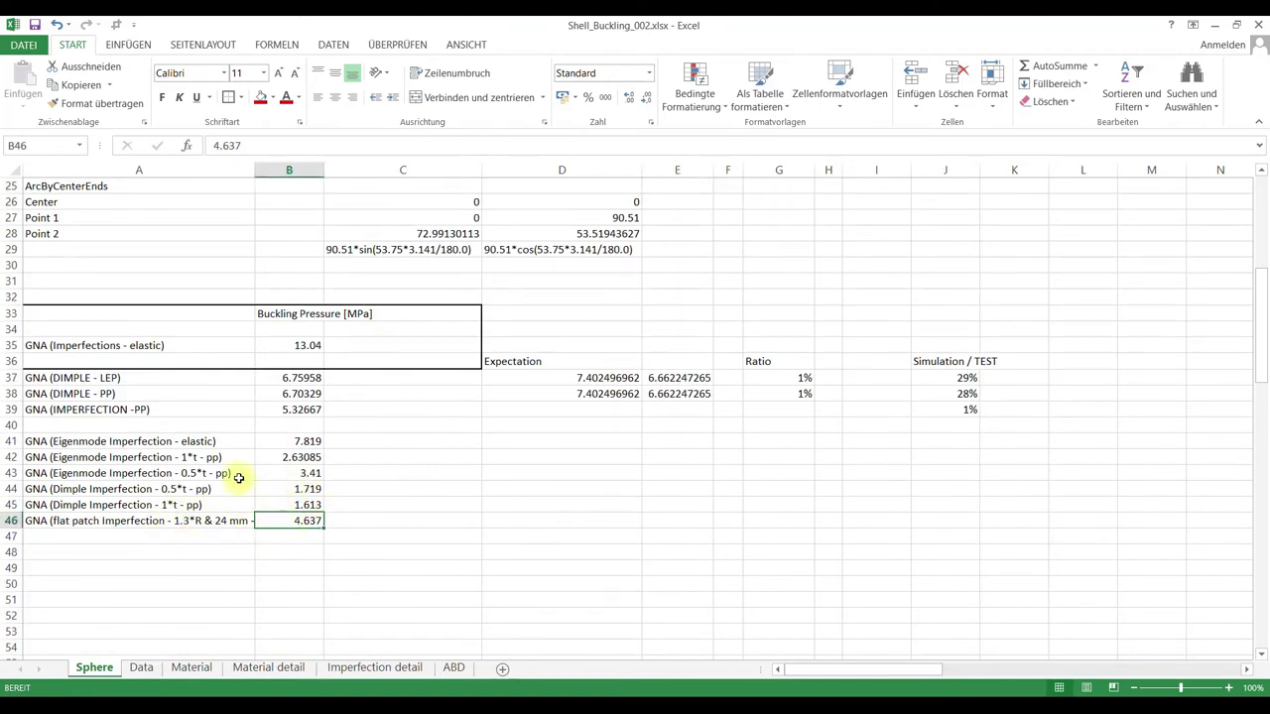
# - Insert an entire row above the flat patch imperfection result in row 46
pyautogui.click(99, 547)
pyautogui.click(63, 523)
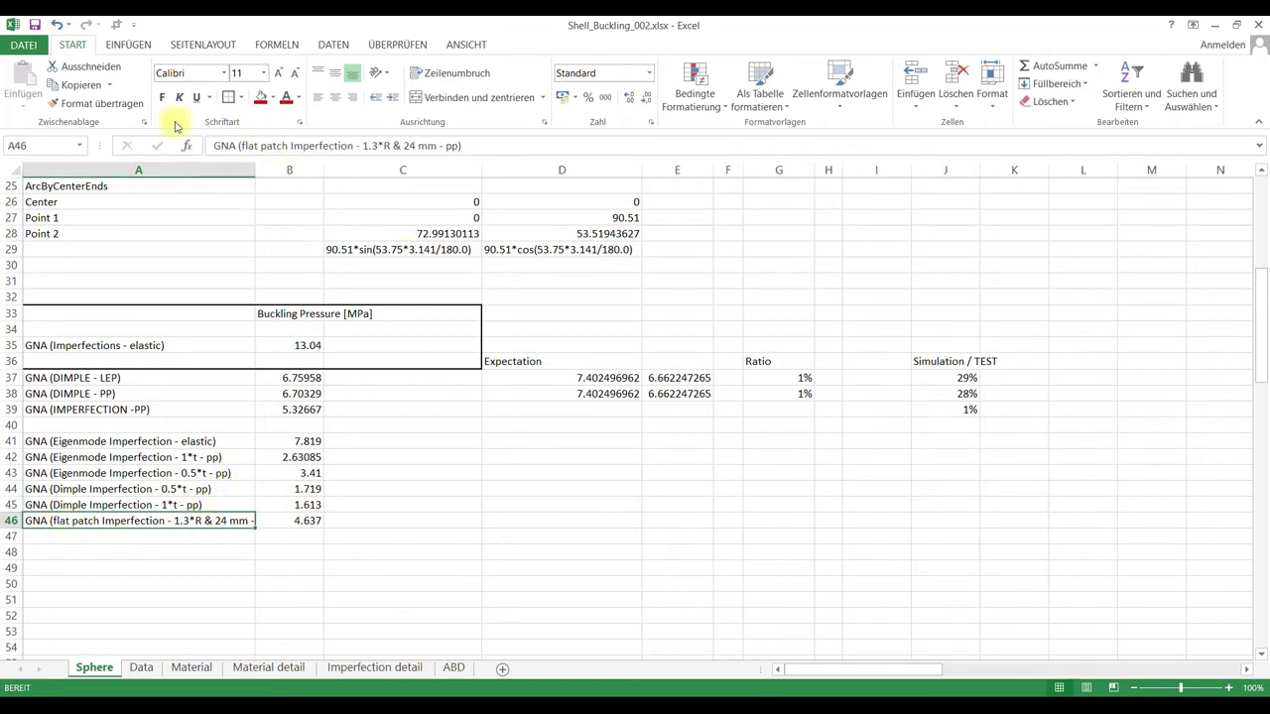
pyautogui.rightClick(60, 523)
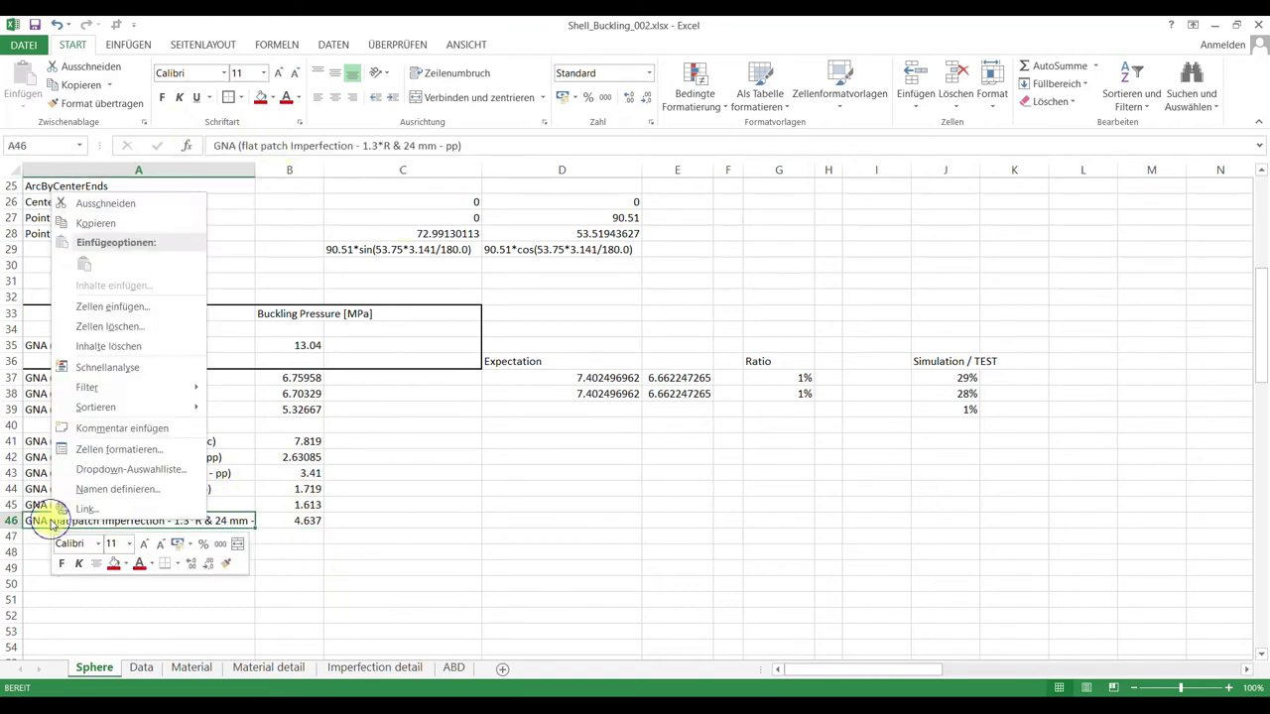
pyautogui.click(124, 306)
pyautogui.click(95, 307)
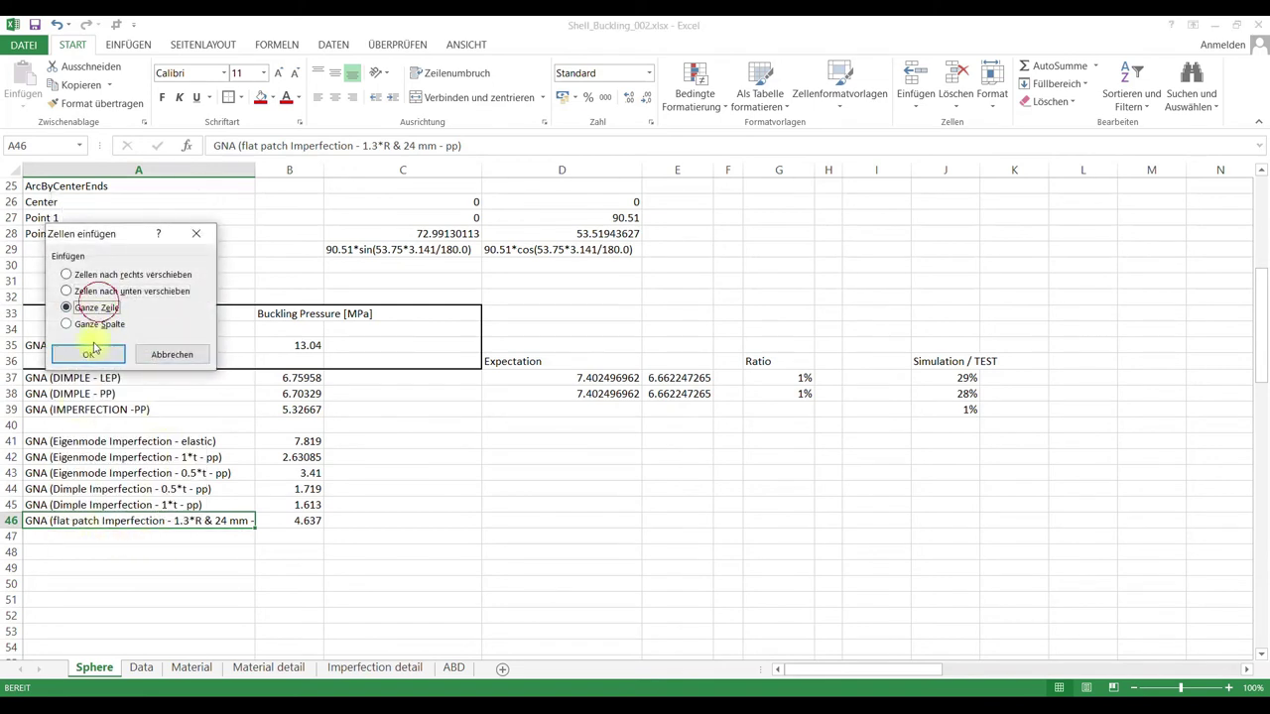
pyautogui.click(89, 354)
# - Copy the label in A45 to A46 and change it to "GNA (Dimple Imperfection - 0.1*t - pp)"
pyautogui.click(72, 506)
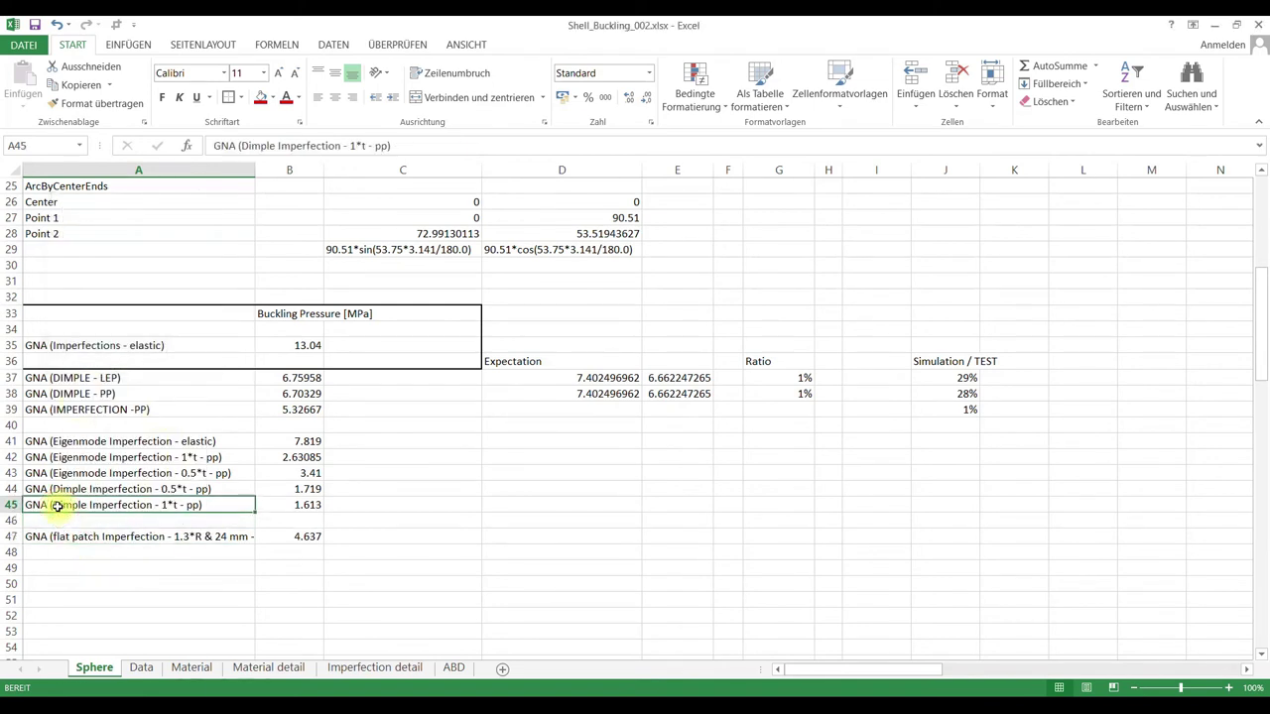
pyautogui.hotkey('ctrl', 'c')
pyautogui.click(55, 521)
pyautogui.hotkey('ctrl', 'v')
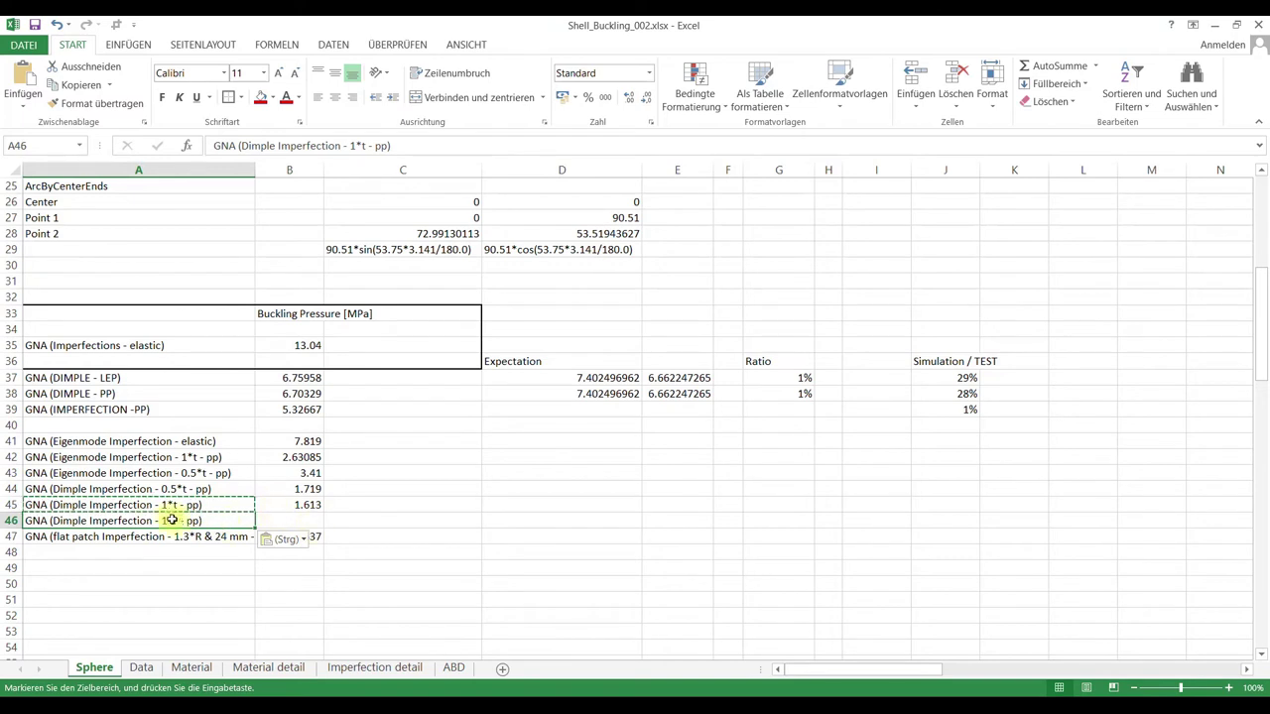
pyautogui.click(352, 146)
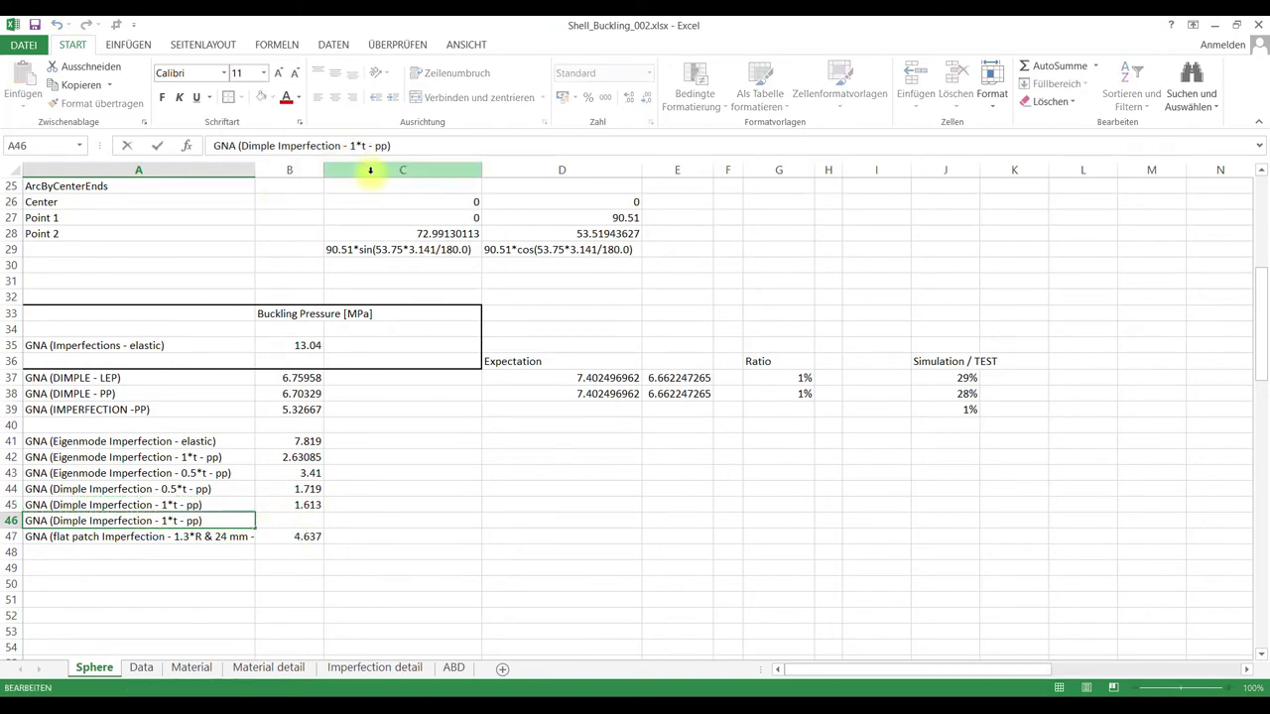
pyautogui.write('0.')
pyautogui.click(283, 616)
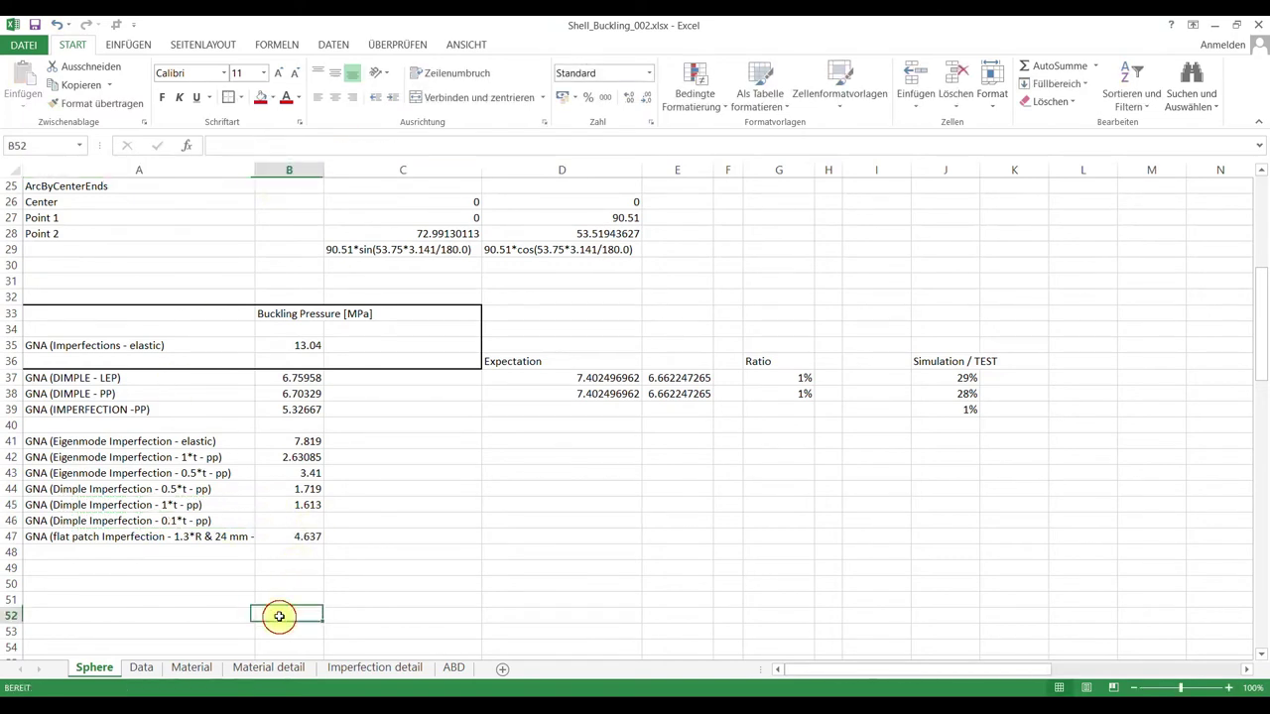
# - Enter 5.23 in B46 as the buckling pressure of the 0.1*t dimple imperfection
pyautogui.click(296, 519)
pyautogui.write('5.23')
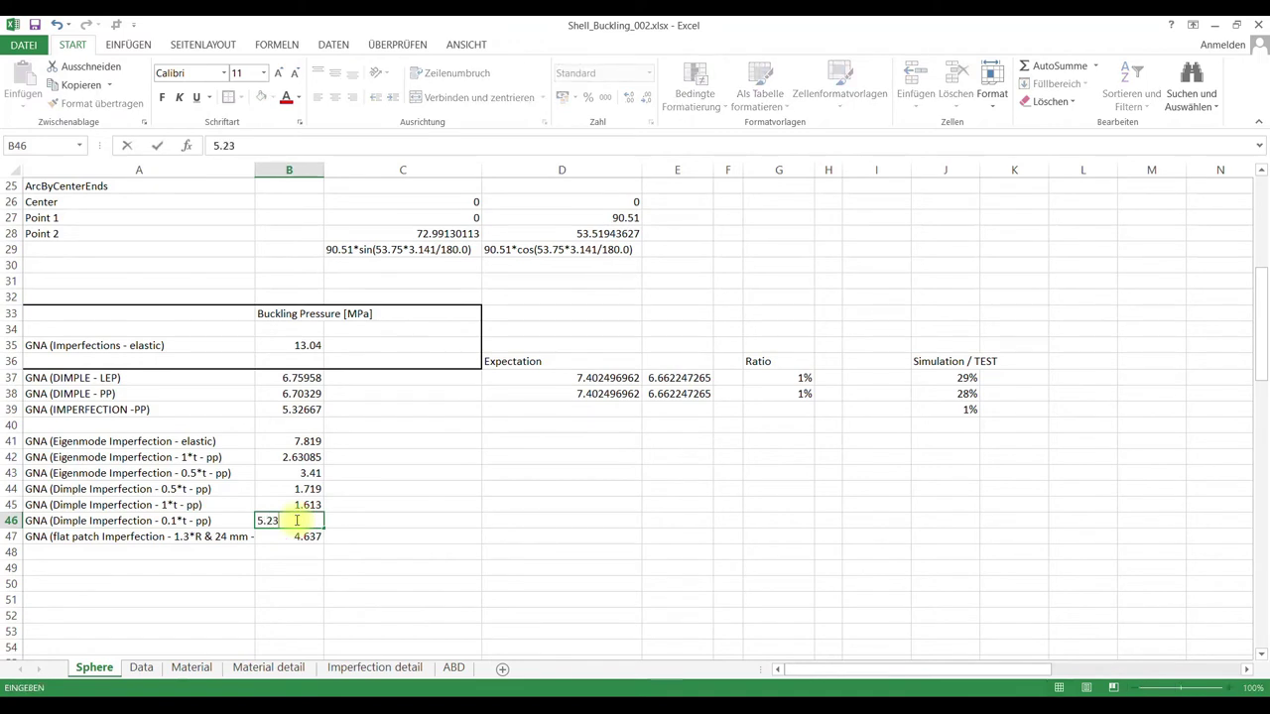
pyautogui.press('Return')
pyautogui.click(202, 573)
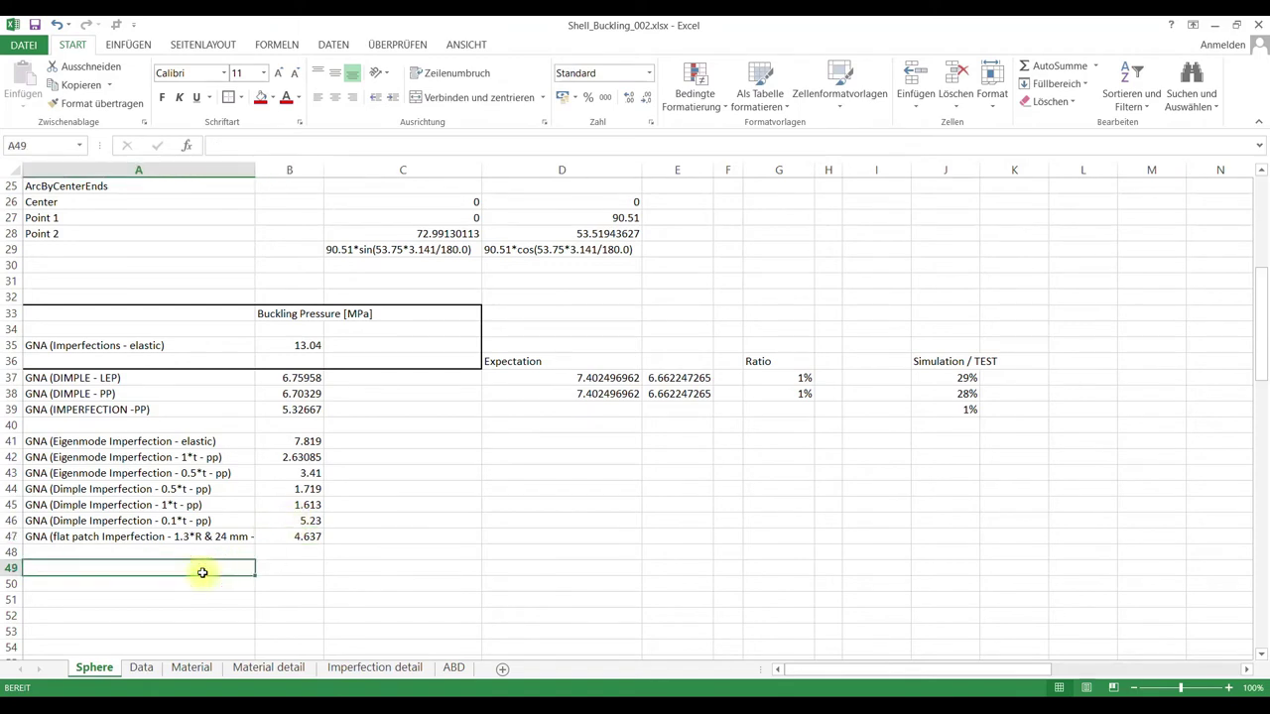
# - Compare the 0.1*t dimple imperfection result in row 46 with the flat patch imperfection result in row 47
pyautogui.click(287, 521)
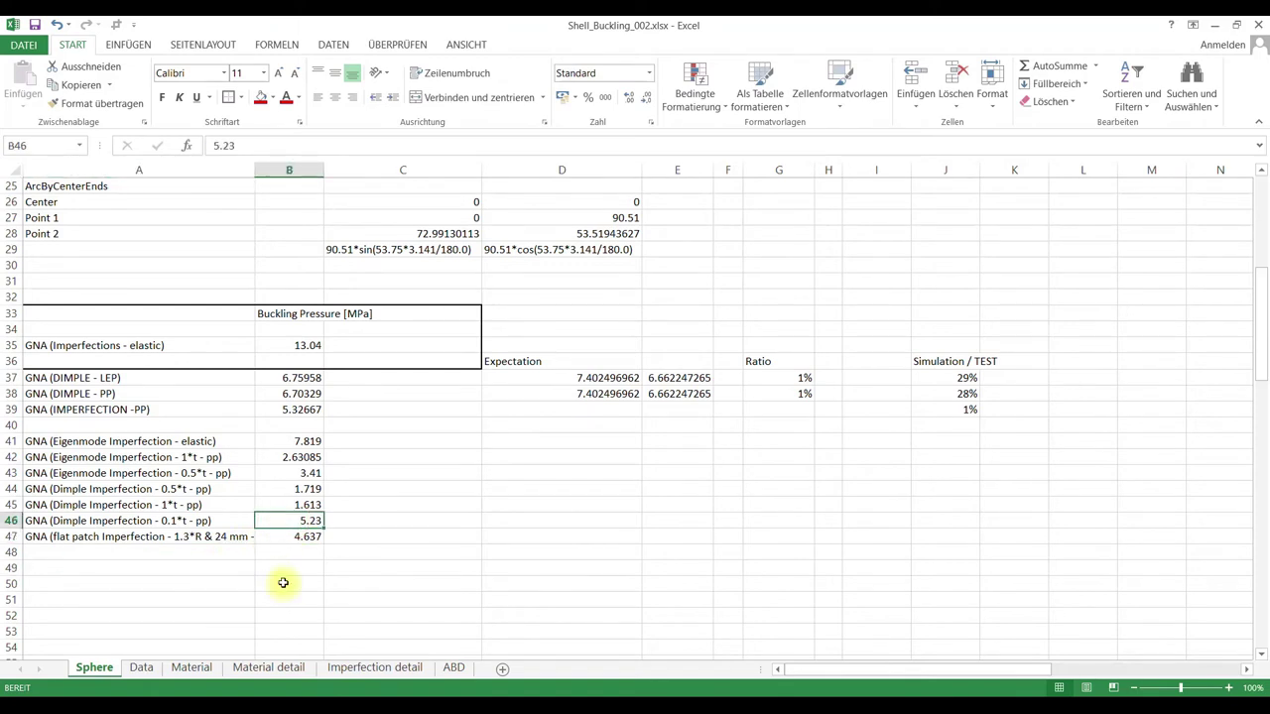
pyautogui.click(54, 518)
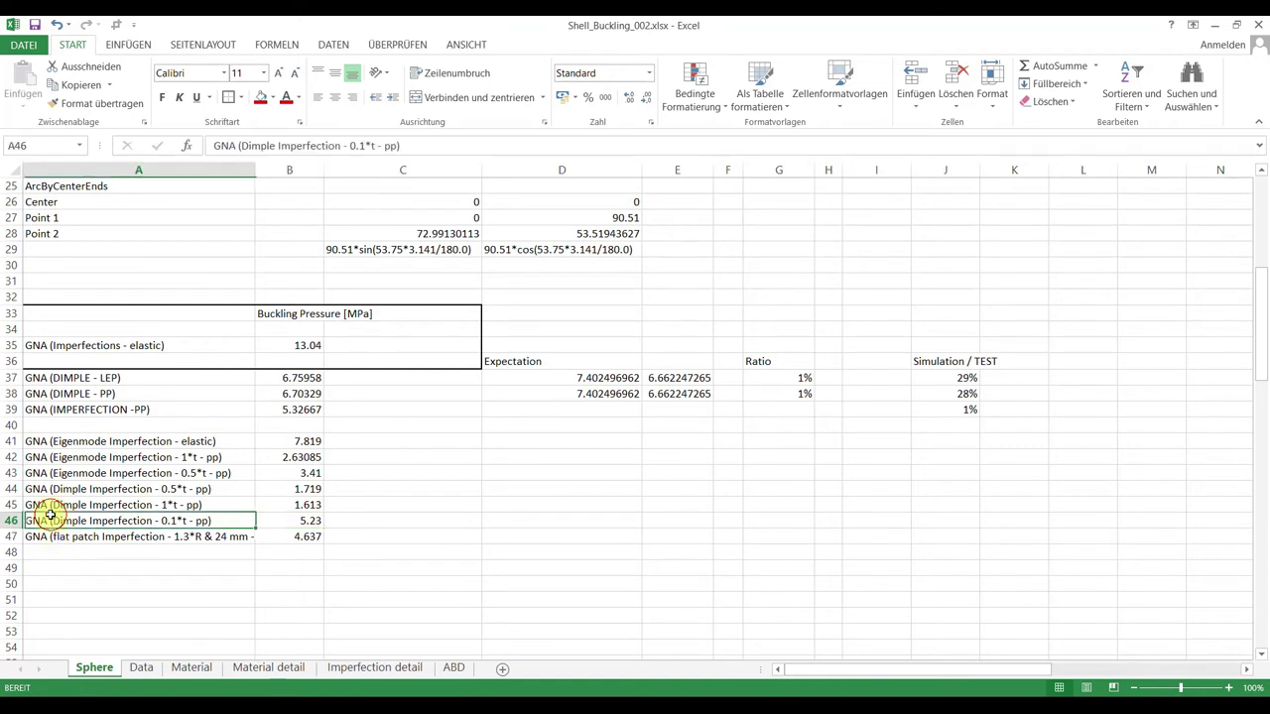
pyautogui.click(248, 615)
pyautogui.click(304, 519)
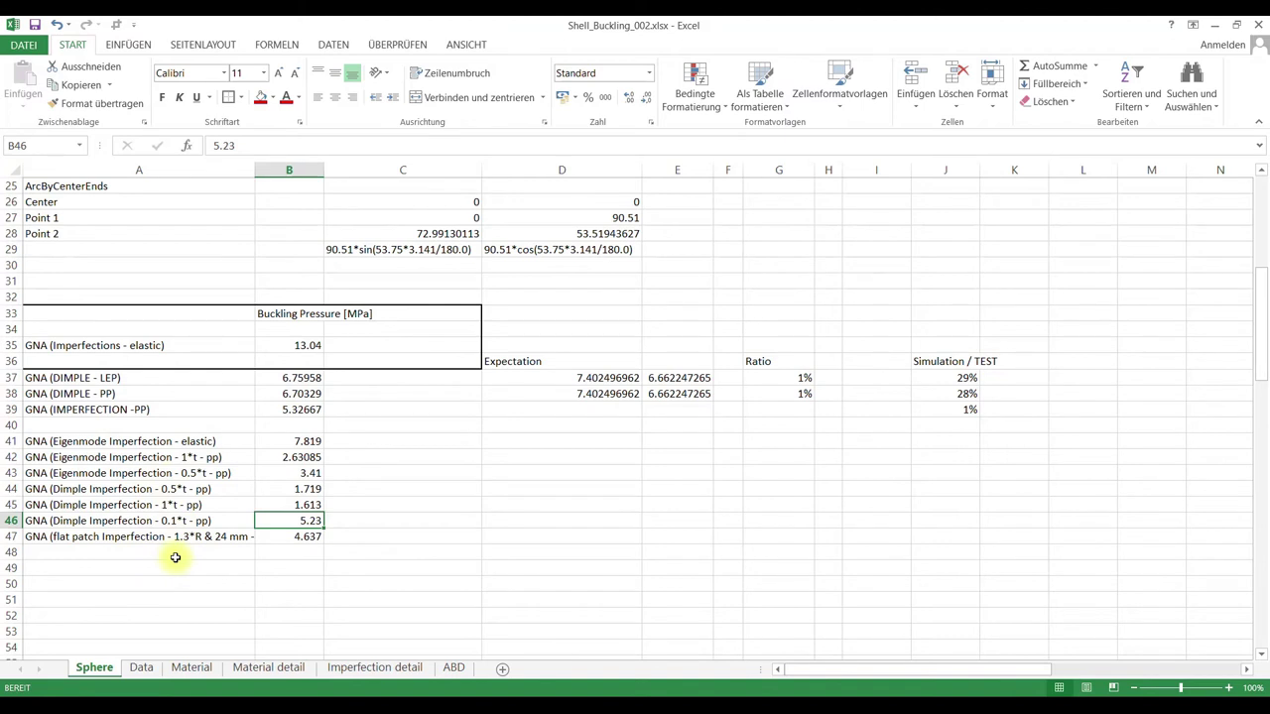
pyautogui.click(83, 521)
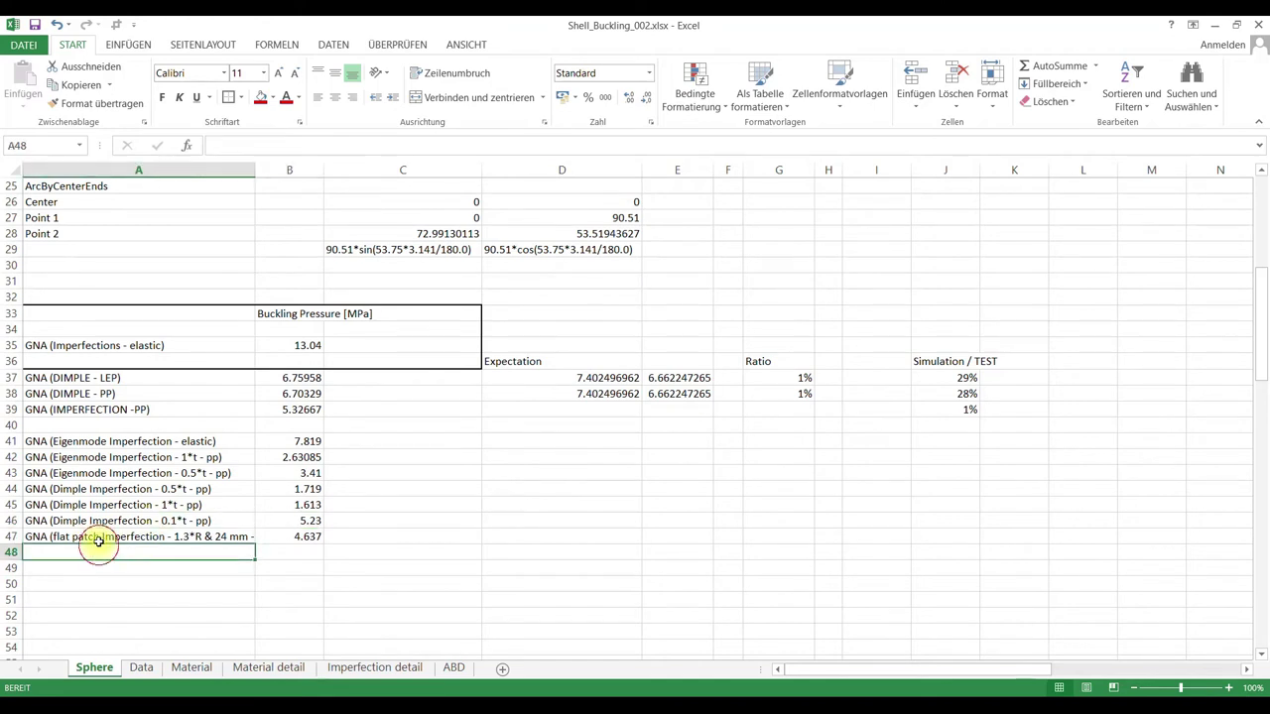
pyautogui.click(296, 521)
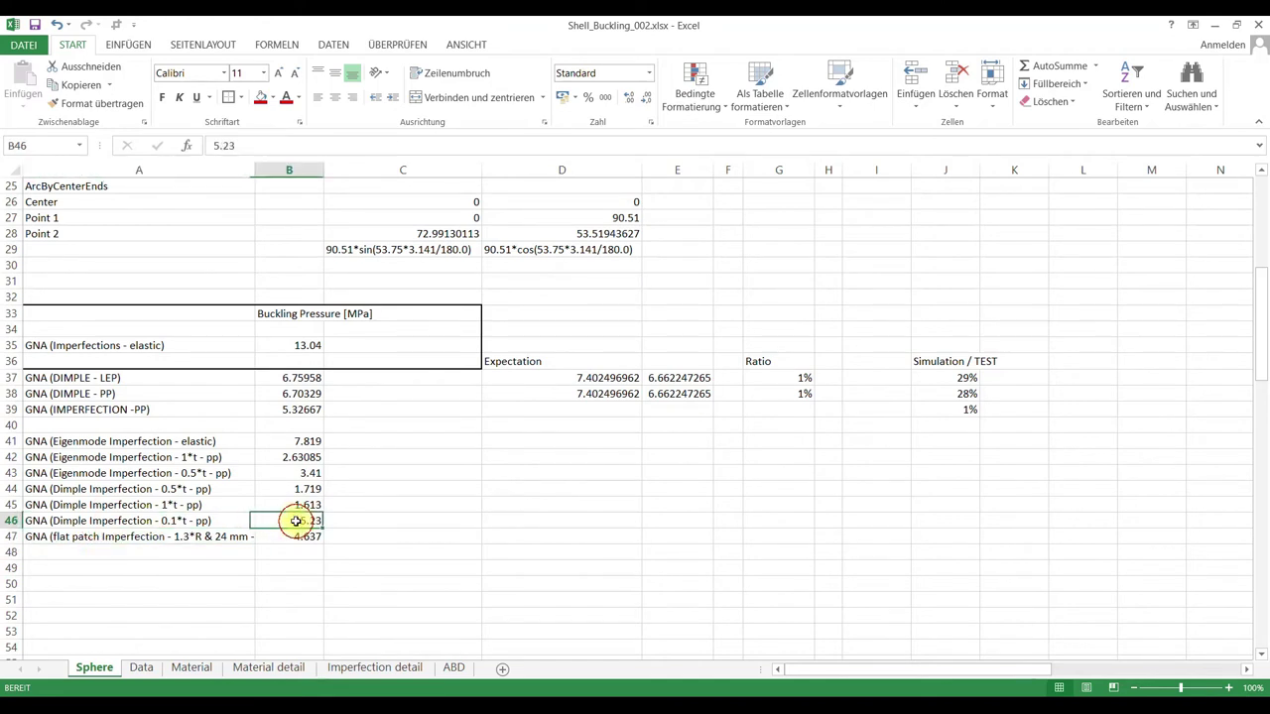
pyautogui.click(143, 568)
pyautogui.click(55, 537)
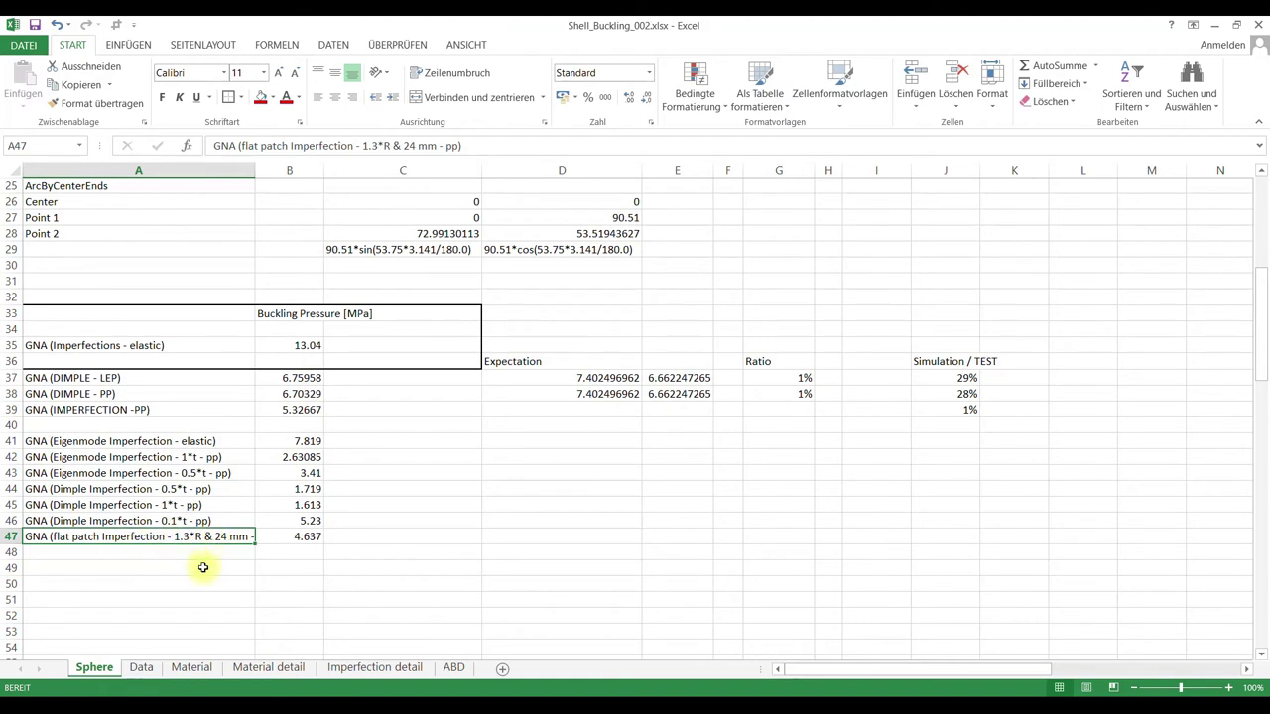
pyautogui.click(202, 567)
pyautogui.click(227, 537)
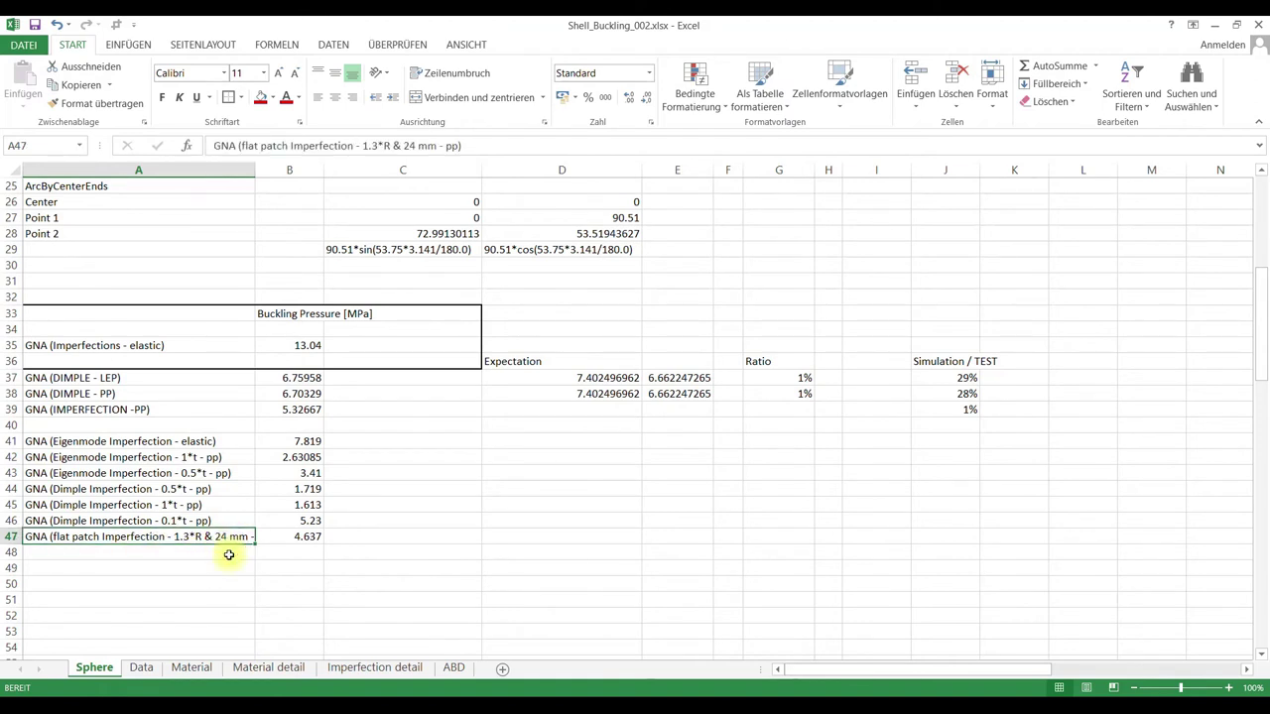
pyautogui.click(215, 578)
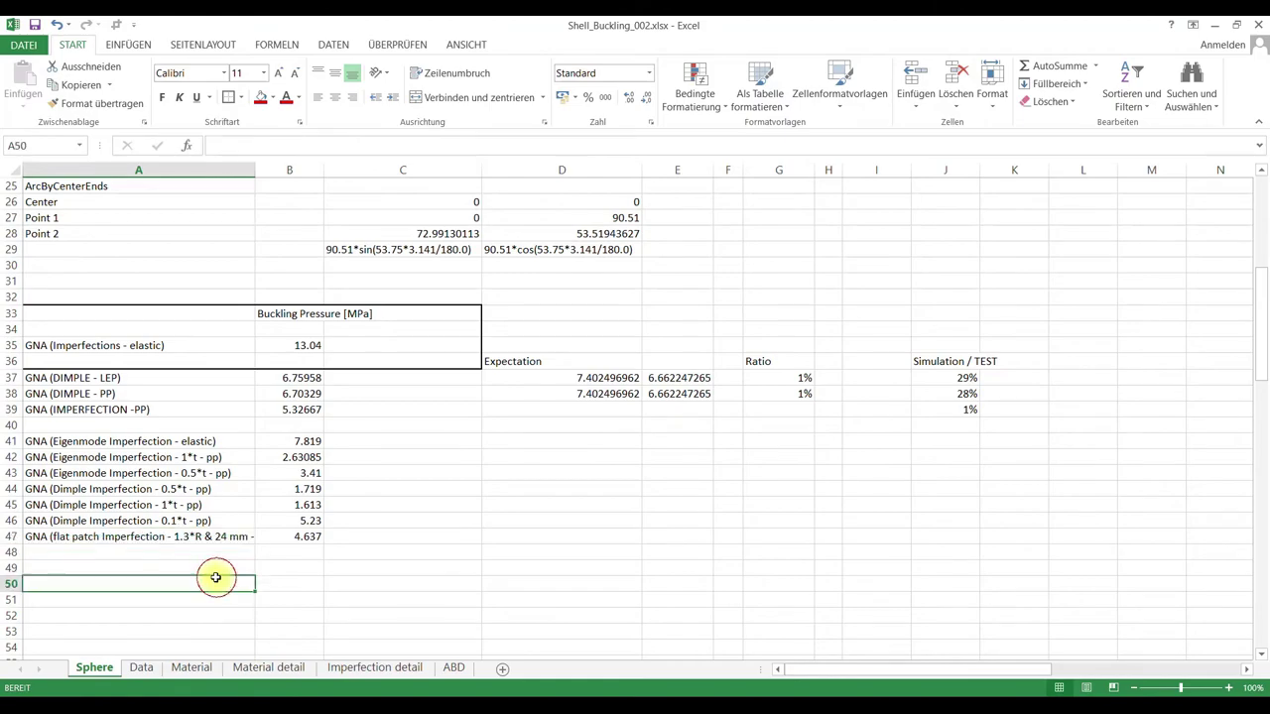
pyautogui.click(179, 537)
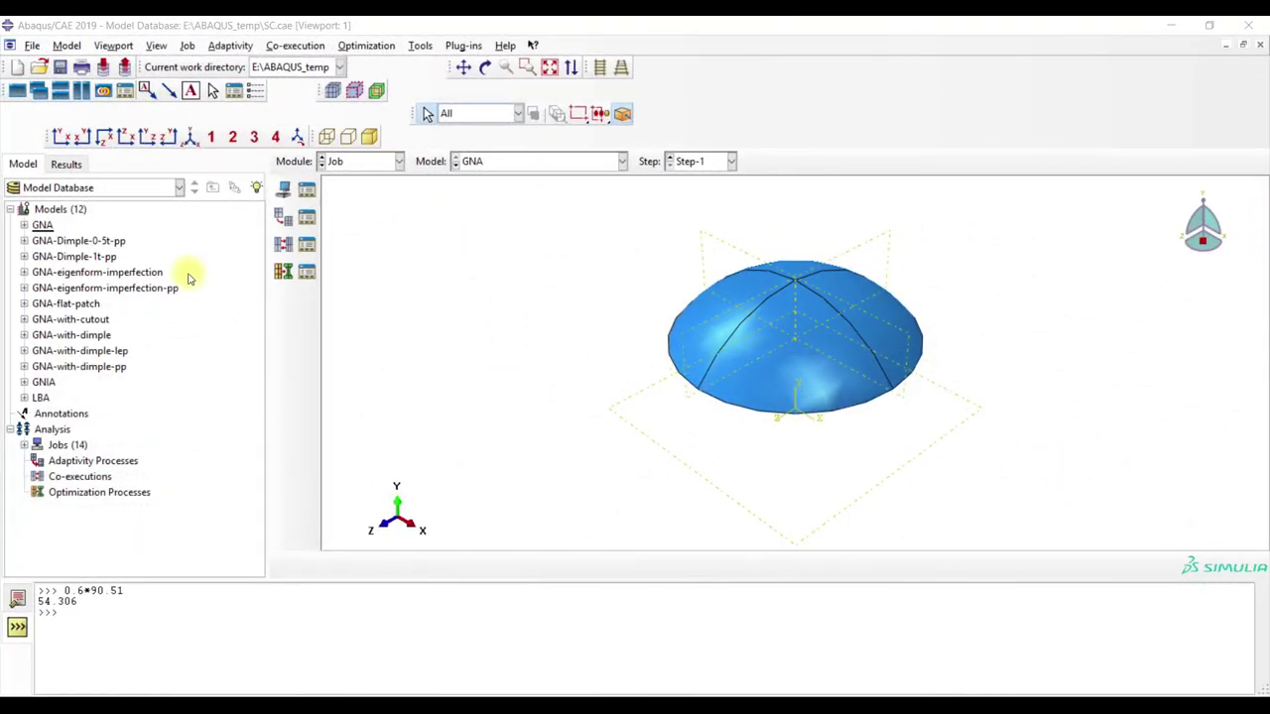
# - In Abaqus/CAE, copy the GNA model to a new model named GNA-LRSM
pyautogui.rightClick(45, 228)
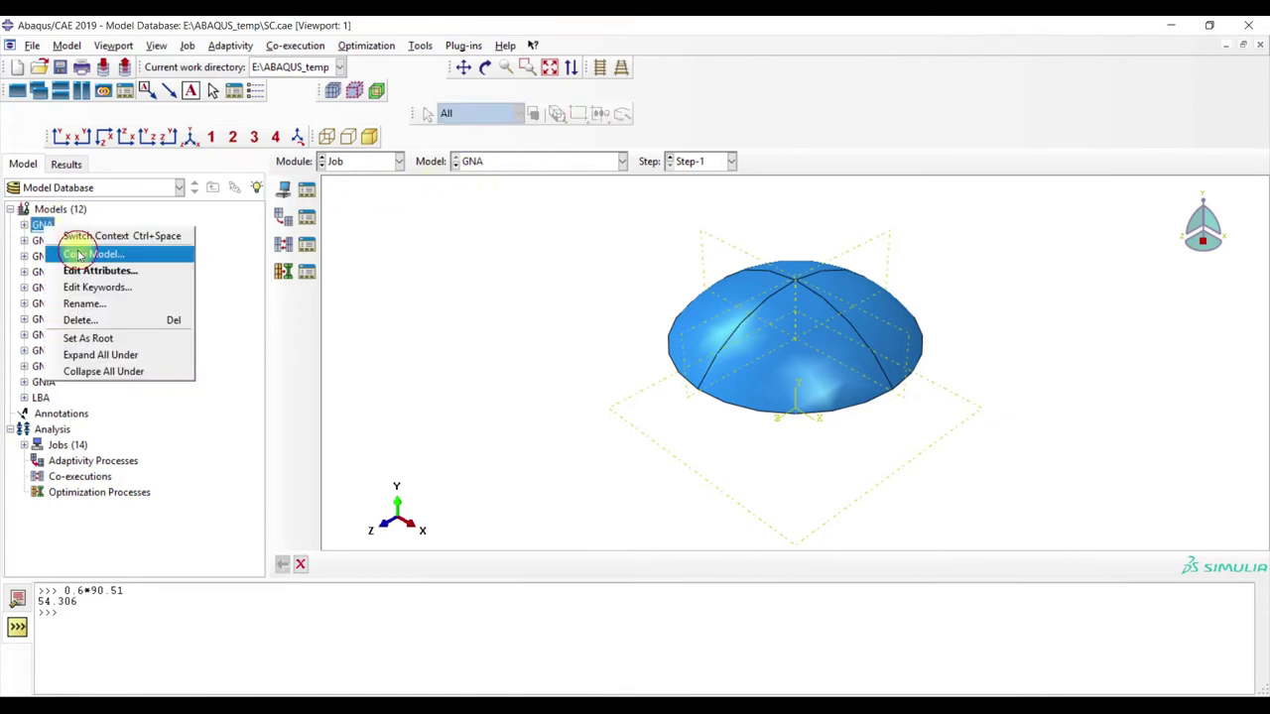
pyautogui.click(79, 256)
pyautogui.click(37, 321)
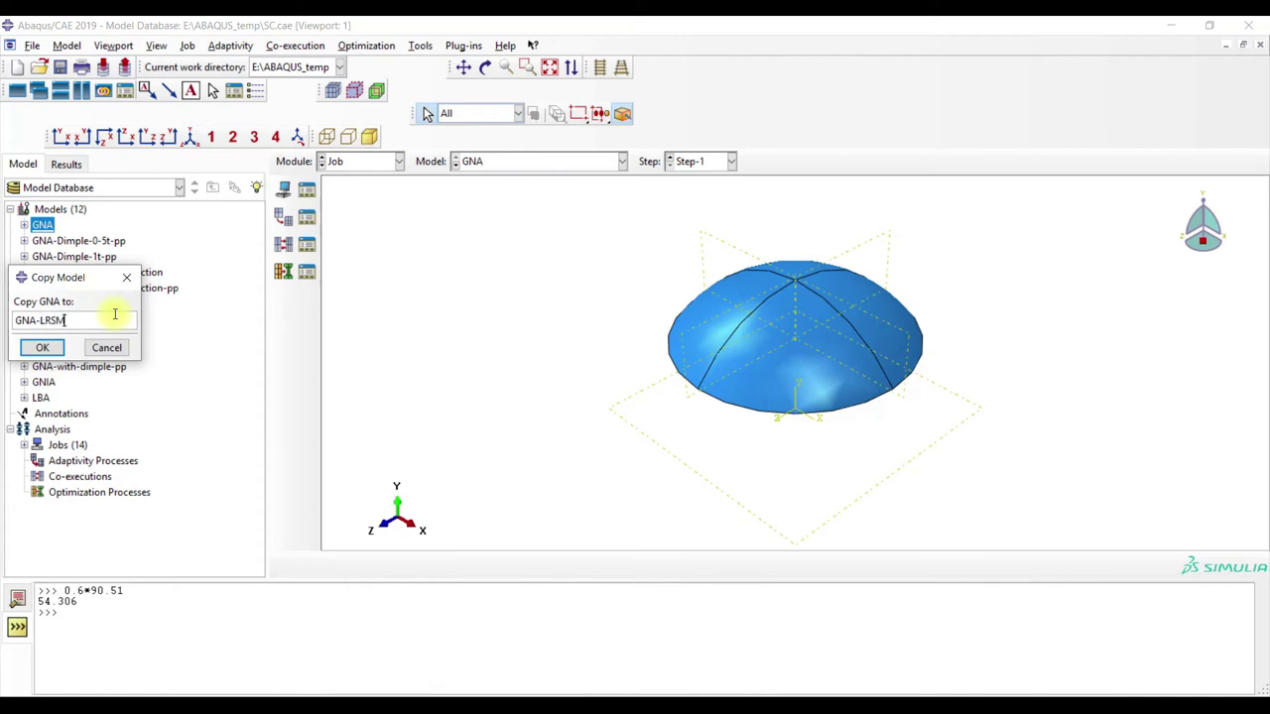
pyautogui.click(50, 349)
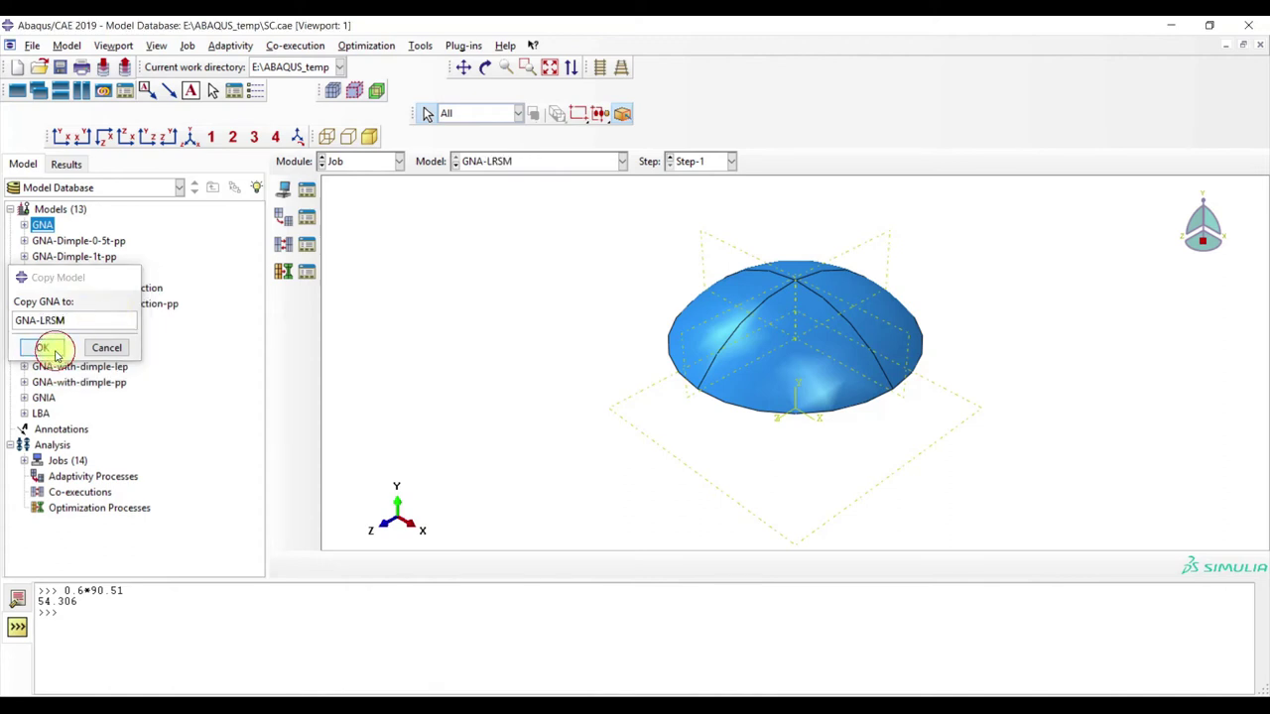
# - In the Property module, begin a General Shell Stiffness section for GNA-LRSM and examine the first three rows and columns of its stiffness matrix
pyautogui.click(338, 161)
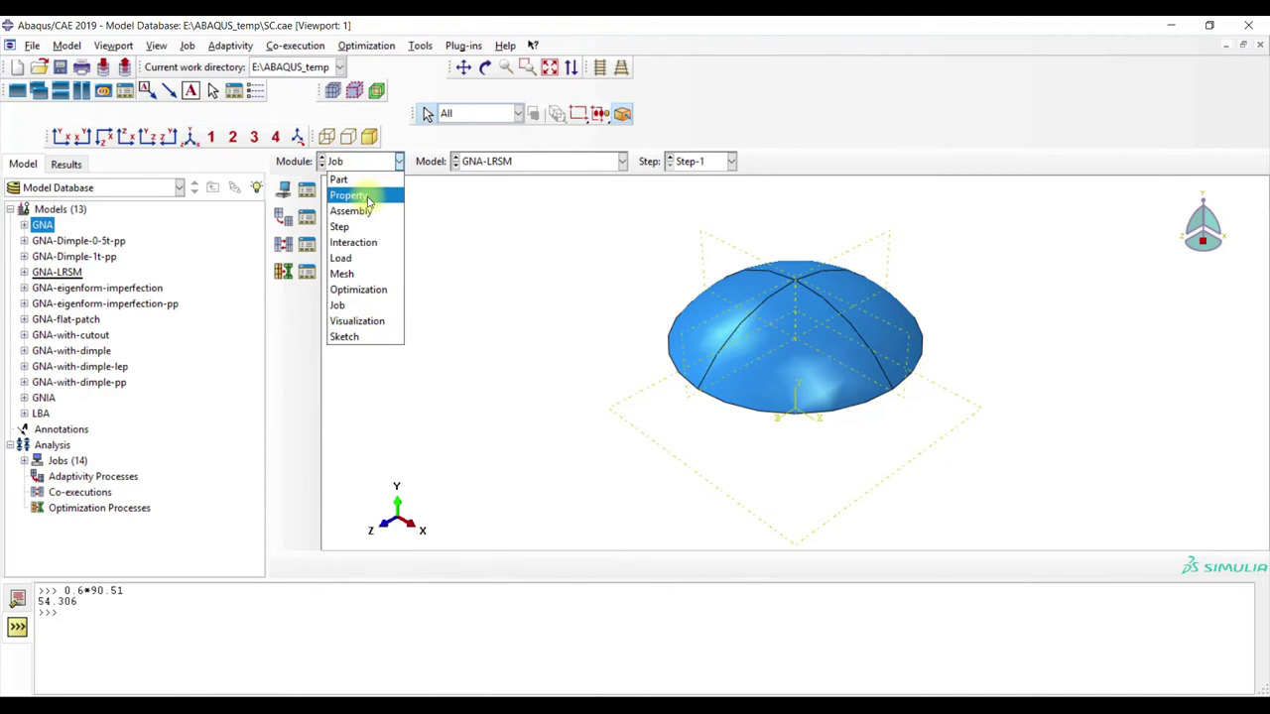
pyautogui.click(367, 196)
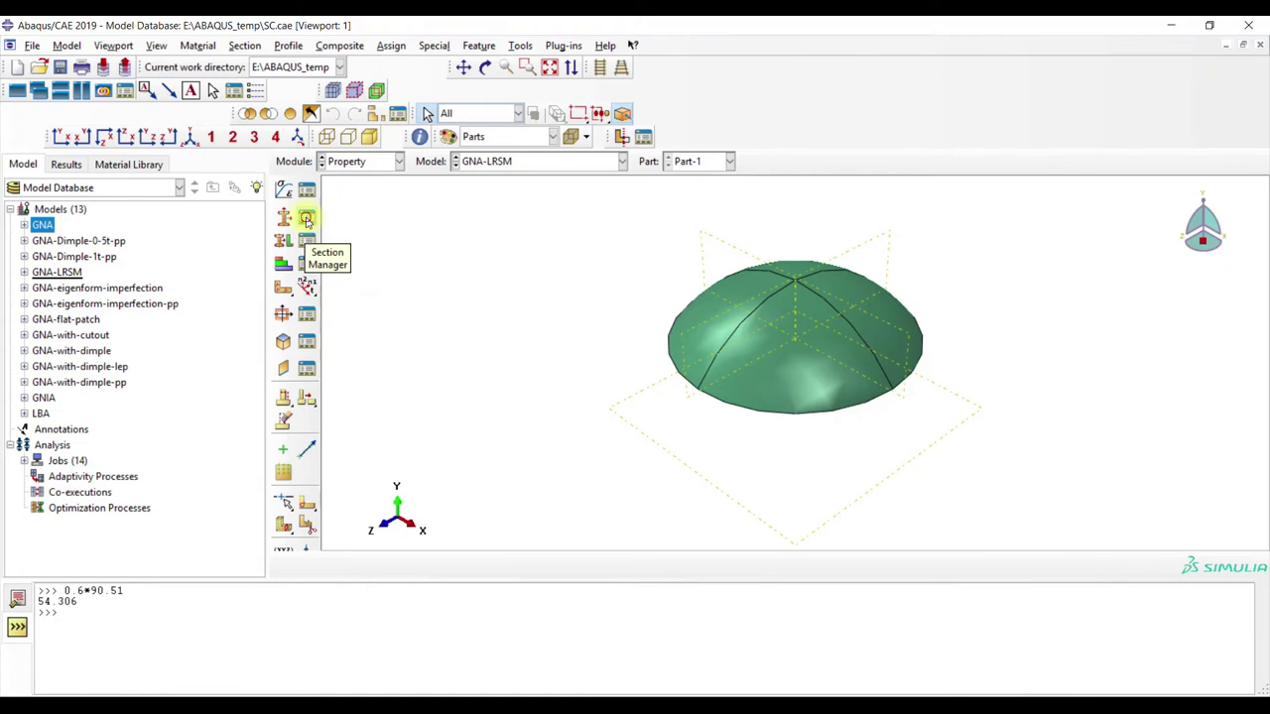
pyautogui.click(306, 220)
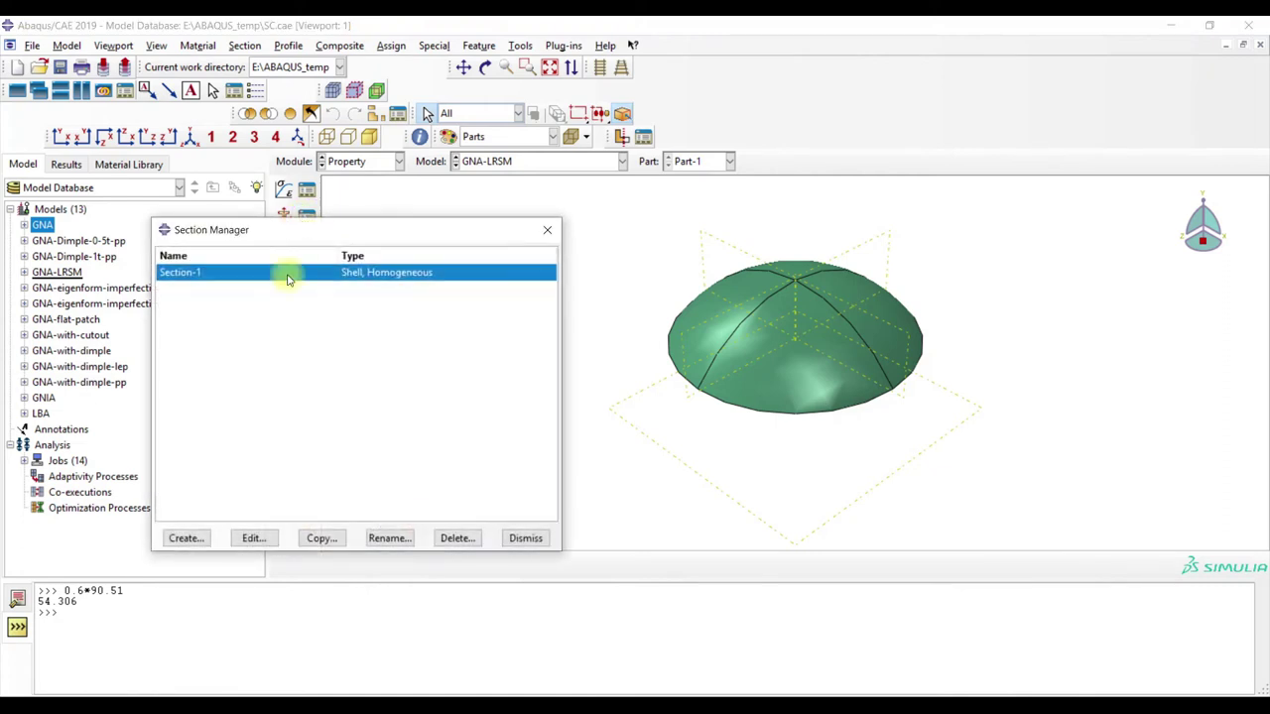
pyautogui.click(193, 553)
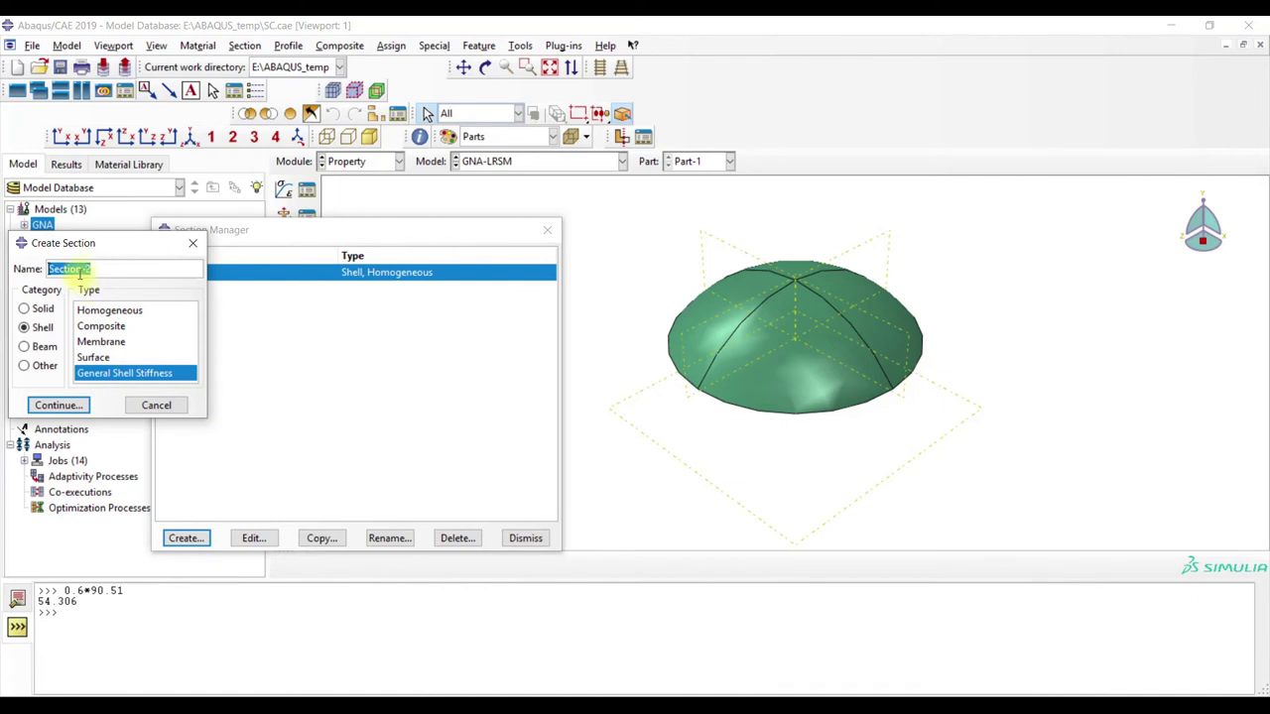
pyautogui.click(58, 406)
pyautogui.moveTo(176, 266); pyautogui.dragTo(288, 295)
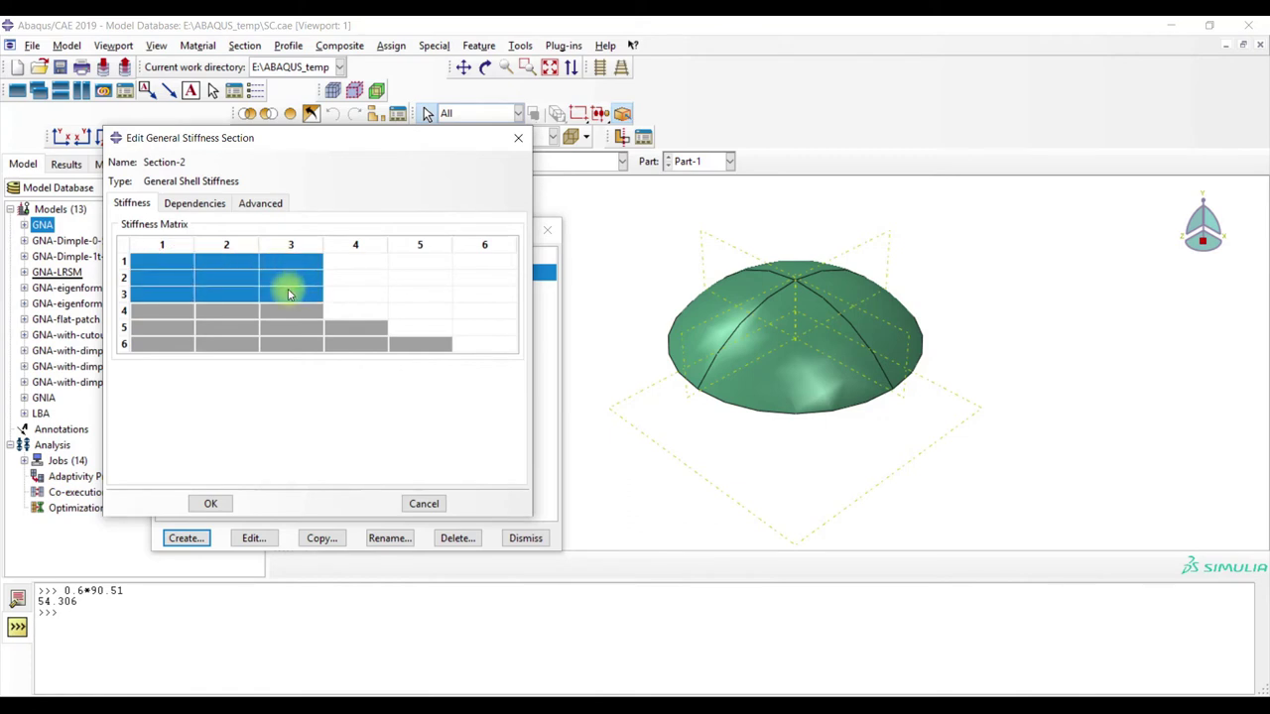
pyautogui.click(356, 261)
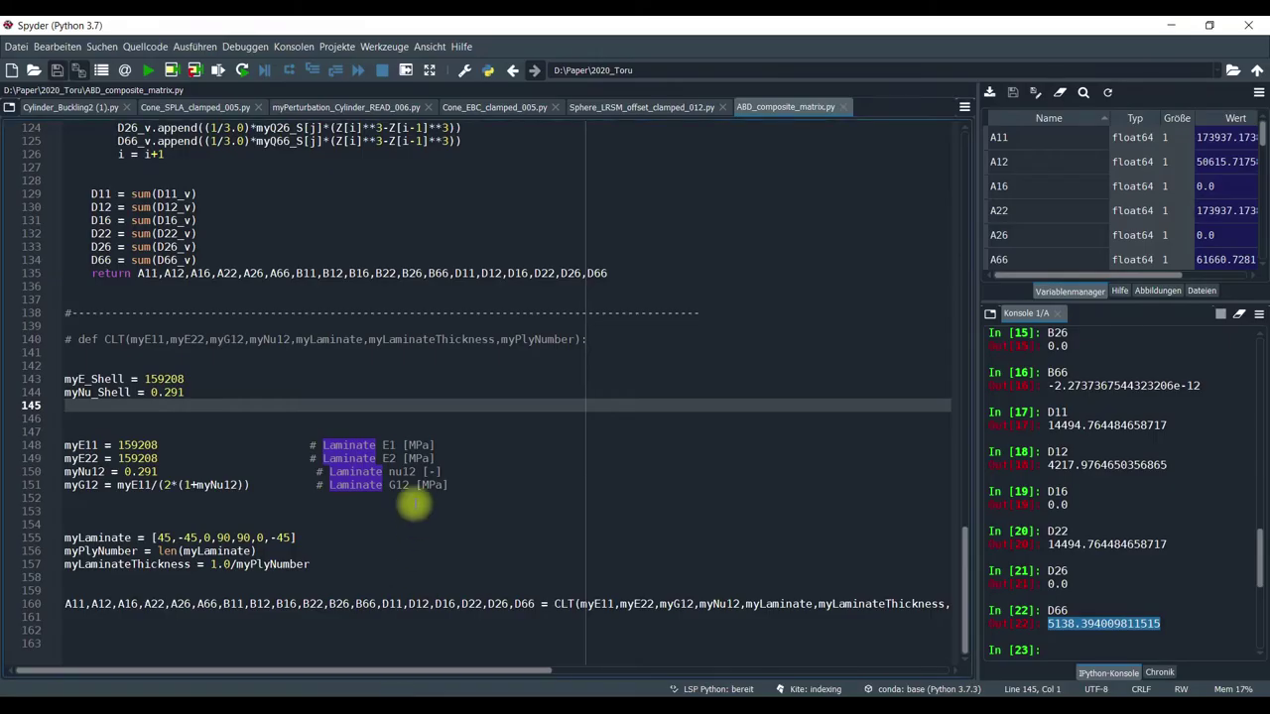
# - Review the CLT function in ABD_composite_matrix.py, from its reduced stiffnesses through the A, B and D matrix calculations
pyautogui.click(418, 445)
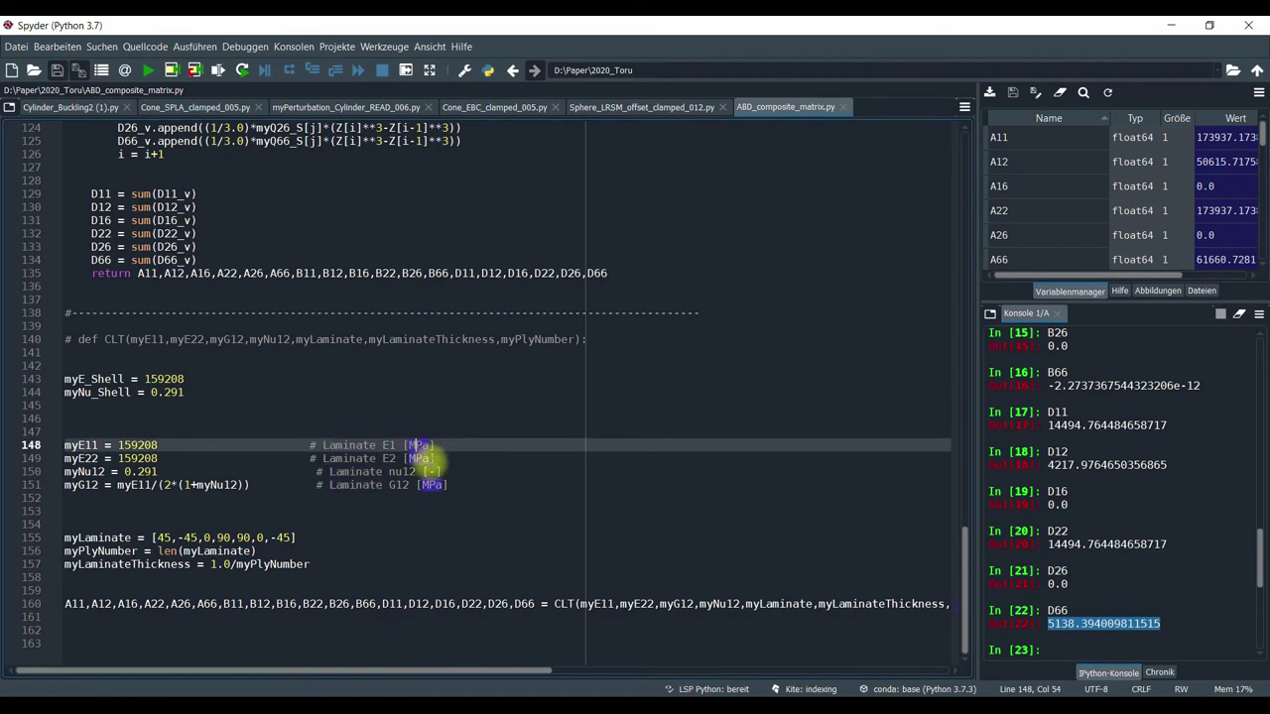
pyautogui.moveTo(975, 615); pyautogui.dragTo(938, 181)
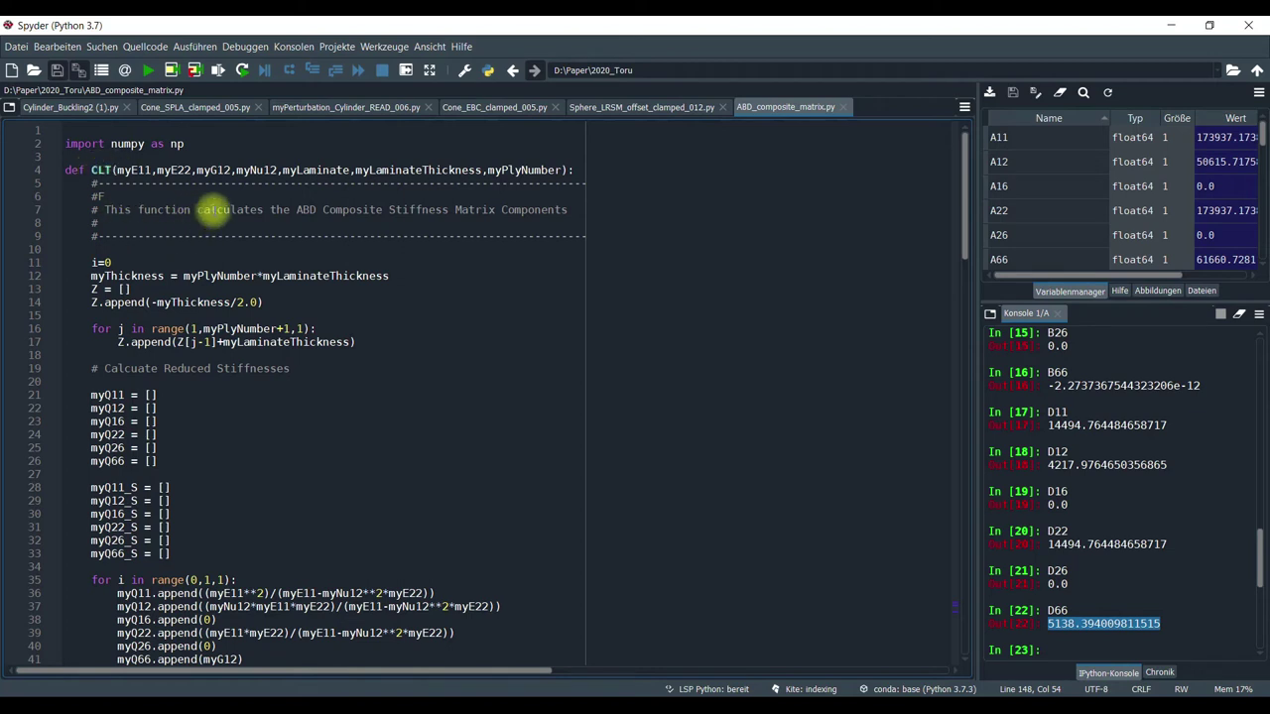
pyautogui.scroll(-7, 248, 258)
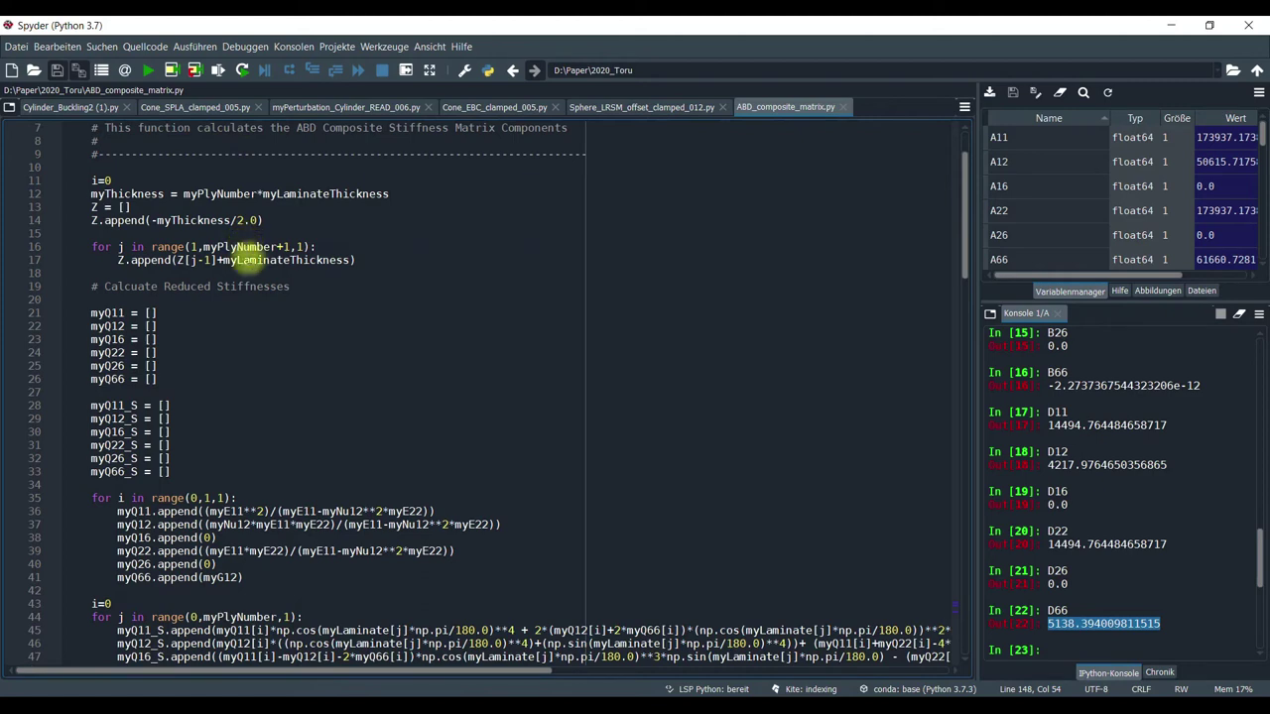
pyautogui.scroll(-19, 258, 298)
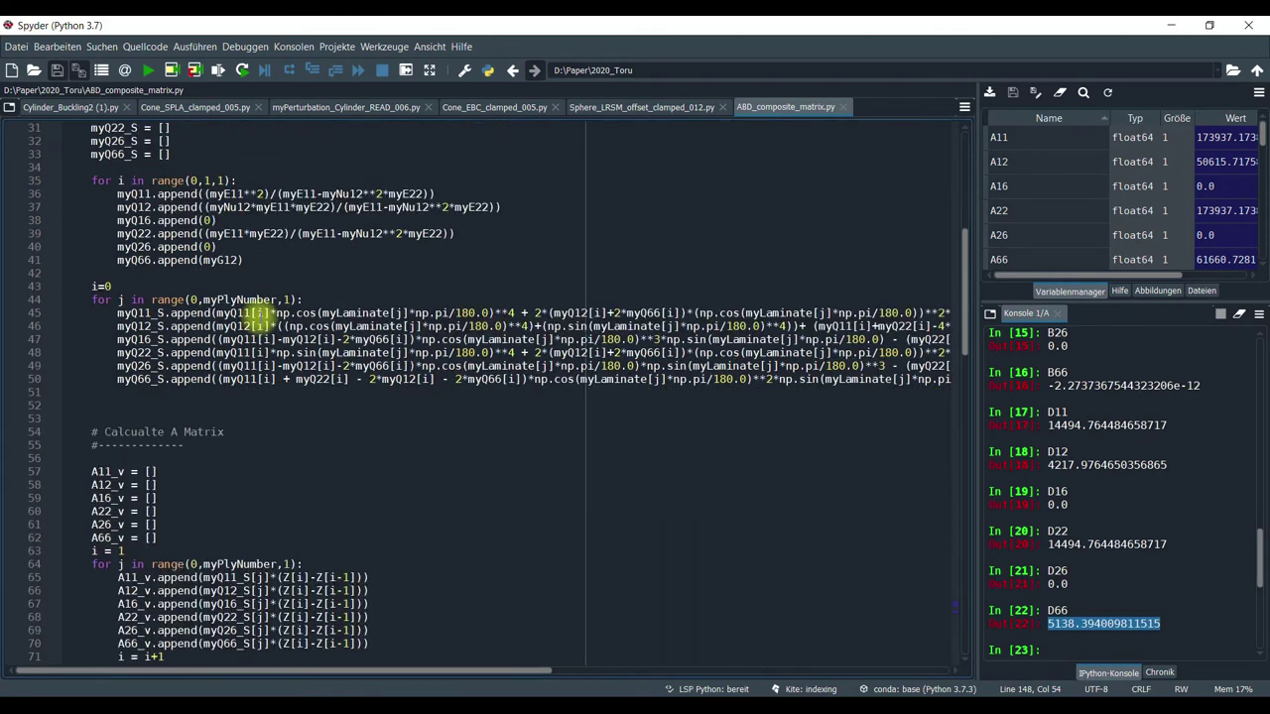
pyautogui.scroll(-4, 256, 320)
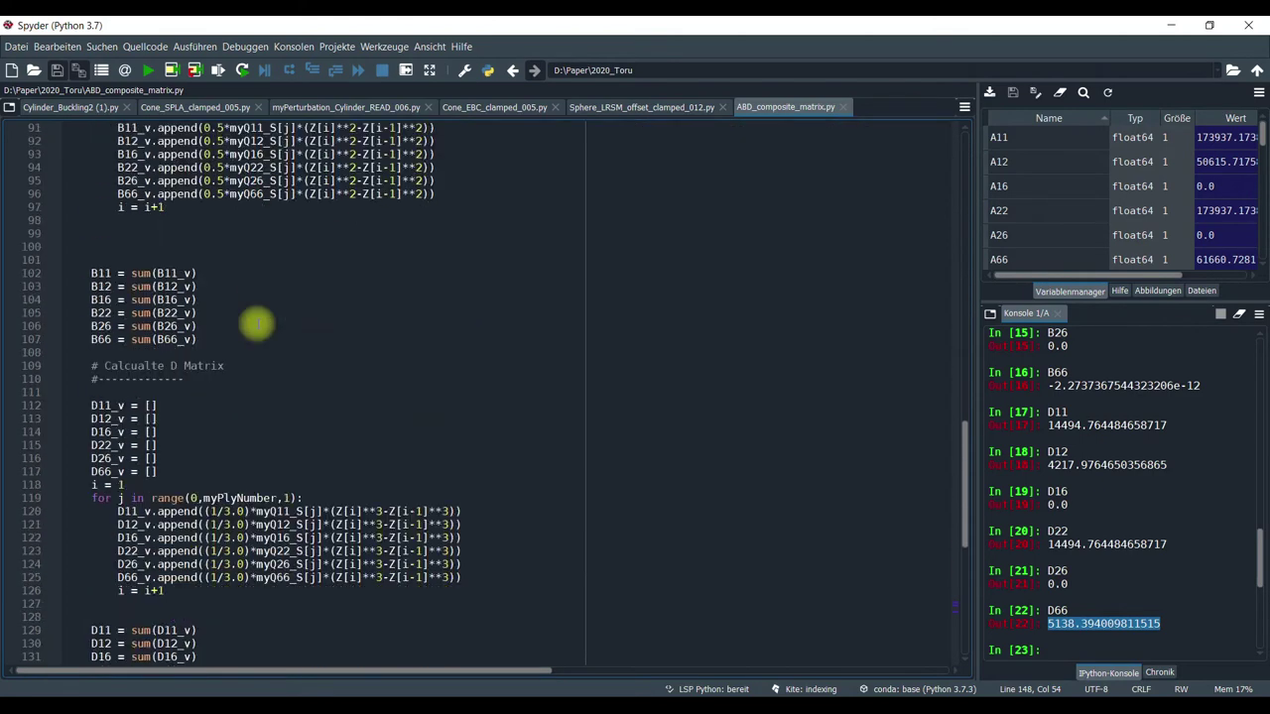
pyautogui.scroll(-4, 256, 323)
pyautogui.scroll(-4, 256, 323)
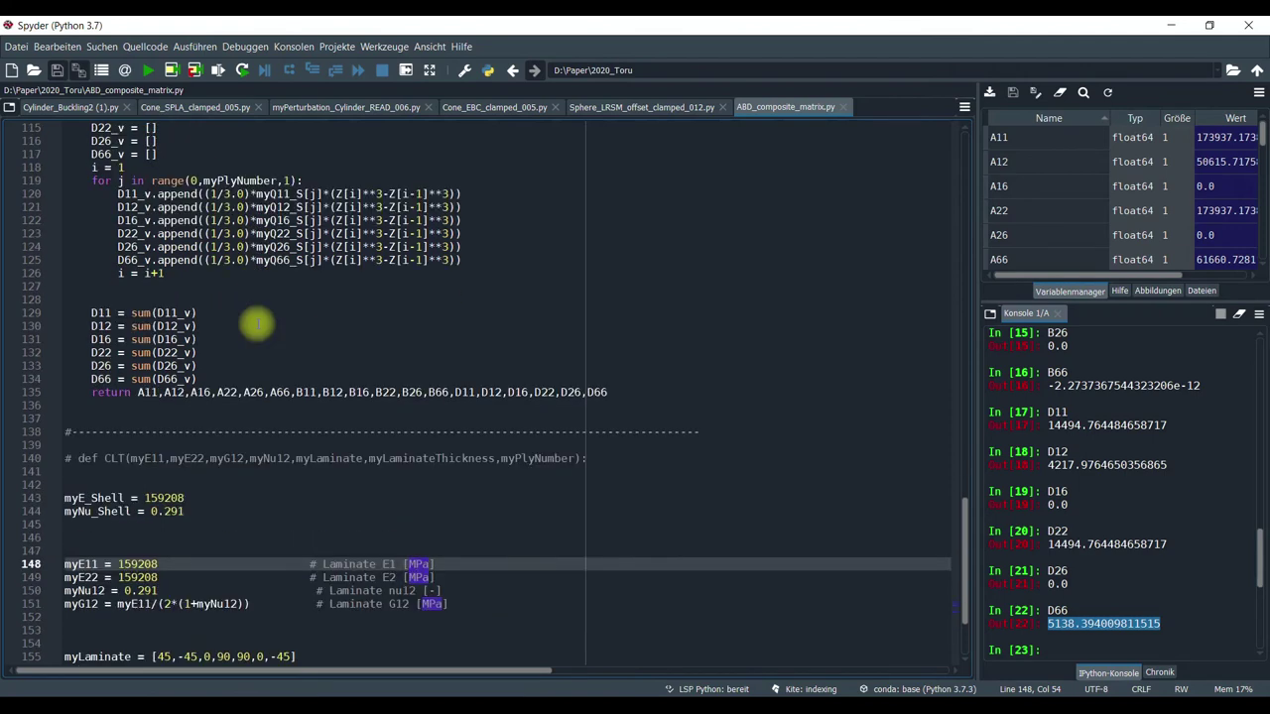
pyautogui.scroll(-3, 256, 324)
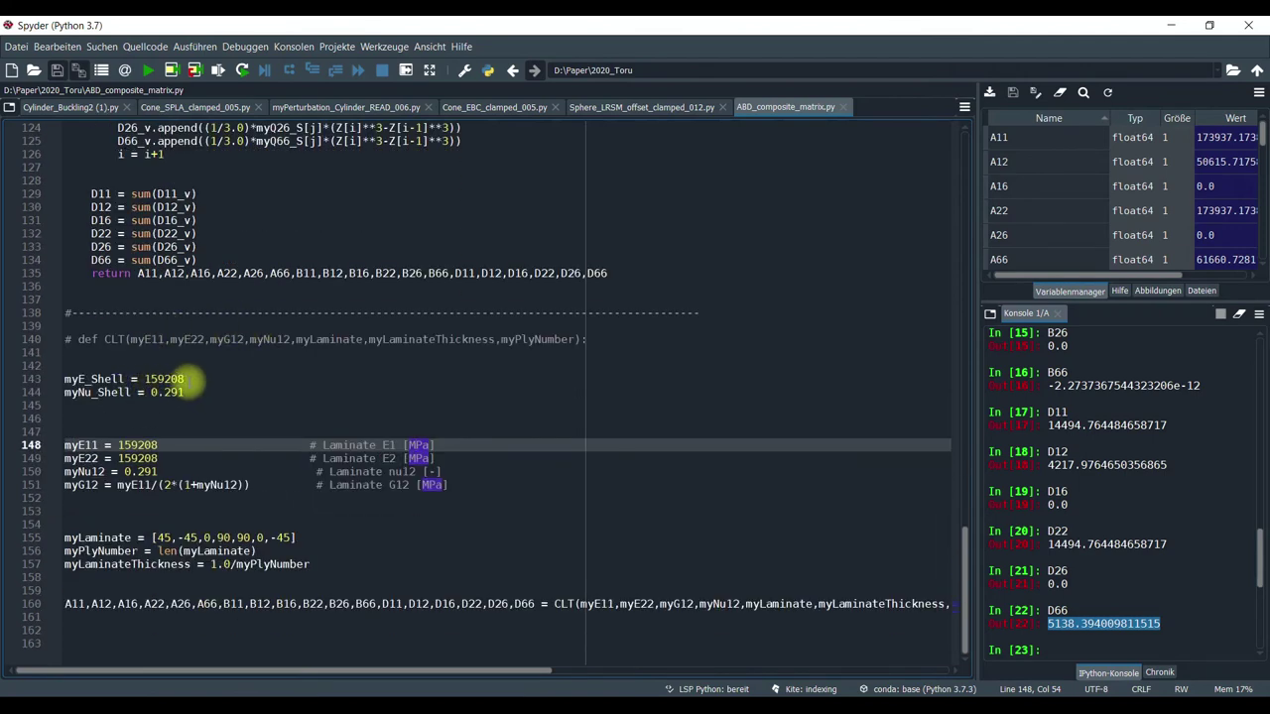
# - Examine the shell constants and the laminate constants myE11, myE22, myNu12 and myG12 in lines 143 to 151
pyautogui.click(67, 378)
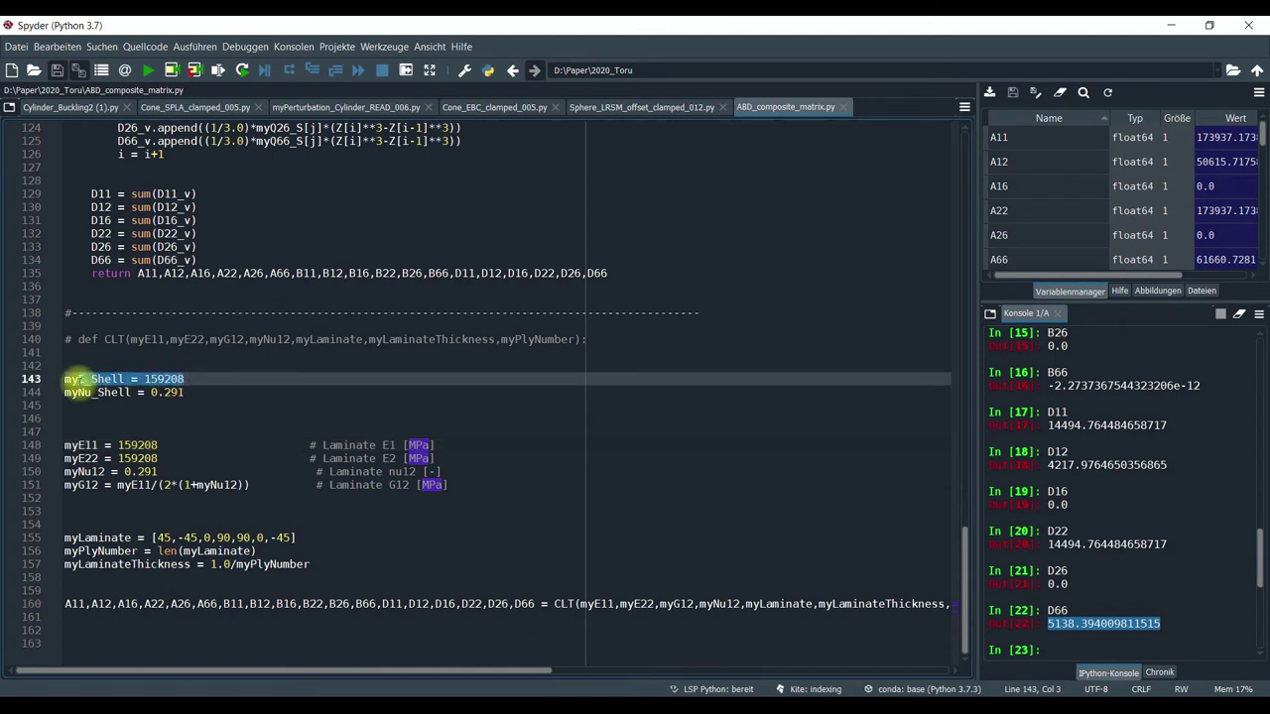
pyautogui.click(198, 392)
pyautogui.moveTo(60, 392); pyautogui.dragTo(221, 392)
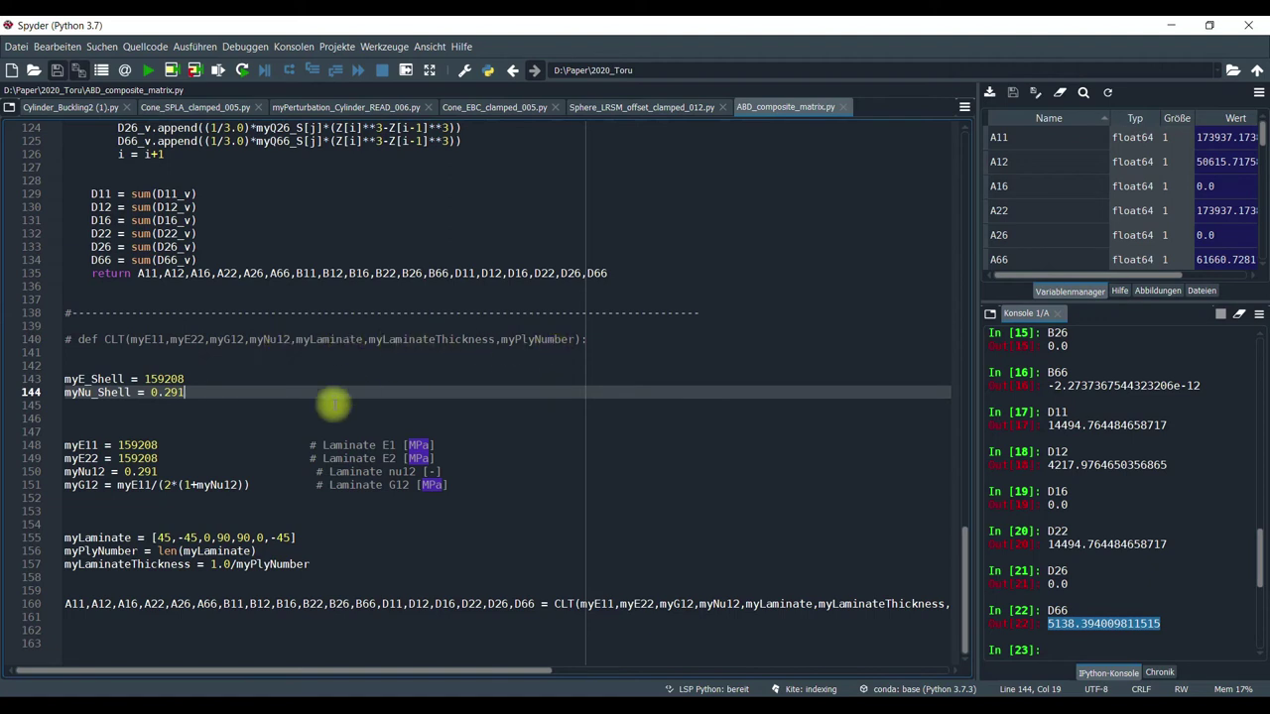
pyautogui.click(177, 434)
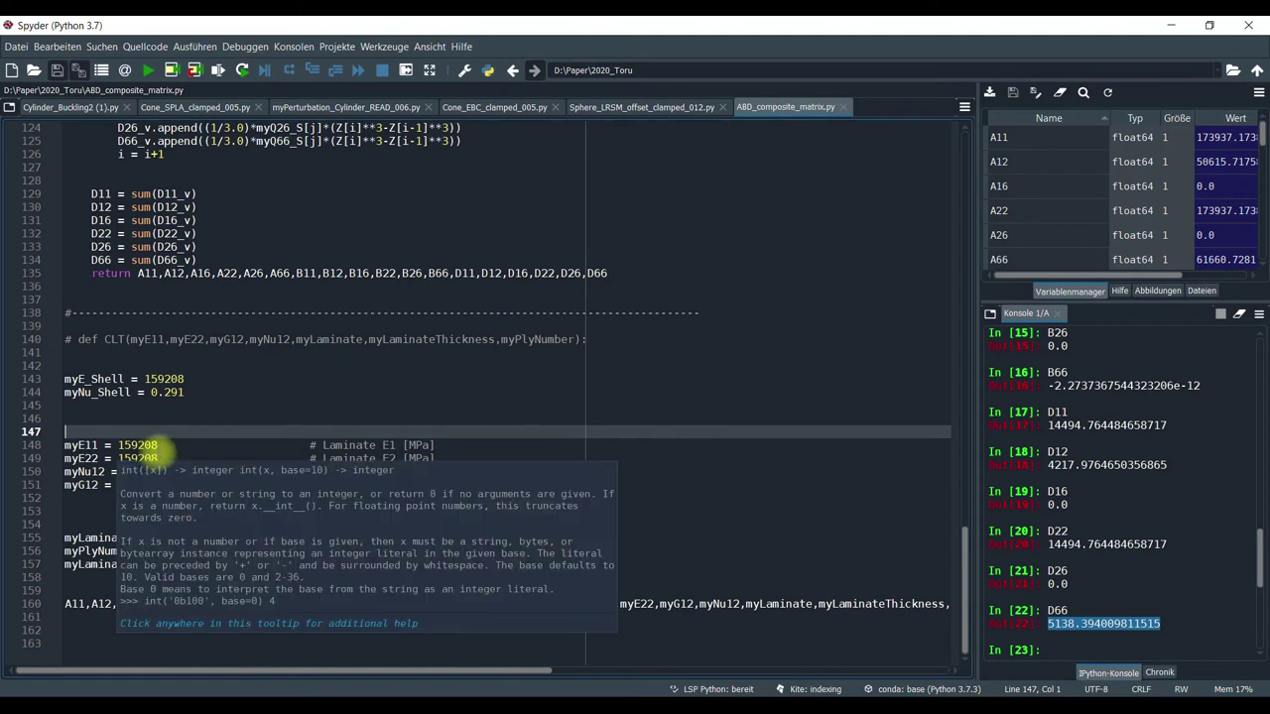
pyautogui.moveTo(159, 456); pyautogui.dragTo(57, 437)
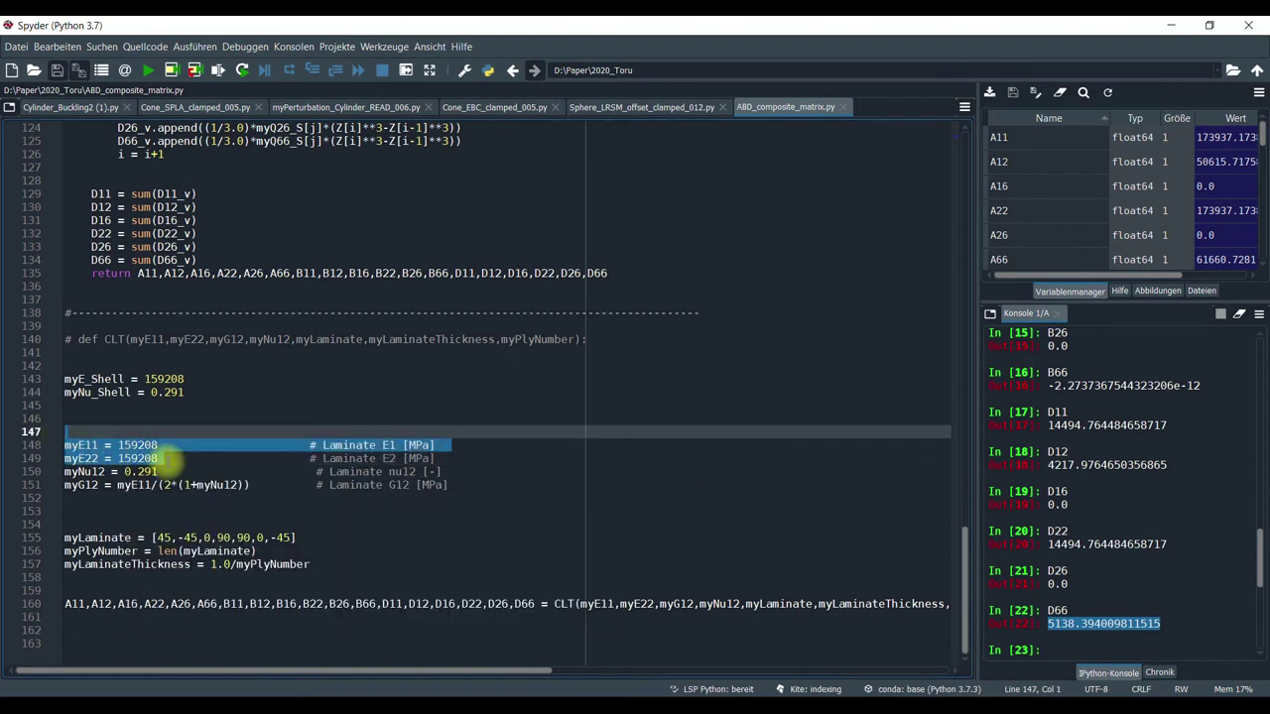
pyautogui.click(164, 472)
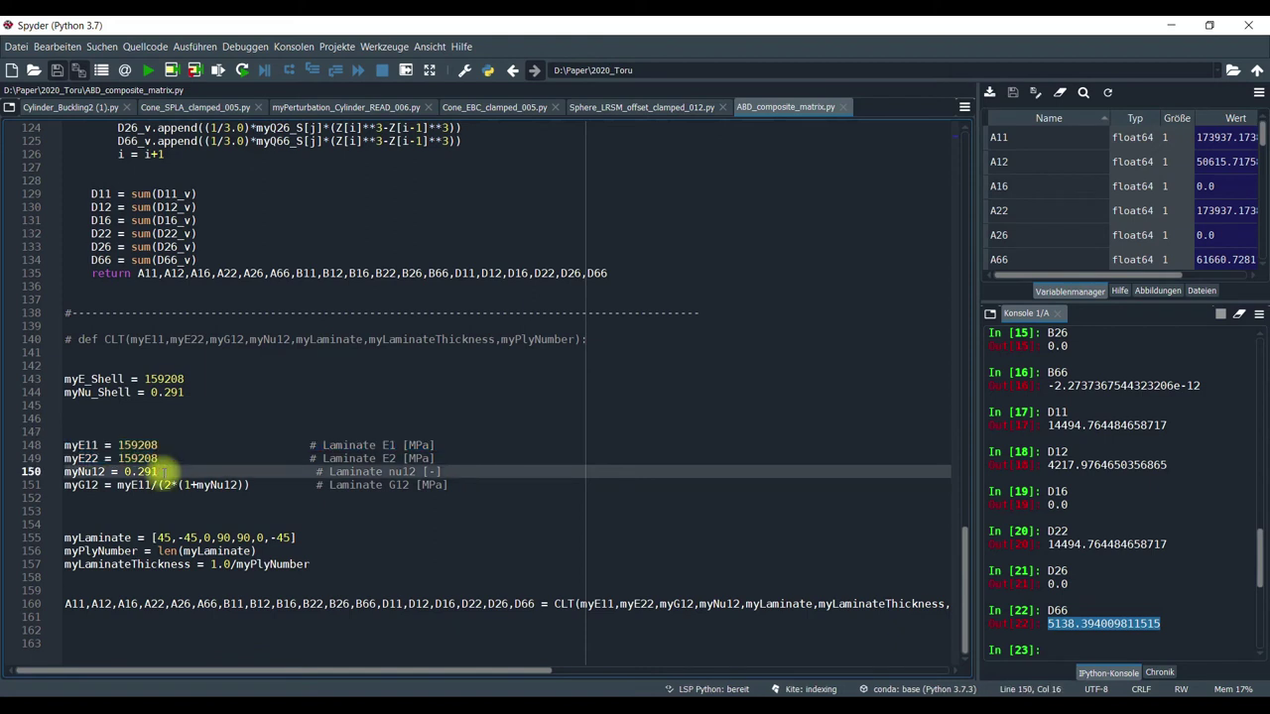
pyautogui.hotkey('shift', 'Home')
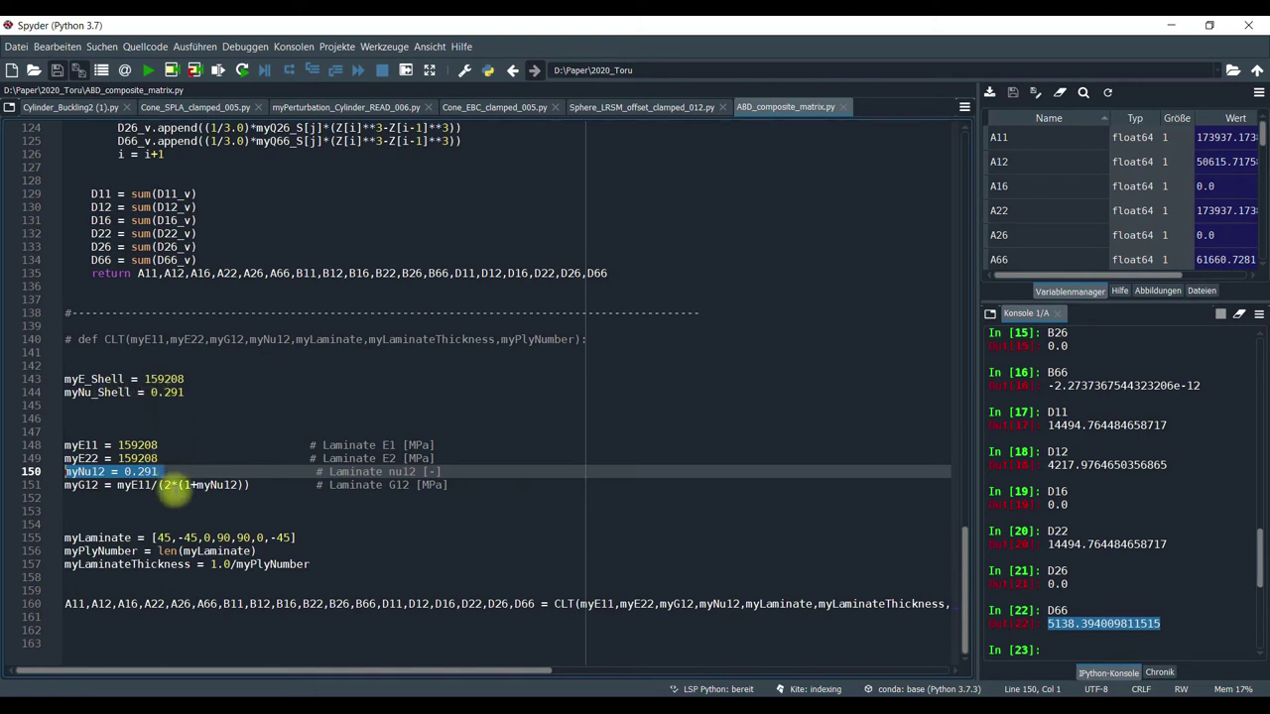
pyautogui.moveTo(250, 485); pyautogui.dragTo(65, 486)
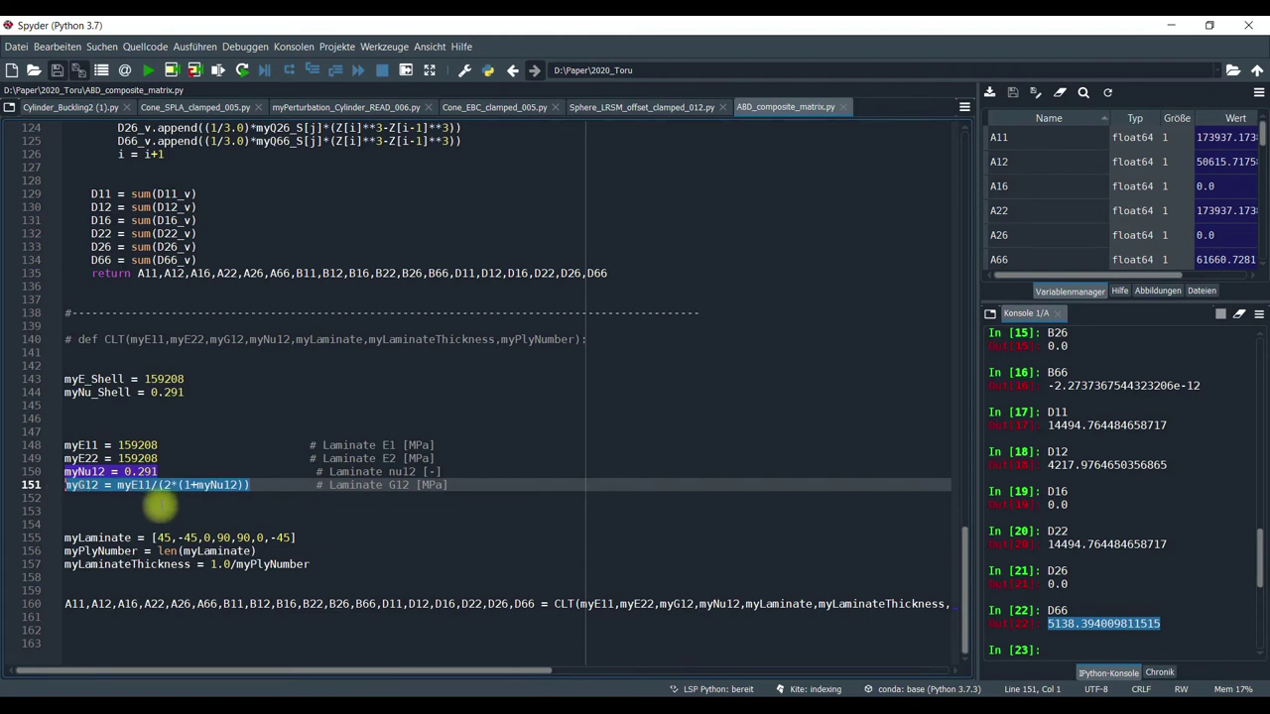
pyautogui.click(160, 506)
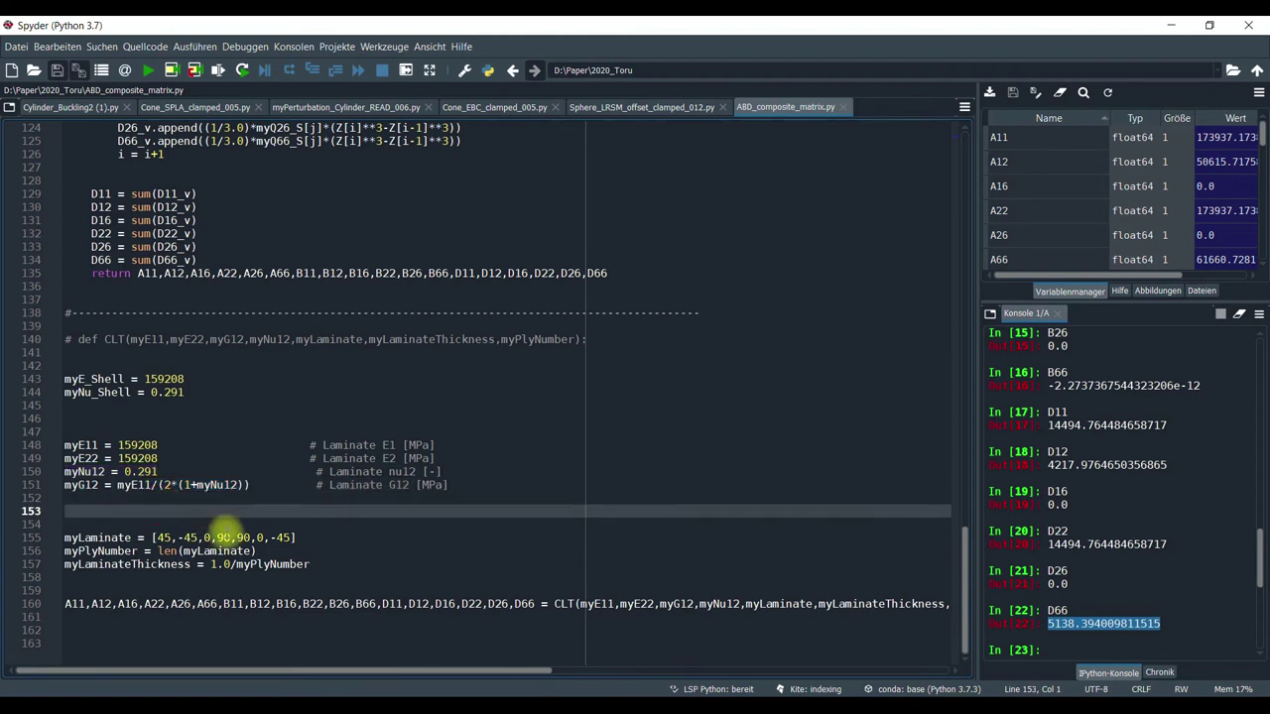
# - Examine the myLaminate ply angles and the myPlyNumber definition in lines 155 and 156
pyautogui.click(301, 537)
pyautogui.moveTo(301, 538); pyautogui.dragTo(71, 536)
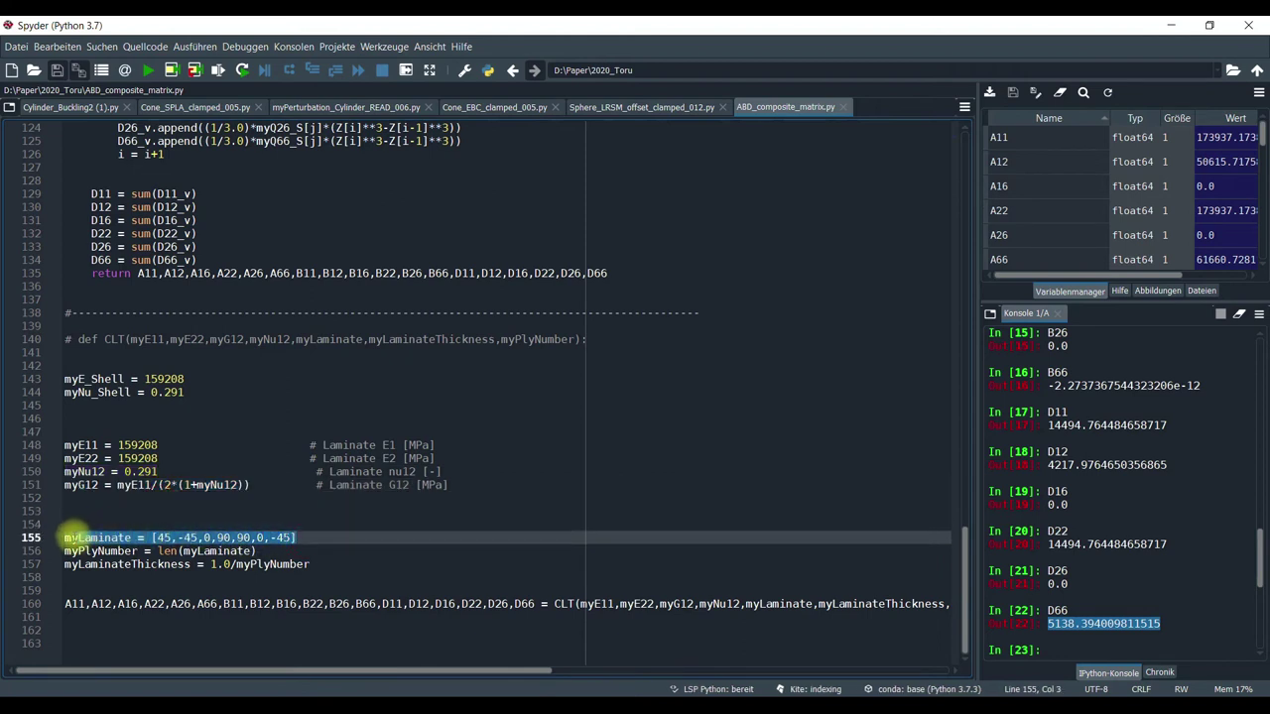
pyautogui.click(176, 538)
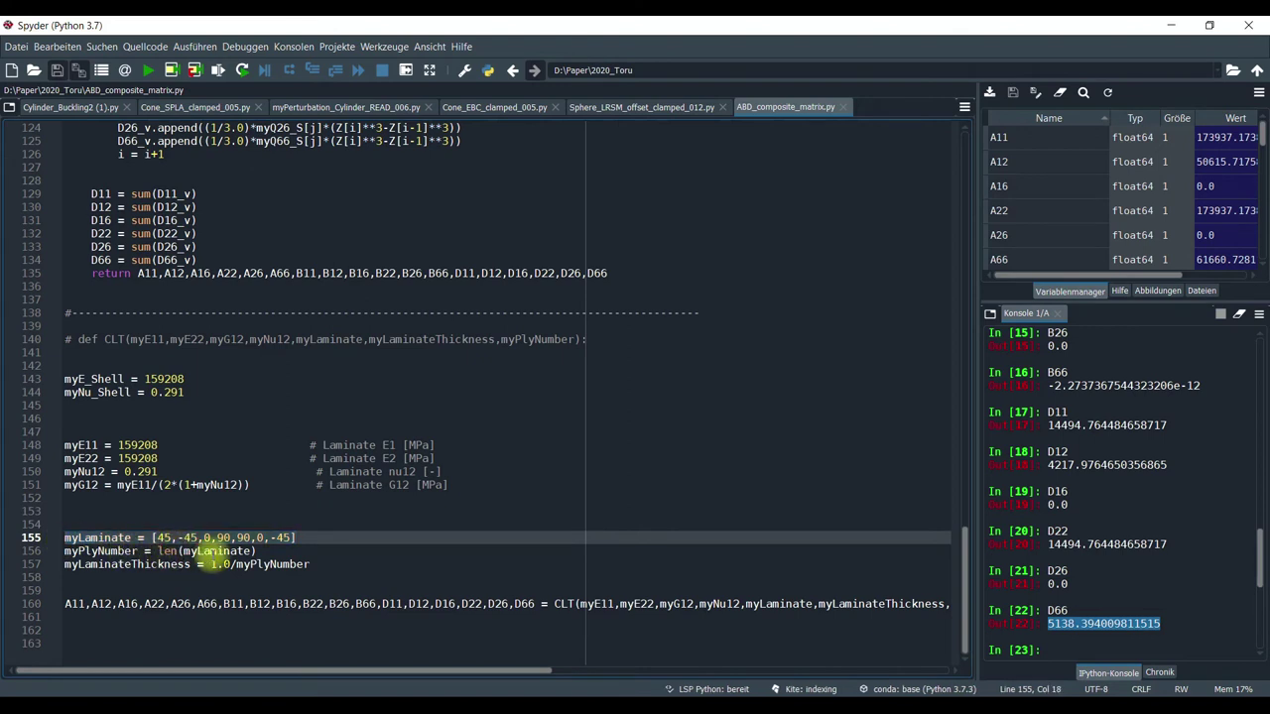
pyautogui.moveTo(256, 551); pyautogui.dragTo(150, 551)
pyautogui.click(150, 537)
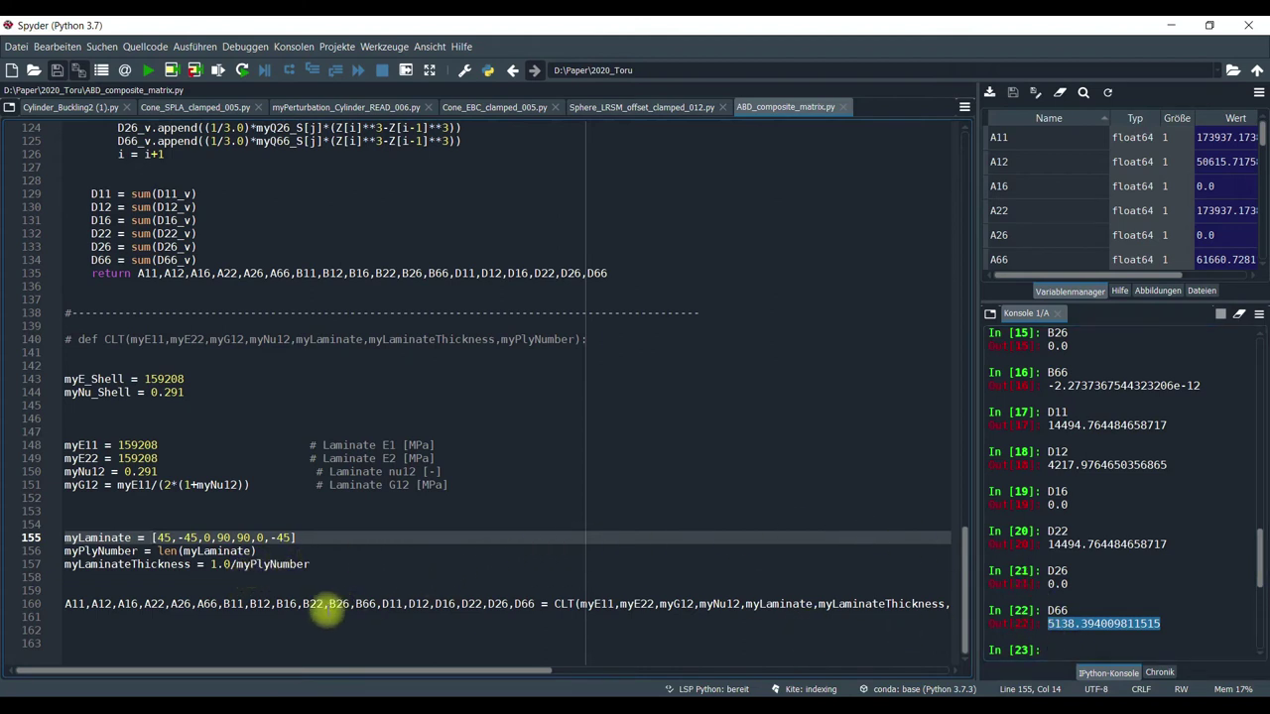
# - Run ABD_composite_matrix.py and inspect the full A and D stiffness values among the resulting variables
pyautogui.click(148, 70)
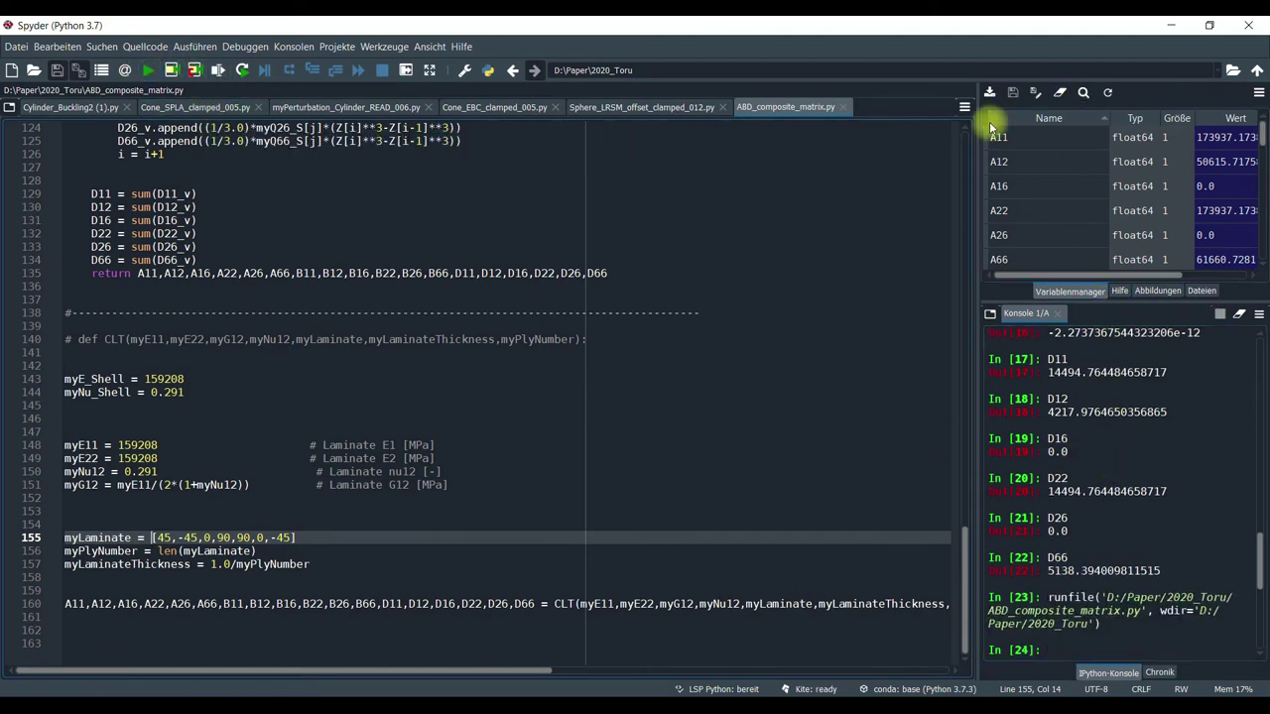
pyautogui.moveTo(976, 148); pyautogui.dragTo(736, 119)
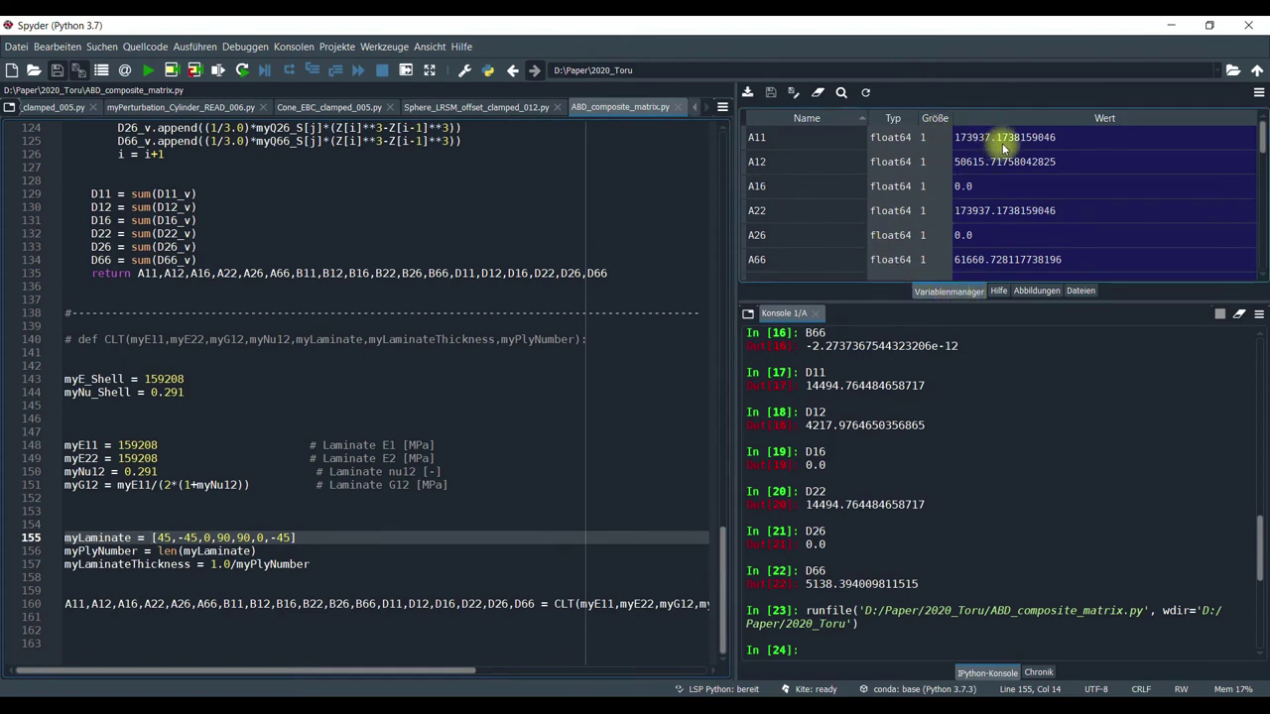
pyautogui.scroll(-2, 815, 148)
pyautogui.scroll(-3, 815, 156)
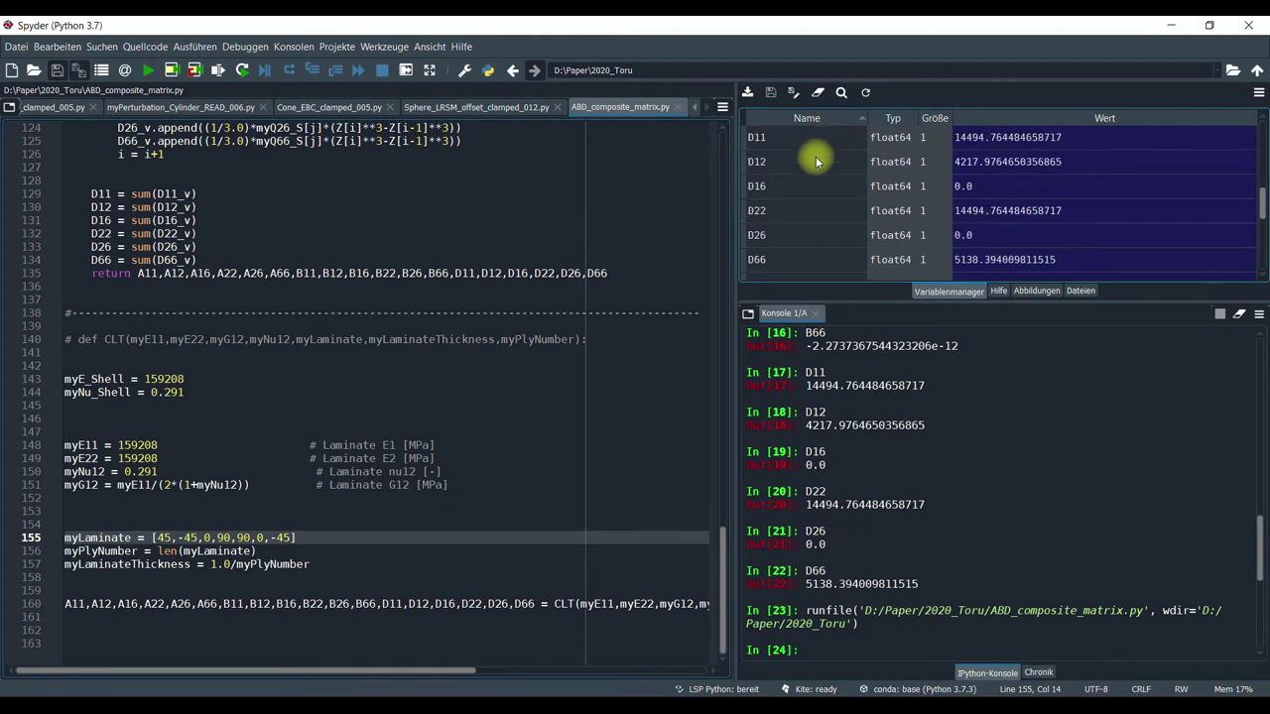
pyautogui.scroll(5, 837, 191)
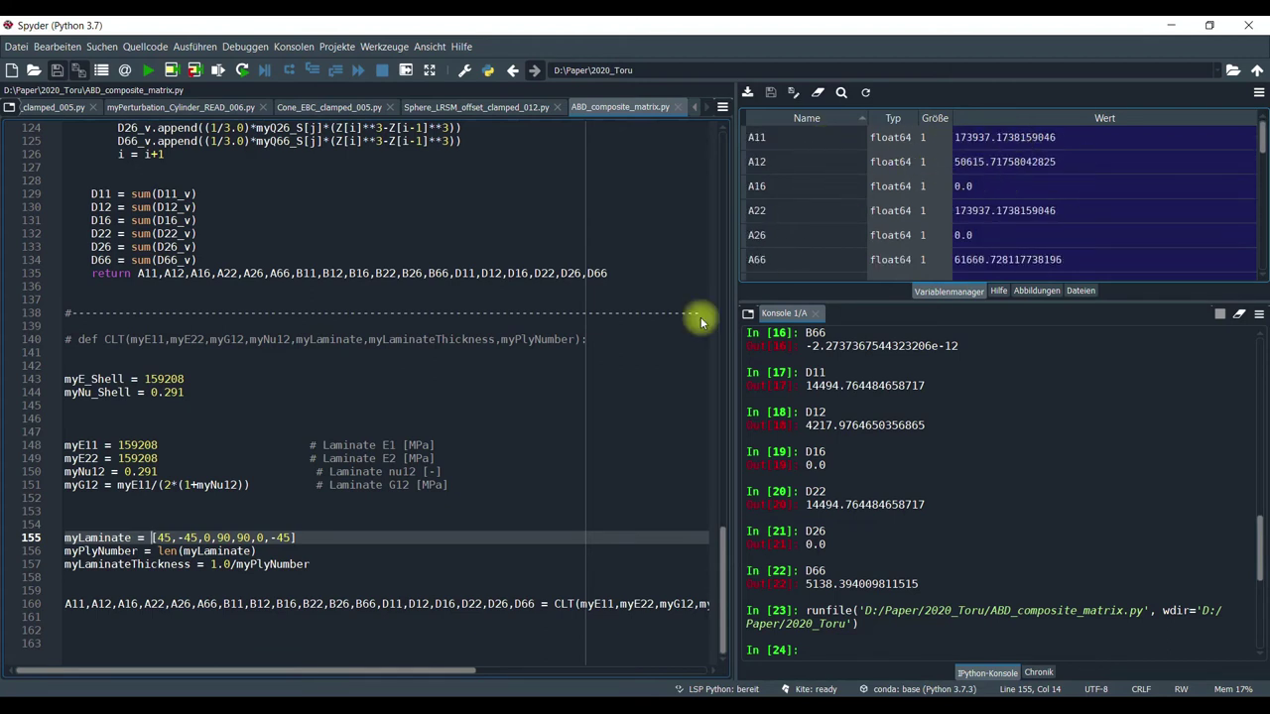
# - Switch to the ABD sheet in Excel and examine the membrane, coupling and bending stiffness blocks of the matrix
pyautogui.hotkey('alt', 'Tab')
pyautogui.click(555, 377)
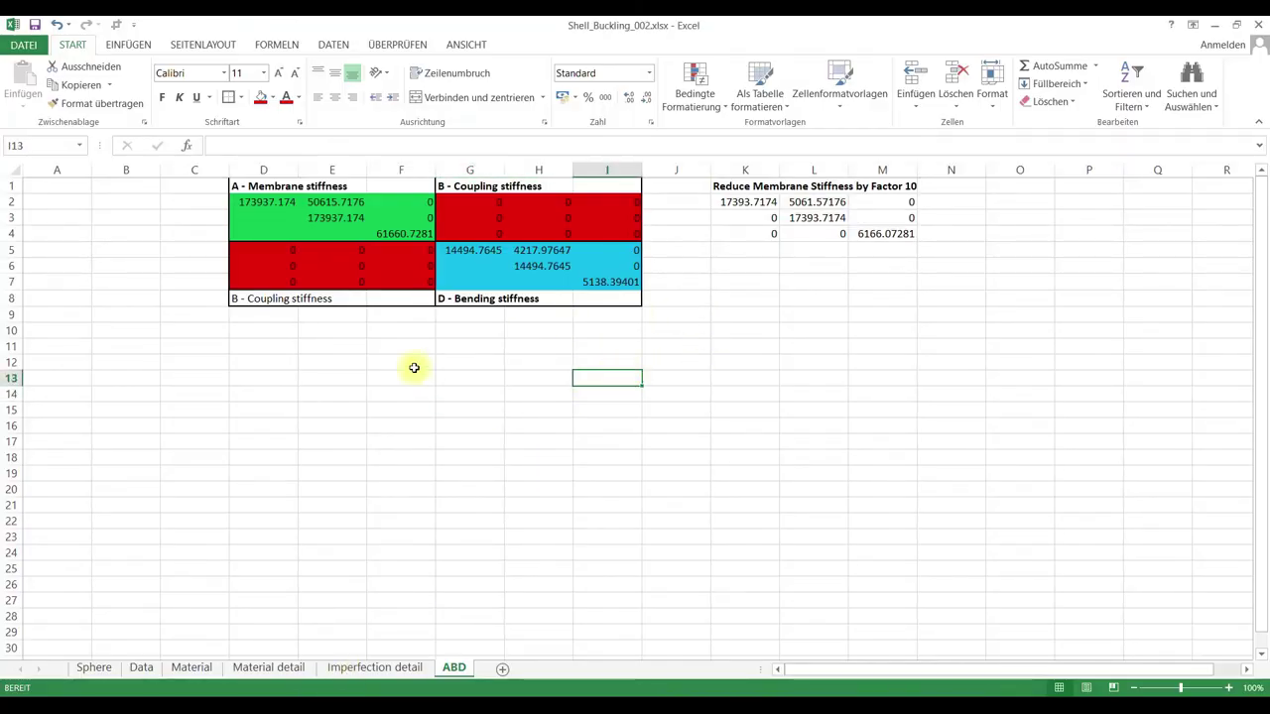
pyautogui.click(258, 200)
pyautogui.moveTo(258, 200); pyautogui.dragTo(414, 238)
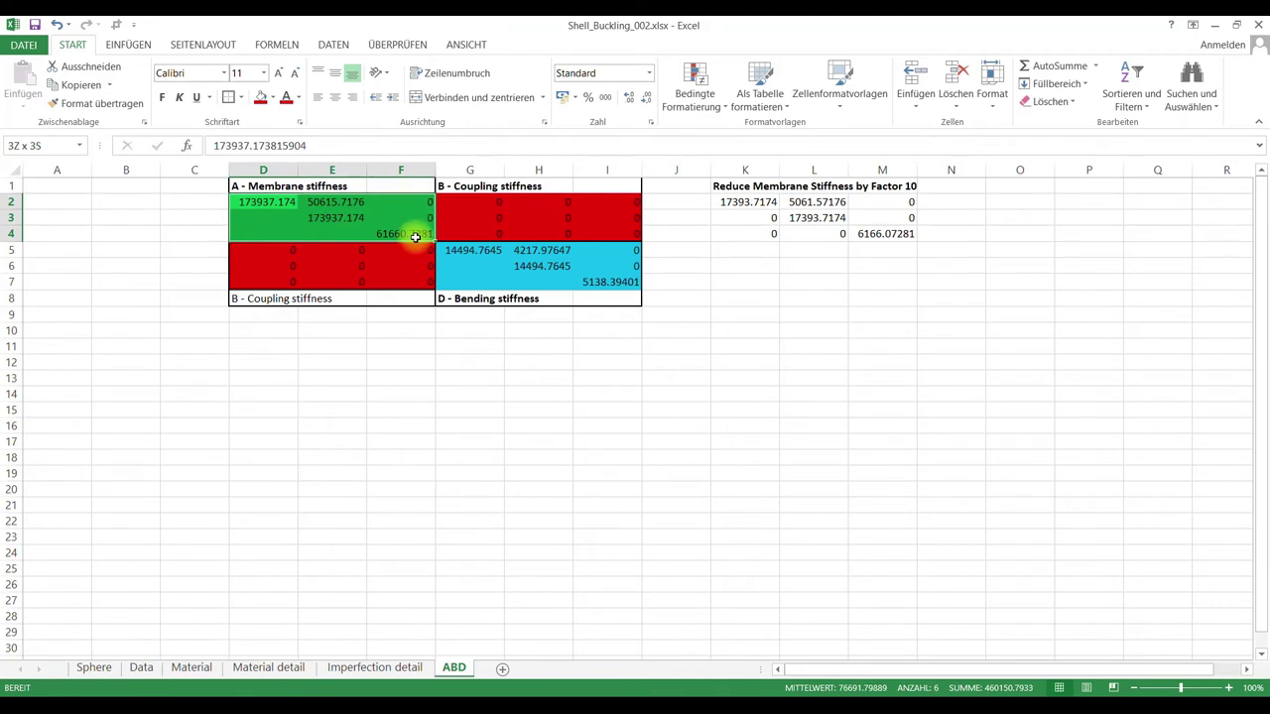
pyautogui.click(411, 378)
pyautogui.moveTo(474, 198); pyautogui.dragTo(617, 236)
pyautogui.rightClick(526, 212)
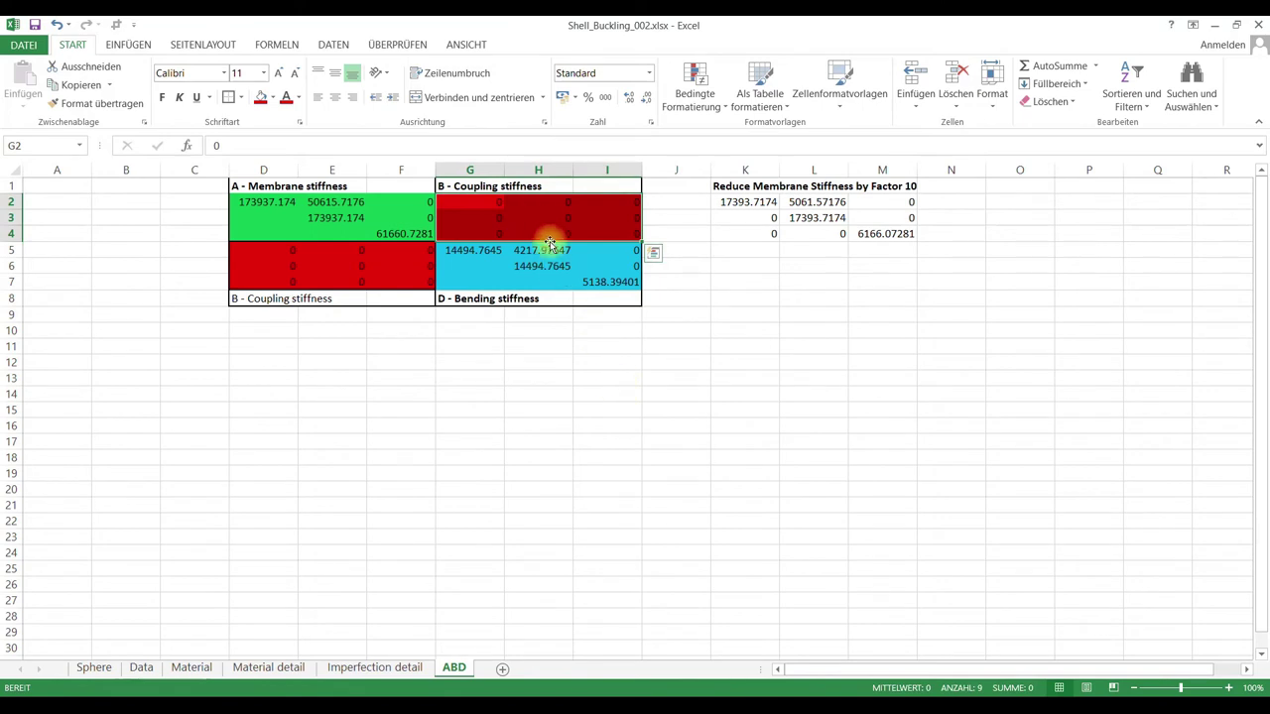
pyautogui.click(541, 384)
pyautogui.click(451, 251)
pyautogui.moveTo(451, 251); pyautogui.dragTo(598, 284)
pyautogui.click(564, 359)
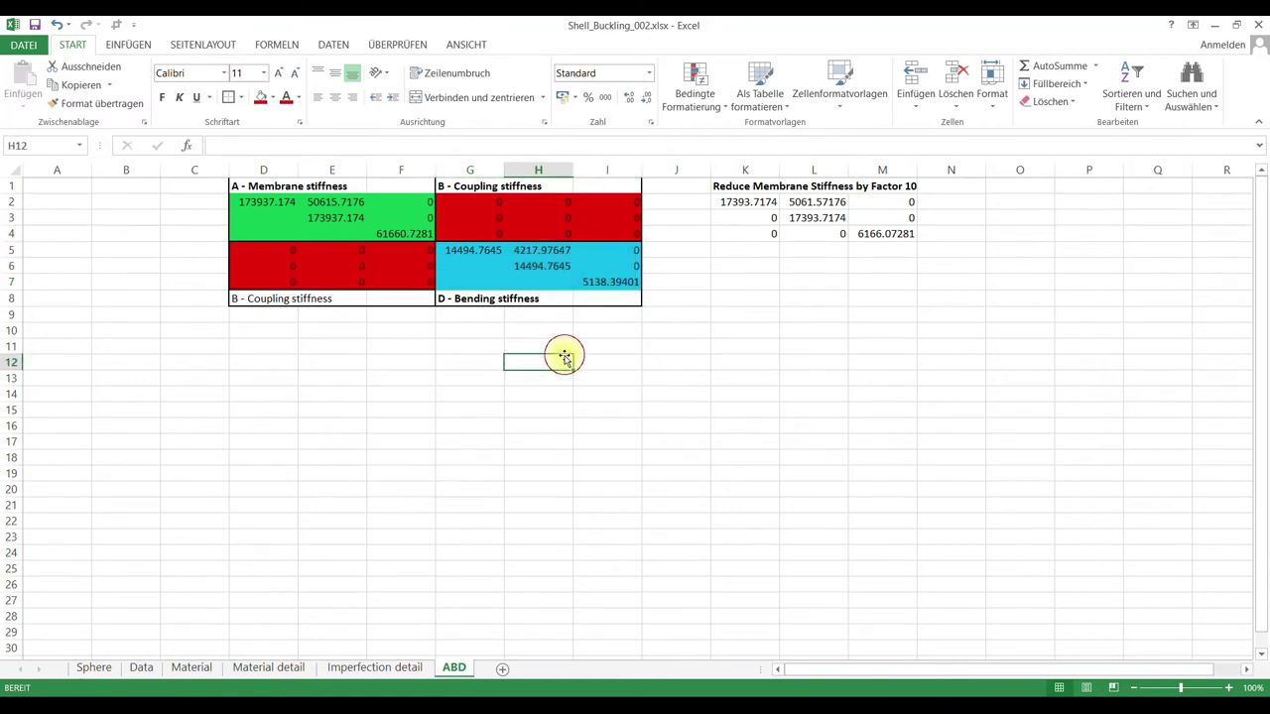
pyautogui.click(555, 344)
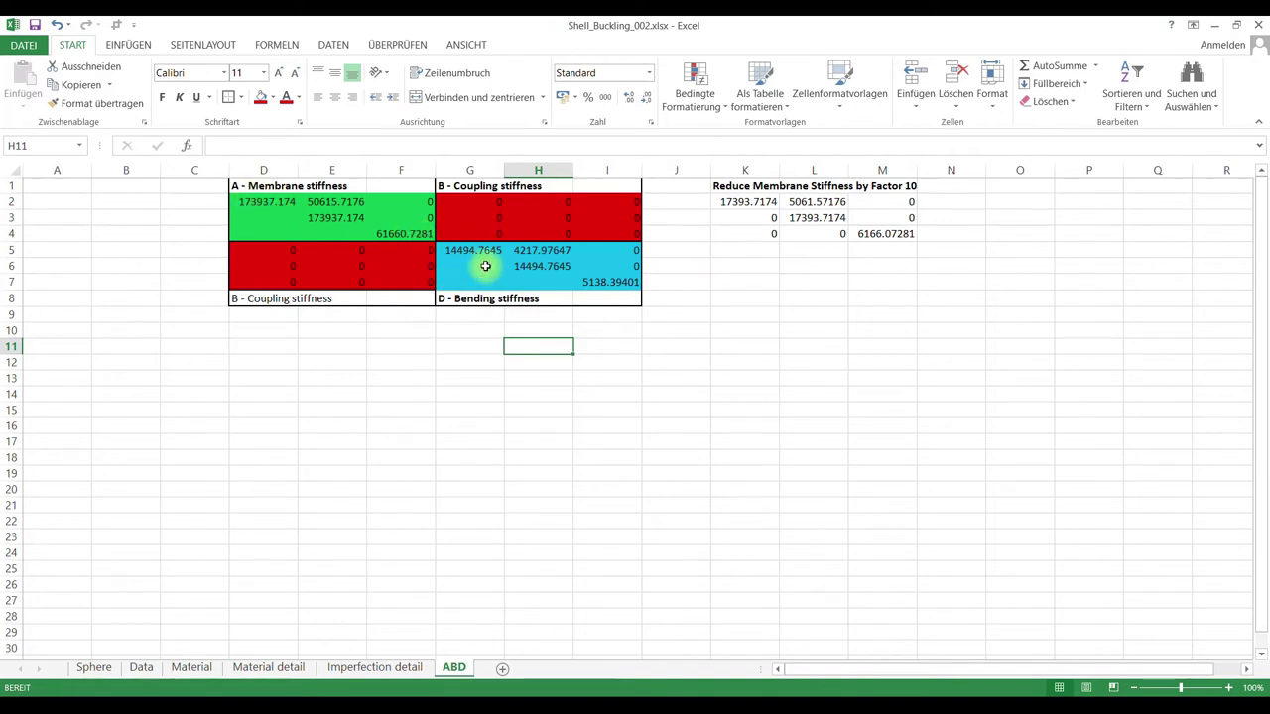
# - Compare the membrane stiffness block D2:F4 with the block reduced by factor 10, checking the formula in K2
pyautogui.moveTo(260, 217)
pyautogui.mouseDown()
pyautogui.moveTo(344, 235)
pyautogui.moveTo(291, 236)
pyautogui.moveTo(285, 217)
pyautogui.mouseUp()
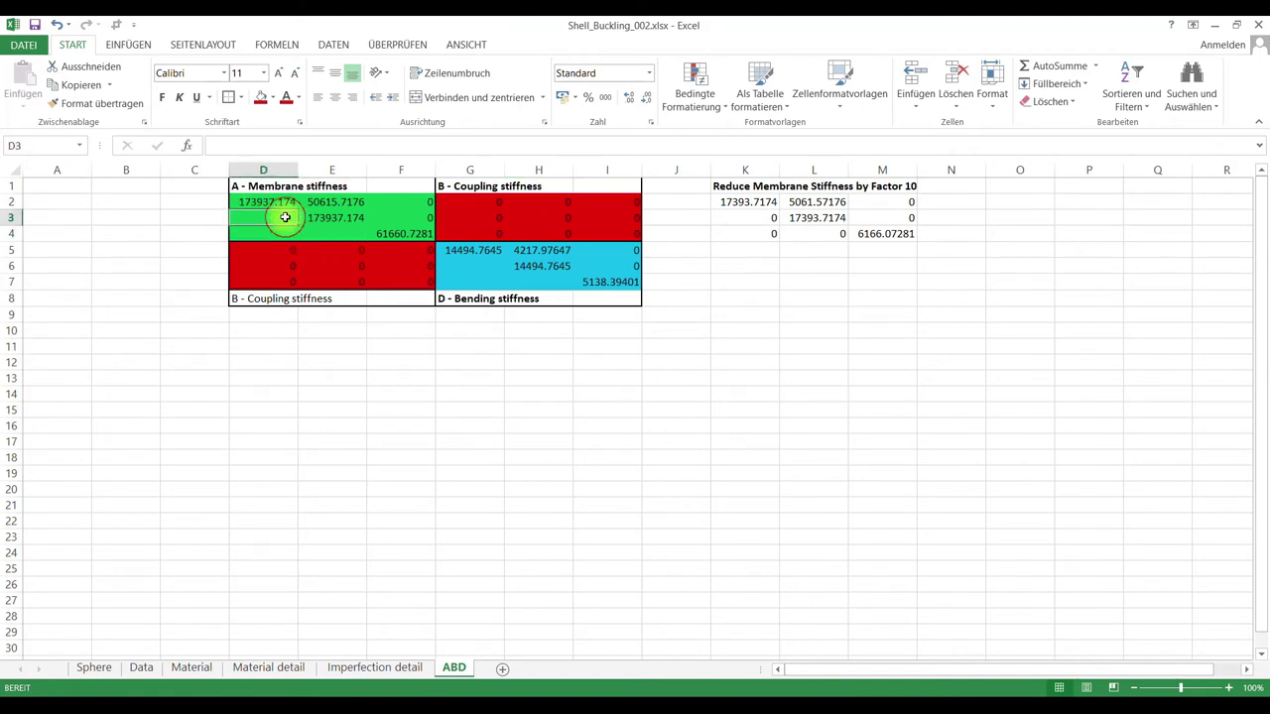
pyautogui.click(621, 395)
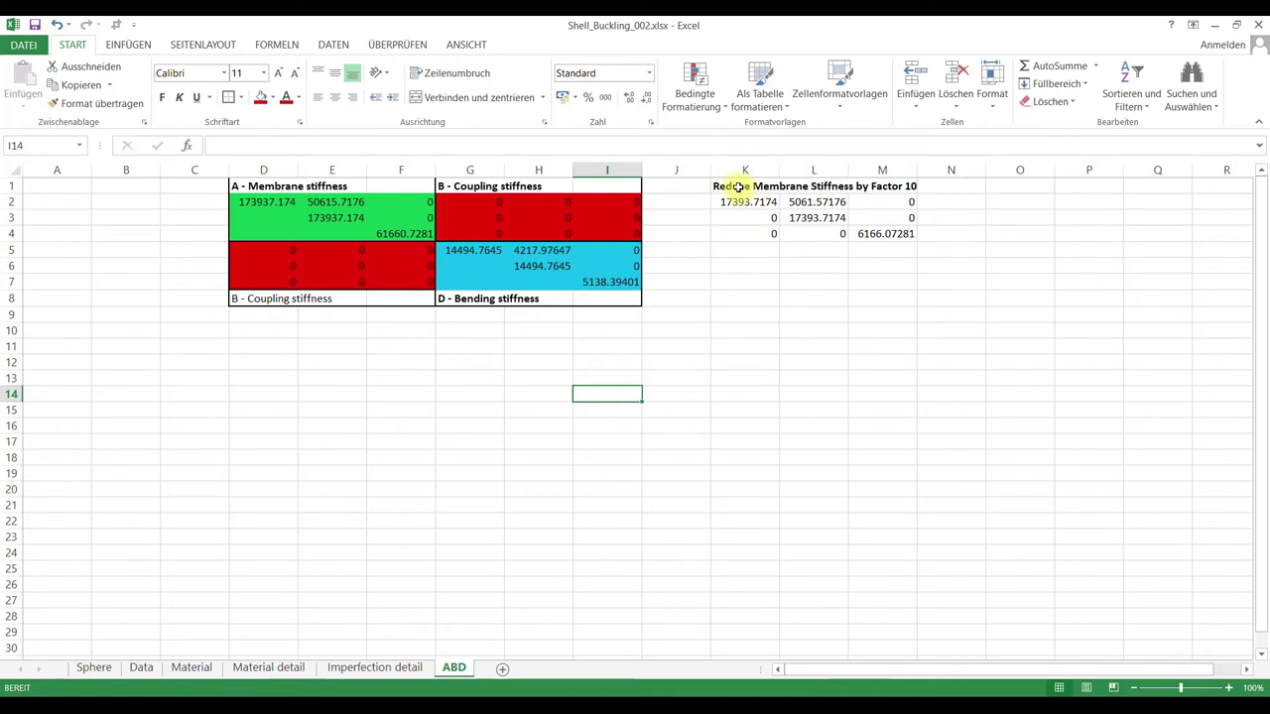
pyautogui.moveTo(259, 202); pyautogui.dragTo(435, 243)
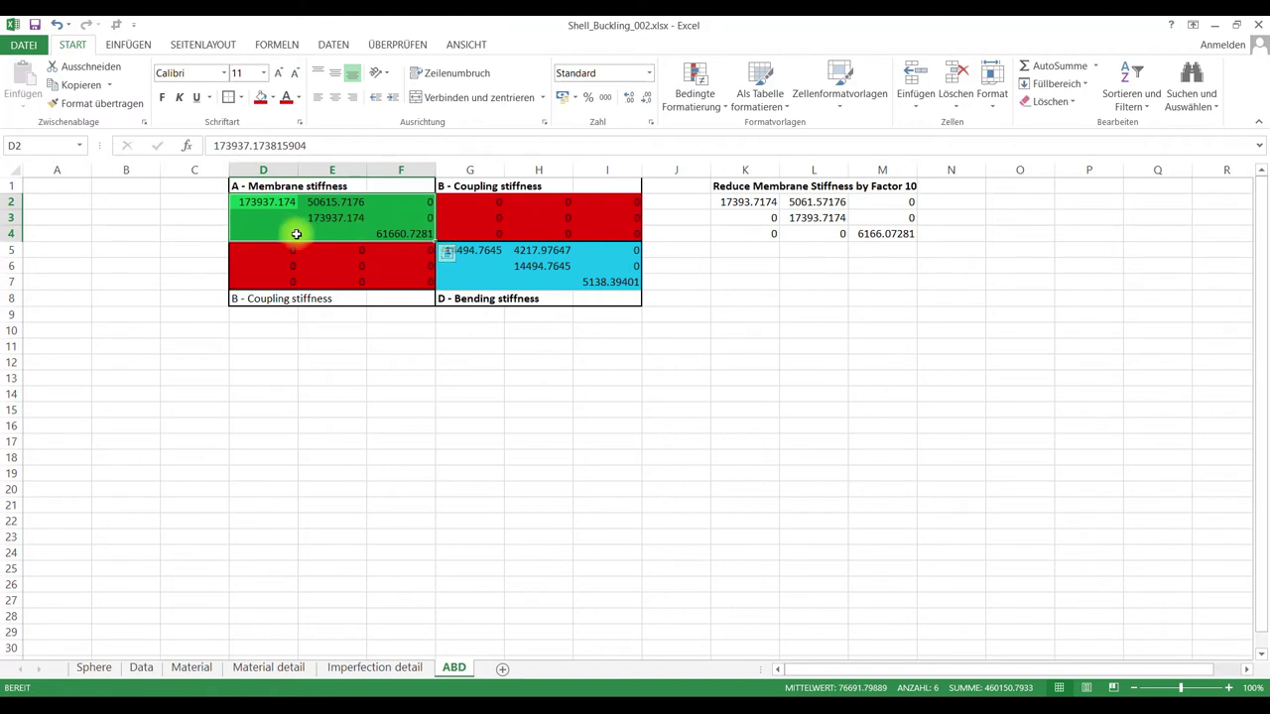
pyautogui.click(765, 269)
pyautogui.click(742, 194)
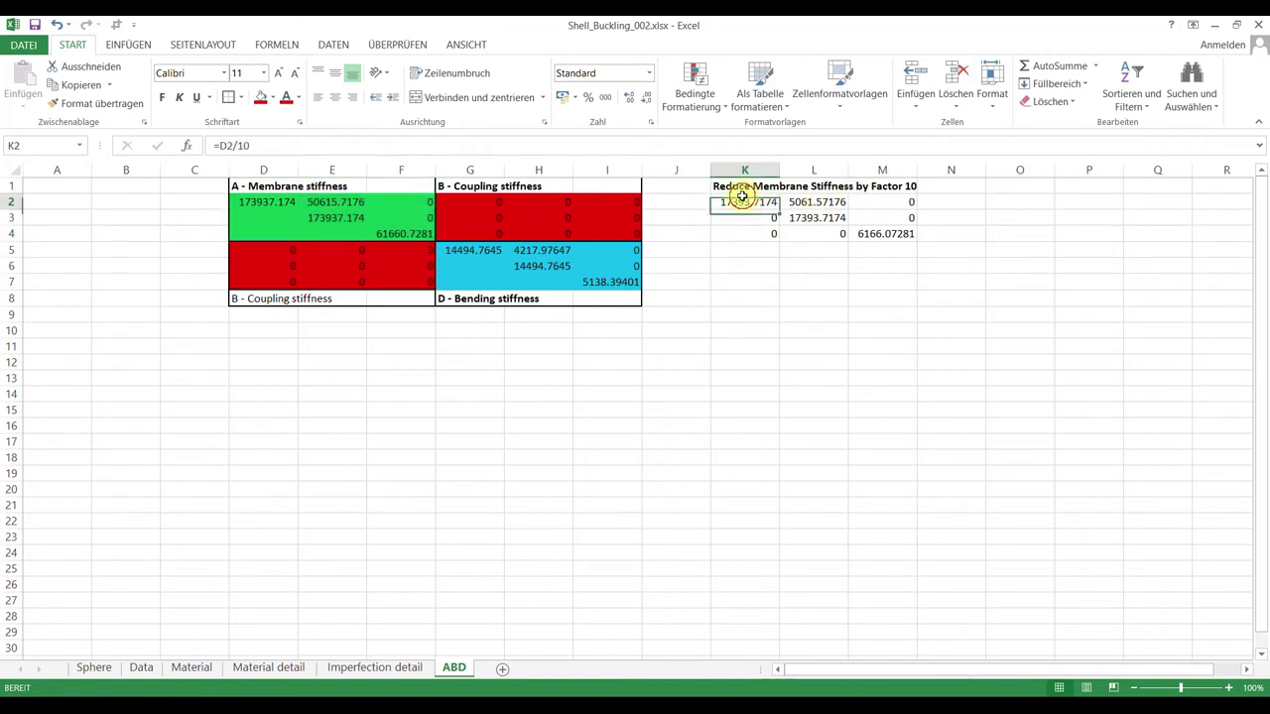
pyautogui.click(767, 265)
# - Copy the reduced membrane stiffness values K2:M2 into row 1, columns 1 to 3 of the Abaqus/CAE section's stiffness matrix
pyautogui.moveTo(739, 211); pyautogui.dragTo(870, 204)
pyautogui.hotkey('ctrl', 'c')
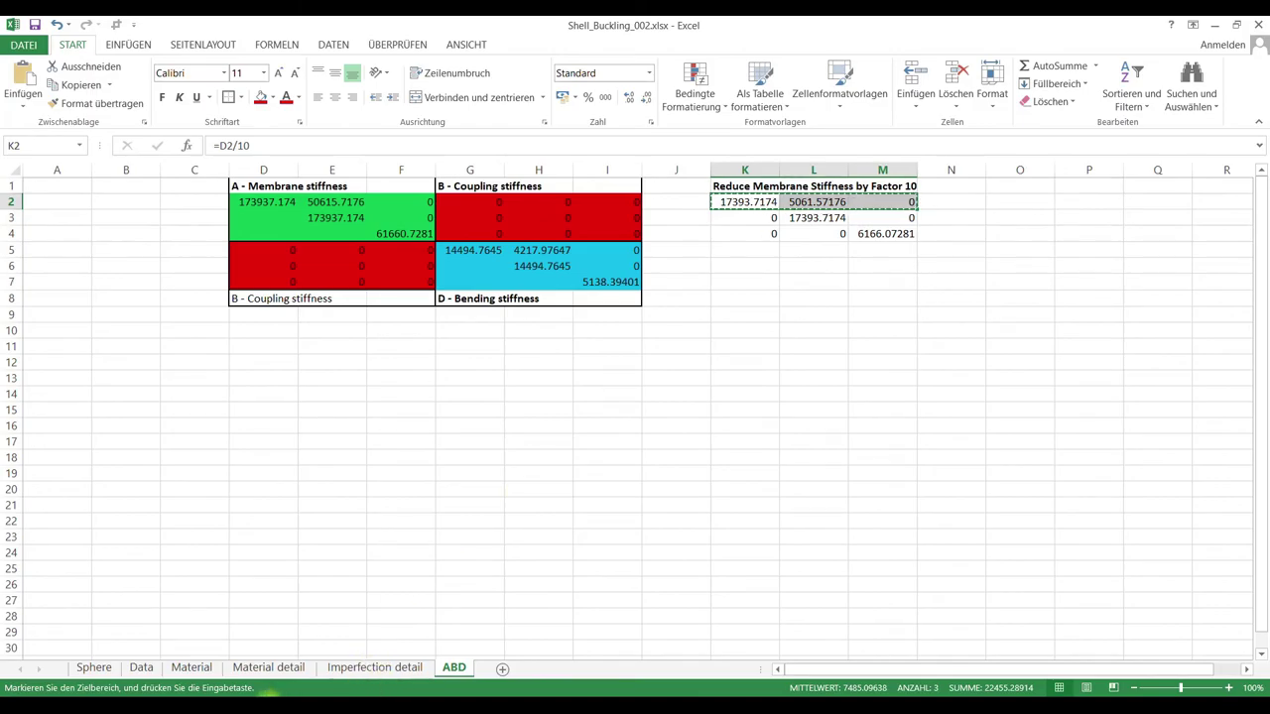
pyautogui.hotkey('alt', 'Tab')
pyautogui.moveTo(159, 261); pyautogui.dragTo(276, 265)
pyautogui.hotkey('ctrl', 'v')
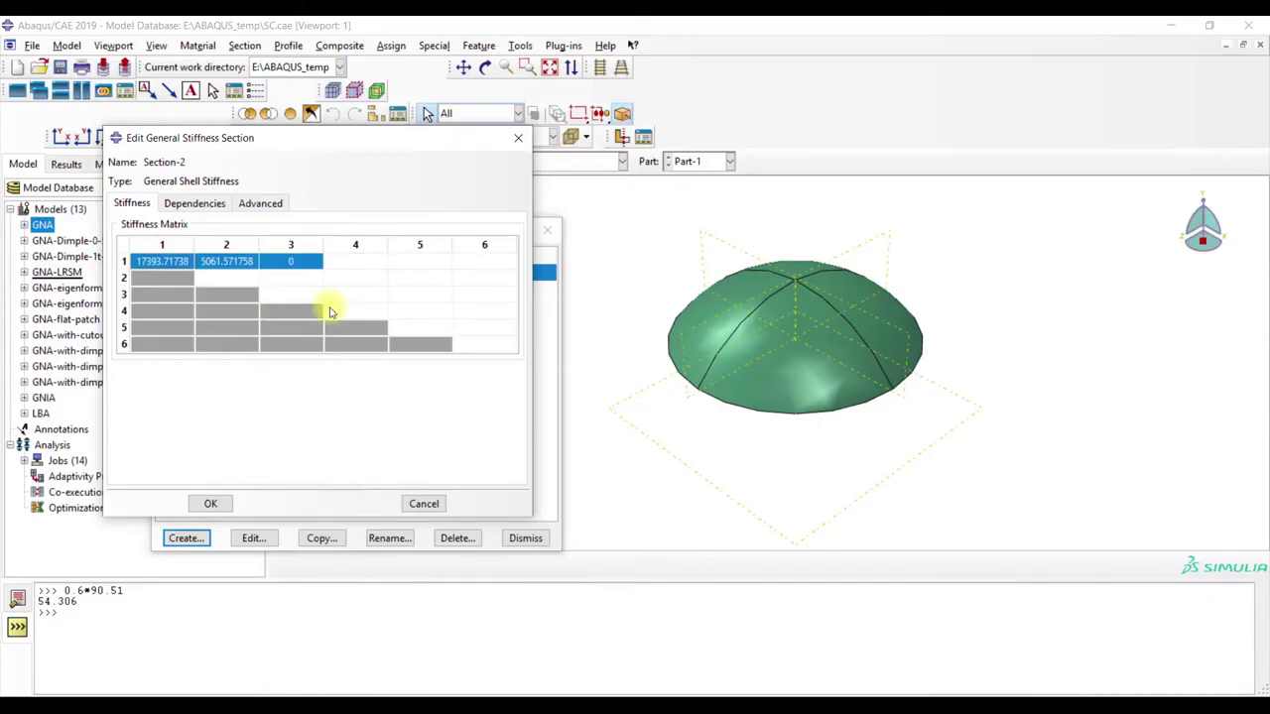
# - Fill the coupling stiffness block in rows 1 to 3, columns 4 to 6 of the stiffness matrix with 0
pyautogui.click(353, 247)
pyautogui.click(303, 266)
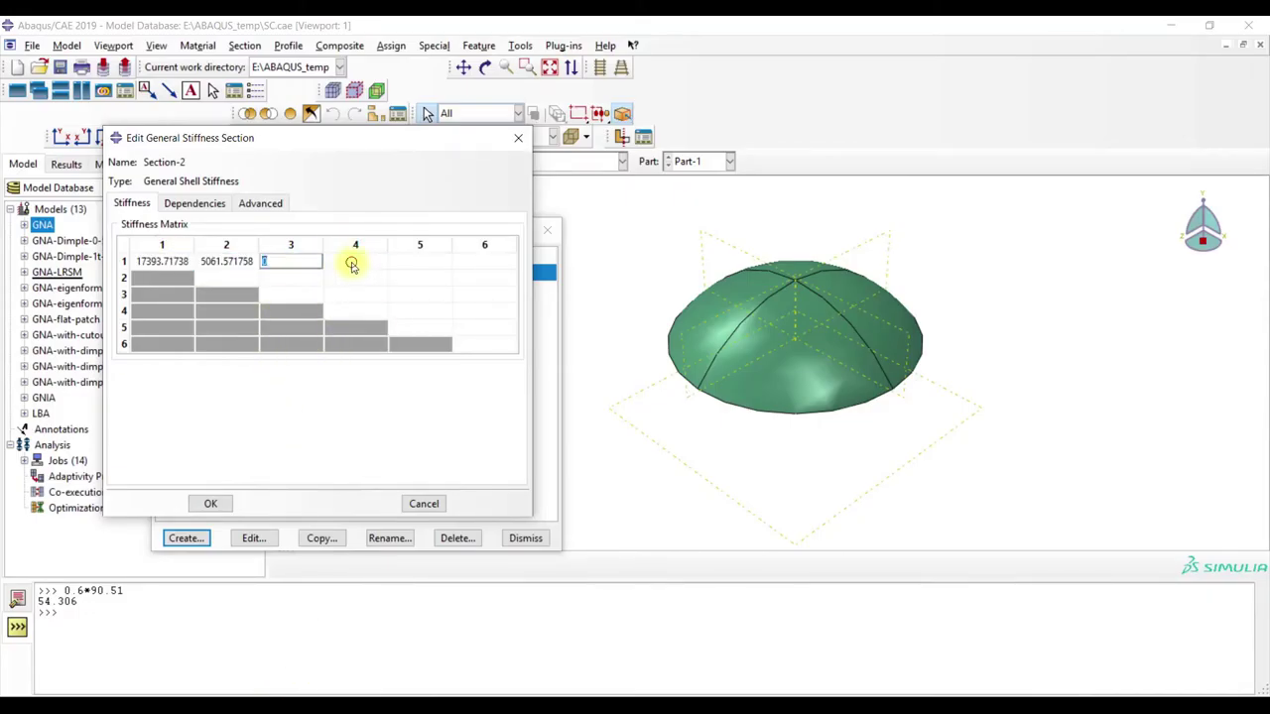
pyautogui.moveTo(352, 264); pyautogui.dragTo(434, 294)
pyautogui.hotkey('ctrl', 'v')
pyautogui.click(343, 311)
pyautogui.click(387, 263)
pyautogui.write('0')
pyautogui.click(431, 261)
pyautogui.write('0')
pyautogui.press('Tab')
pyautogui.write('0')
pyautogui.click(428, 279)
pyautogui.click(420, 278)
pyautogui.click(482, 279)
pyautogui.write('0')
pyautogui.click(420, 295)
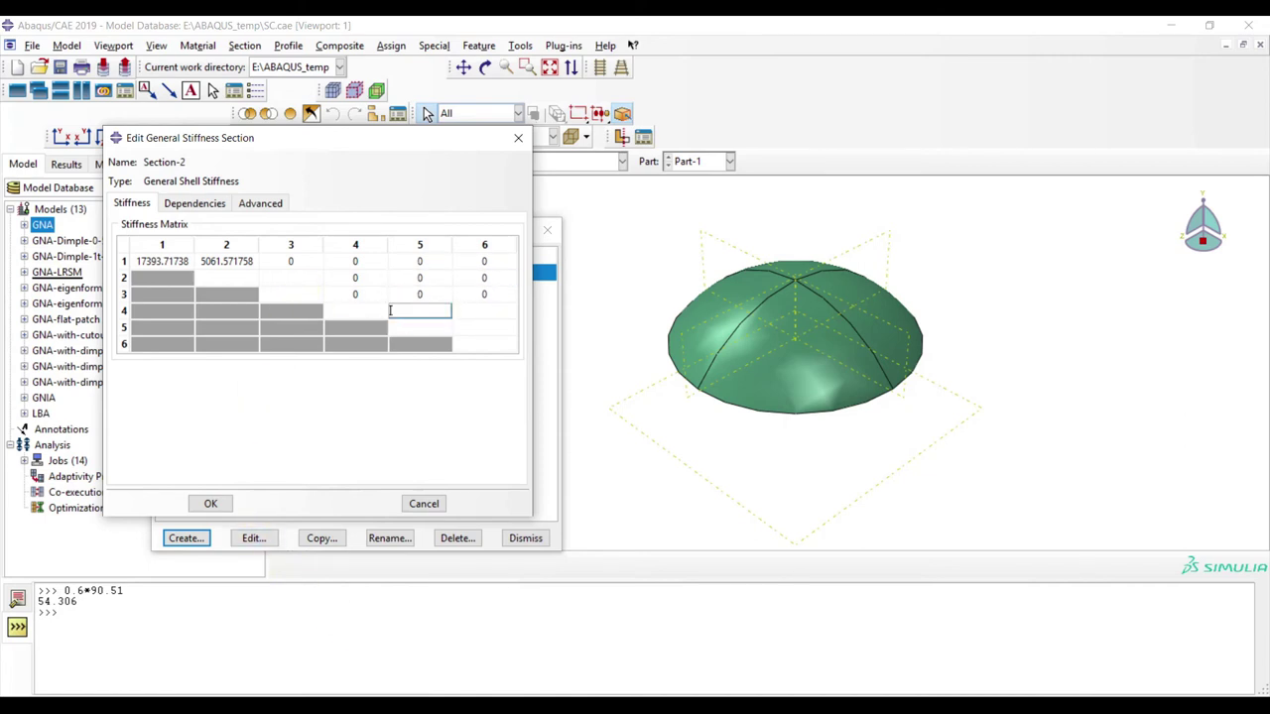
# - Copy the reduced membrane stiffness values L3:M3 from Excel into row 2, columns 2 to 3 of the Abaqus/CAE stiffness matrix
pyautogui.hotkey('alt', 'Tab')
pyautogui.moveTo(802, 221); pyautogui.dragTo(871, 219)
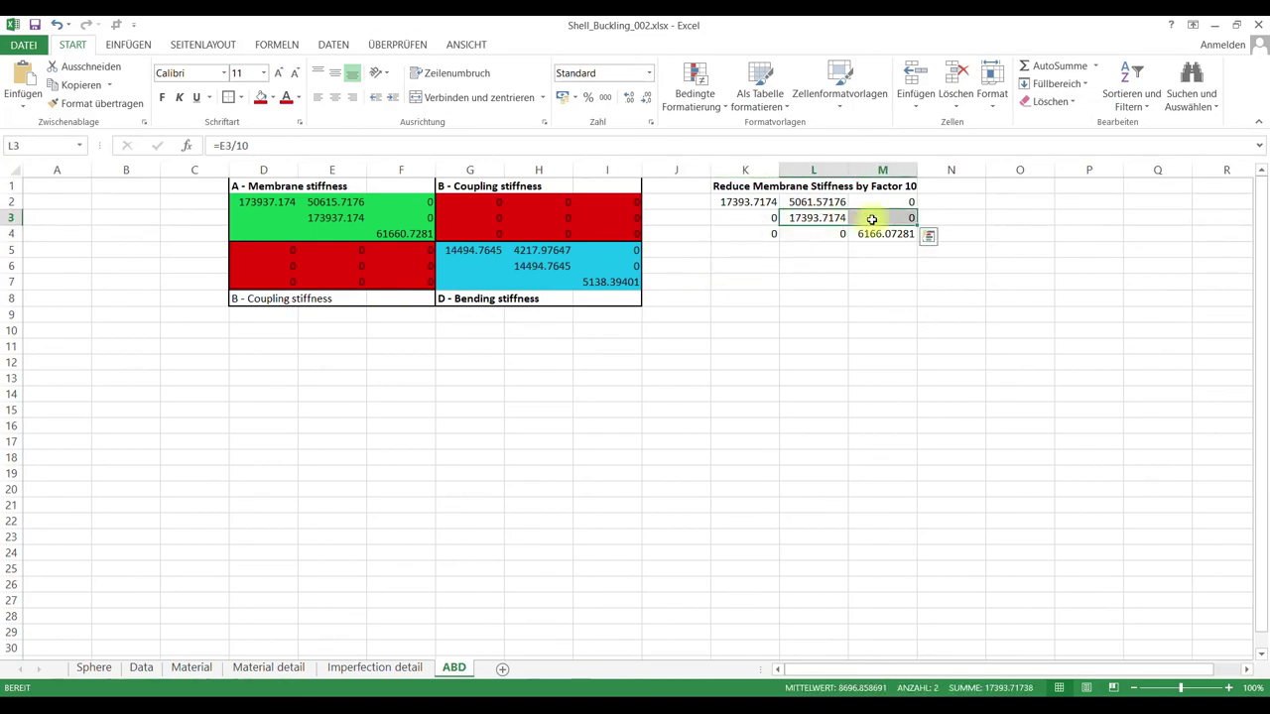
pyautogui.hotkey('ctrl', 'c')
pyautogui.click(1217, 26)
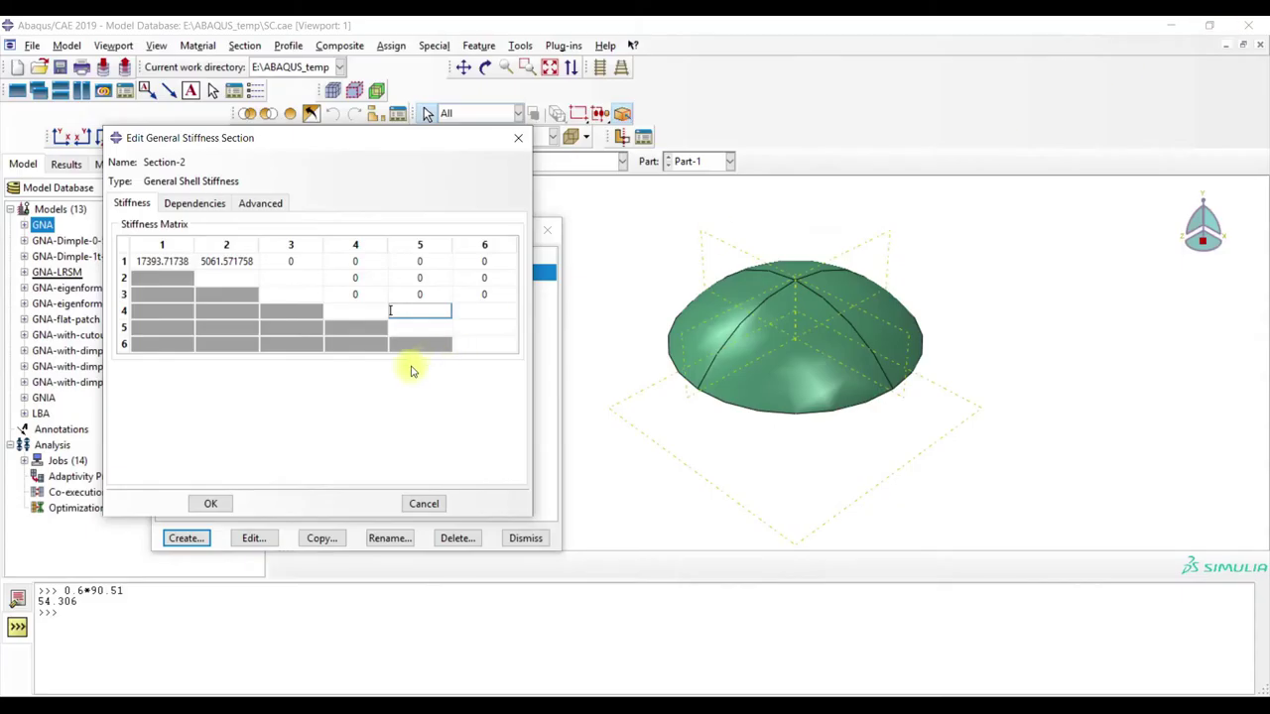
pyautogui.click(243, 276)
pyautogui.hotkey('ctrl', 'v')
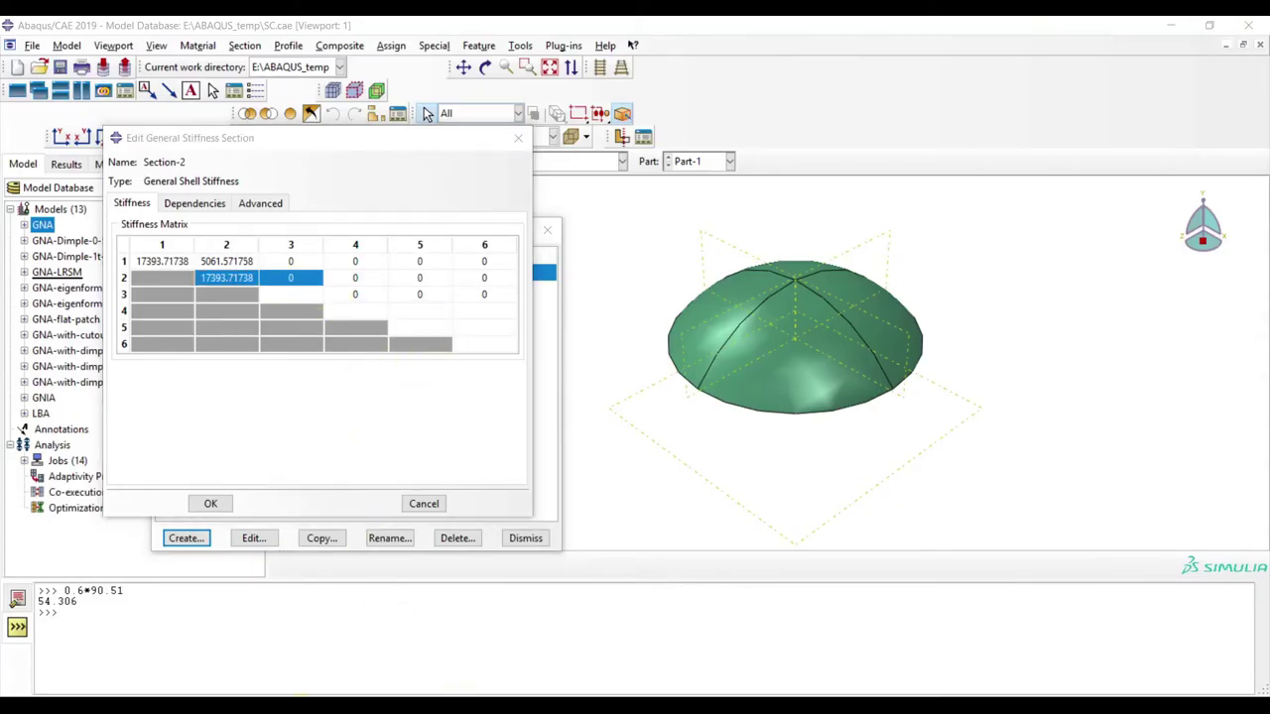
# - Copy the reduced membrane stiffness value in M4 from Excel into row 3, column 3 of the Abaqus/CAE stiffness matrix
pyautogui.hotkey('alt', 'Tab')
pyautogui.click(895, 236)
pyautogui.hotkey('ctrl', 'c')
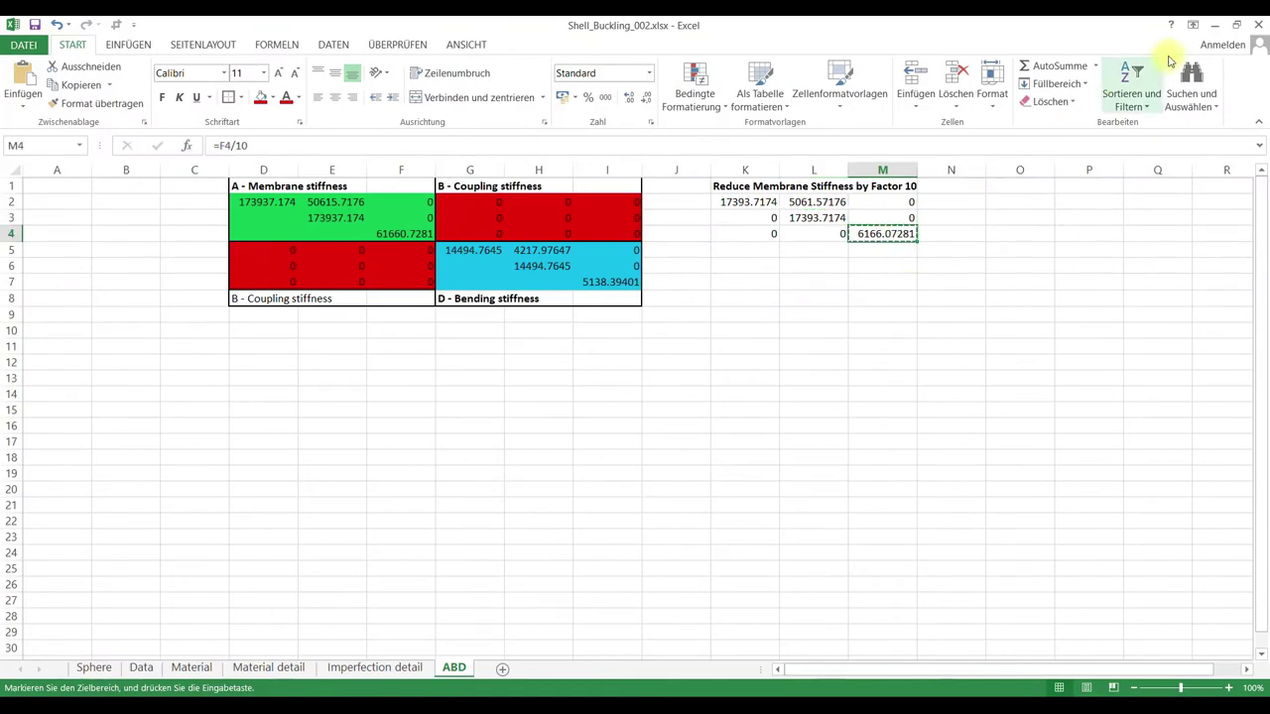
pyautogui.click(1216, 26)
pyautogui.click(288, 294)
pyautogui.hotkey('ctrl', 'v')
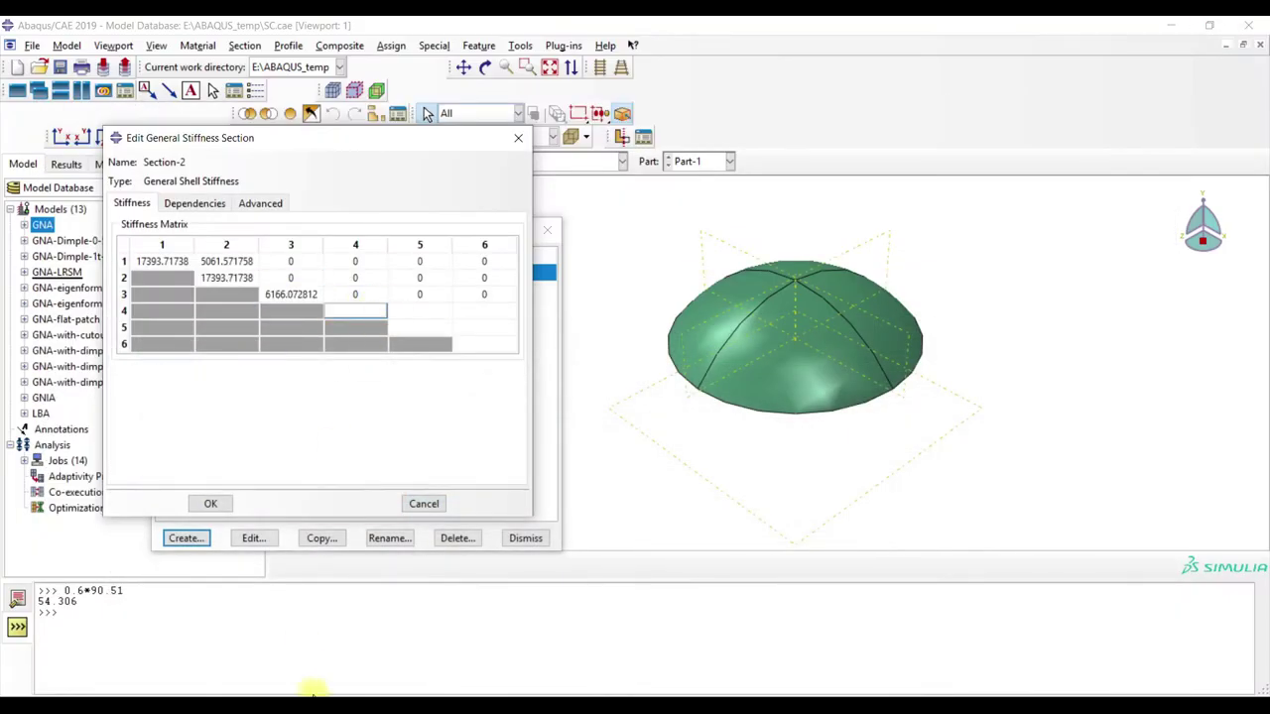
# - Copy the bending stiffness values G5:I5 from Excel into row 4, columns 4 to 6 of the Abaqus/CAE stiffness matrix
pyautogui.hotkey('alt', 'Tab')
pyautogui.click(694, 396)
pyautogui.moveTo(447, 249); pyautogui.dragTo(610, 250)
pyautogui.hotkey('ctrl', 'c')
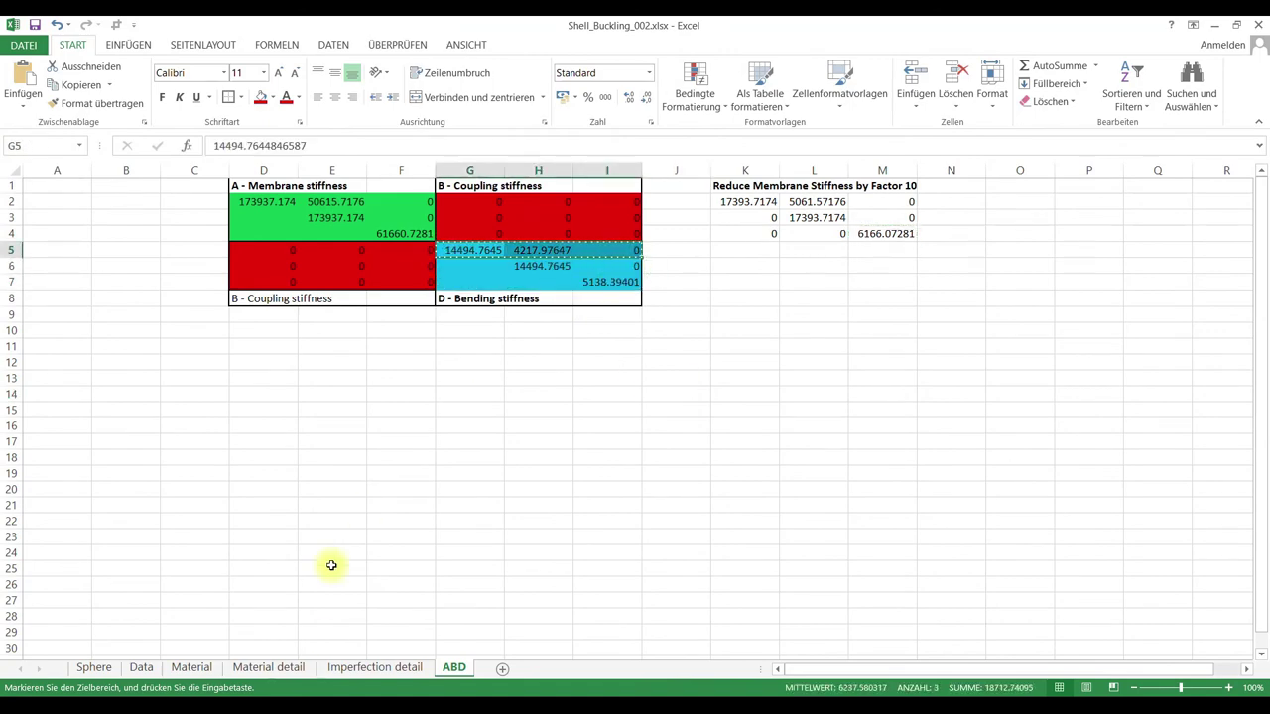
pyautogui.hotkey('alt', 'Tab')
pyautogui.click(368, 312)
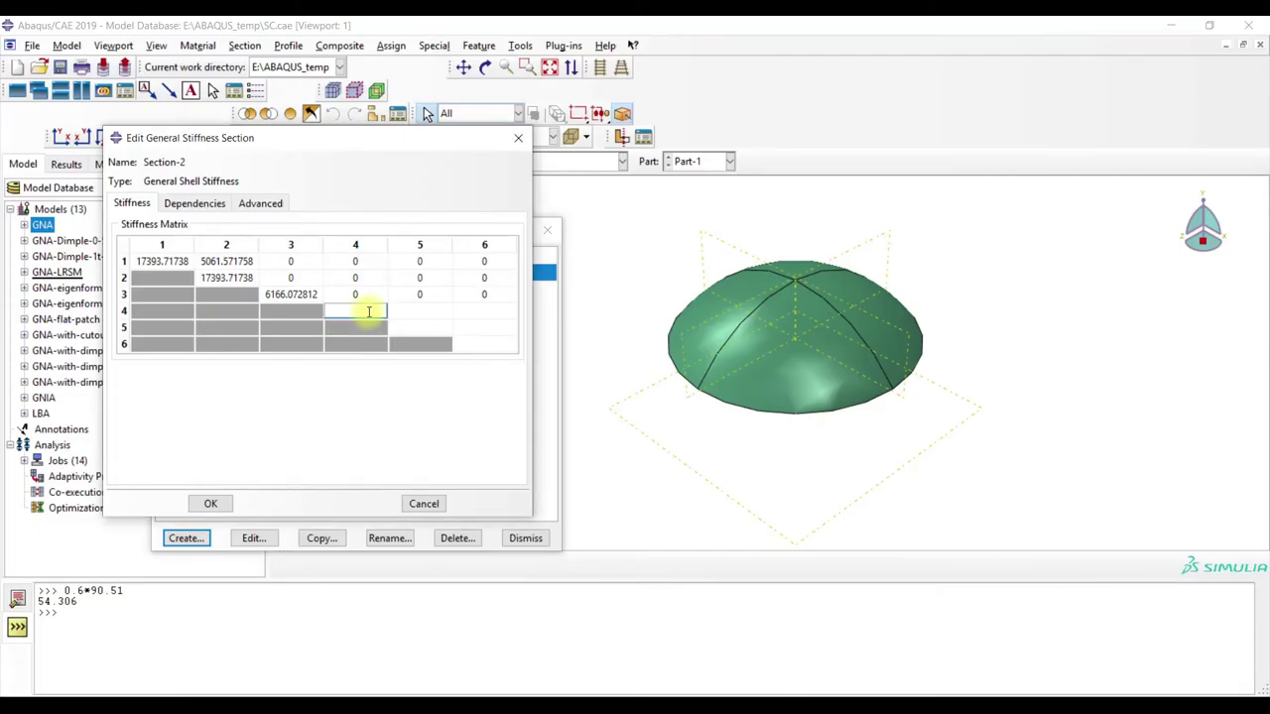
pyautogui.hotkey('ctrl', 'v')
# - Copy the bending stiffness values H6:I6 from Excel into row 5, columns 5 to 6 of the Abaqus/CAE stiffness matrix
pyautogui.hotkey('alt', 'Tab')
pyautogui.moveTo(511, 265); pyautogui.dragTo(615, 268)
pyautogui.hotkey('ctrl', 'c')
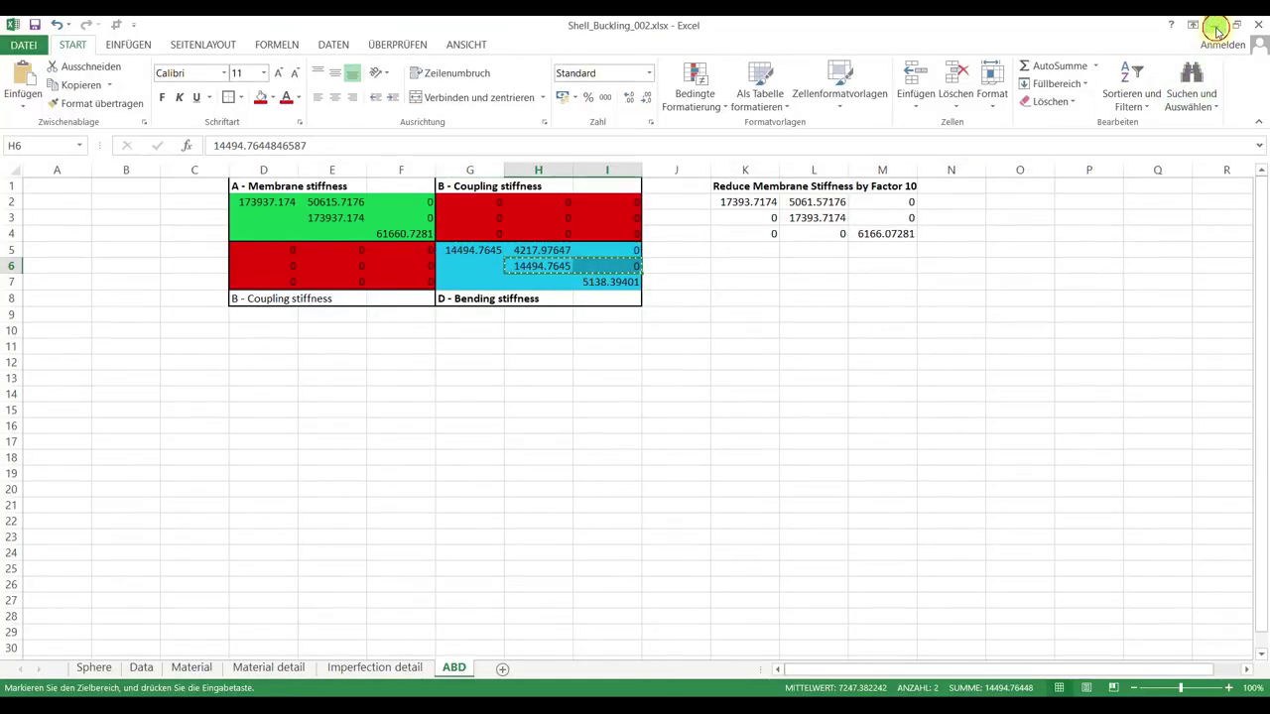
pyautogui.click(1214, 25)
pyautogui.click(445, 328)
pyautogui.hotkey('ctrl', 'v')
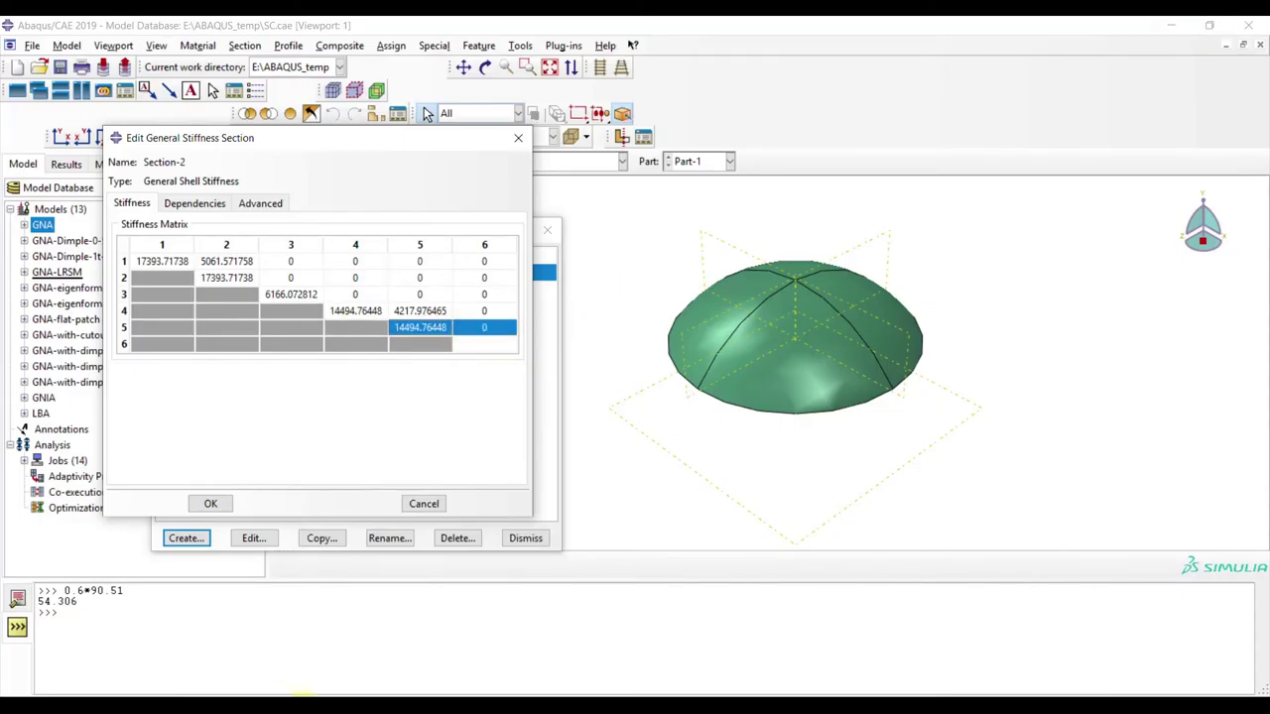
# - Copy the bending stiffness value in I7 from Excel into row 6, column 6 of the Abaqus/CAE stiffness matrix and save the section
pyautogui.click(298, 695)
pyautogui.click(610, 284)
pyautogui.hotkey('ctrl', 'c')
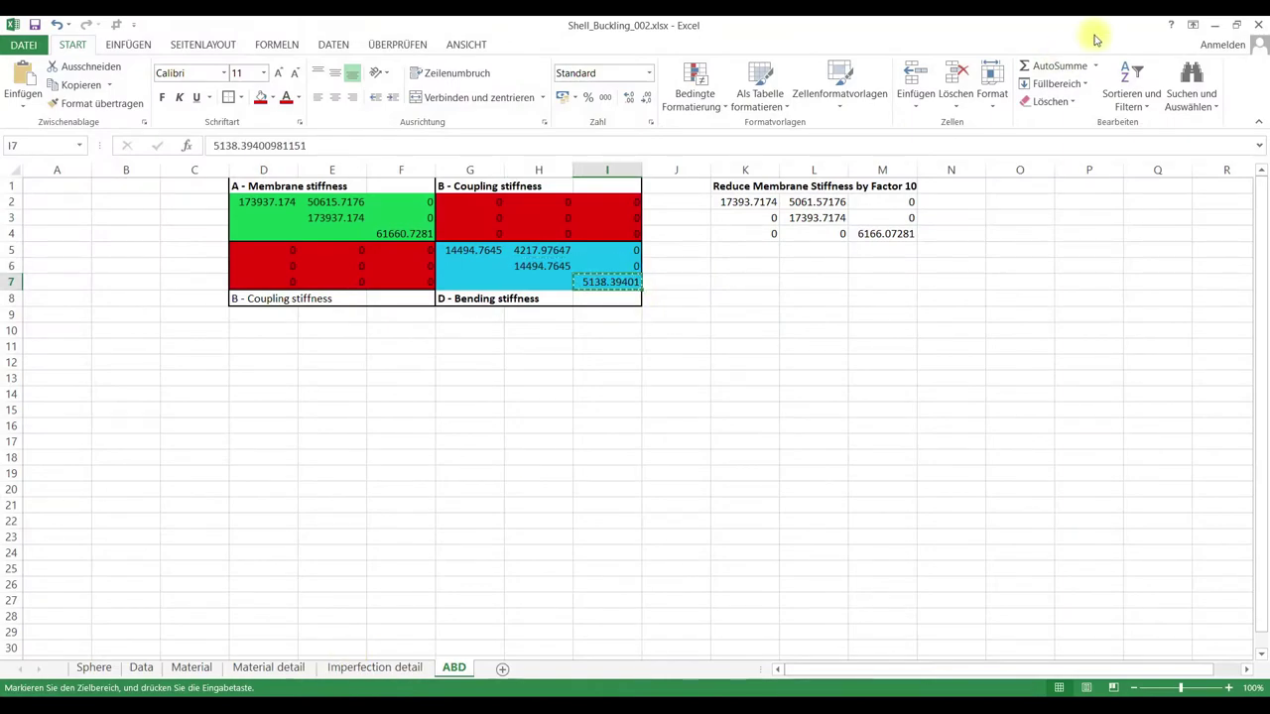
pyautogui.click(1215, 25)
pyautogui.click(468, 344)
pyautogui.hotkey('ctrl', 'v')
pyautogui.click(206, 504)
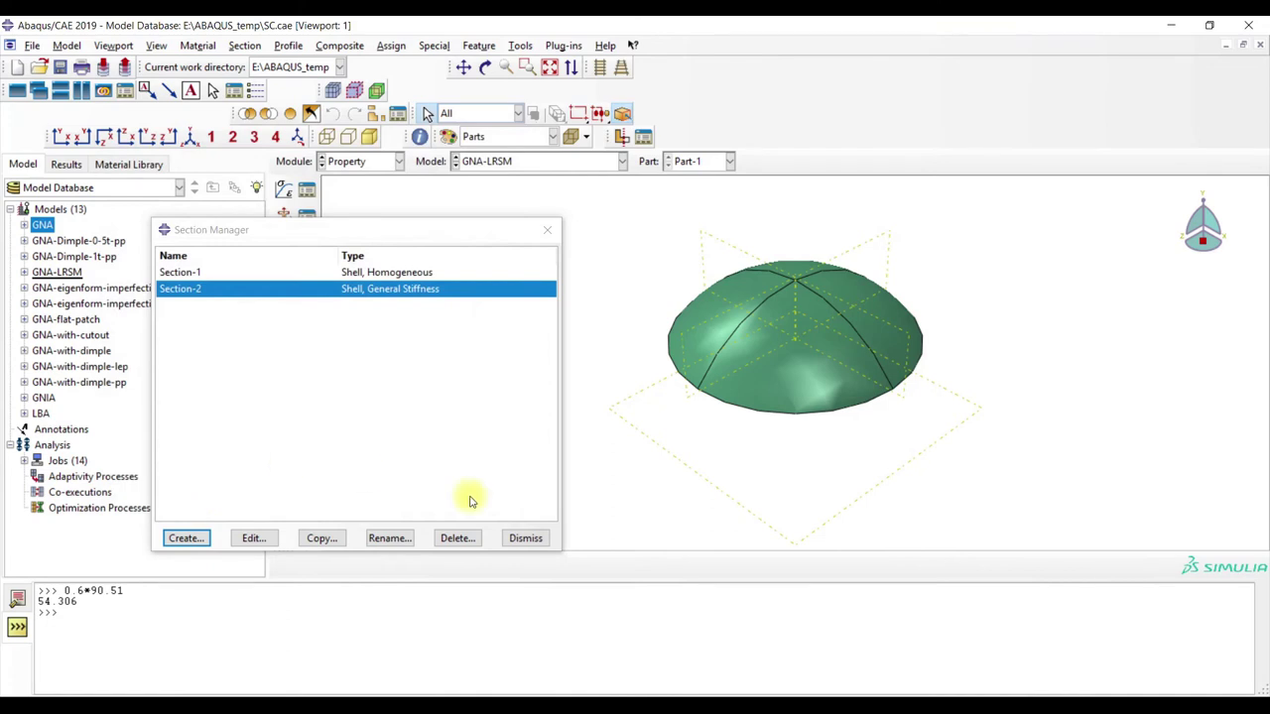
pyautogui.click(526, 539)
# - Query the distance from the front meridian's base vertex to the dome's apex and copy its horizontal component without the minus sign
pyautogui.click(397, 161)
pyautogui.click(377, 162)
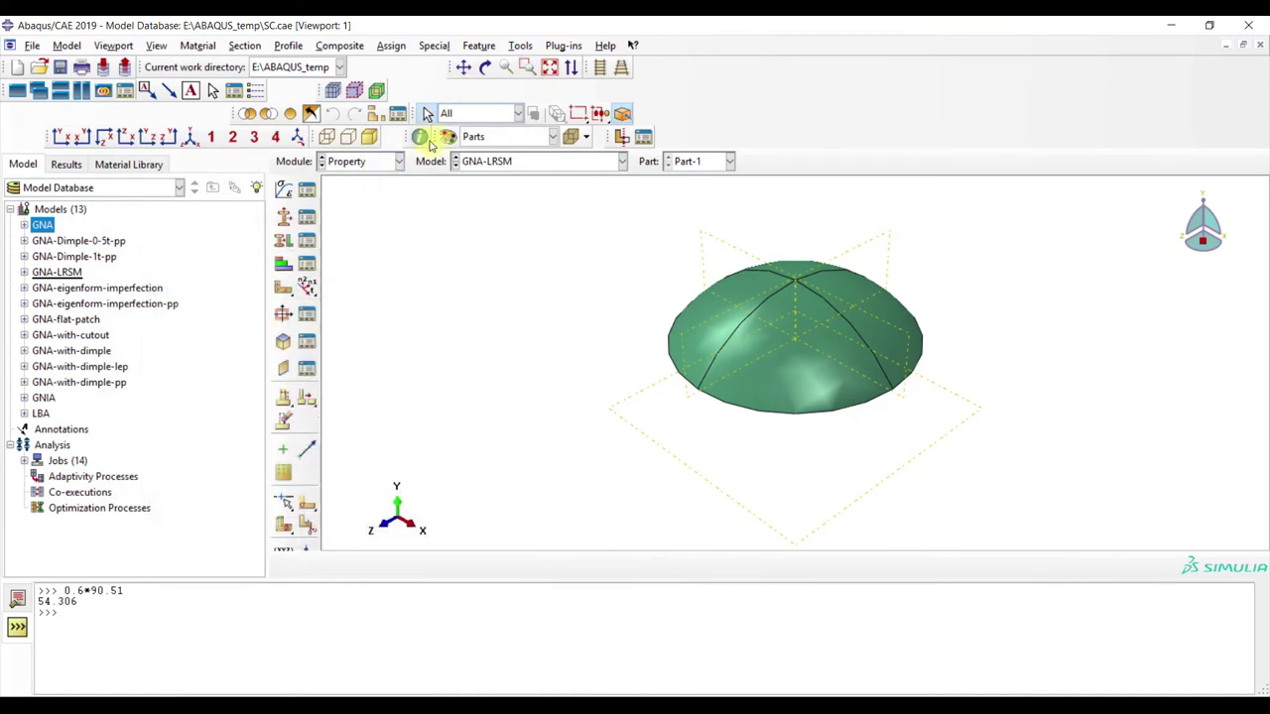
pyautogui.click(420, 137)
pyautogui.click(198, 243)
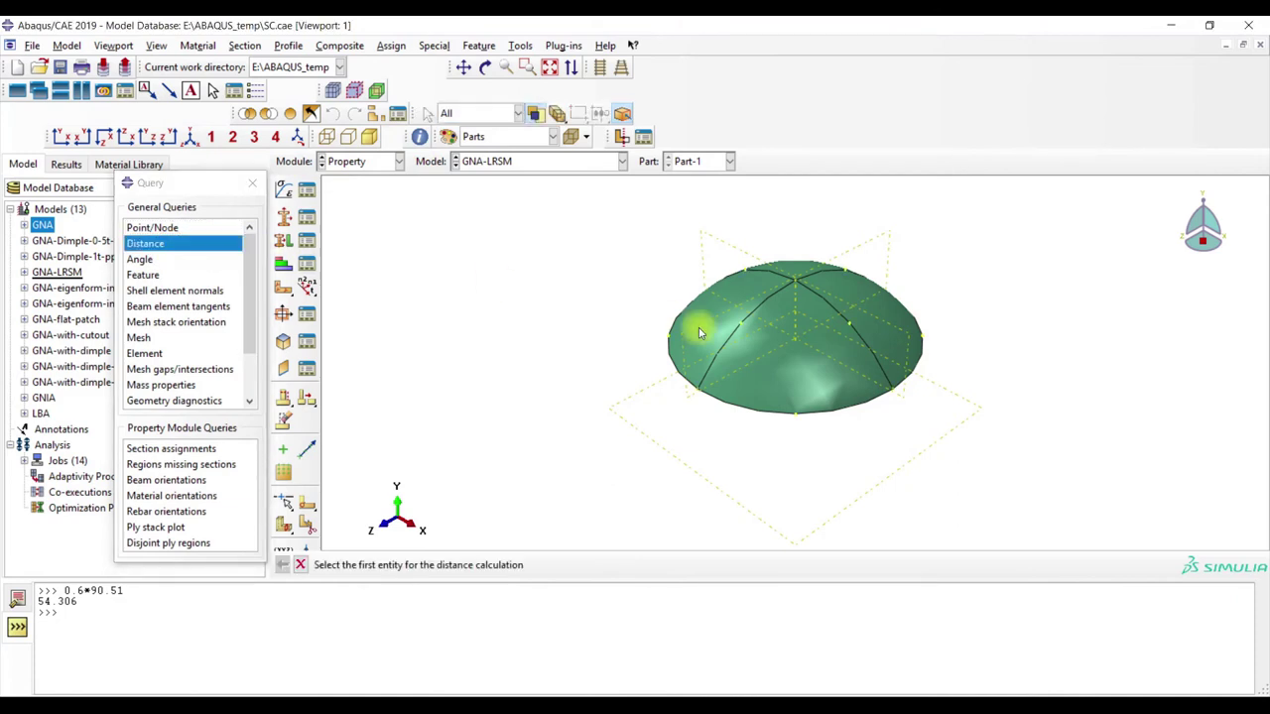
pyautogui.click(698, 389)
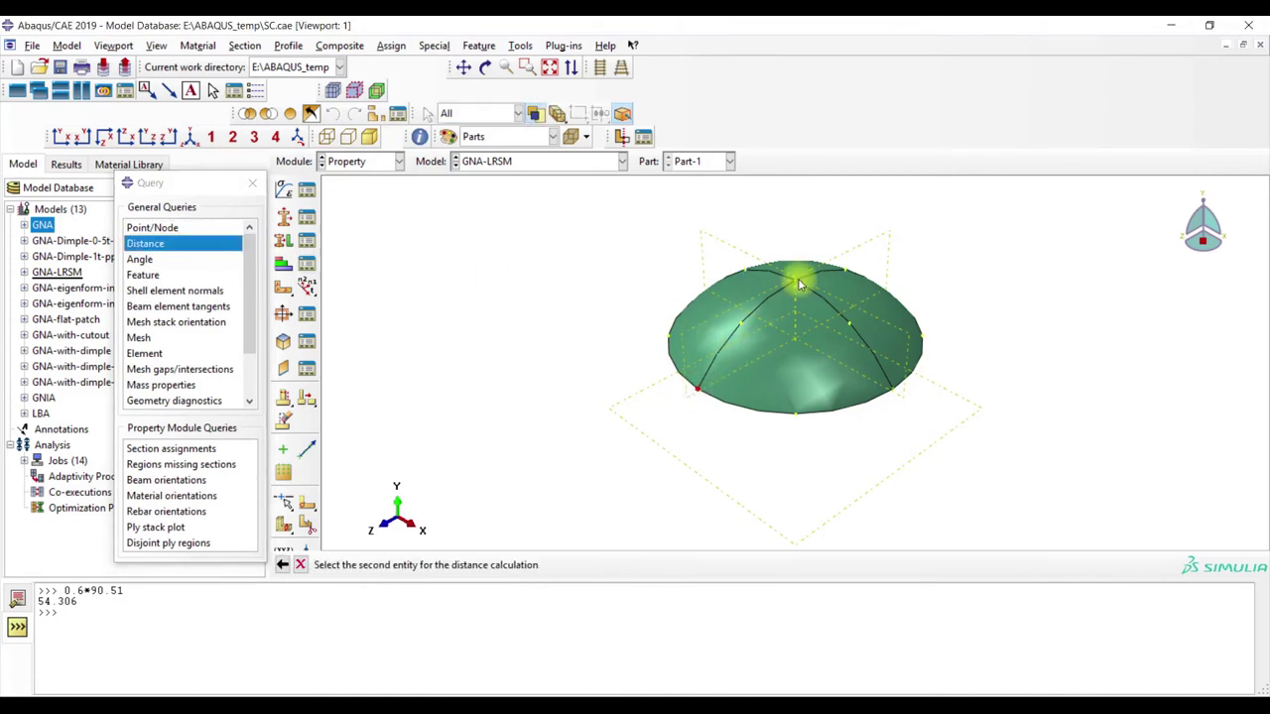
pyautogui.click(796, 280)
pyautogui.click(18, 599)
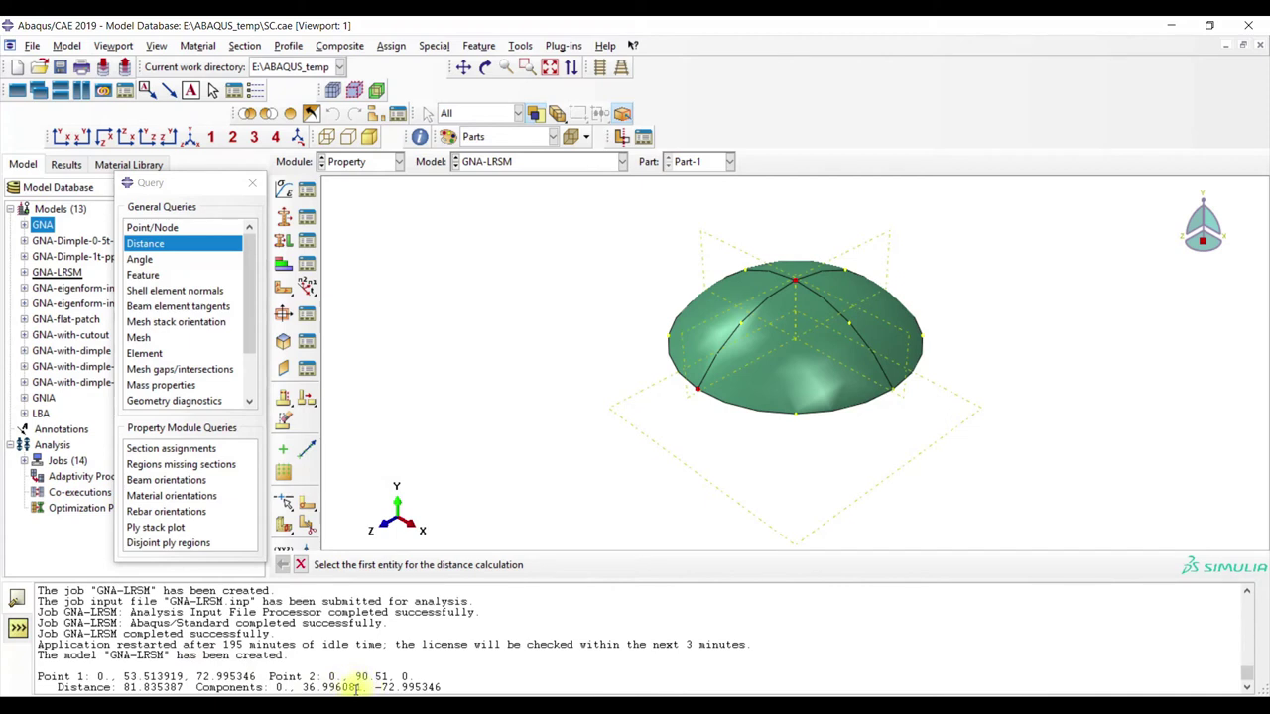
pyautogui.moveTo(379, 689); pyautogui.dragTo(451, 687)
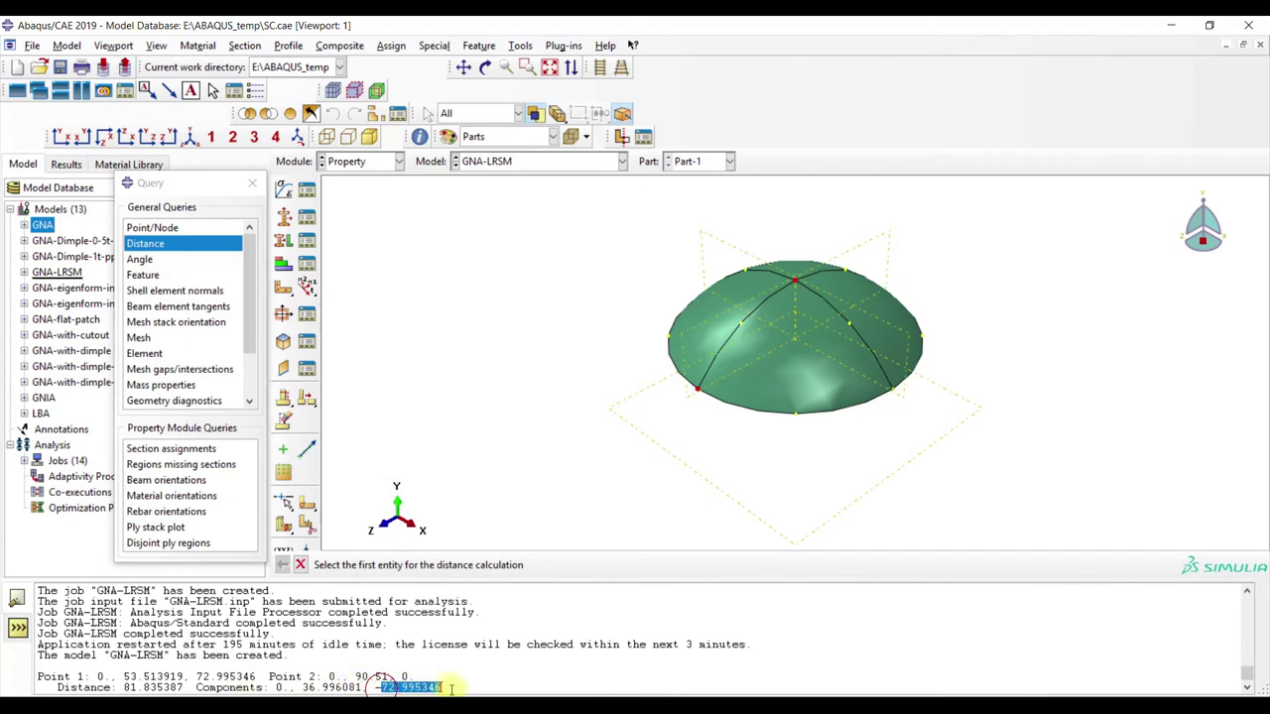
pyautogui.click(252, 183)
# - Start a sketched face partition of the whole dome in the Part module, projecting Through All from the horizontal datum plane below it
pyautogui.click(357, 161)
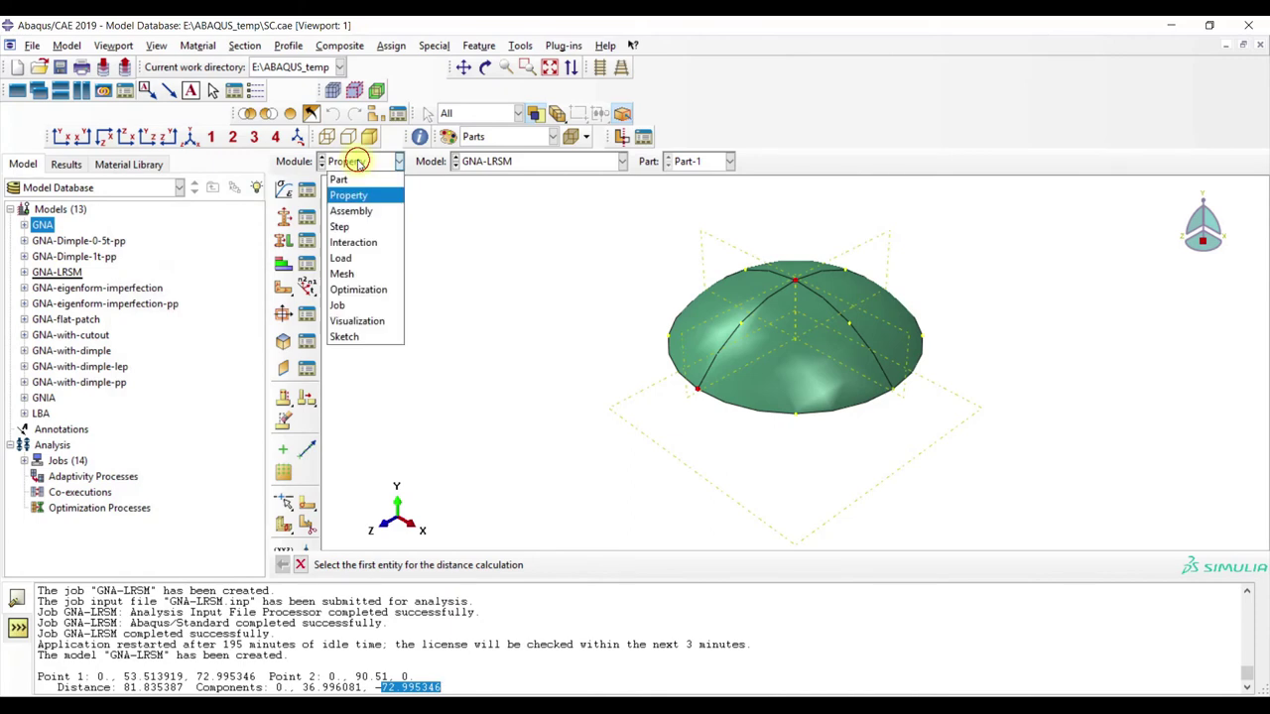
pyautogui.click(347, 172)
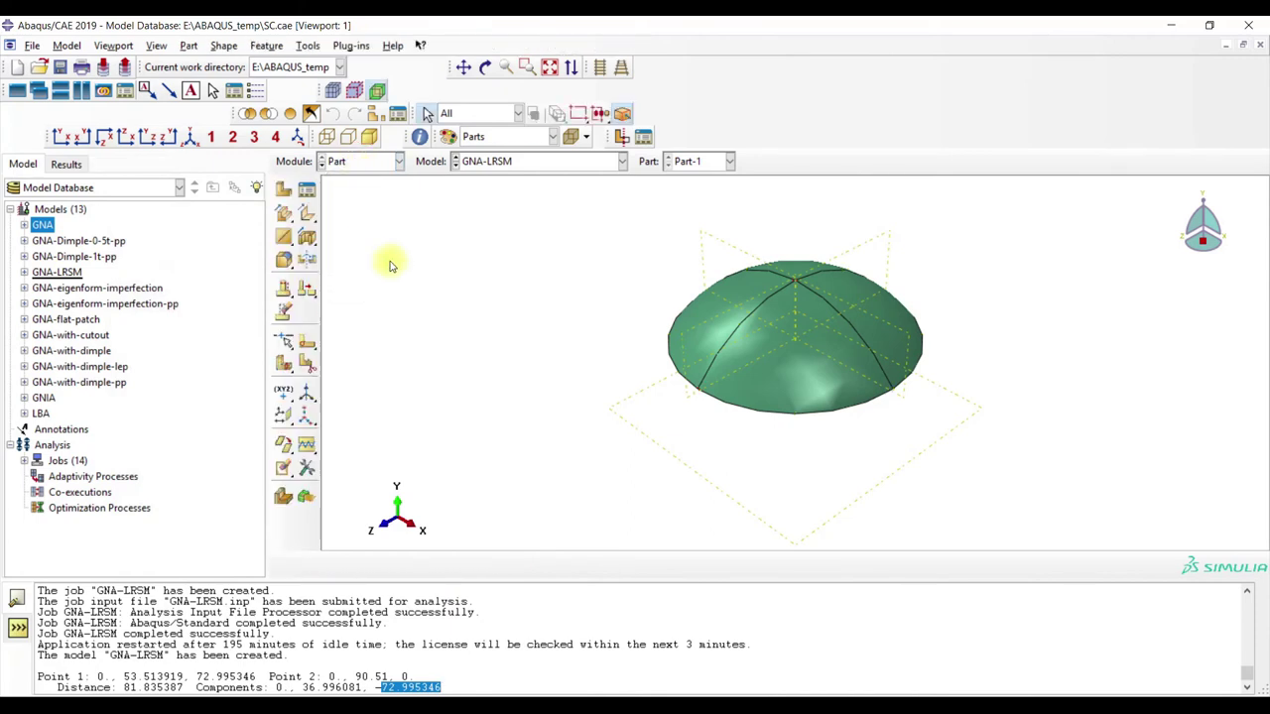
pyautogui.click(306, 345)
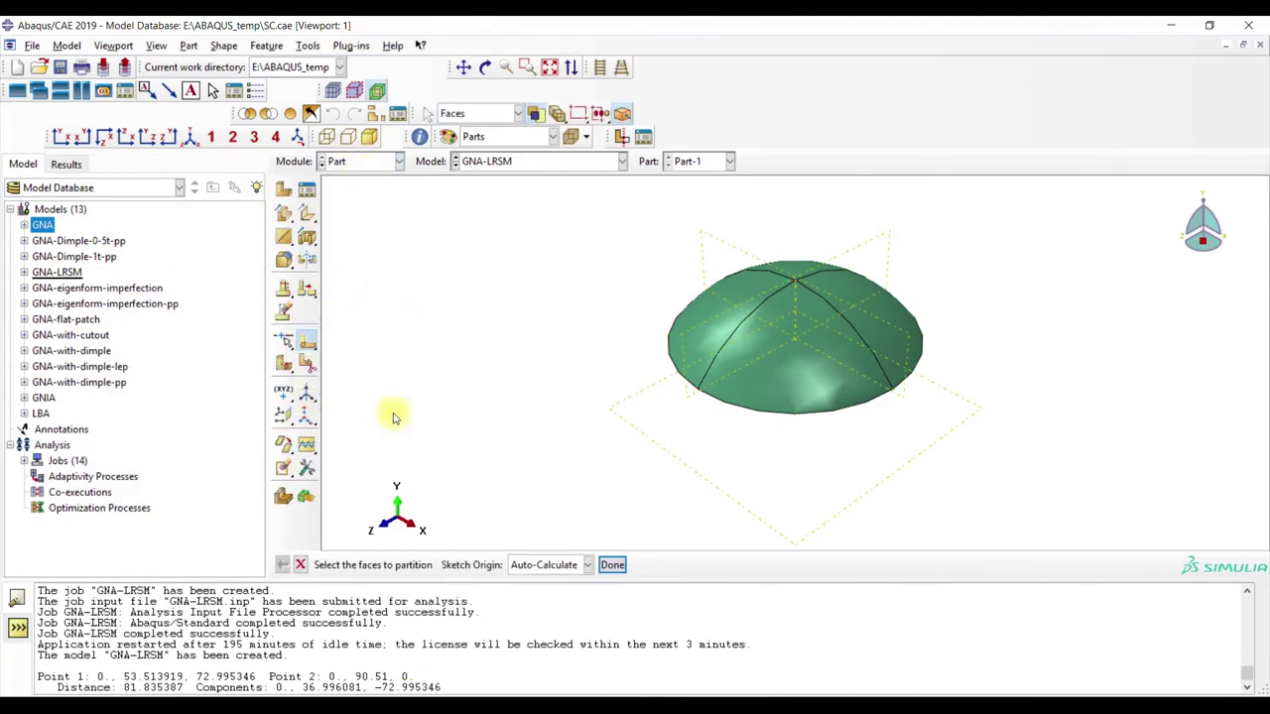
pyautogui.moveTo(589, 238); pyautogui.dragTo(911, 450)
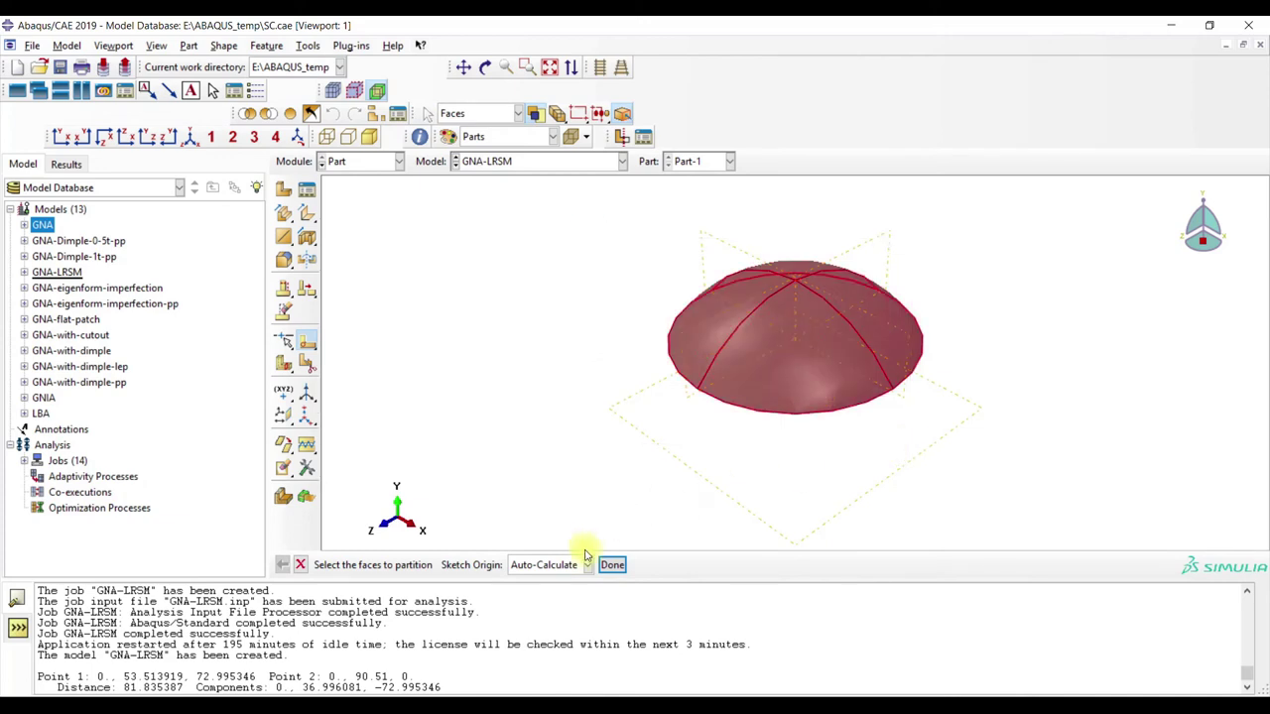
pyautogui.click(614, 565)
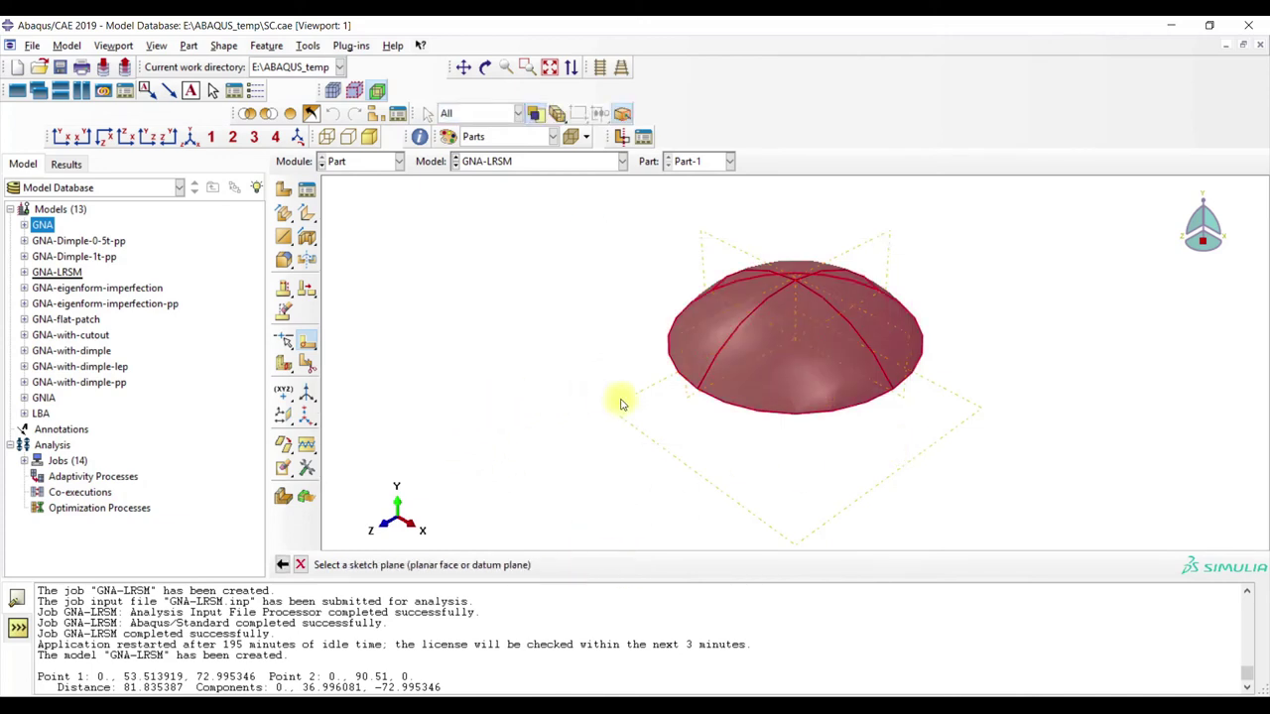
pyautogui.click(648, 446)
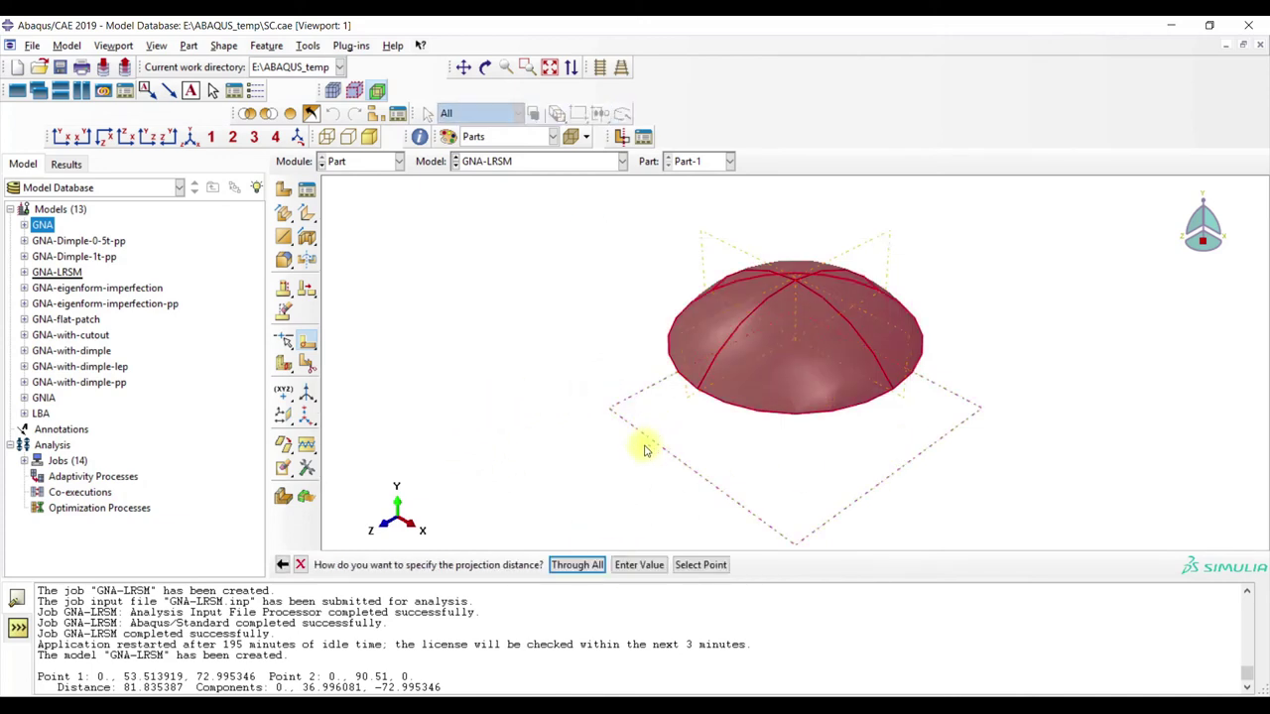
pyautogui.click(577, 568)
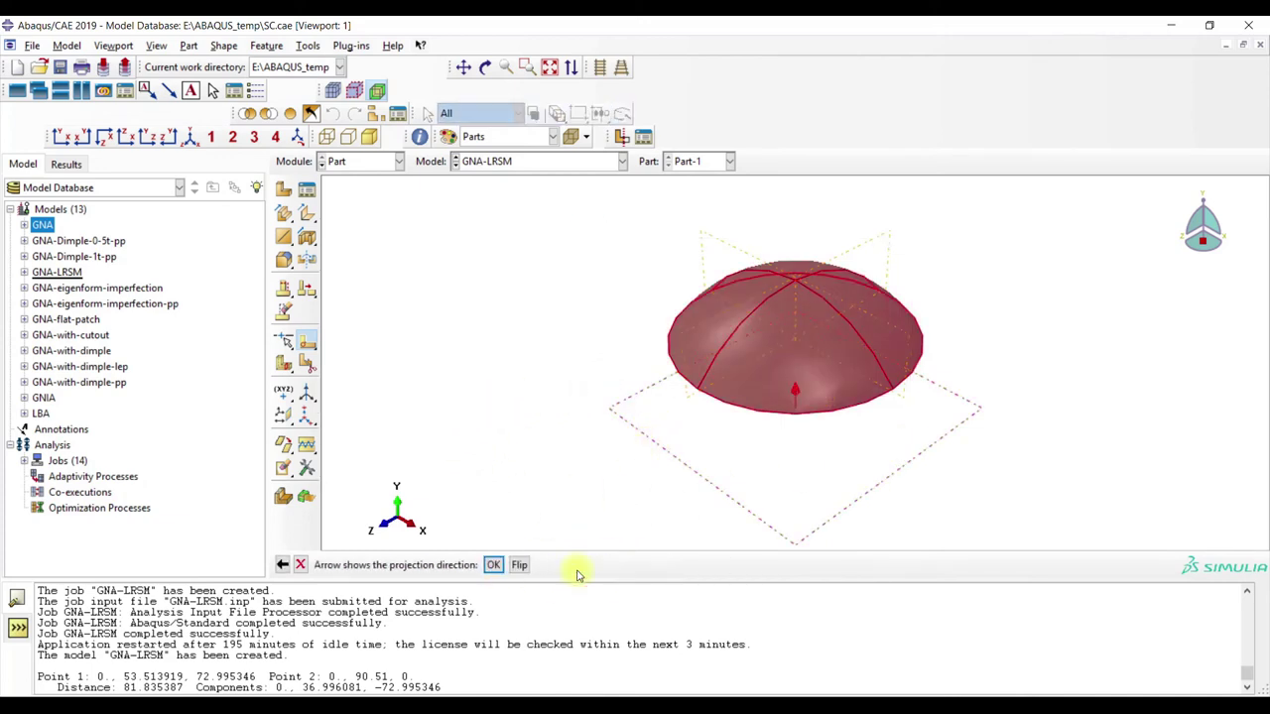
pyautogui.click(492, 565)
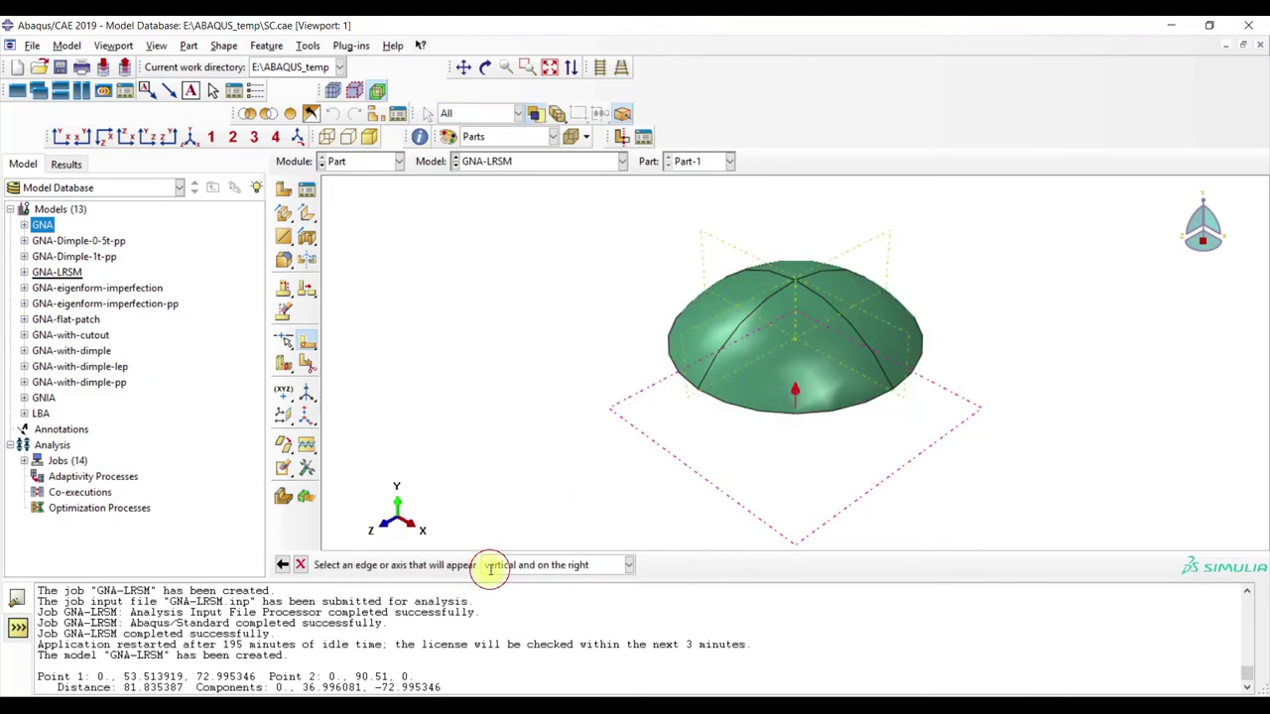
pyautogui.click(774, 288)
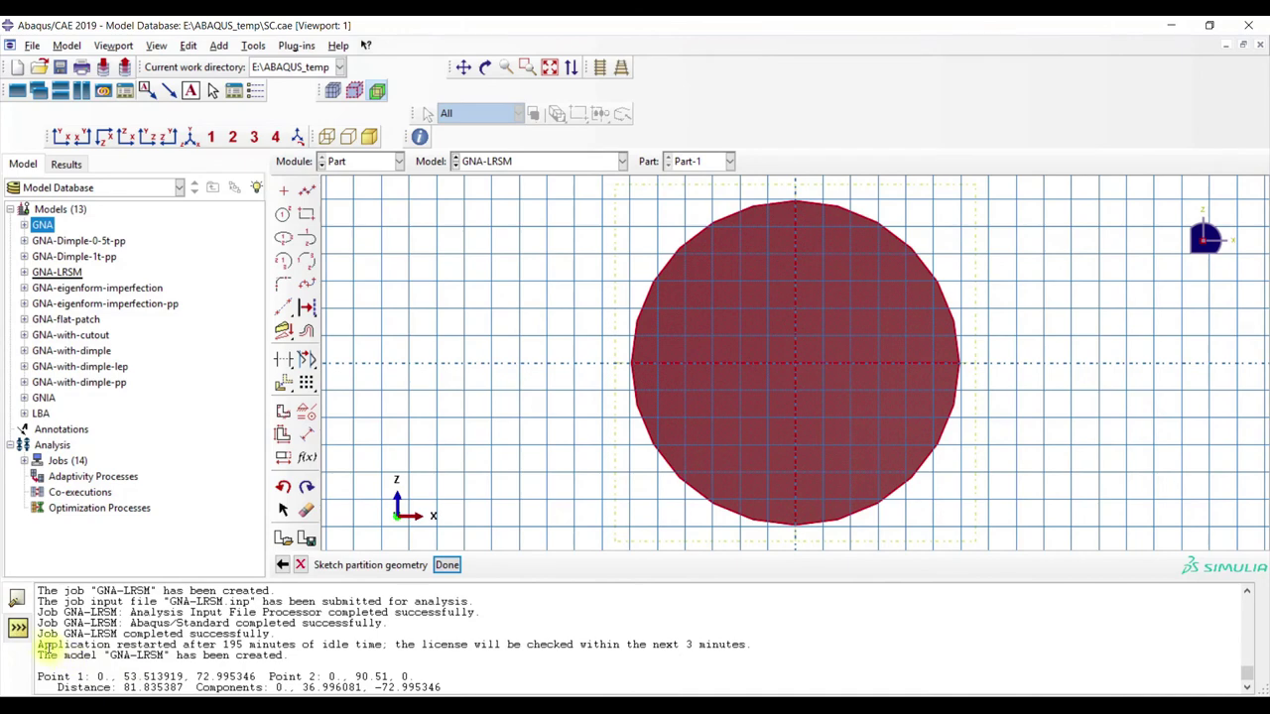
# - Calculate 72.995346*0.33 in the command line and partition the dome's faces with a 24 mm radius circle centred at 0,0
pyautogui.moveTo(381, 687); pyautogui.dragTo(483, 690)
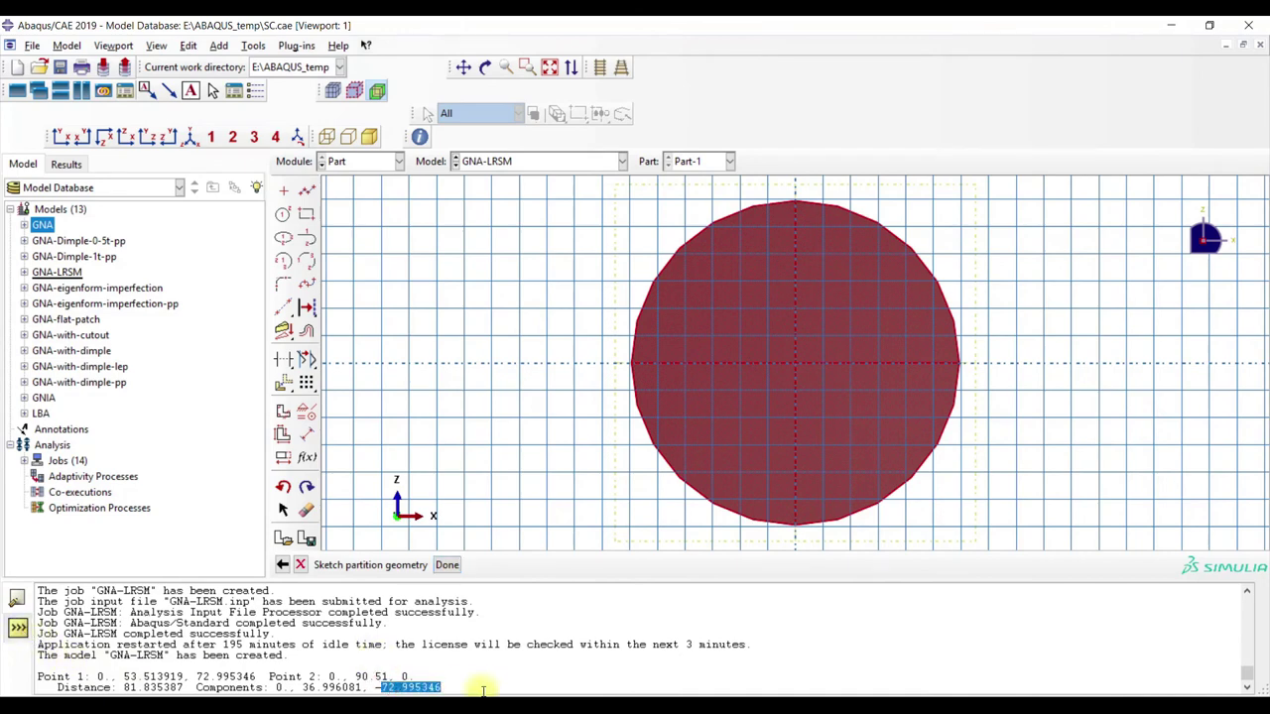
pyautogui.click(17, 627)
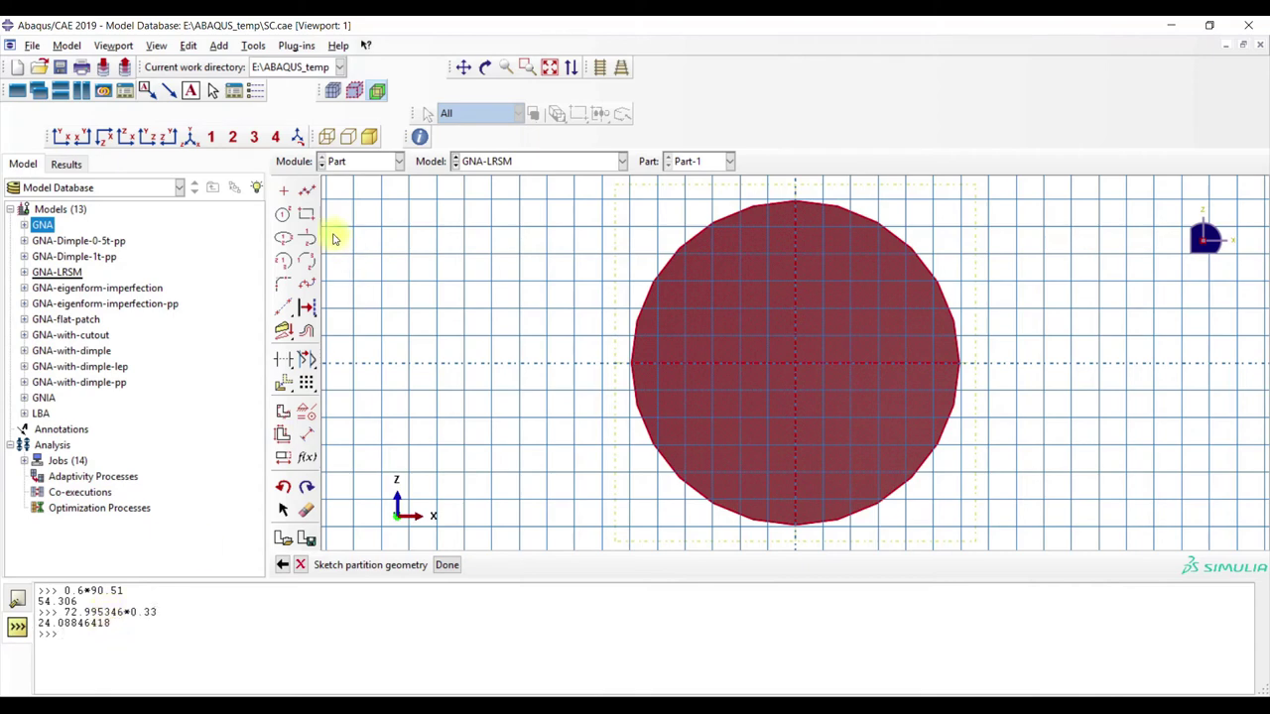
pyautogui.click(283, 215)
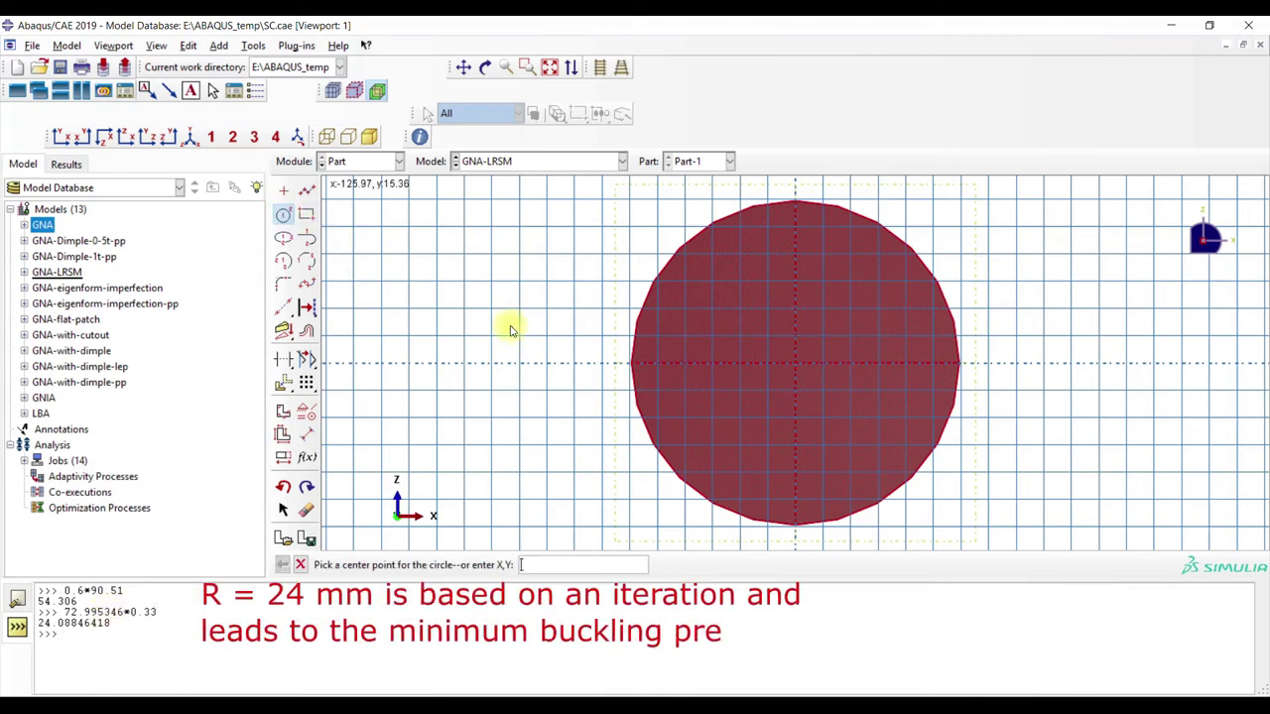
pyautogui.write('0,0')
pyautogui.press('Return')
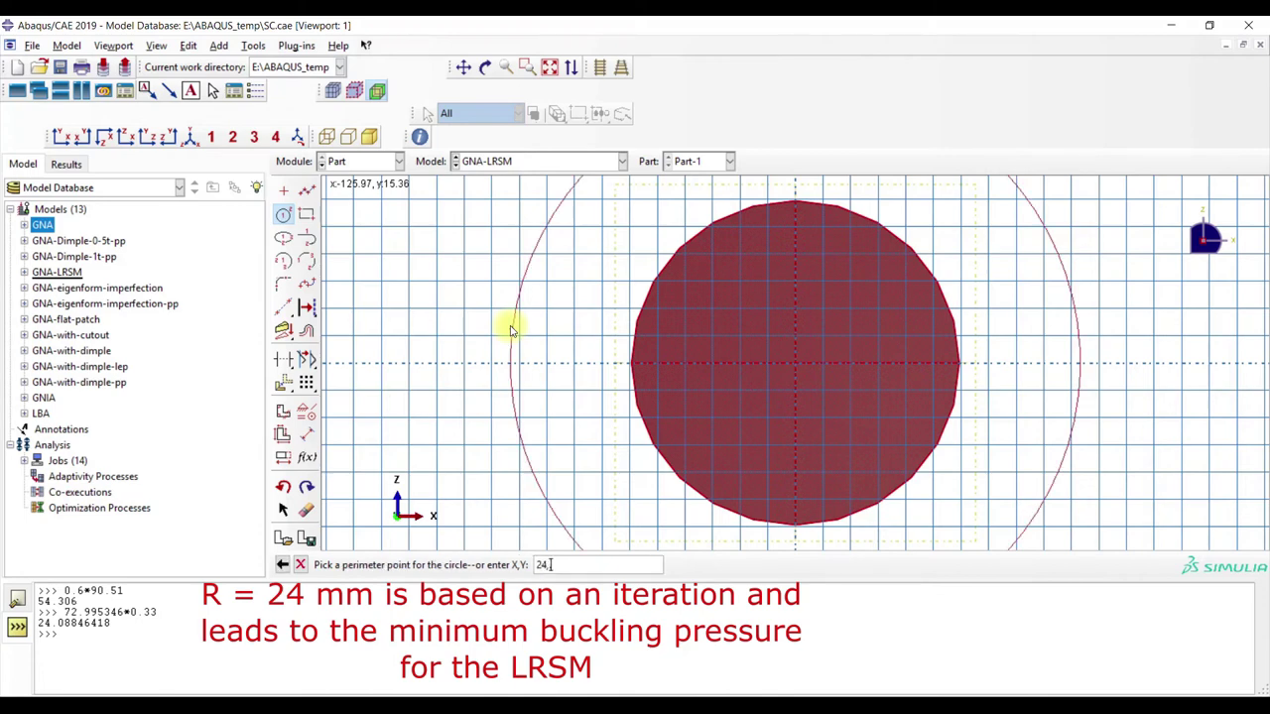
pyautogui.press('Return')
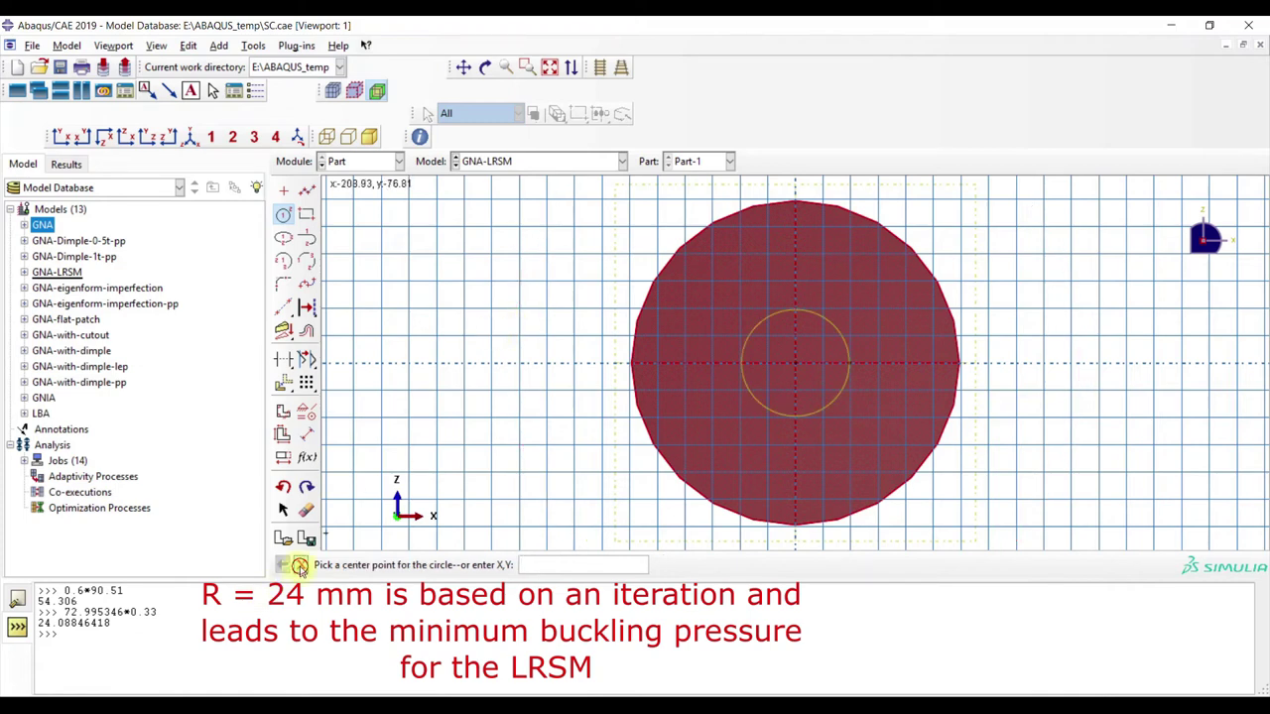
pyautogui.click(300, 565)
pyautogui.click(459, 567)
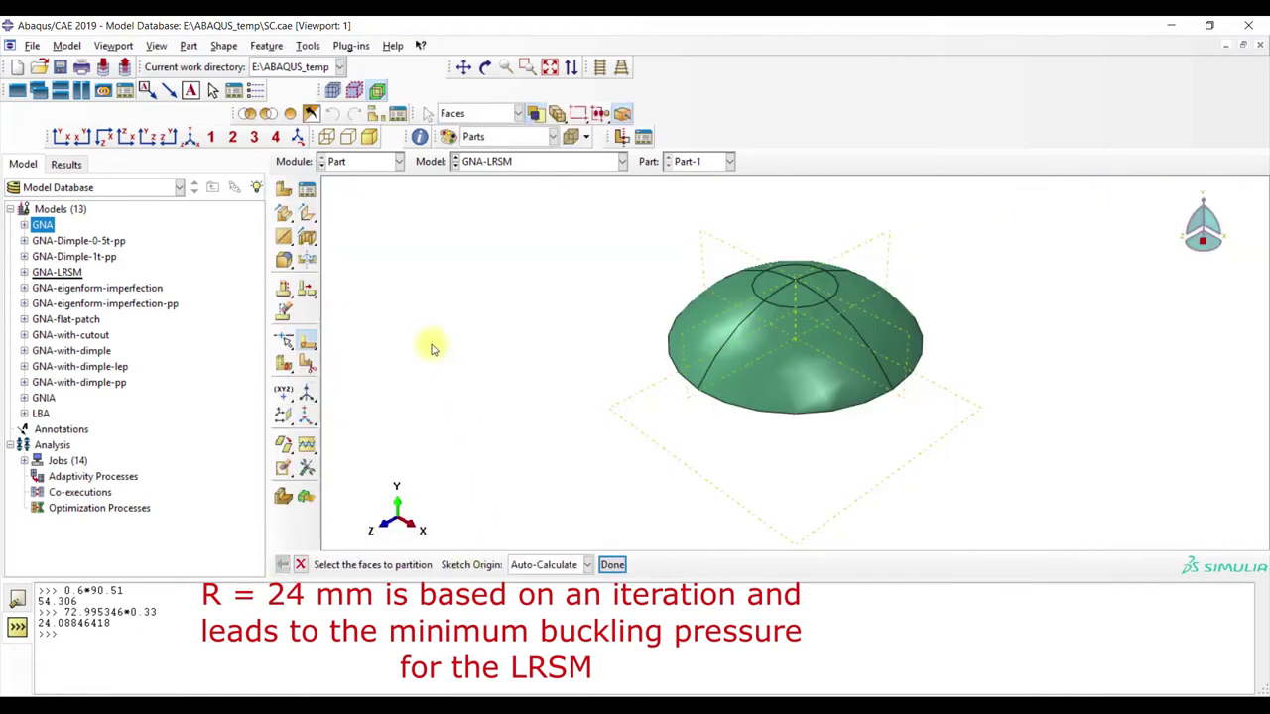
# - In the Property module, reassign Section-1 only to the dome faces outside the apex circle, creating Set-3 as its region
pyautogui.click(360, 160)
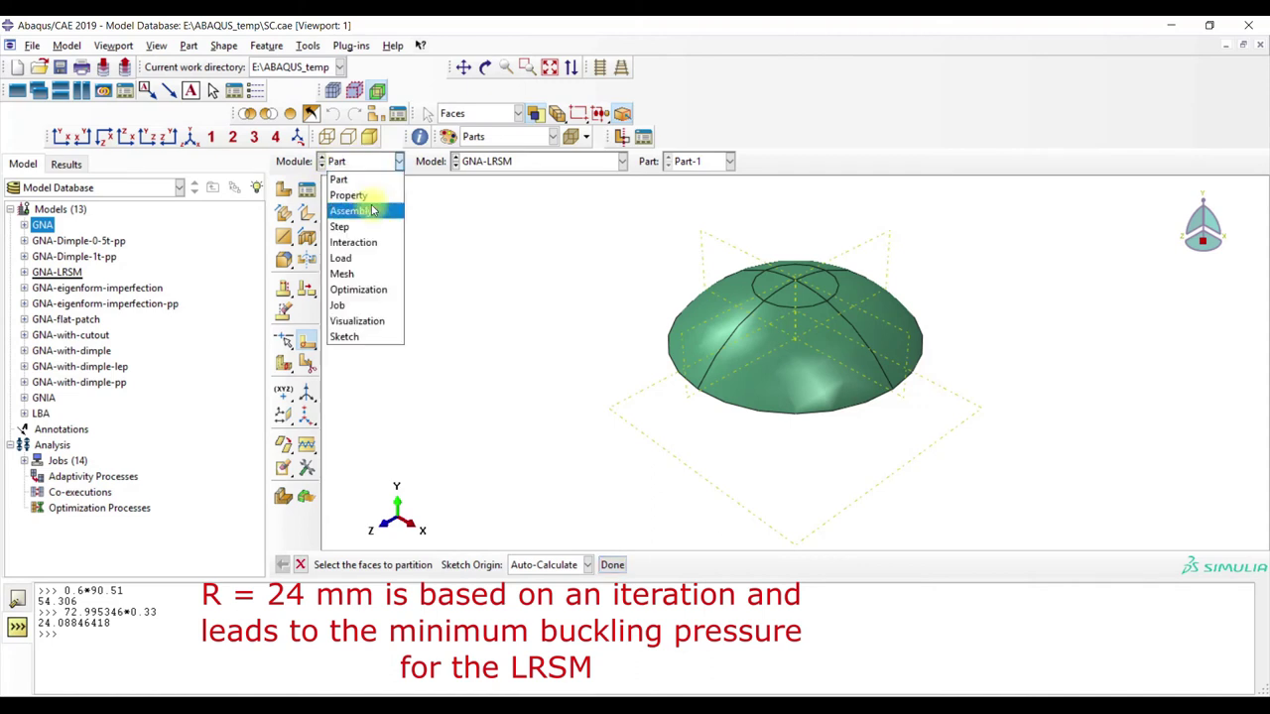
pyautogui.click(354, 193)
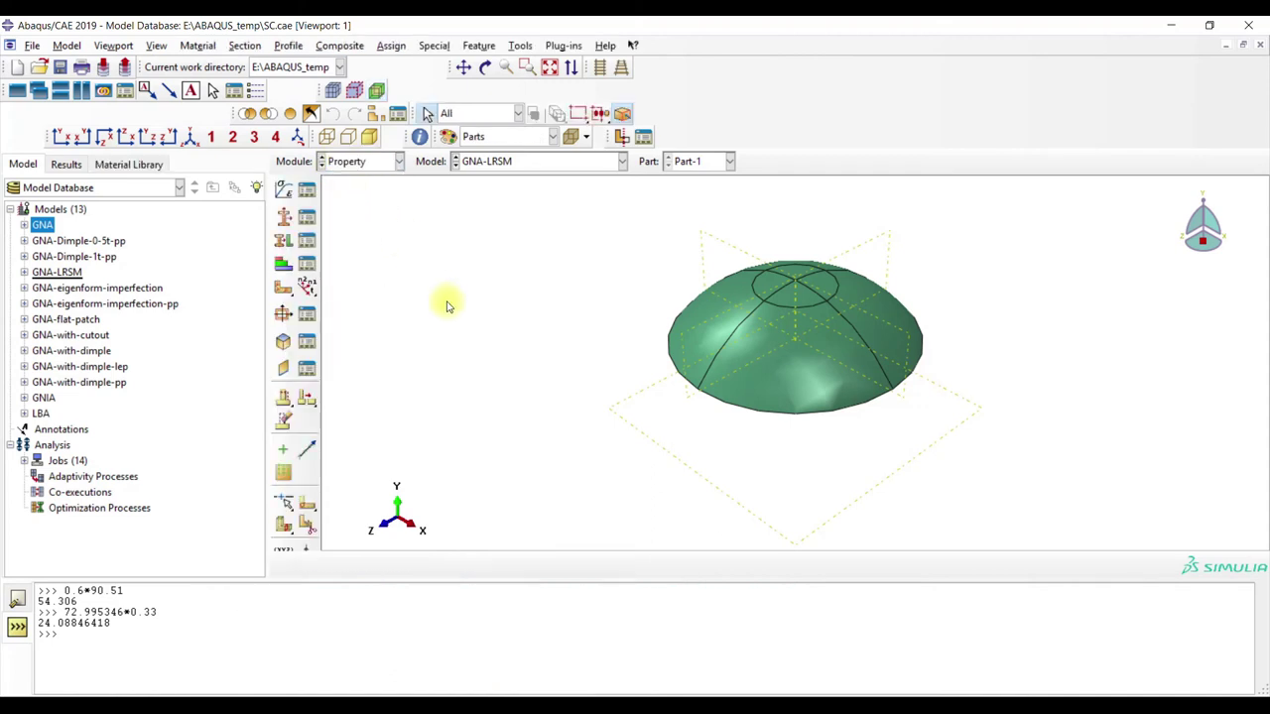
pyautogui.click(307, 241)
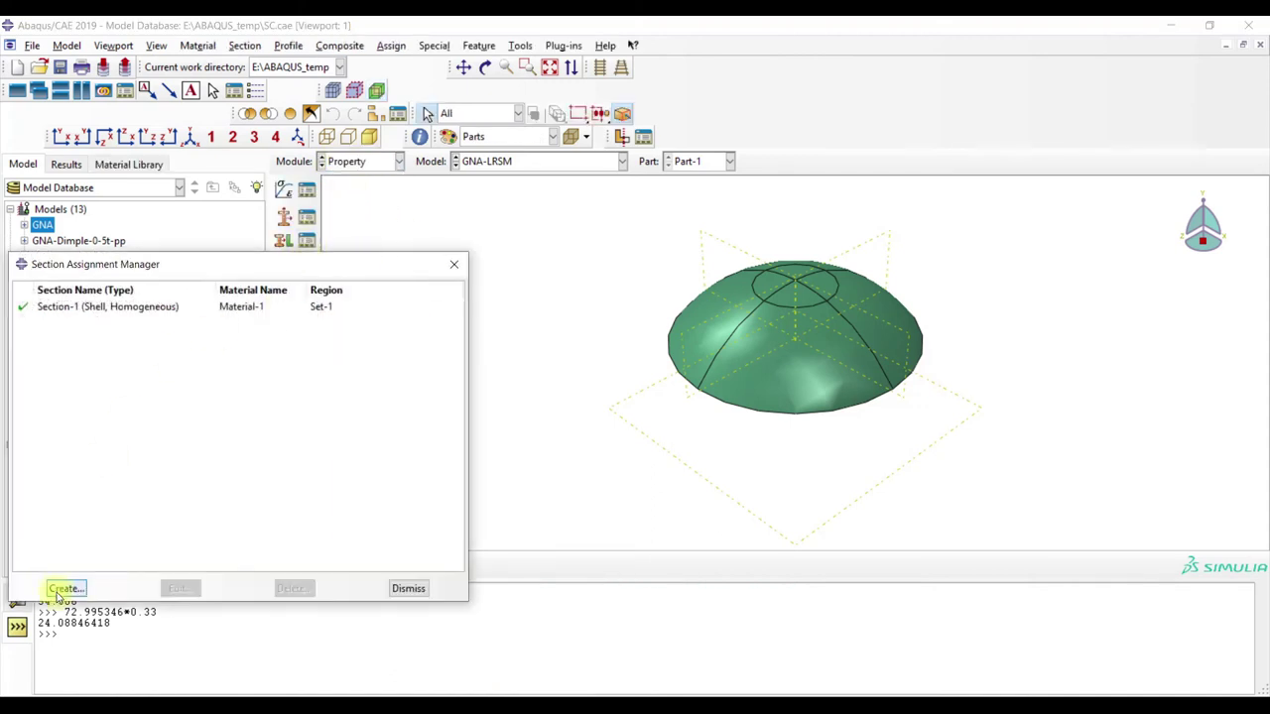
pyautogui.click(116, 307)
pyautogui.click(181, 589)
pyautogui.click(93, 322)
pyautogui.click(403, 641)
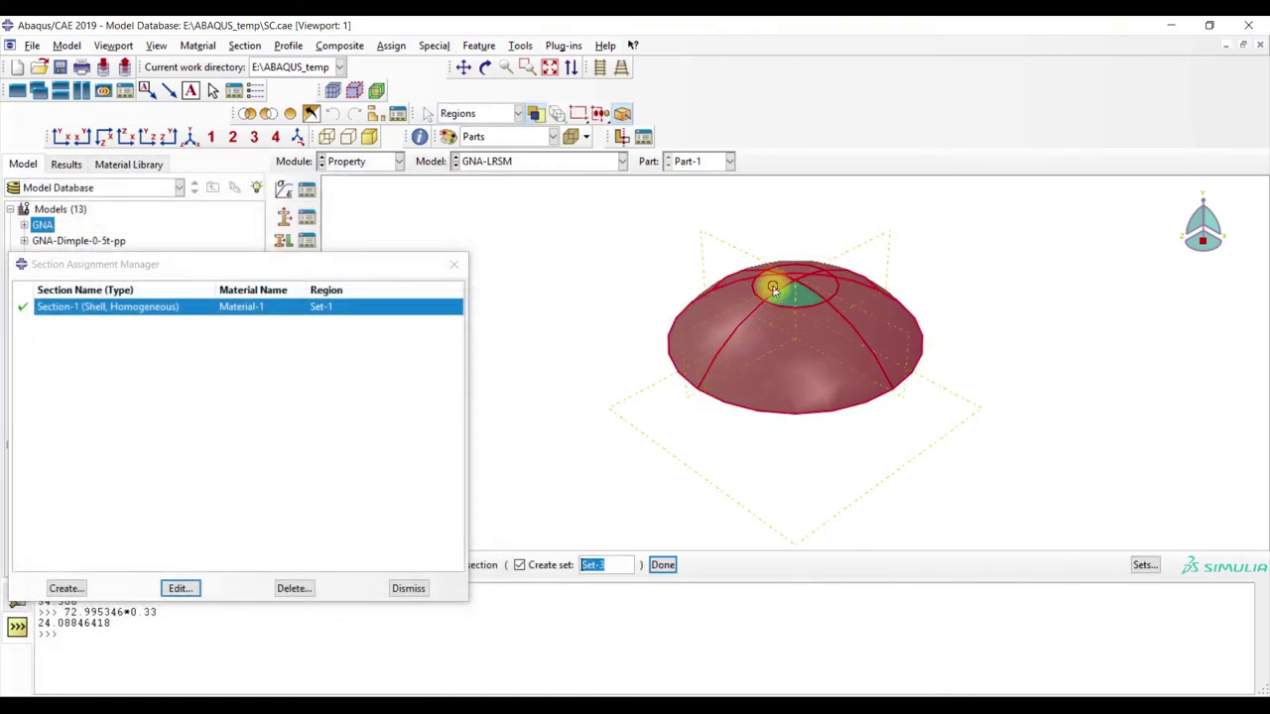
pyautogui.click(679, 567)
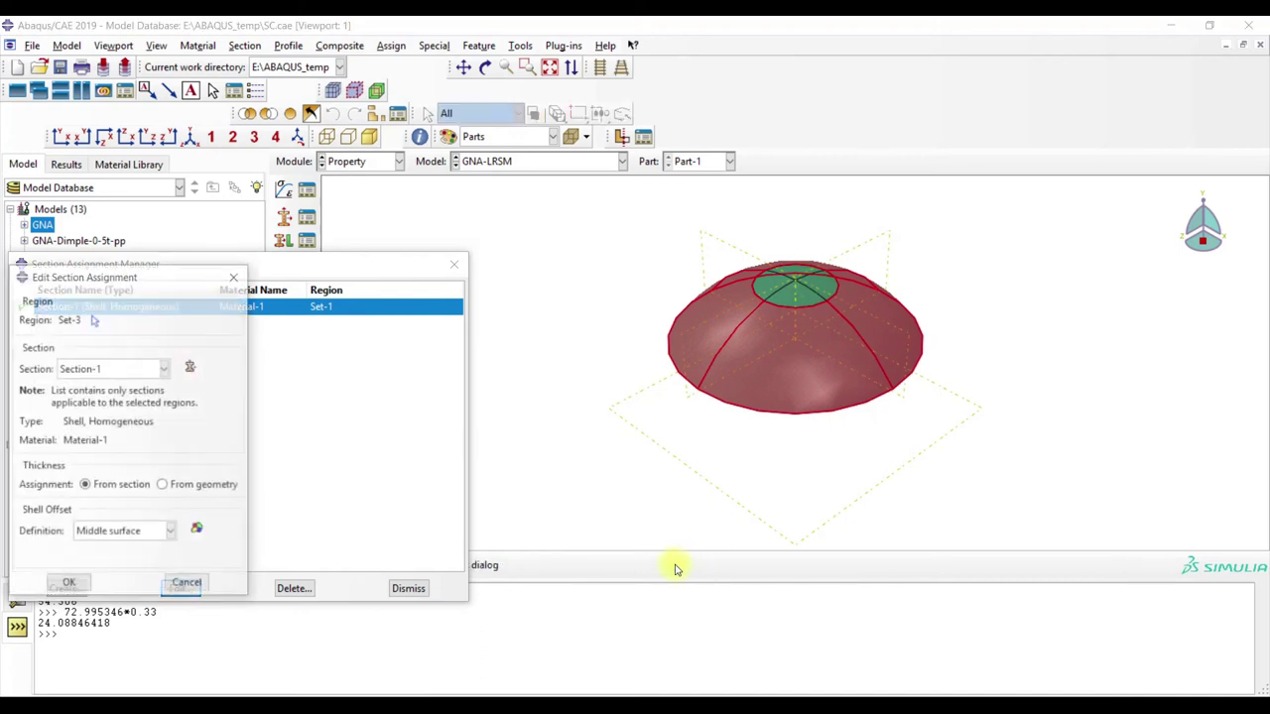
pyautogui.click(68, 587)
# - Assign Section-2 to the circular apex faces as Set-4 and colour the part by sections
pyautogui.click(66, 588)
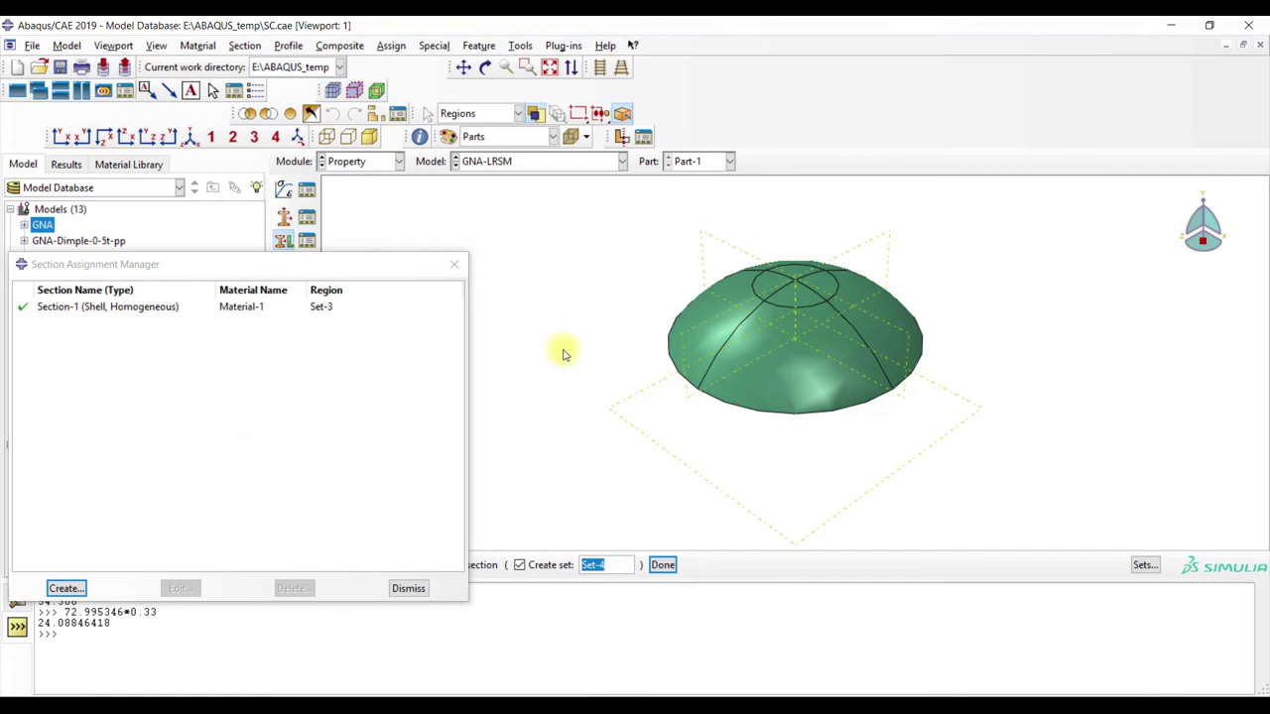
pyautogui.click(779, 285)
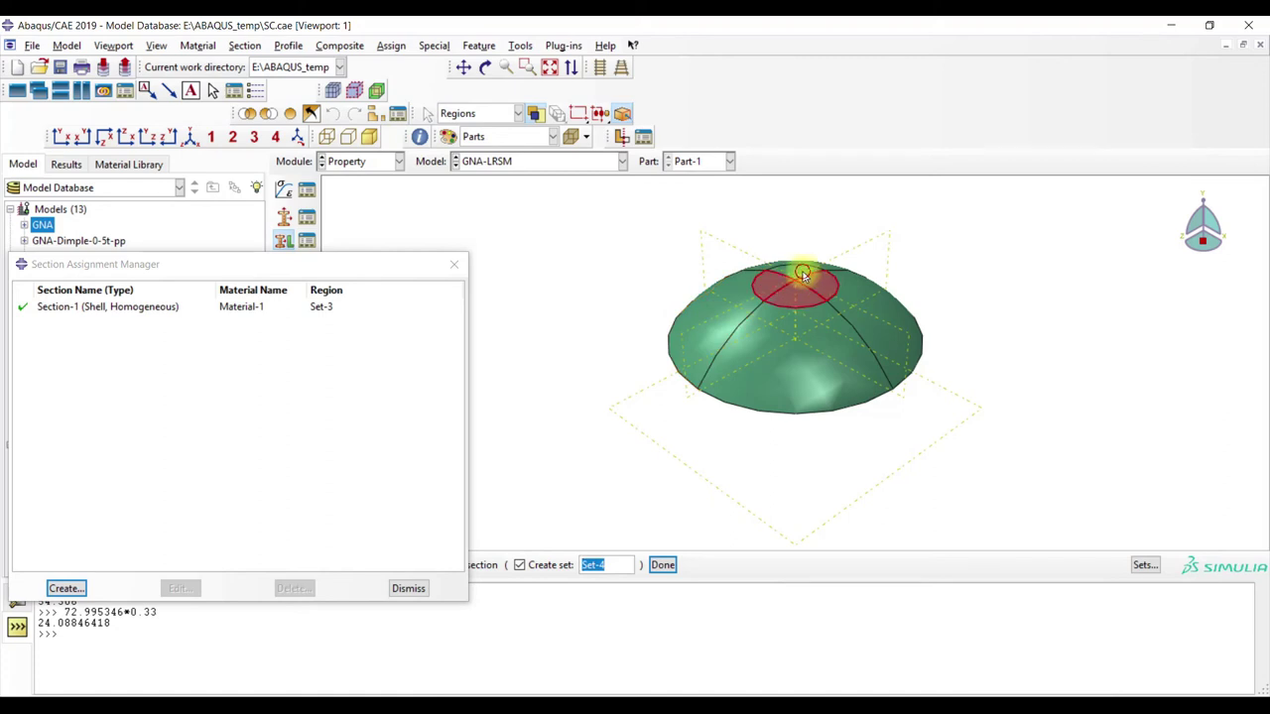
pyautogui.click(662, 565)
pyautogui.click(127, 367)
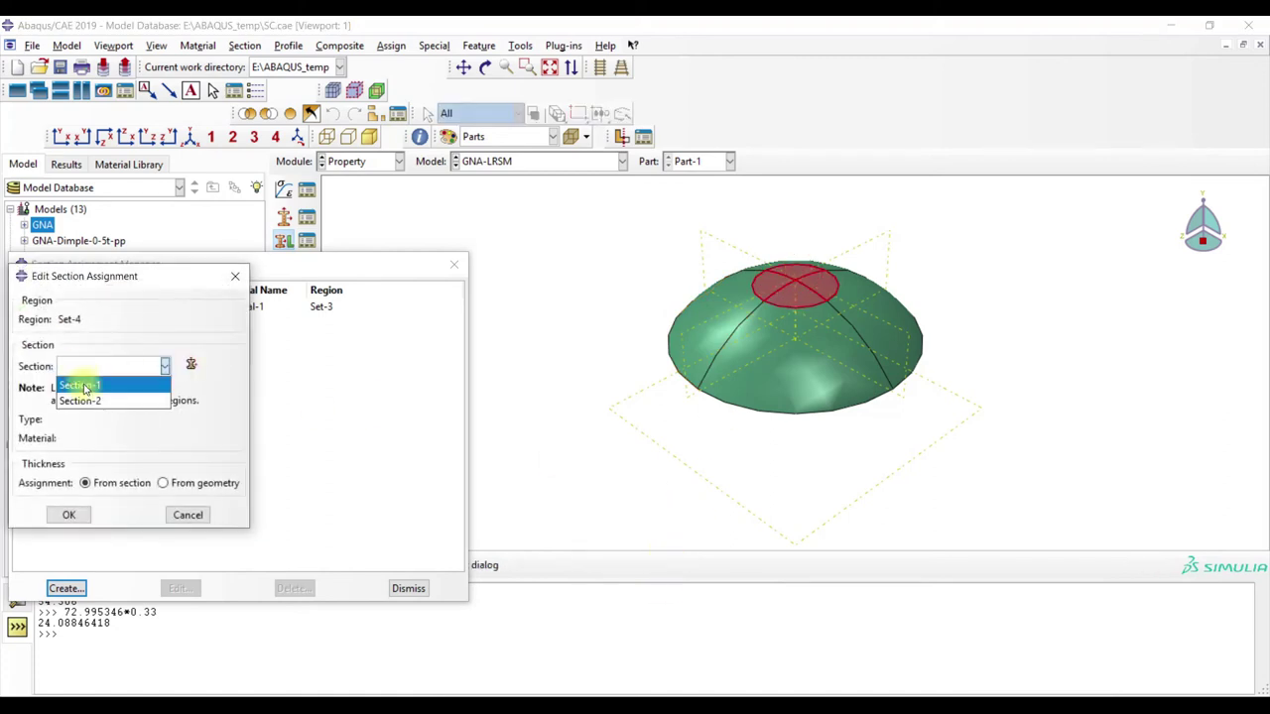
pyautogui.click(110, 398)
pyautogui.click(71, 517)
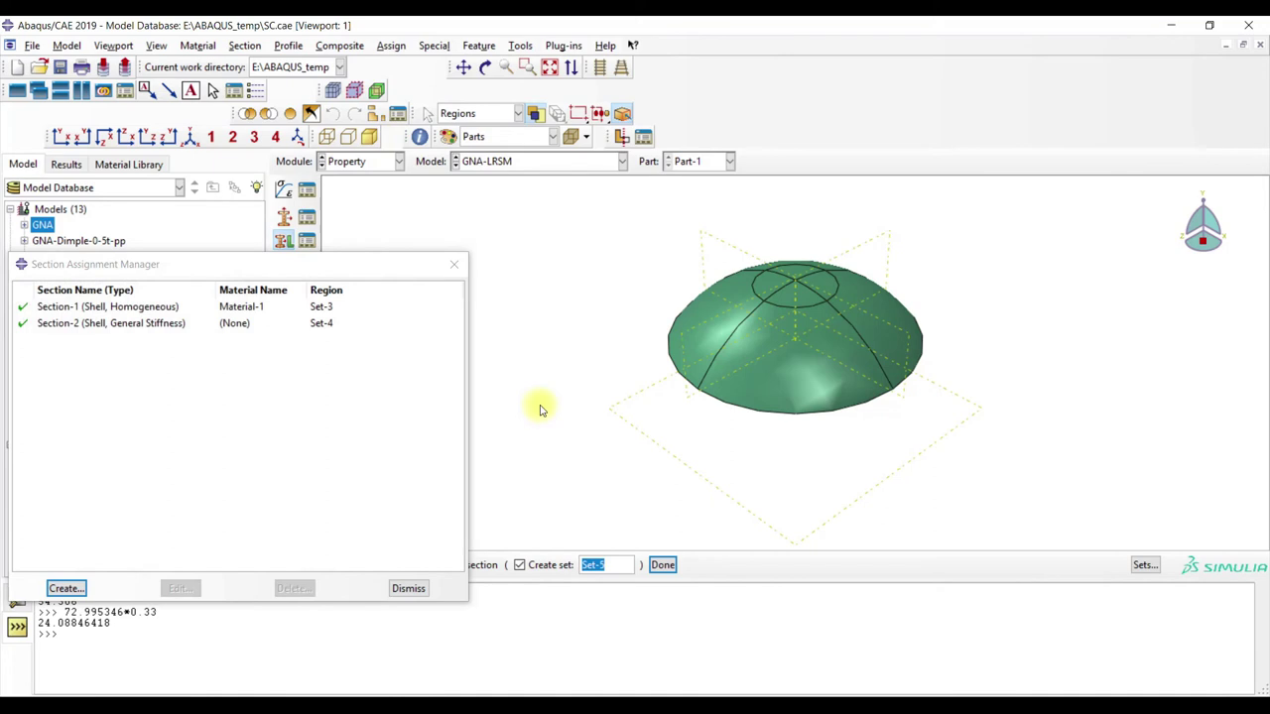
pyautogui.click(407, 588)
pyautogui.click(501, 136)
pyautogui.click(515, 190)
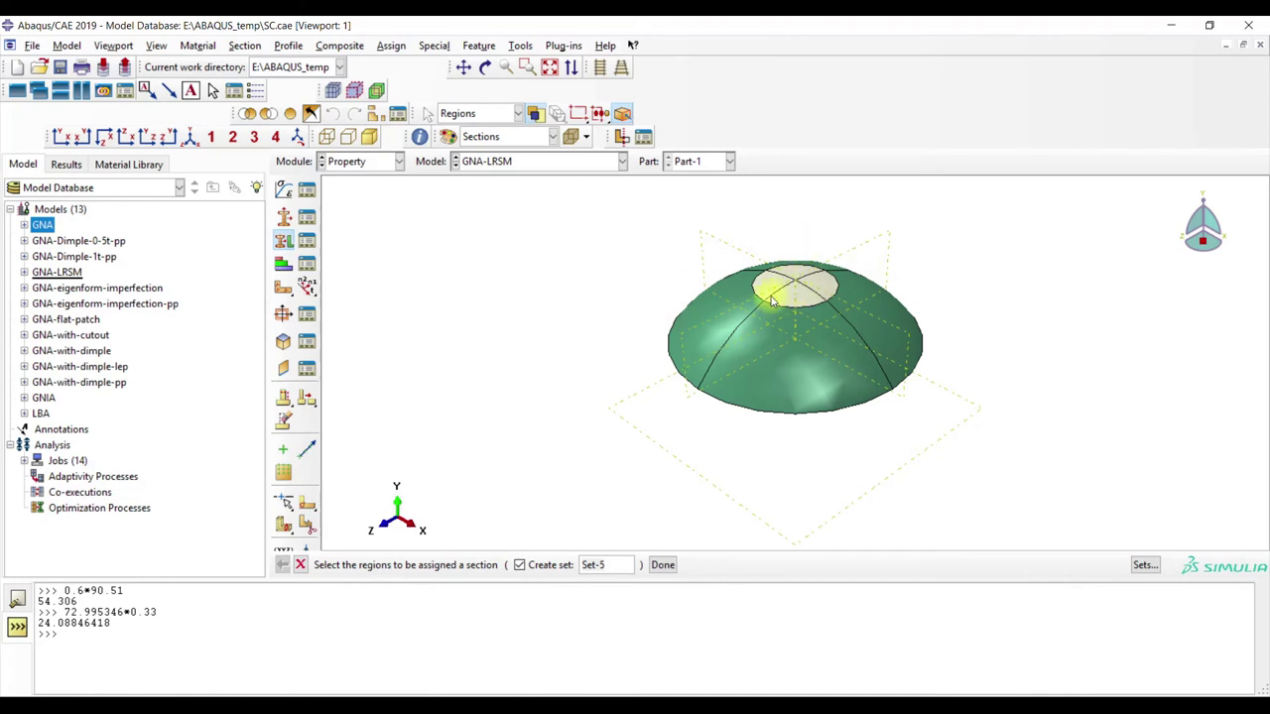
# - Go through the assembly to the Load module and check the Step-1 displacement/rotation boundary condition
pyautogui.click(375, 164)
pyautogui.click(359, 211)
pyautogui.click(369, 164)
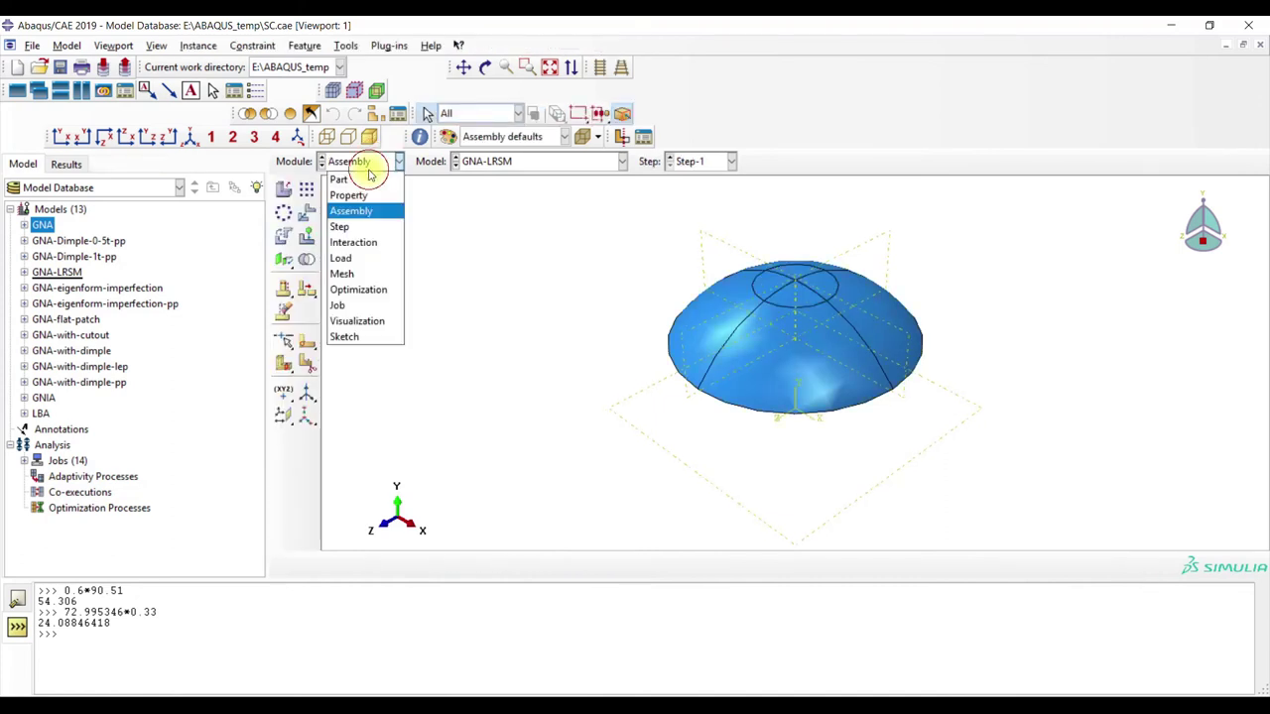
pyautogui.click(362, 258)
pyautogui.click(308, 218)
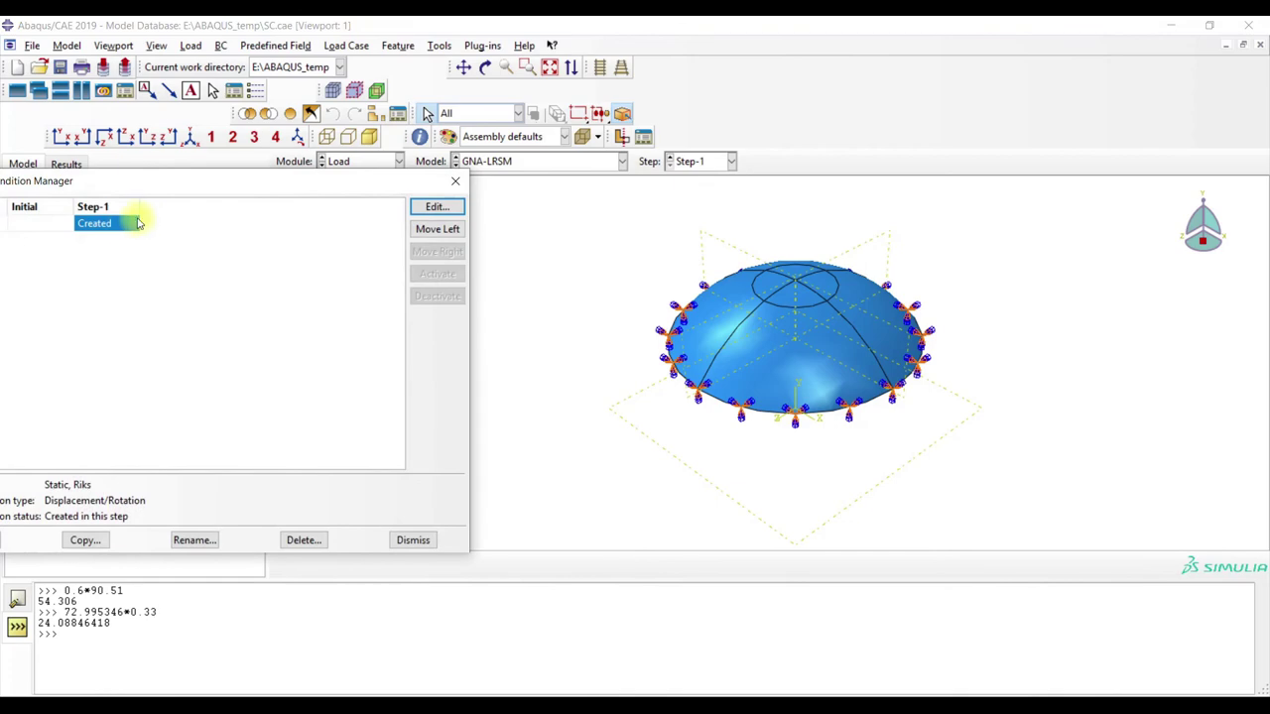
pyautogui.click(131, 221)
pyautogui.click(437, 206)
# - Redefine the region of pressure load Load-1 as the brown side of the entire dome surface, creating Surf-2
pyautogui.click(311, 190)
pyautogui.doubleClick(275, 218)
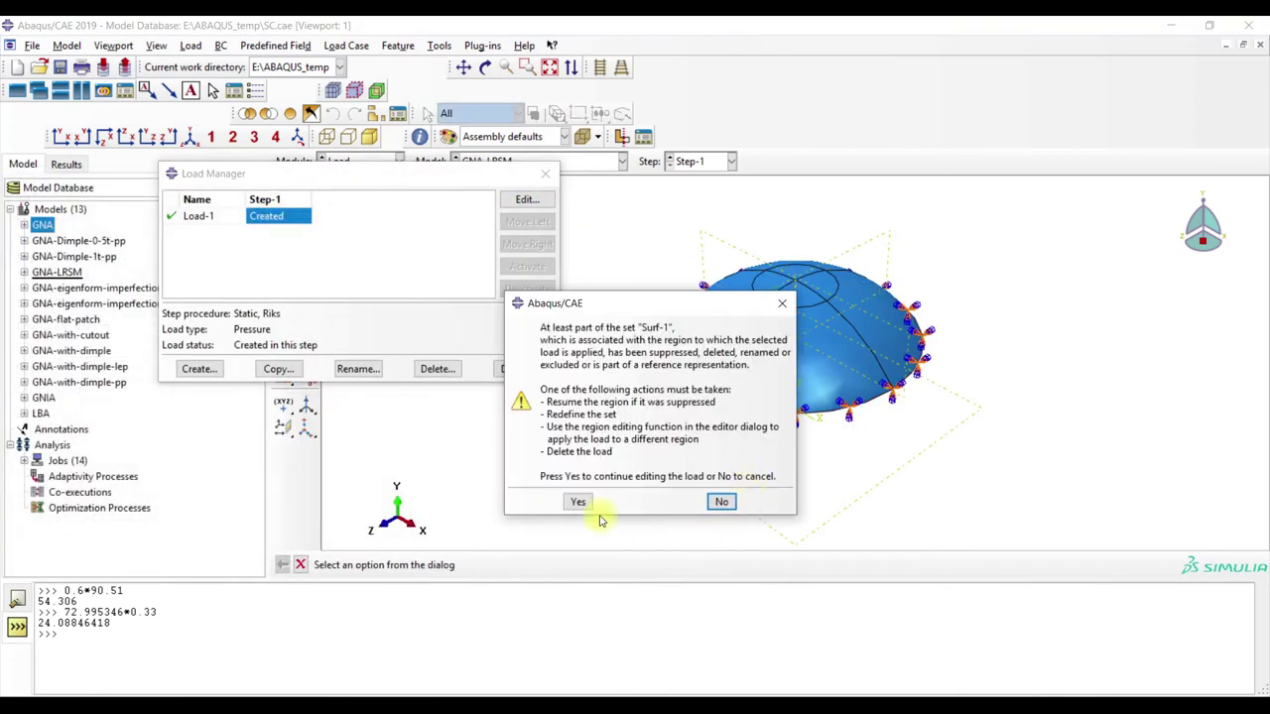
pyautogui.click(581, 503)
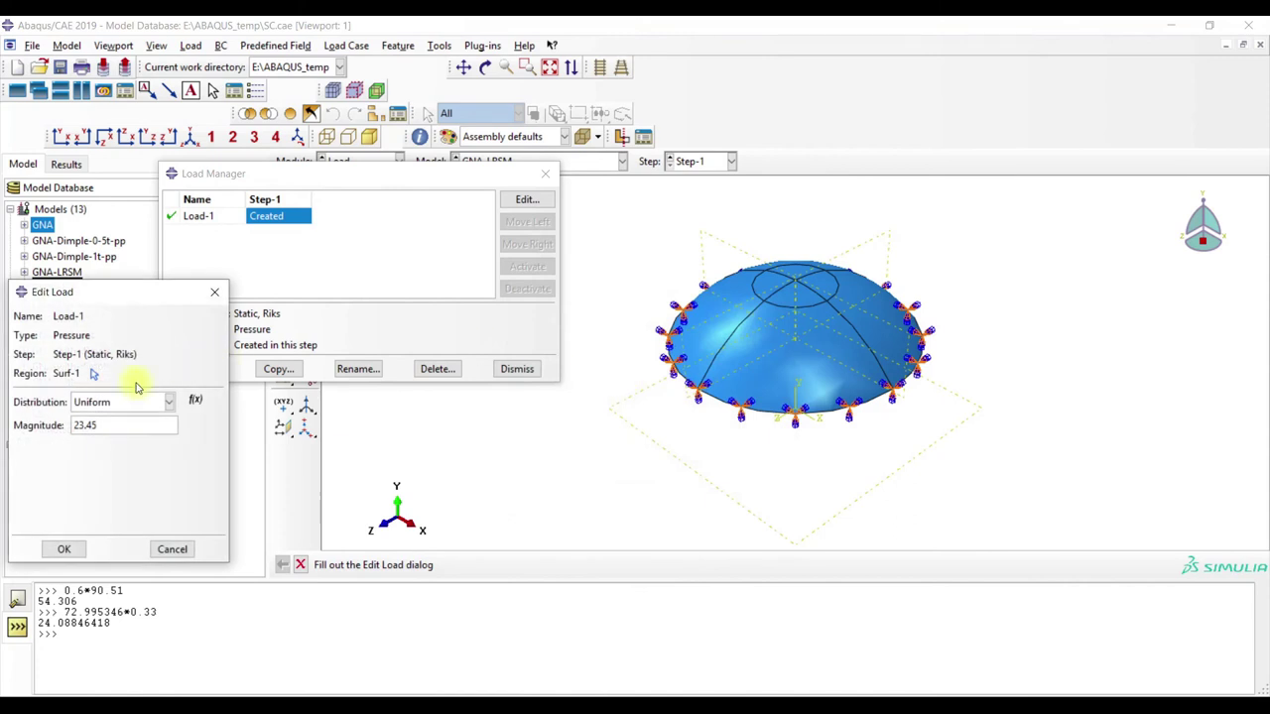
pyautogui.click(97, 375)
pyautogui.moveTo(667, 279); pyautogui.dragTo(1082, 512)
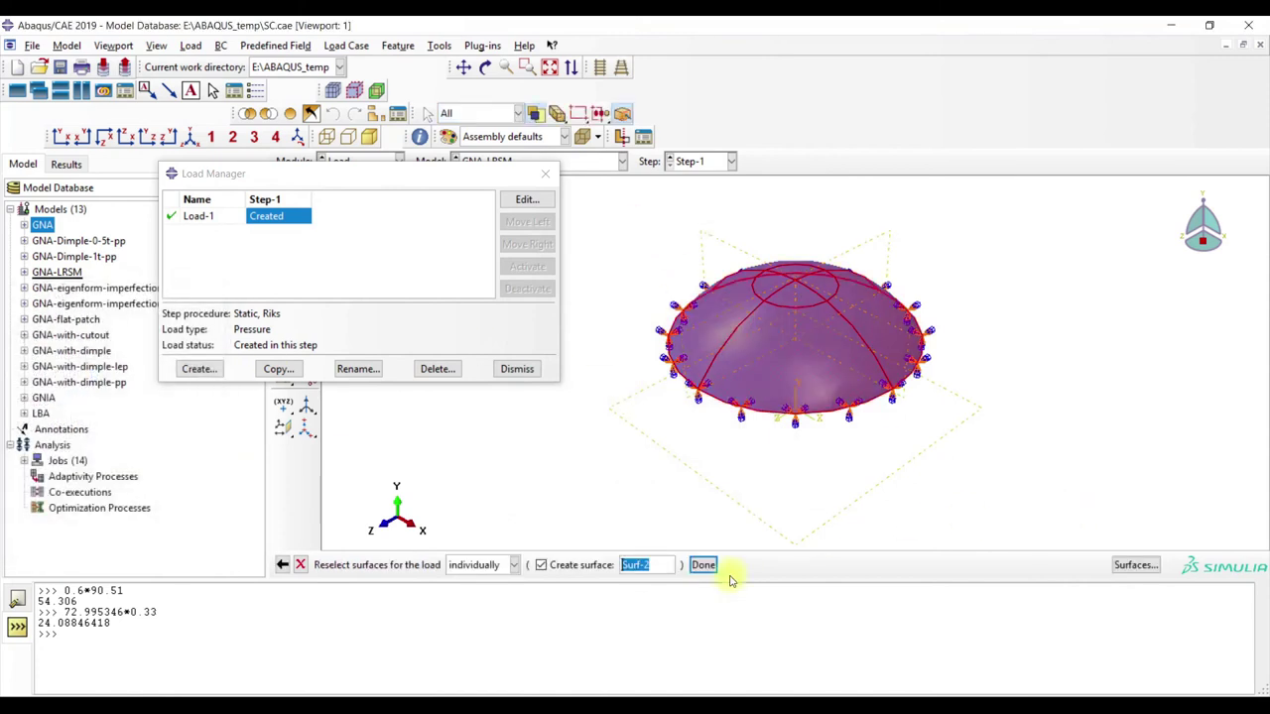
pyautogui.click(703, 564)
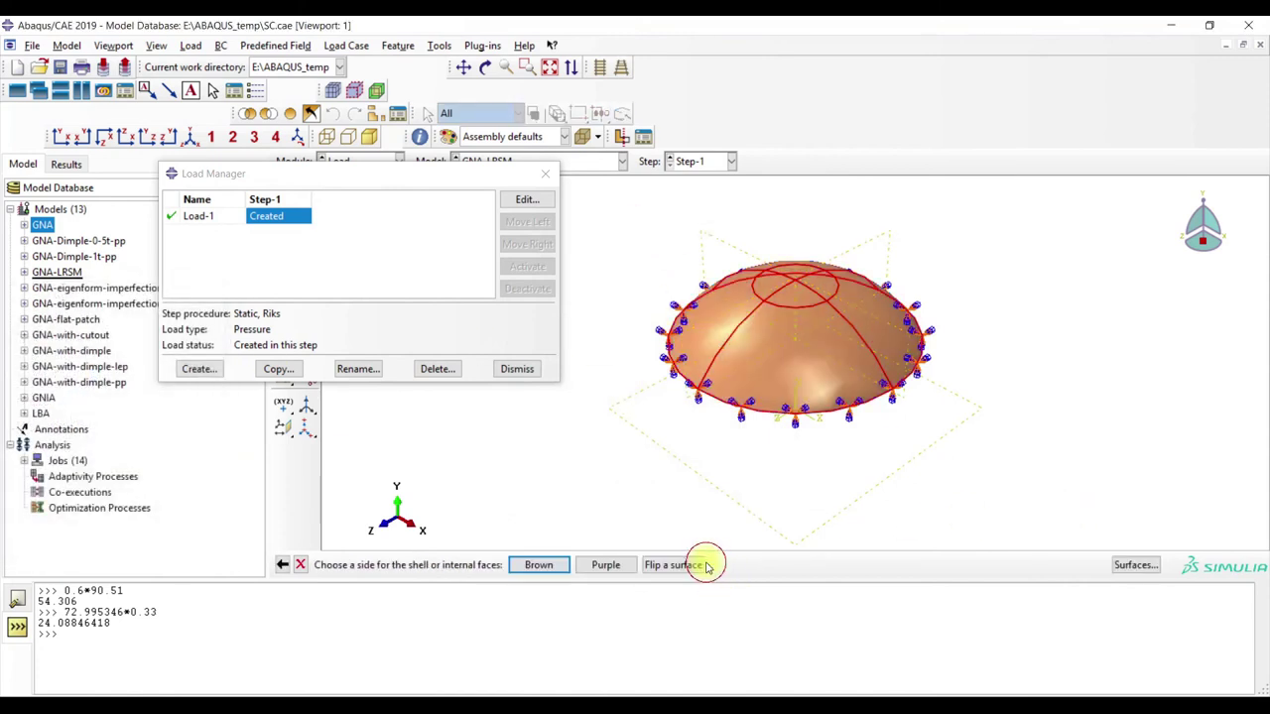
pyautogui.click(539, 563)
pyautogui.click(79, 548)
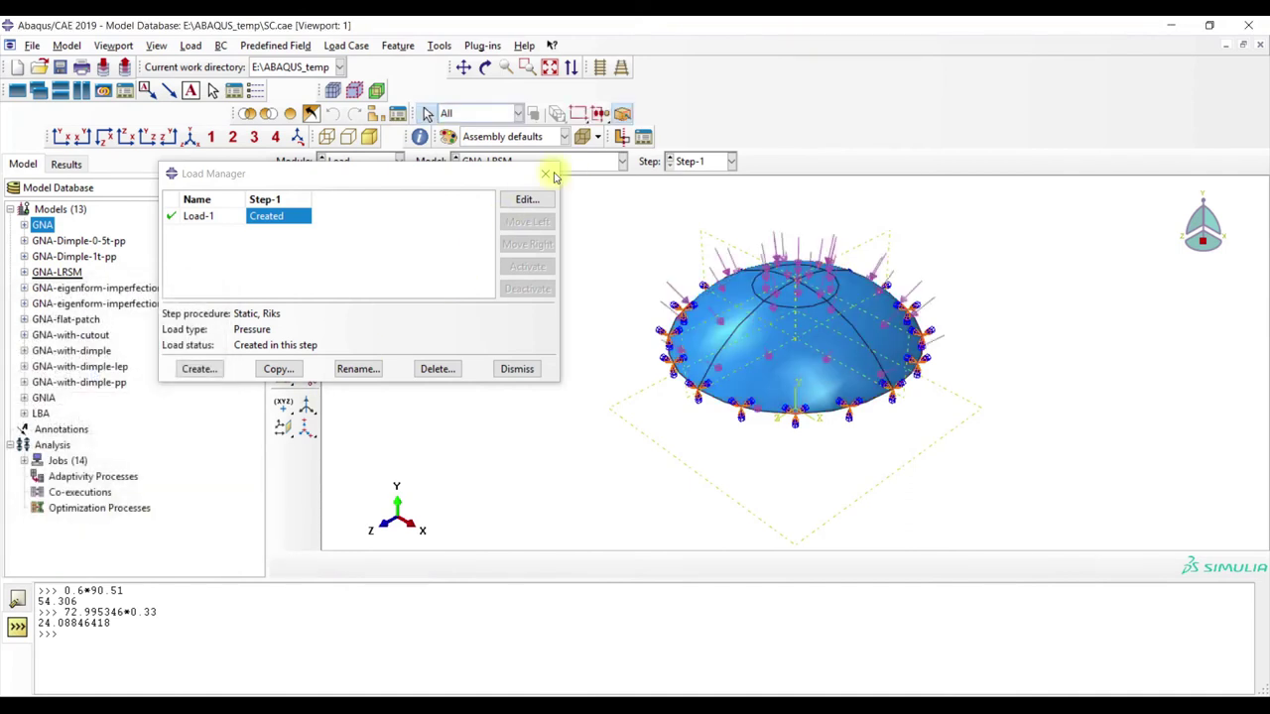
pyautogui.click(544, 174)
# - Apply quad mesh controls to the whole dome part with Mesh defaults colours, and mesh the part
pyautogui.click(359, 161)
pyautogui.click(354, 278)
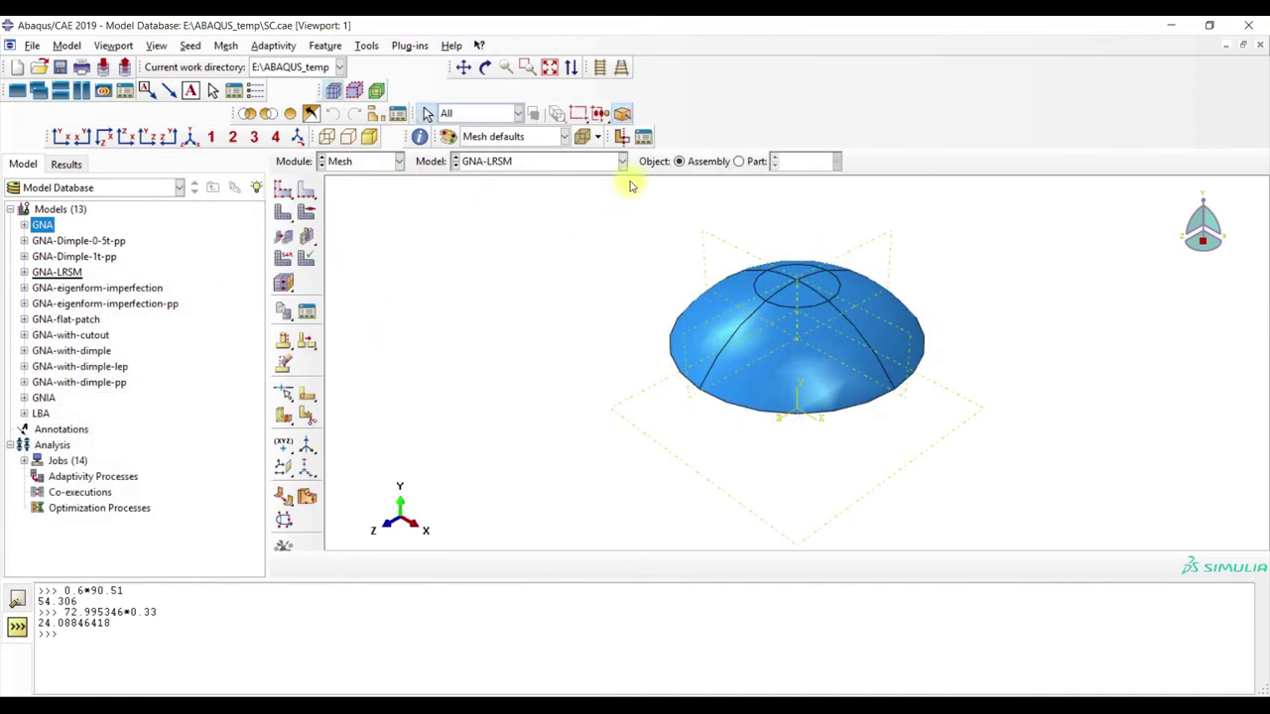
pyautogui.click(742, 161)
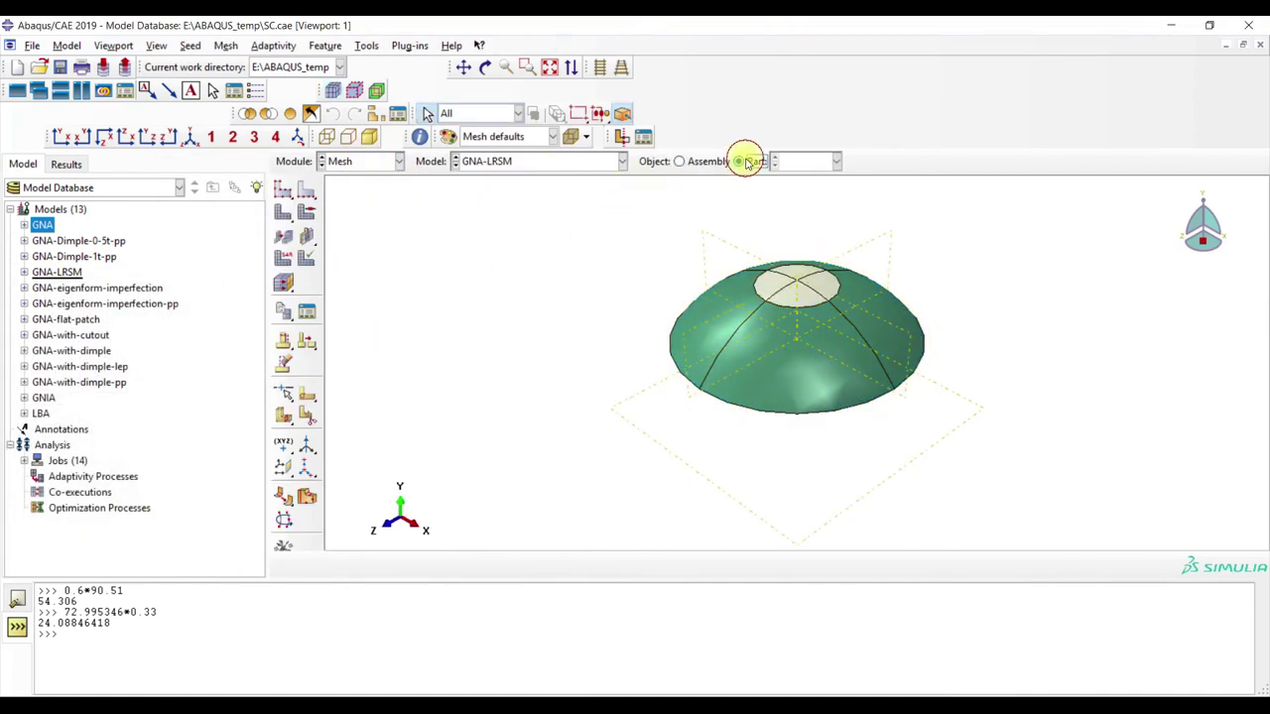
pyautogui.click(298, 214)
pyautogui.click(794, 338)
pyautogui.click(648, 564)
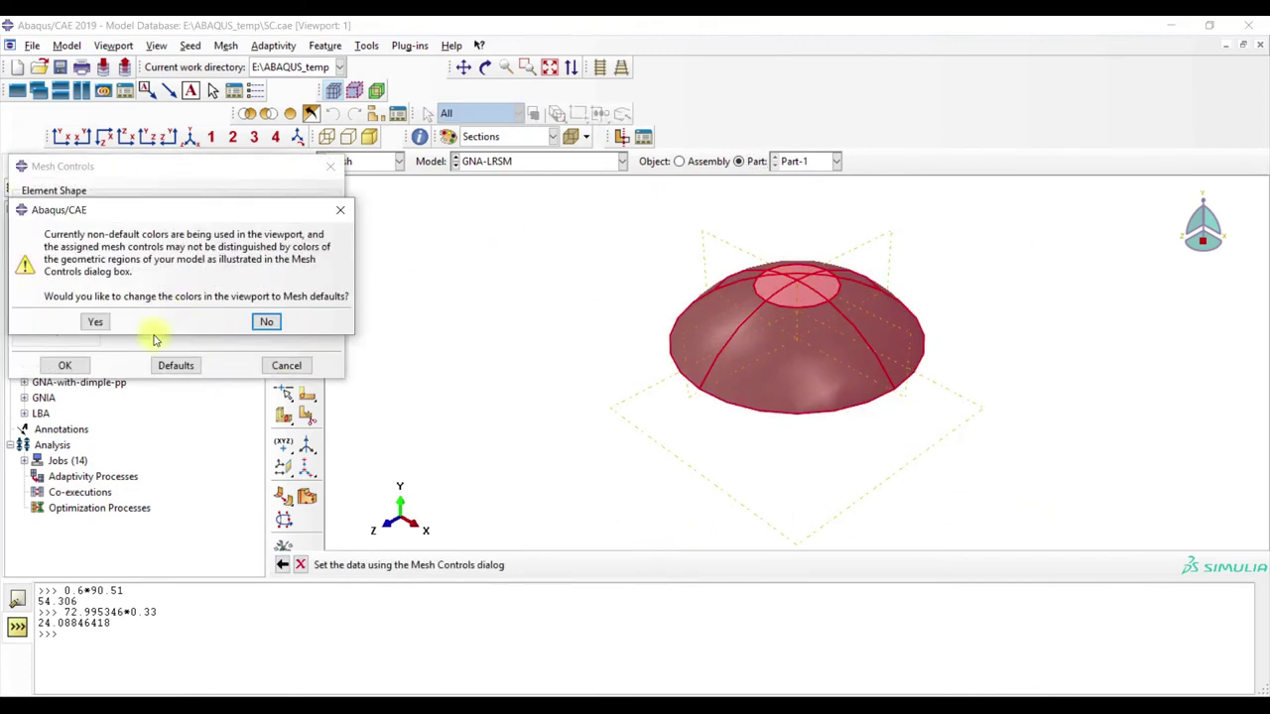
pyautogui.click(96, 322)
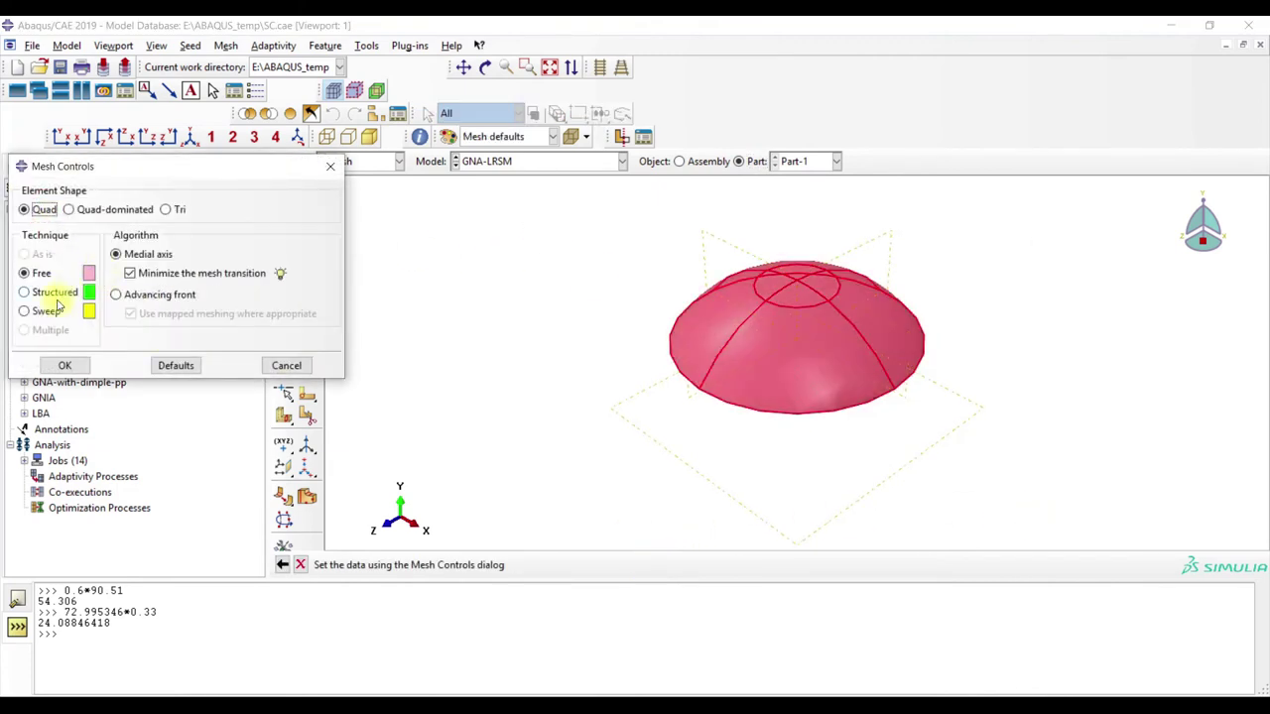
pyautogui.click(55, 352)
pyautogui.click(283, 235)
pyautogui.click(422, 566)
# - Create a full analysis job named GNA-LRSM for the GNA-LRSM model, reviewing its parallelization settings
pyautogui.click(386, 162)
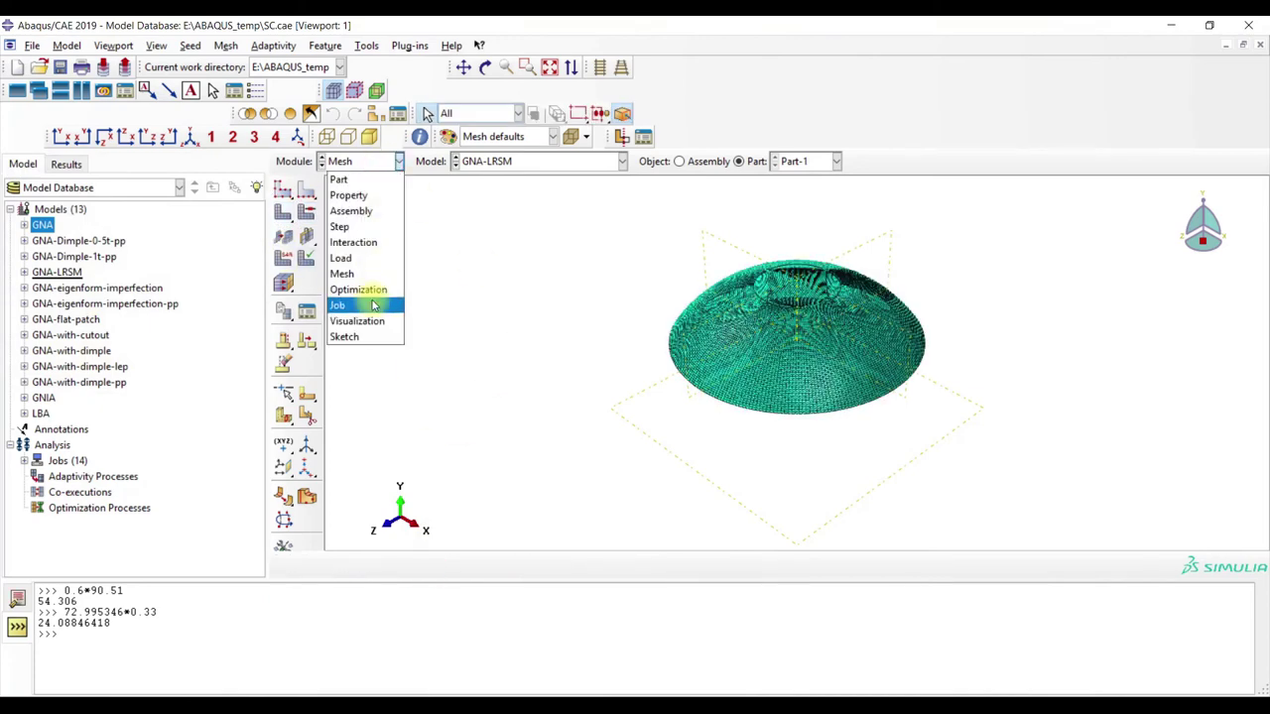
pyautogui.click(372, 302)
pyautogui.click(304, 196)
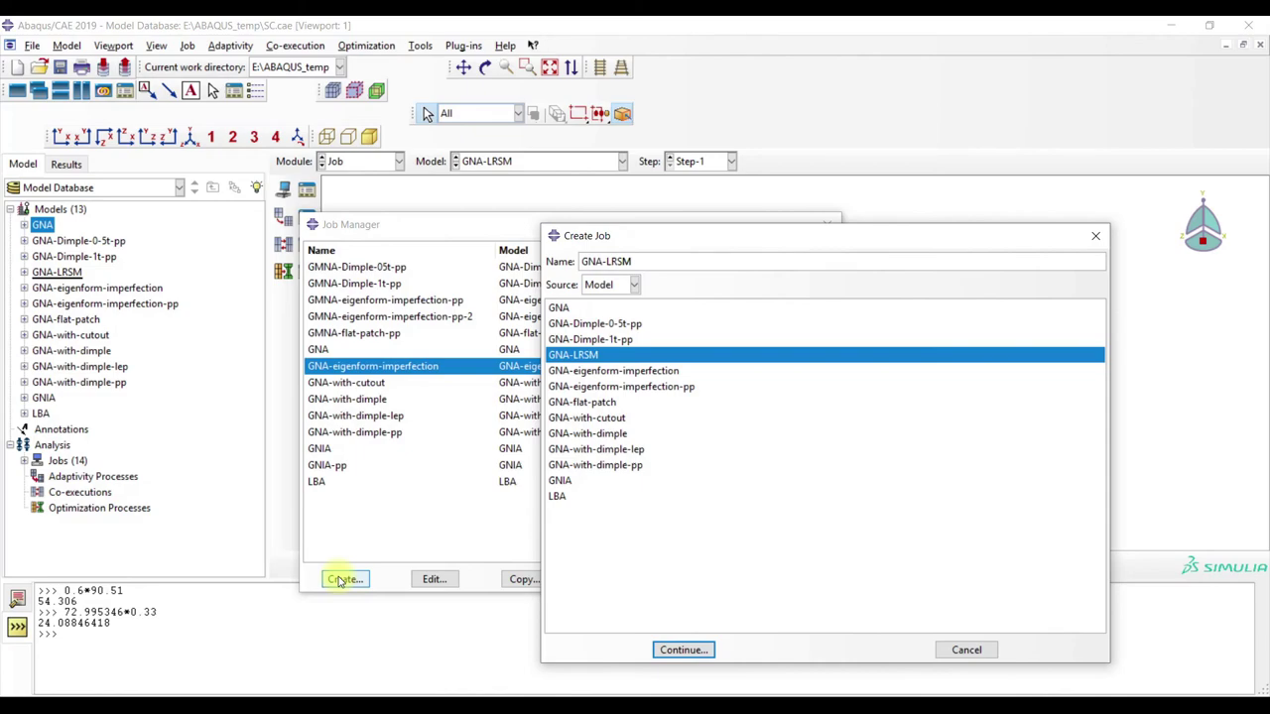
pyautogui.click(695, 649)
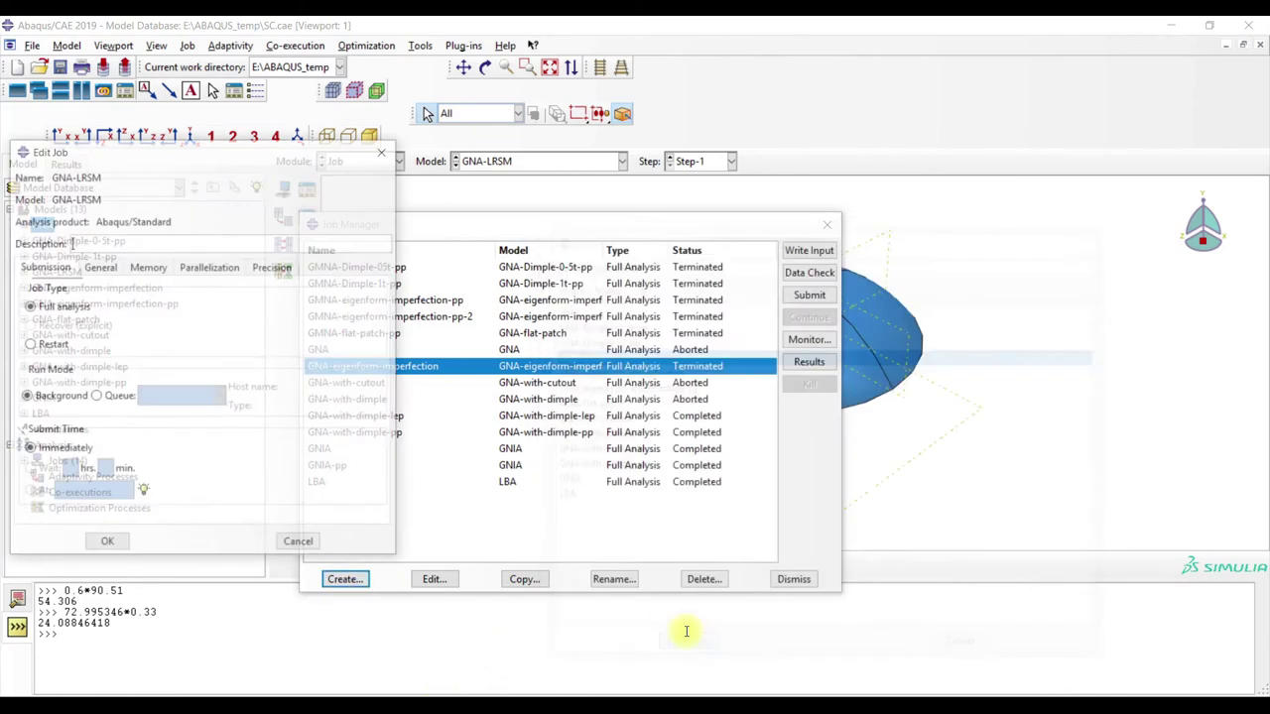
pyautogui.click(212, 267)
pyautogui.click(105, 546)
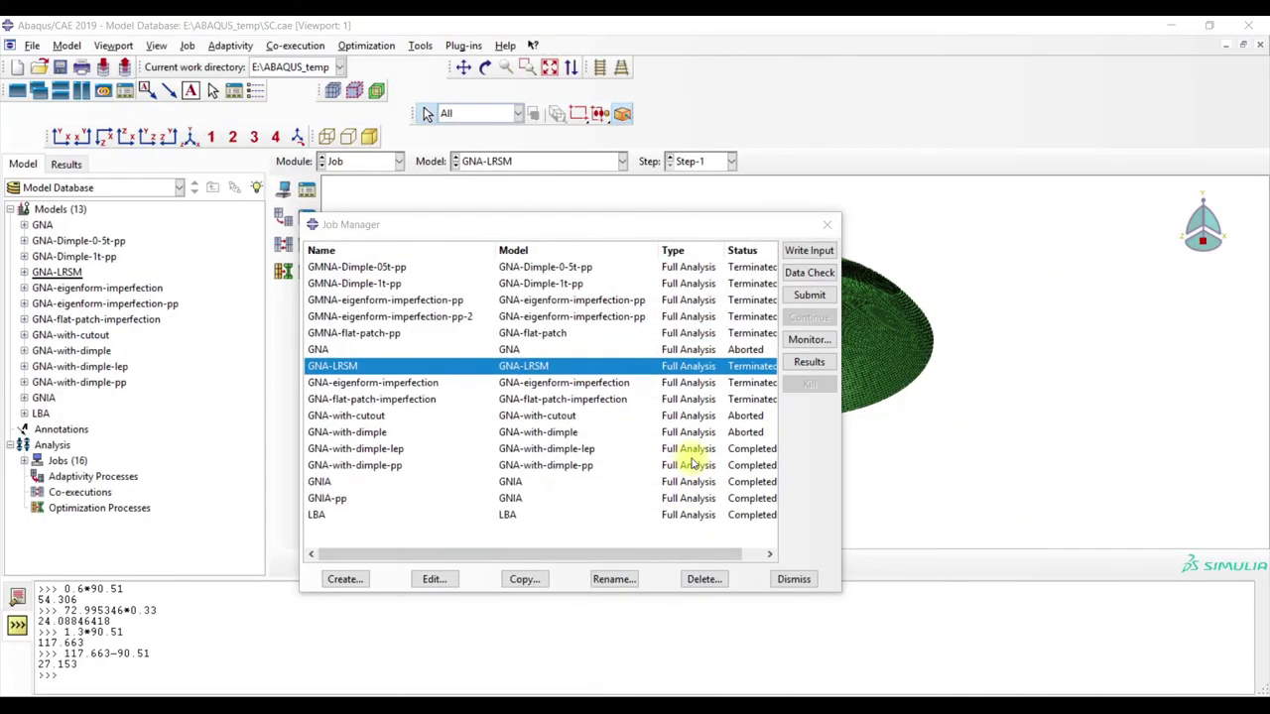
# - Examine the plastic yield stress data of MATERIAL-1 in the GNA-LRSM model and close the material manager
pyautogui.click(349, 161)
pyautogui.click(347, 199)
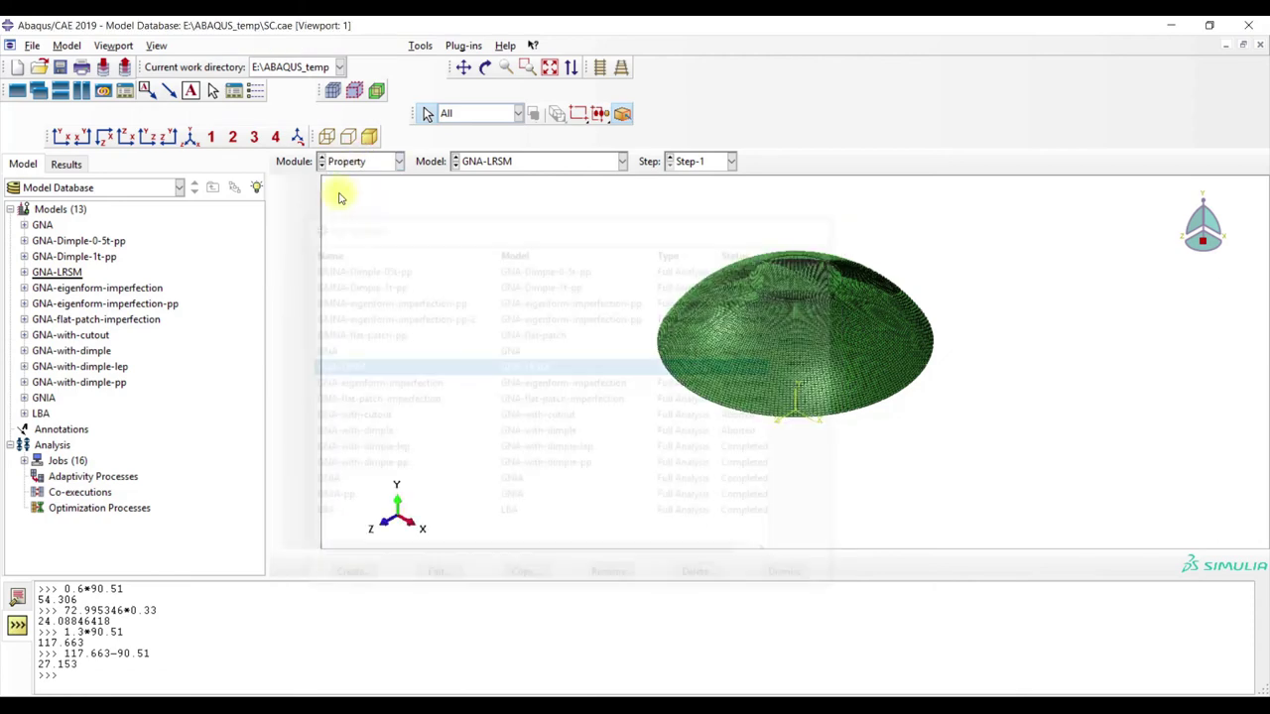
pyautogui.click(308, 188)
pyautogui.click(496, 254)
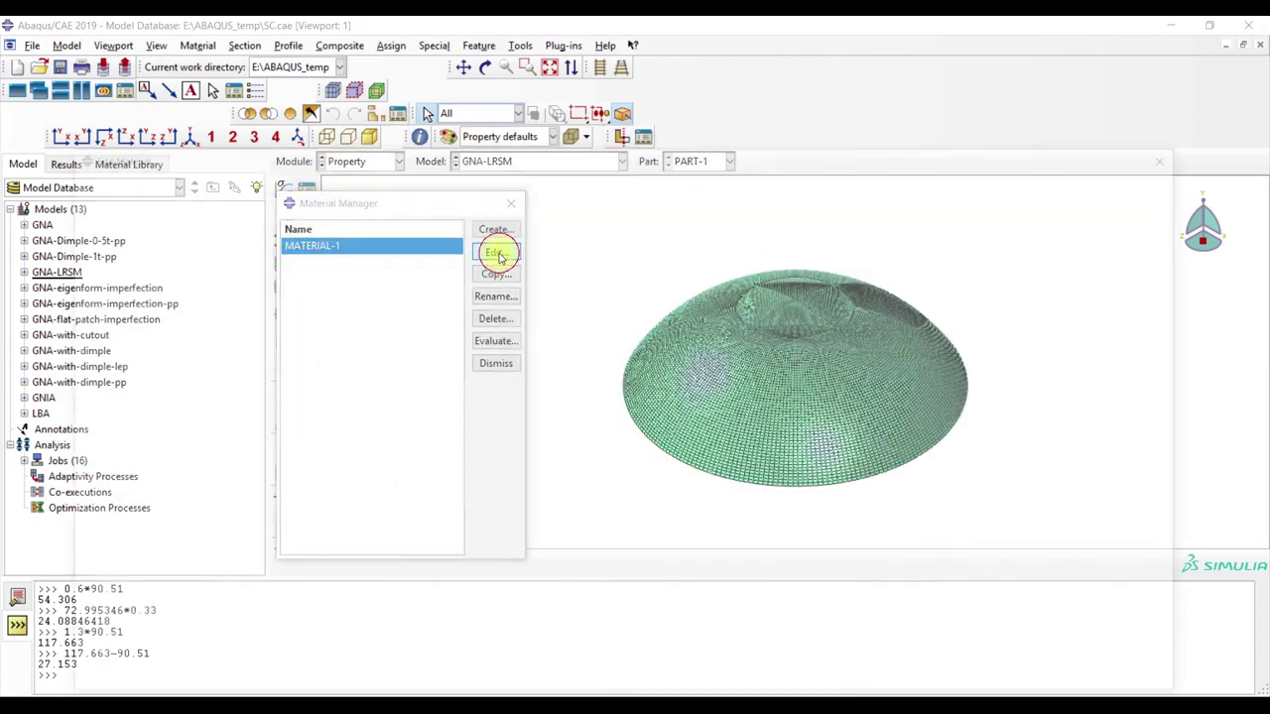
pyautogui.click(99, 272)
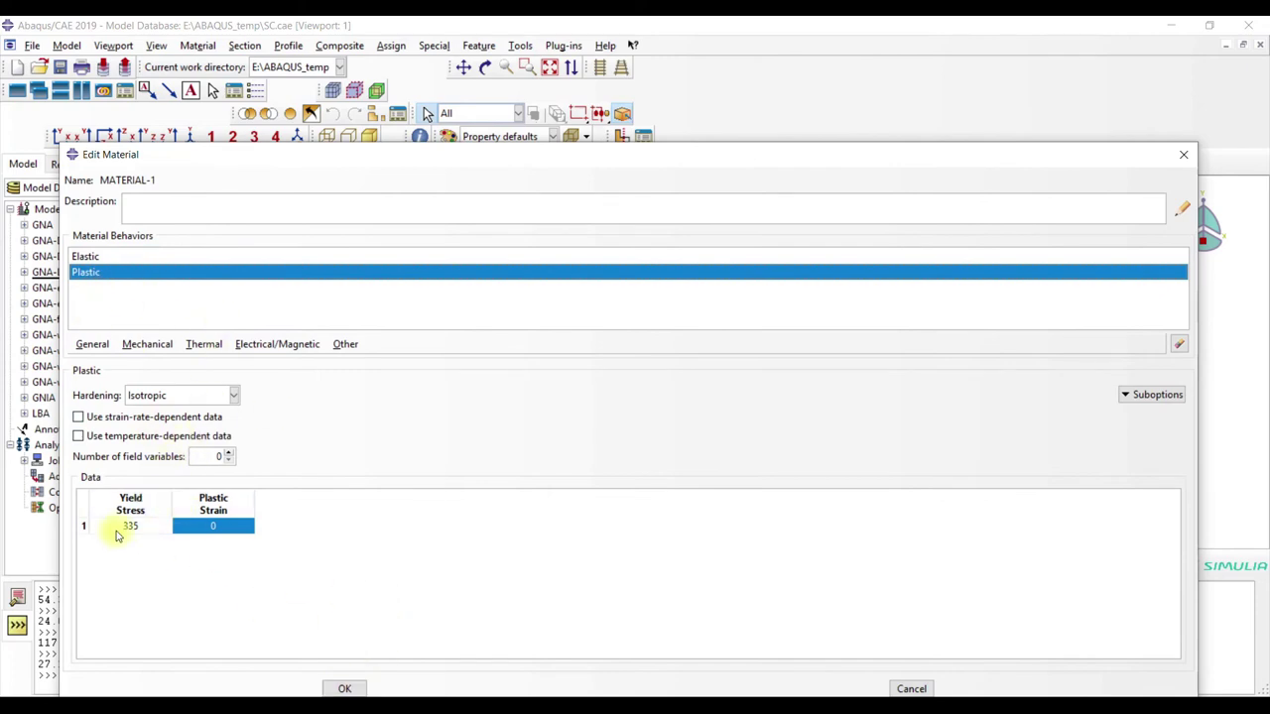
pyautogui.click(347, 688)
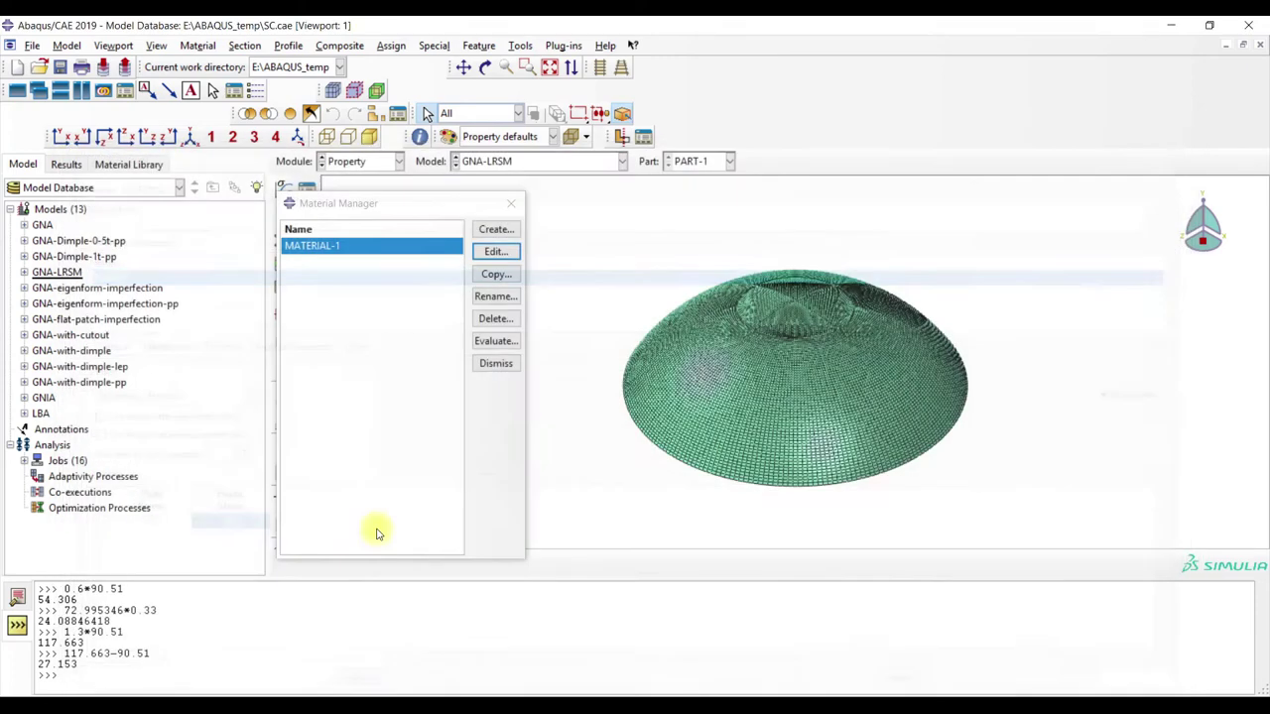
pyautogui.click(505, 205)
# - Open the results of the GNA-LRSM job and plot the contours
pyautogui.click(397, 161)
pyautogui.click(371, 302)
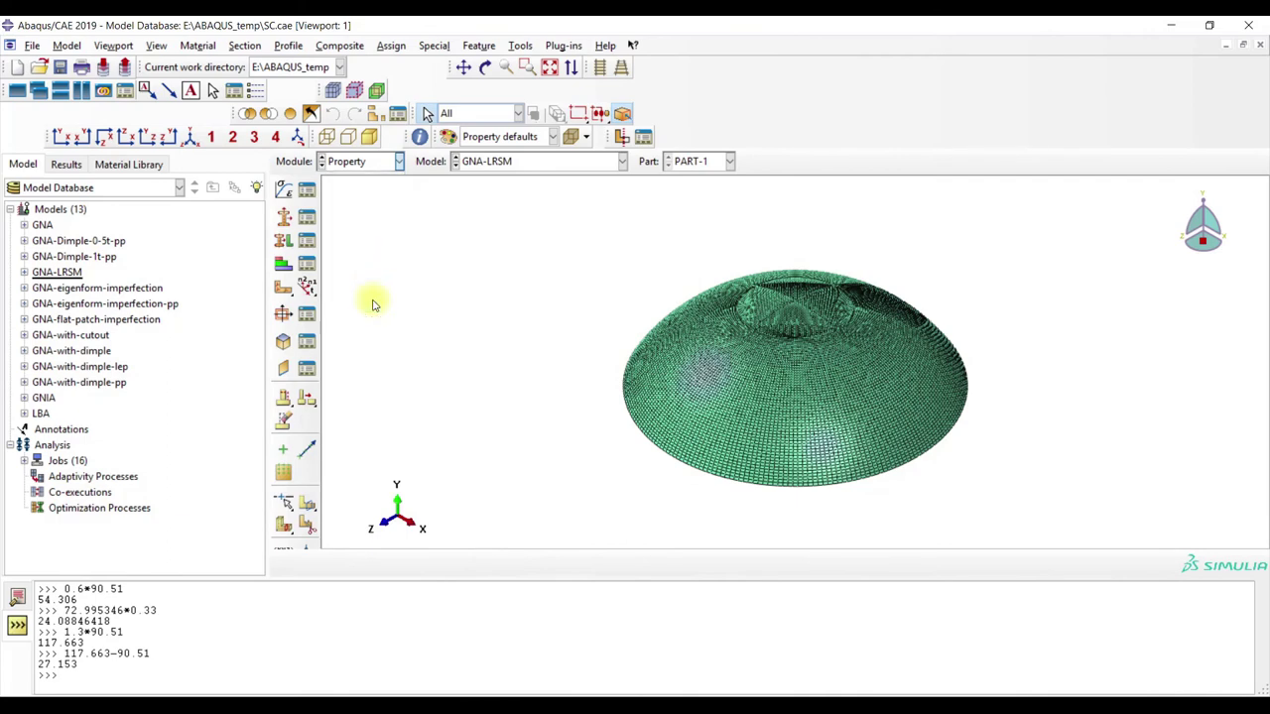
pyautogui.click(306, 188)
pyautogui.click(808, 361)
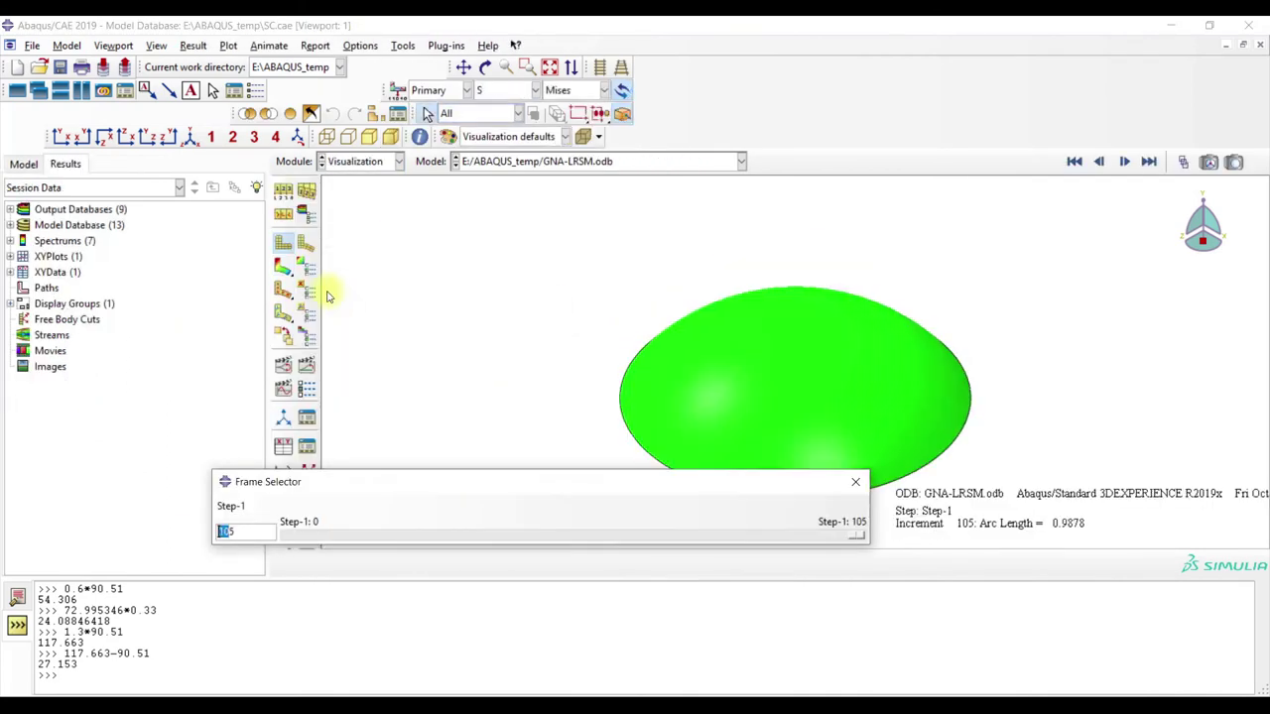
pyautogui.click(283, 266)
# - Step the results back to frame 14, contour the pressure P and show it at frame 33
pyautogui.click(539, 90)
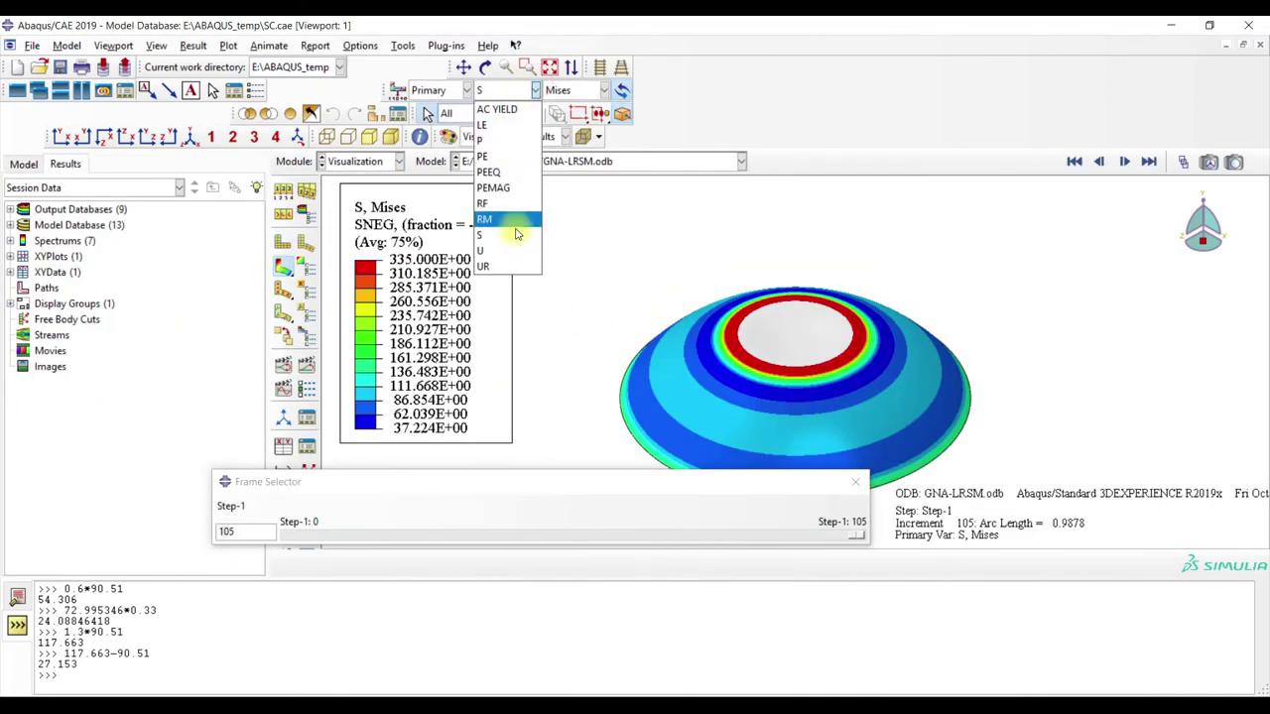
pyautogui.click(505, 260)
pyautogui.moveTo(857, 540); pyautogui.dragTo(365, 524)
pyautogui.click(535, 89)
pyautogui.click(486, 136)
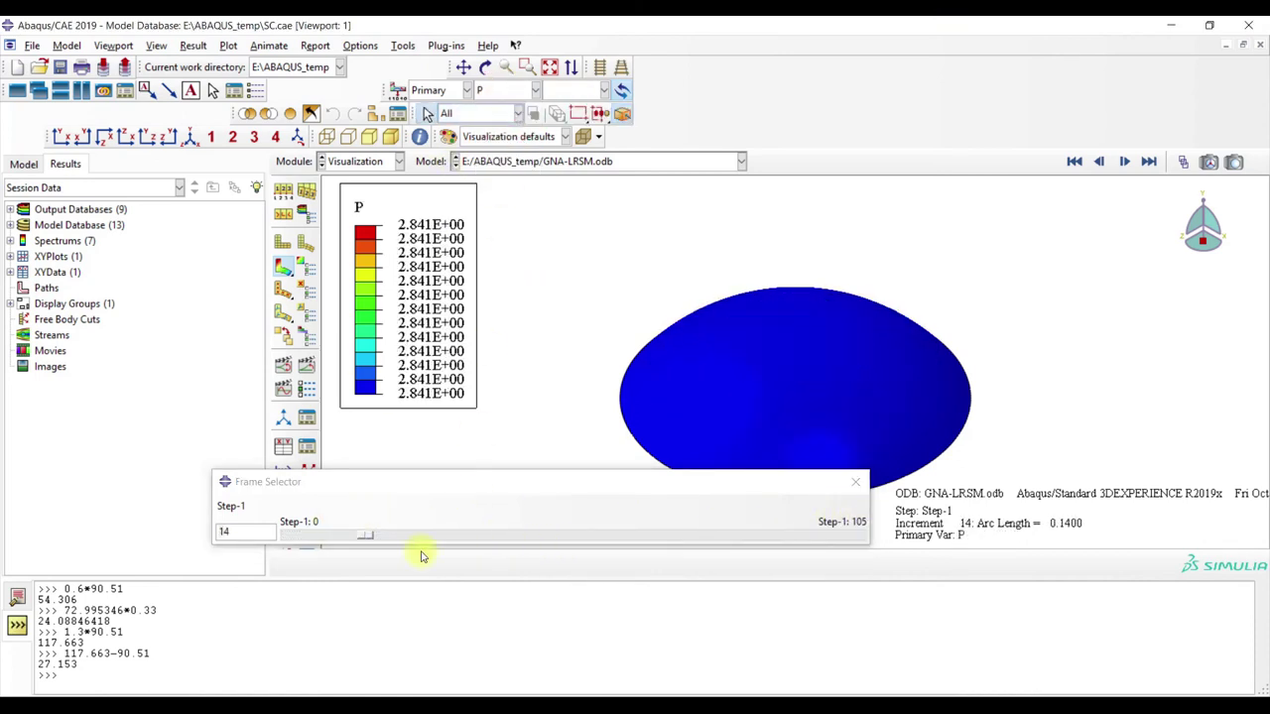
pyautogui.moveTo(363, 536); pyautogui.dragTo(470, 536)
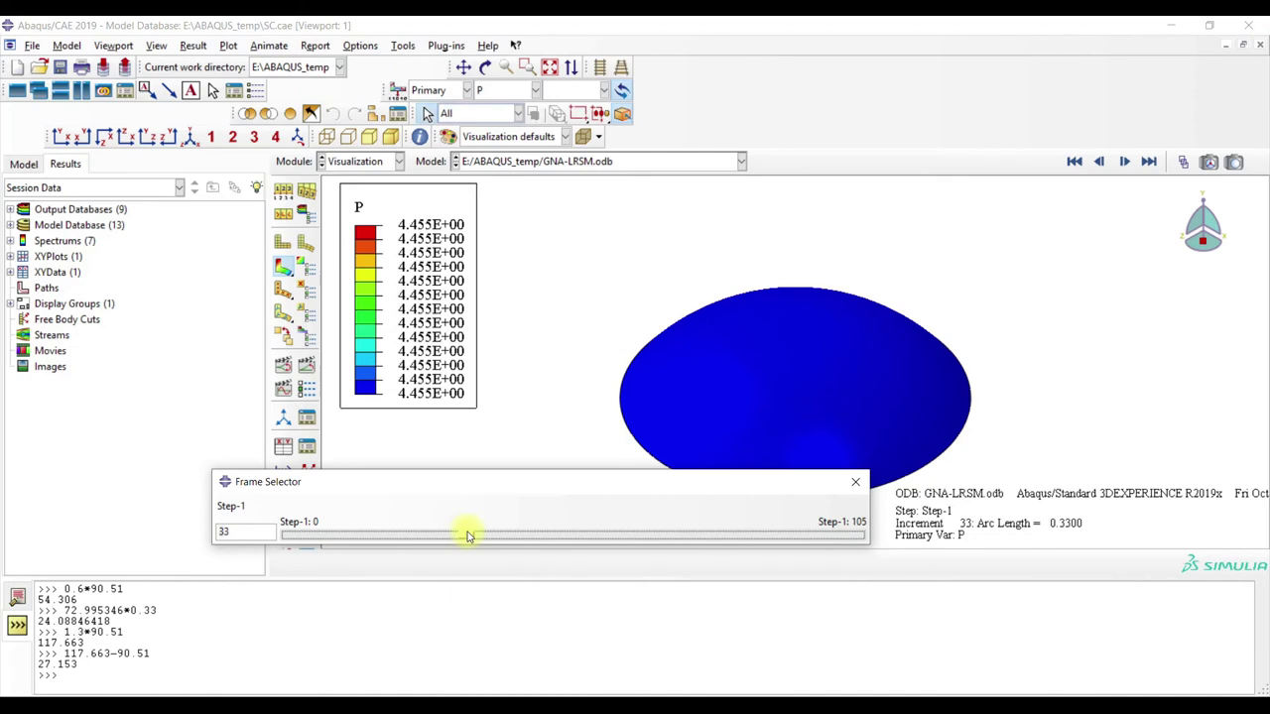
pyautogui.click(855, 482)
# - Plot the pressure P of one element picked on the dome over arc length from the ODB field output
pyautogui.click(285, 447)
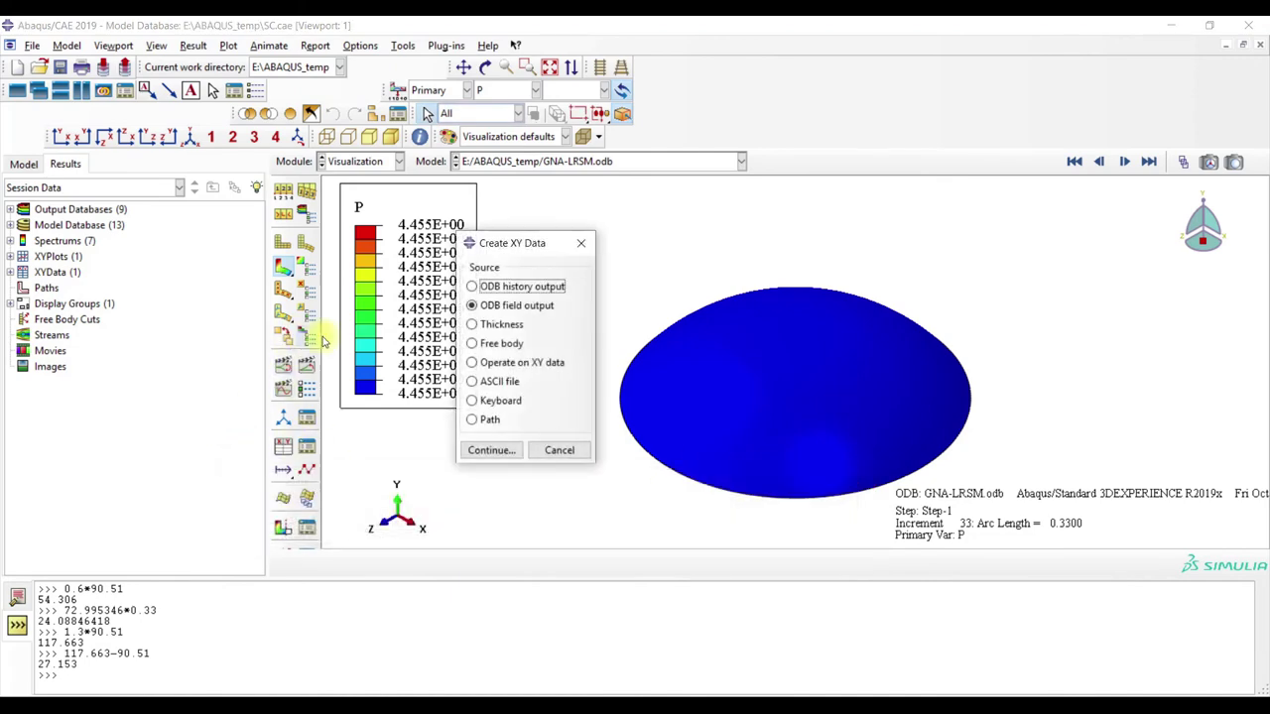
pyautogui.click(491, 449)
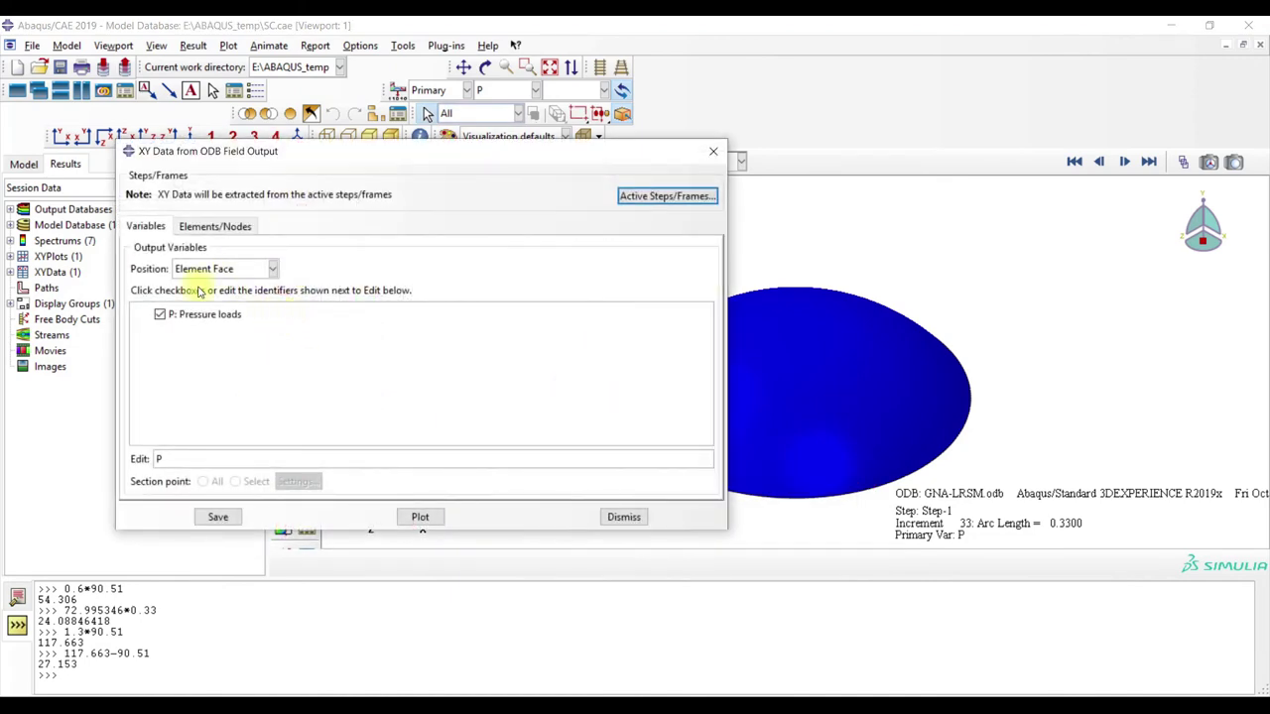
pyautogui.click(210, 230)
pyautogui.click(318, 271)
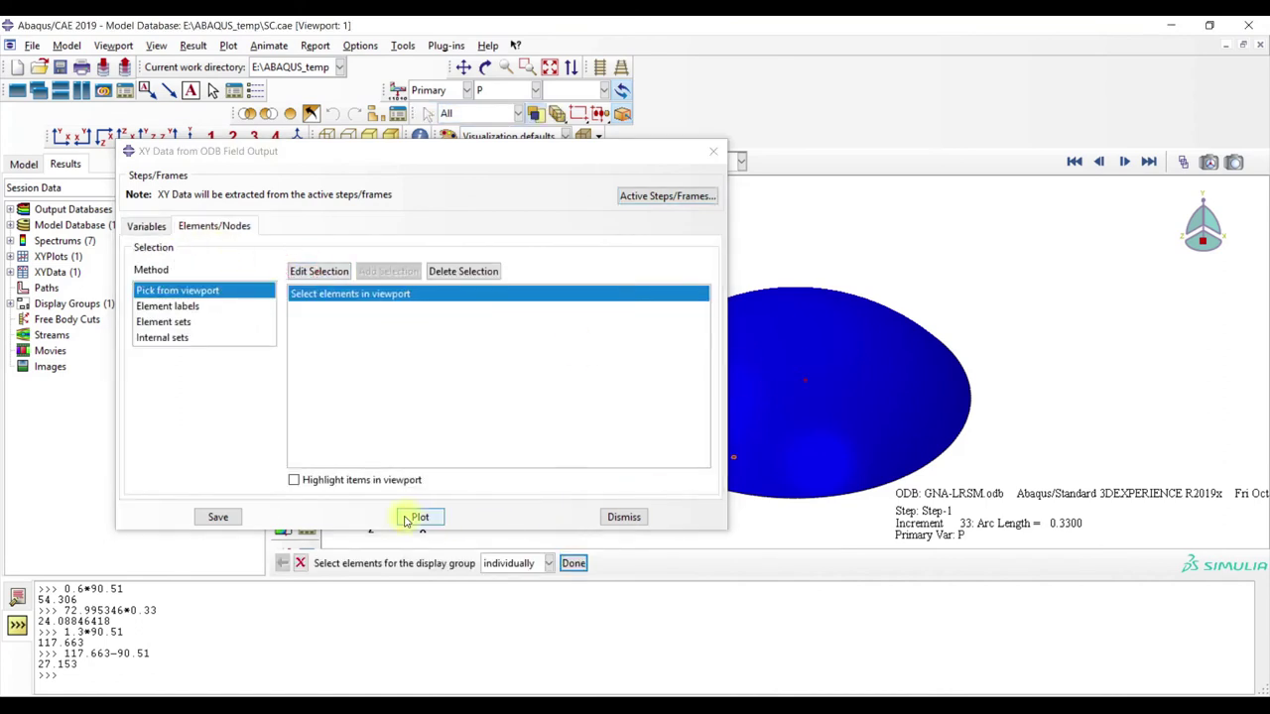
pyautogui.click(420, 517)
pyautogui.click(713, 151)
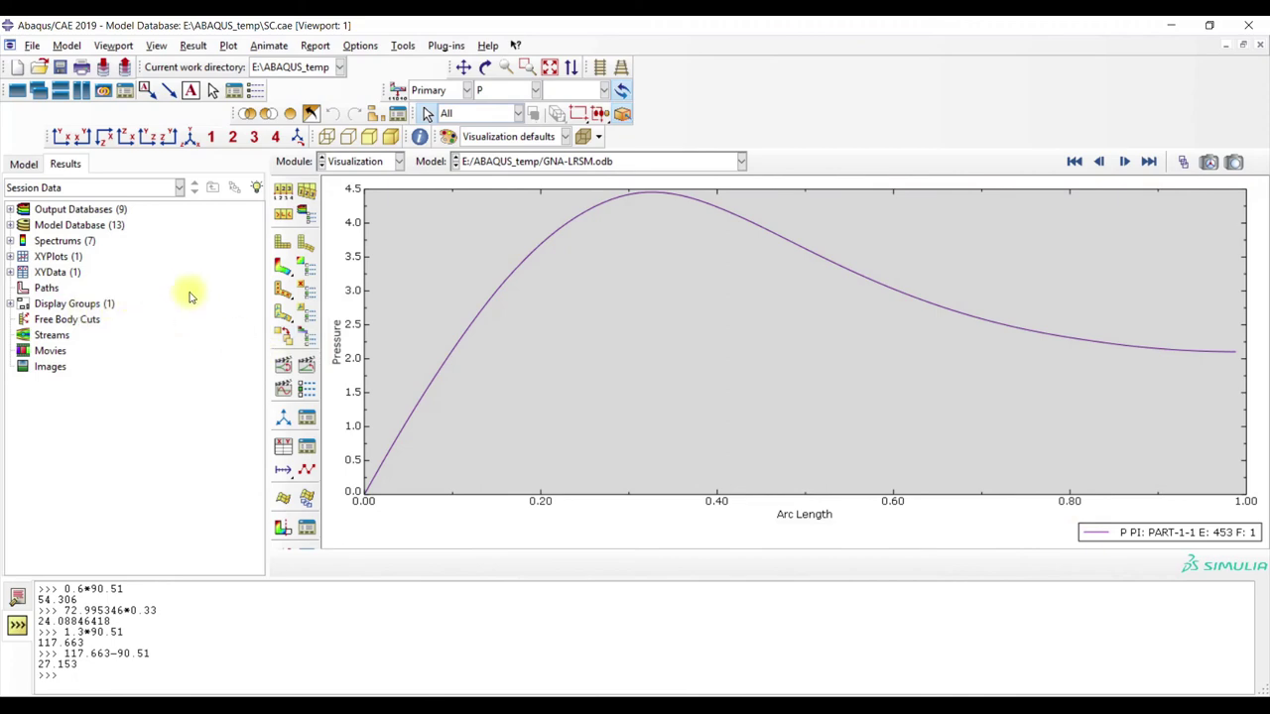
# - Switch to the Shell_Buckling_002 workbook in Excel and copy the flat patch imperfection label from A47 into A48
pyautogui.hotkey('alt', 'Tab')
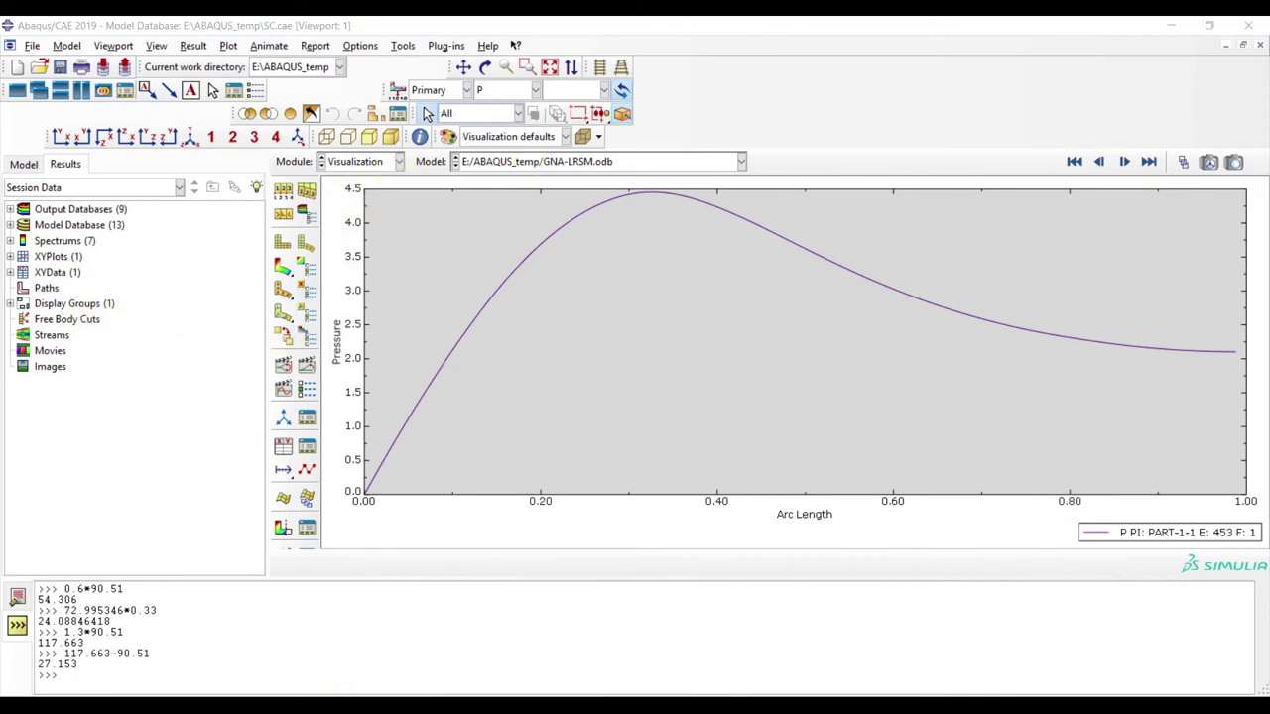
pyautogui.click(61, 556)
pyautogui.click(57, 539)
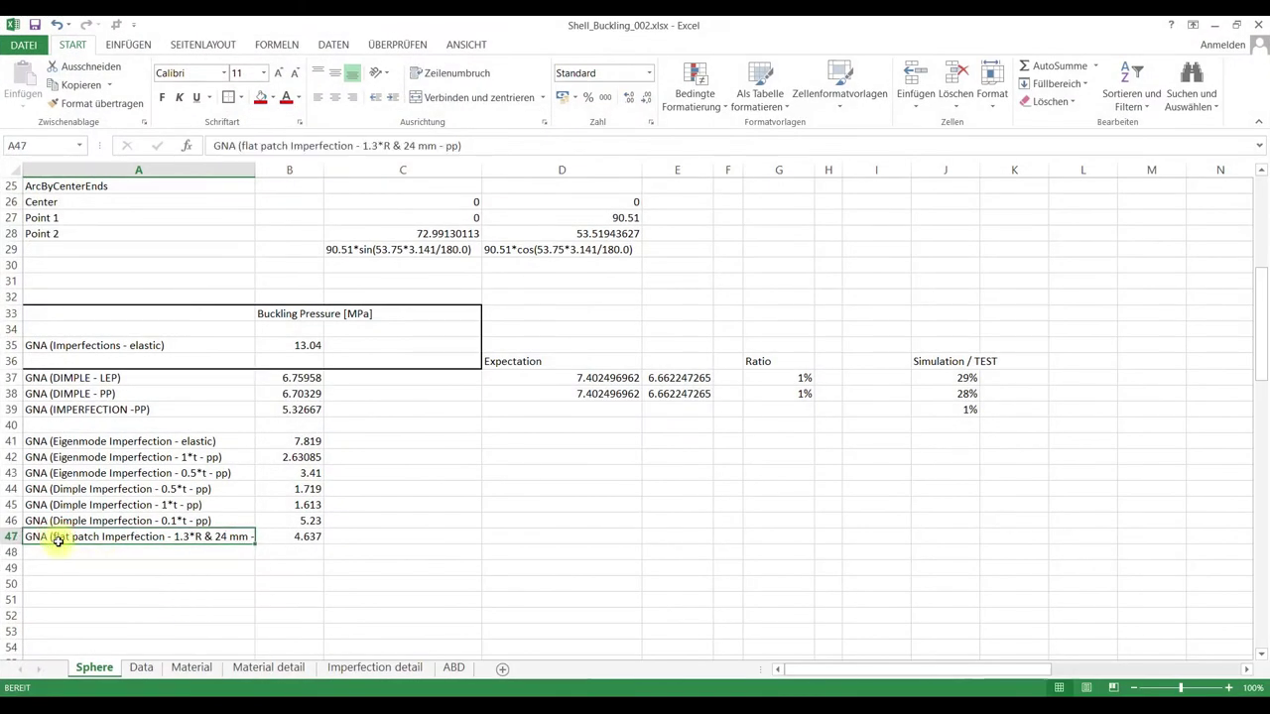
pyautogui.hotkey('ctrl', 'c')
pyautogui.click(57, 548)
pyautogui.hotkey('ctrl', 'v')
# - Change the label in A48 to "GNA (LRSM - 10 reduction abd & 24 mm - pp)" and fit column A to its contents
pyautogui.moveTo(241, 146); pyautogui.dragTo(355, 146)
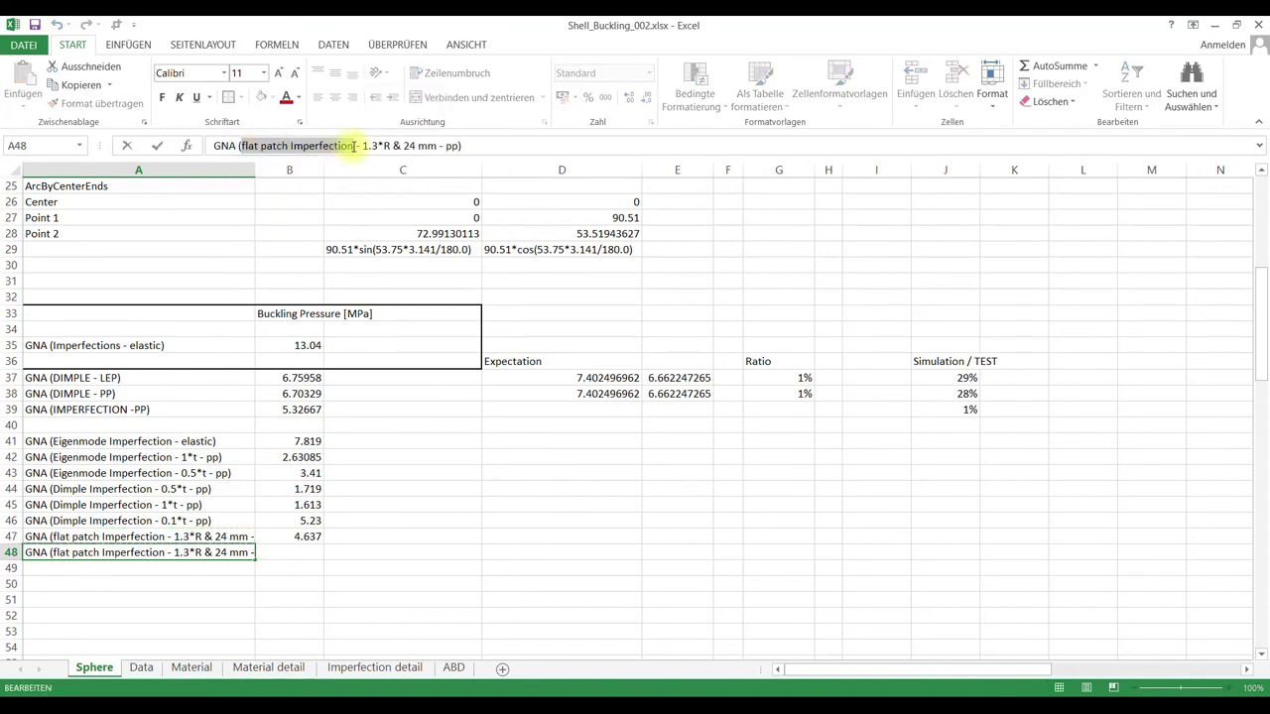
pyautogui.write('LRSM')
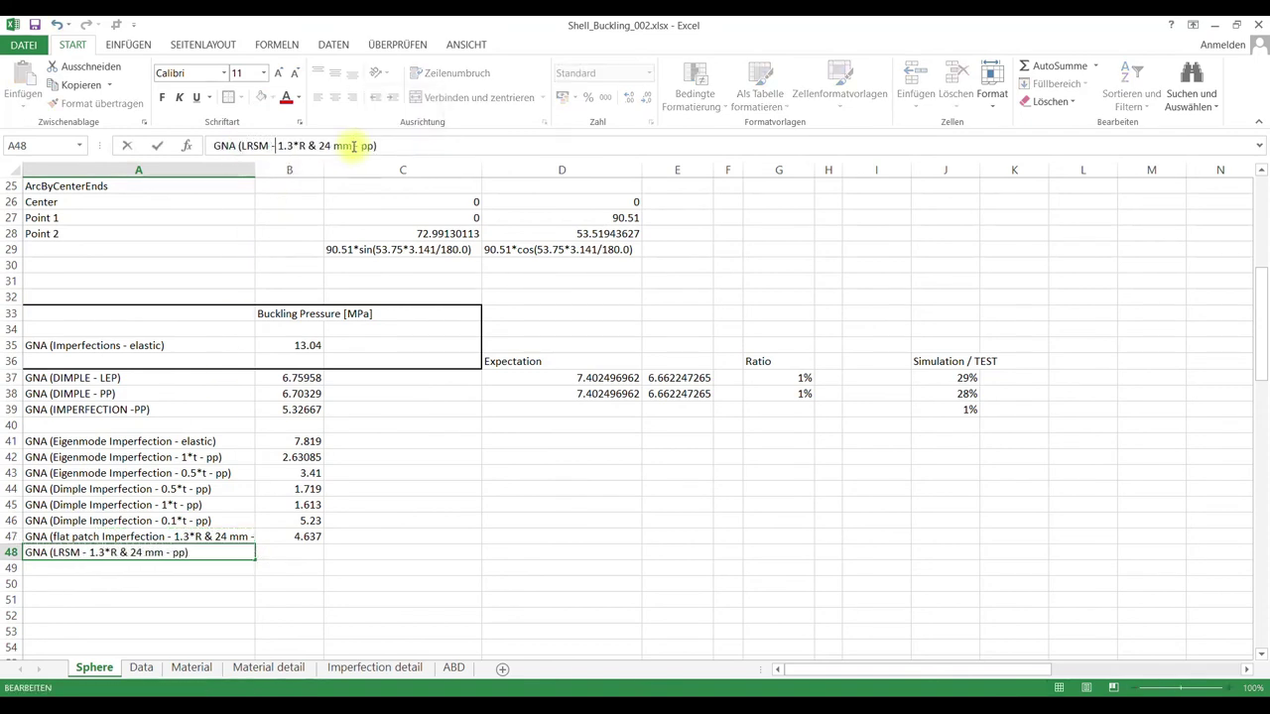
pyautogui.press('Right')
pyautogui.press('Right')
pyautogui.press('Right')
pyautogui.press('Delete')
pyautogui.press('Delete')
pyautogui.press('Delete')
pyautogui.write('10')
pyautogui.press('Delete')
pyautogui.press('Delete')
pyautogui.write('reduce')
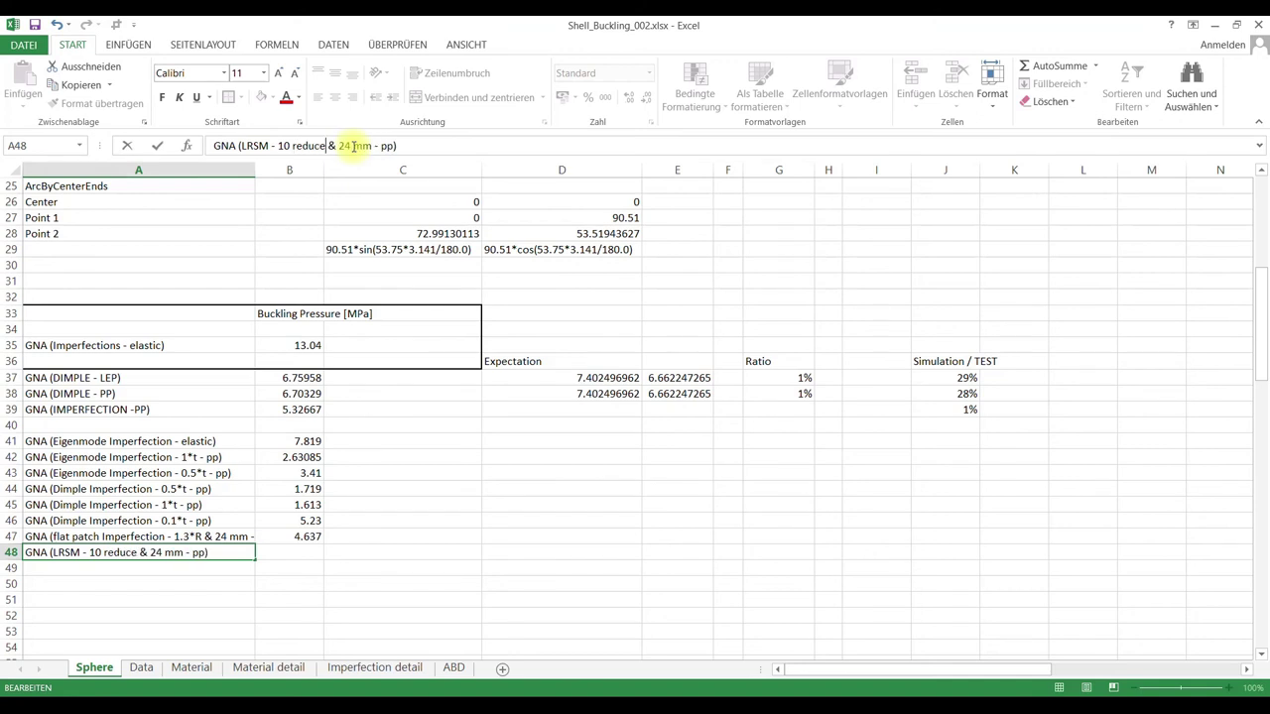
pyautogui.press('BackSpace')
pyautogui.write('ction abd')
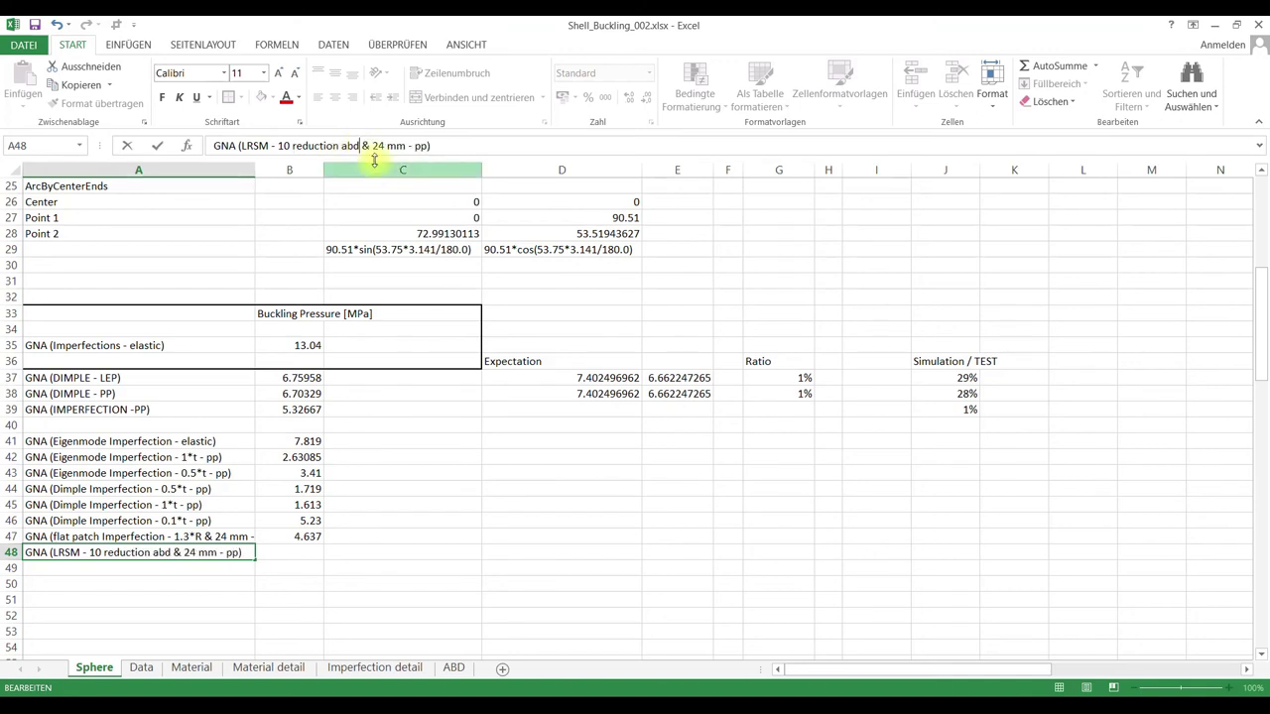
pyautogui.click(335, 585)
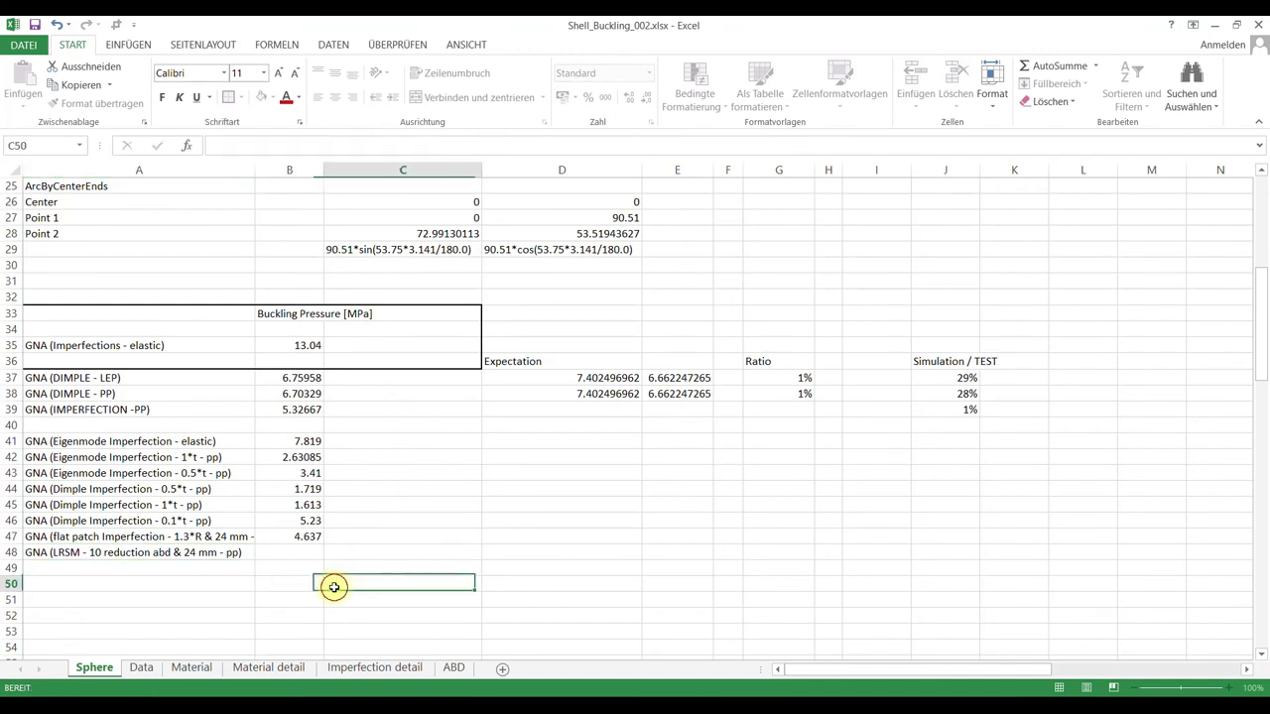
pyautogui.doubleClick(254, 163)
# - Copy the maximum of the Abaqus plot's pressure axis, 4.45512, into cell B48 of the Excel sheet
pyautogui.click(338, 552)
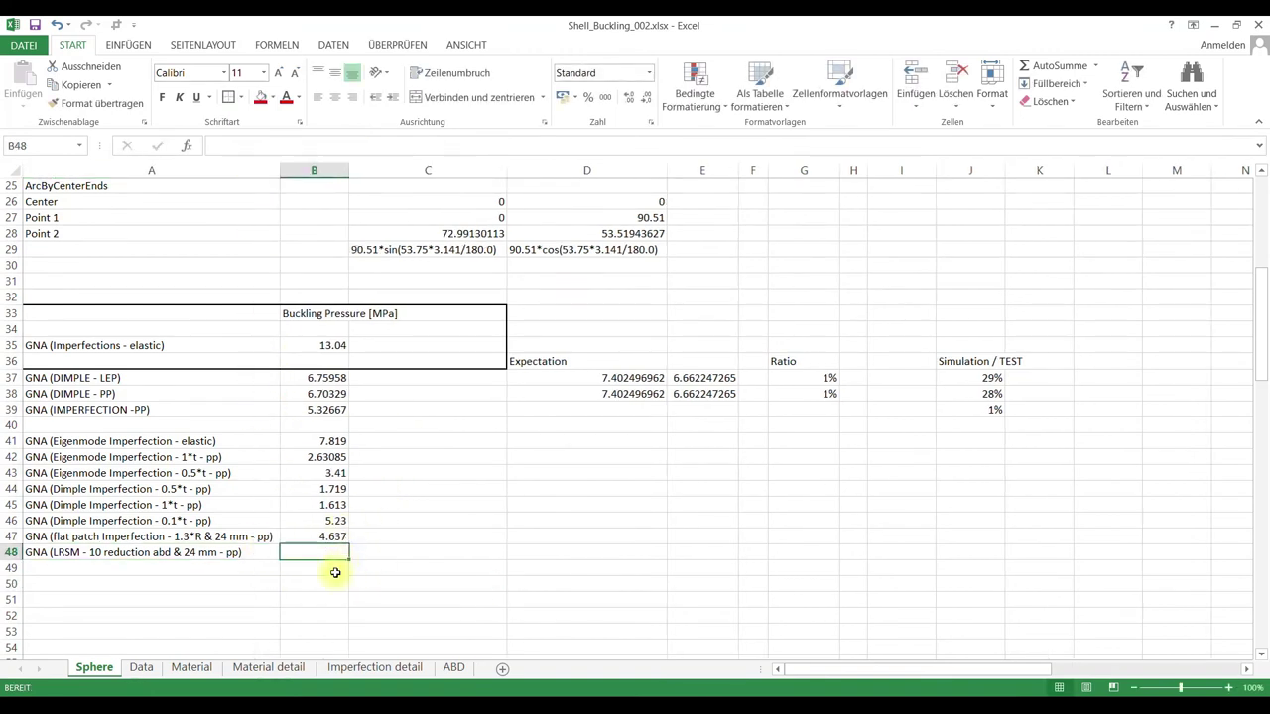
pyautogui.moveTo(254, 694)
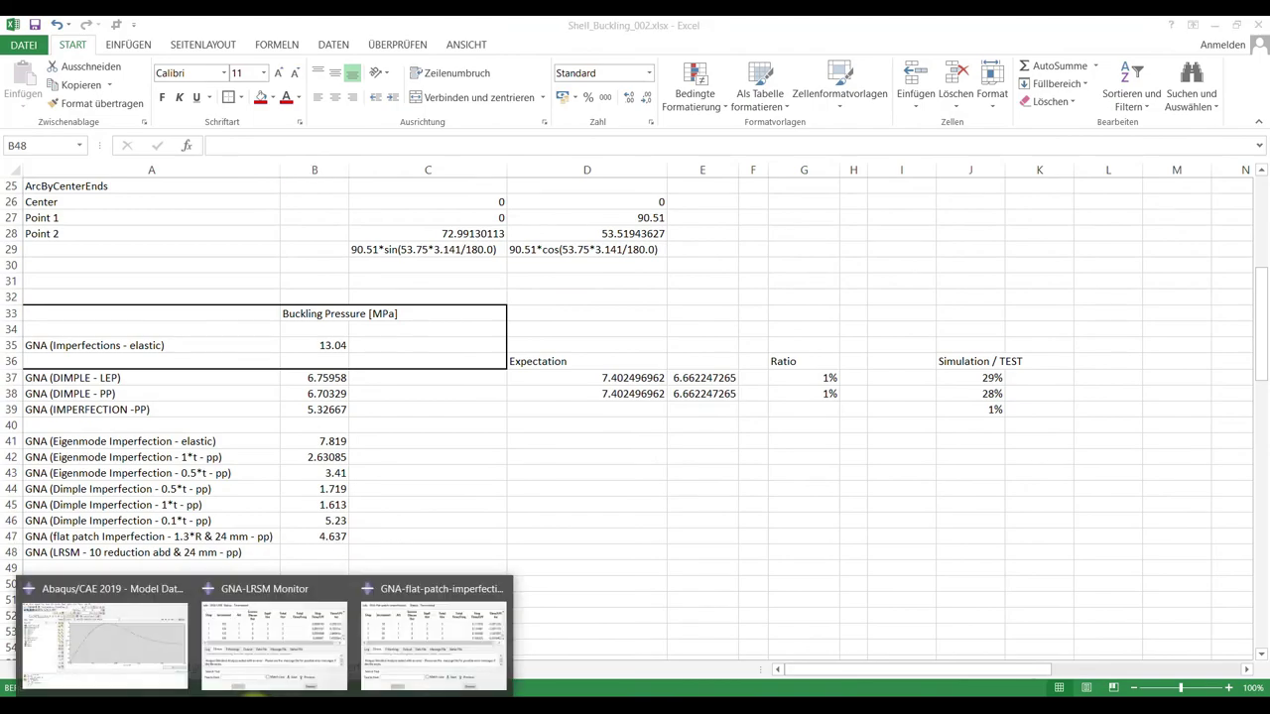
pyautogui.click(131, 657)
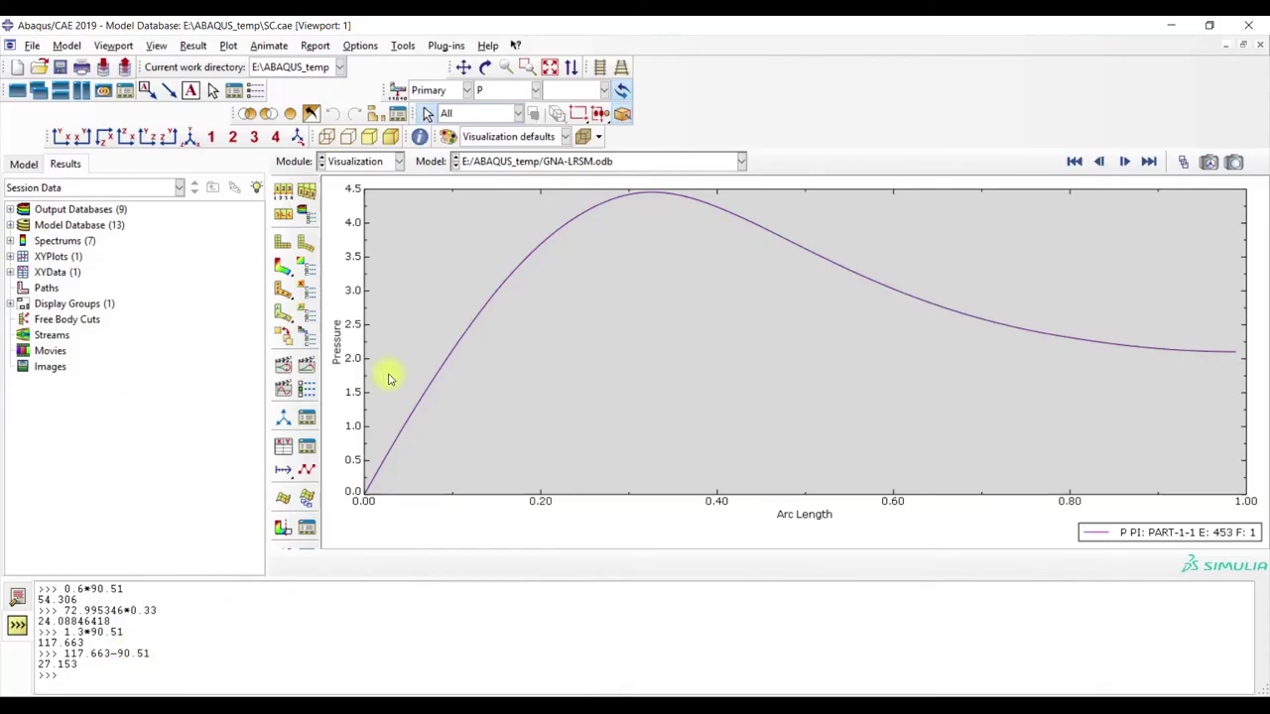
pyautogui.click(285, 486)
pyautogui.click(581, 398)
pyautogui.moveTo(629, 552); pyautogui.dragTo(574, 557)
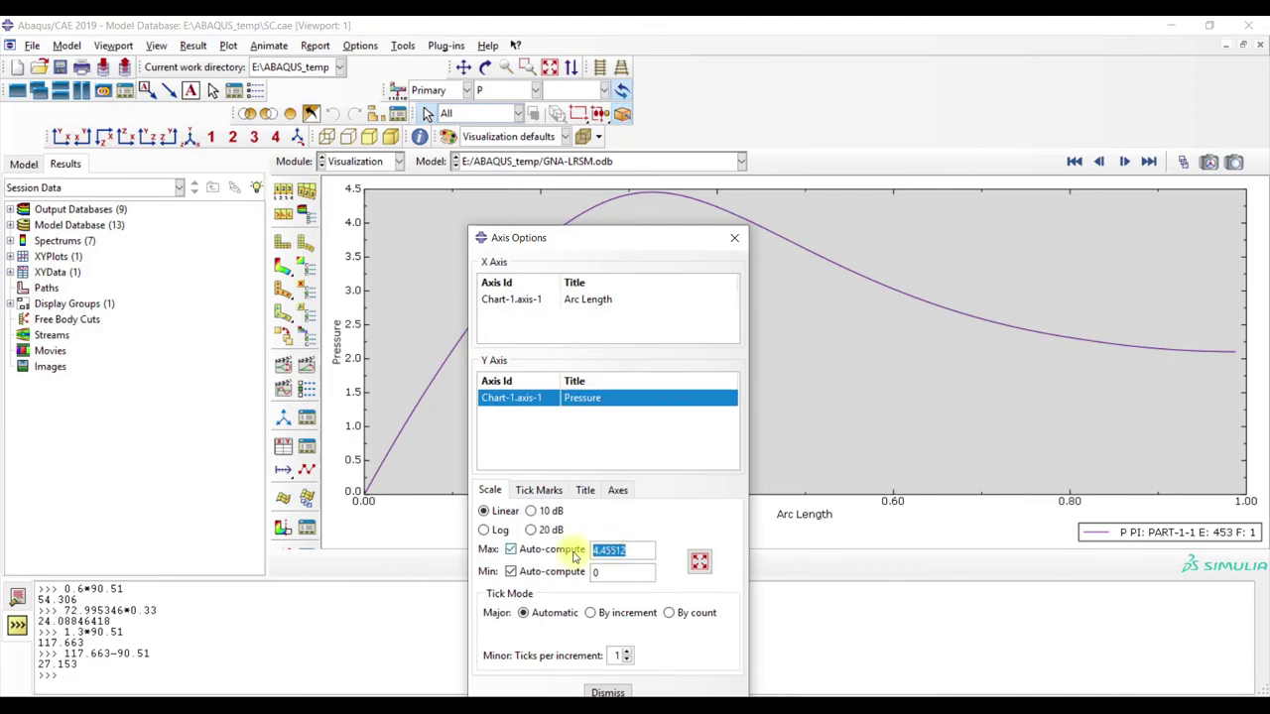
pyautogui.click(309, 690)
pyautogui.hotkey('ctrl', 'v')
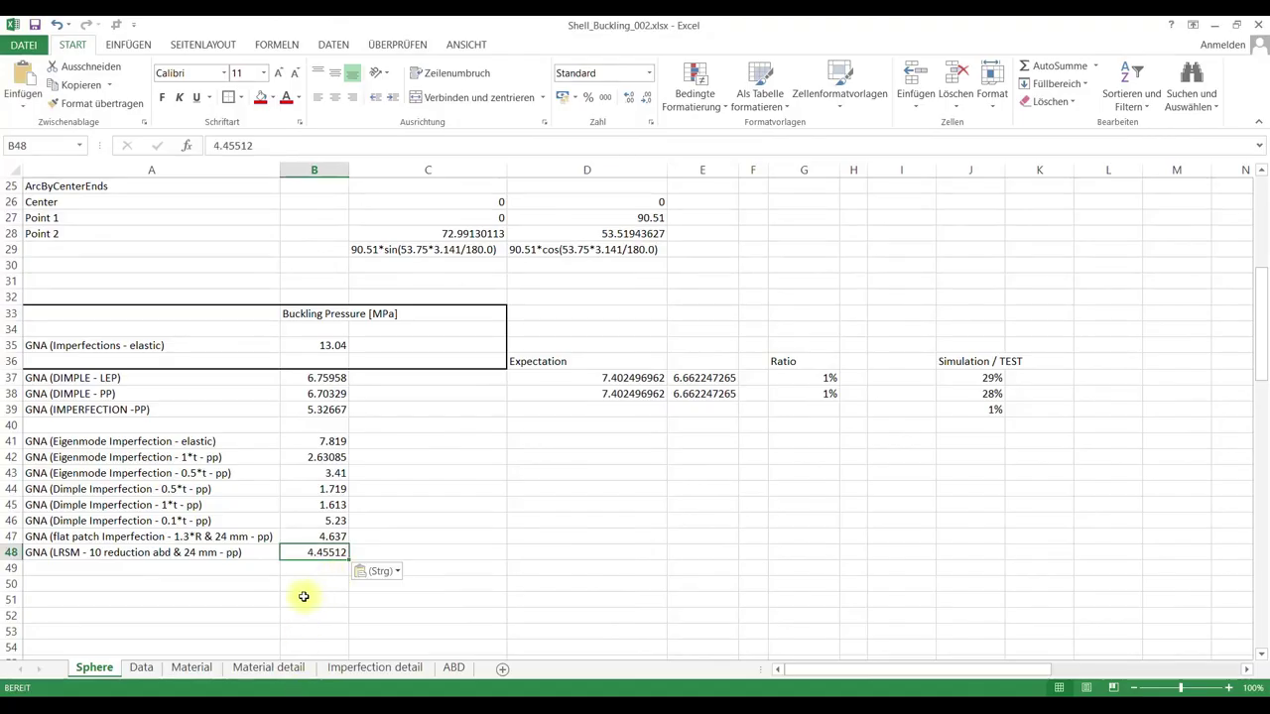
# - Compare the flat patch and LRSM buckling pressures in rows 47 and 48 with the test buckling pressure in E21
pyautogui.click(300, 598)
pyautogui.click(318, 537)
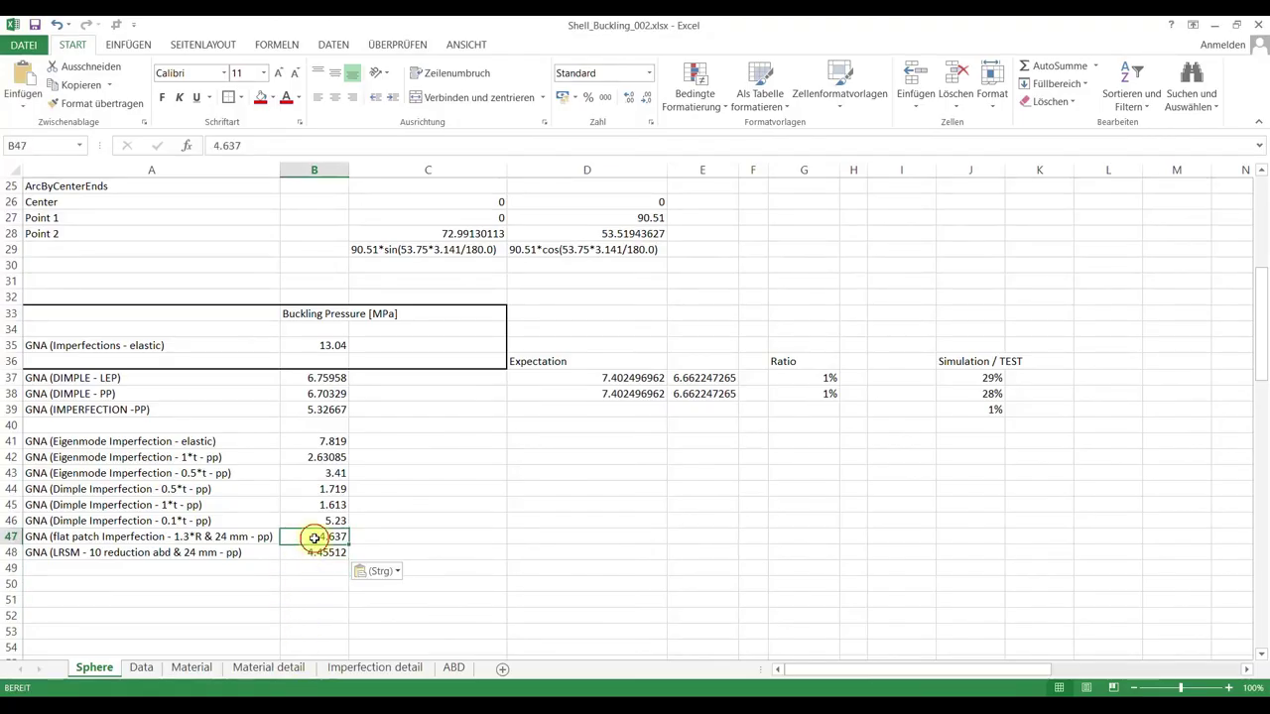
pyautogui.click(67, 535)
pyautogui.moveTo(67, 536); pyautogui.dragTo(291, 547)
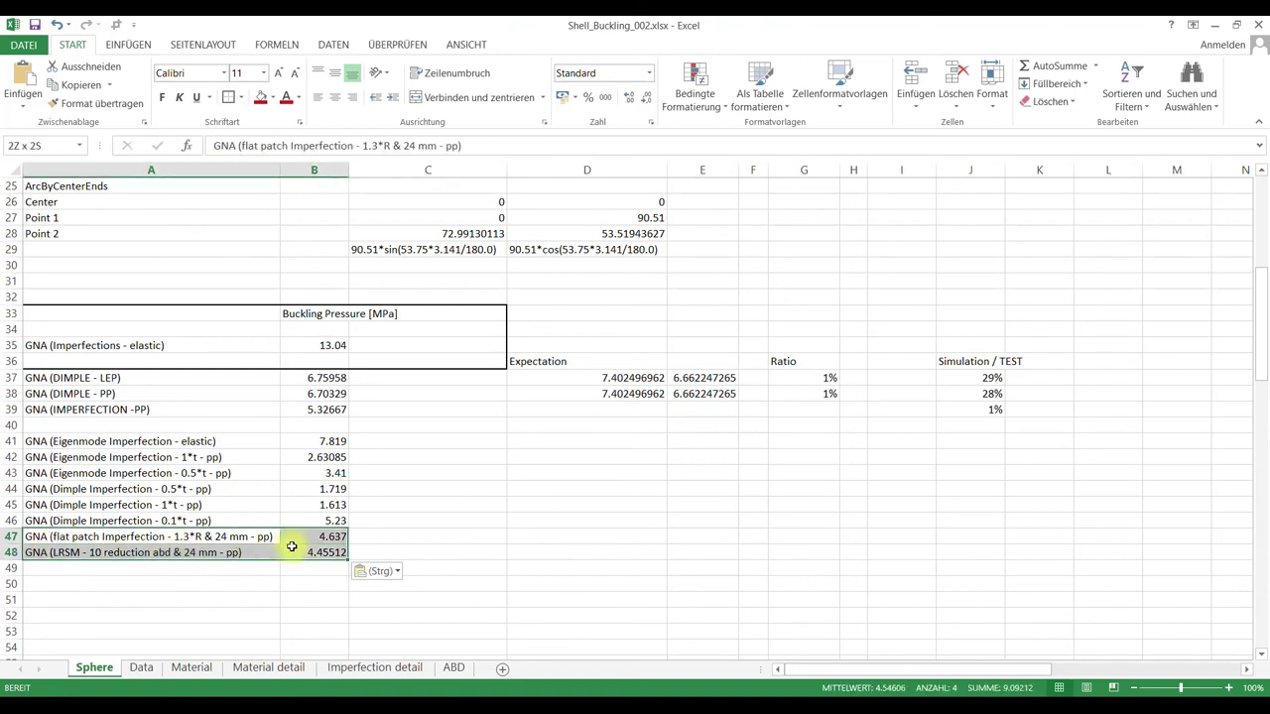
pyautogui.click(241, 586)
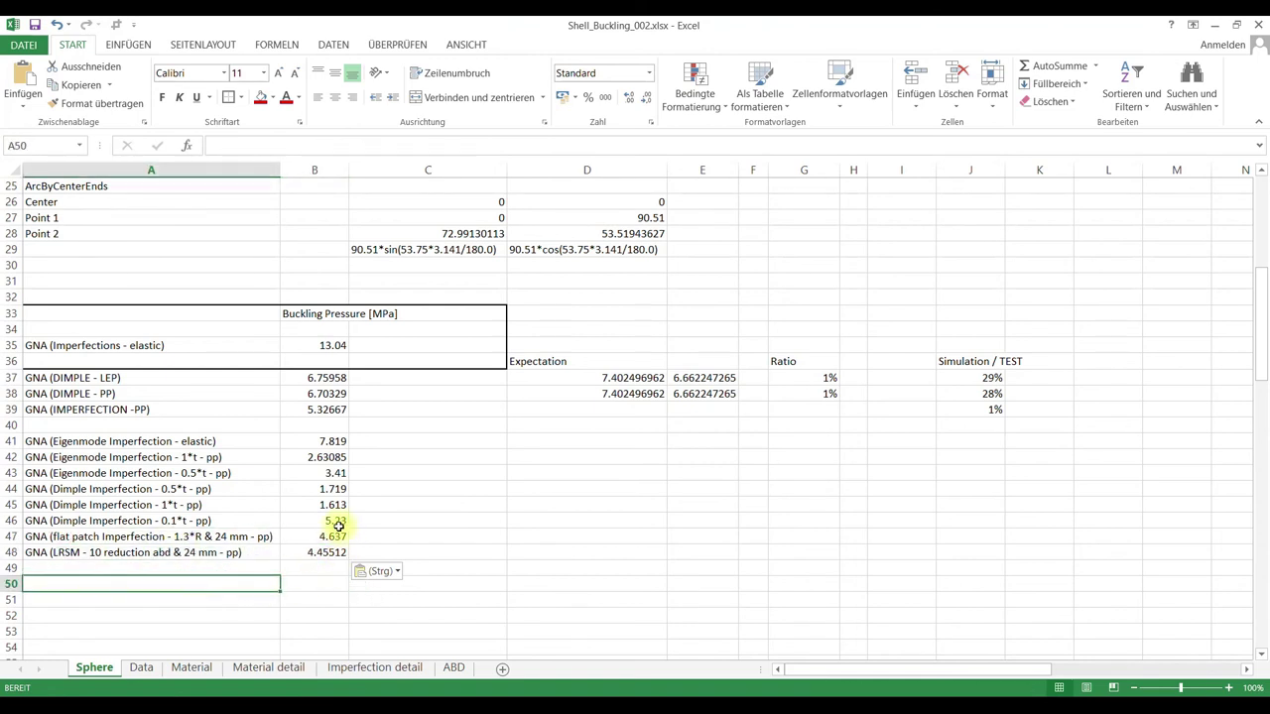
pyautogui.scroll(3, 466, 525)
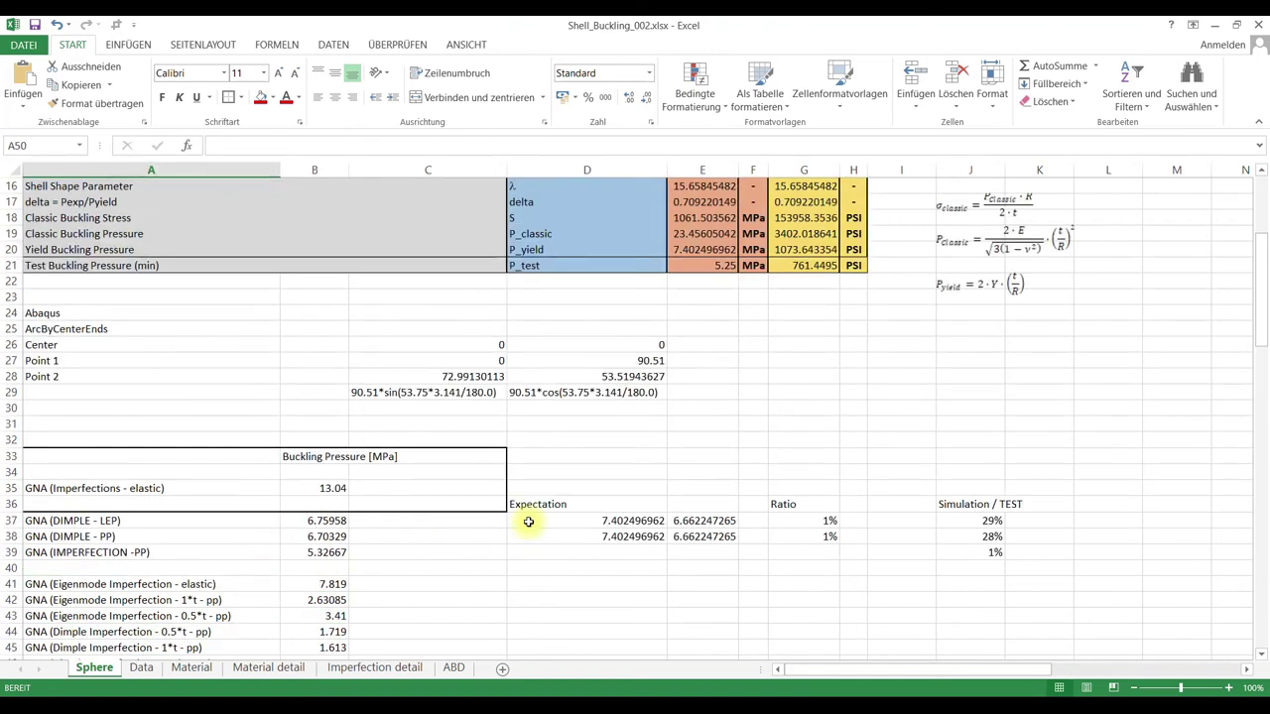
pyautogui.click(710, 266)
pyautogui.scroll(-3, 368, 451)
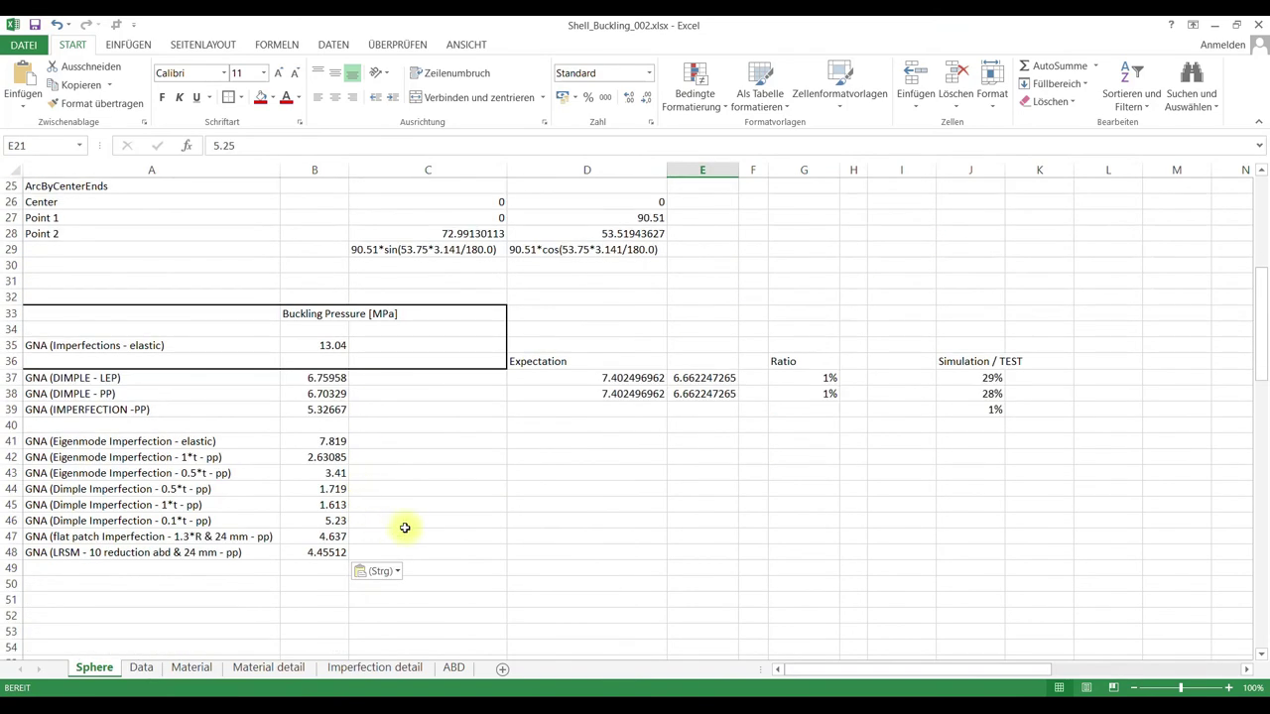
pyautogui.click(95, 556)
pyautogui.moveTo(74, 536); pyautogui.dragTo(297, 550)
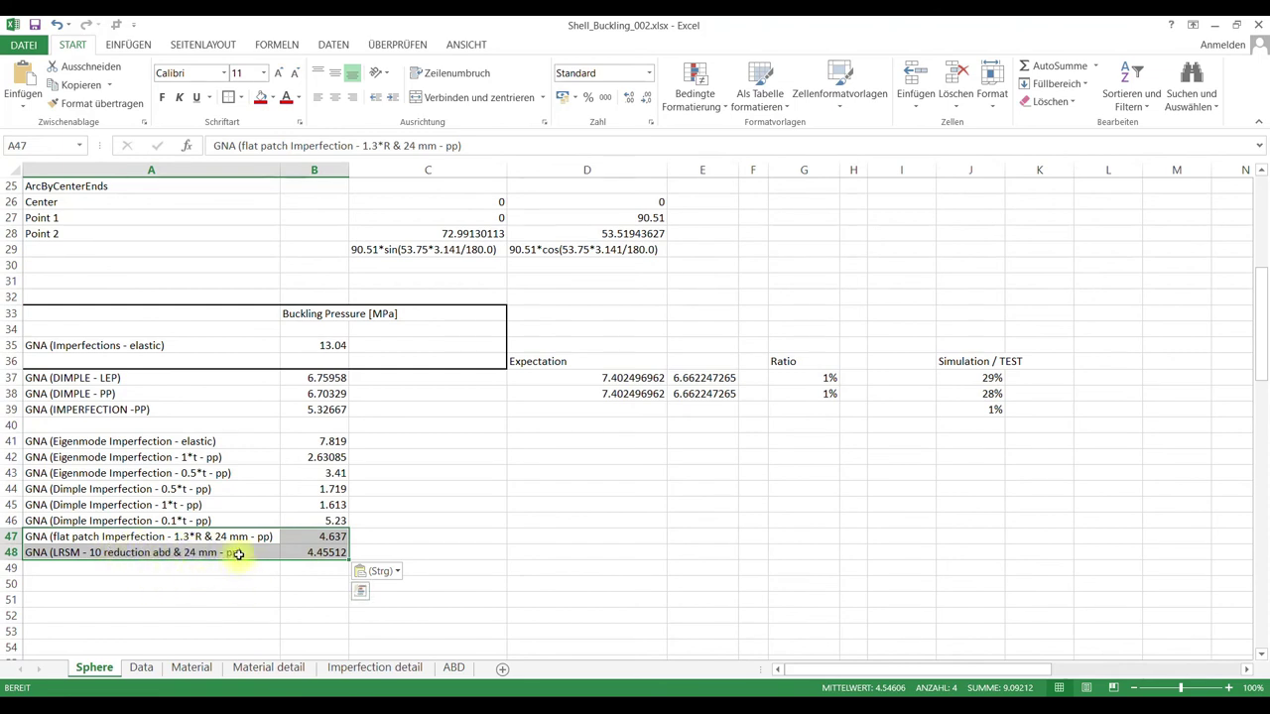
pyautogui.click(108, 552)
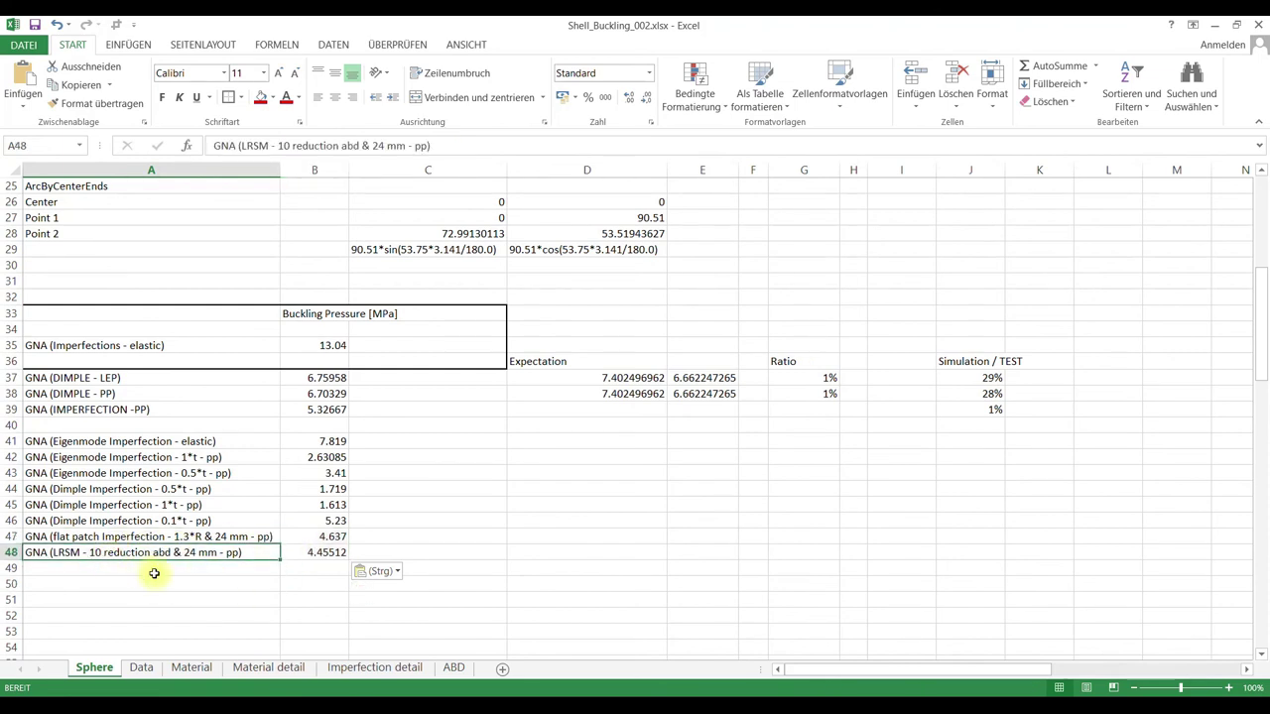
# - Examine the membrane stiffness reduced by factor 10 on the ABD sheet and review rows 47 and 48 of the Sphere sheet
pyautogui.click(451, 668)
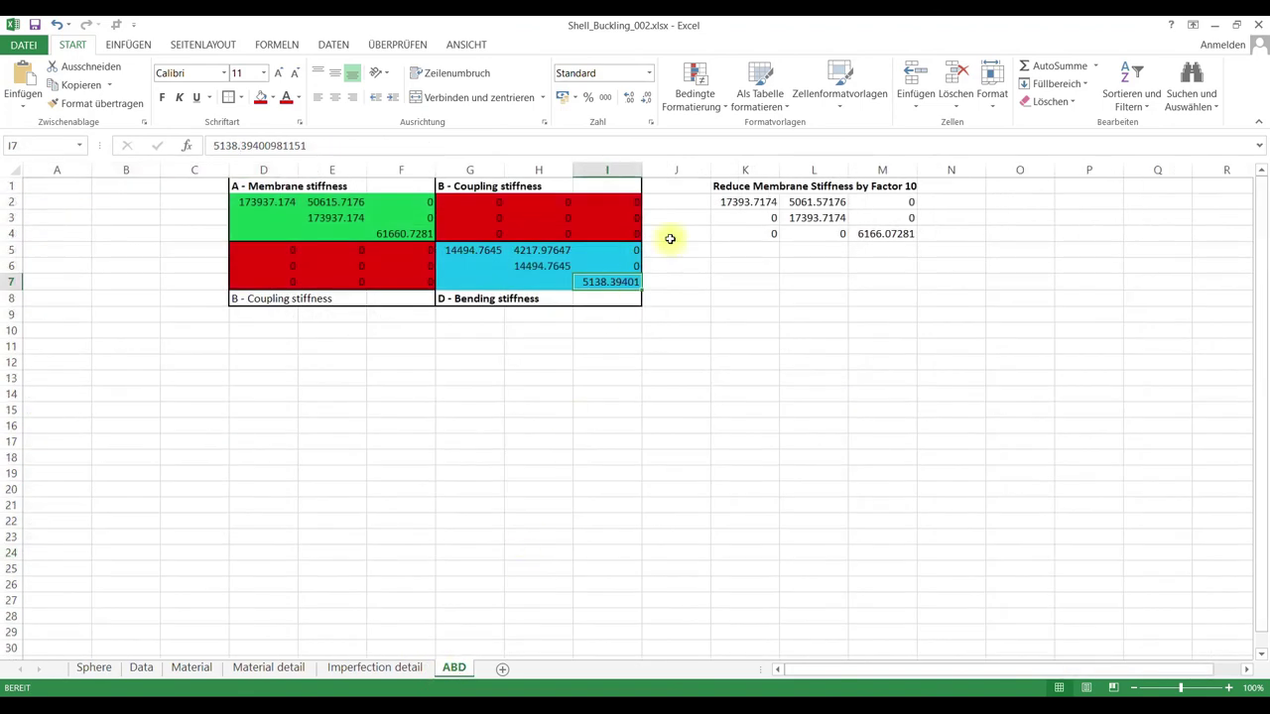
pyautogui.moveTo(720, 189); pyautogui.dragTo(890, 233)
pyautogui.click(778, 316)
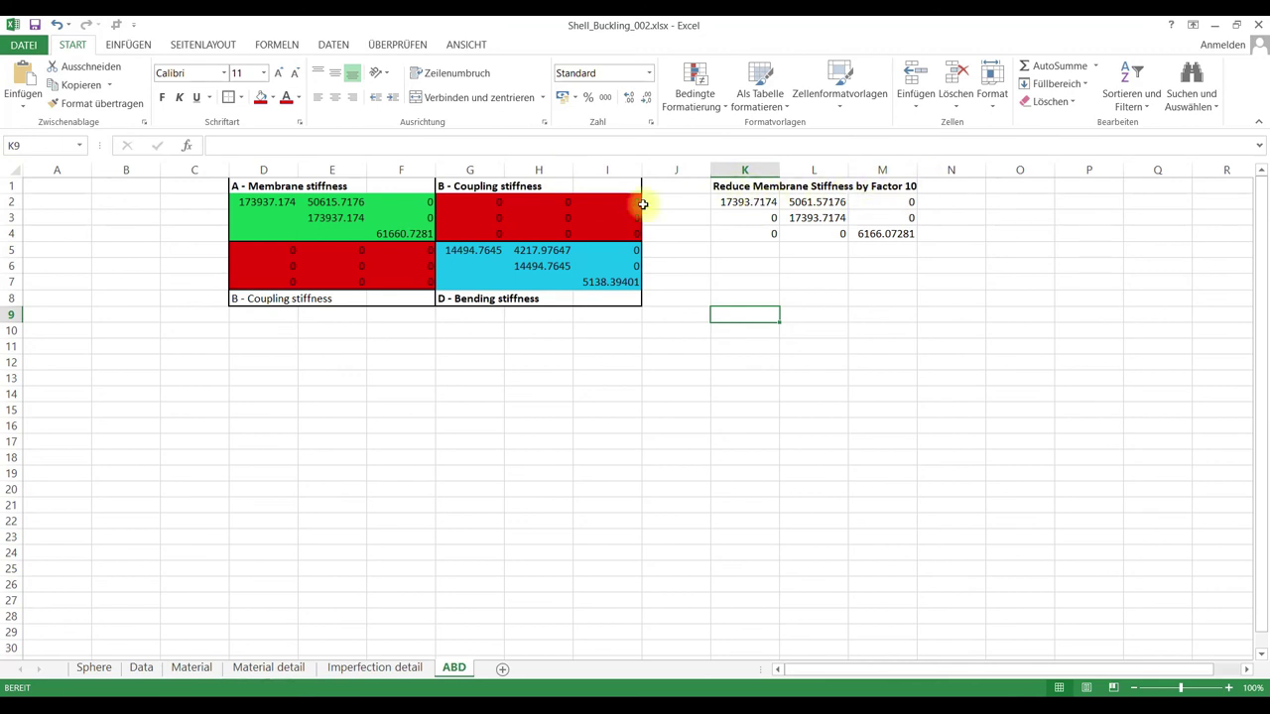
pyautogui.click(93, 667)
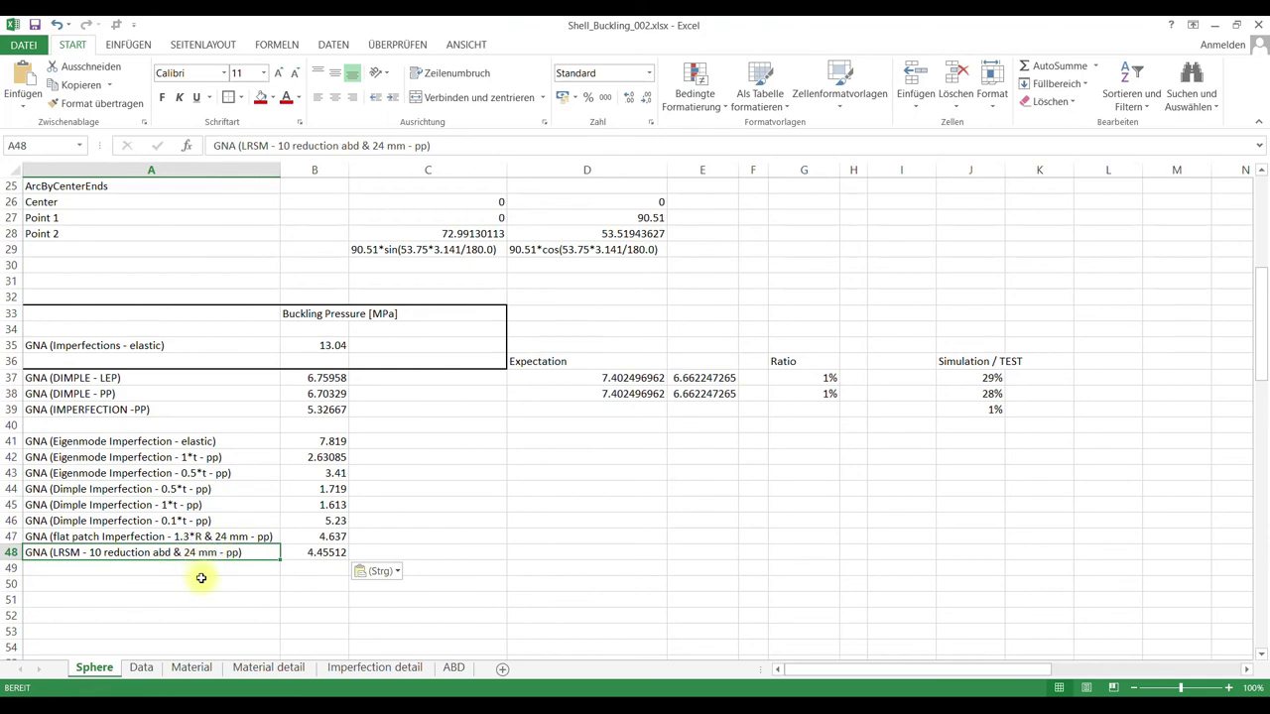
pyautogui.click(200, 580)
pyautogui.click(51, 534)
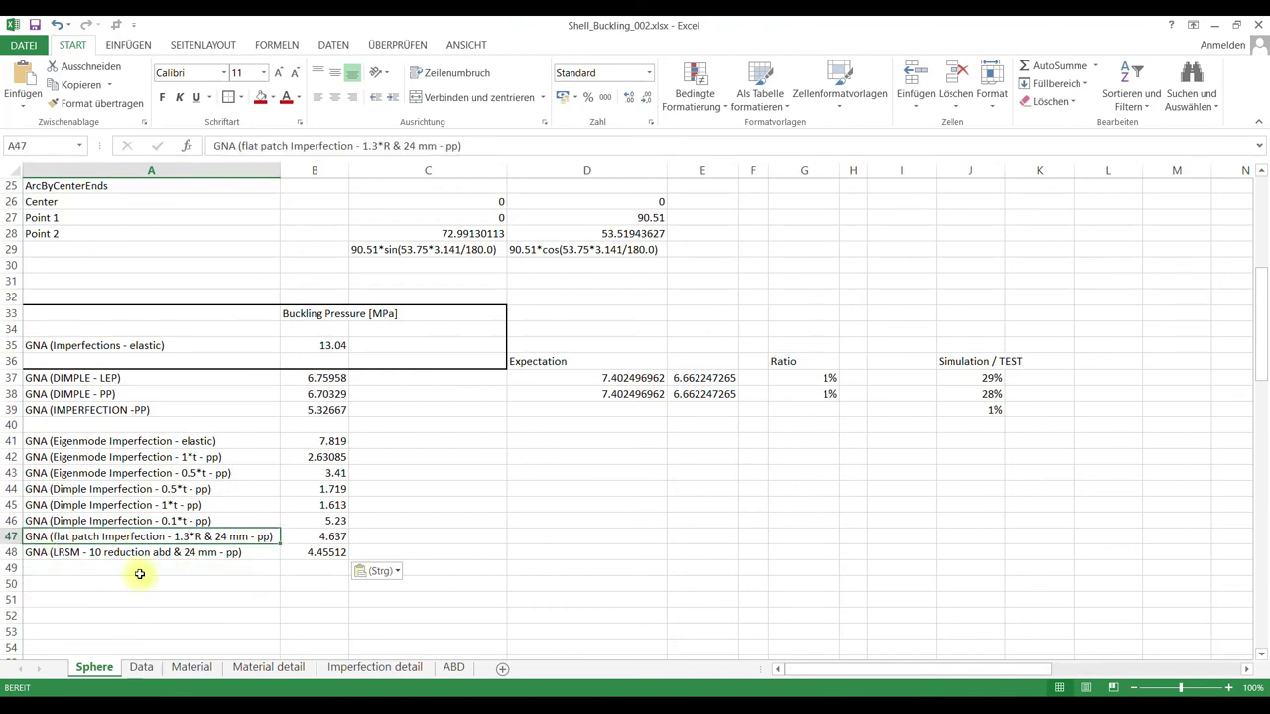
pyautogui.click(165, 571)
pyautogui.click(179, 536)
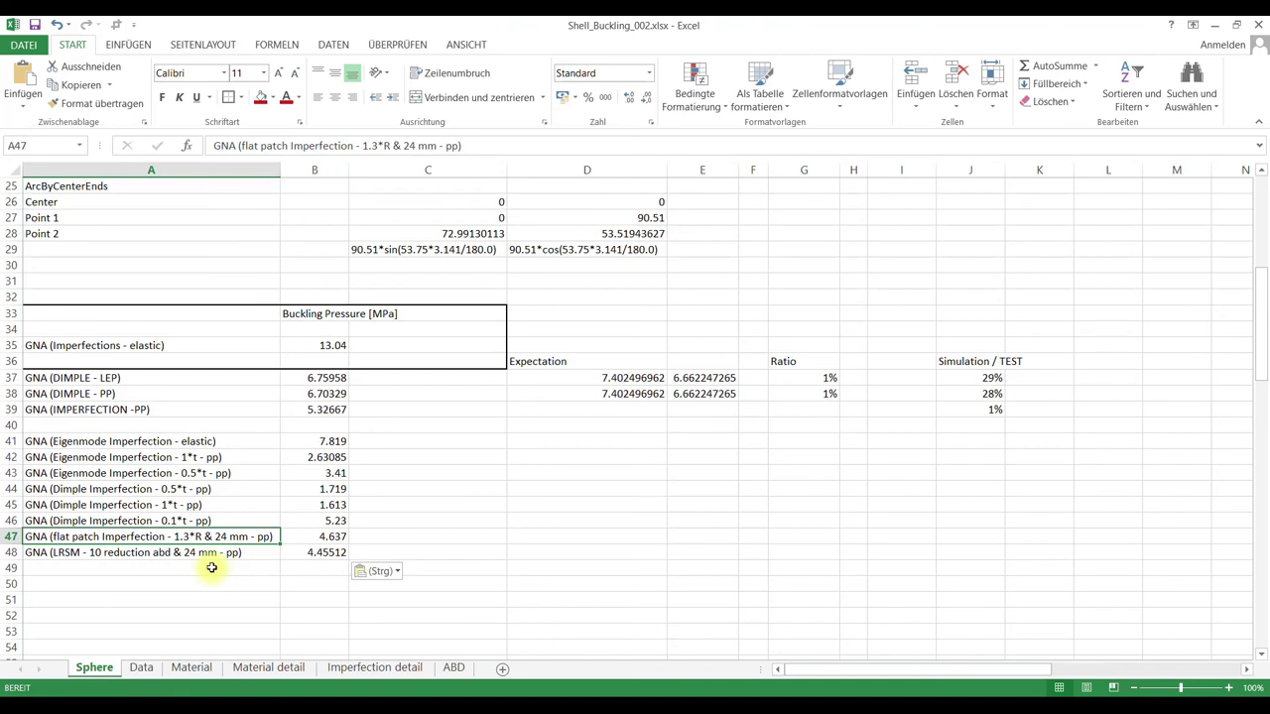
pyautogui.click(219, 579)
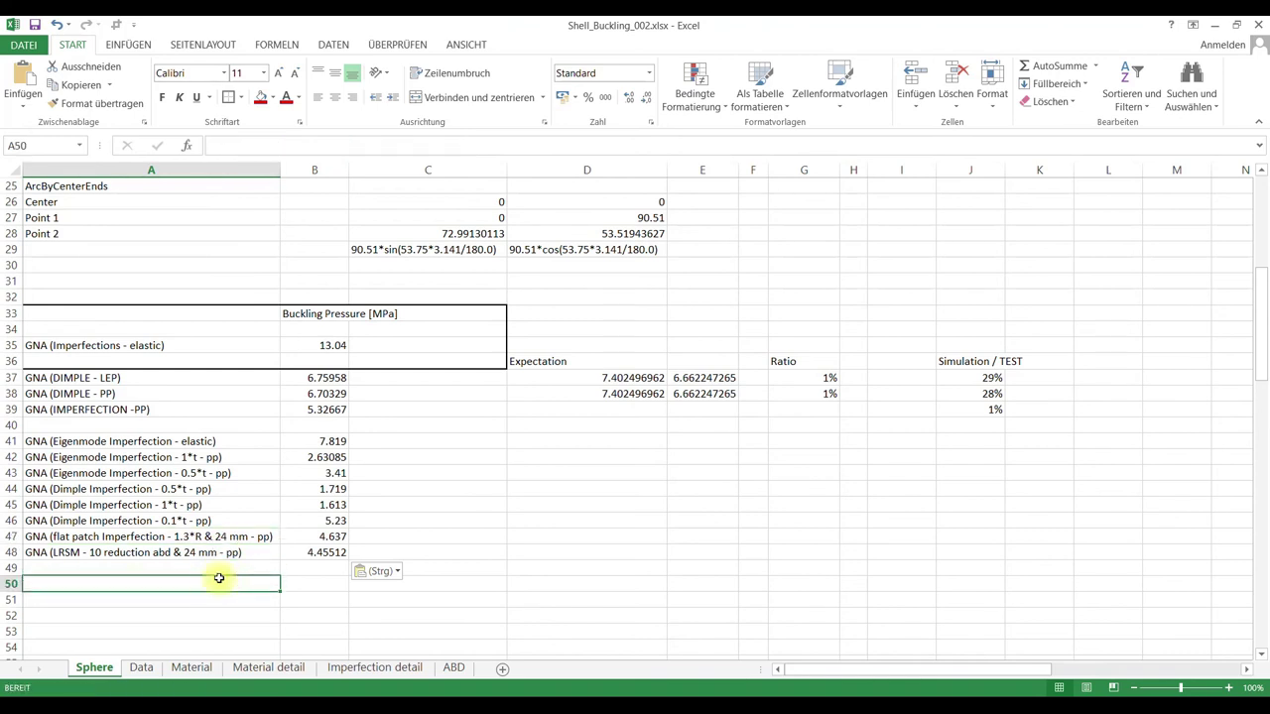
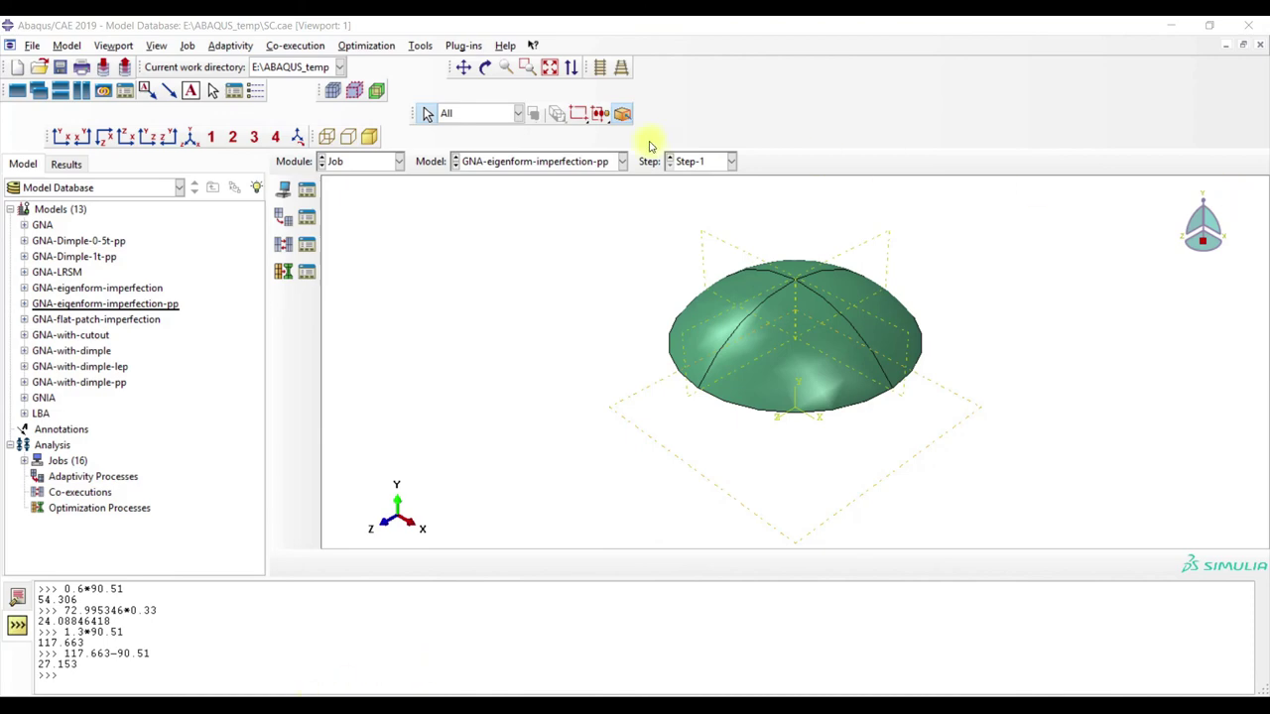
# - Switch from Abaqus to the Excel workbook and review the imperfection buckling pressures in A41:B48 of the Sphere sheet
pyautogui.hotkey('alt', 'Tab')
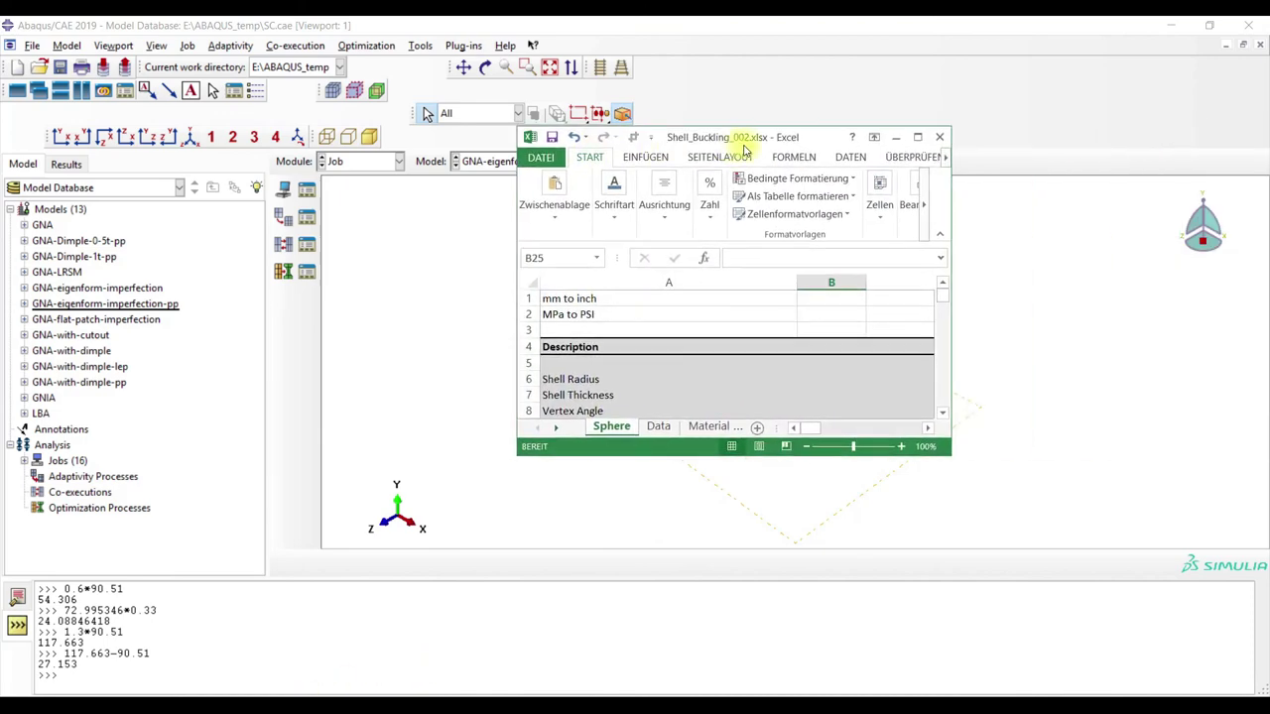
pyautogui.click(919, 136)
pyautogui.scroll(-9, 177, 448)
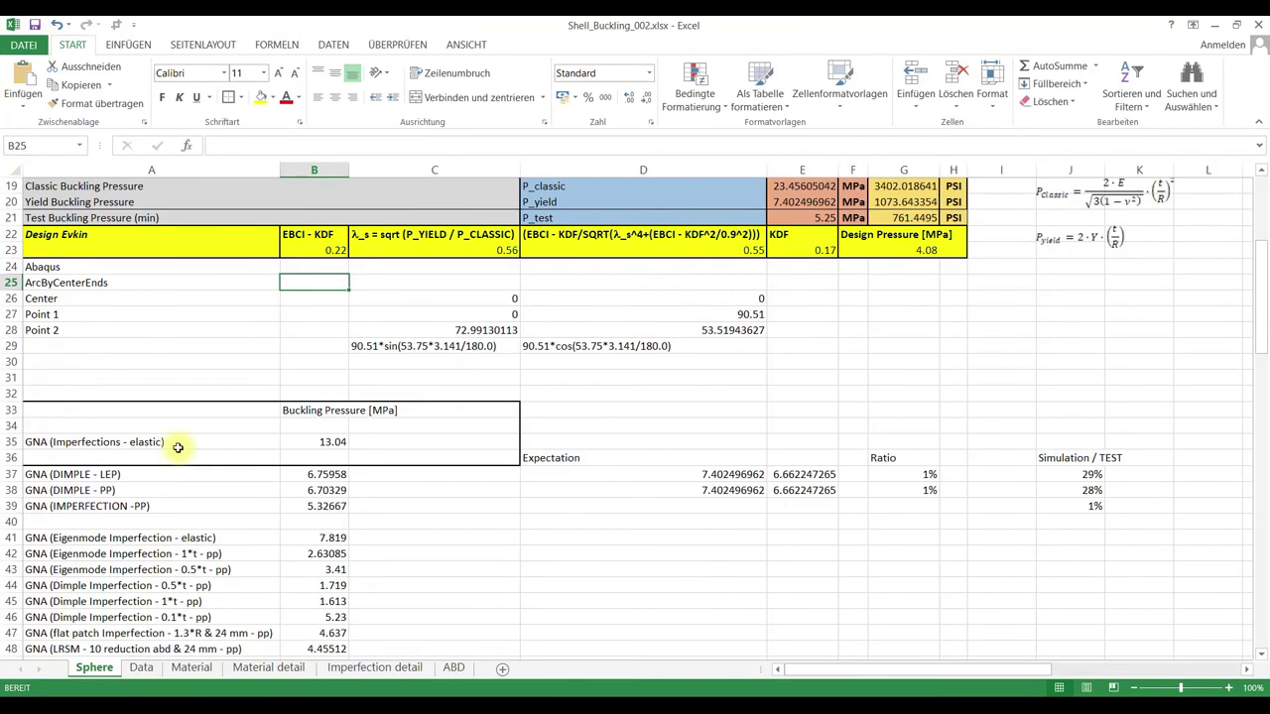
pyautogui.moveTo(68, 397); pyautogui.dragTo(326, 506)
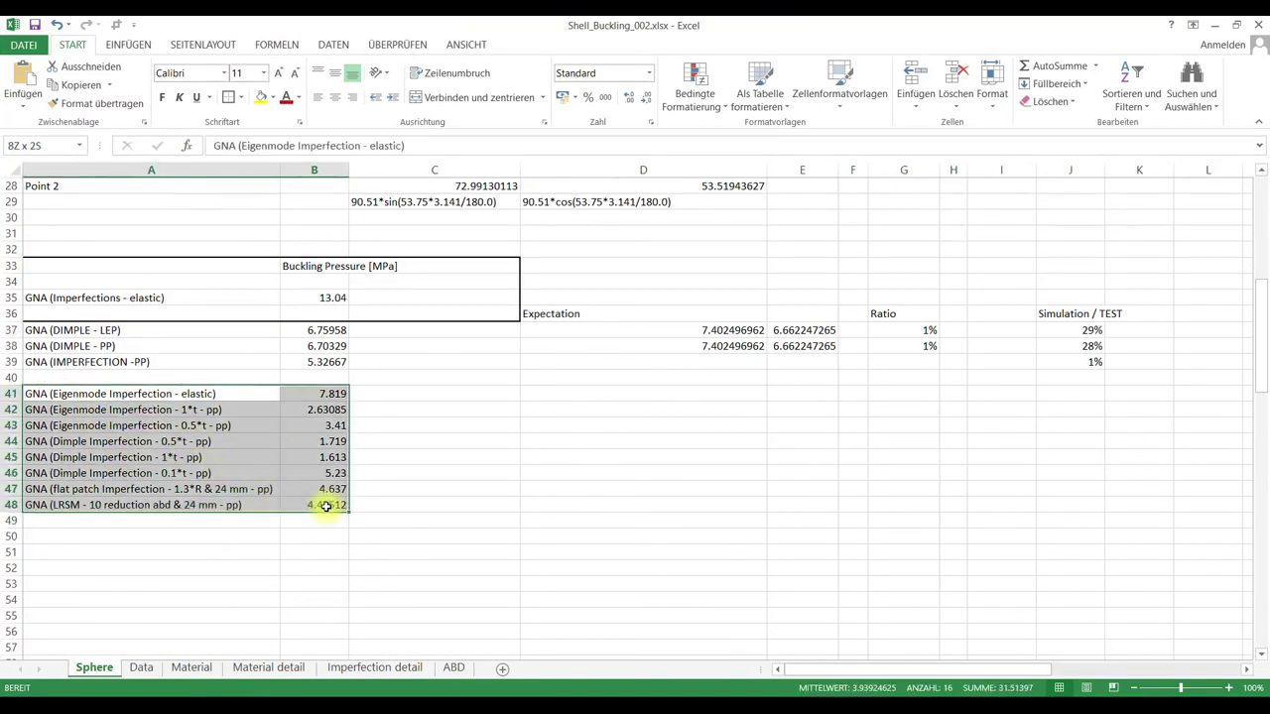
pyautogui.click(292, 535)
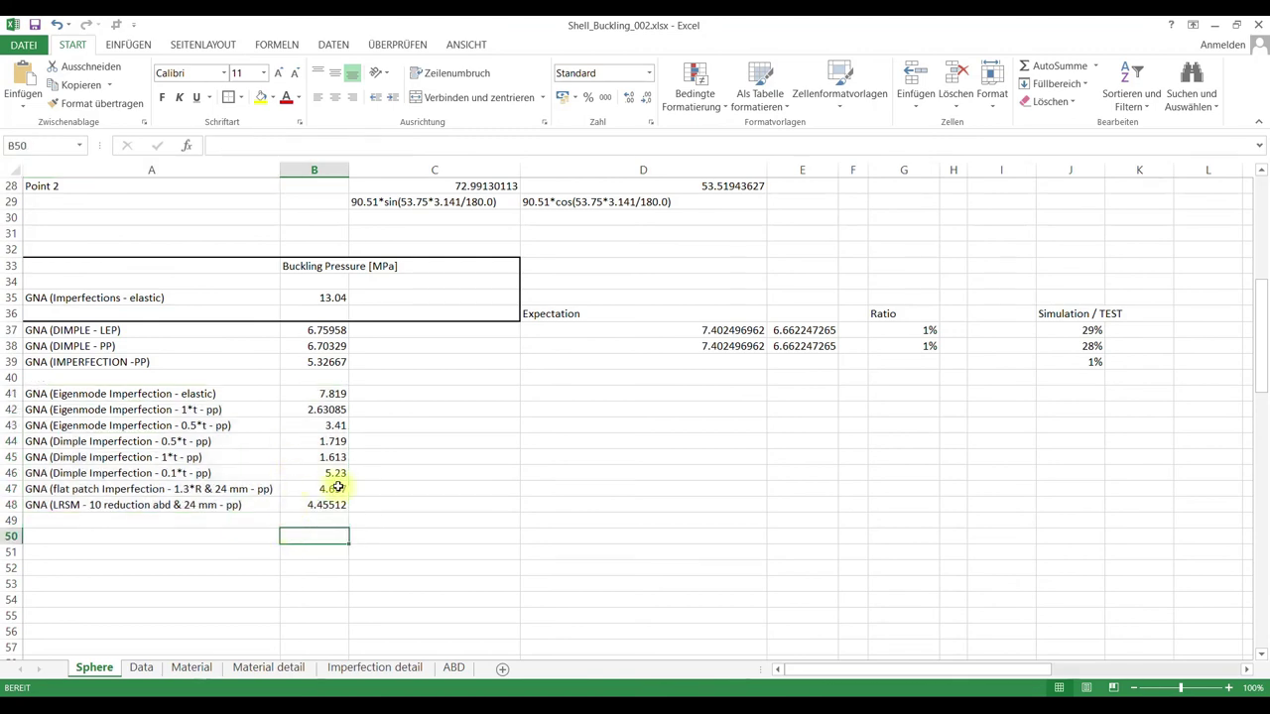
# - Switch to the Sphere_Imp_002.pdf presentation in Chrome and enlarge the table of imperfection types and buckling pressures
pyautogui.moveTo(204, 690)
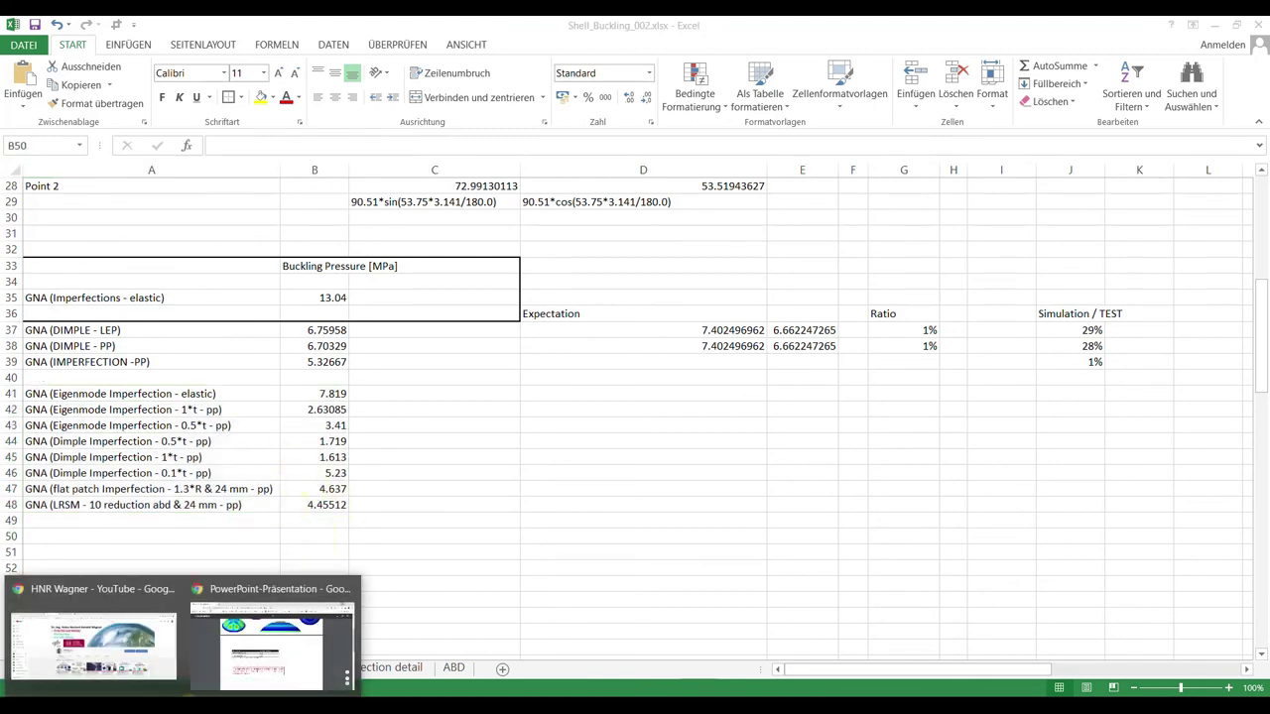
pyautogui.click(268, 635)
pyautogui.keyDown('ctrl'); pyautogui.scroll(3, 522, 446); pyautogui.keyUp('ctrl')
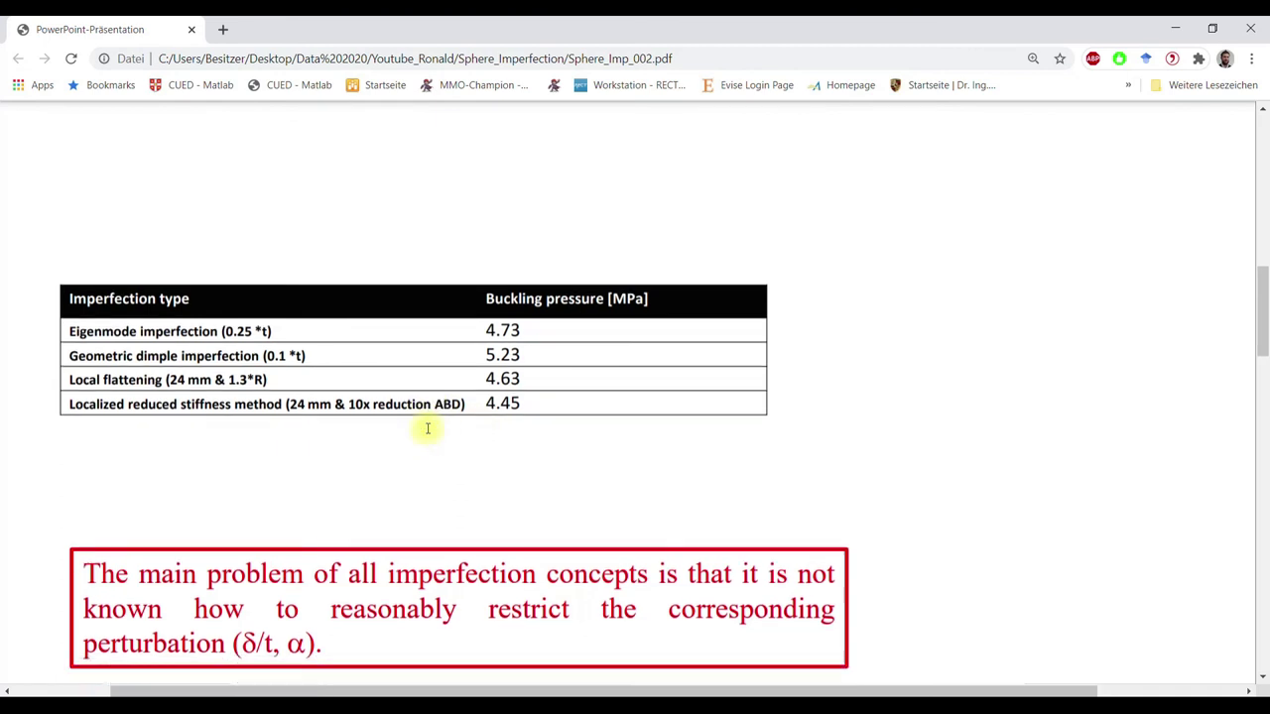